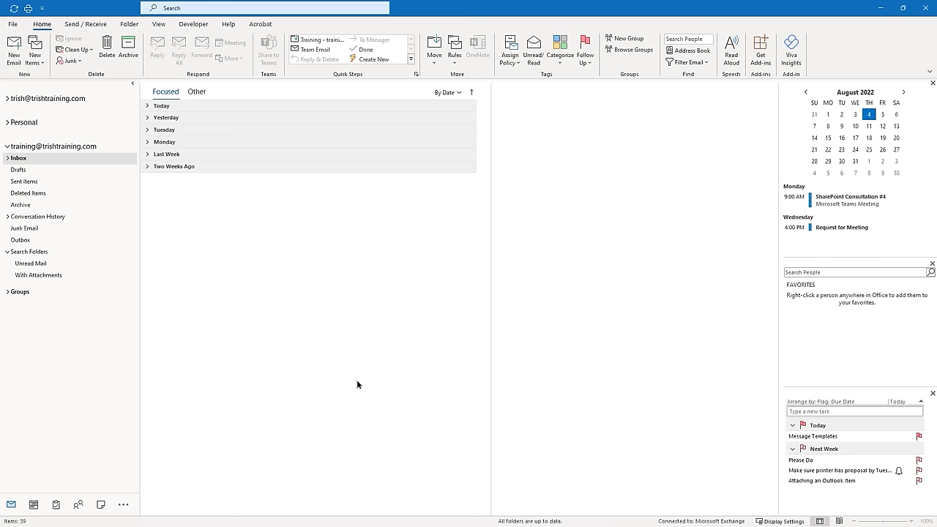
Select the Yesterday message group in the date-grouped Inbox.
{"action": "left_click", "coordinate": [486, 3]}
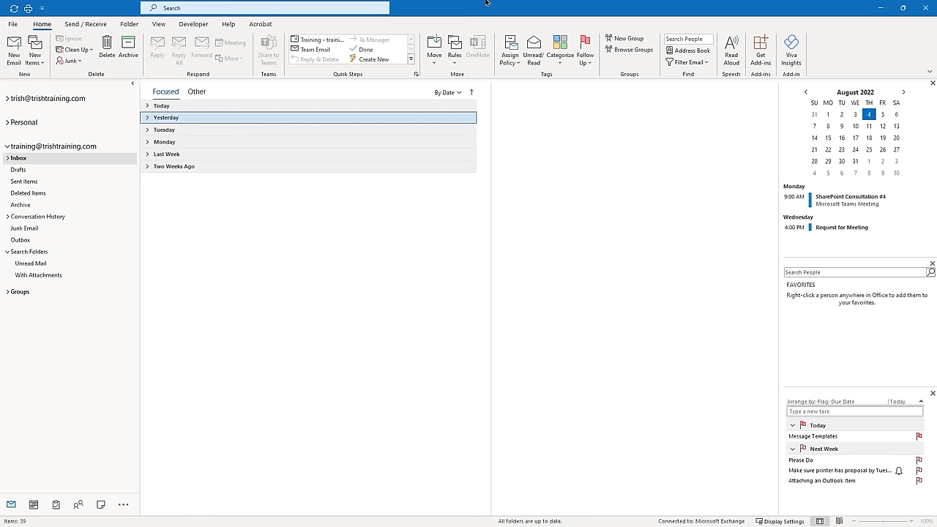
Start a new message with the subject 'Poll - Advanced Characters'.
{"action": "key", "text": "ctrl+n"}
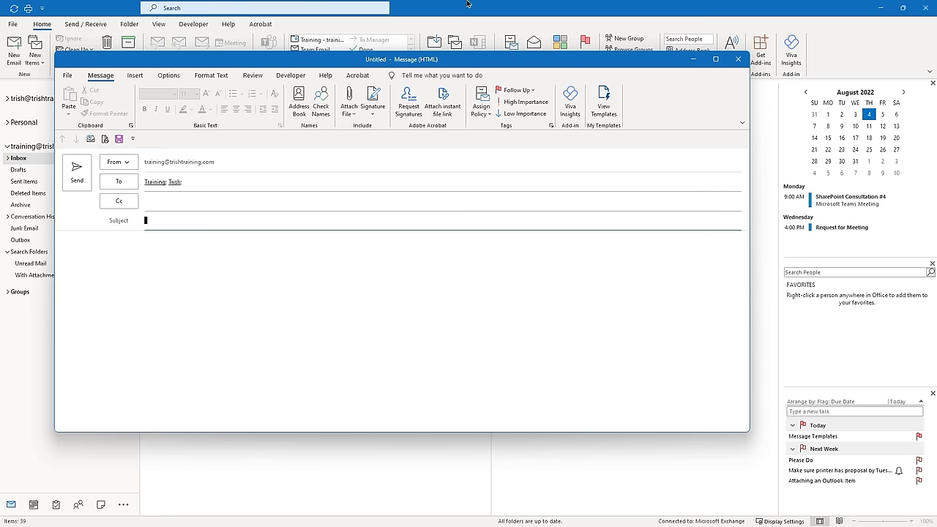
{"action": "type", "text": "Poll"}
{"action": "type", "text": "- Advanced Characters"}
Type the body 'This is a poll powered by Microsoft Forms' with the cursor after Microsoft.
{"action": "key", "text": "Tab"}
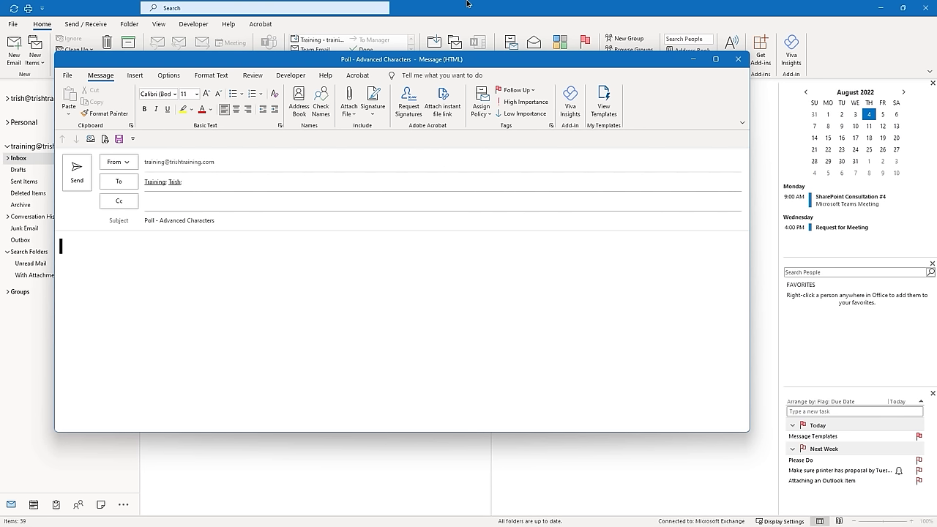
{"action": "type", "text": "This is a poll powered by M"}
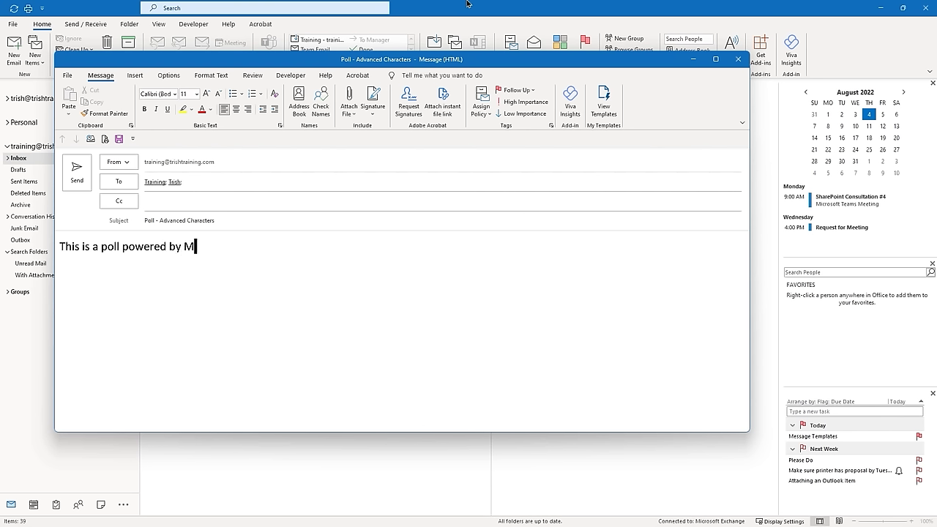
{"action": "type", "text": "icrosoft Forms"}
{"action": "key", "text": "Left"}
{"action": "key", "text": "Left"}
{"action": "key", "text": "Left"}
{"action": "key", "text": "Left"}
{"action": "key", "text": "Left"}
{"action": "key", "text": "Left"}
{"action": "key", "text": "Left"}
{"action": "key", "text": "Right"}
{"action": "left_click", "coordinate": [136, 76]}
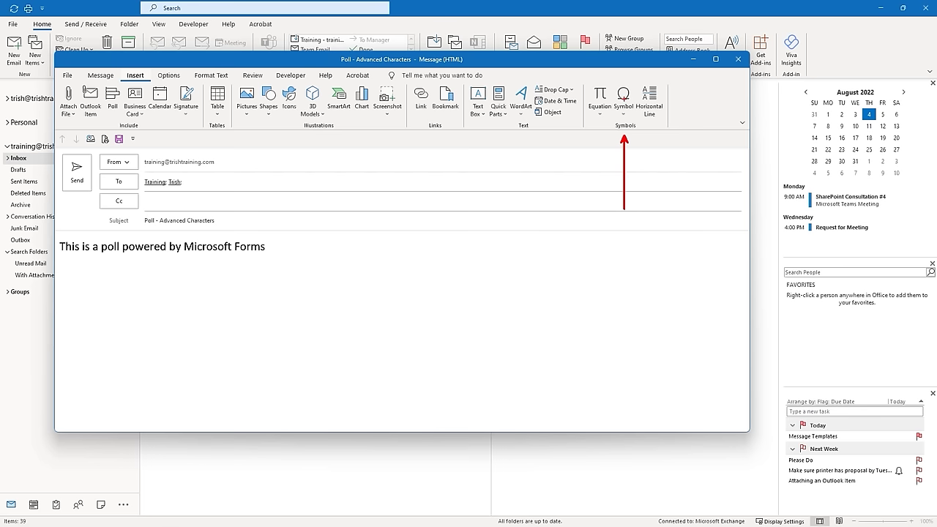
Insert the ® sign from the Latin-1 Supplement subset right after 'Microsoft'.
{"action": "left_click", "coordinate": [624, 110]}
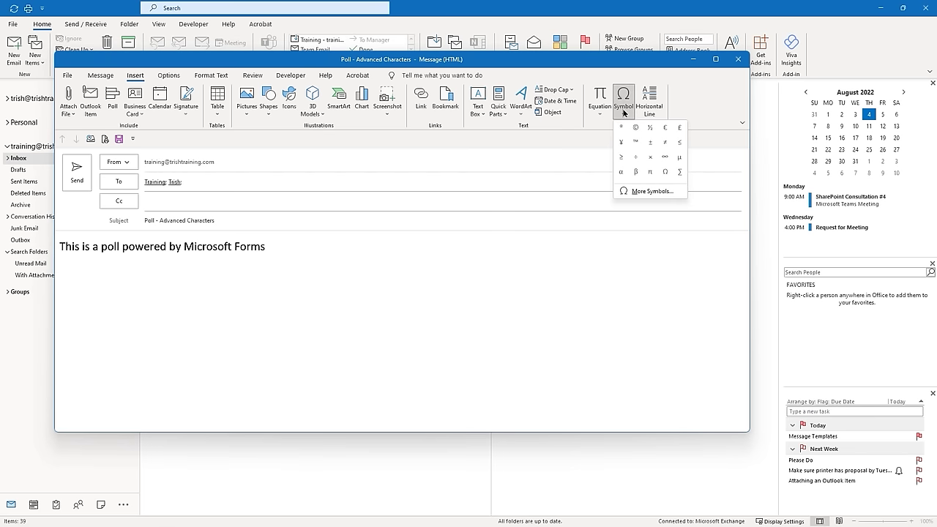
{"action": "left_click", "coordinate": [640, 192]}
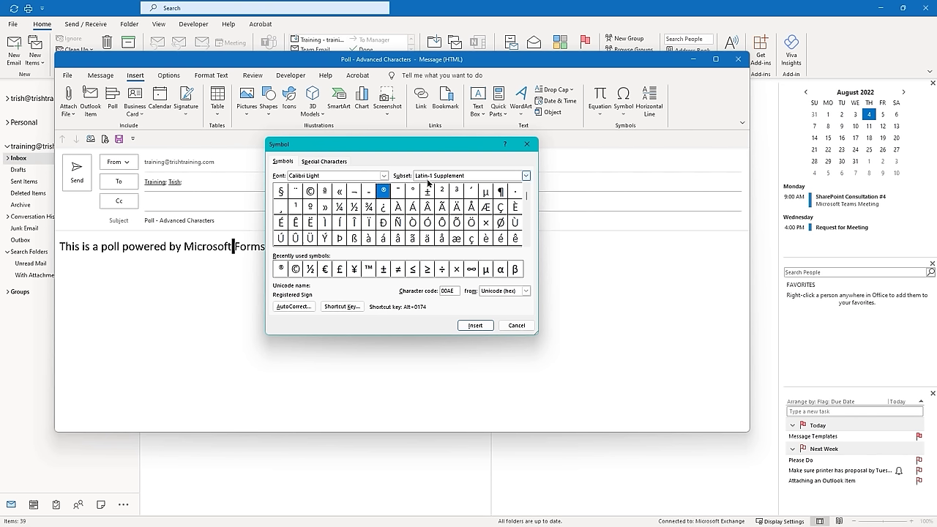
{"action": "left_click", "coordinate": [525, 176]}
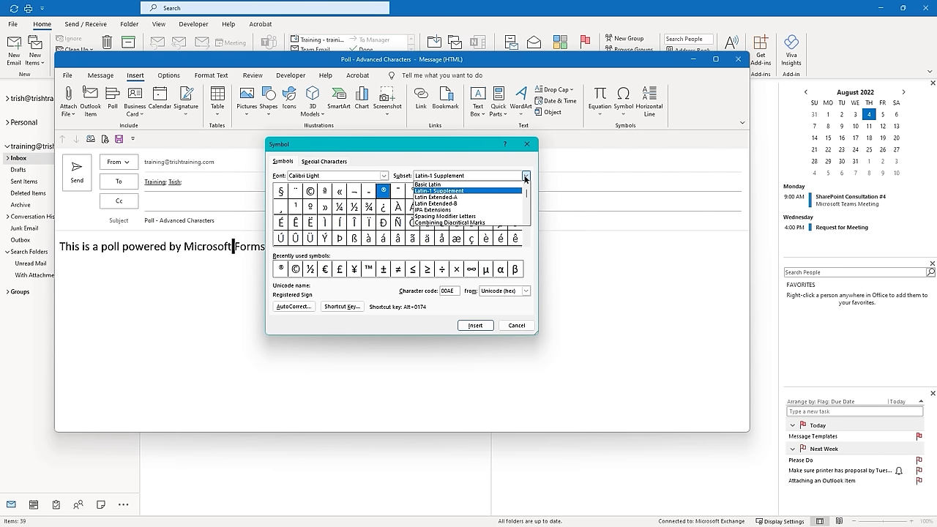
{"action": "left_click", "coordinate": [525, 178]}
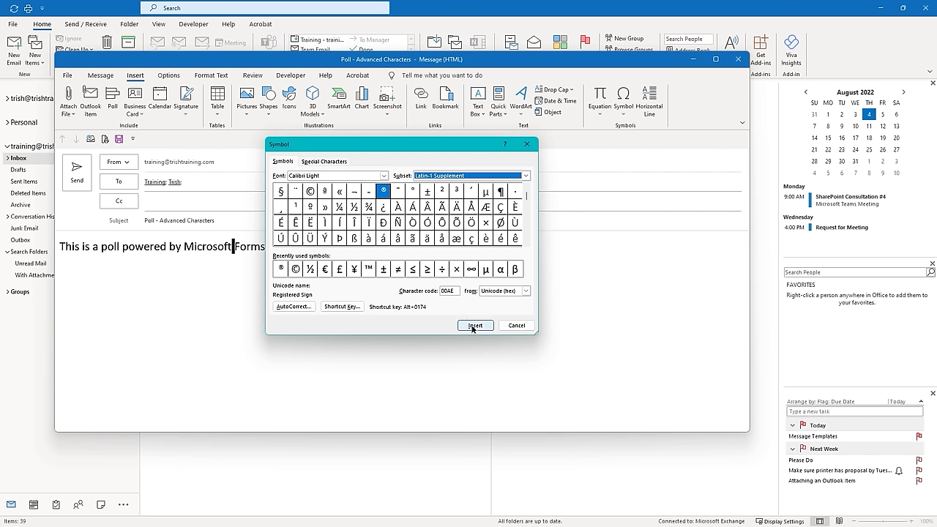
{"action": "left_click", "coordinate": [474, 326]}
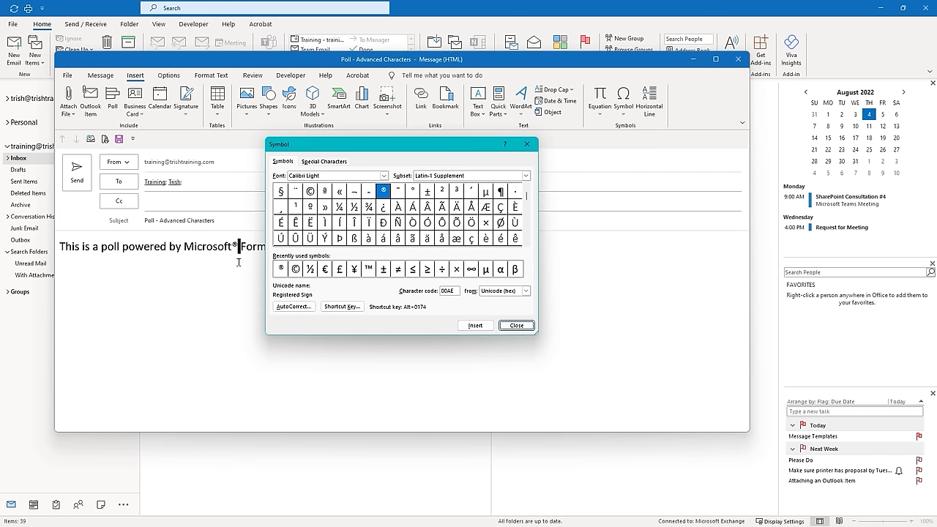
{"action": "left_click", "coordinate": [316, 164]}
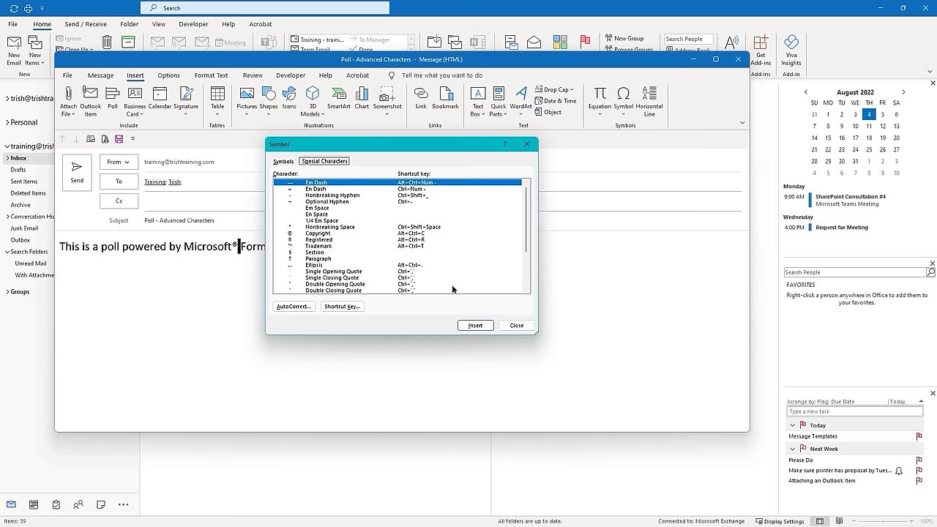
{"action": "left_click", "coordinate": [517, 325]}
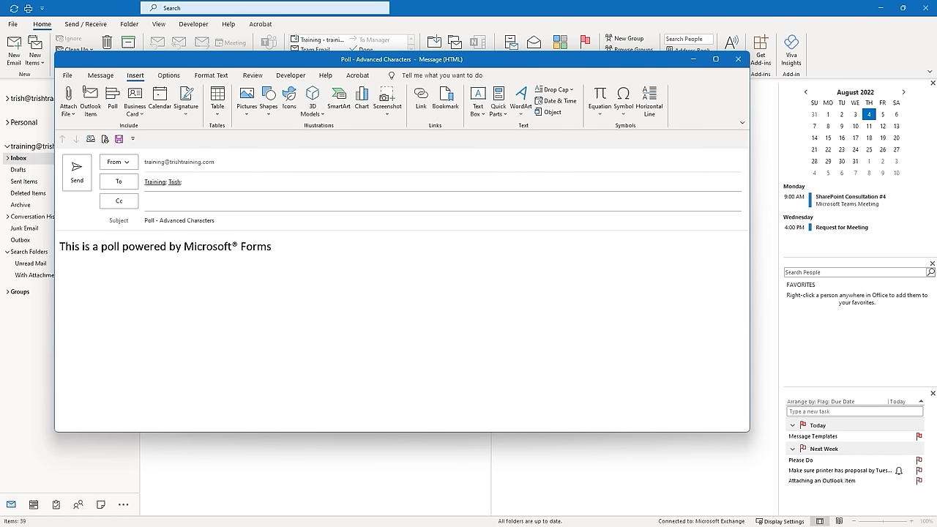
Add two horizontal lines on a new line below the body sentence.
{"action": "left_click", "coordinate": [276, 246]}
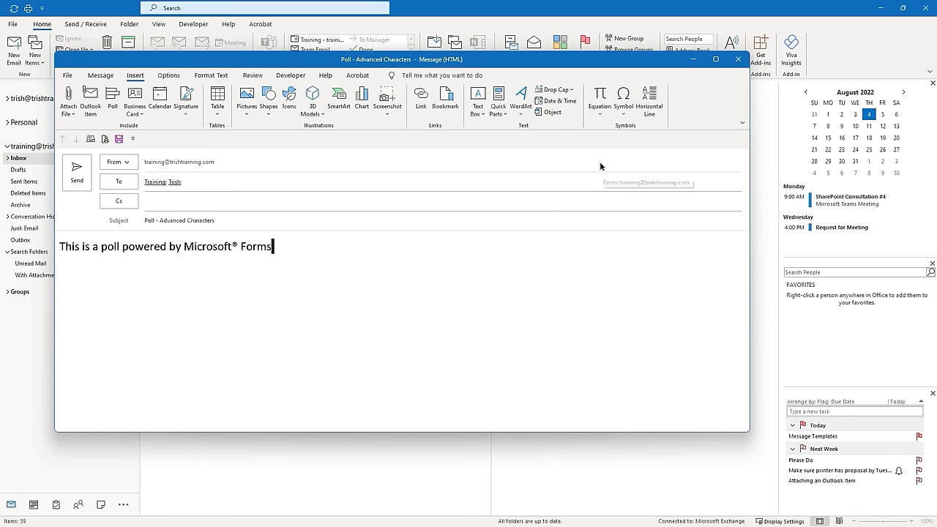
{"action": "key", "text": "Return"}
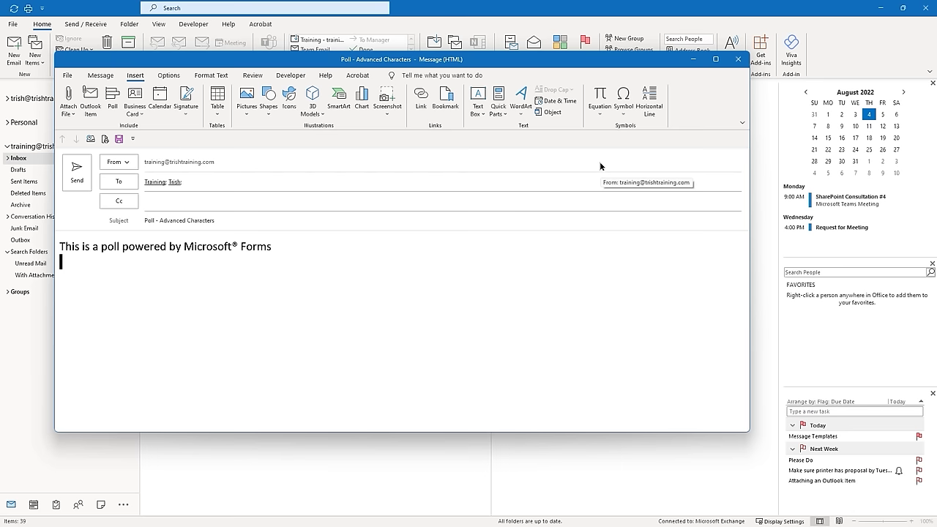
{"action": "left_click", "coordinate": [651, 101]}
{"action": "left_click", "coordinate": [651, 101]}
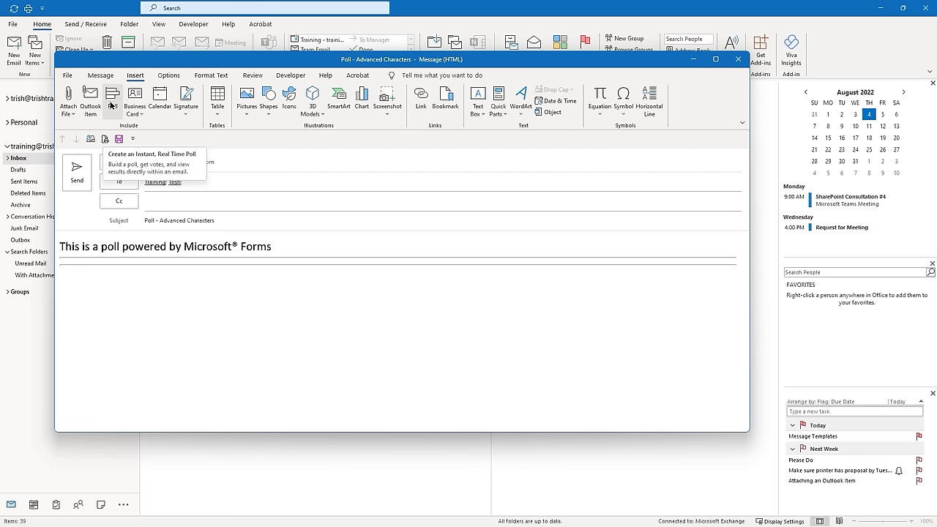
{"action": "left_click", "coordinate": [112, 106]}
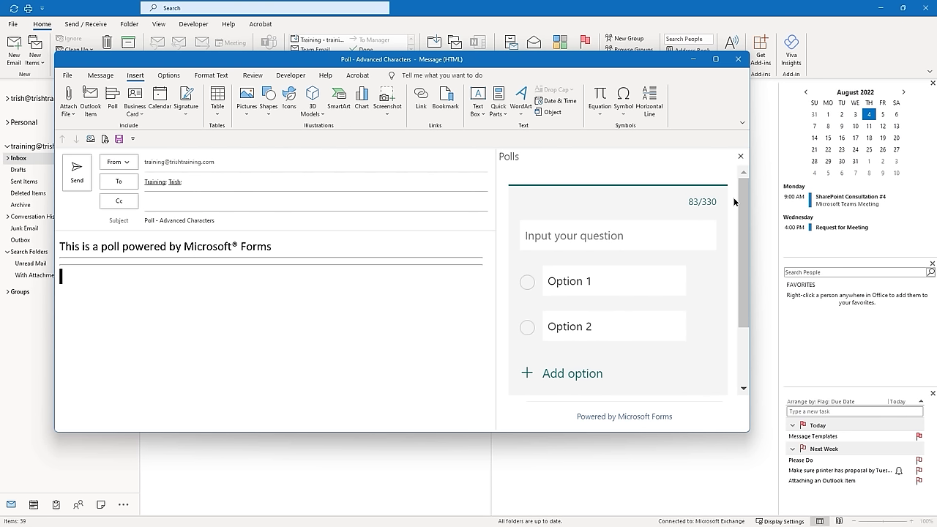
Write the poll question 'Did you enjoy the Outlook Introductory video course?' with answers Yes, No, No Opinion.
{"action": "left_click", "coordinate": [542, 233]}
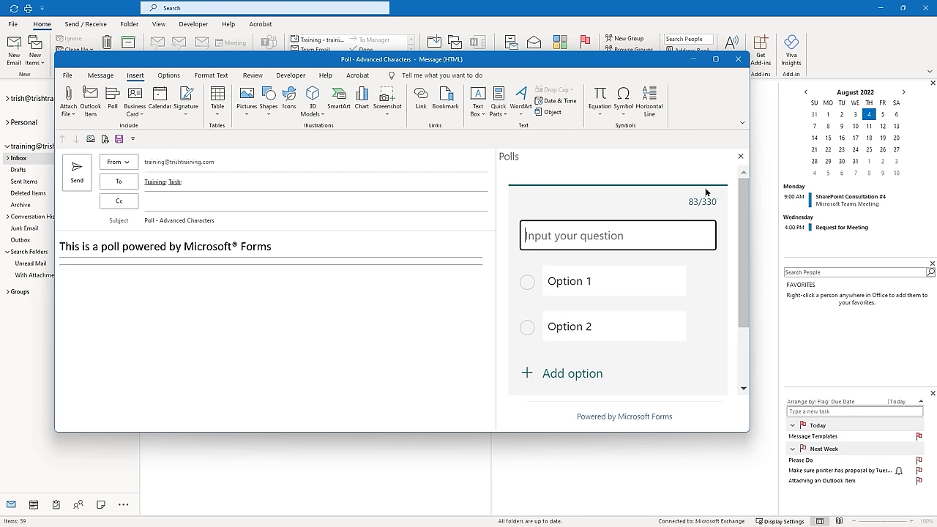
{"action": "type", "text": "Did you "}
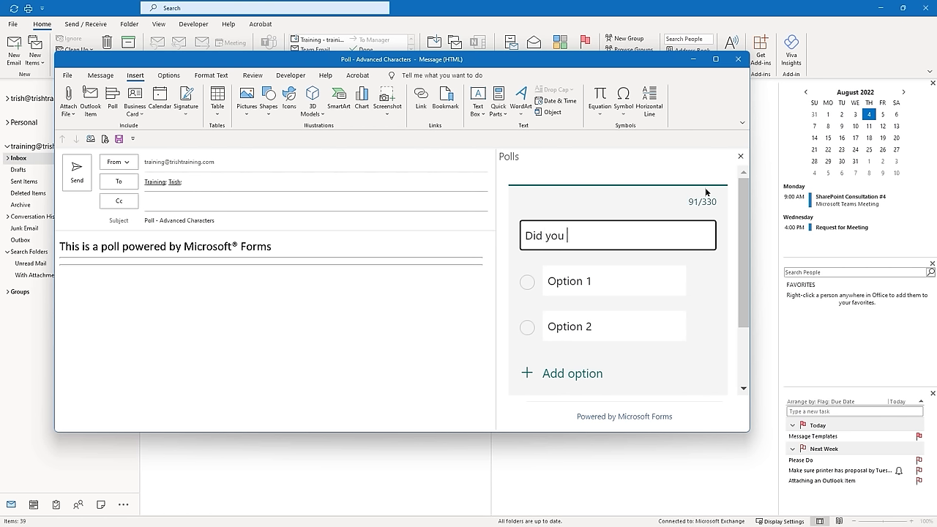
{"action": "type", "text": "enjoy the Outlook Intro"}
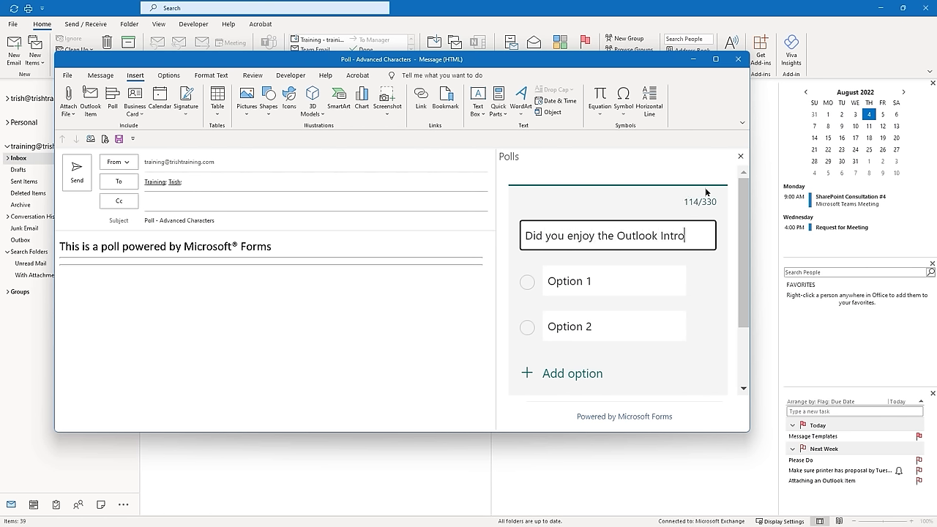
{"action": "type", "text": "ductory vid"}
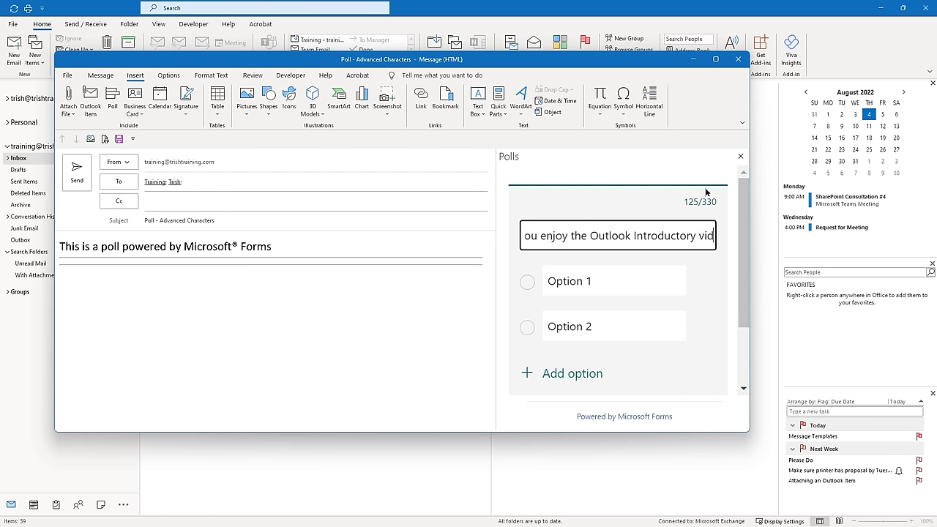
{"action": "type", "text": "eo course?"}
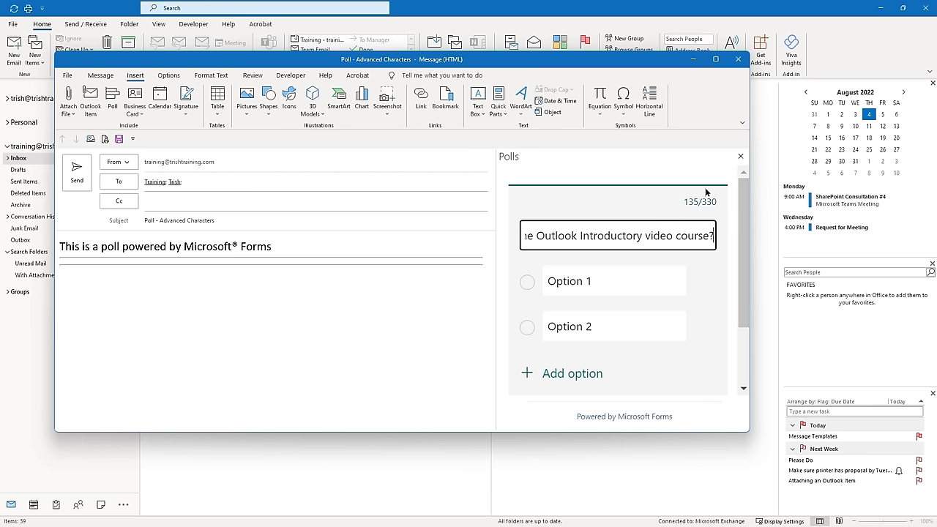
{"action": "left_click", "coordinate": [549, 281]}
{"action": "type", "text": "Yes"}
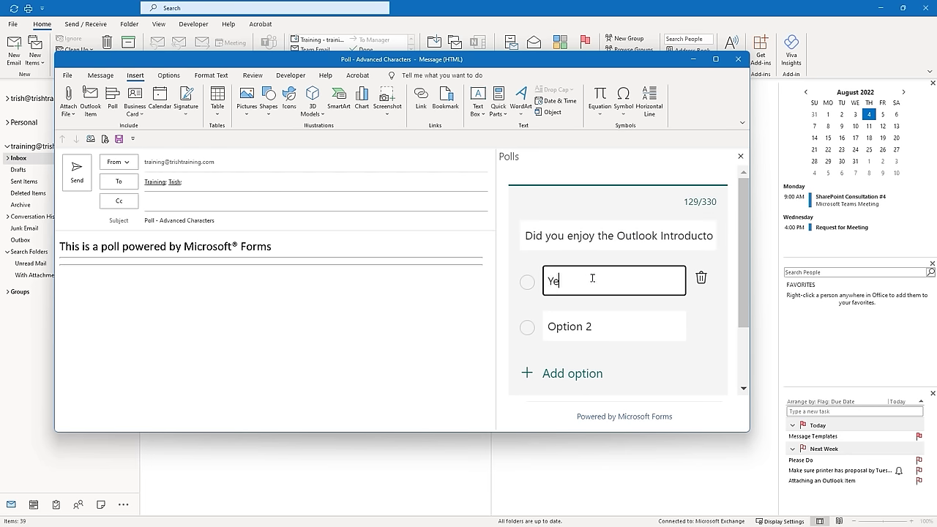
{"action": "left_click", "coordinate": [551, 325]}
{"action": "type", "text": "No"}
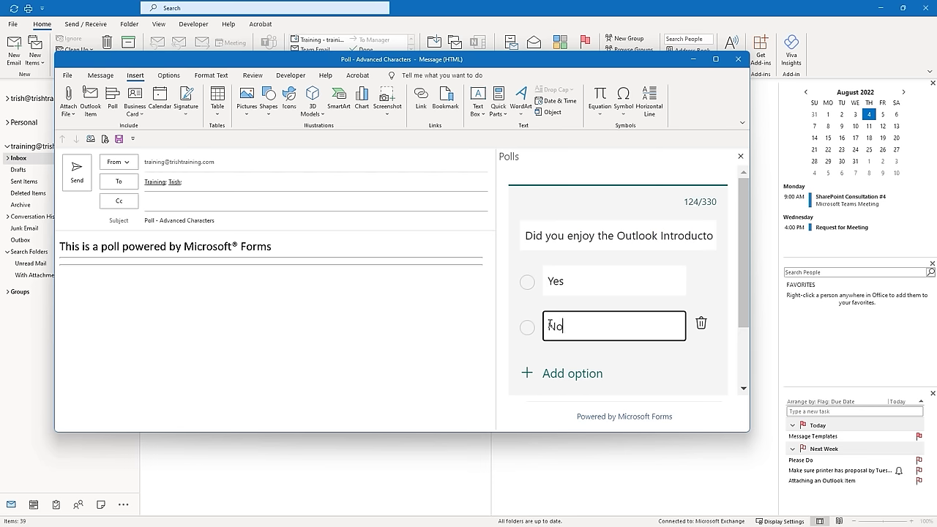
{"action": "left_click", "coordinate": [553, 375]}
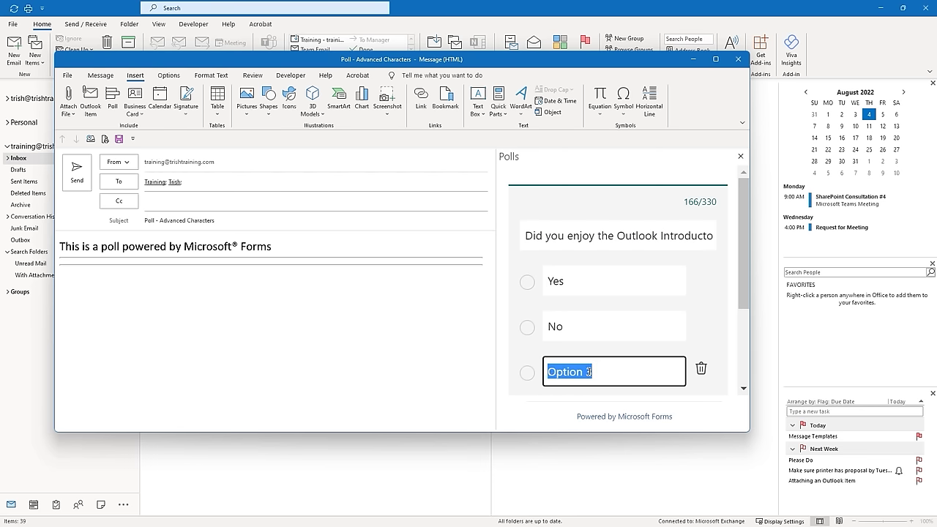
{"action": "type", "text": "No "}
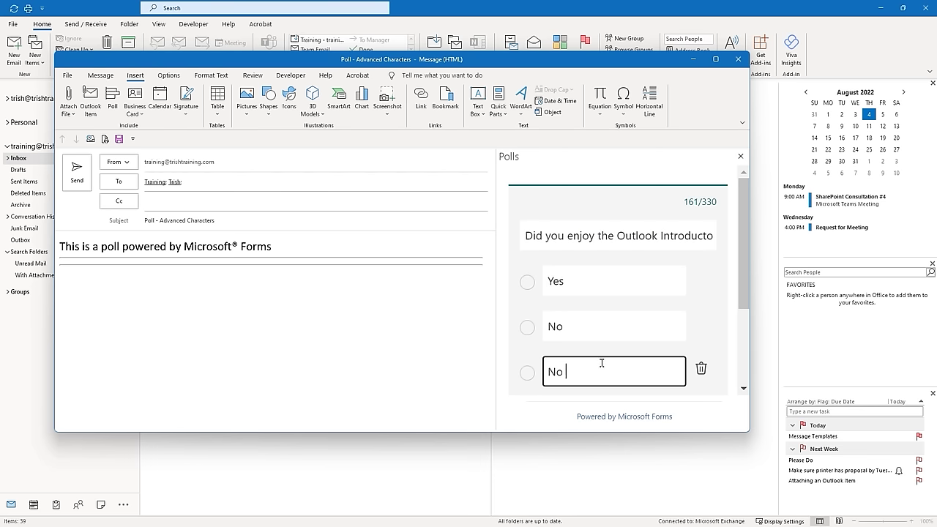
{"action": "type", "text": "Opinion"}
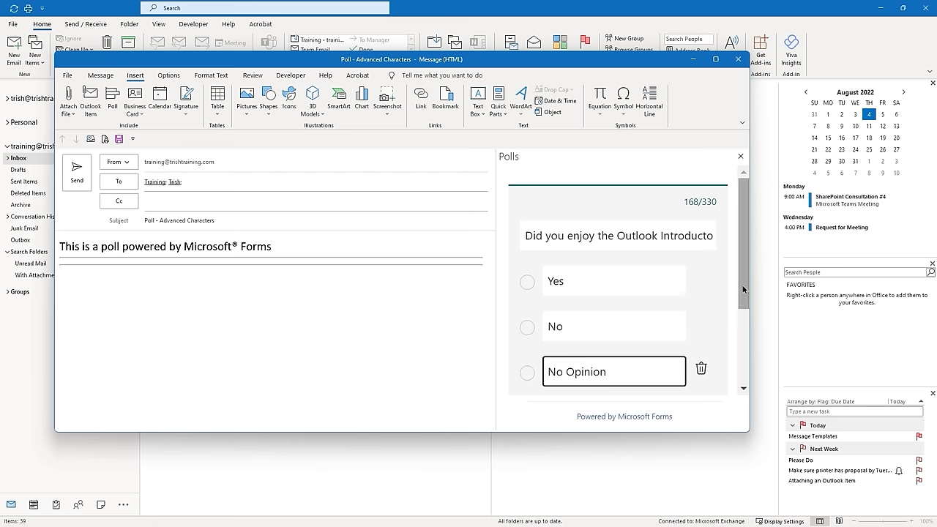
{"action": "left_click_drag", "start_coordinate": [741, 299], "coordinate": [737, 373]}
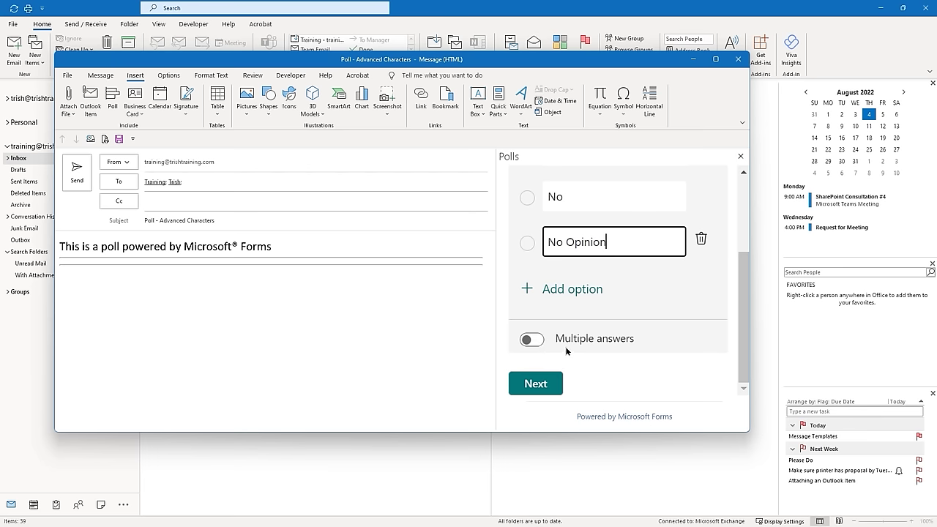
Add the finished poll to the email and close the Polls pane.
{"action": "left_click", "coordinate": [537, 384]}
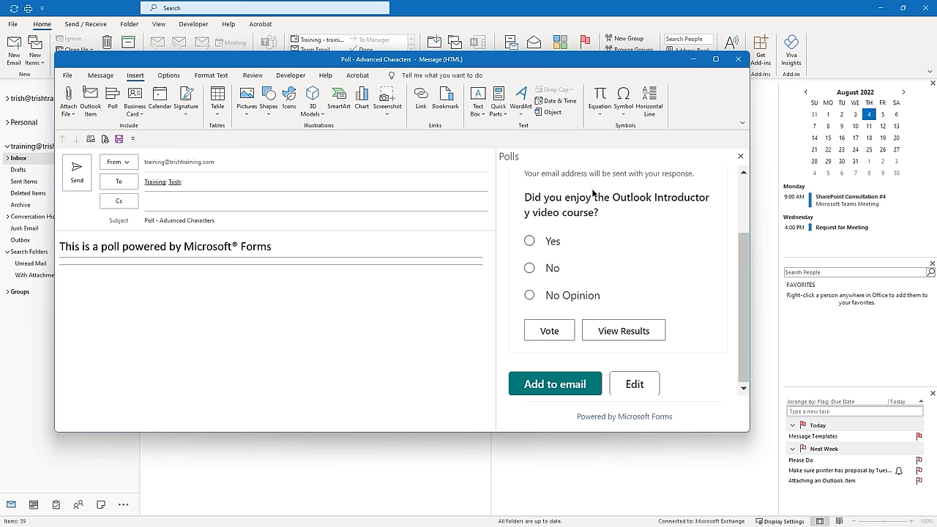
{"action": "left_click", "coordinate": [554, 385]}
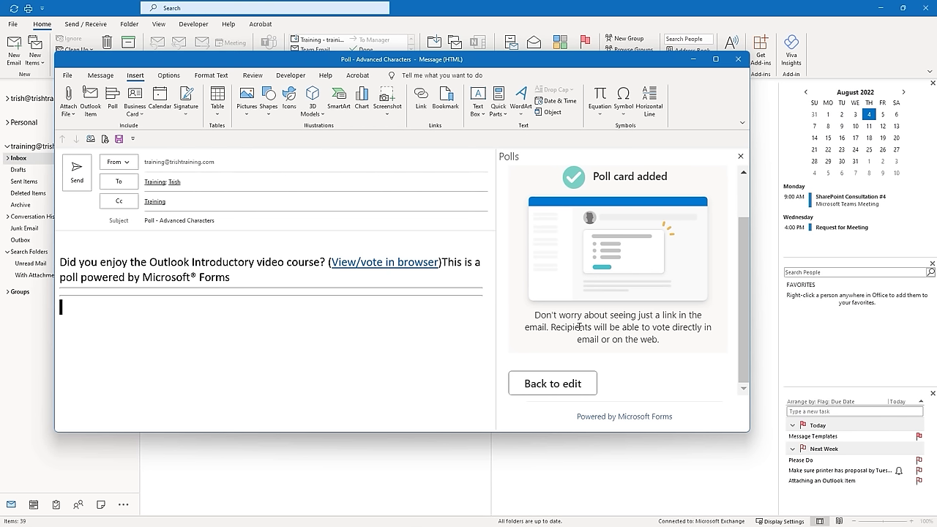
{"action": "left_click", "coordinate": [741, 159]}
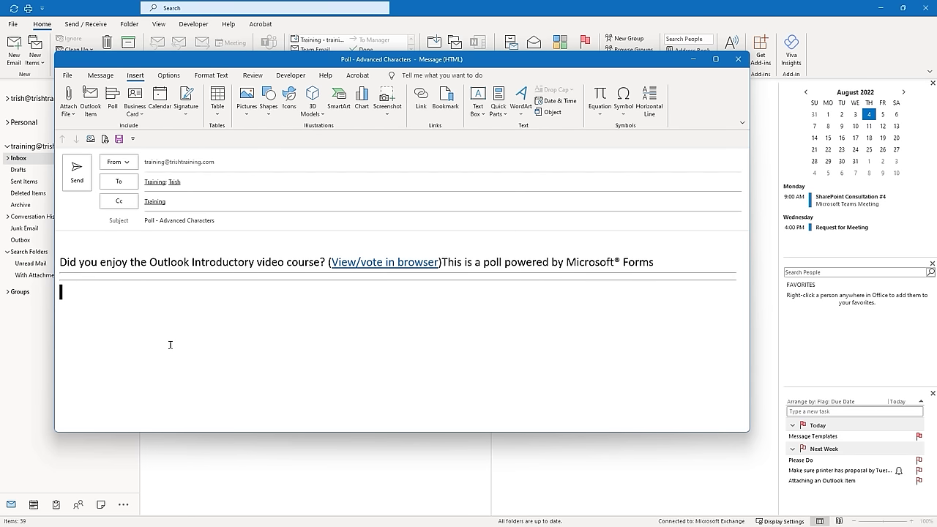
Cut the 'This is a poll powered by Microsoft® Forms' credit from the question line.
{"action": "left_click", "coordinate": [65, 239]}
{"action": "left_click_drag", "start_coordinate": [443, 262], "coordinate": [661, 258]}
{"action": "key", "text": "ctrl+c"}
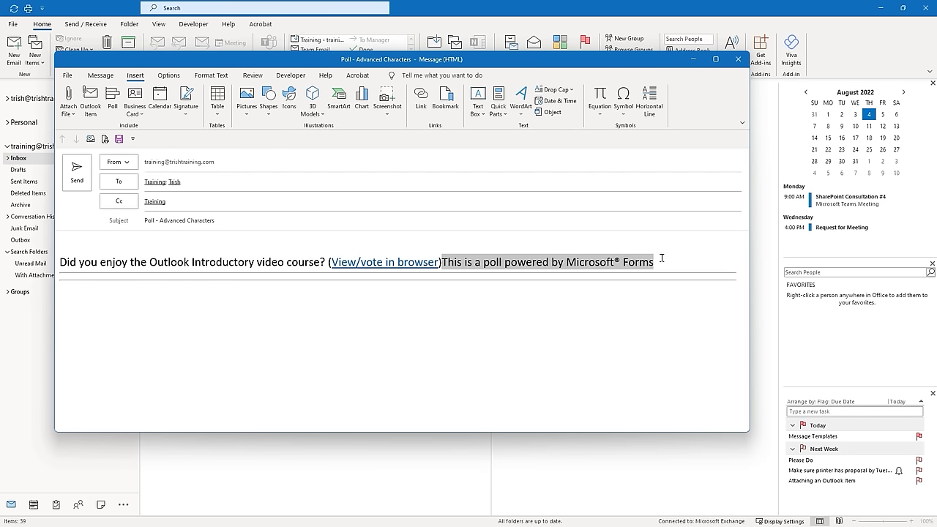
{"action": "key", "text": "Delete"}
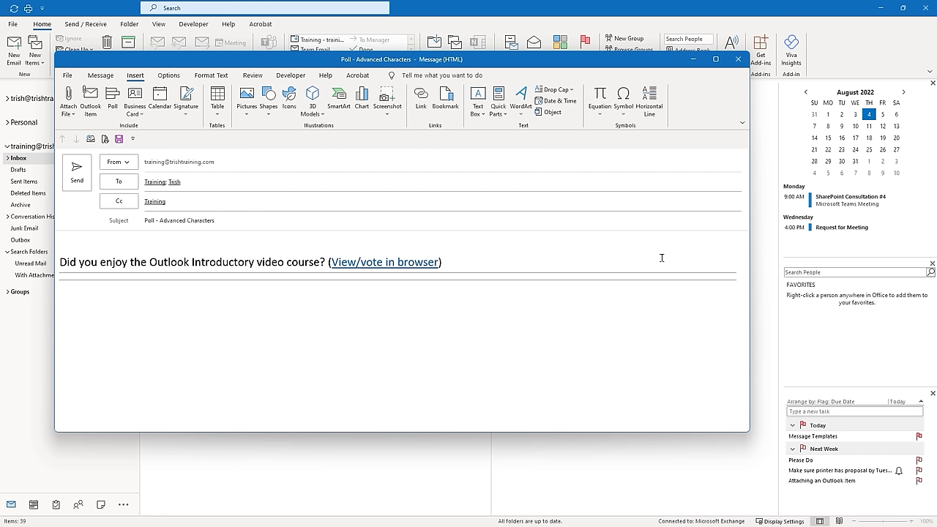
Paste the Microsoft Forms credit onto a new line above the poll question.
{"action": "key", "text": "Left"}
{"action": "key", "text": "Left"}
{"action": "key", "text": "Left"}
{"action": "key", "text": "Left"}
{"action": "key", "text": "Left"}
{"action": "key", "text": "Left"}
{"action": "key", "text": "Left"}
{"action": "key", "text": "Left"}
{"action": "key", "text": "Left"}
{"action": "key", "text": "Left"}
{"action": "key", "text": "Left"}
{"action": "key", "text": "Left"}
{"action": "key", "text": "Left"}
{"action": "key", "text": "Left"}
{"action": "key", "text": "Left"}
{"action": "key", "text": "Left"}
{"action": "key", "text": "Left"}
{"action": "key", "text": "Left"}
{"action": "key", "text": "Left"}
{"action": "key", "text": "Left"}
{"action": "key", "text": "Home"}
{"action": "key", "text": "Return"}
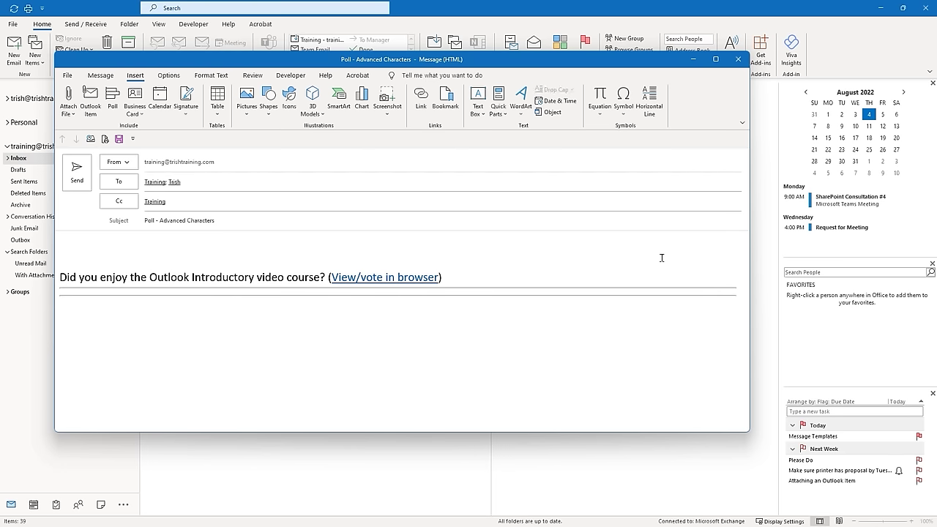
{"action": "key", "text": "ctrl+v"}
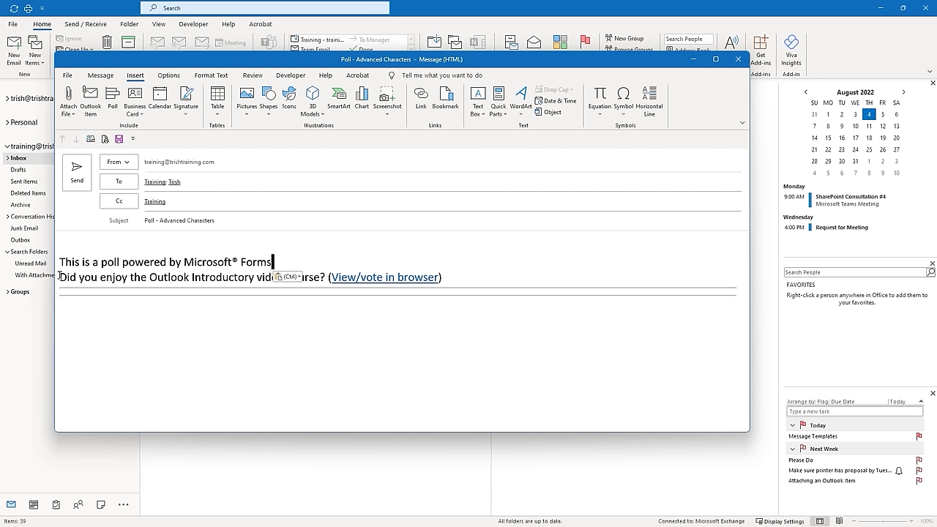
Move the question line with its link below the rule and delete the empty first line.
{"action": "left_click_drag", "start_coordinate": [59, 276], "coordinate": [478, 275]}
{"action": "key", "text": "ctrl+c"}
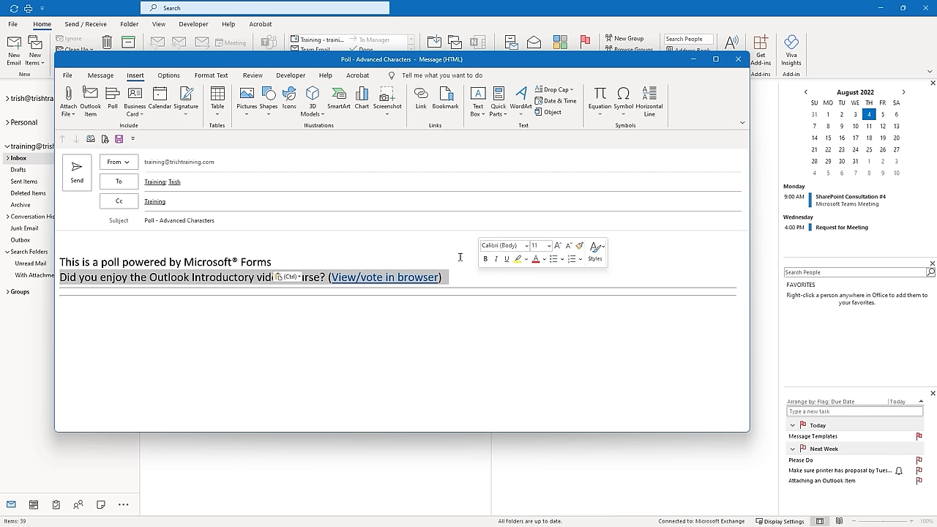
{"action": "key", "text": "Delete"}
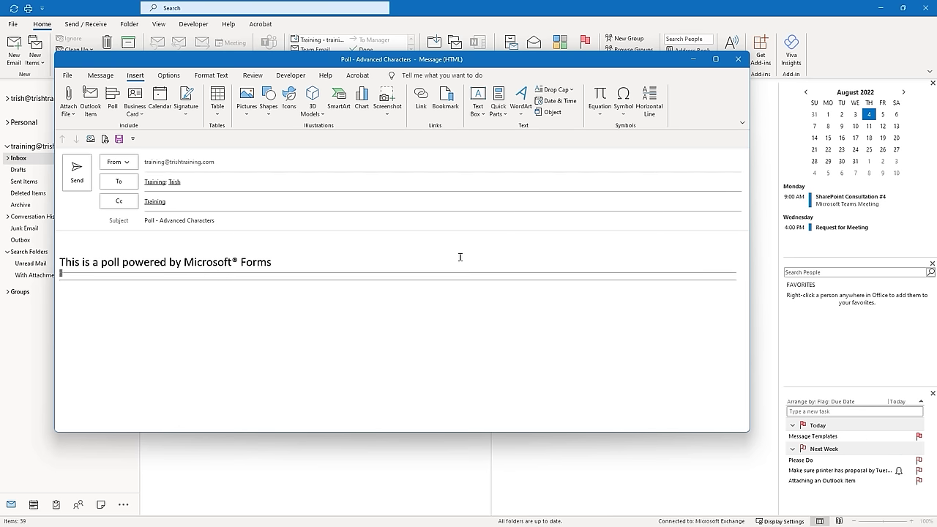
{"action": "left_click", "coordinate": [67, 295]}
{"action": "key", "text": "ctrl+v"}
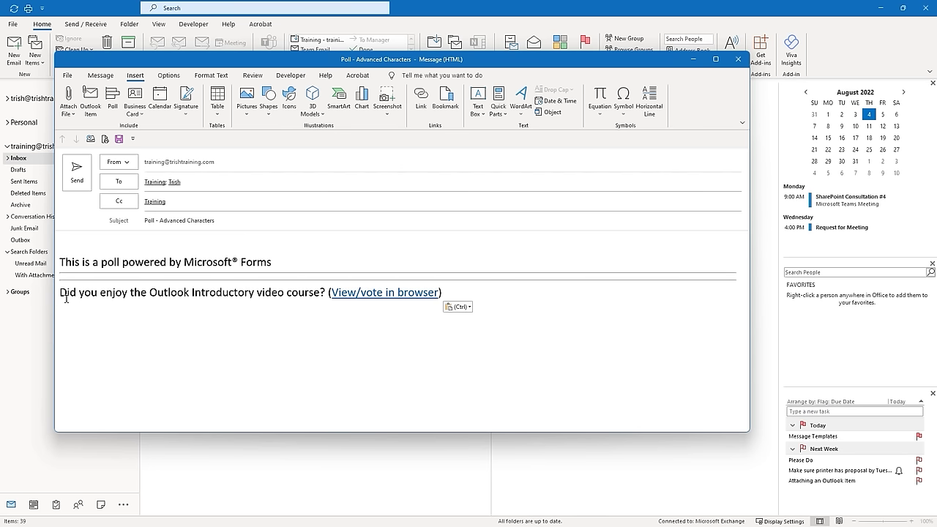
{"action": "left_click", "coordinate": [68, 242]}
{"action": "key", "text": "Delete"}
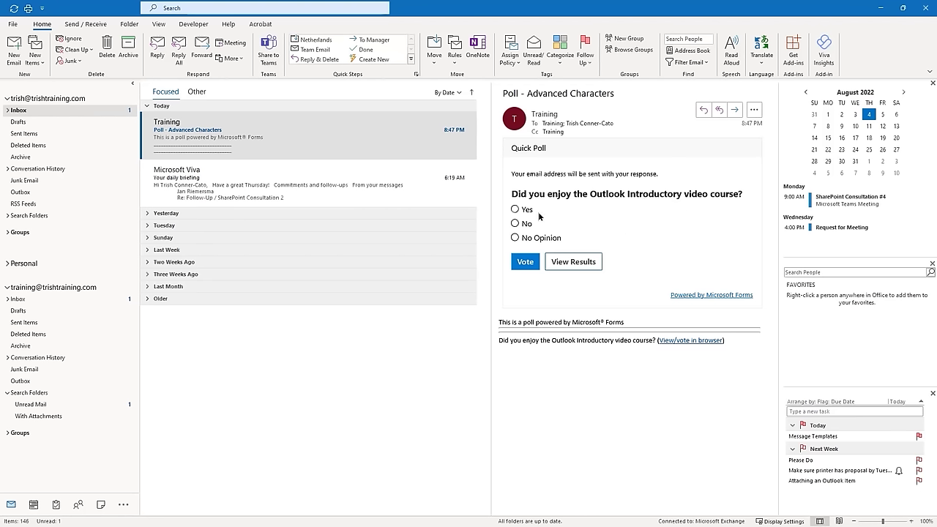
Submit a Yes vote in the reading pane, then open the second account's Inbox.
{"action": "left_click", "coordinate": [515, 211]}
{"action": "left_click", "coordinate": [528, 264]}
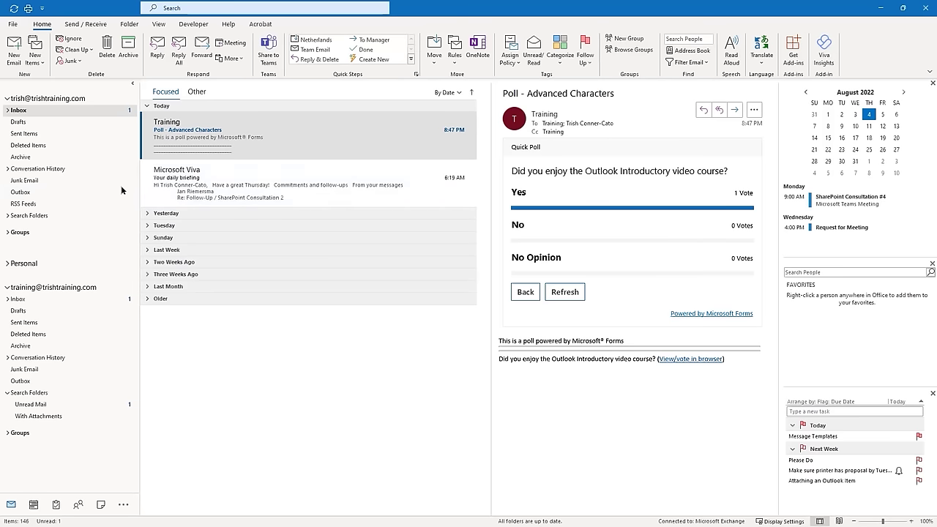
{"action": "left_click", "coordinate": [91, 298]}
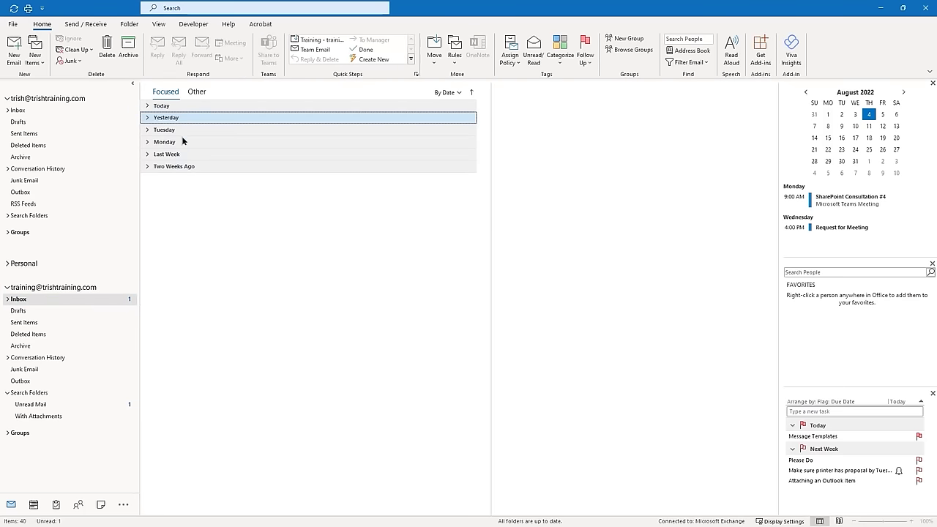
Open the Poll - Advanced Characters message under Today, vote No Opinion and refresh the results.
{"action": "left_click", "coordinate": [147, 106]}
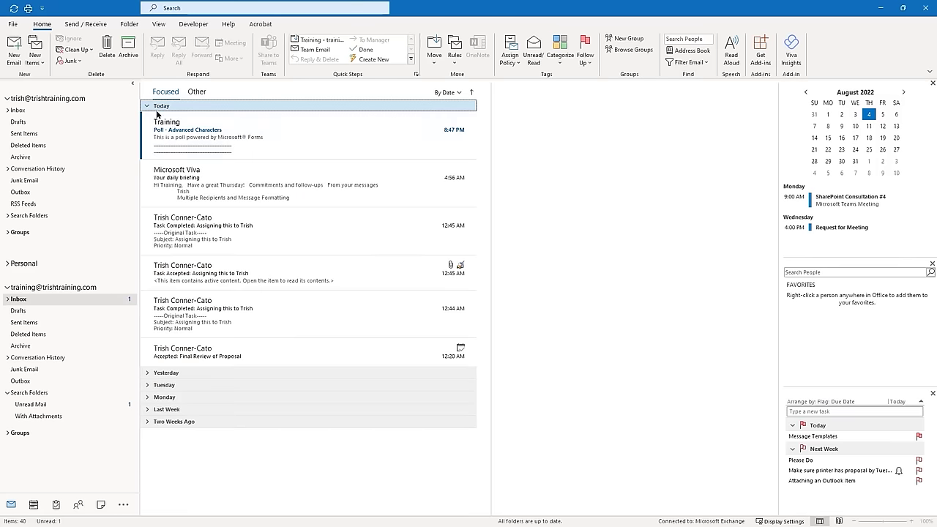
{"action": "left_click", "coordinate": [216, 139]}
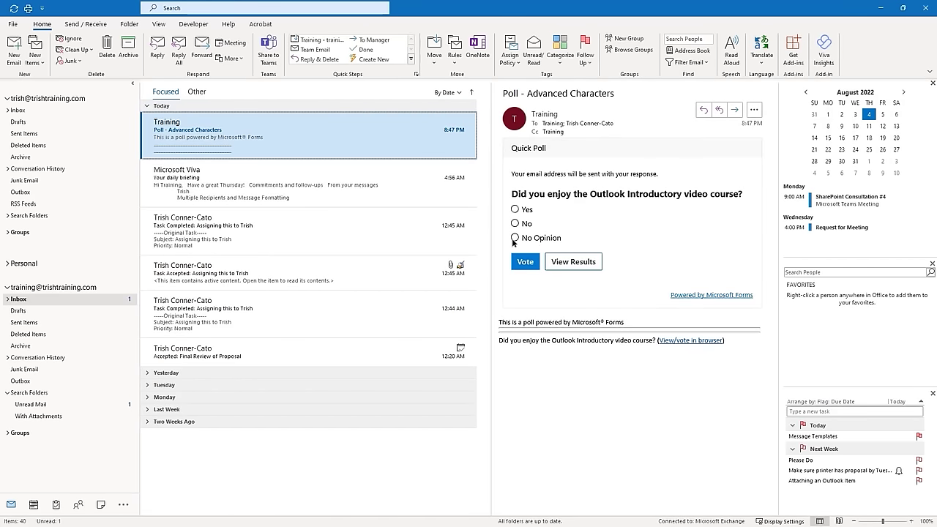
{"action": "left_click", "coordinate": [515, 238]}
{"action": "left_click", "coordinate": [526, 266]}
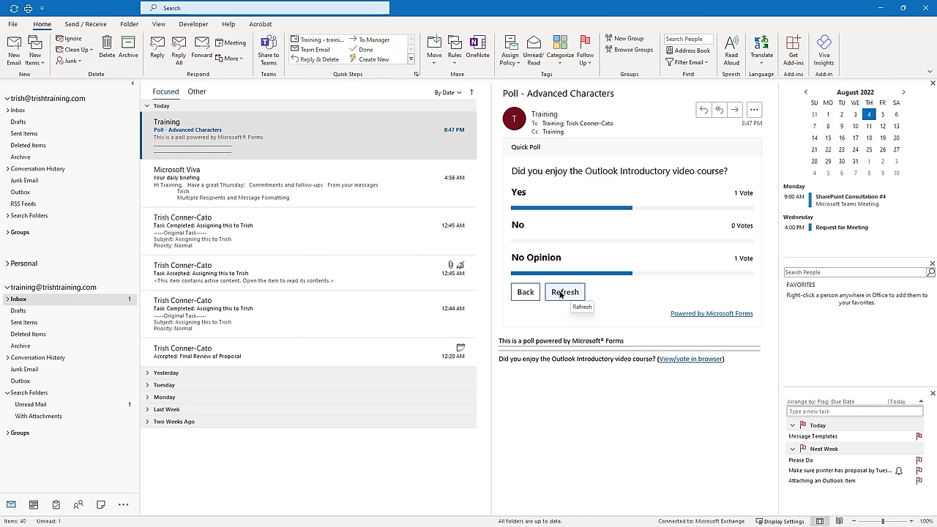
{"action": "left_click", "coordinate": [574, 293]}
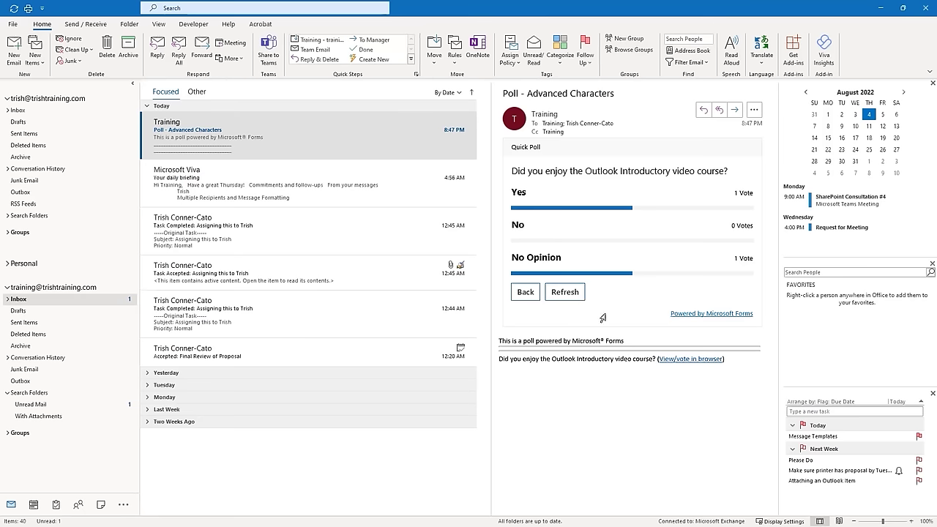
{"action": "left_click", "coordinate": [257, 183]}
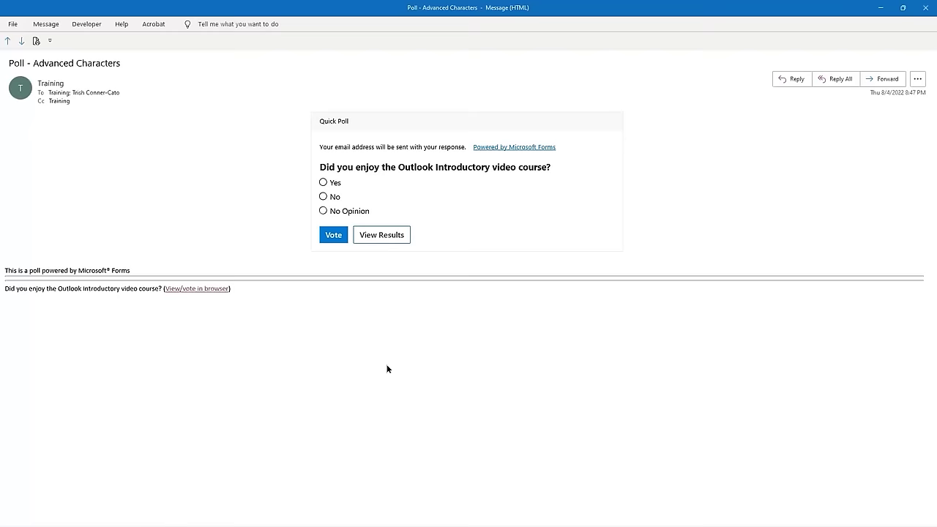
View the poll's current results in the message window.
{"action": "left_click", "coordinate": [387, 240]}
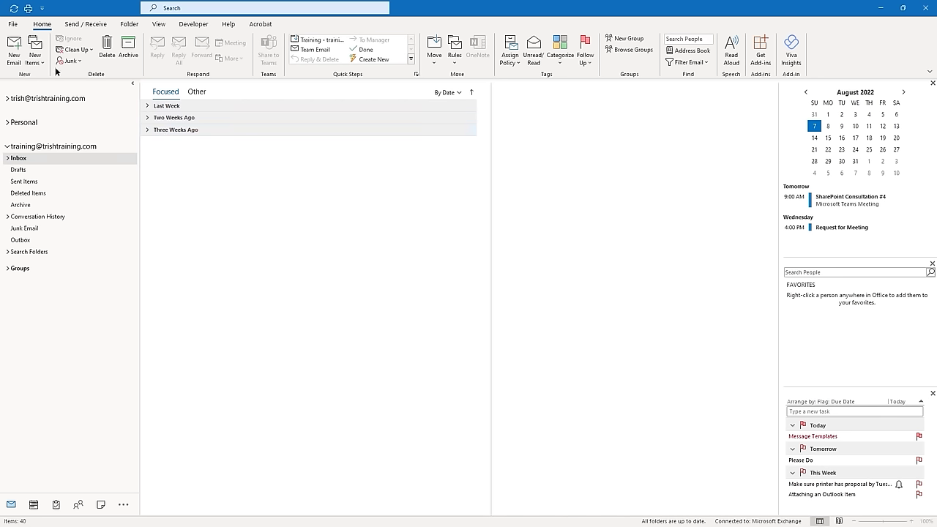
Start a new email to a contact with the subject 'Message Settings and Options', ready for body text.
{"action": "left_click", "coordinate": [15, 57]}
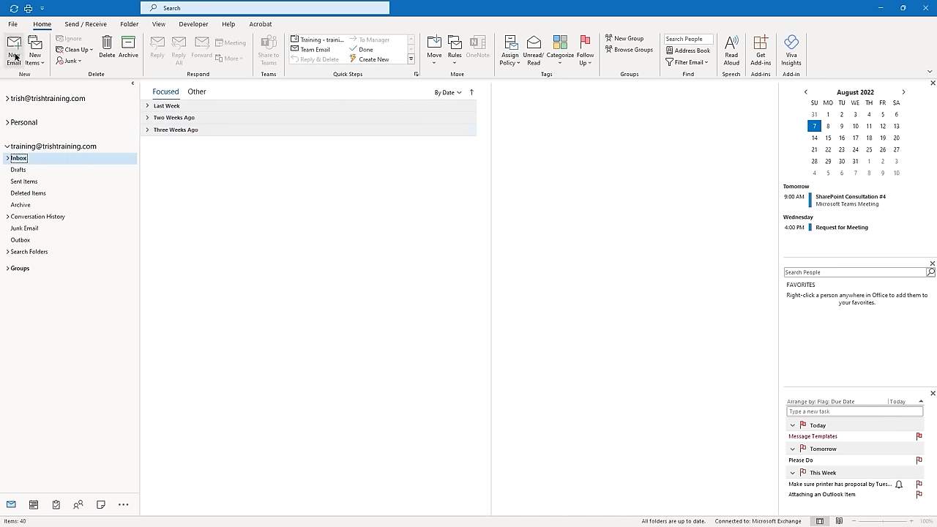
{"action": "left_click", "coordinate": [15, 57]}
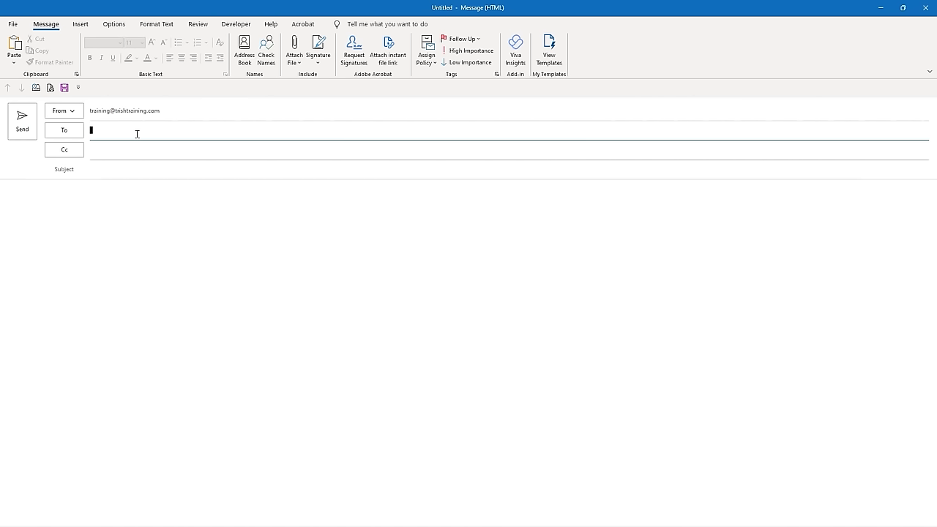
{"action": "type", "text": "Trish"}
{"action": "key", "text": "Tab"}
{"action": "key", "text": "Tab"}
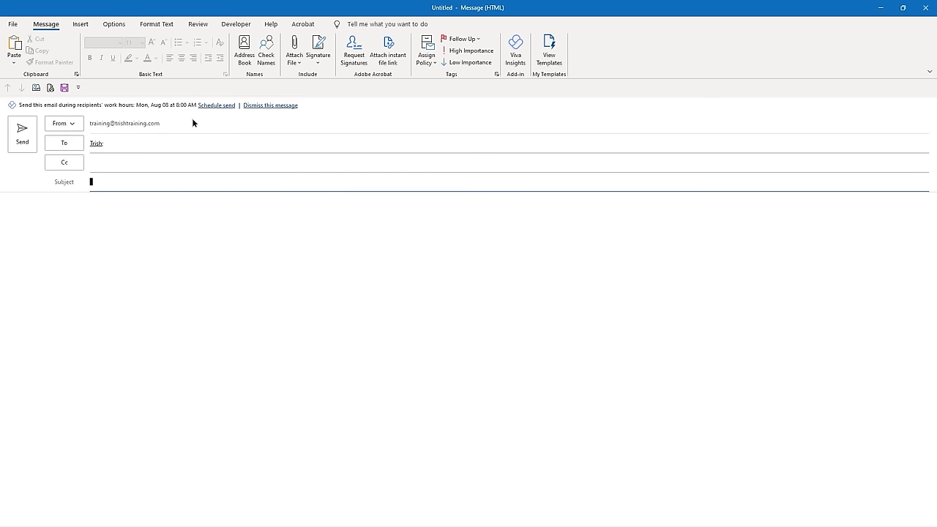
{"action": "type", "text": "Message Settings and Options"}
{"action": "key", "text": "Tab"}
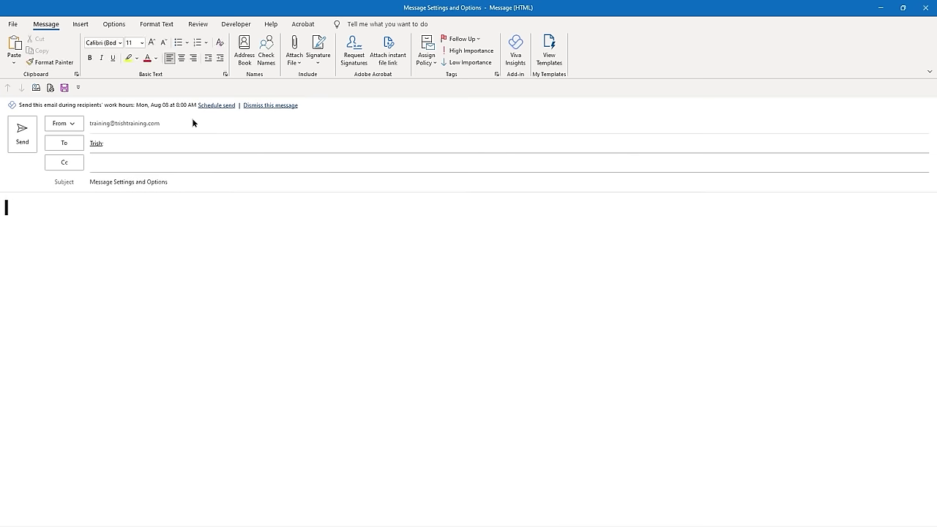
Write the body sentences introducing message-level settings and upcoming global options, then show the Options ribbon.
{"action": "type", "text": "We are going to le"}
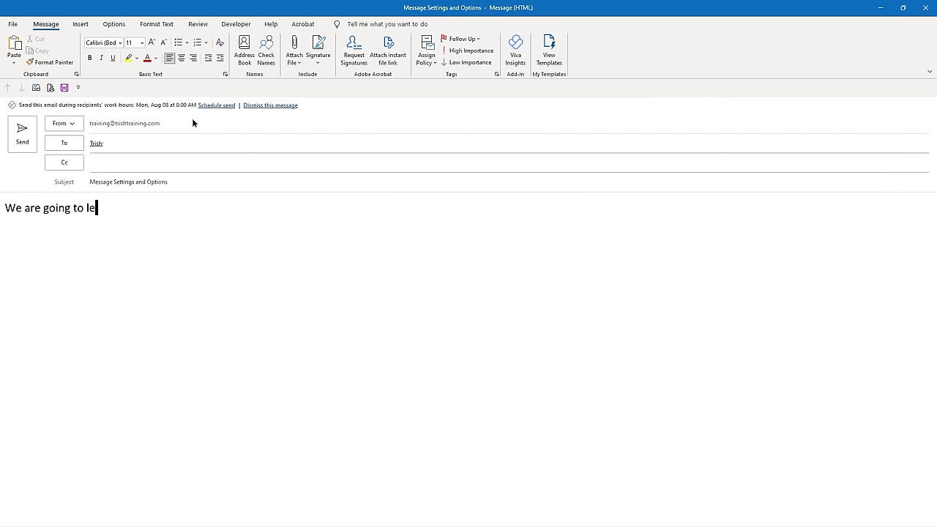
{"action": "type", "text": "arn about settings and options"}
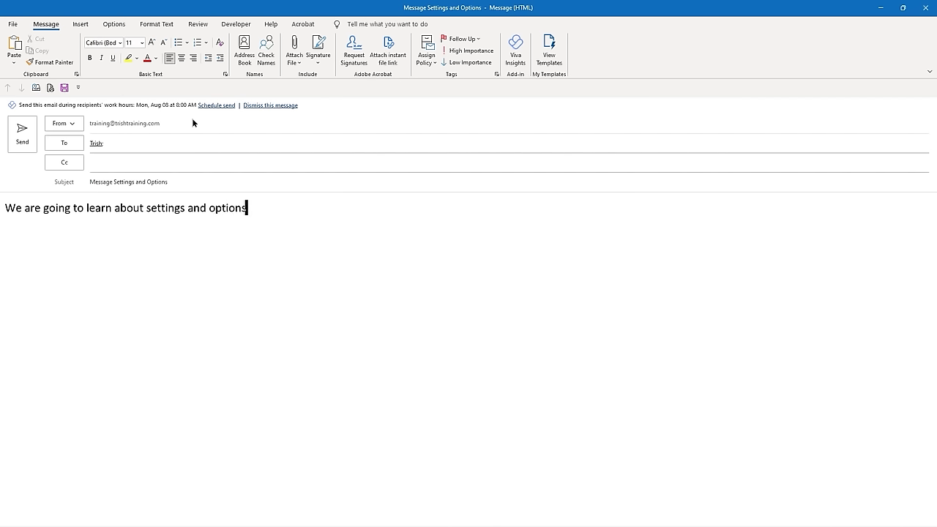
{"action": "type", "text": " at the message le"}
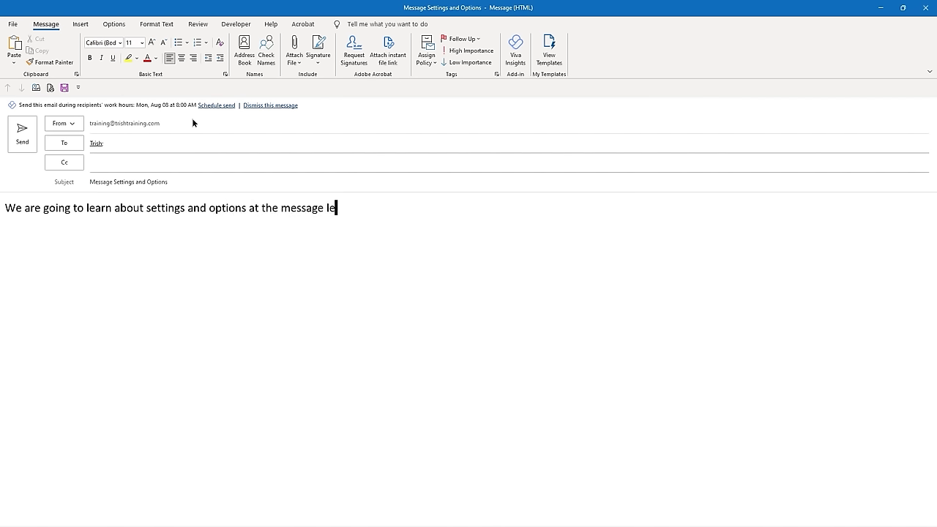
{"action": "type", "text": "vel.  In the next topic, "}
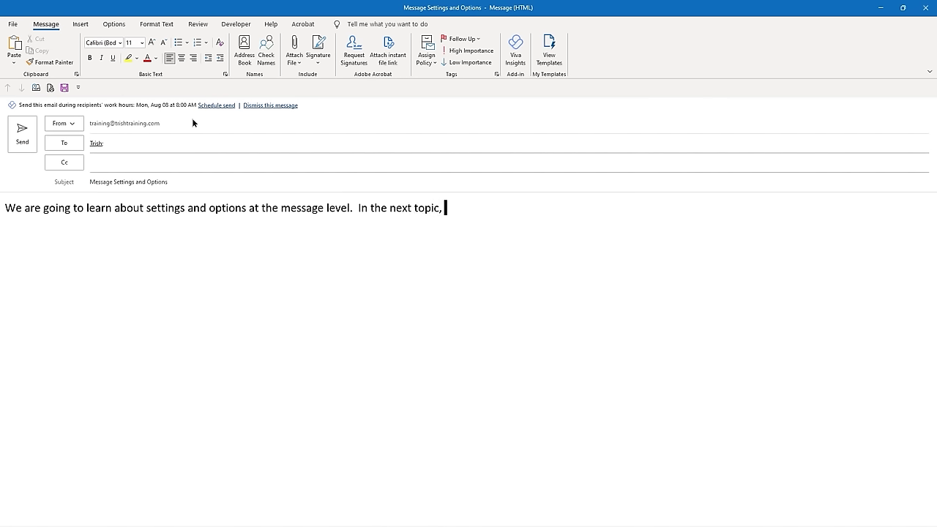
{"action": "type", "text": "we will learn about gl"}
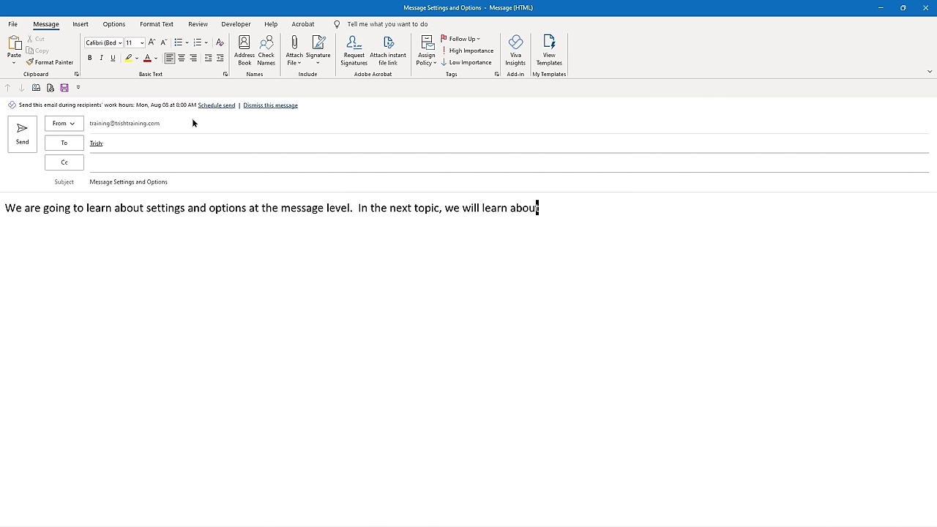
{"action": "type", "text": "obal Outlook "}
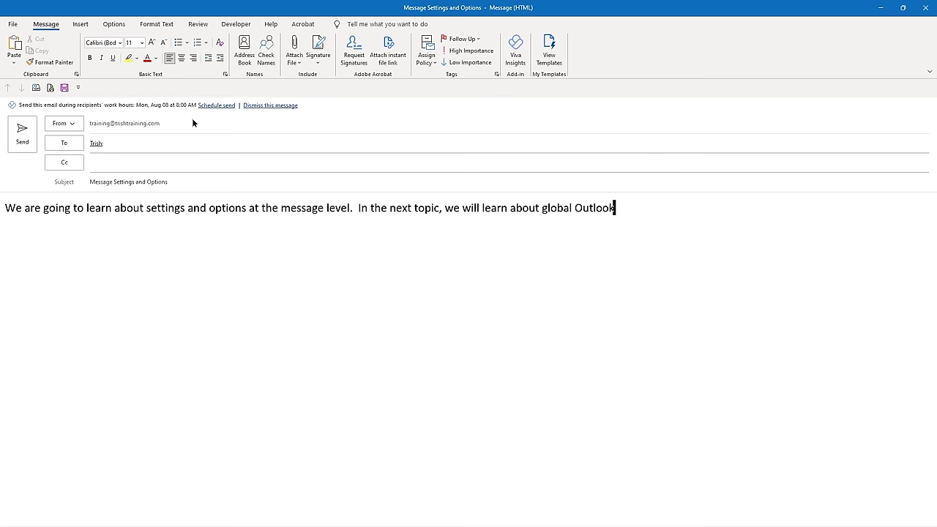
{"action": "type", "text": "options."}
{"action": "left_click", "coordinate": [115, 24]}
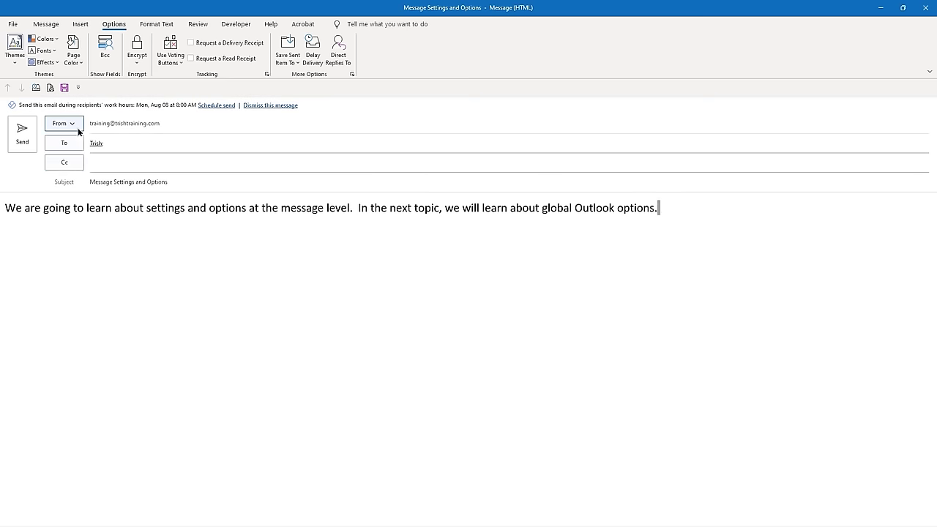
Show and hide the Bcc field, then bring up the message Properties dialog.
{"action": "left_click", "coordinate": [107, 55]}
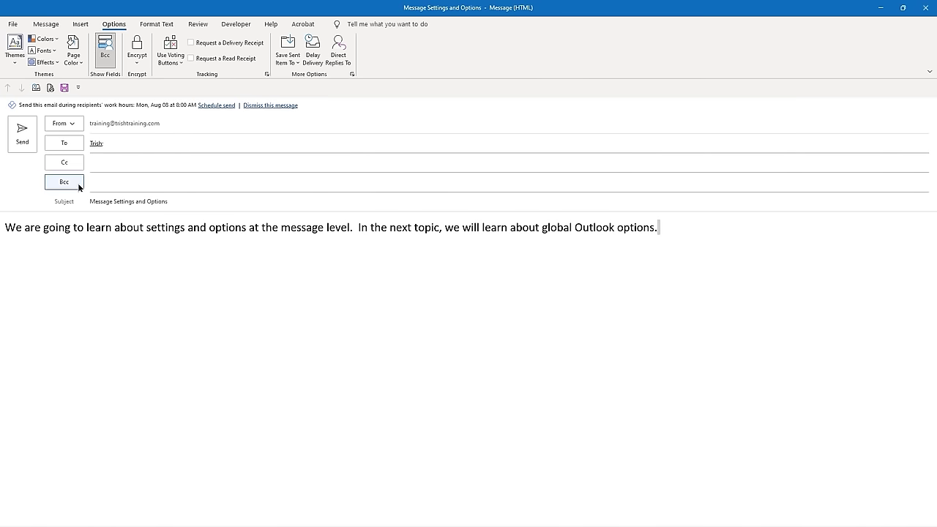
{"action": "left_click", "coordinate": [105, 55]}
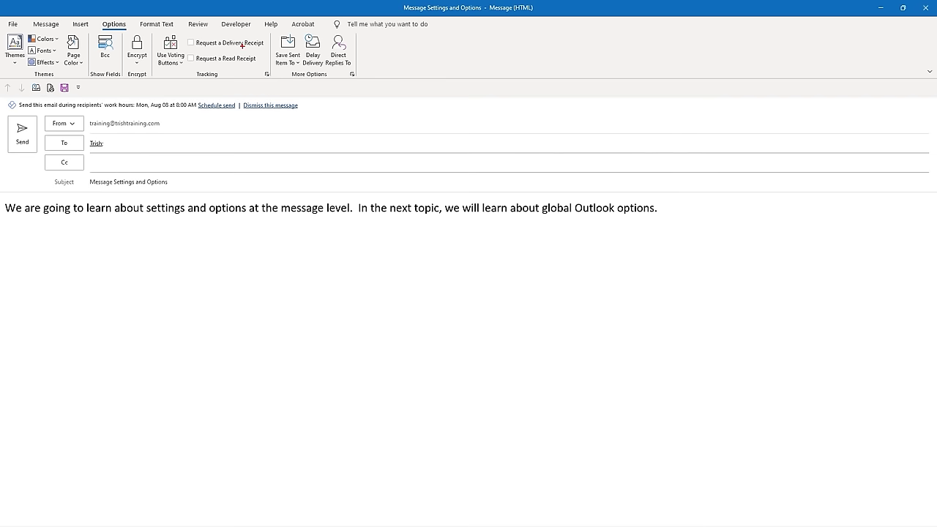
{"action": "left_click_drag", "start_coordinate": [267, 81], "coordinate": [291, 122]}
{"action": "key", "text": "Escape"}
{"action": "left_click", "coordinate": [265, 76]}
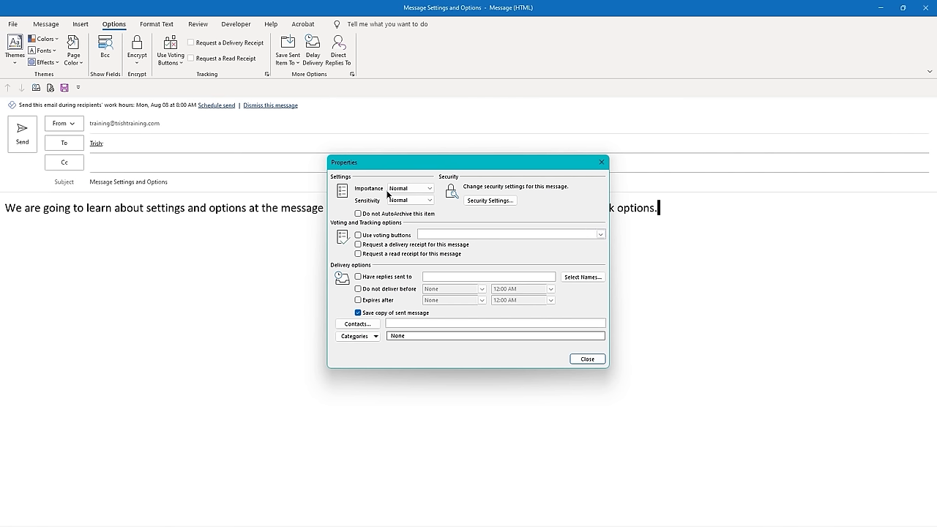
Set Importance to High, Sensitivity to Confidential, and enable voting buttons.
{"action": "left_click", "coordinate": [430, 189]}
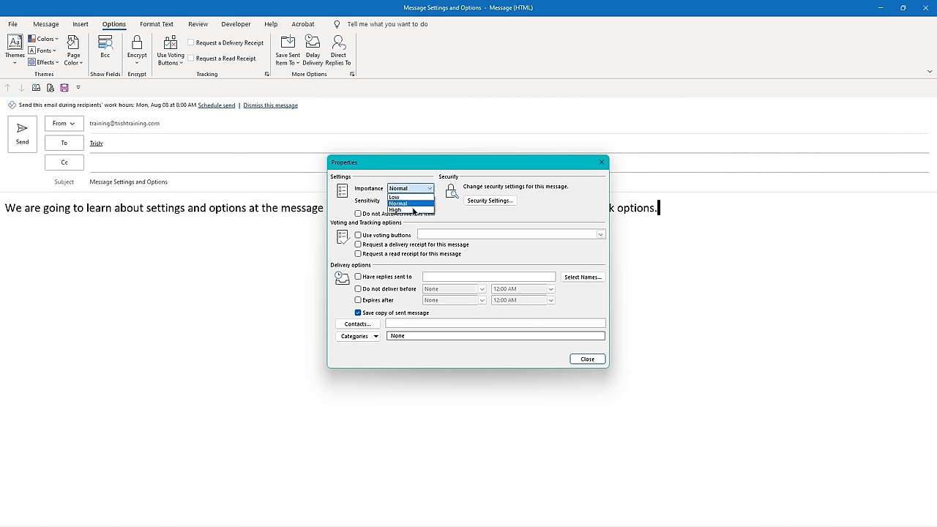
{"action": "left_click", "coordinate": [414, 211]}
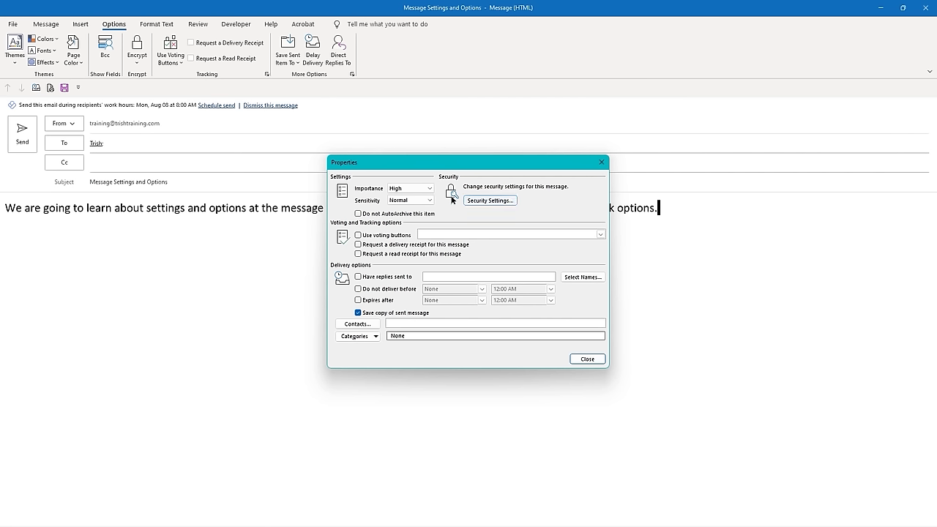
{"action": "left_click", "coordinate": [430, 201]}
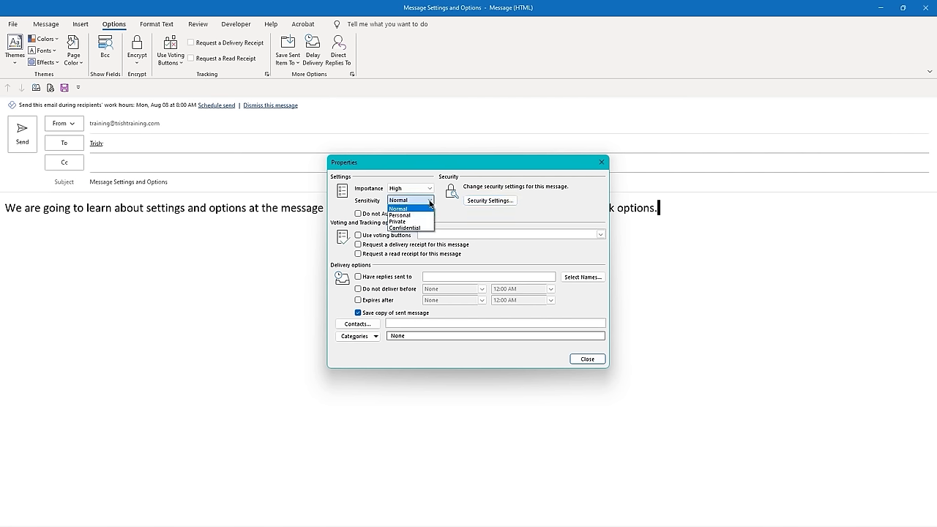
{"action": "left_click", "coordinate": [417, 229]}
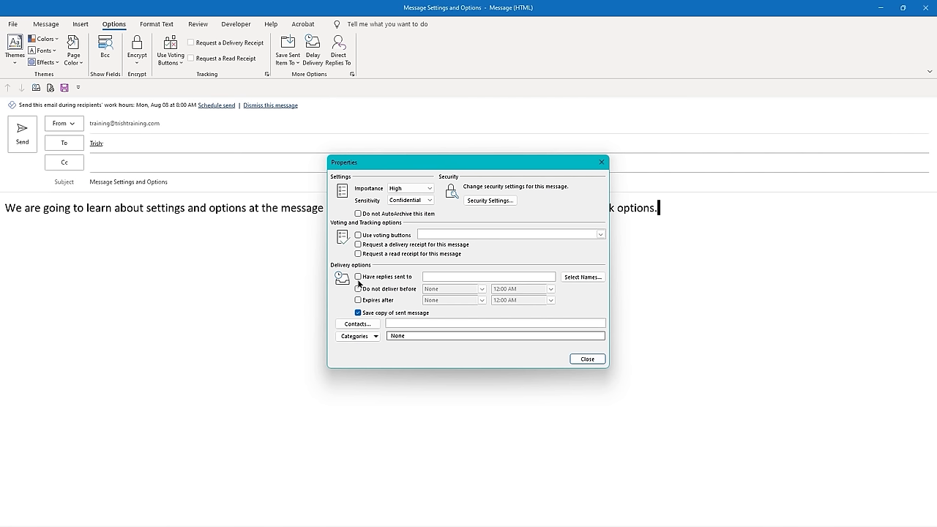
{"action": "left_click", "coordinate": [358, 235]}
{"action": "left_click", "coordinate": [600, 234]}
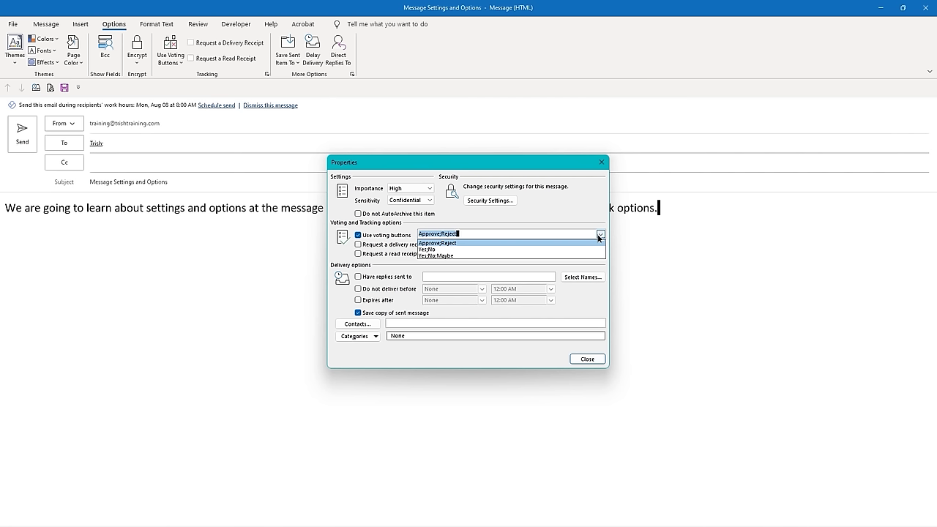
Keep Approve;Reject as the voting choices and have replies sent to a specified address.
{"action": "left_click", "coordinate": [457, 244]}
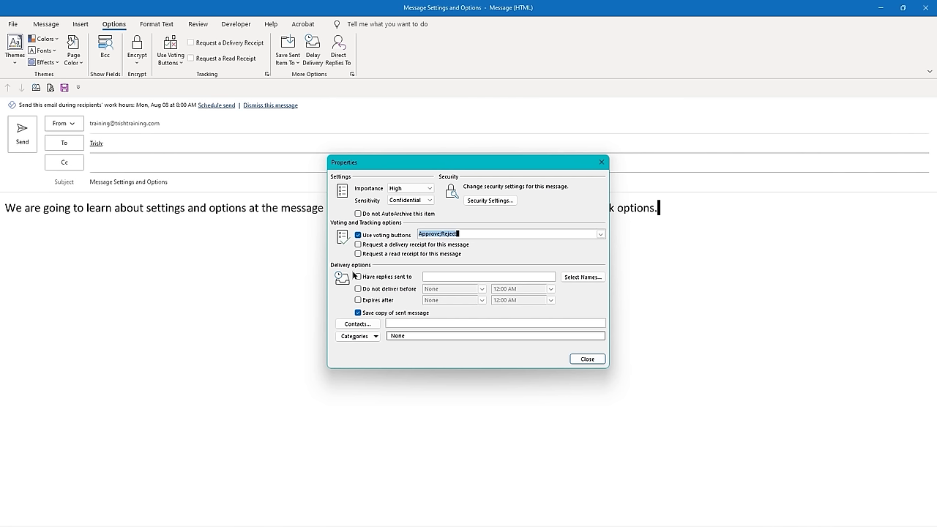
{"action": "left_click", "coordinate": [358, 278]}
{"action": "left_click", "coordinate": [358, 278]}
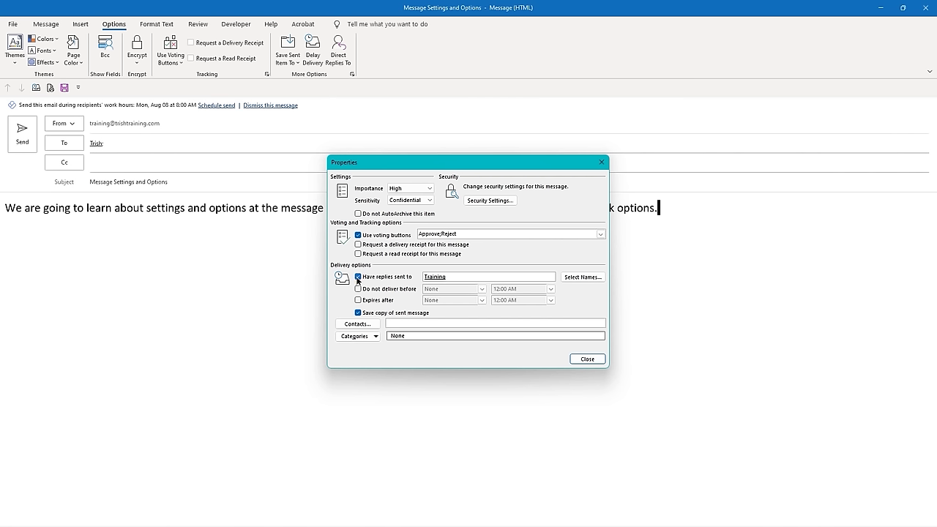
{"action": "left_click", "coordinate": [358, 277]}
{"action": "left_click", "coordinate": [358, 289]}
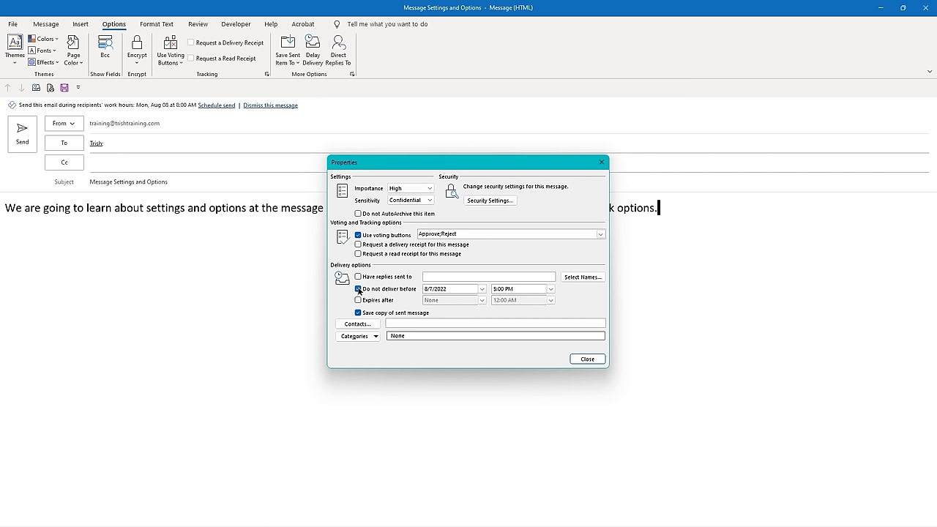
Leave Do not deliver before unchecked and close the Properties dialog.
{"action": "left_click", "coordinate": [358, 290]}
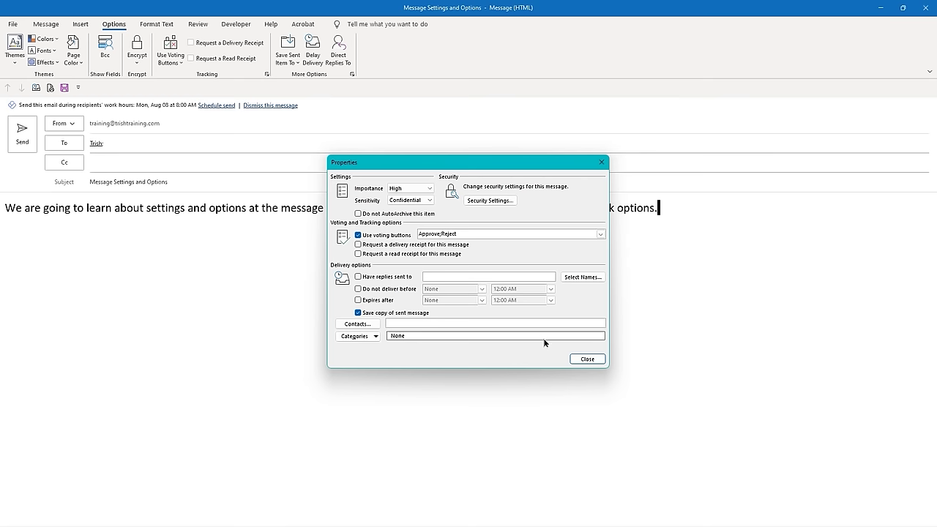
{"action": "left_click", "coordinate": [586, 358]}
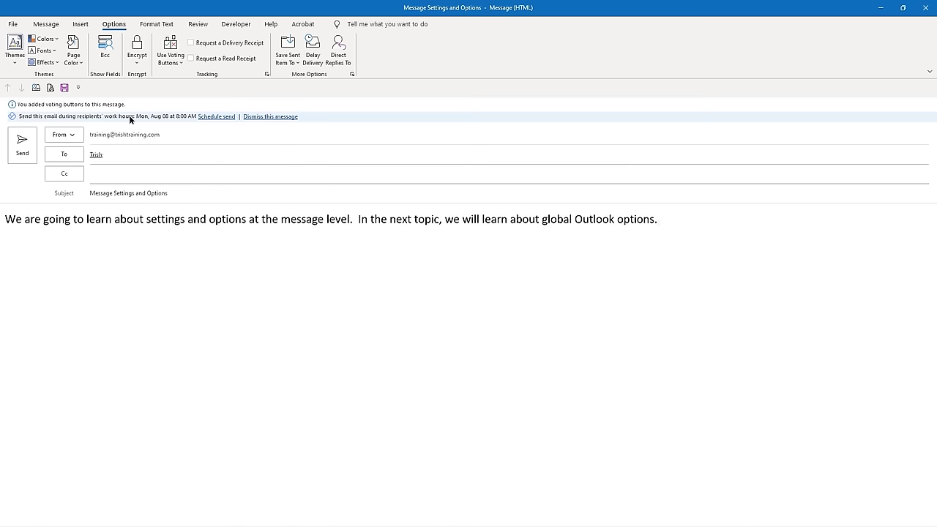
Send the message, then open the received Message Settings and Options email in the Reading Pane.
{"action": "left_click", "coordinate": [24, 149]}
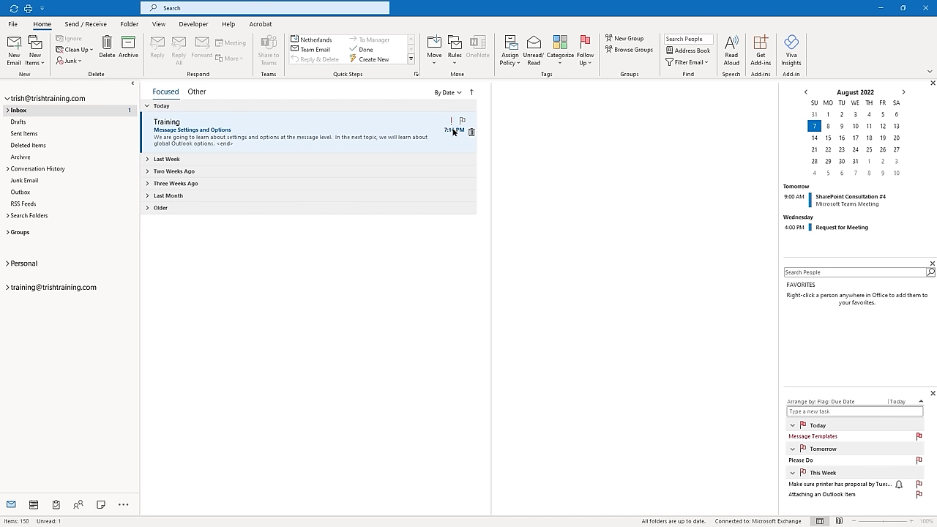
{"action": "left_click", "coordinate": [451, 123]}
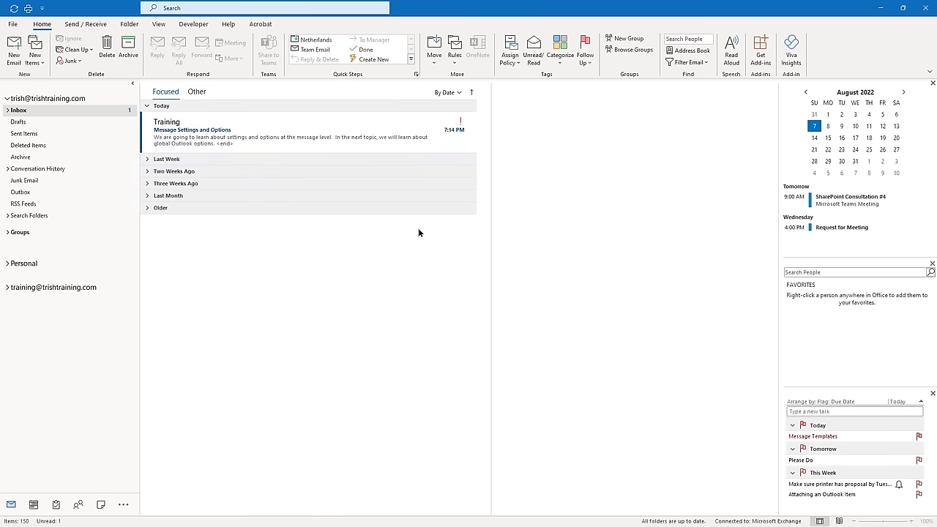
{"action": "left_click", "coordinate": [255, 145]}
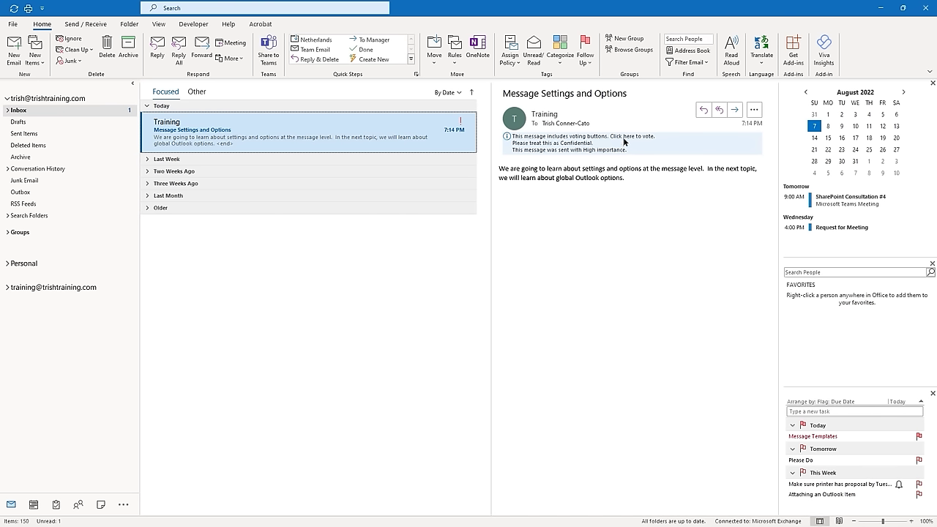
Vote Reject on the message, send the response immediately, and open the Reject reply.
{"action": "left_click", "coordinate": [624, 139]}
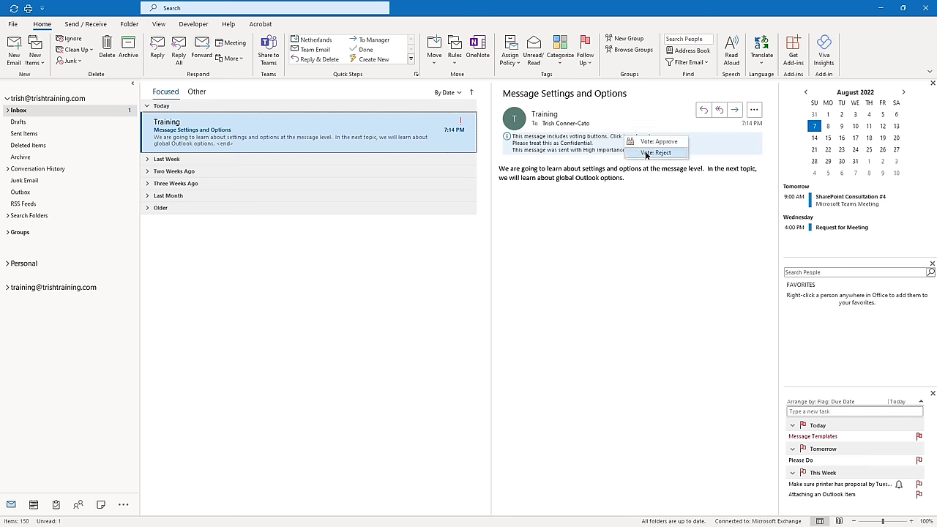
{"action": "left_click", "coordinate": [646, 154]}
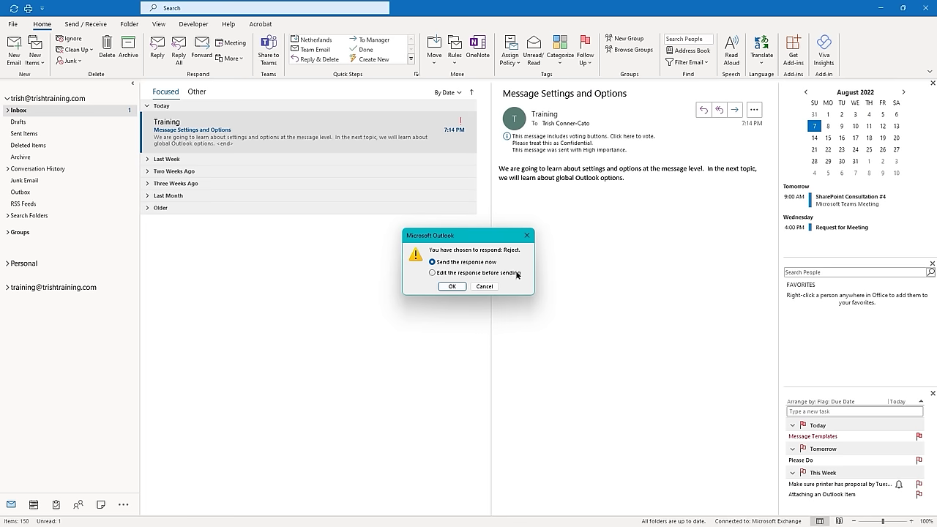
{"action": "left_click", "coordinate": [460, 286]}
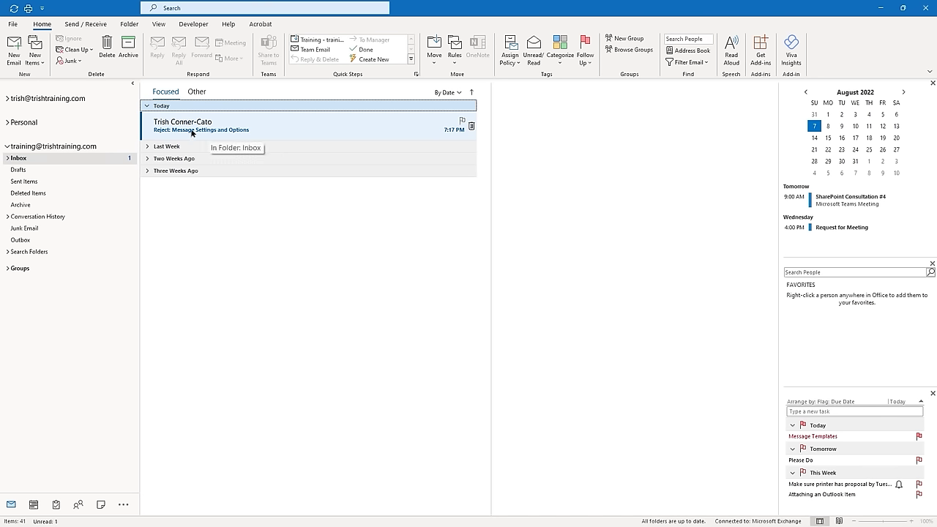
{"action": "left_click", "coordinate": [286, 123]}
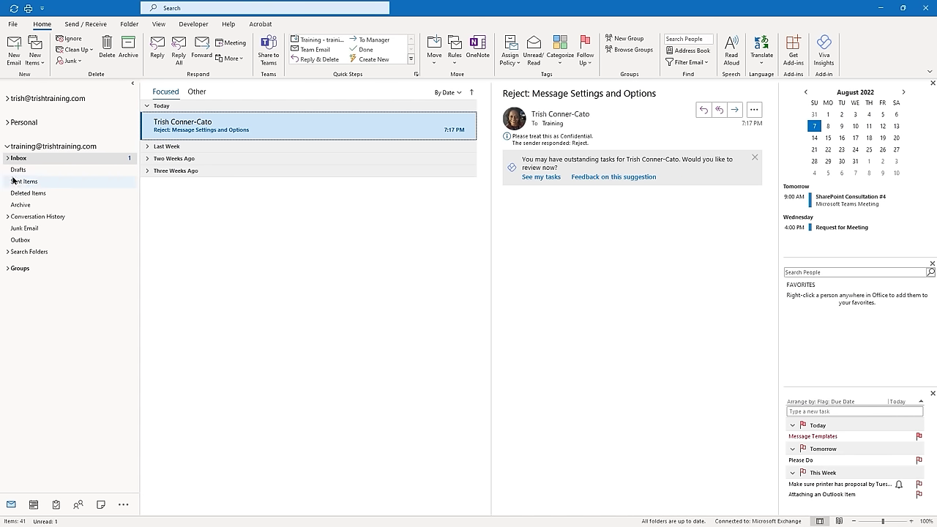
Switch to the account's Sent Items folder to find the sent Message Settings and Options email.
{"action": "left_click", "coordinate": [13, 181]}
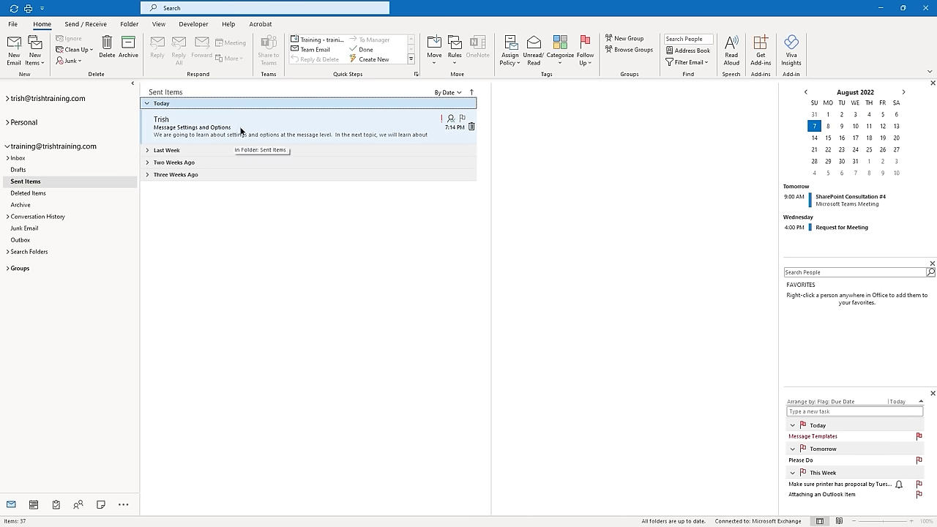
Open the sent email, check its tracking results (Reject 1, Approve 0), then close it.
{"action": "double_click", "coordinate": [240, 130]}
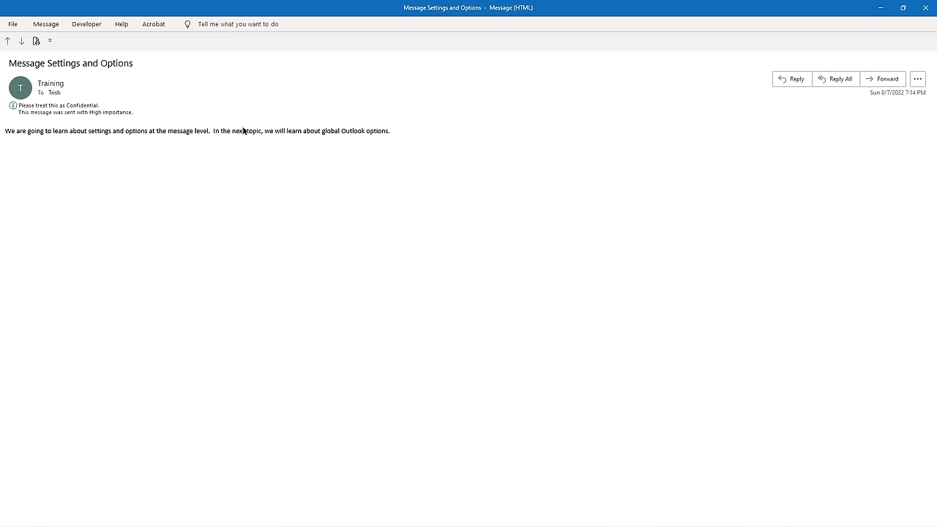
{"action": "left_click", "coordinate": [46, 24]}
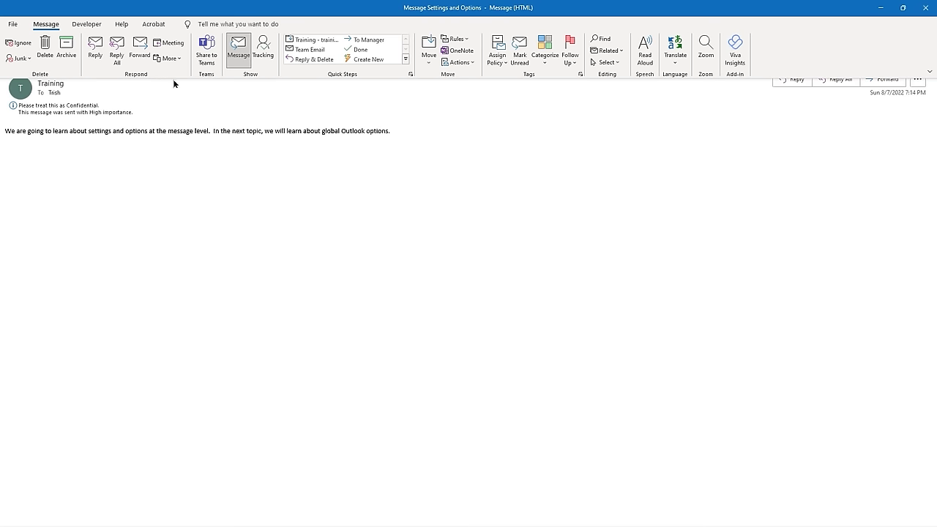
{"action": "left_click", "coordinate": [265, 55]}
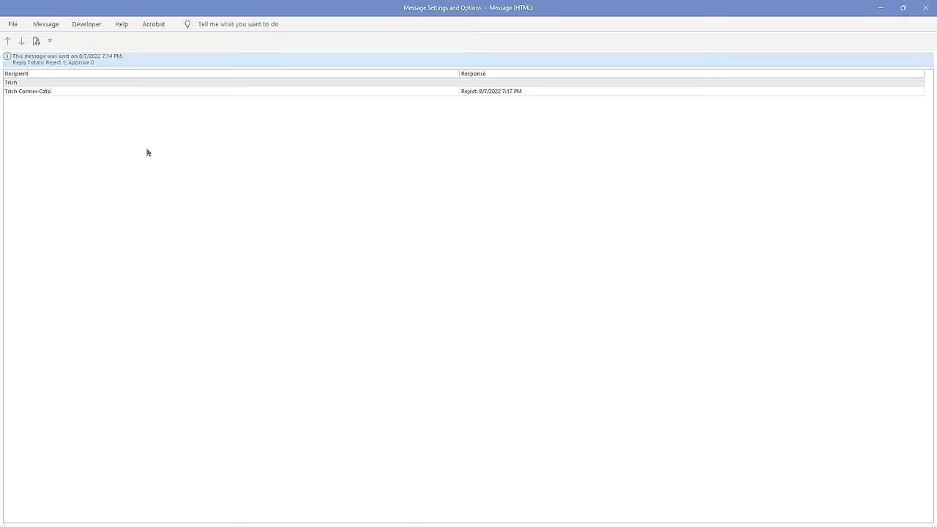
{"action": "key", "text": "Escape"}
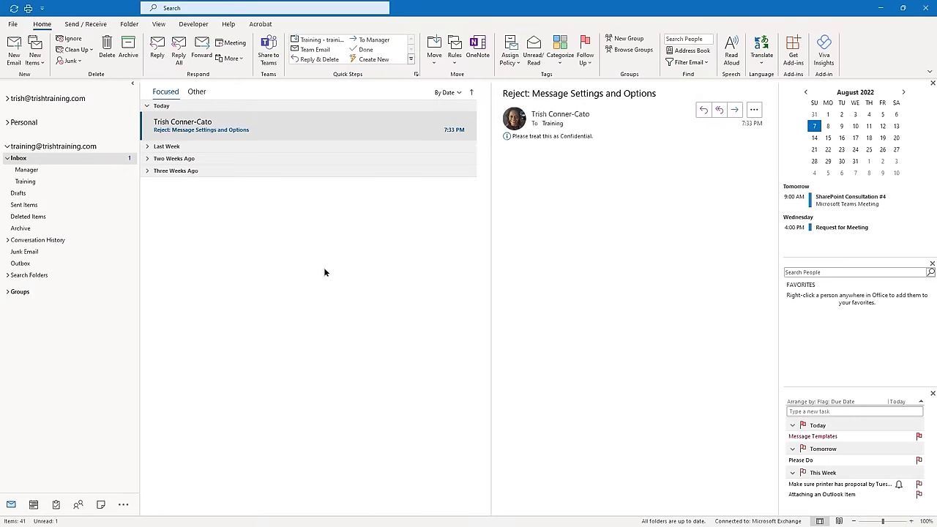
Open Outlook Options from the File view and shift the window slightly left.
{"action": "left_click", "coordinate": [13, 25]}
{"action": "left_click", "coordinate": [13, 28]}
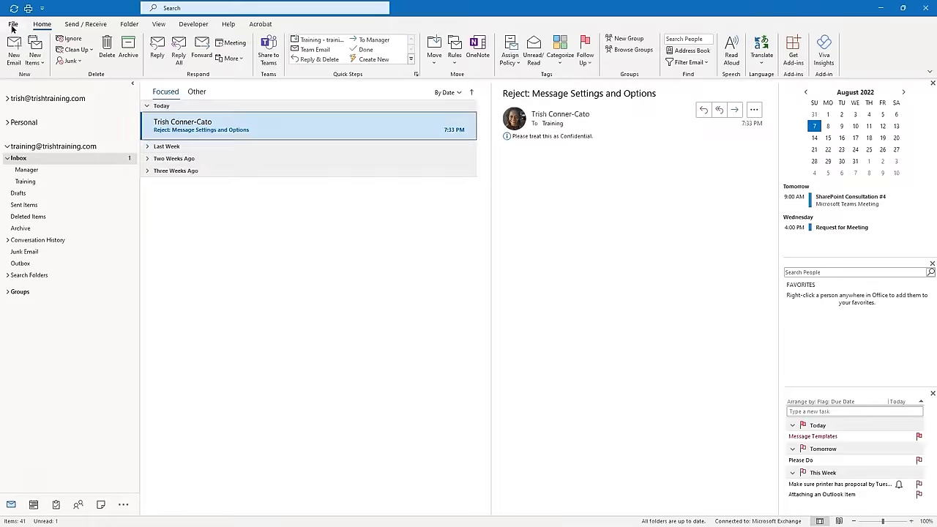
{"action": "left_click", "coordinate": [13, 10]}
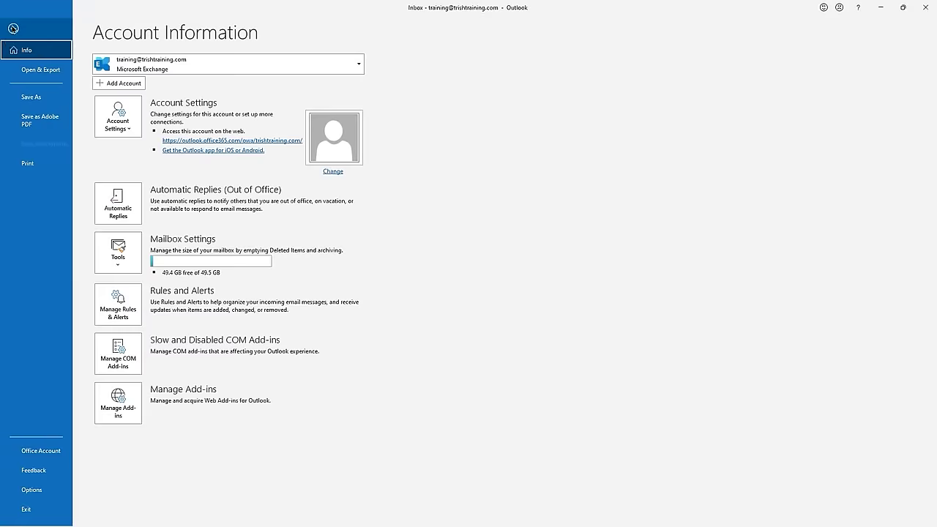
{"action": "left_click", "coordinate": [32, 495]}
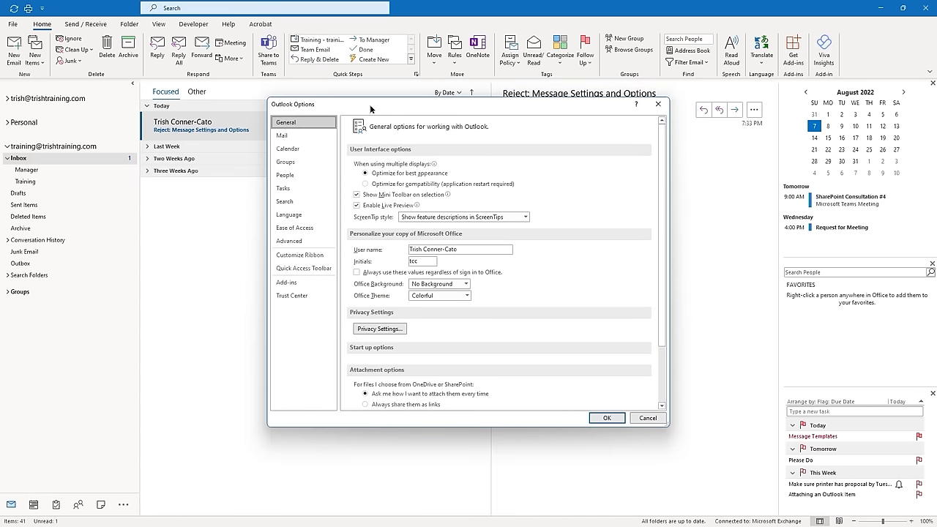
{"action": "left_click_drag", "start_coordinate": [371, 109], "coordinate": [303, 114]}
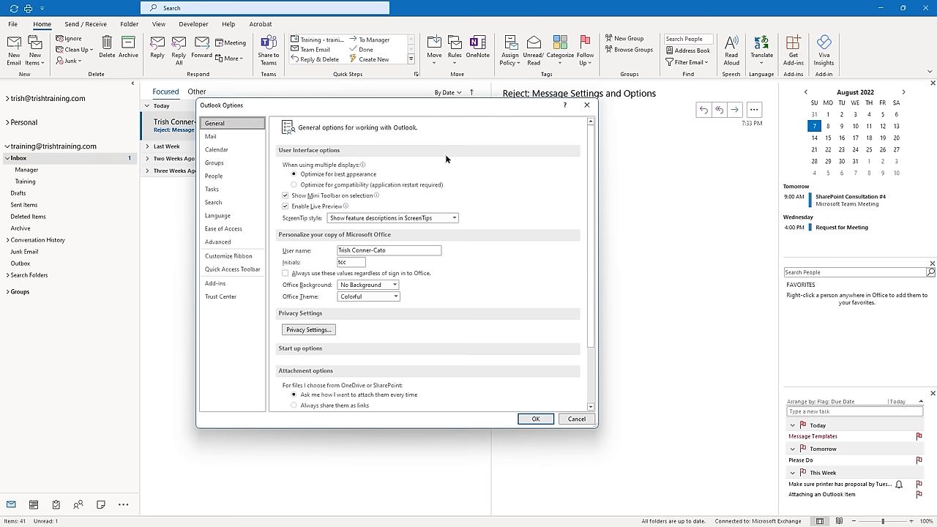
Browse the Office Background and Office Theme choices on the General page, leaving them unchanged.
{"action": "scroll", "coordinate": [446, 163], "scroll_direction": "down", "scroll_amount": 2}
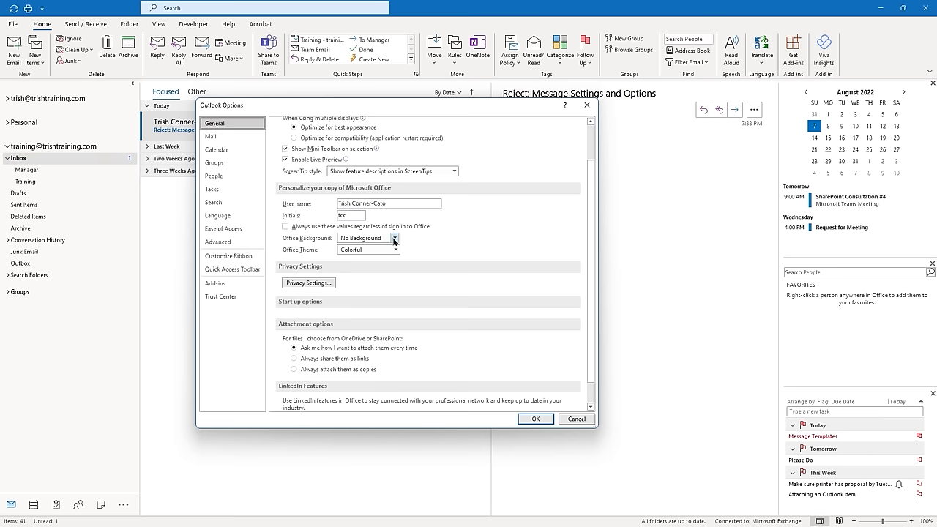
{"action": "left_click", "coordinate": [394, 239]}
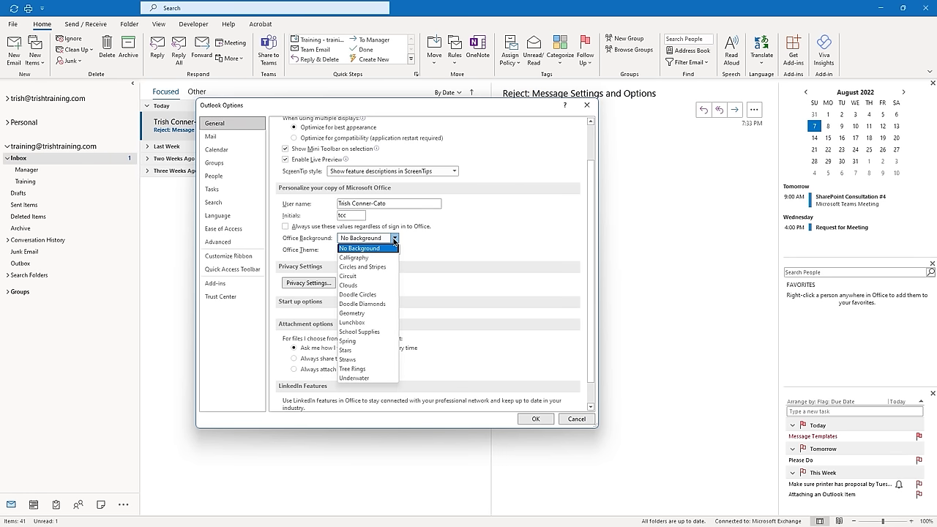
{"action": "left_click", "coordinate": [394, 239]}
{"action": "left_click", "coordinate": [393, 251]}
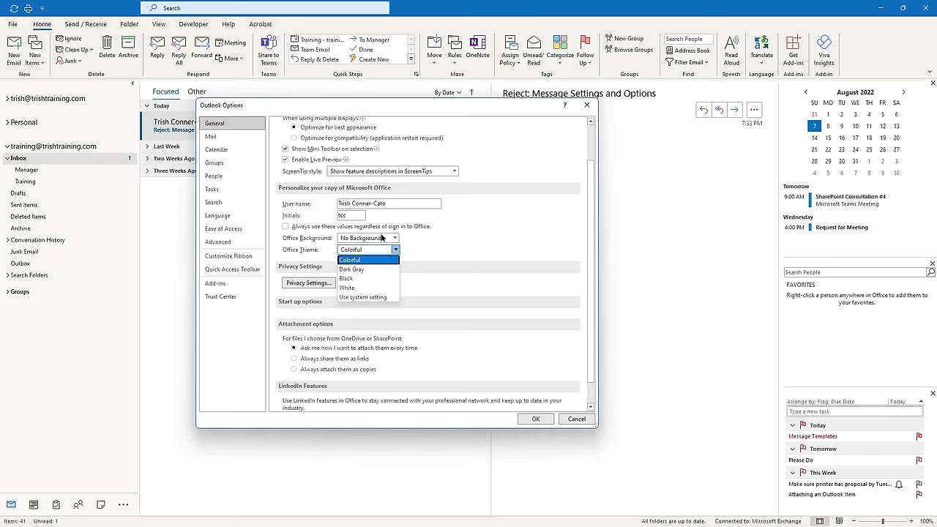
{"action": "left_click", "coordinate": [440, 238]}
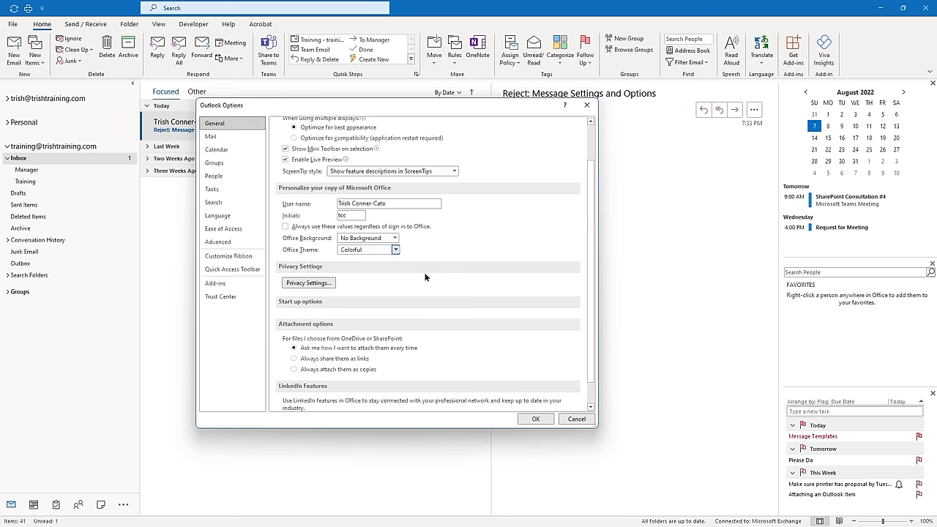
{"action": "scroll", "coordinate": [427, 304], "scroll_direction": "down", "scroll_amount": 1}
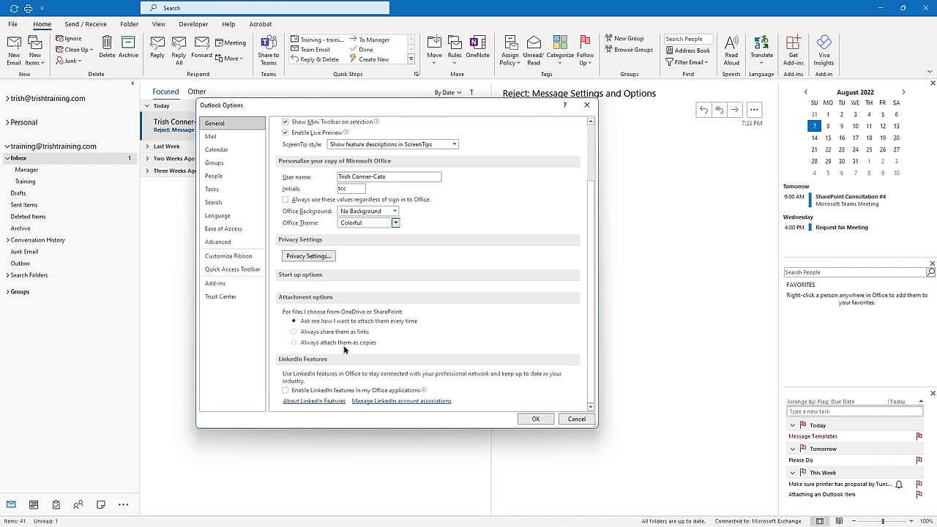
{"action": "scroll", "coordinate": [398, 336], "scroll_direction": "up", "scroll_amount": 1}
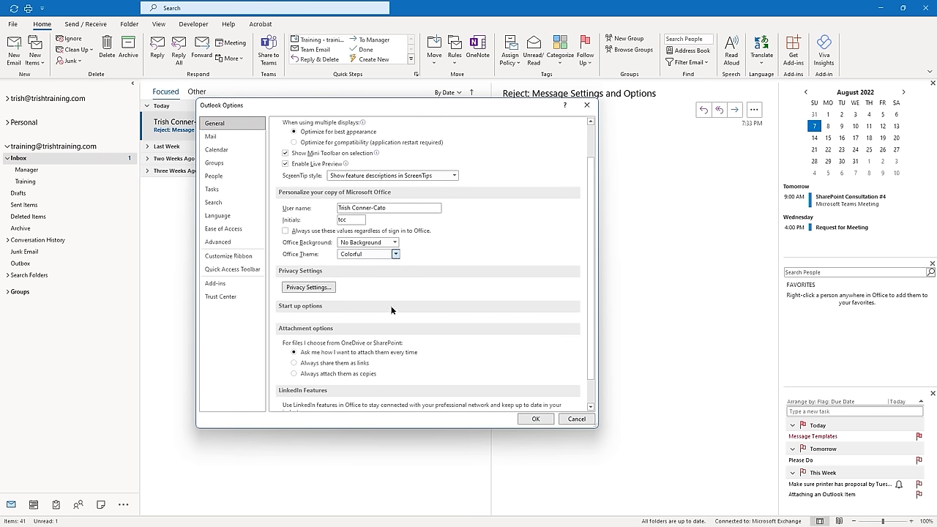
Go to the Mail page and open the Signatures settings.
{"action": "left_click", "coordinate": [224, 139]}
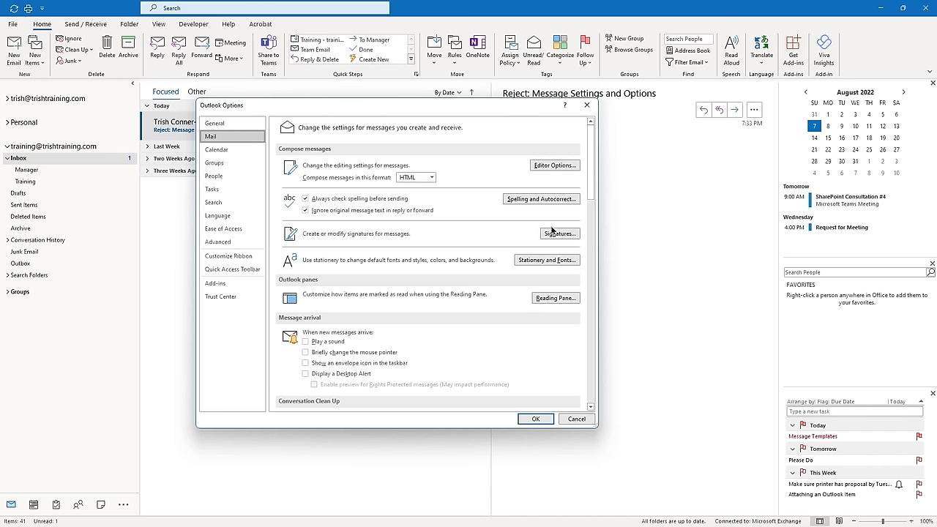
{"action": "left_click", "coordinate": [549, 233]}
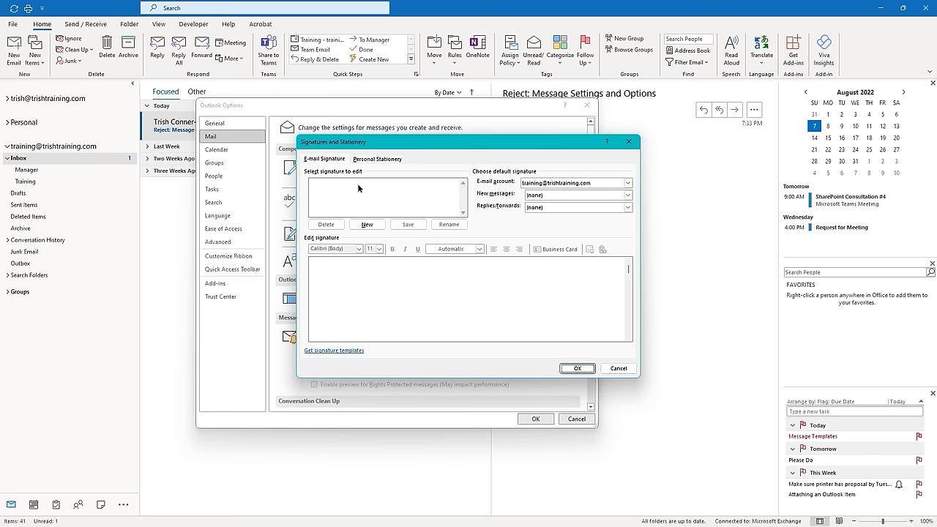
Add a new signature named 'Default' and place the cursor in its empty edit box.
{"action": "left_click", "coordinate": [366, 225]}
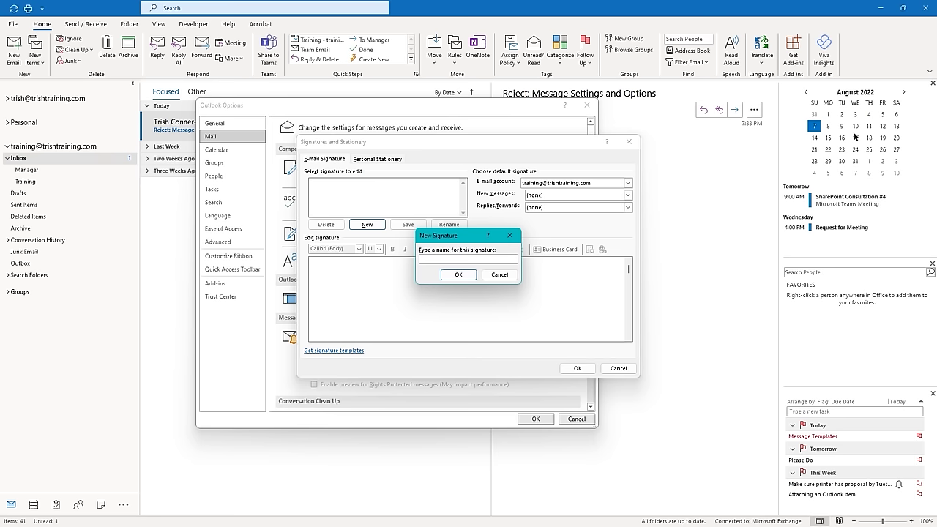
{"action": "type", "text": "Default"}
{"action": "left_click", "coordinate": [457, 277]}
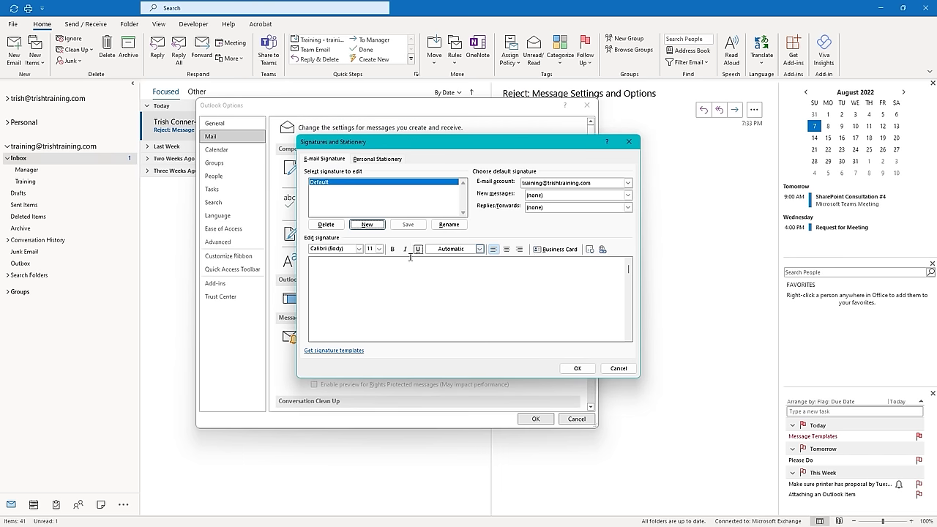
{"action": "left_click", "coordinate": [333, 266]}
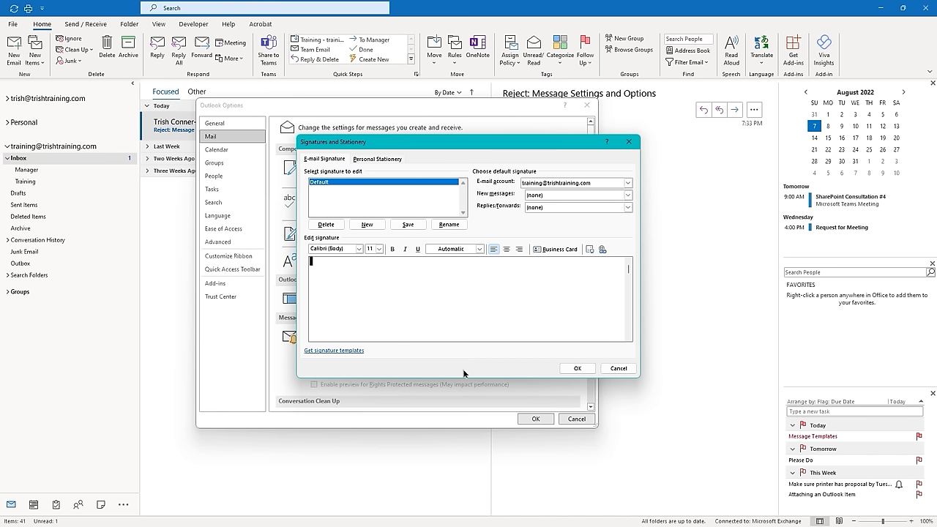
Enter the sender's name and e-mail address on two lines, save, and set it for new messages.
{"action": "type", "text": "Trish Conner-Cato"}
{"action": "key", "text": "Return"}
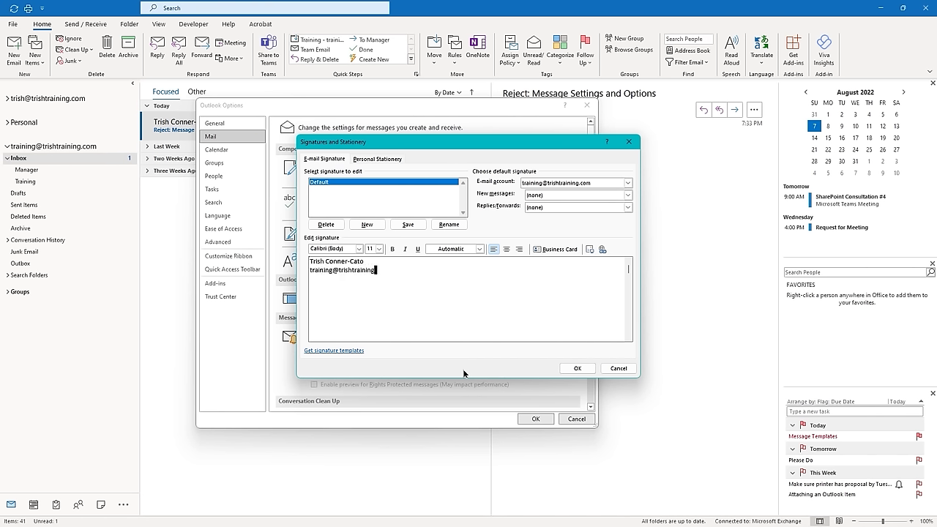
{"action": "left_click", "coordinate": [407, 224]}
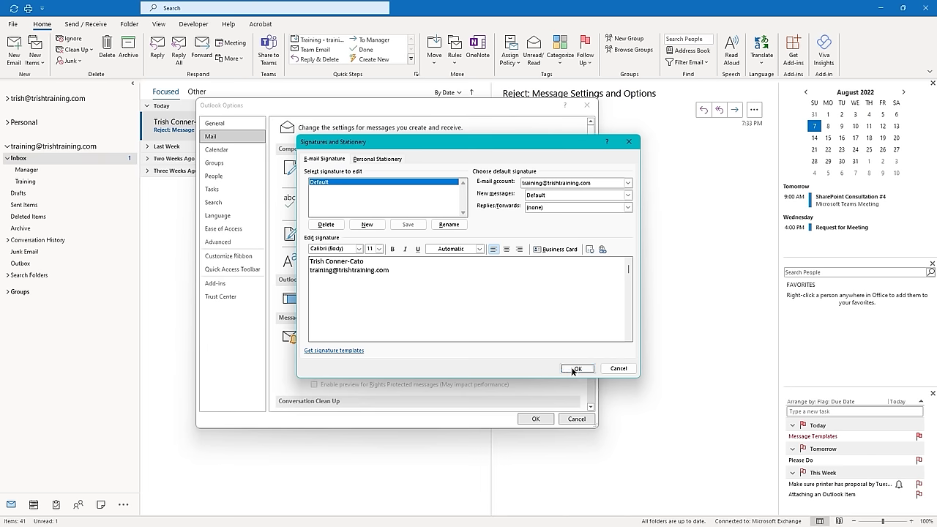
{"action": "left_click", "coordinate": [574, 369]}
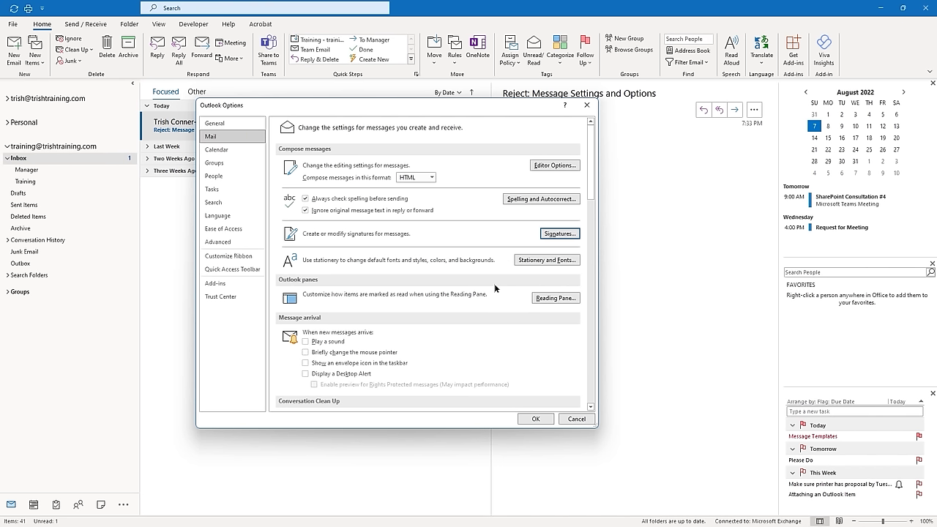
{"action": "left_click", "coordinate": [561, 234]}
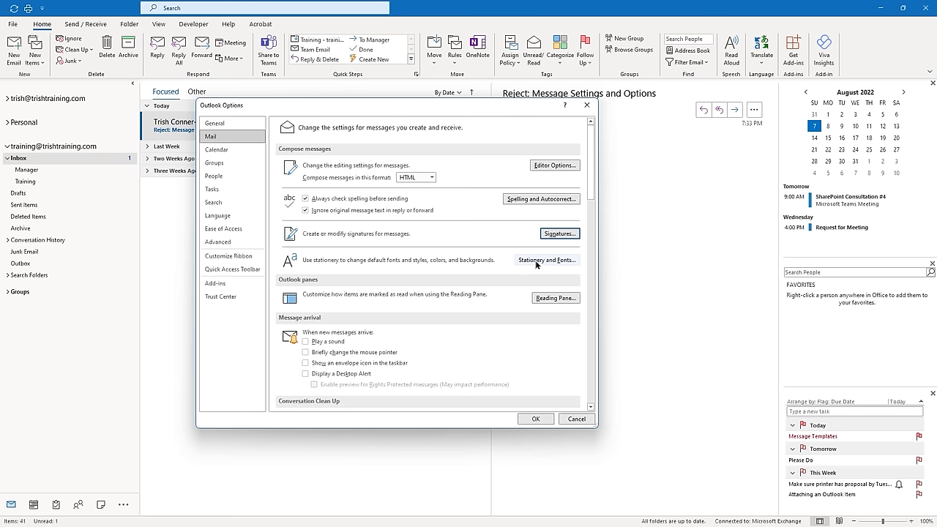
{"action": "left_click", "coordinate": [546, 260]}
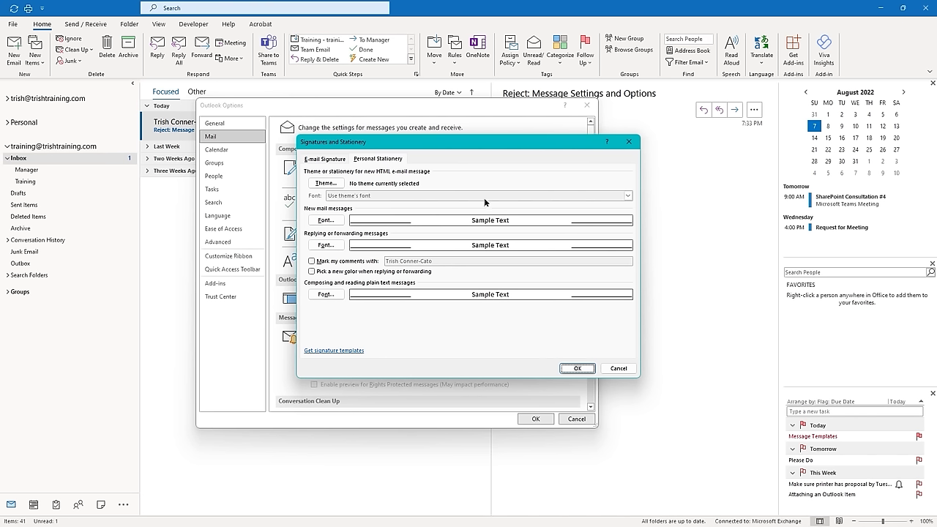
{"action": "left_click", "coordinate": [387, 160]}
{"action": "left_click", "coordinate": [318, 161]}
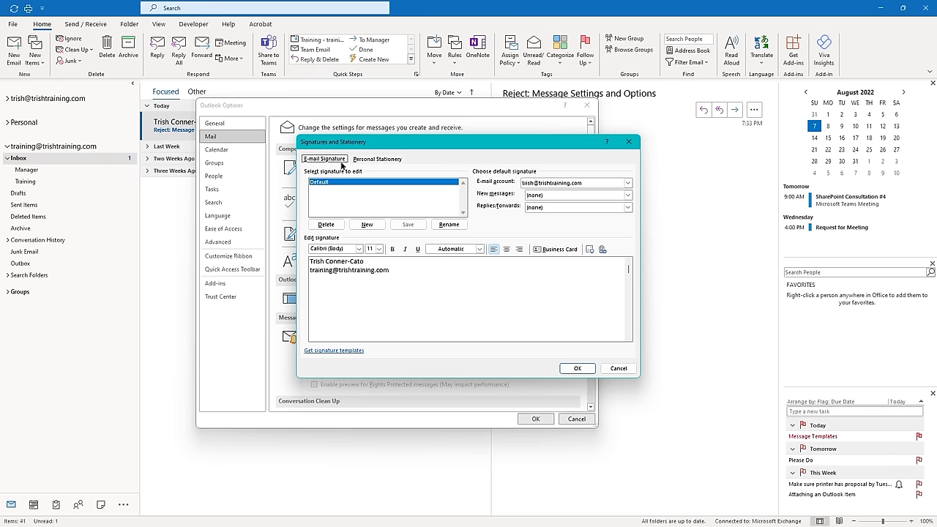
{"action": "left_click", "coordinate": [368, 162]}
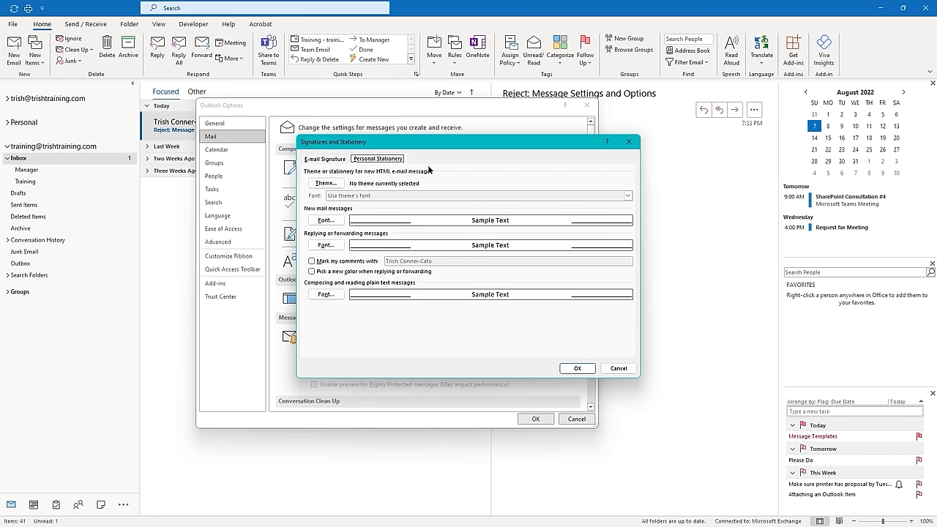
{"action": "left_click", "coordinate": [337, 185]}
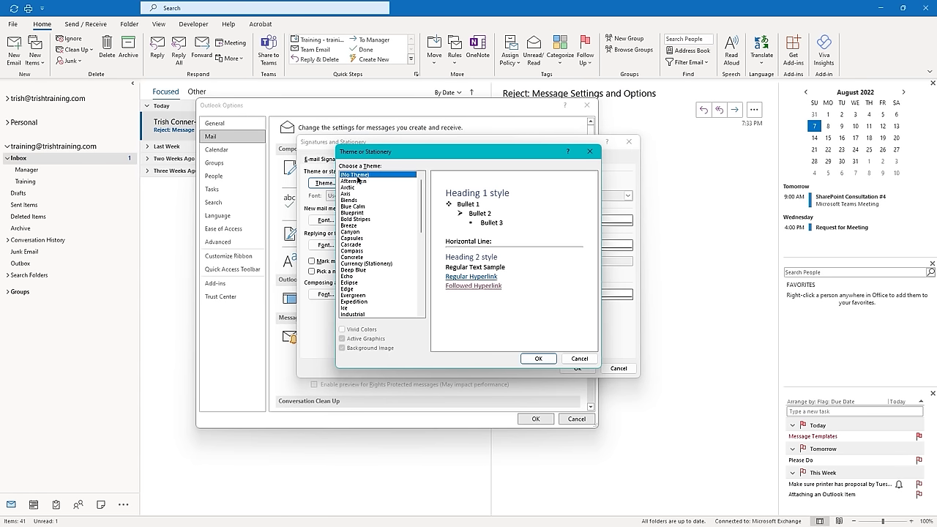
Preview stationery themes from Afternoon through Currency, Jungle, Notebook, Pine Lumber and Sea Marble.
{"action": "left_click", "coordinate": [359, 182]}
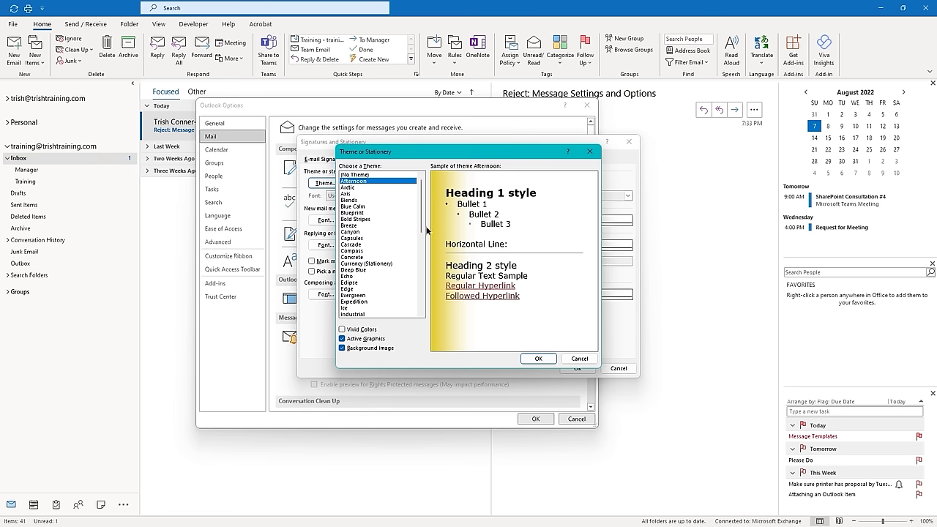
{"action": "left_click", "coordinate": [374, 264]}
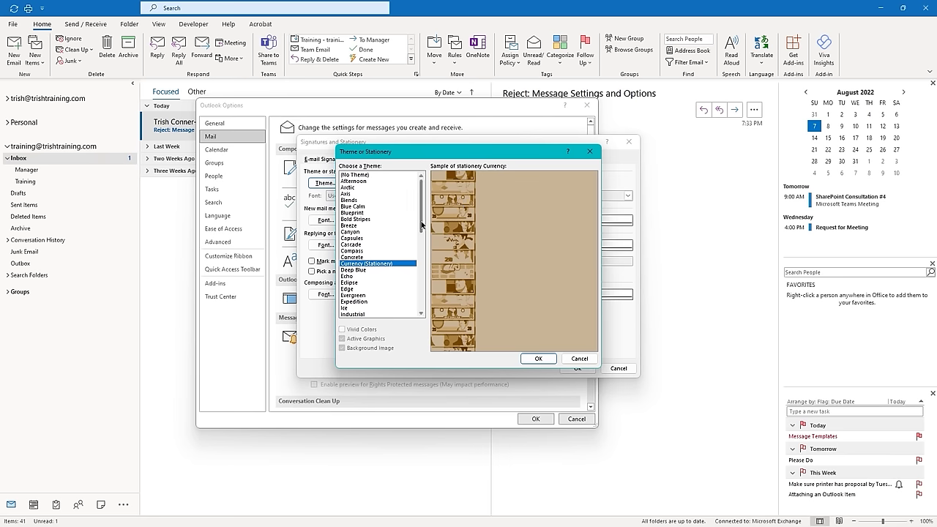
{"action": "left_click_drag", "start_coordinate": [422, 224], "coordinate": [428, 254]}
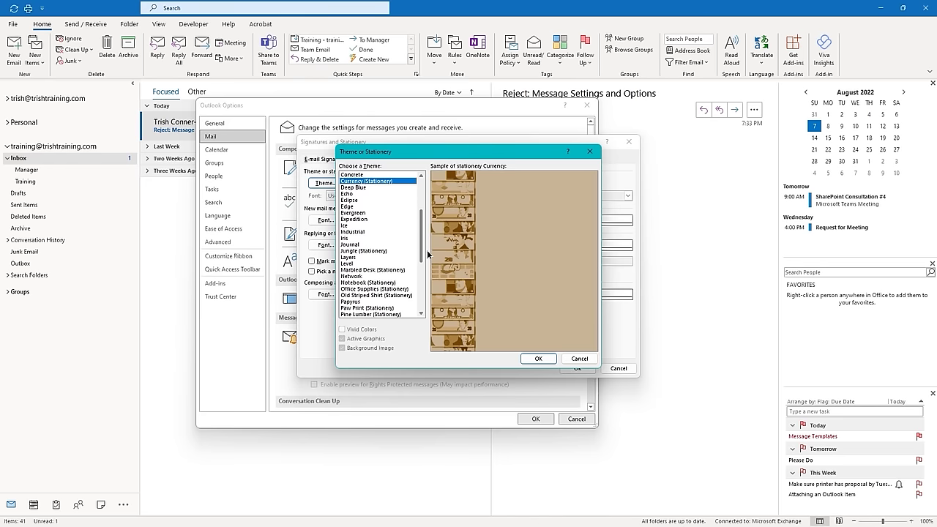
{"action": "left_click", "coordinate": [385, 254]}
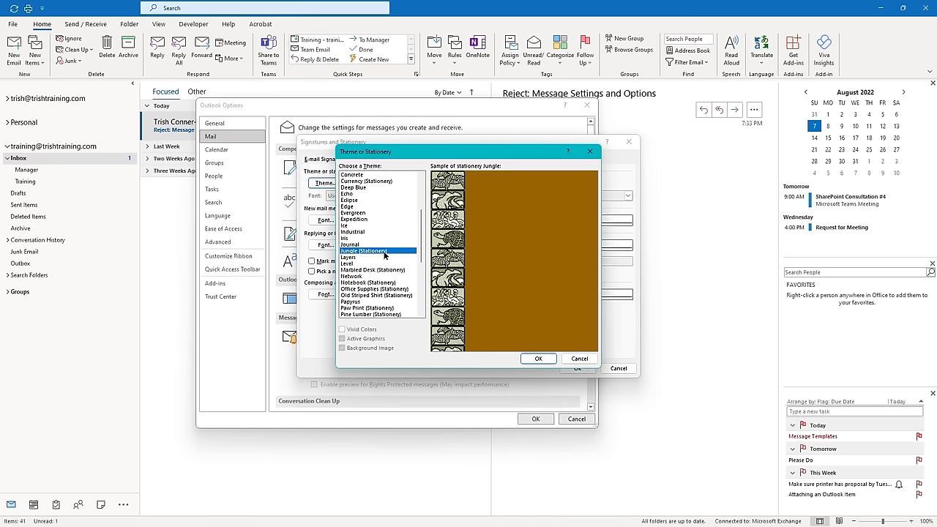
{"action": "left_click", "coordinate": [396, 271]}
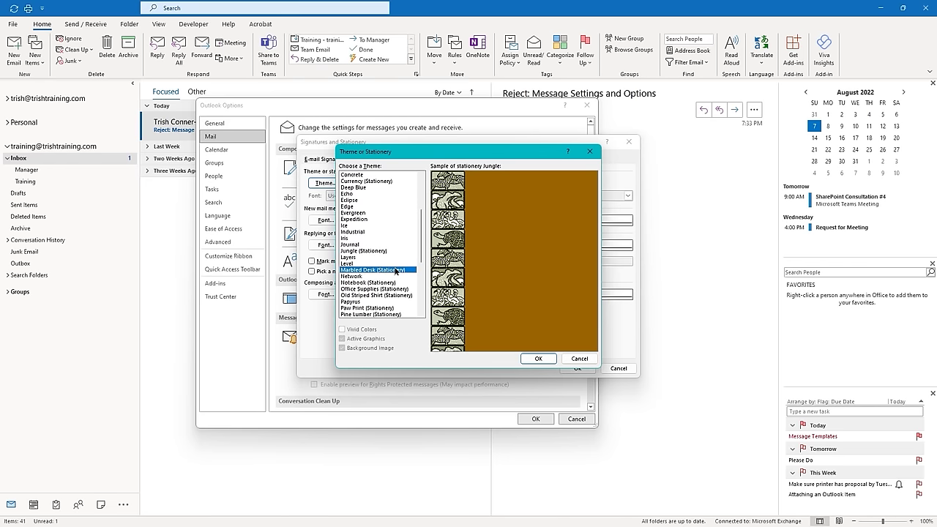
{"action": "left_click", "coordinate": [381, 285]}
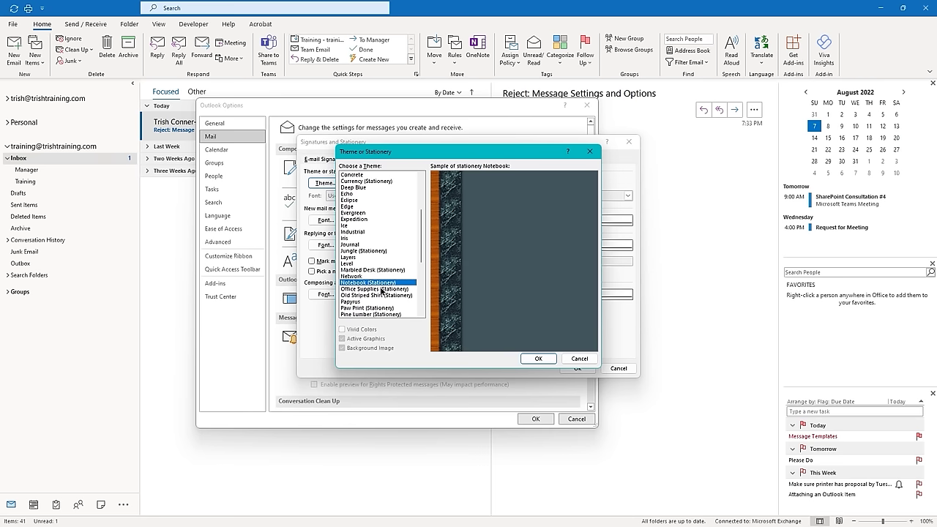
{"action": "left_click", "coordinate": [382, 289]}
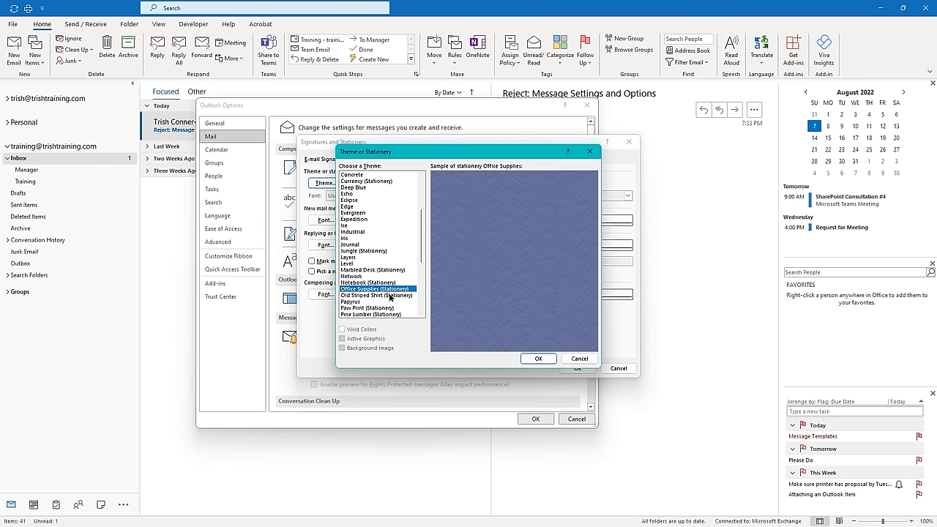
{"action": "left_click", "coordinate": [392, 296]}
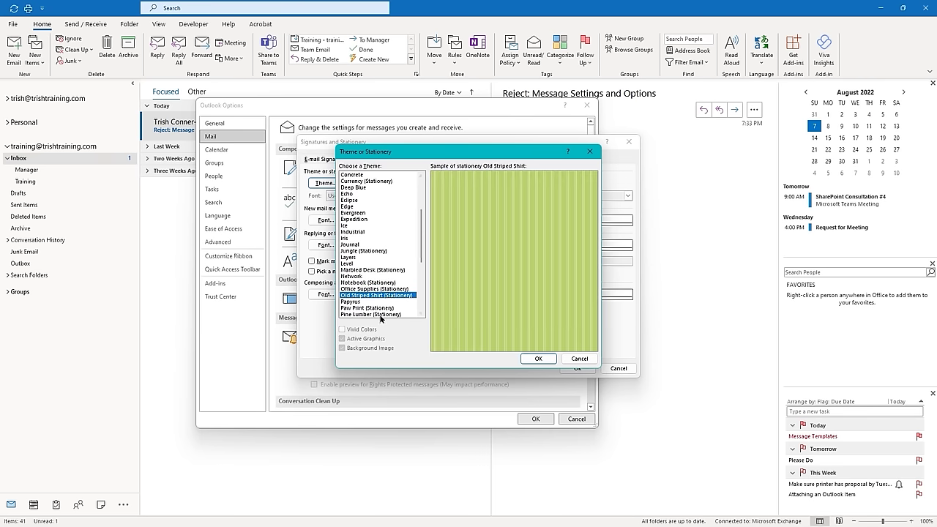
{"action": "left_click", "coordinate": [380, 314]}
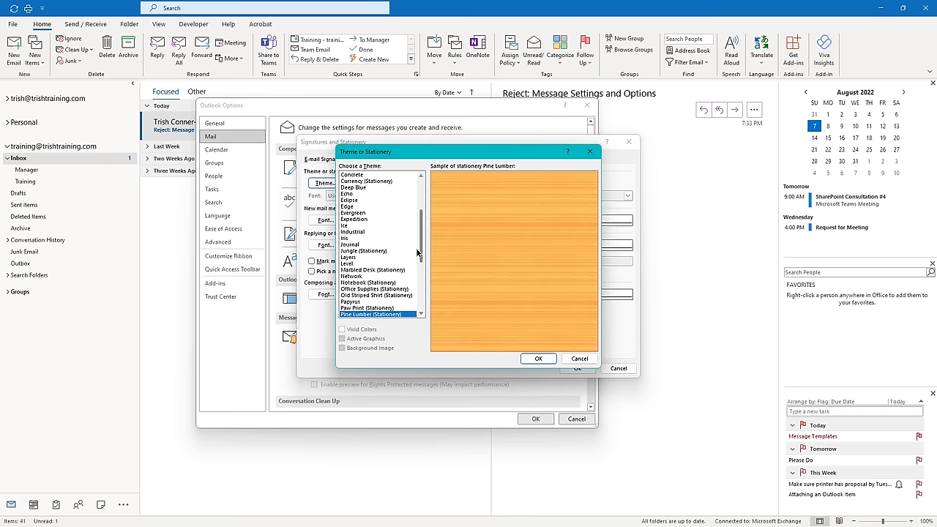
{"action": "scroll", "coordinate": [421, 253], "scroll_direction": "down", "scroll_amount": 7}
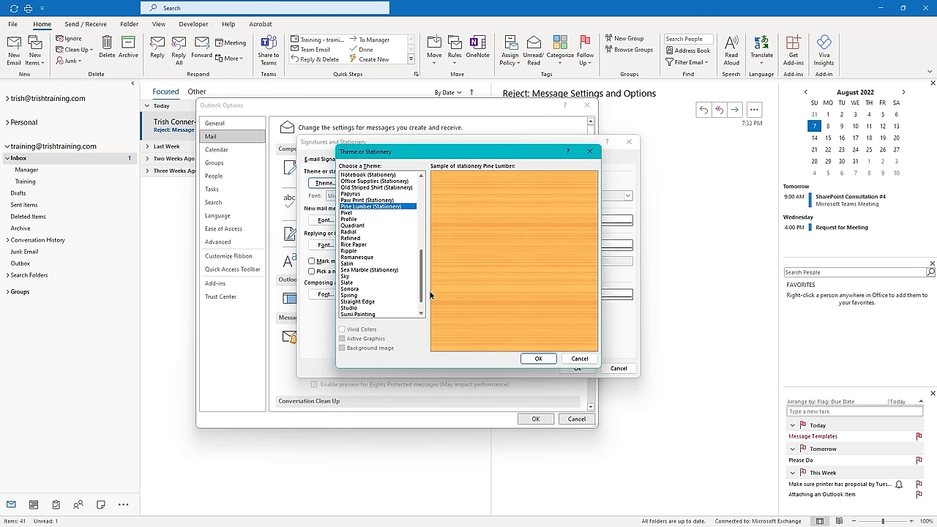
{"action": "left_click", "coordinate": [394, 251]}
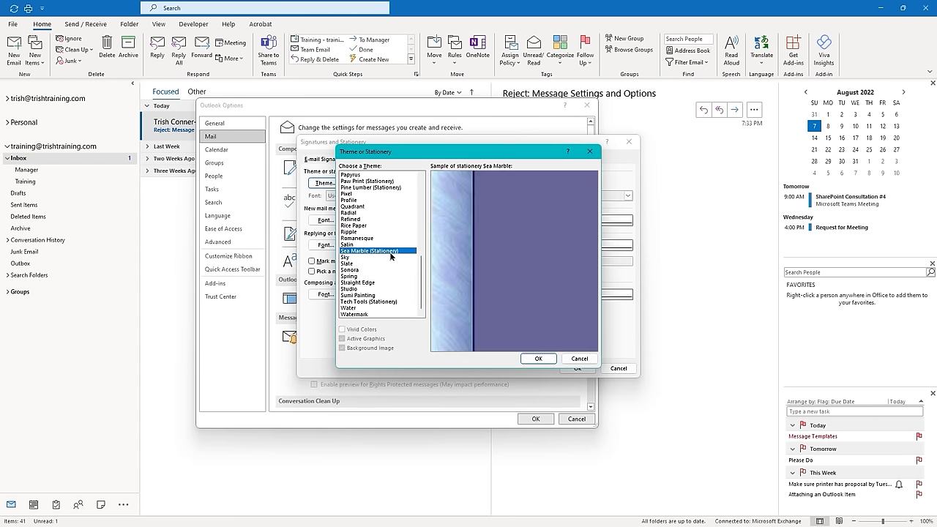
Choose Tech Tools as the stationery theme and close the stationery dialogs.
{"action": "left_click", "coordinate": [386, 302]}
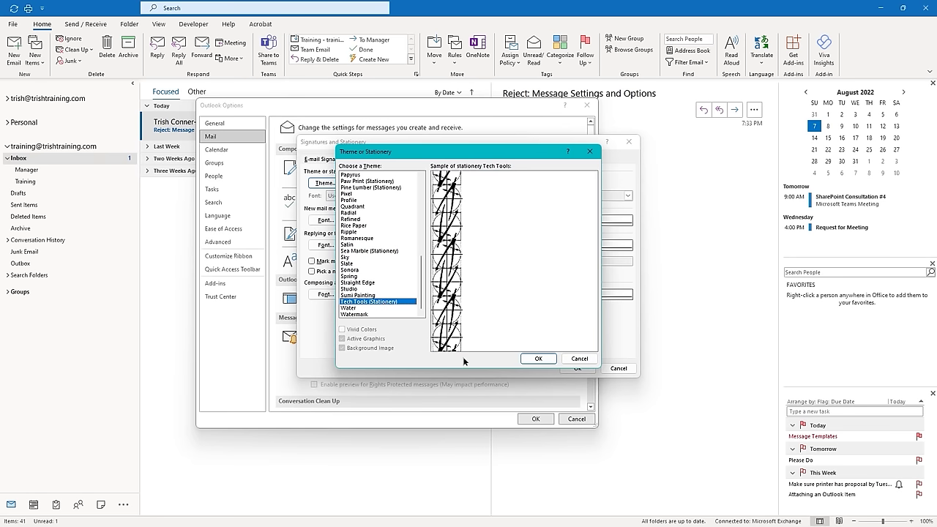
{"action": "left_click", "coordinate": [527, 359]}
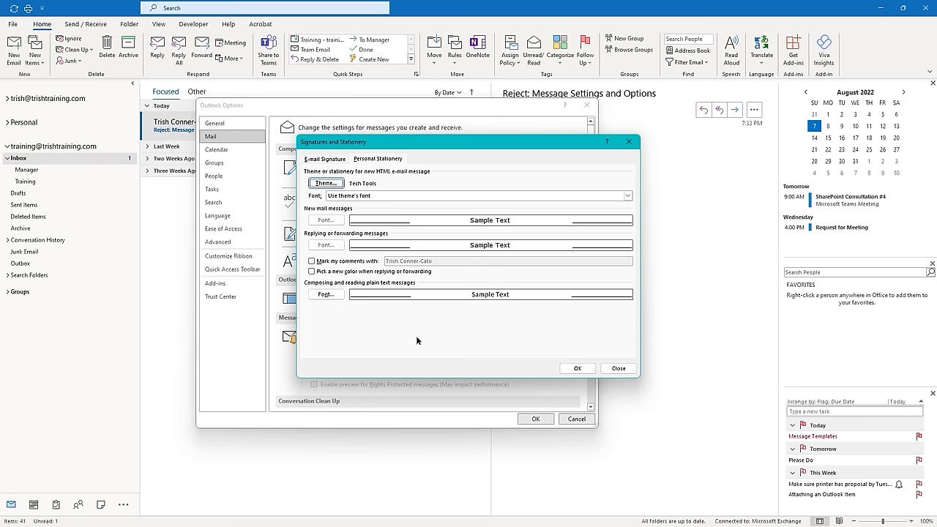
{"action": "left_click", "coordinate": [575, 368]}
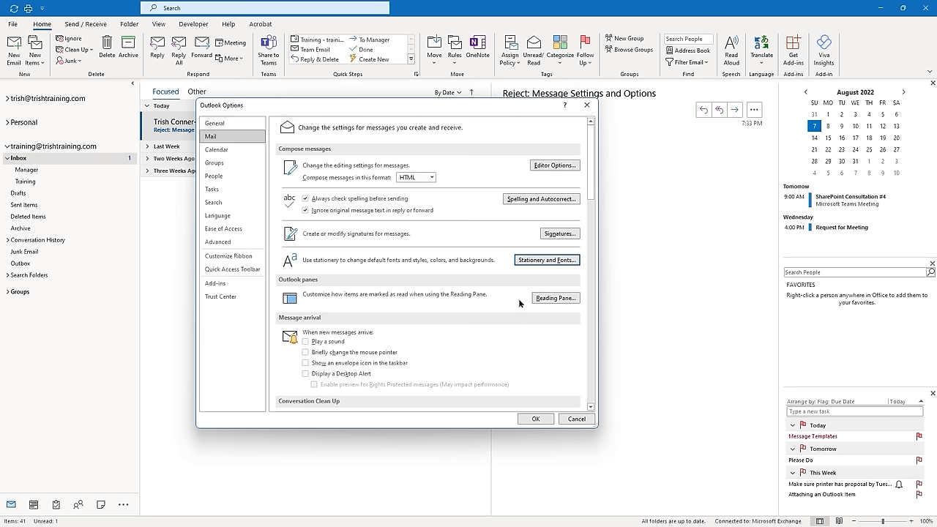
{"action": "left_click", "coordinate": [538, 297]}
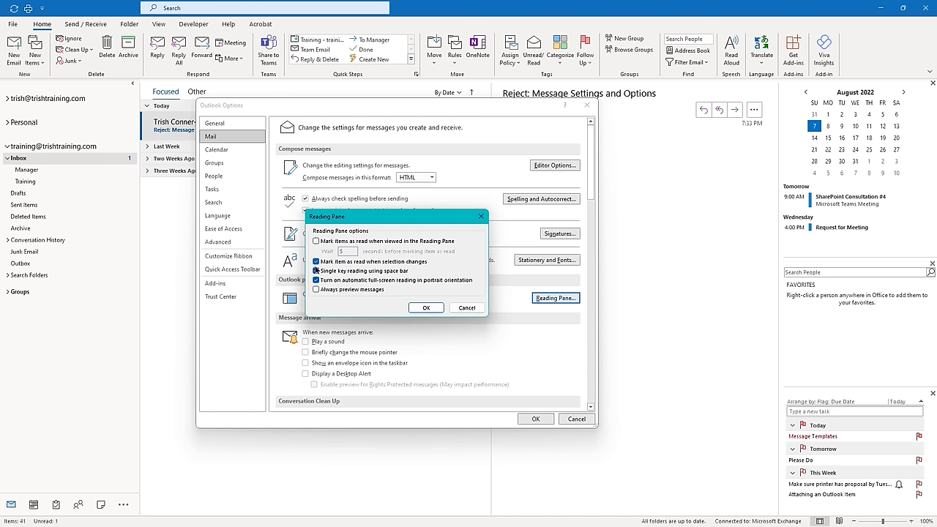
{"action": "left_click", "coordinate": [316, 262]}
{"action": "left_click", "coordinate": [317, 242]}
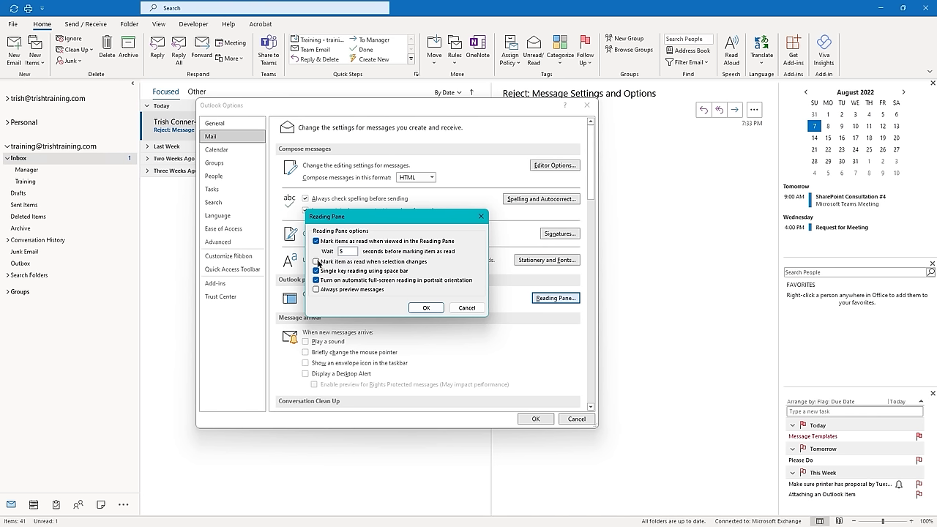
{"action": "left_click", "coordinate": [316, 261]}
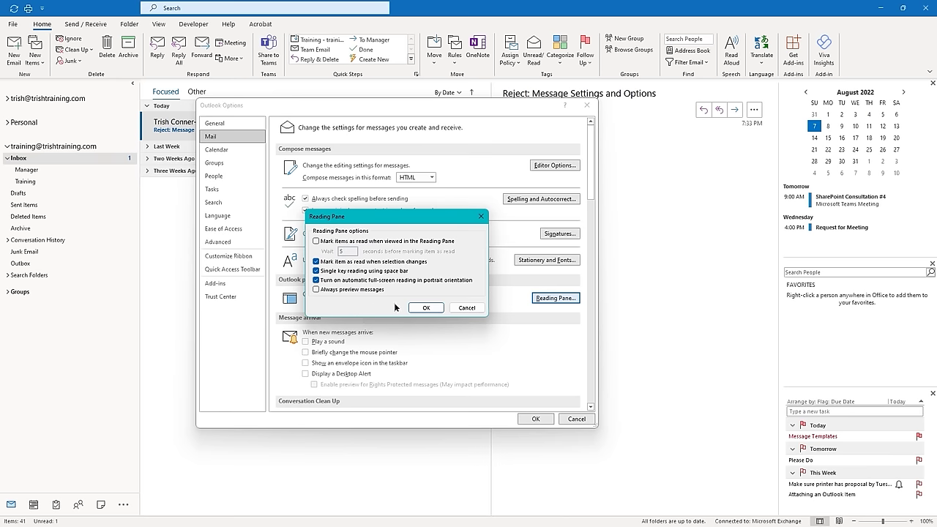
{"action": "left_click", "coordinate": [423, 308]}
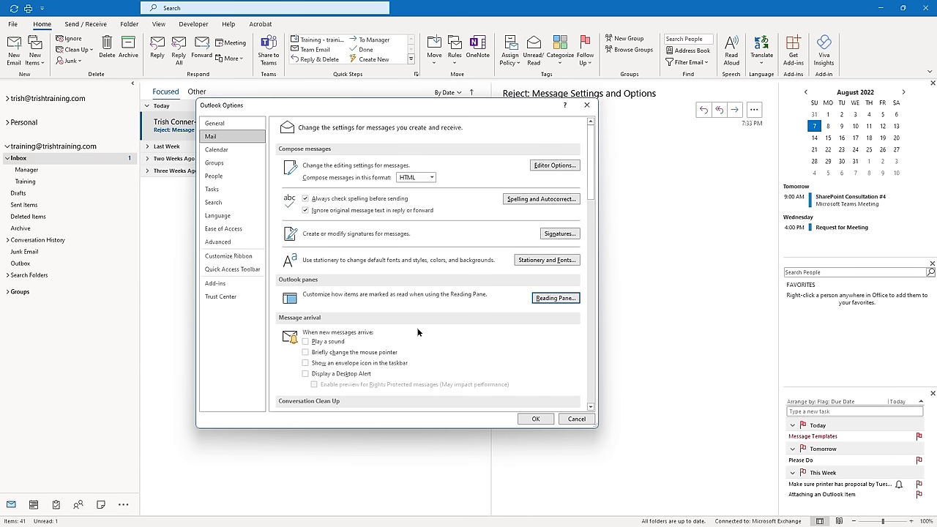
{"action": "scroll", "coordinate": [414, 334], "scroll_direction": "down", "scroll_amount": 3}
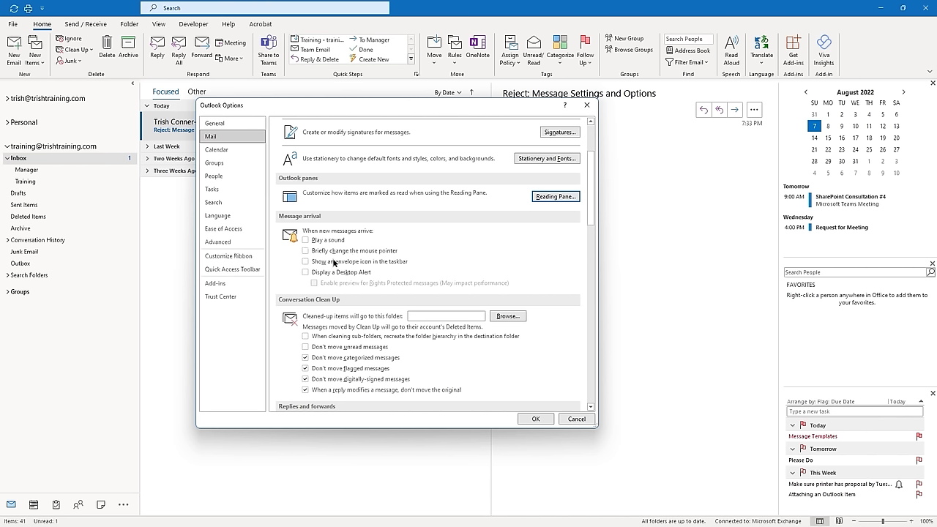
{"action": "scroll", "coordinate": [423, 261], "scroll_direction": "down", "scroll_amount": 2}
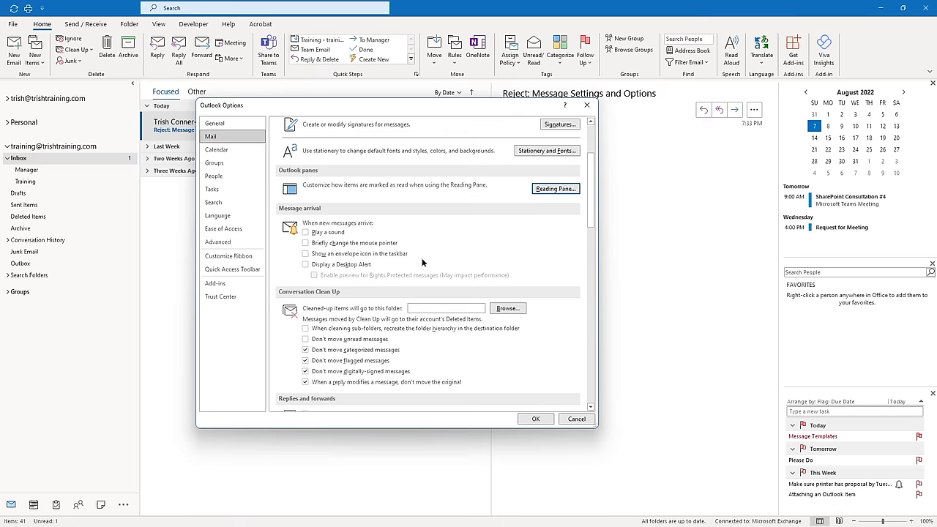
{"action": "scroll", "coordinate": [422, 262], "scroll_direction": "down", "scroll_amount": 5}
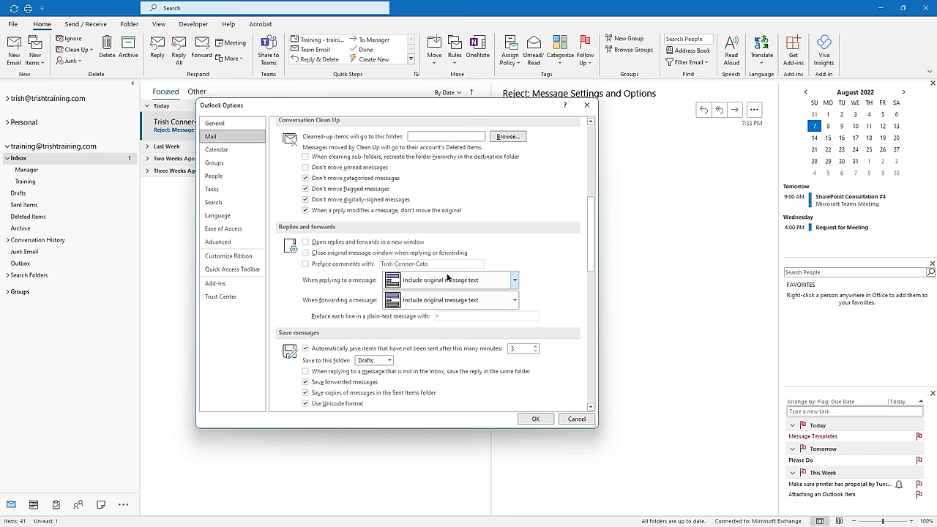
{"action": "scroll", "coordinate": [446, 277], "scroll_direction": "down", "scroll_amount": 3}
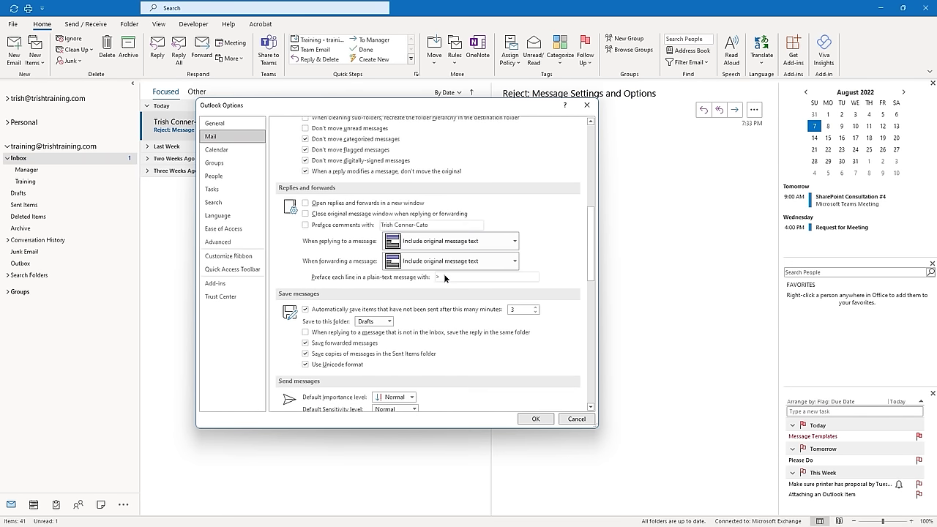
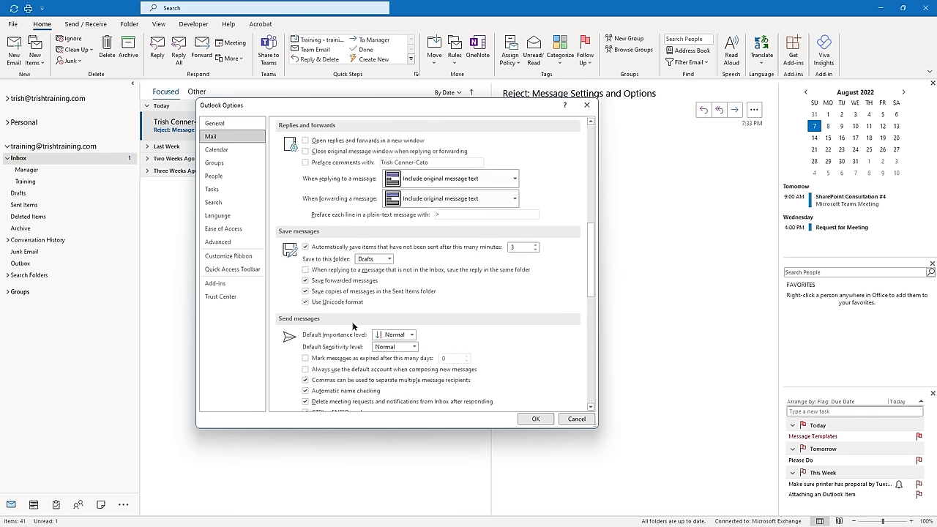
{"action": "scroll", "coordinate": [353, 328], "scroll_direction": "down", "scroll_amount": 1}
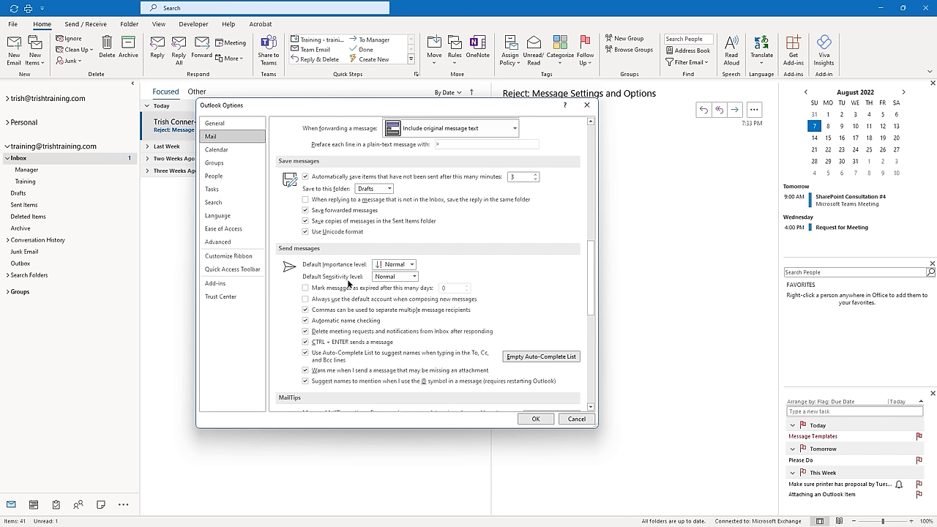
{"action": "left_click", "coordinate": [414, 277]}
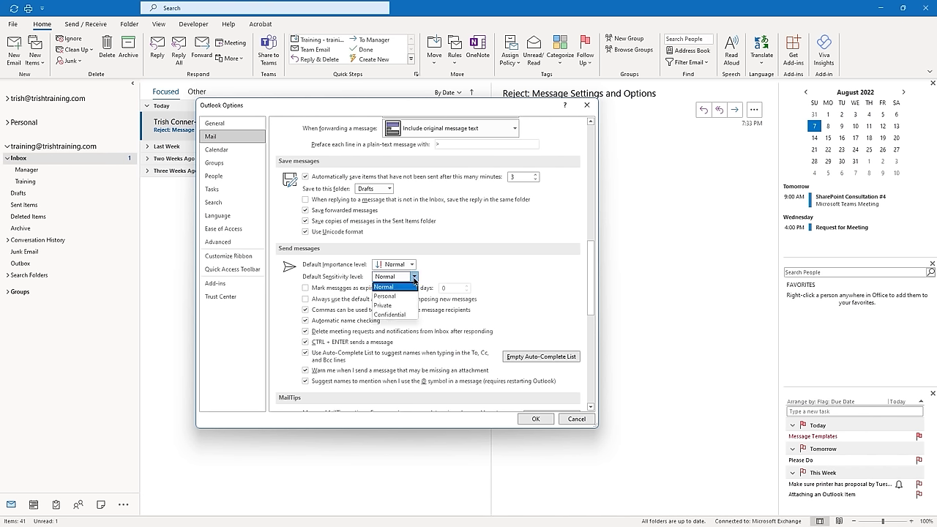
{"action": "left_click", "coordinate": [414, 277]}
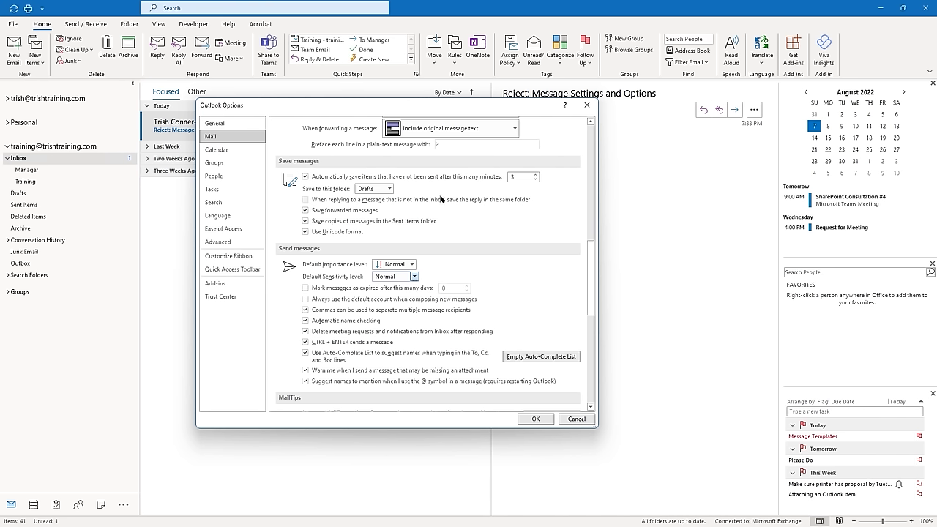
{"action": "left_click", "coordinate": [219, 154]}
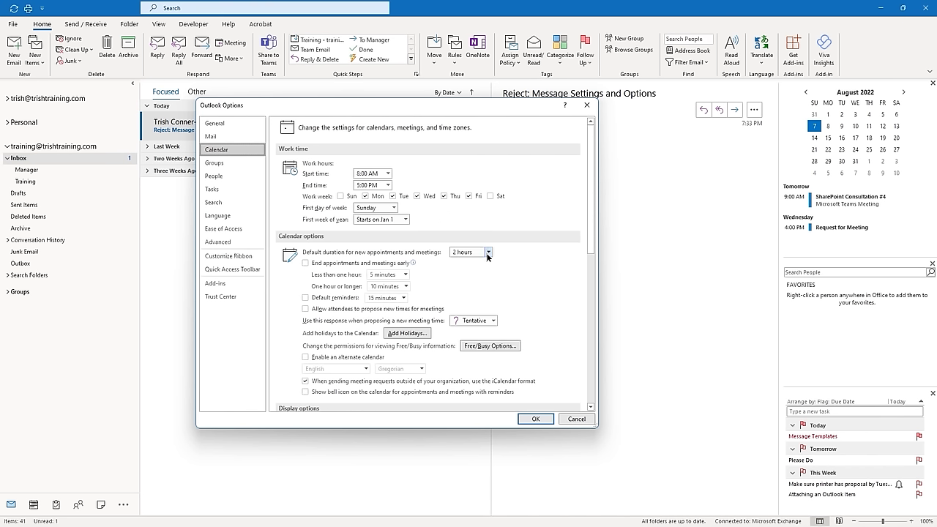
Add the United States holidays to the Outlook calendar and acknowledge the confirmation.
{"action": "scroll", "coordinate": [485, 265], "scroll_direction": "down", "scroll_amount": 2}
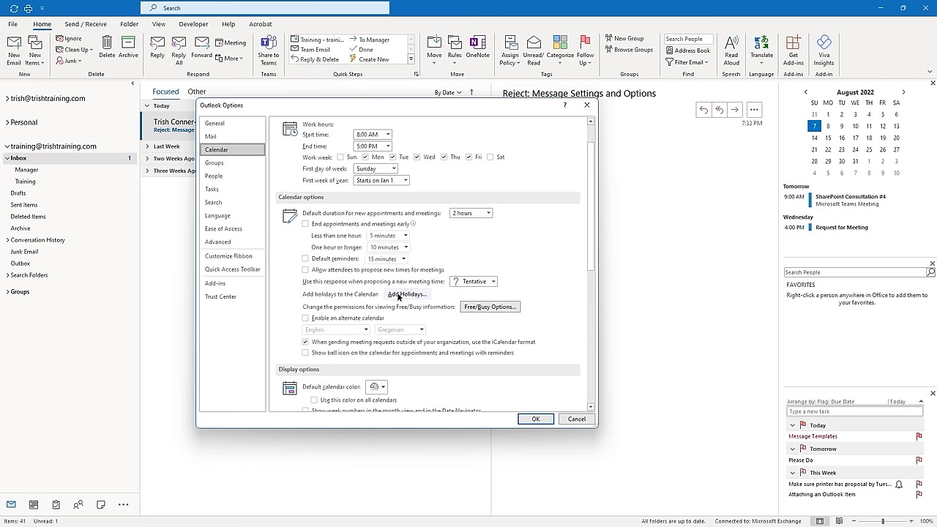
{"action": "left_click", "coordinate": [399, 296]}
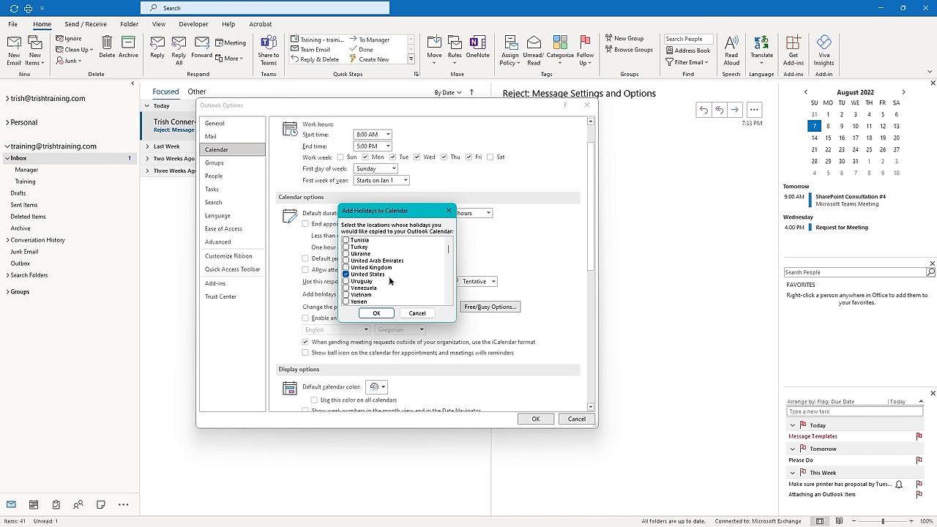
{"action": "left_click", "coordinate": [377, 313]}
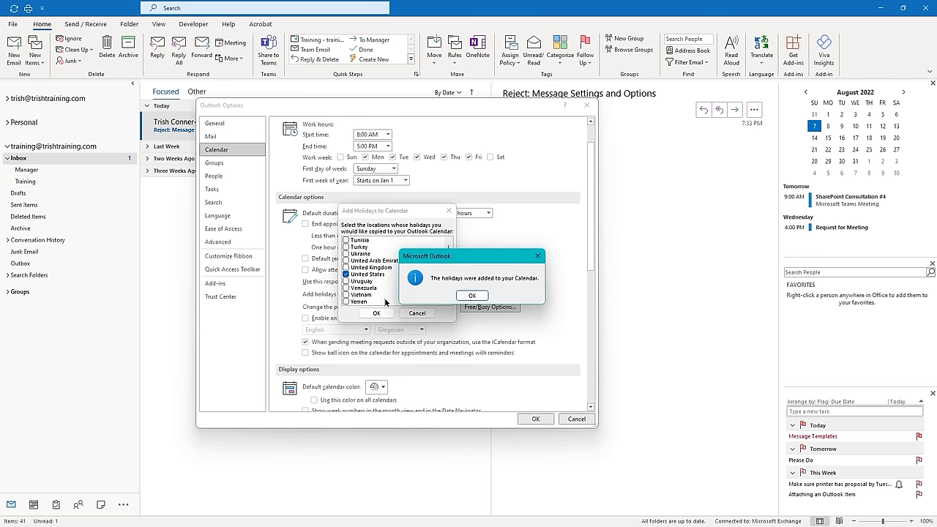
{"action": "left_click", "coordinate": [478, 299]}
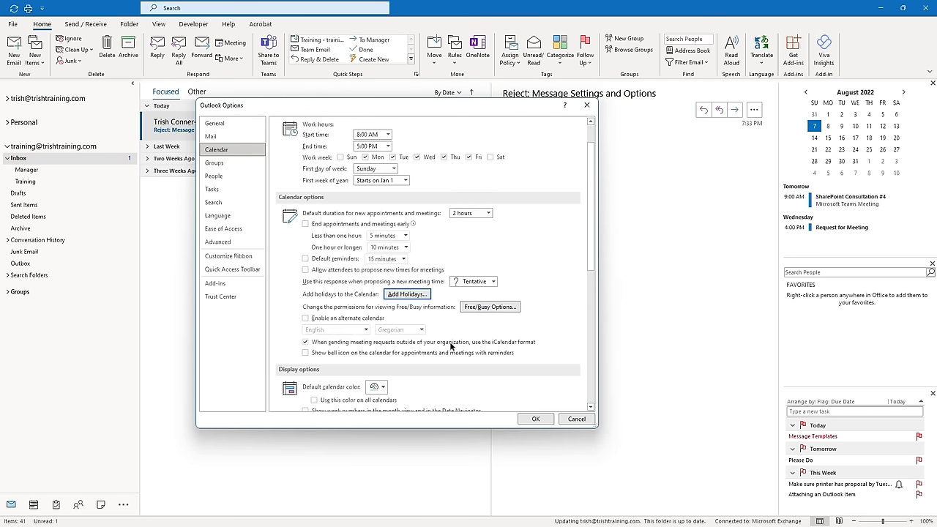
{"action": "scroll", "coordinate": [451, 346], "scroll_direction": "down", "scroll_amount": 2}
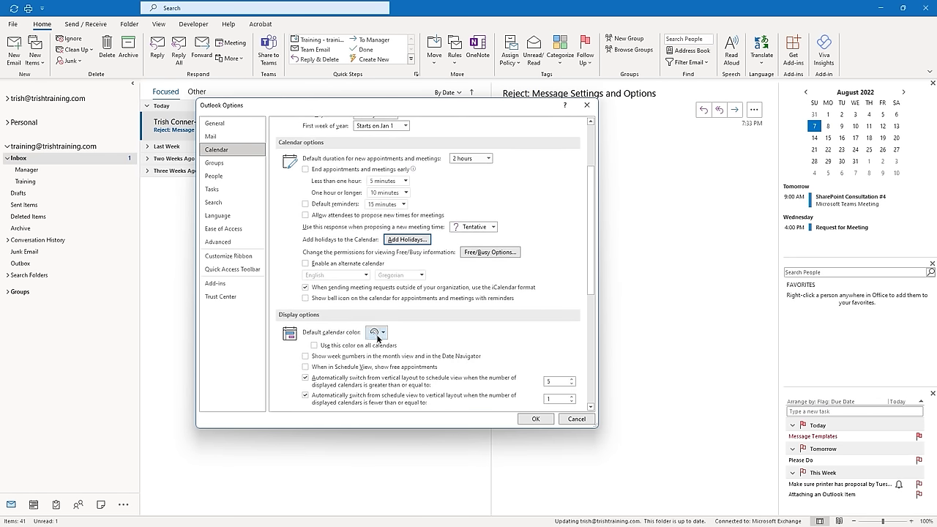
{"action": "scroll", "coordinate": [377, 336], "scroll_direction": "down", "scroll_amount": 3}
{"action": "scroll", "coordinate": [377, 336], "scroll_direction": "down", "scroll_amount": 2}
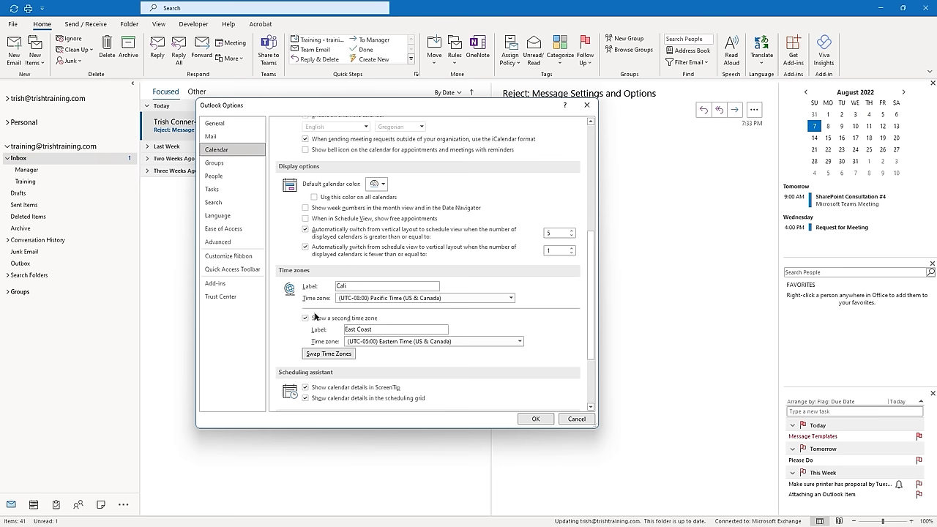
{"action": "left_click", "coordinate": [307, 319]}
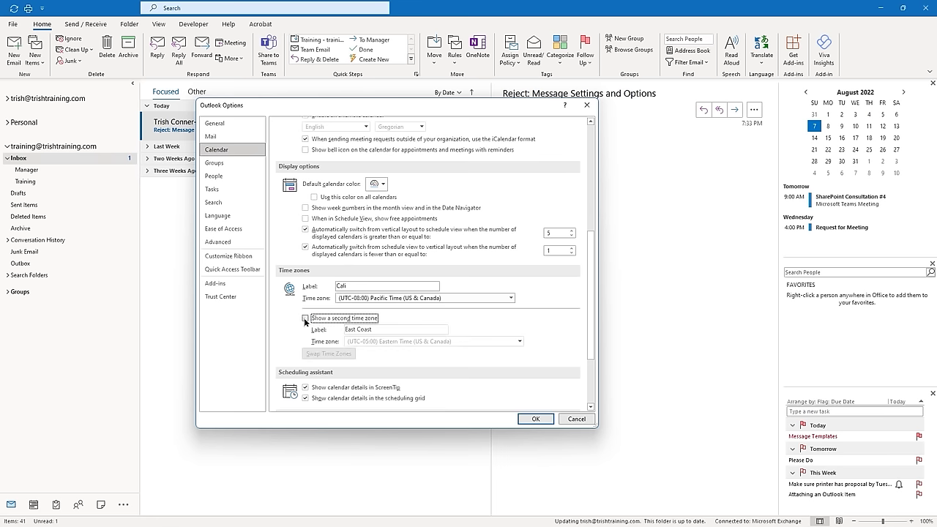
{"action": "left_click", "coordinate": [306, 320]}
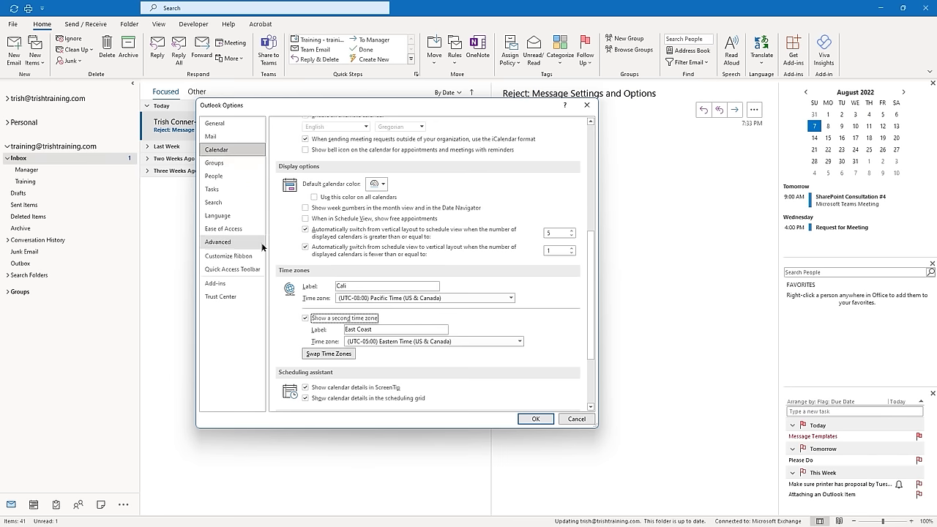
Look over the Tasks and Advanced settings pages, then accept and close Outlook Options.
{"action": "left_click", "coordinate": [219, 190]}
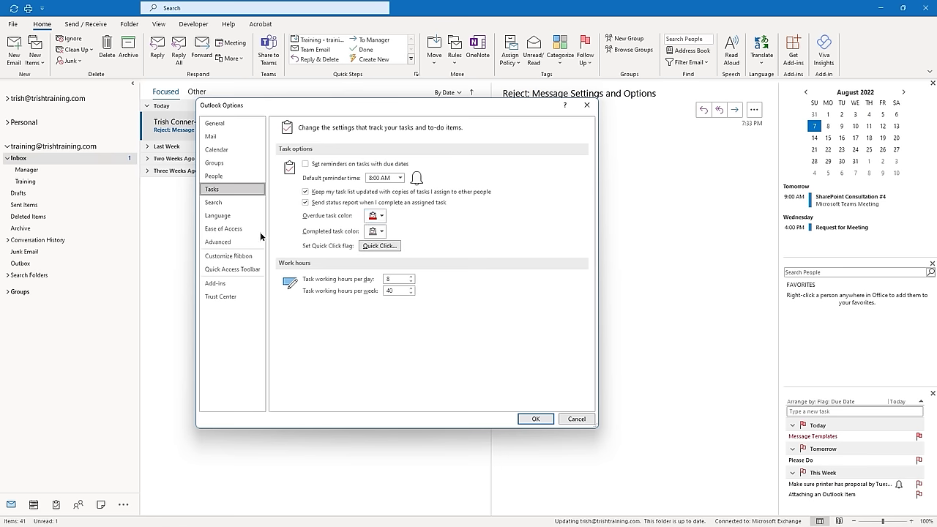
{"action": "left_click", "coordinate": [235, 242]}
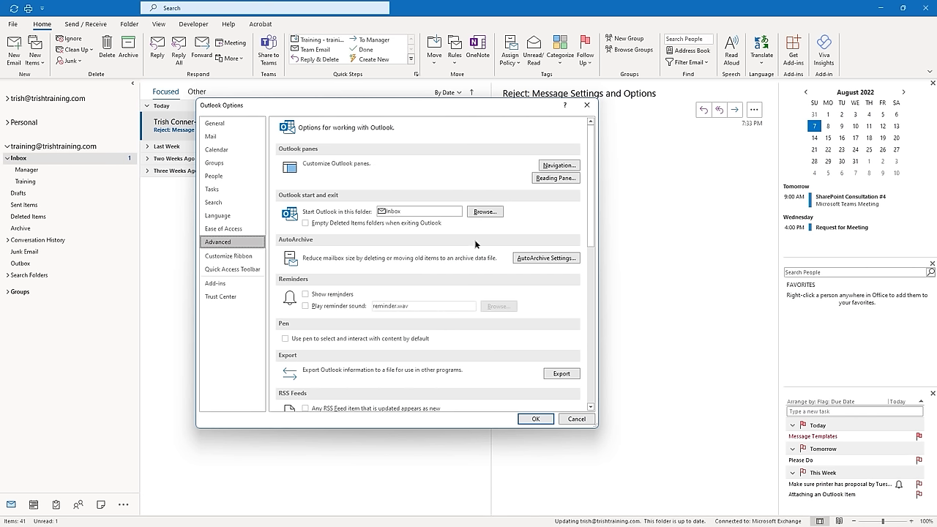
{"action": "scroll", "coordinate": [475, 244], "scroll_direction": "down", "scroll_amount": 1}
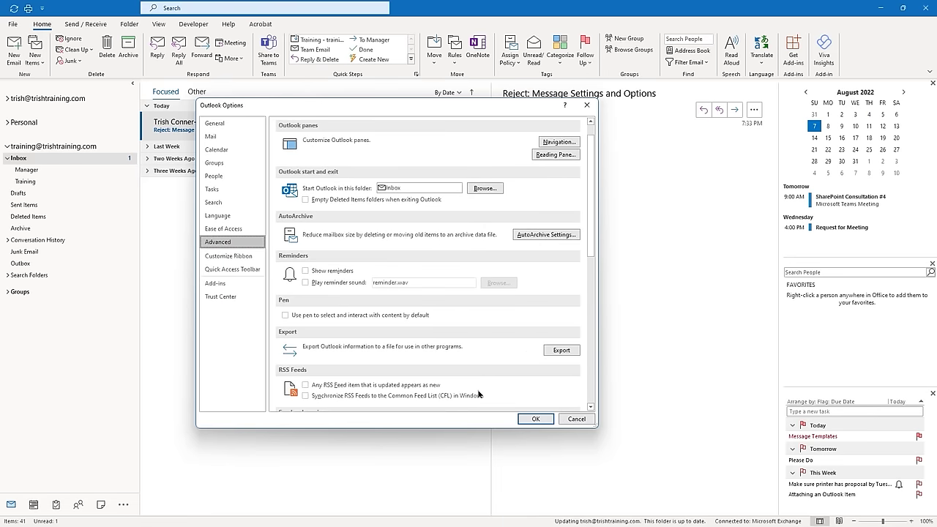
{"action": "left_click", "coordinate": [533, 420]}
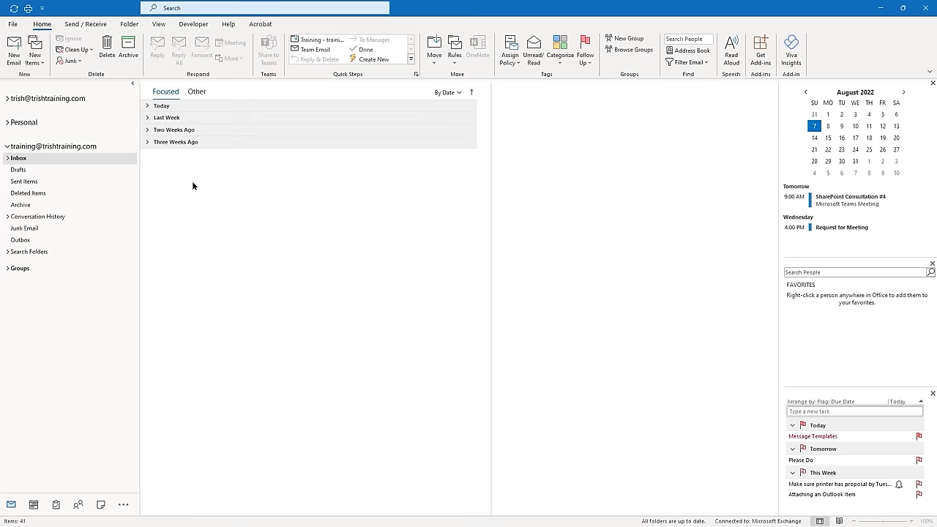
Create a new message carrying the automatic signature and list the available signatures.
{"action": "left_click", "coordinate": [14, 54]}
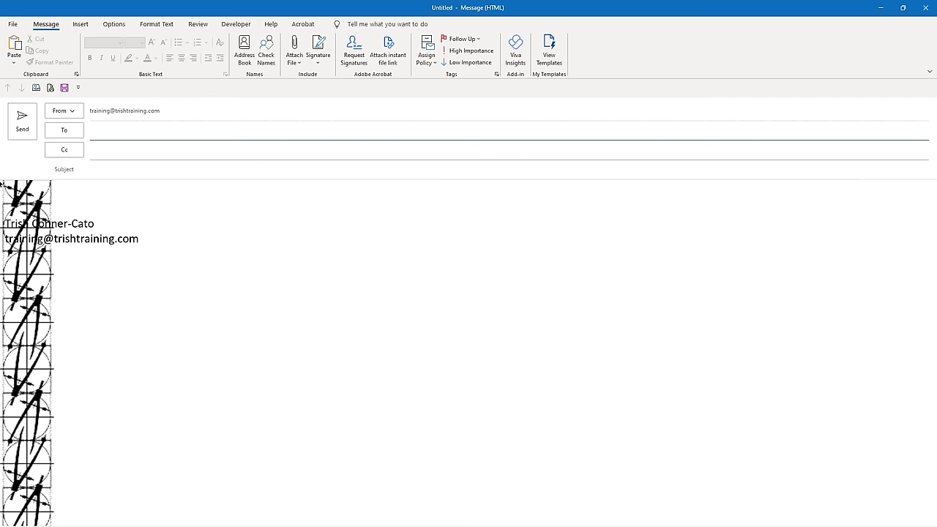
{"action": "left_click", "coordinate": [316, 65]}
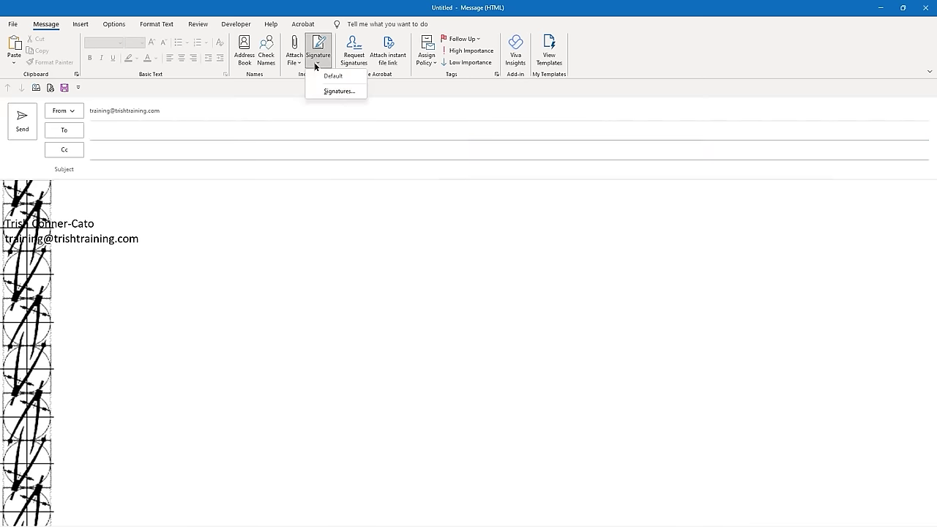
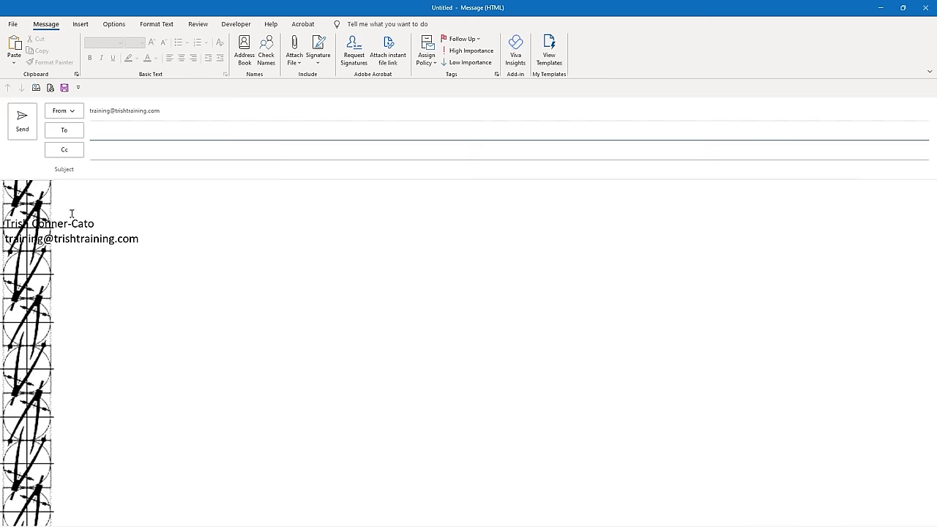
Discard the current draft and start a new blank email with only the plain signature.
{"action": "left_click", "coordinate": [45, 243]}
{"action": "left_click", "coordinate": [44, 240]}
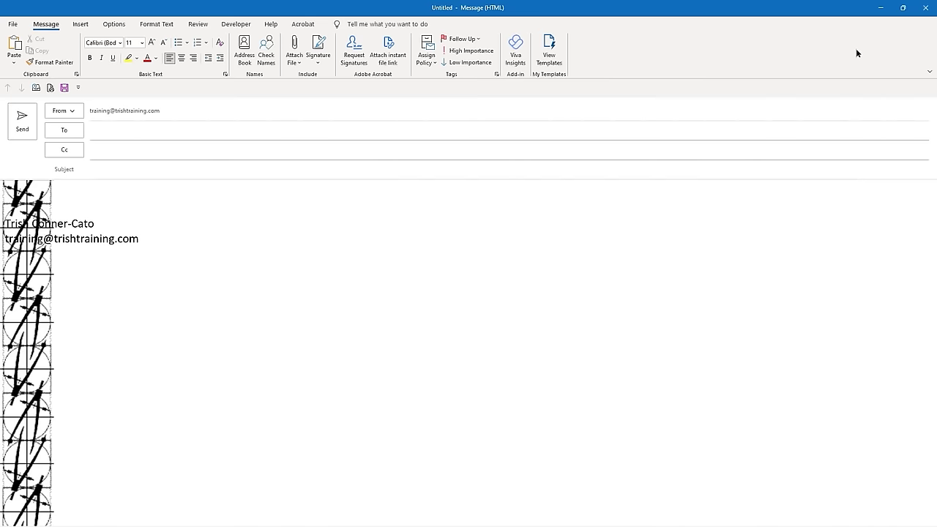
{"action": "left_click", "coordinate": [926, 8]}
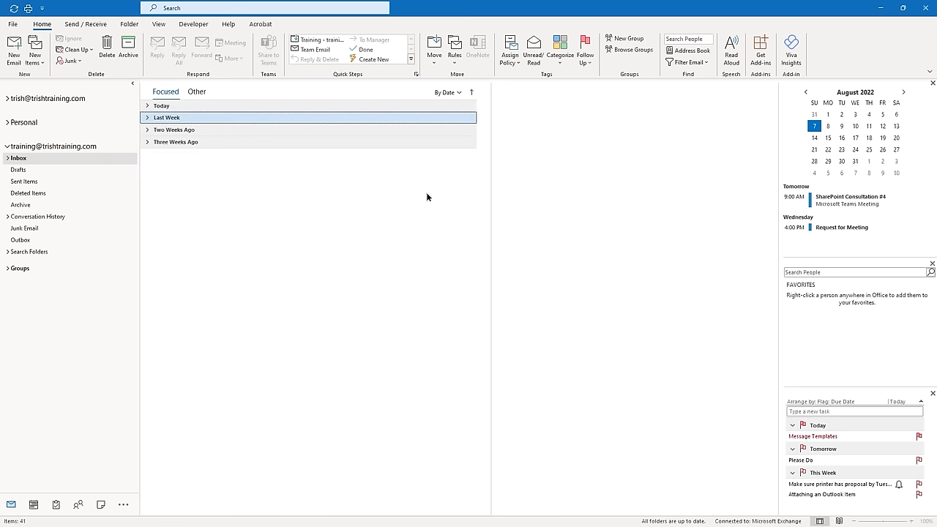
{"action": "left_click", "coordinate": [15, 50]}
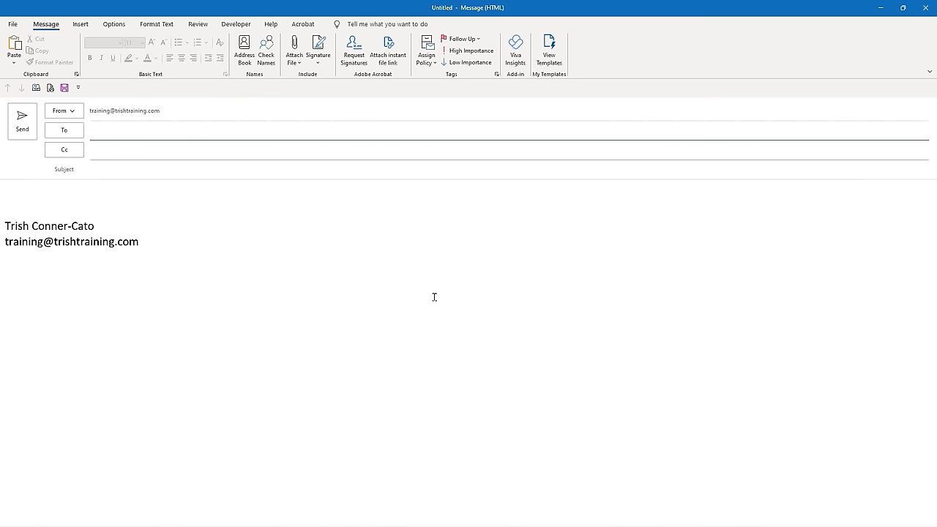
Address the new email to a contact and give it the subject 'Conversation'.
{"action": "left_click", "coordinate": [110, 129]}
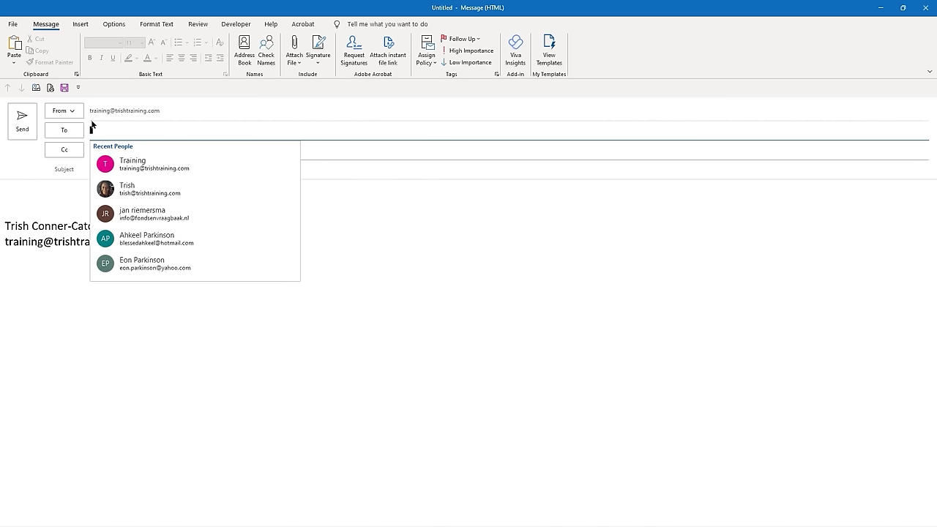
{"action": "left_click", "coordinate": [467, 366]}
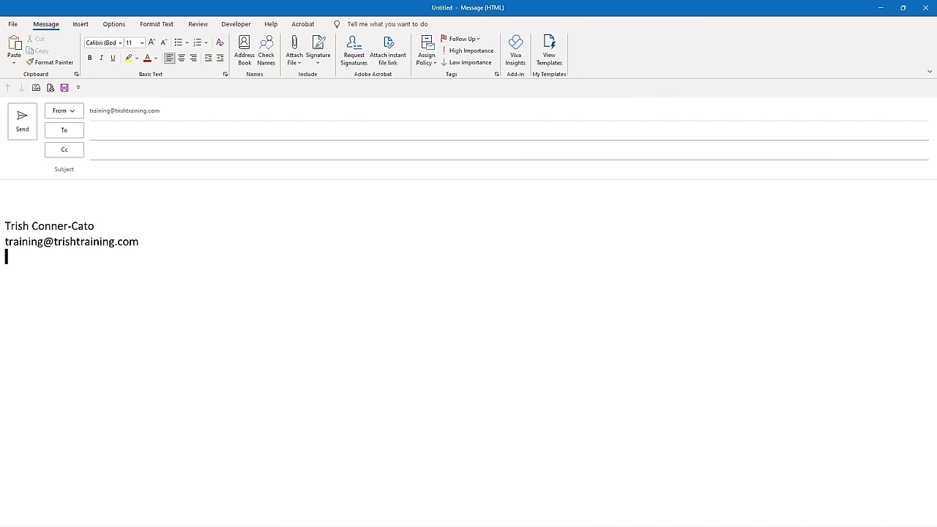
{"action": "left_click", "coordinate": [110, 130]}
{"action": "type", "text": "Trish;"}
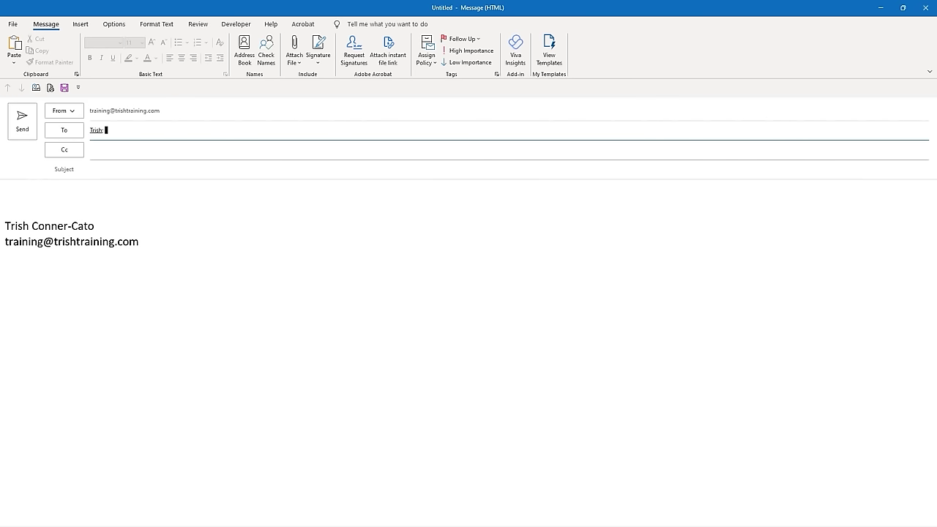
{"action": "left_click", "coordinate": [122, 173]}
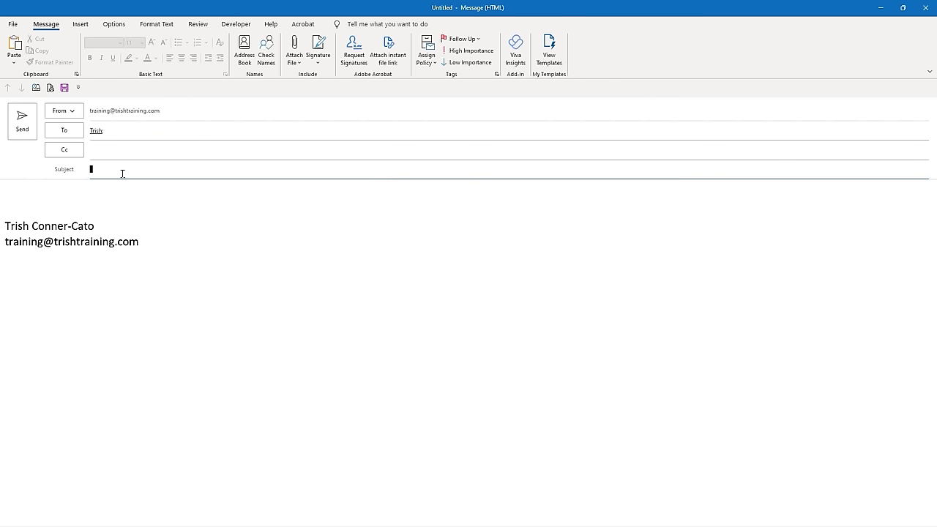
{"action": "type", "text": "Conversation"}
Write 'This is the start of an email conversation.' in the body and send it.
{"action": "key", "text": "Tab"}
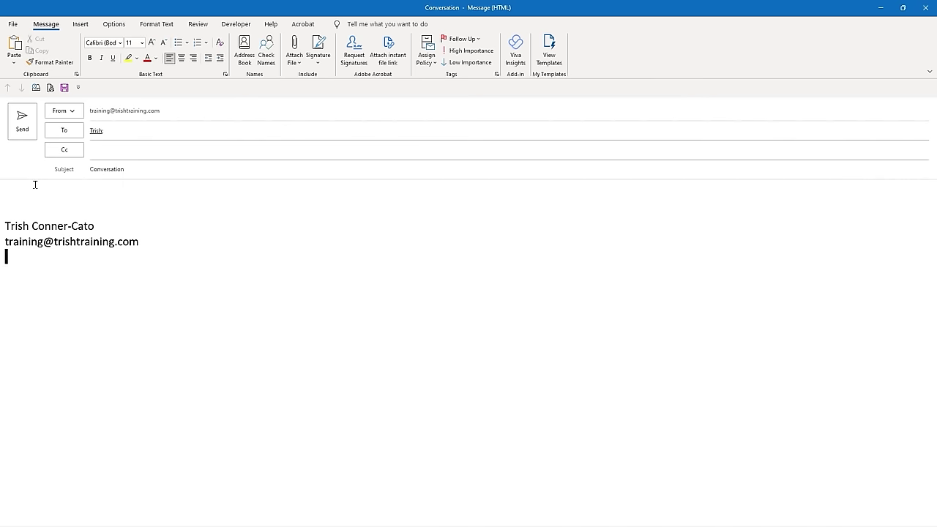
{"action": "left_click", "coordinate": [34, 185]}
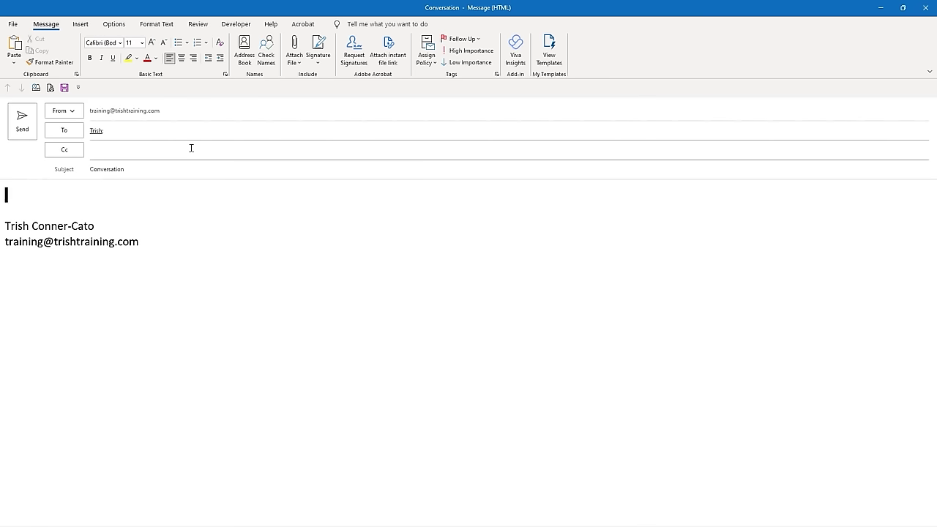
{"action": "type", "text": "This is the start of an "}
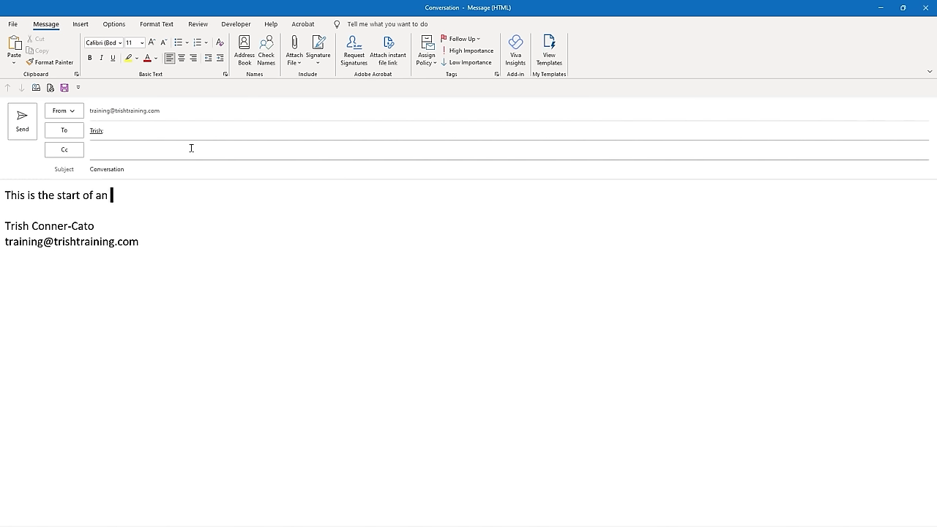
{"action": "type", "text": "email conversa"}
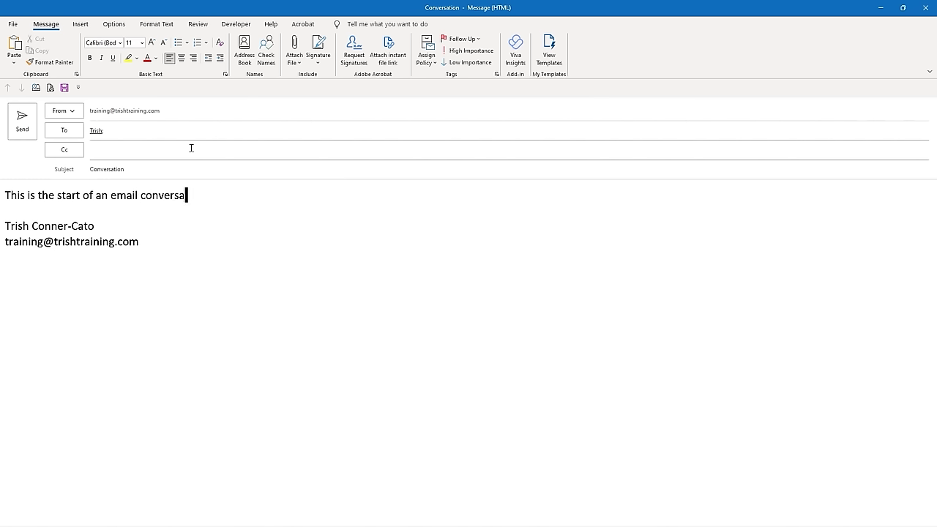
{"action": "type", "text": "tion."}
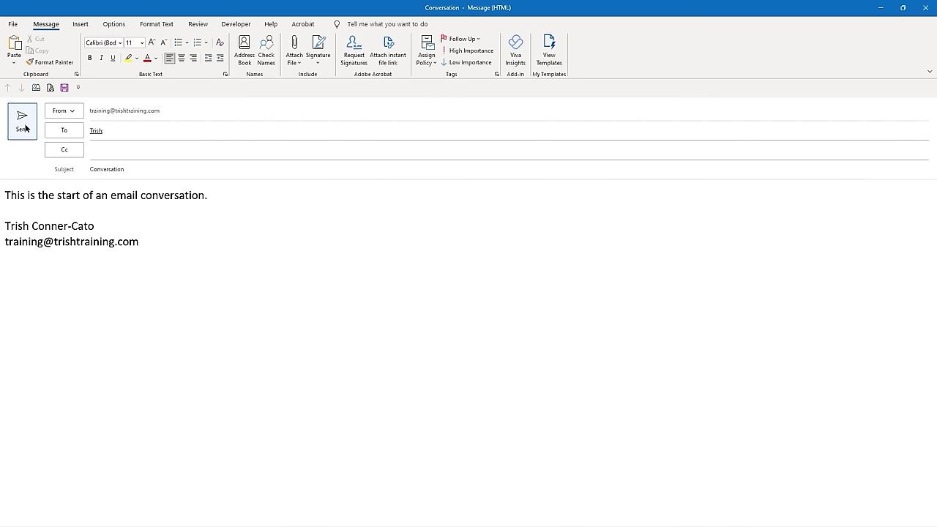
{"action": "left_click", "coordinate": [23, 121]}
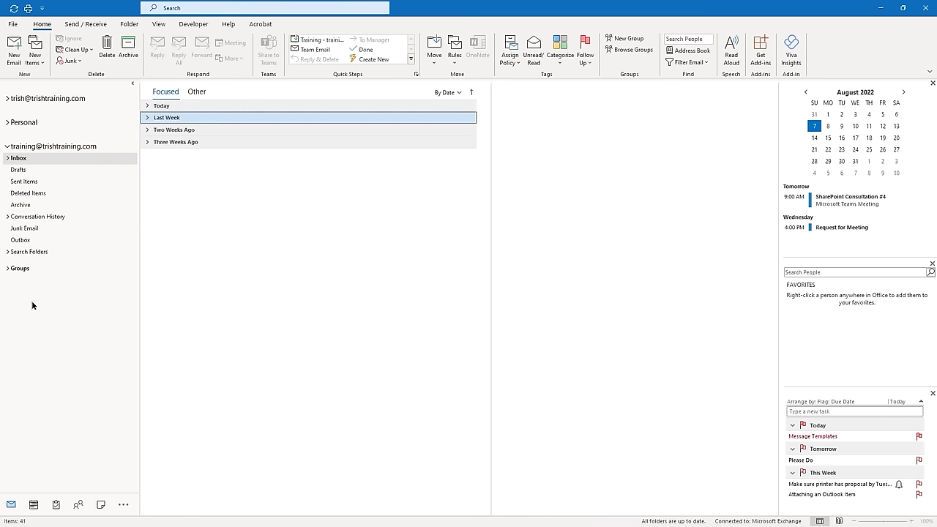
Check the calendar week of September 5–9, 2022, then go back to mail.
{"action": "left_click", "coordinate": [33, 505]}
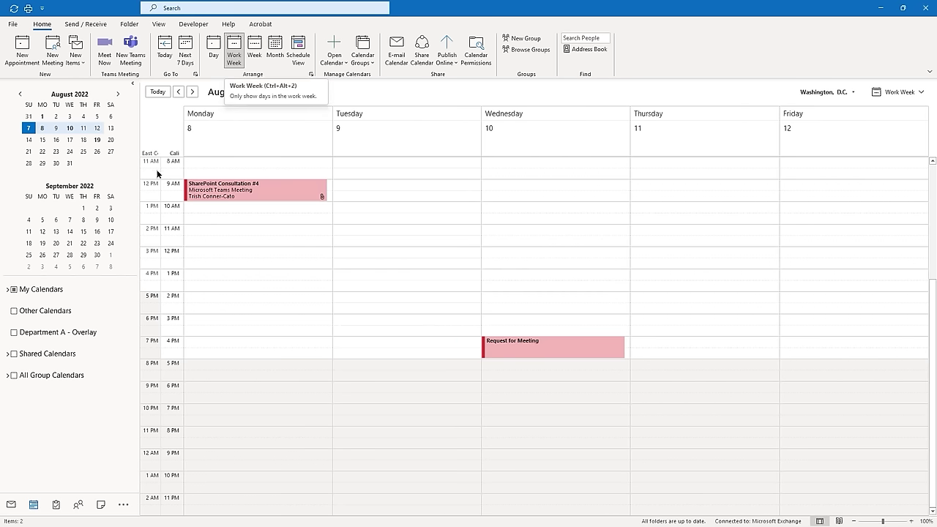
{"action": "left_click", "coordinate": [43, 222]}
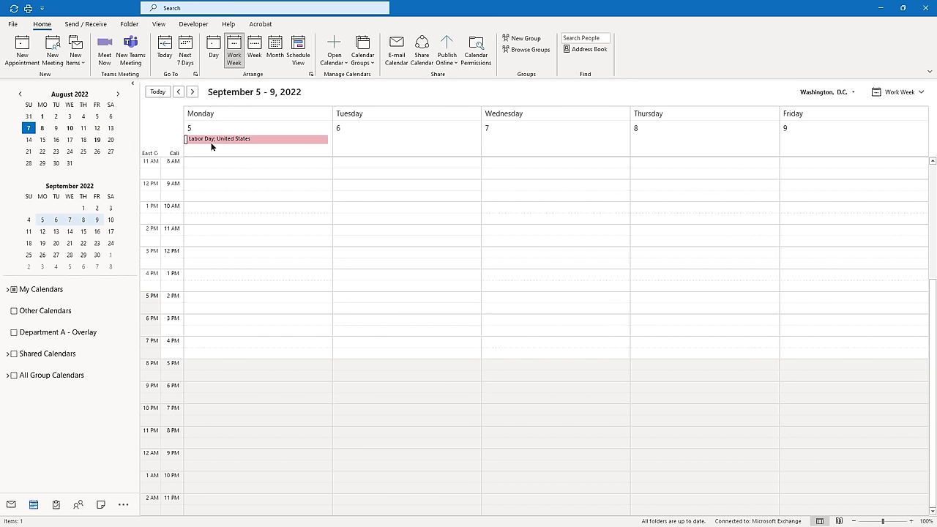
{"action": "mouse_move", "coordinate": [197, 146]}
{"action": "scroll", "coordinate": [225, 251], "scroll_direction": "up", "scroll_amount": 2}
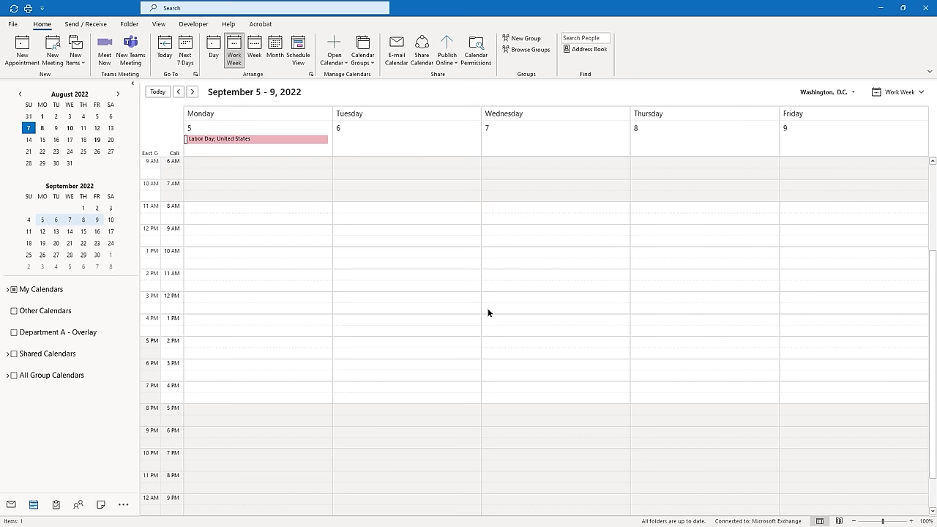
{"action": "left_click", "coordinate": [11, 505]}
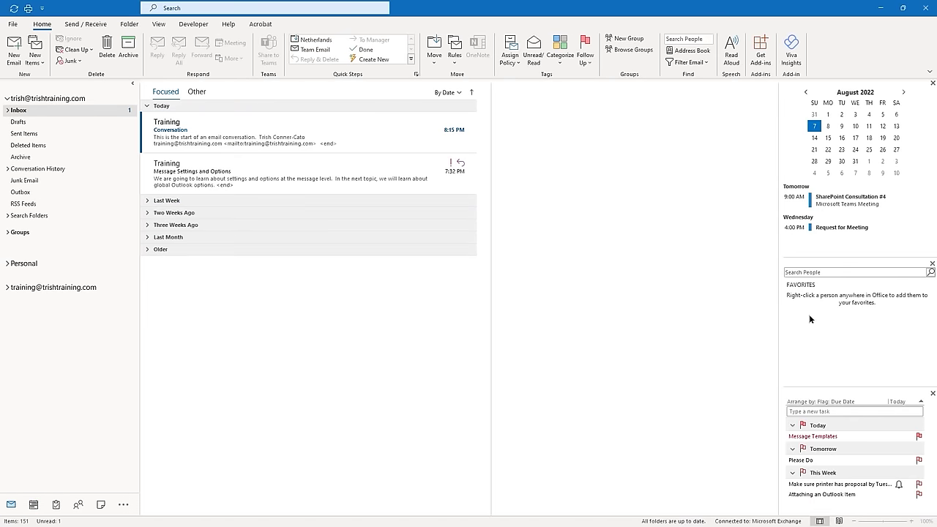
Open the Conversation message in a widened reading pane.
{"action": "left_click", "coordinate": [224, 135]}
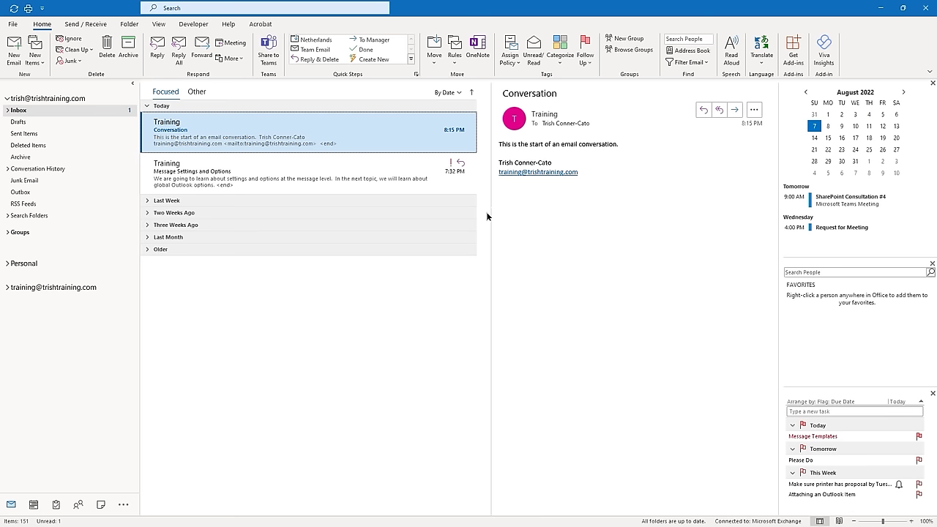
{"action": "left_click_drag", "start_coordinate": [490, 209], "coordinate": [473, 199]}
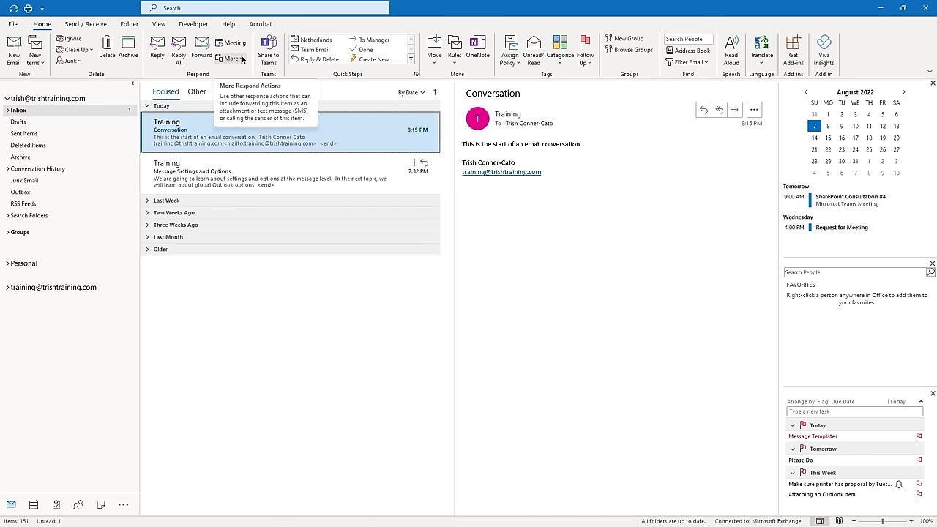
{"action": "left_click", "coordinate": [241, 59]}
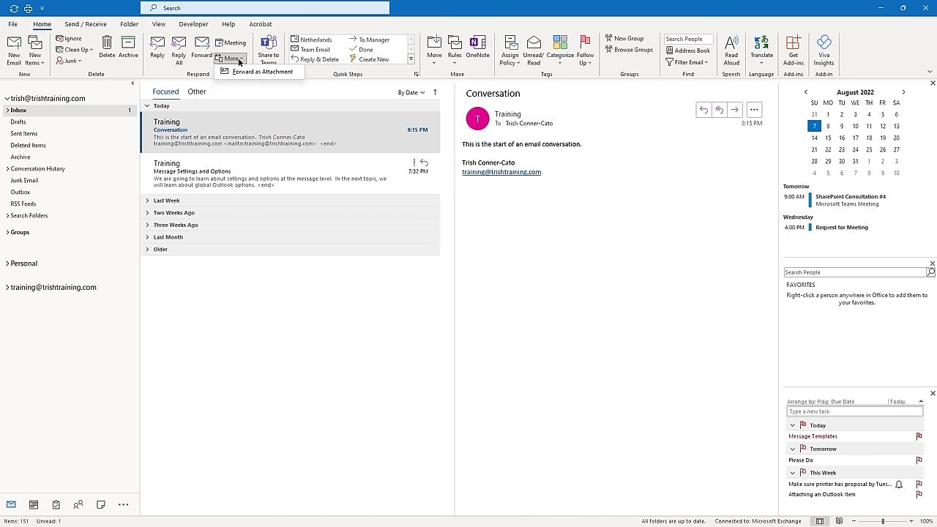
{"action": "left_click", "coordinate": [242, 60]}
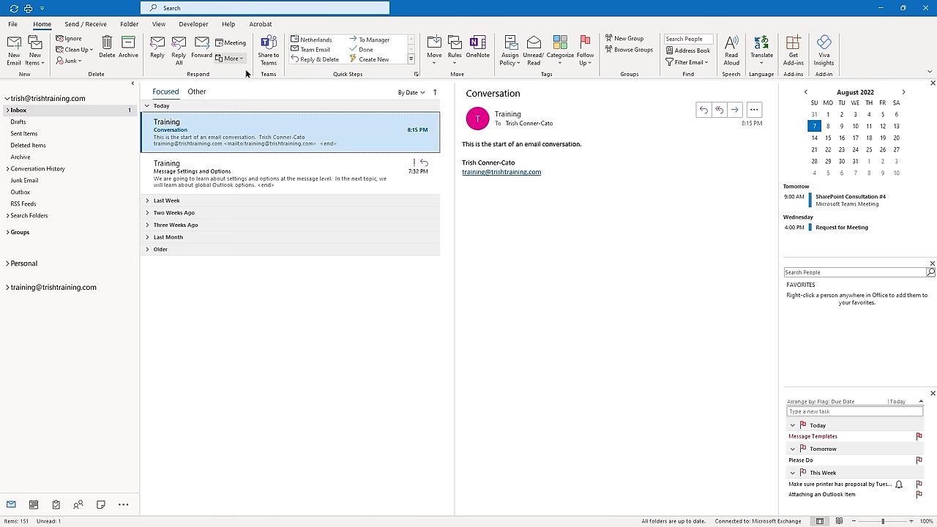
Reply 'Sounds good!' to the Conversation message and send it.
{"action": "left_click", "coordinate": [703, 110]}
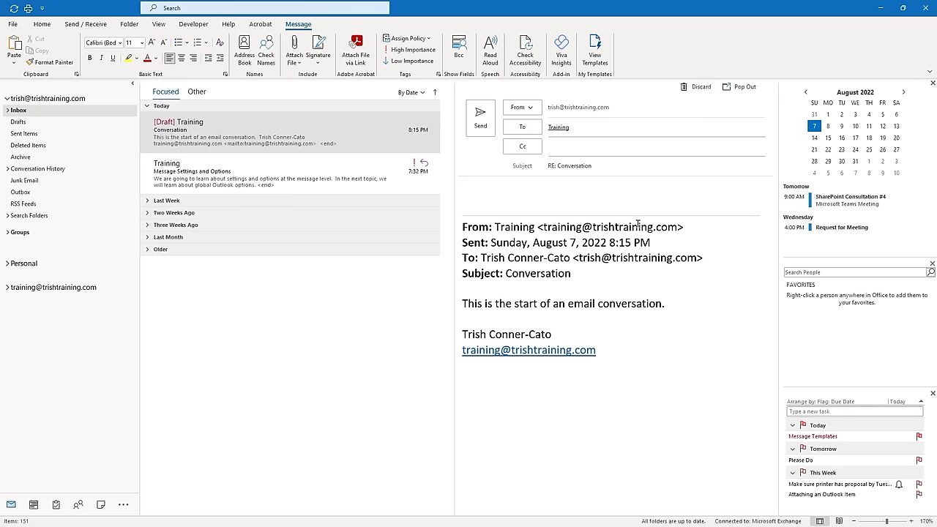
{"action": "type", "text": "Sounds good!"}
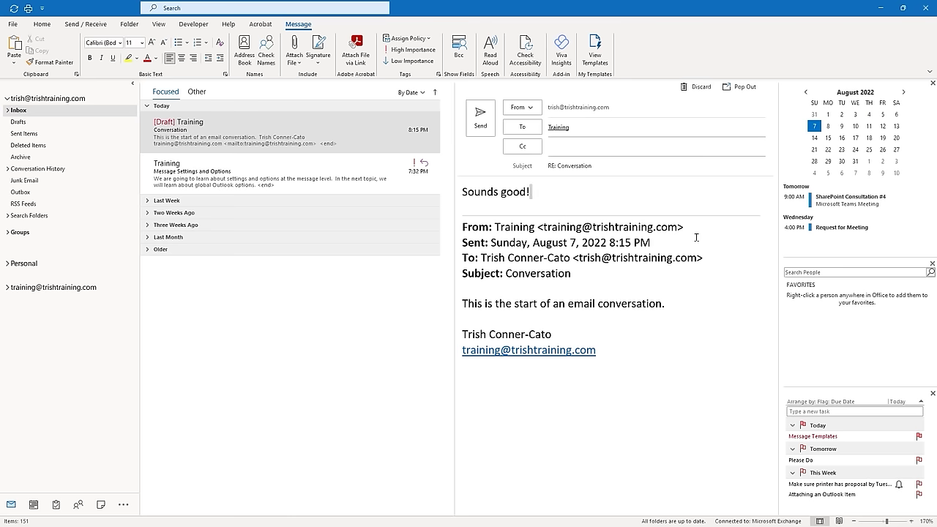
{"action": "left_click", "coordinate": [478, 120]}
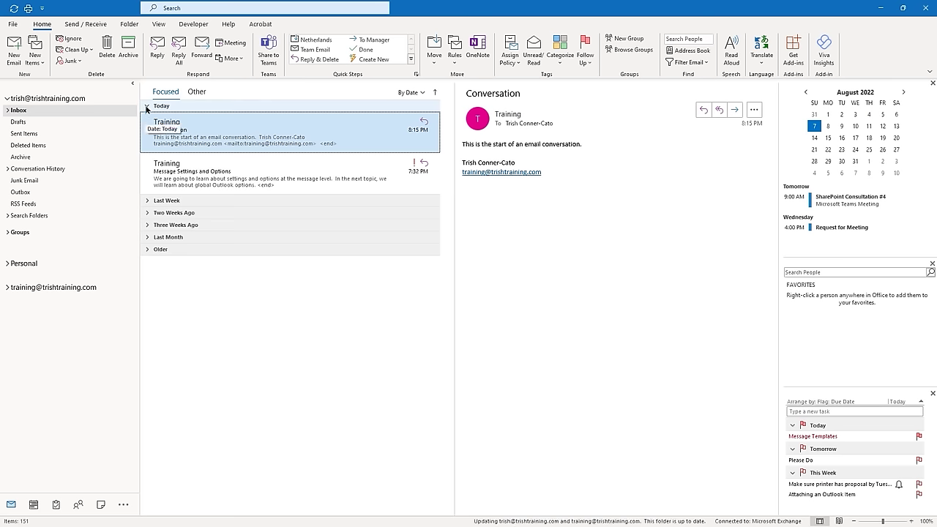
Return to the training account's Inbox and open the newest RE: Conversation message.
{"action": "left_click", "coordinate": [147, 107]}
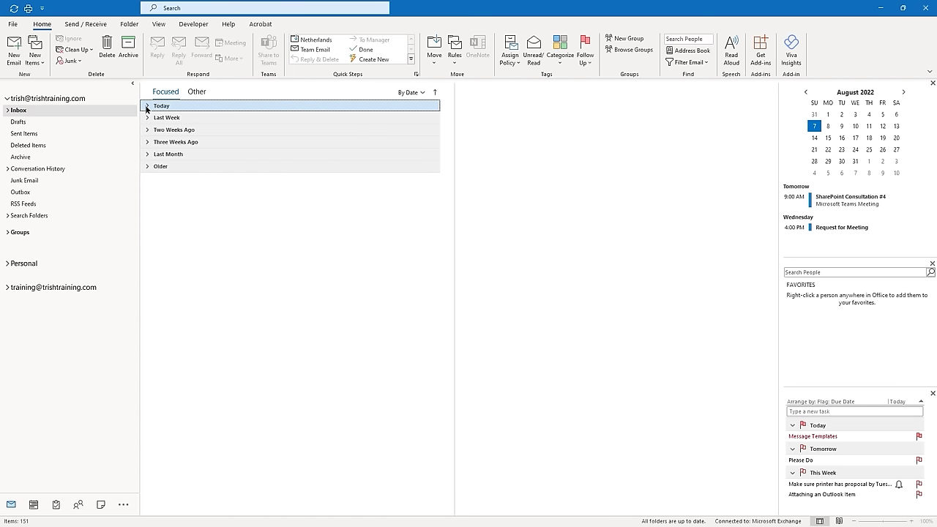
{"action": "left_click", "coordinate": [7, 287]}
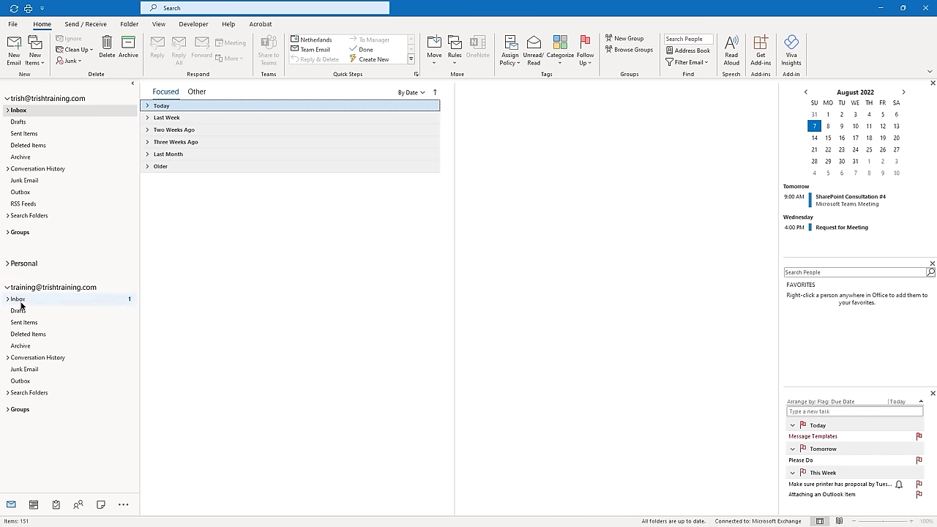
{"action": "left_click", "coordinate": [7, 98]}
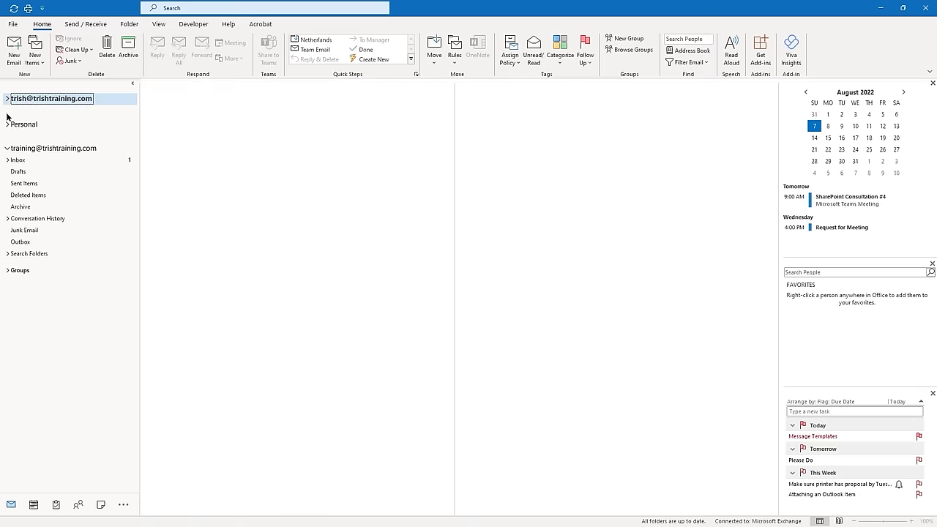
{"action": "left_click", "coordinate": [8, 159]}
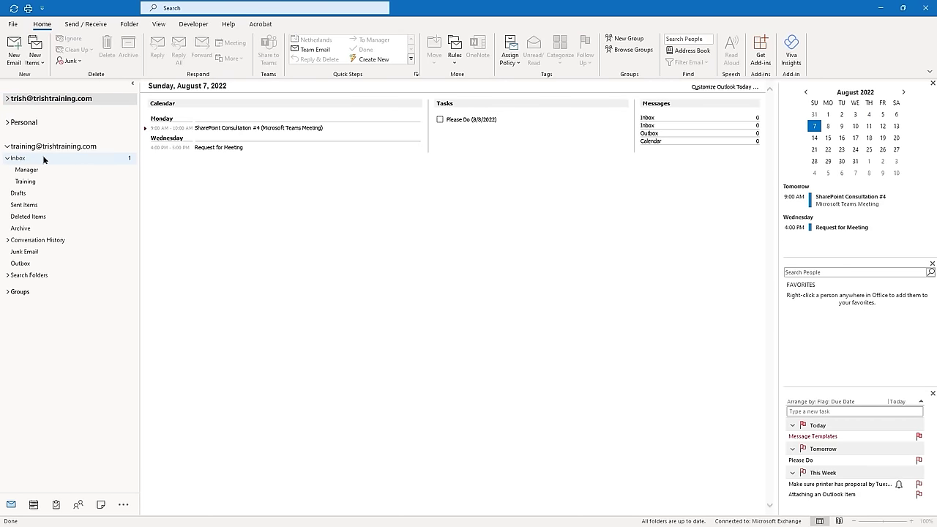
{"action": "left_click", "coordinate": [43, 156]}
{"action": "left_click", "coordinate": [147, 106]}
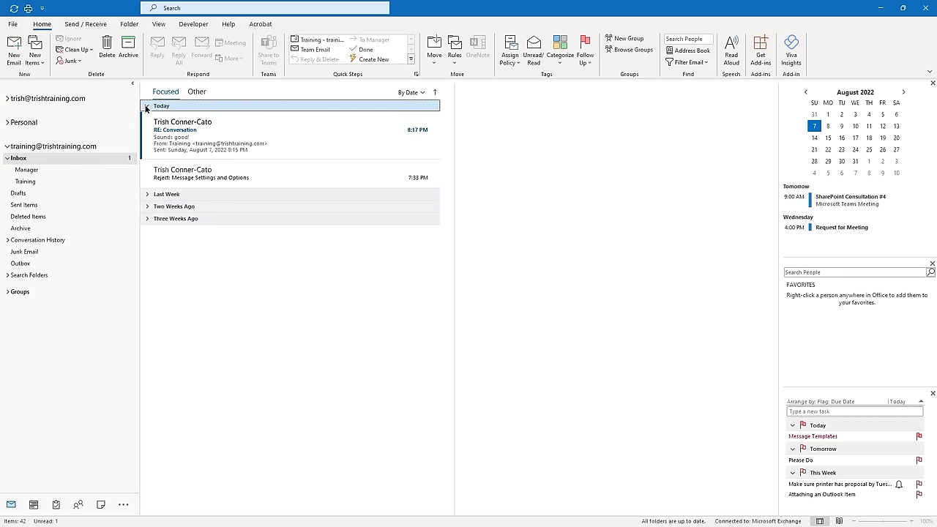
{"action": "left_click", "coordinate": [236, 137]}
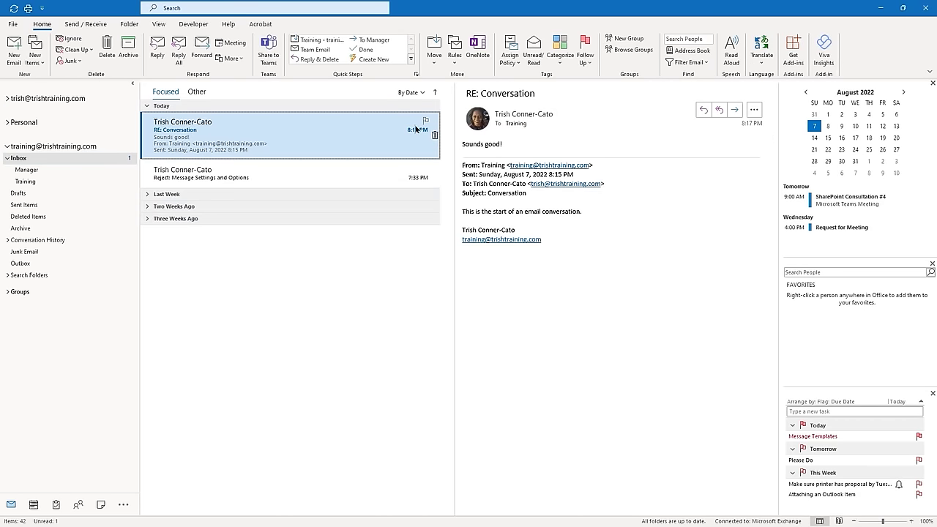
Reply 'Fantastic. Thank you.' to RE: Conversation and send it.
{"action": "left_click", "coordinate": [704, 109]}
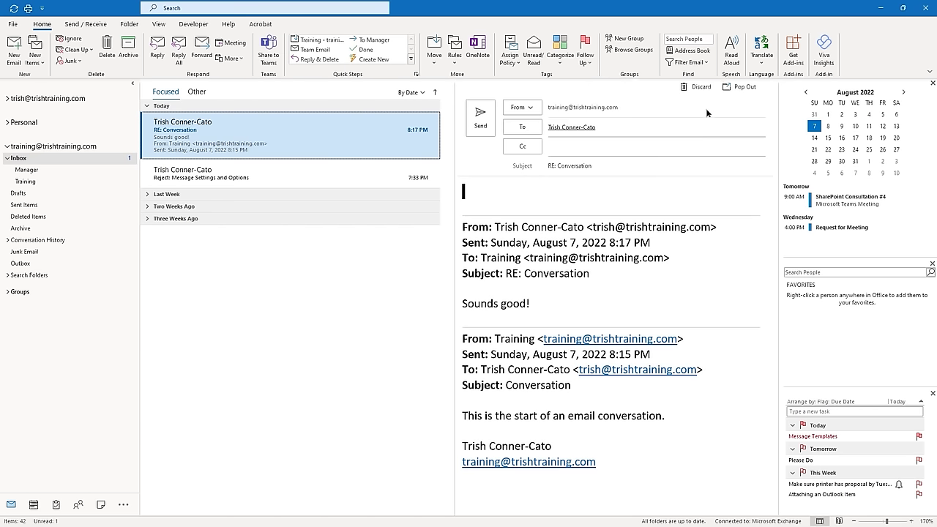
{"action": "type", "text": "F"}
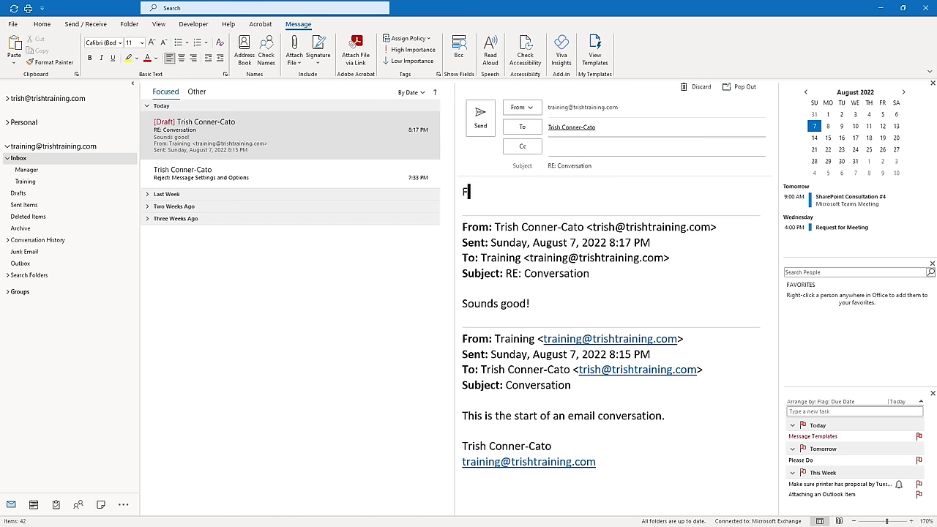
{"action": "type", "text": "antasitic.  Thank you.1"}
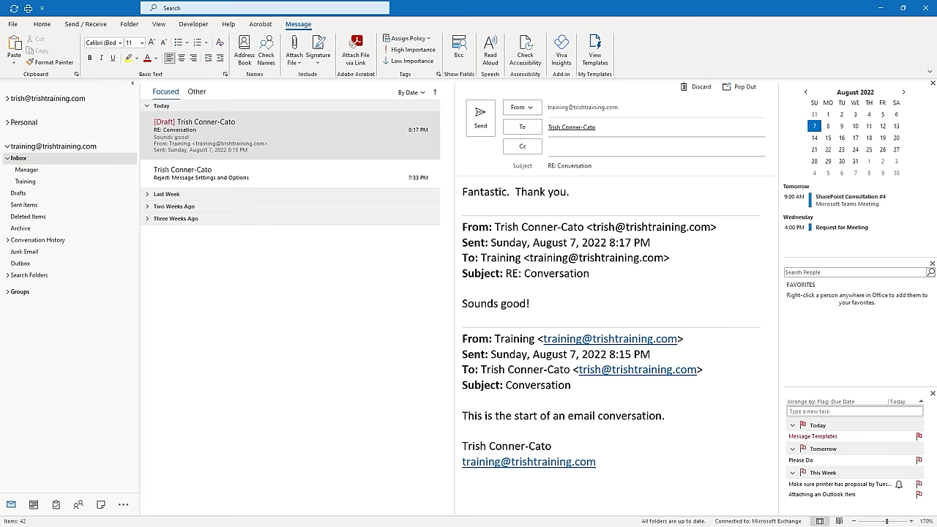
{"action": "left_click", "coordinate": [480, 117]}
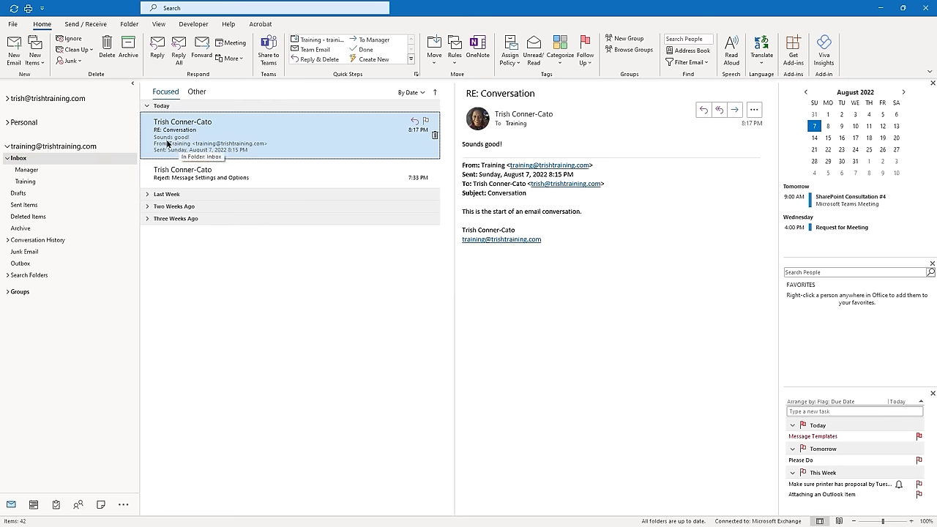
Enable Show as Conversations for this folder only and expand the Conversation thread.
{"action": "left_click", "coordinate": [158, 25]}
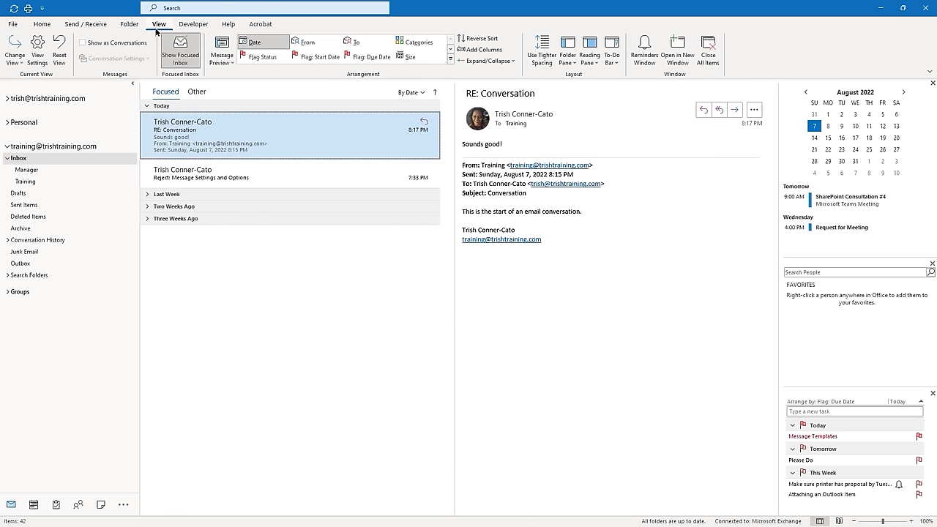
{"action": "left_click", "coordinate": [82, 43]}
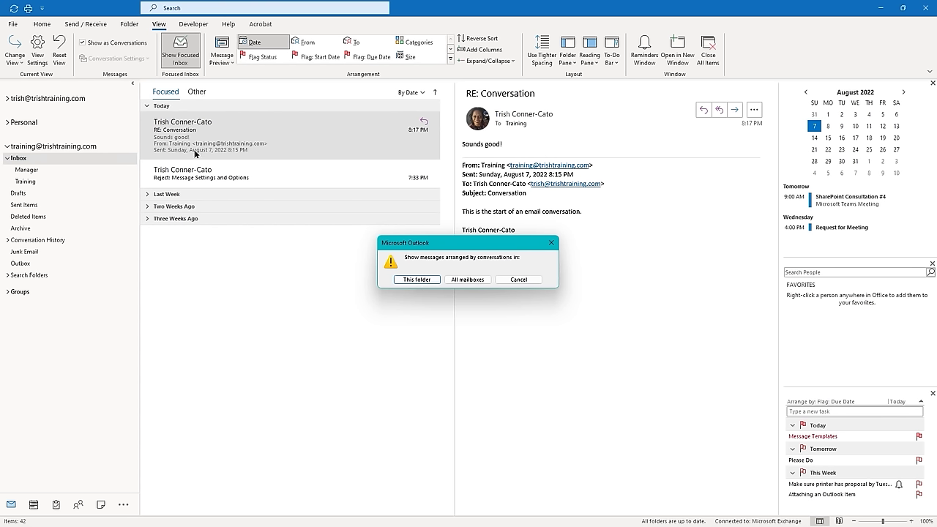
{"action": "left_click", "coordinate": [417, 280]}
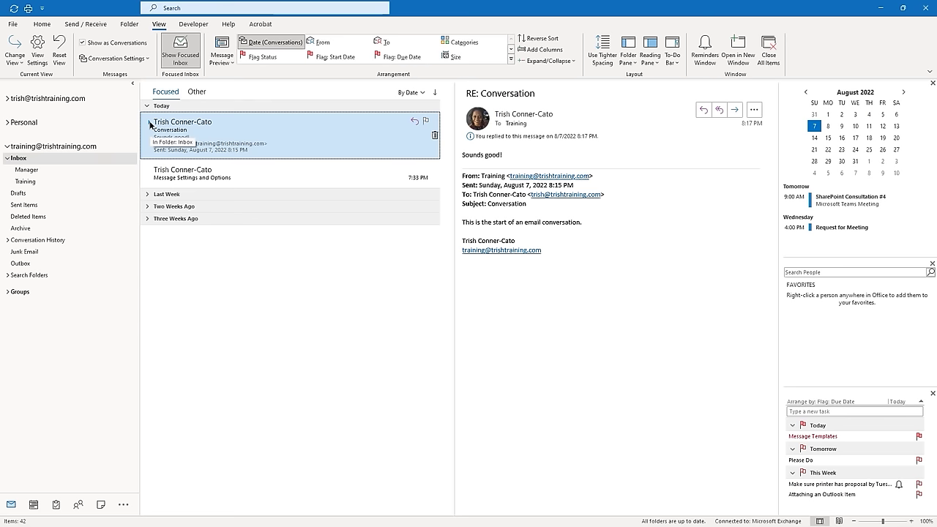
{"action": "left_click", "coordinate": [150, 125]}
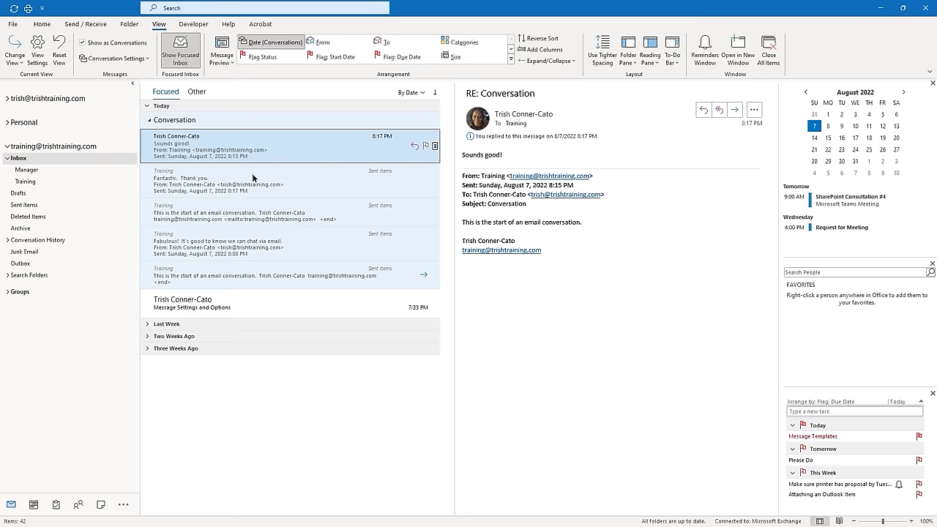
Collapse the thread and turn off Show Messages from Other Folders.
{"action": "left_click", "coordinate": [149, 120]}
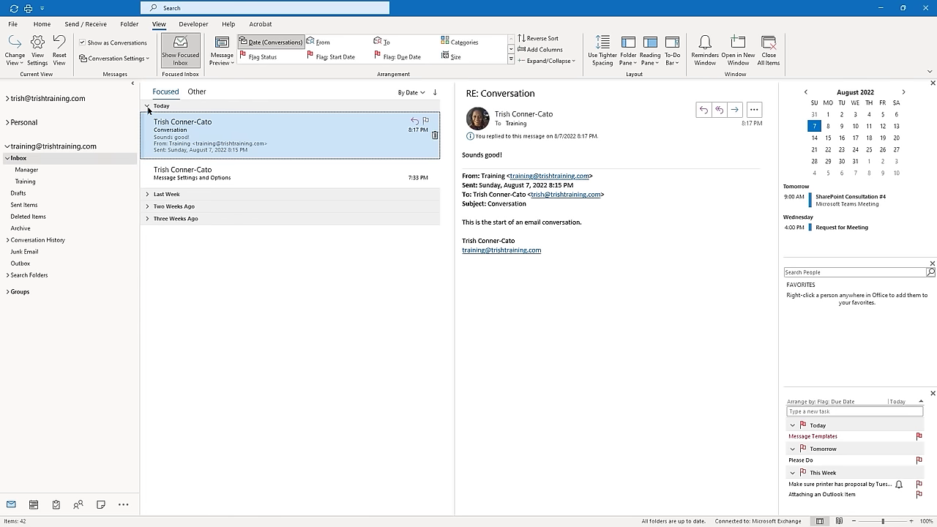
{"action": "left_click", "coordinate": [146, 60]}
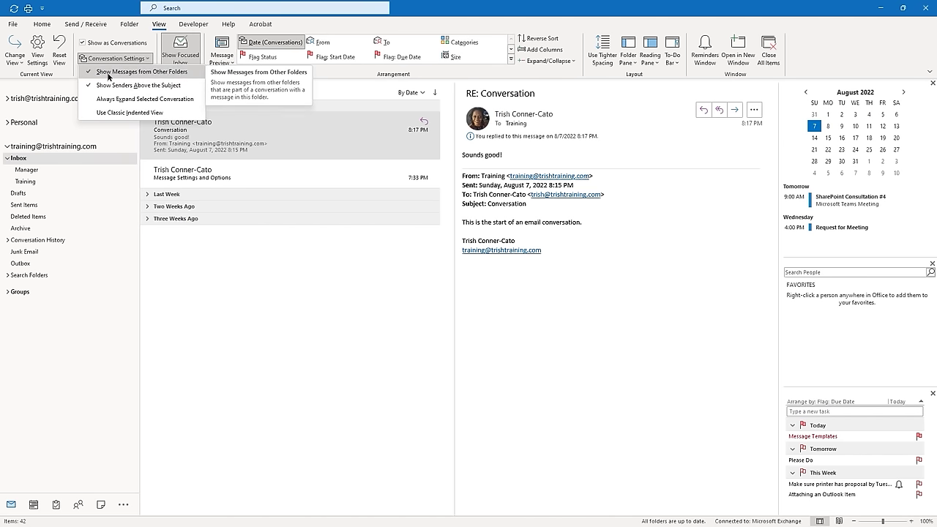
{"action": "left_click", "coordinate": [110, 73]}
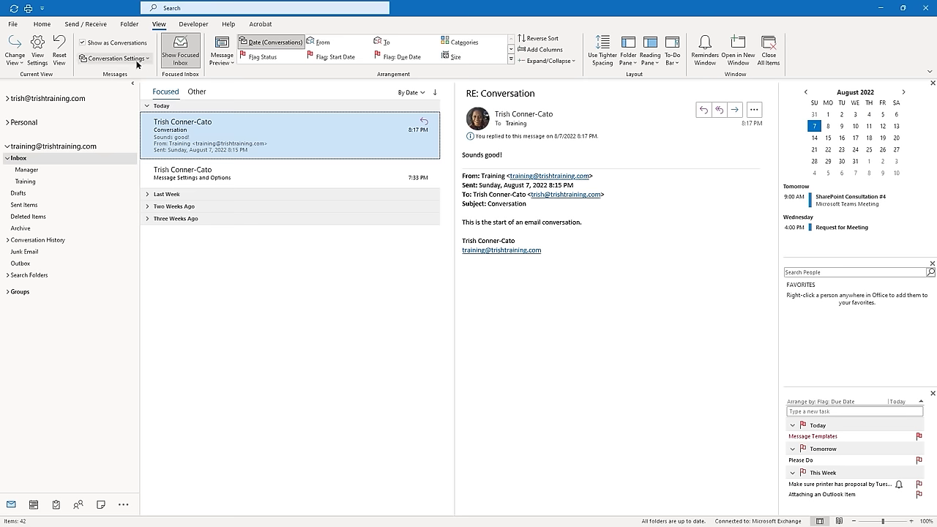
Turn on Always Expand Selected Conversation, then collapse the Today group.
{"action": "left_click", "coordinate": [143, 64]}
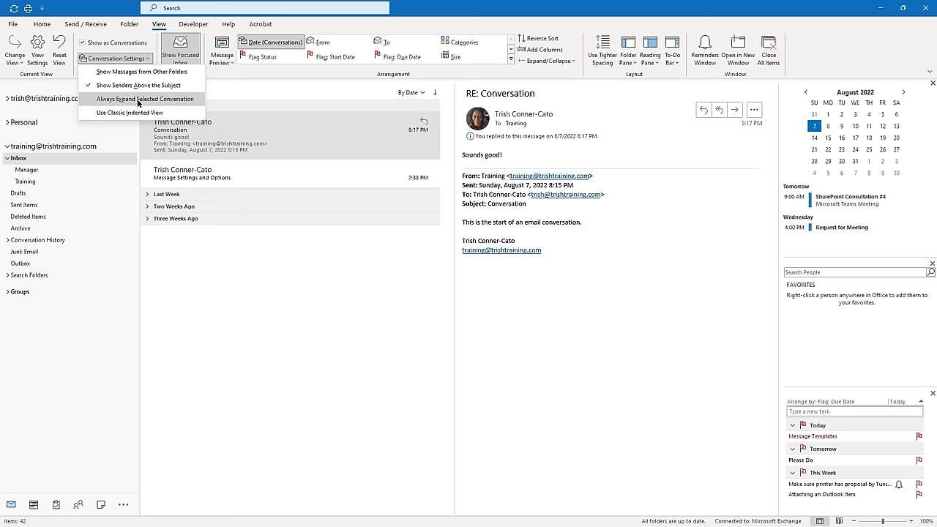
{"action": "left_click", "coordinate": [138, 102]}
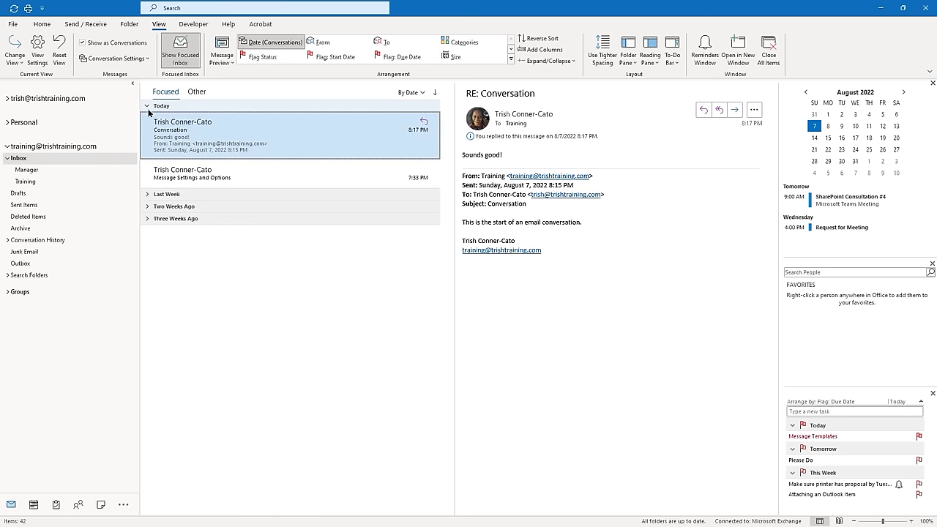
{"action": "left_click", "coordinate": [116, 57]}
{"action": "left_click", "coordinate": [162, 146]}
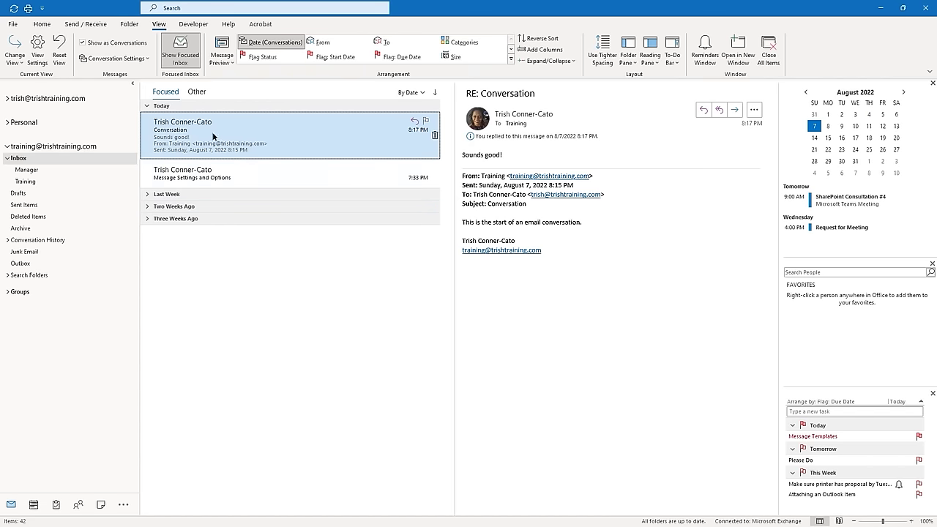
{"action": "left_click", "coordinate": [148, 107]}
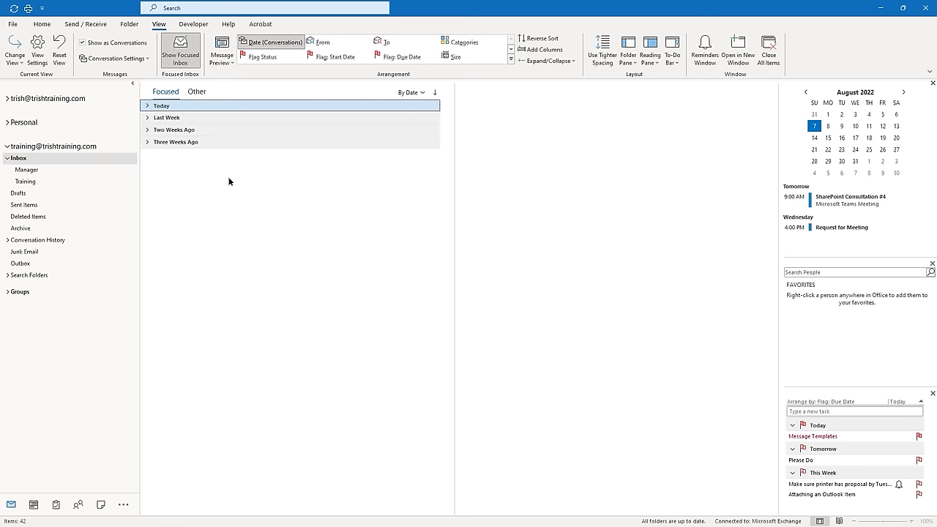
Cancel out of Advanced View Settings, expand Today and open the RE: Conversation message.
{"action": "left_click", "coordinate": [37, 53]}
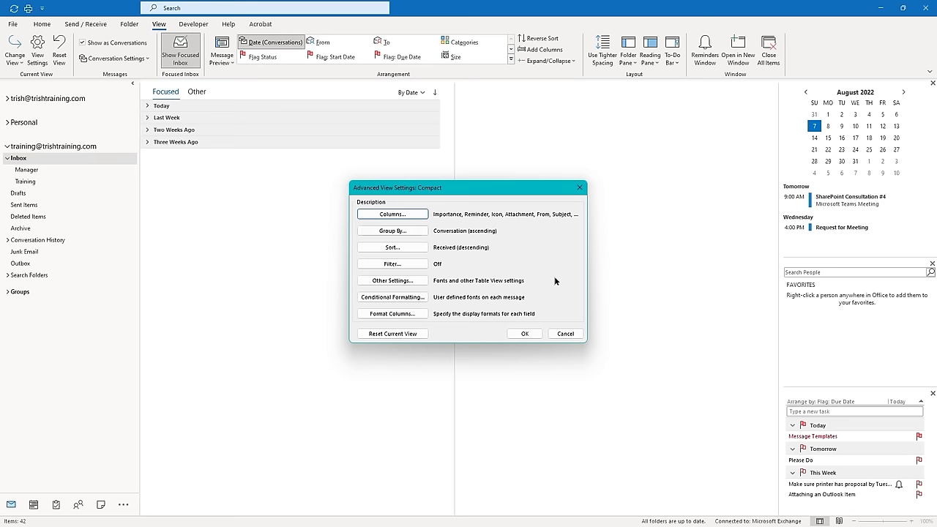
{"action": "left_click", "coordinate": [563, 334]}
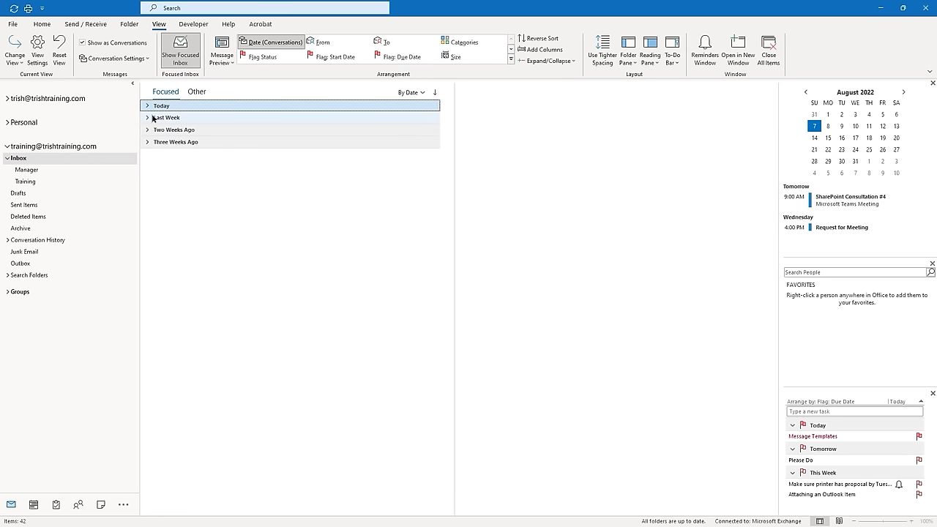
{"action": "left_click", "coordinate": [148, 106]}
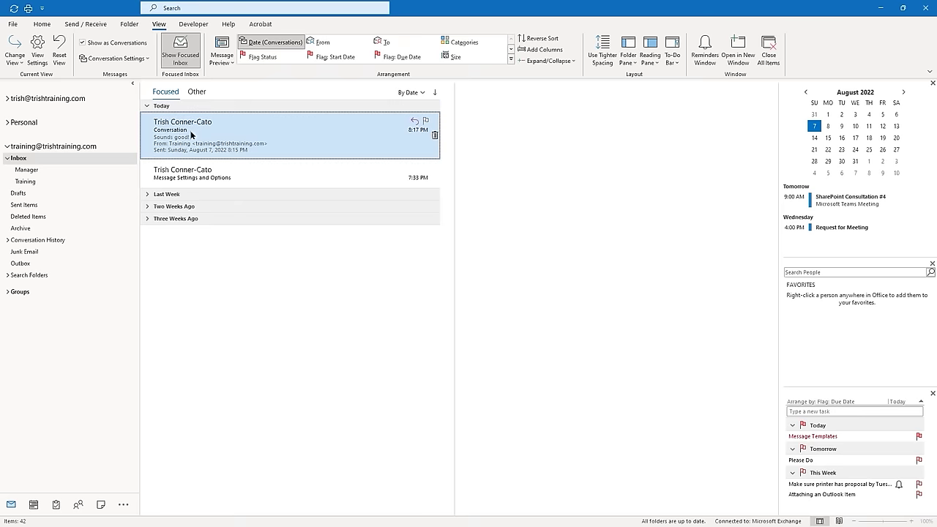
{"action": "left_click", "coordinate": [187, 135]}
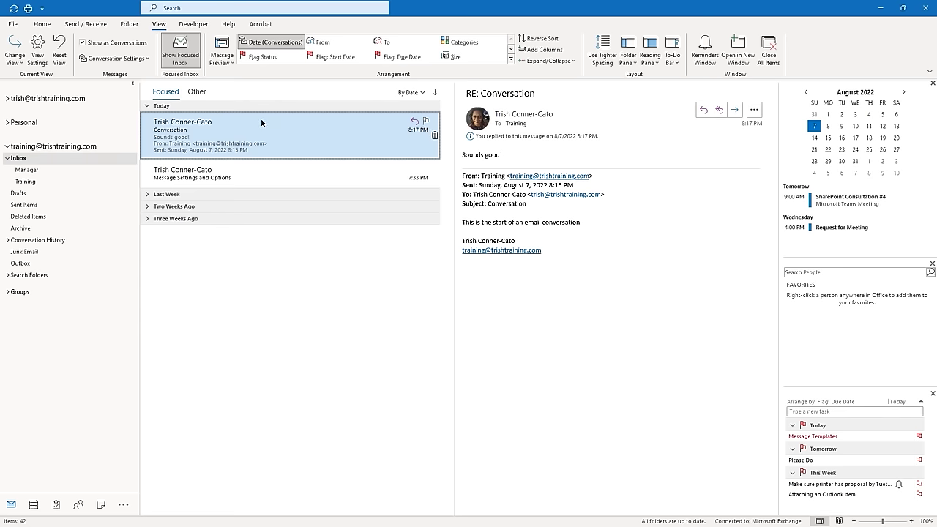
Turn off Show as Conversations for this folder, then open RE: Conversation under Today.
{"action": "left_click", "coordinate": [82, 43]}
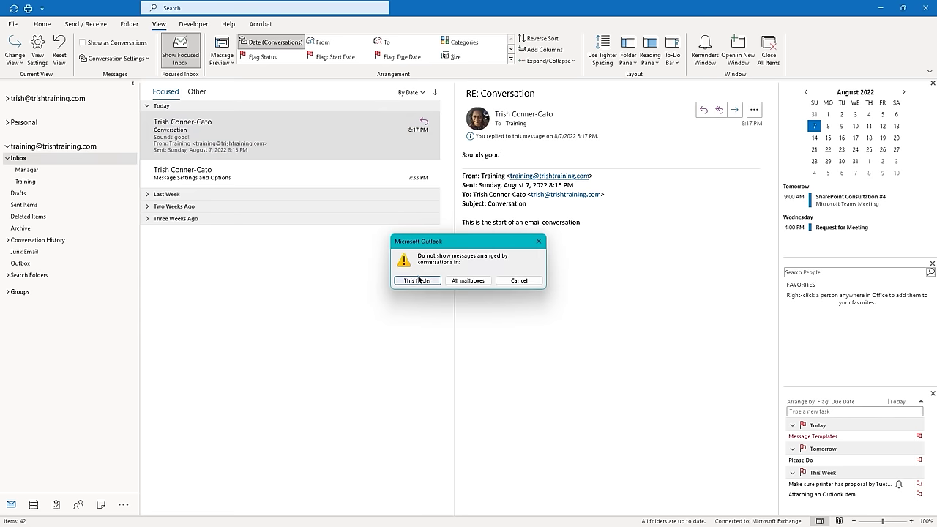
{"action": "left_click", "coordinate": [418, 280]}
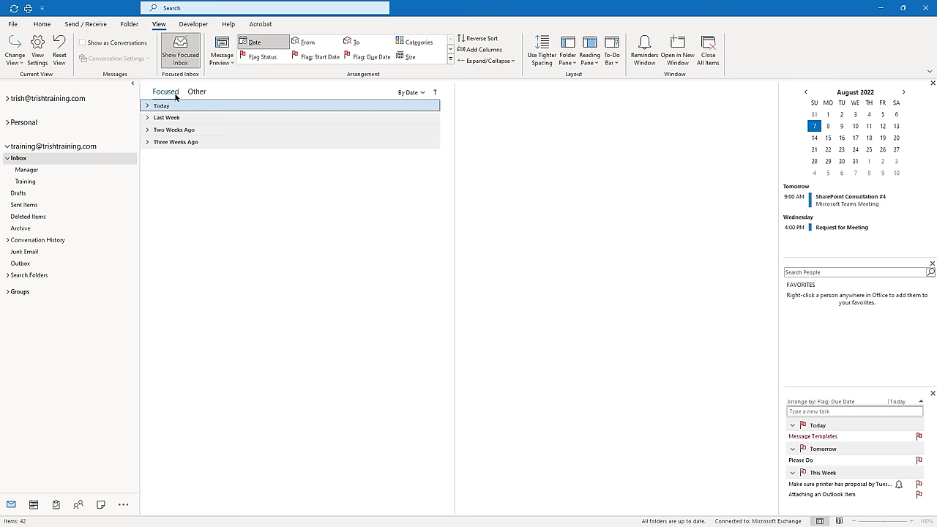
{"action": "left_click", "coordinate": [145, 106]}
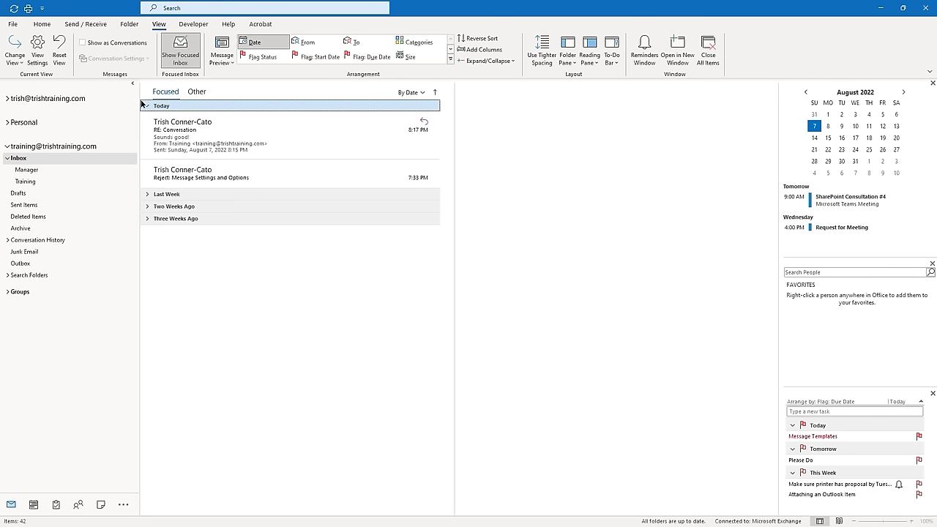
{"action": "left_click", "coordinate": [167, 143]}
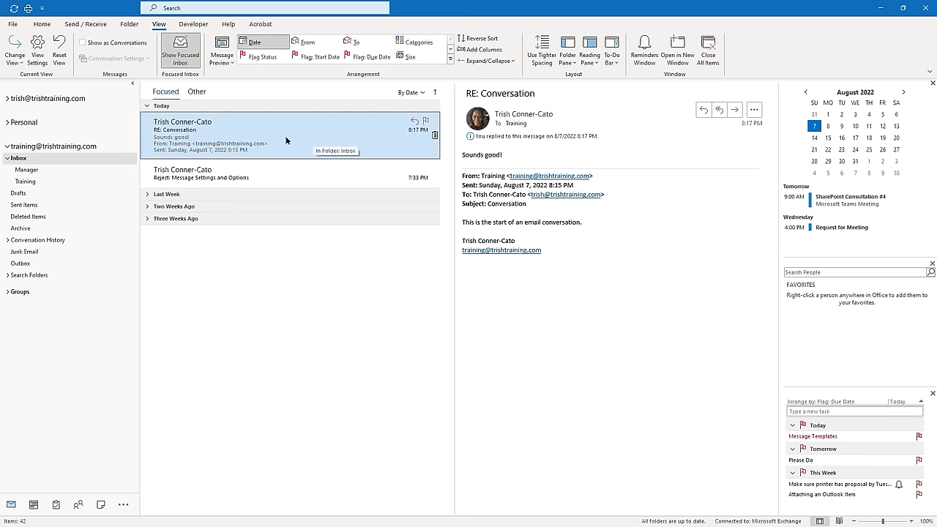
Browse the view's Frequently-used fields columns, such as Cc, and cancel without adding any.
{"action": "left_click", "coordinate": [38, 54]}
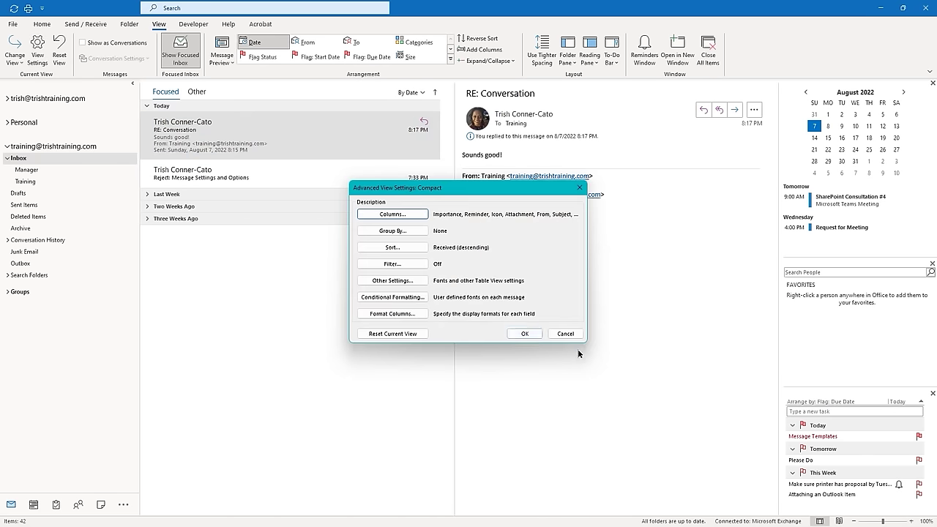
{"action": "left_click", "coordinate": [399, 215]}
{"action": "left_click", "coordinate": [399, 217]}
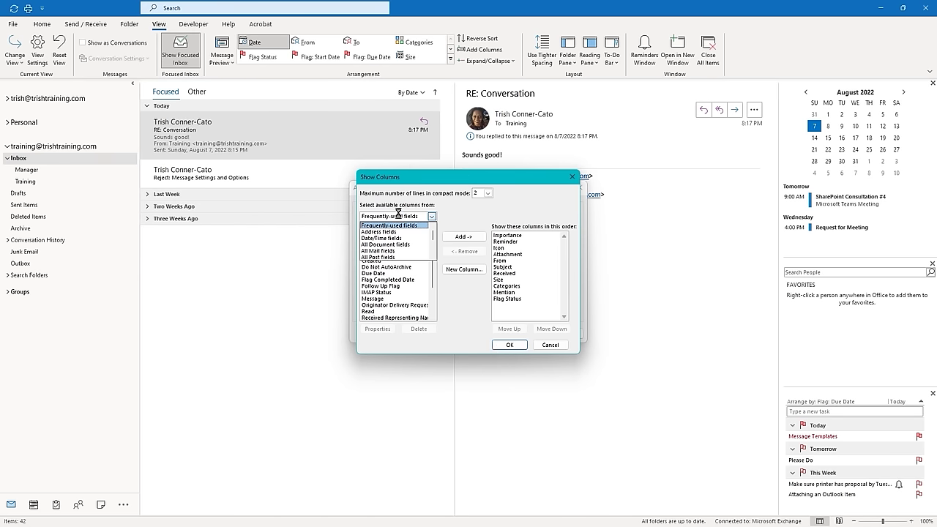
{"action": "left_click", "coordinate": [450, 314]}
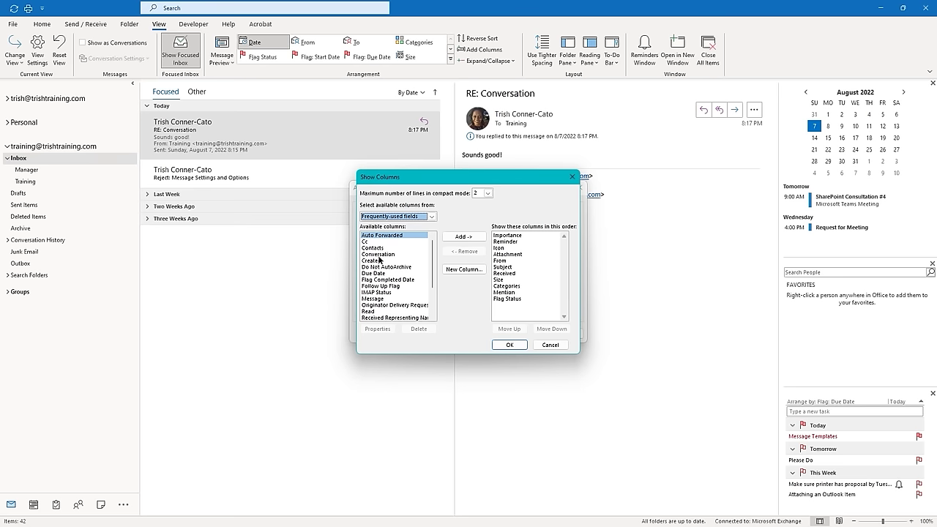
{"action": "left_click_drag", "start_coordinate": [429, 258], "coordinate": [431, 234]}
{"action": "left_click", "coordinate": [365, 242]}
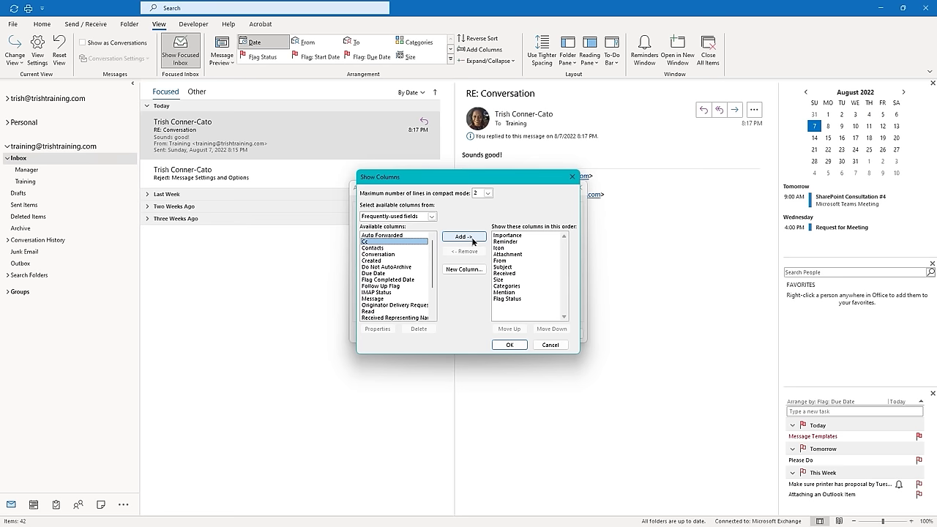
{"action": "left_click", "coordinate": [550, 345]}
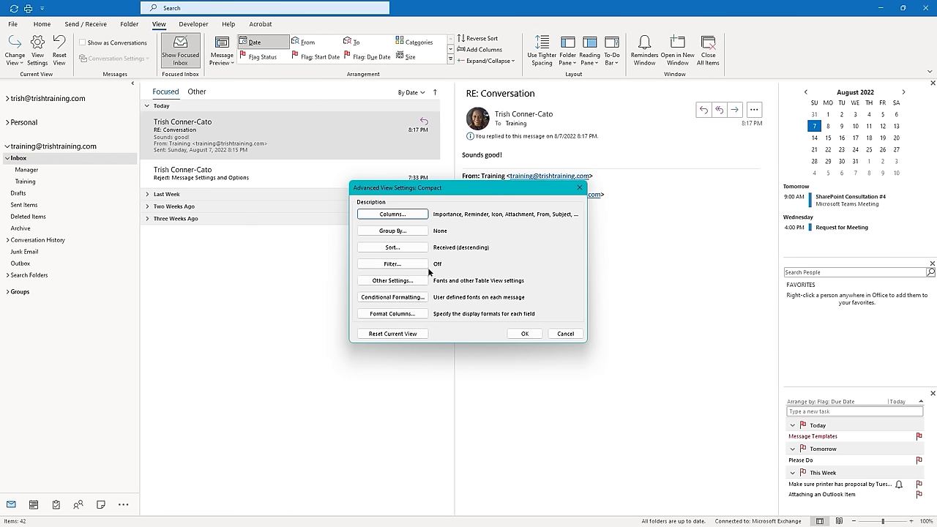
Keep the Group By expand/collapse default at all collapsed and confirm the Group By dialog.
{"action": "left_click", "coordinate": [394, 231]}
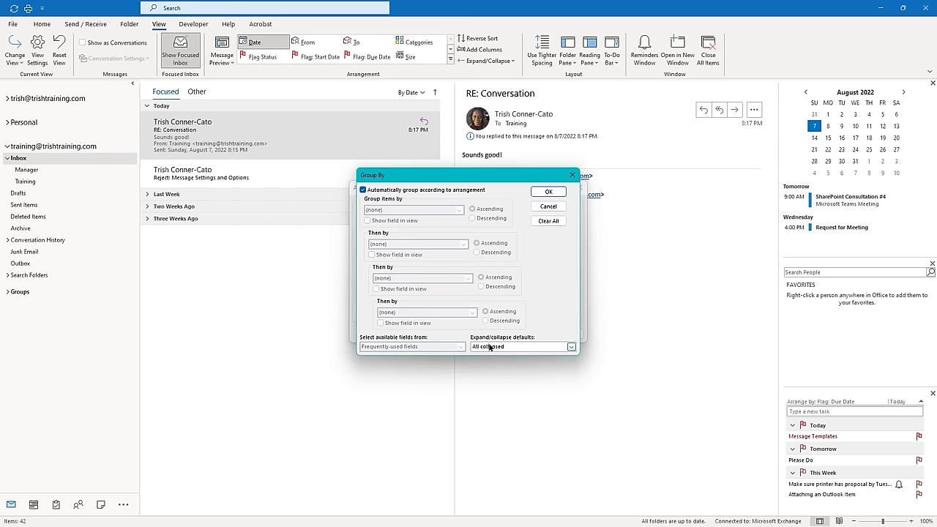
{"action": "left_click", "coordinate": [571, 347]}
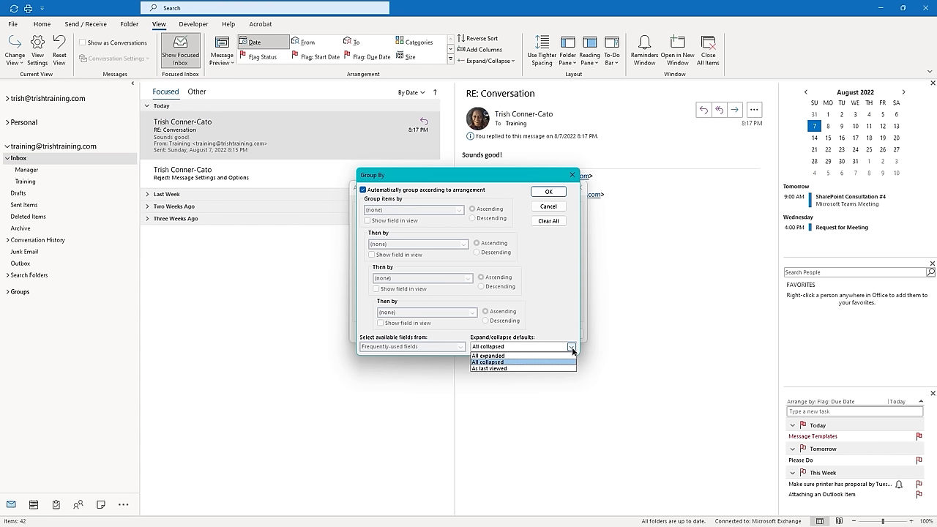
{"action": "left_click", "coordinate": [572, 348]}
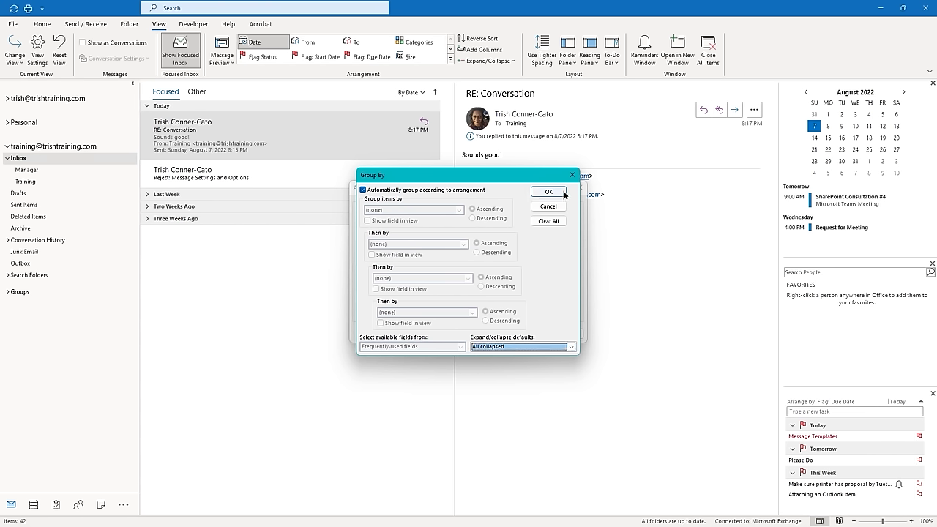
{"action": "left_click", "coordinate": [563, 206]}
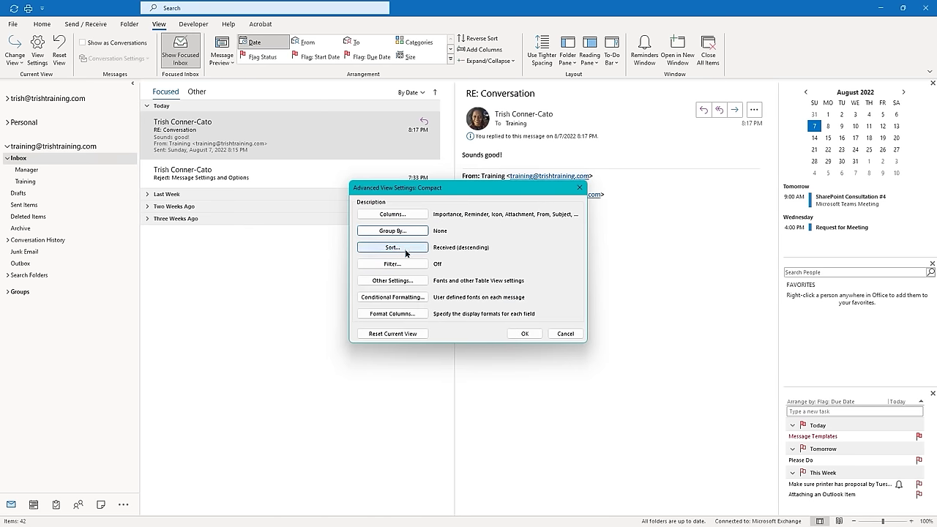
Cancel Advanced View Settings without changes, reopen them, and cancel again.
{"action": "left_click", "coordinate": [403, 250]}
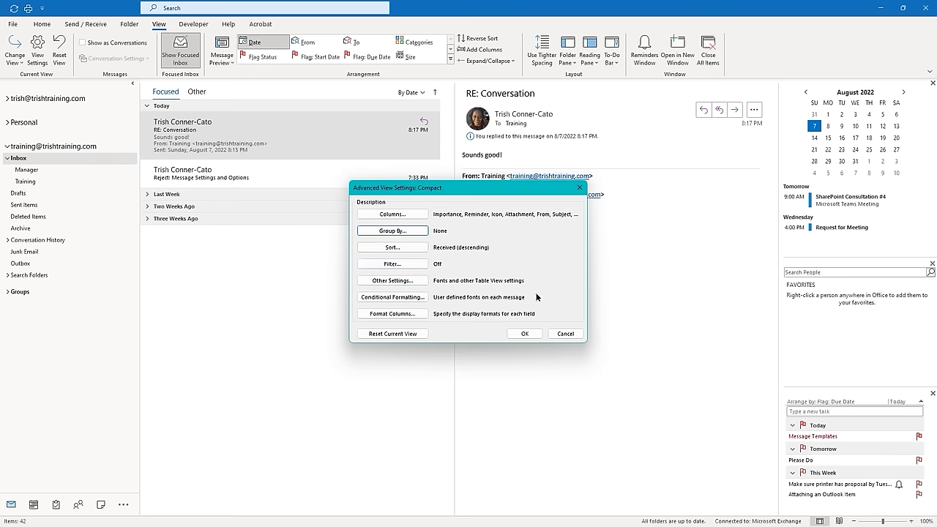
{"action": "left_click", "coordinate": [561, 337]}
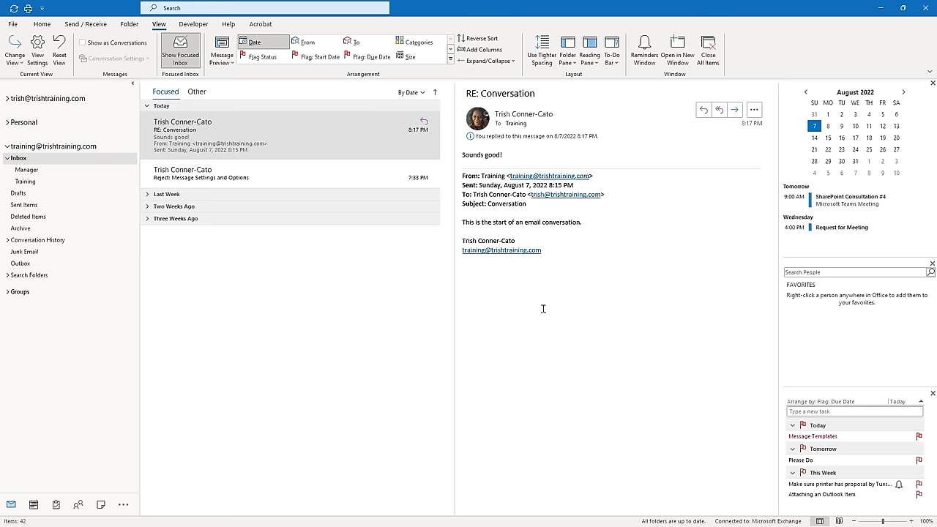
{"action": "left_click", "coordinate": [38, 59]}
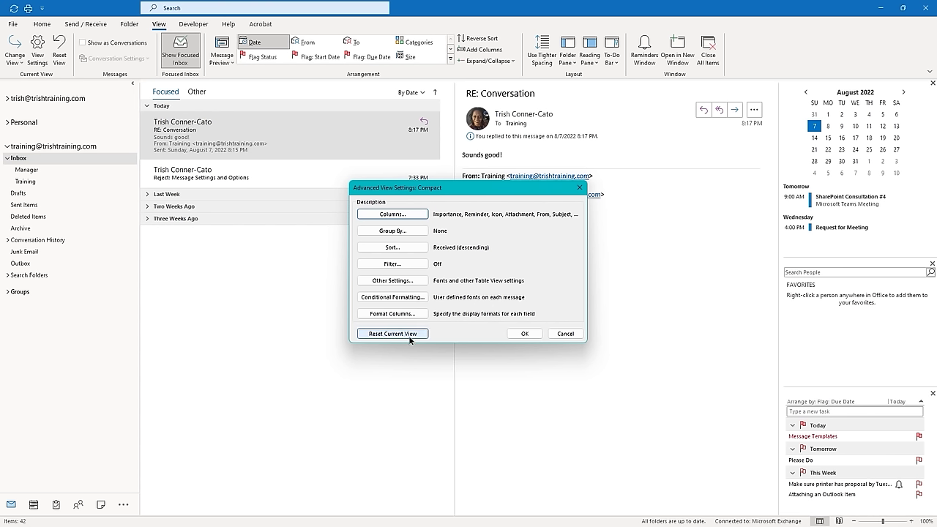
{"action": "left_click", "coordinate": [563, 334]}
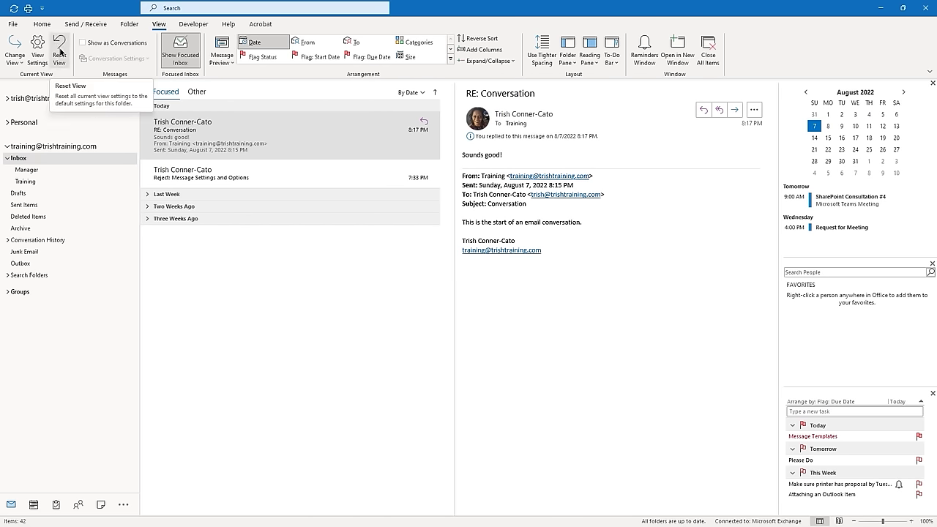
Switch the inbox to Single view, then Preview view, then back to Compact view.
{"action": "left_click", "coordinate": [21, 63]}
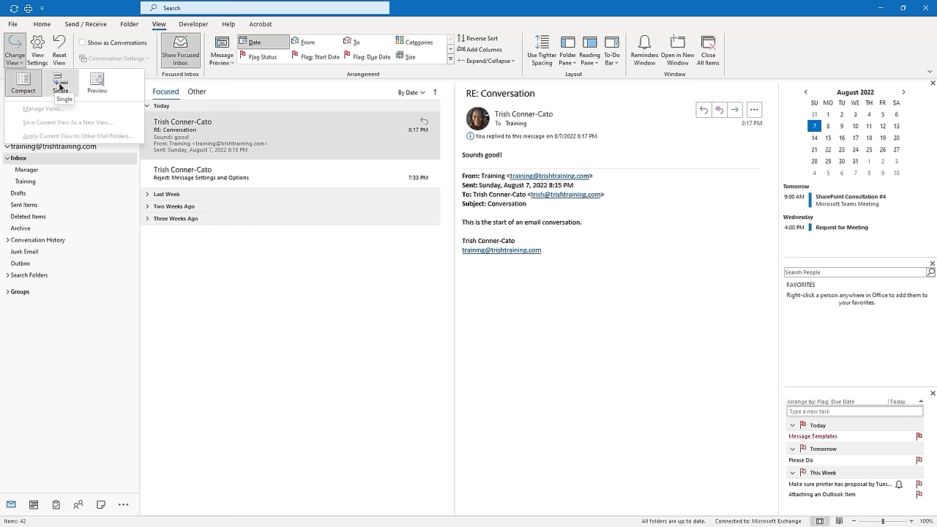
{"action": "left_click", "coordinate": [60, 86]}
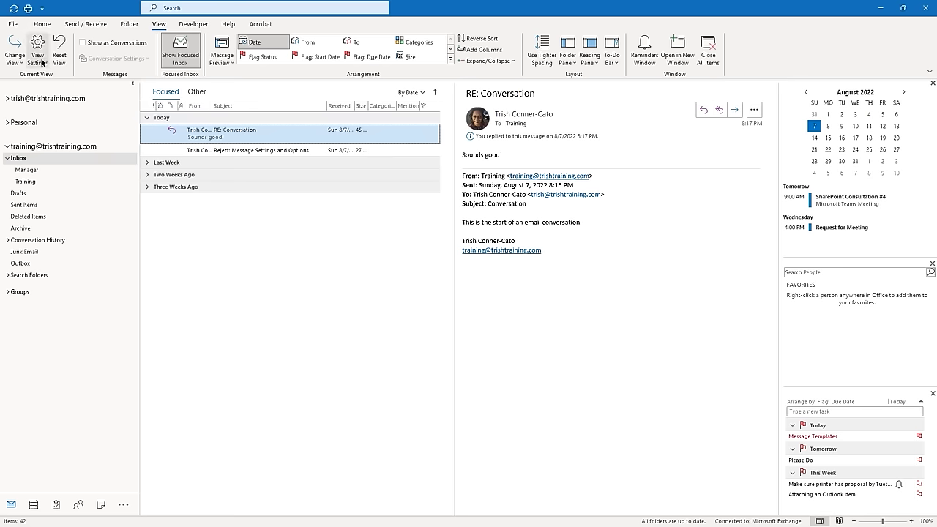
{"action": "left_click", "coordinate": [16, 55]}
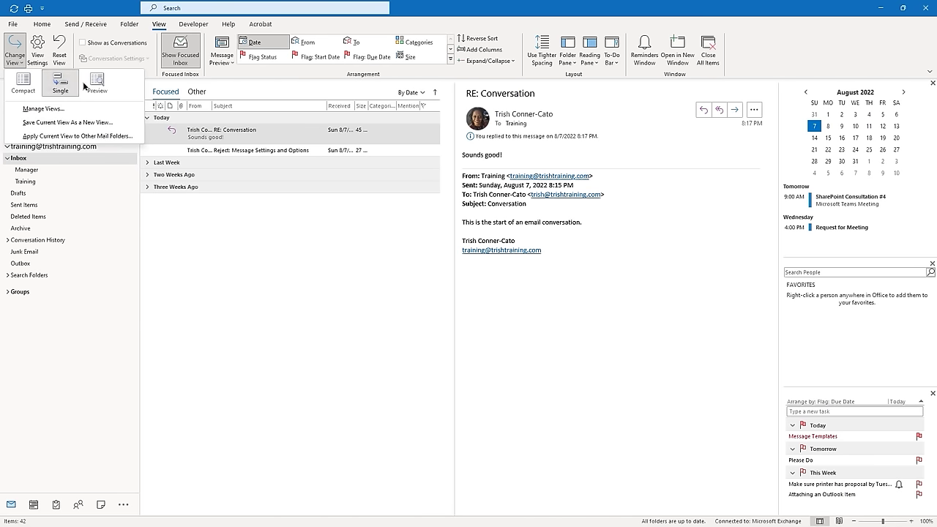
{"action": "left_click", "coordinate": [75, 85]}
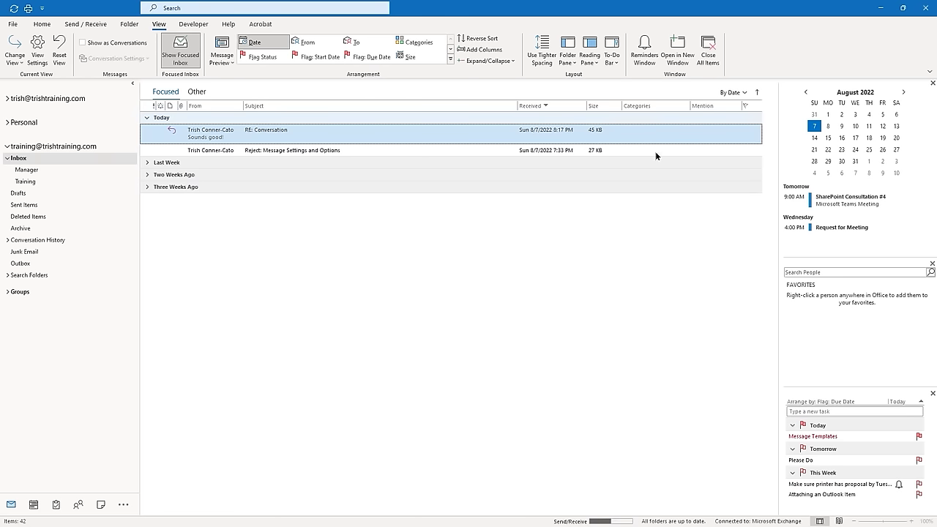
{"action": "left_click", "coordinate": [14, 65]}
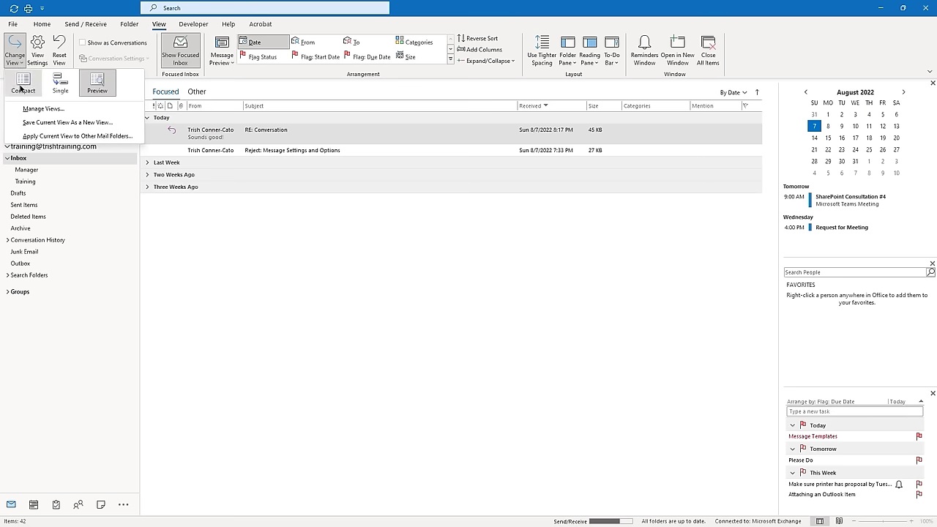
{"action": "left_click", "coordinate": [20, 87]}
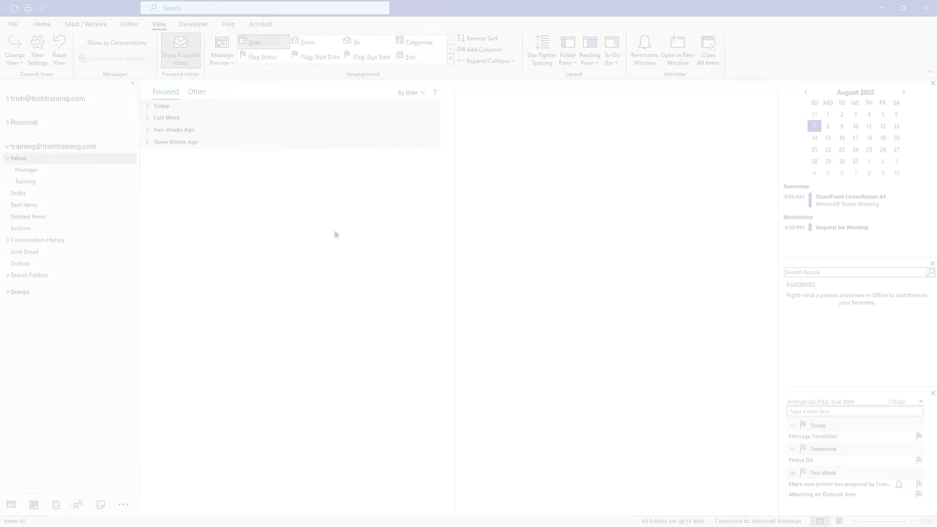
Expand the Last Week group to browse its messages.
{"action": "left_click", "coordinate": [147, 118]}
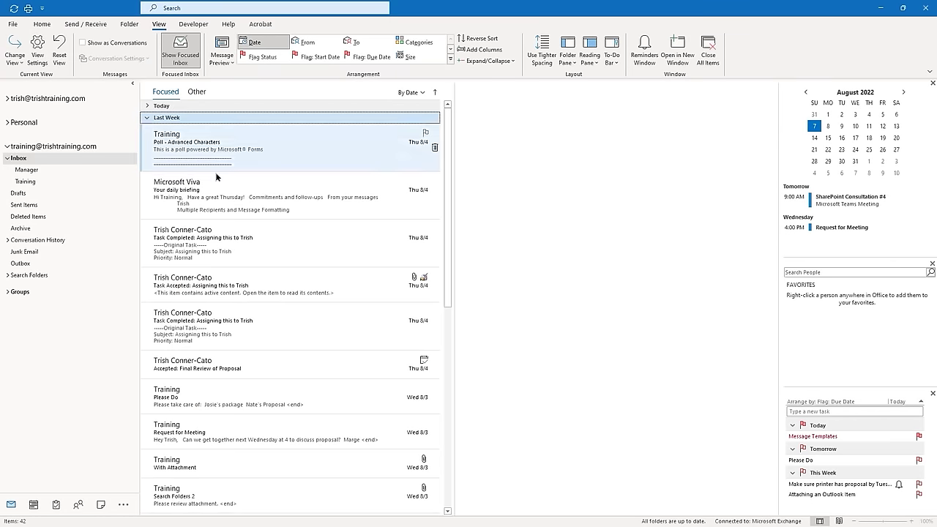
{"action": "scroll", "coordinate": [220, 176], "scroll_direction": "down", "scroll_amount": 3}
{"action": "scroll", "coordinate": [229, 183], "scroll_direction": "up", "scroll_amount": 3}
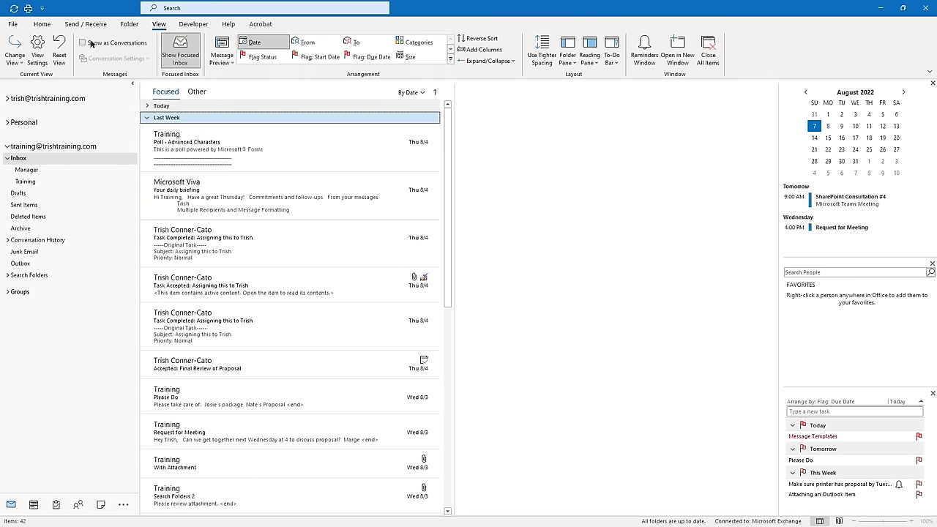
In Group By settings, turn off automatic grouping and group items by From, ascending.
{"action": "left_click", "coordinate": [37, 55]}
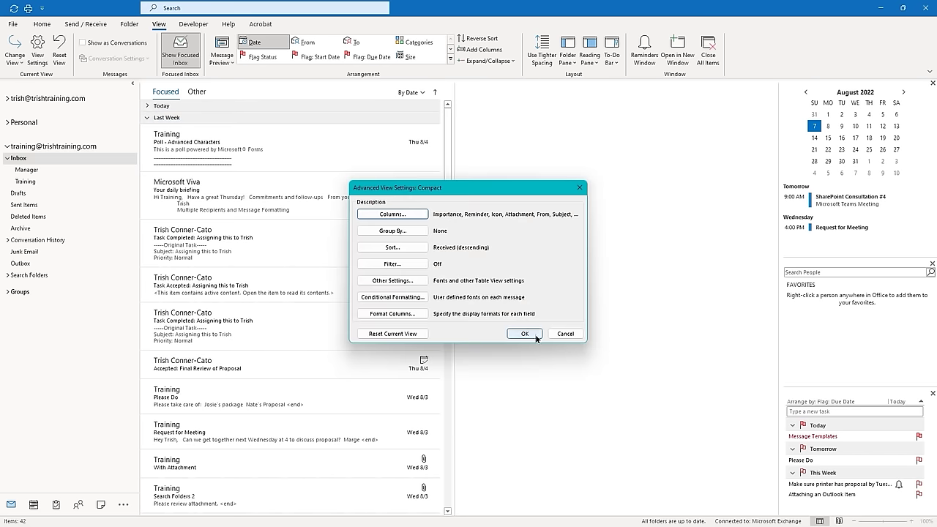
{"action": "left_click", "coordinate": [395, 231]}
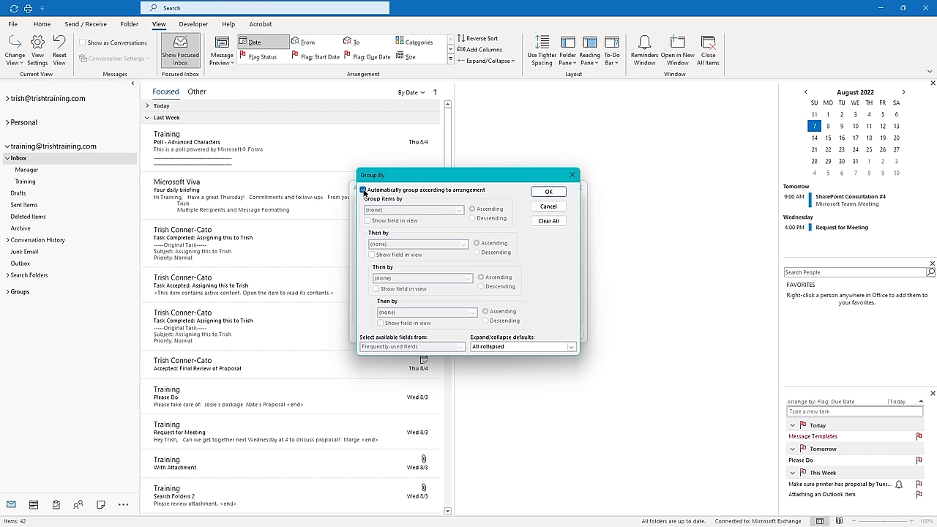
{"action": "left_click", "coordinate": [363, 190]}
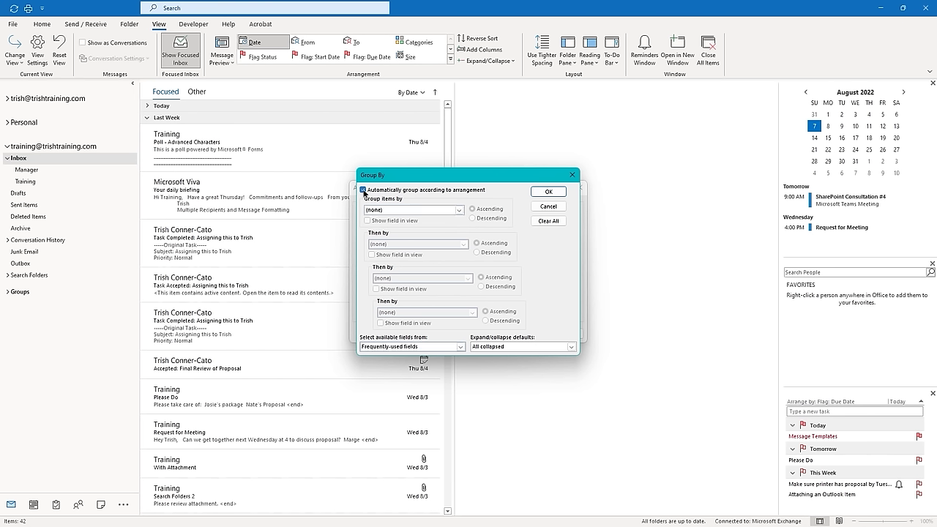
{"action": "left_click", "coordinate": [459, 211]}
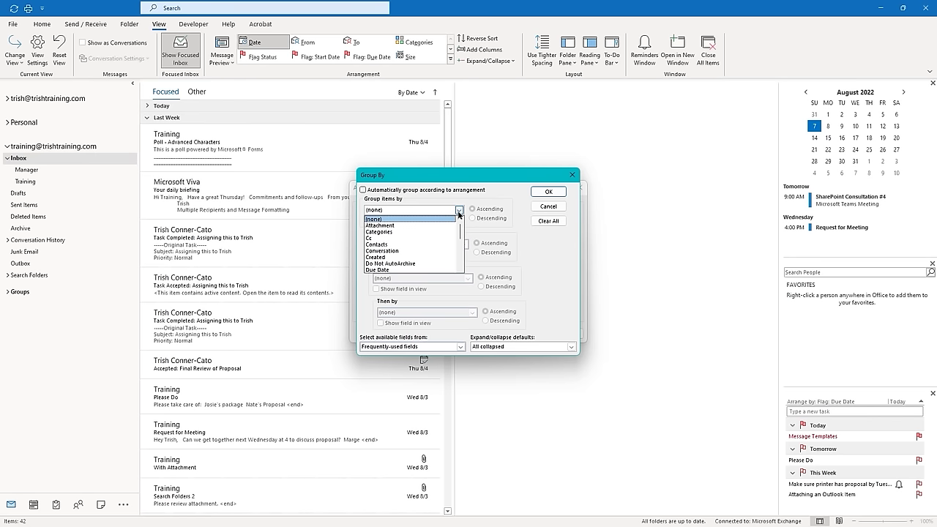
{"action": "scroll", "coordinate": [436, 241], "scroll_direction": "down", "scroll_amount": 2}
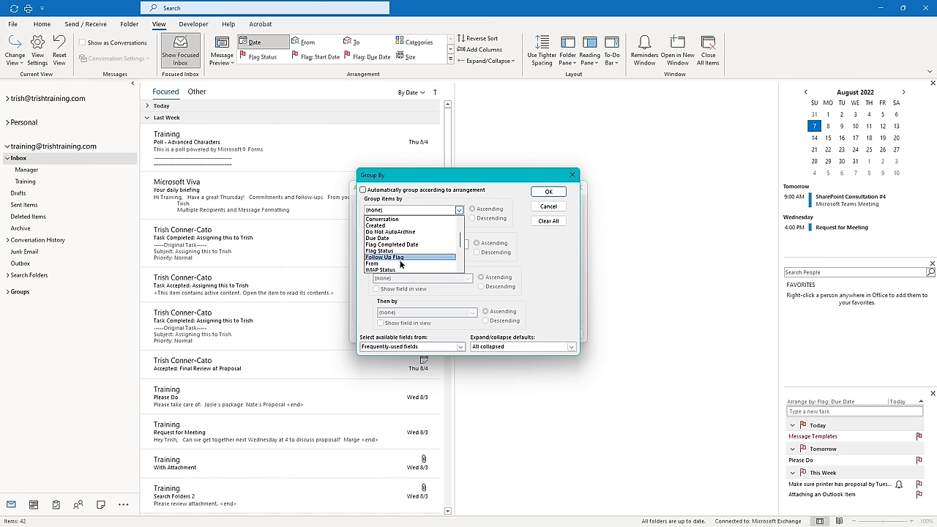
{"action": "left_click", "coordinate": [392, 265]}
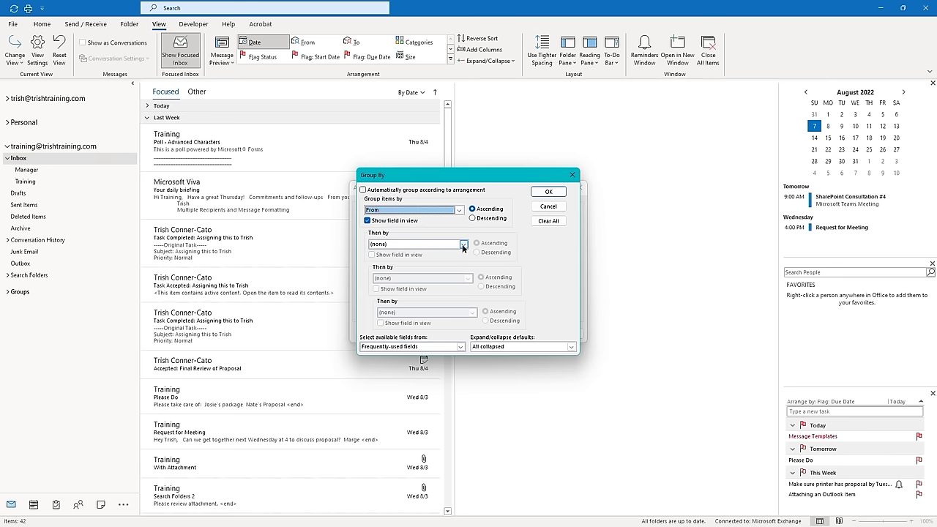
Add Received, descending, as the second grouping level and apply it to the inbox.
{"action": "left_click", "coordinate": [463, 245]}
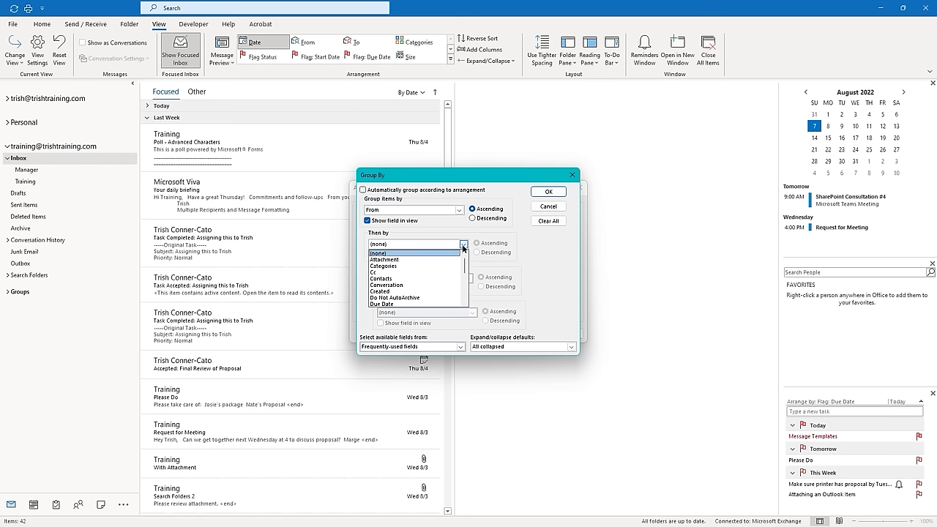
{"action": "scroll", "coordinate": [435, 278], "scroll_direction": "down", "scroll_amount": 2}
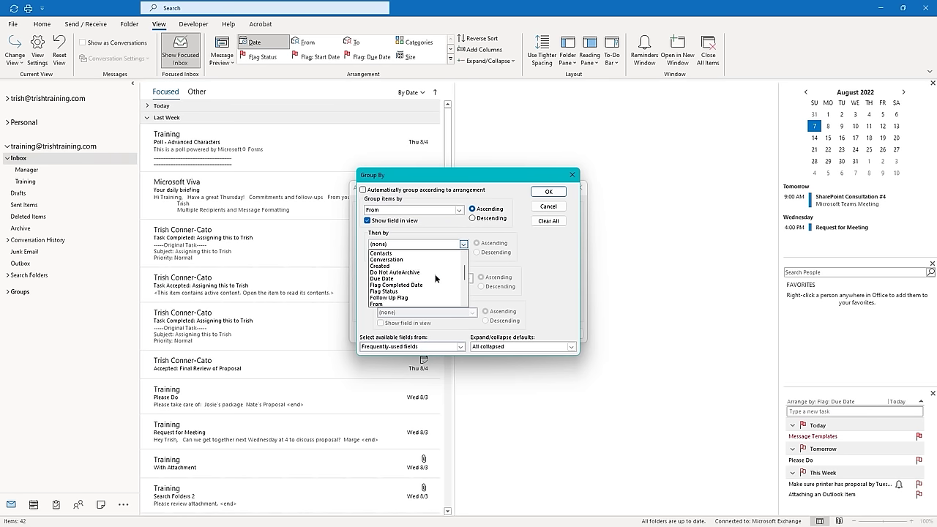
{"action": "scroll", "coordinate": [435, 278], "scroll_direction": "down", "scroll_amount": 3}
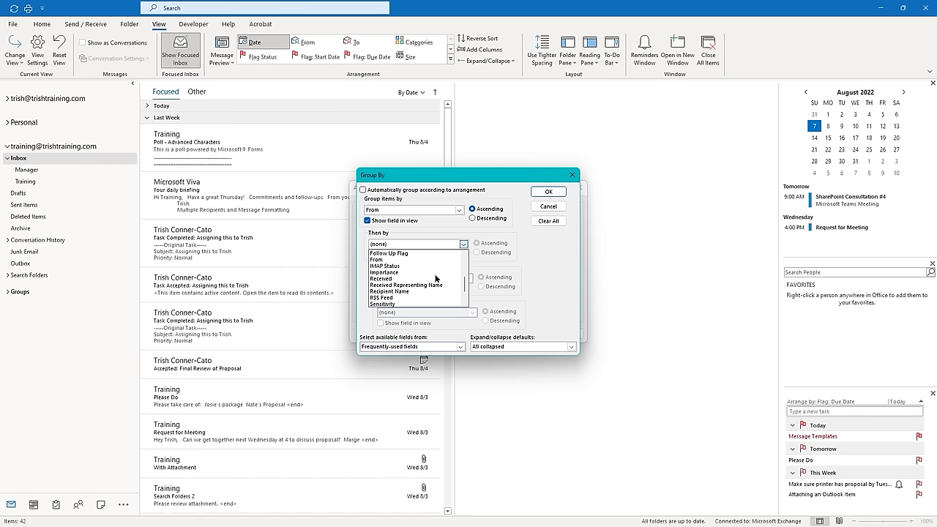
{"action": "left_click", "coordinate": [390, 279]}
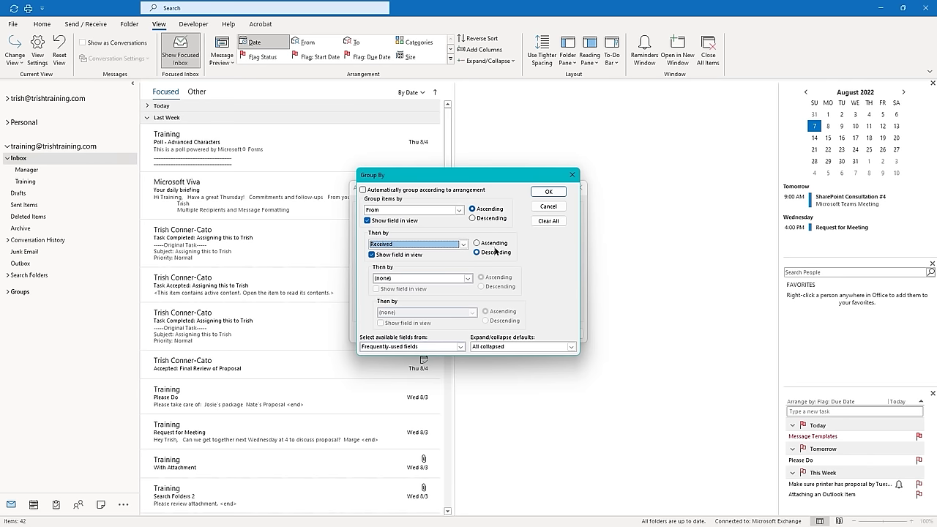
{"action": "left_click", "coordinate": [547, 192]}
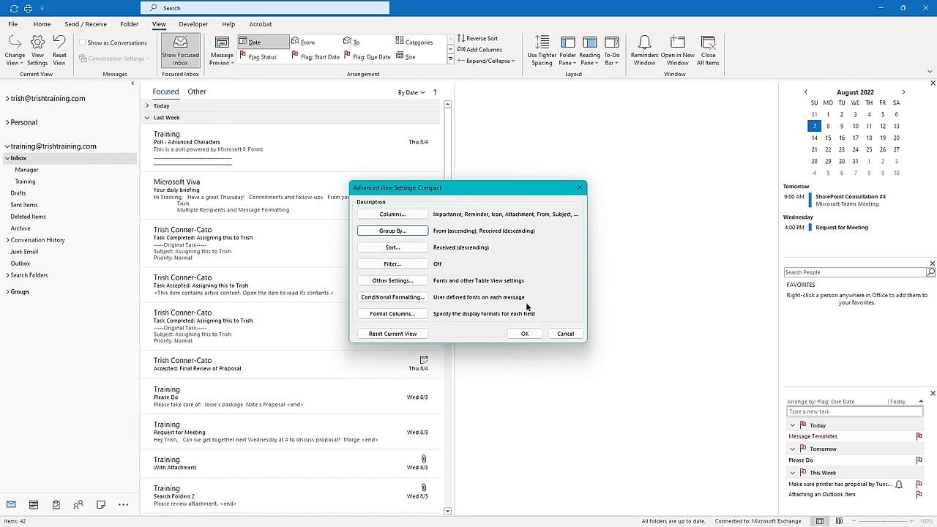
{"action": "left_click", "coordinate": [526, 333]}
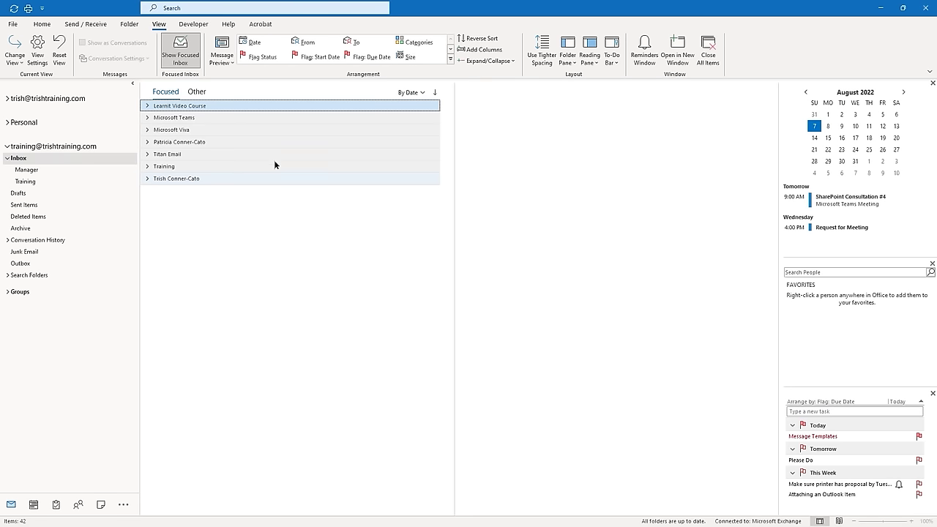
Expand and browse the Learnit Video Course, Microsoft Teams, Microsoft Viva, Titan Email and Training groups.
{"action": "left_click", "coordinate": [147, 106]}
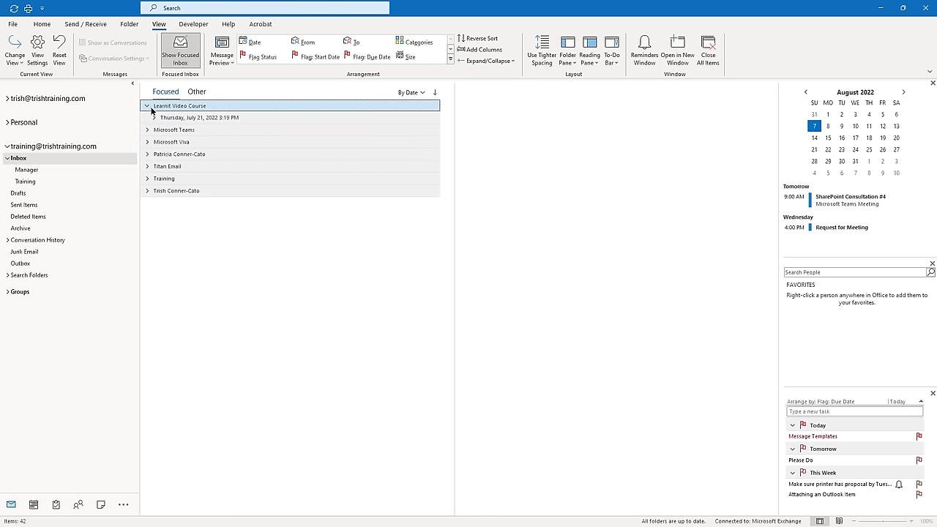
{"action": "left_click", "coordinate": [153, 118]}
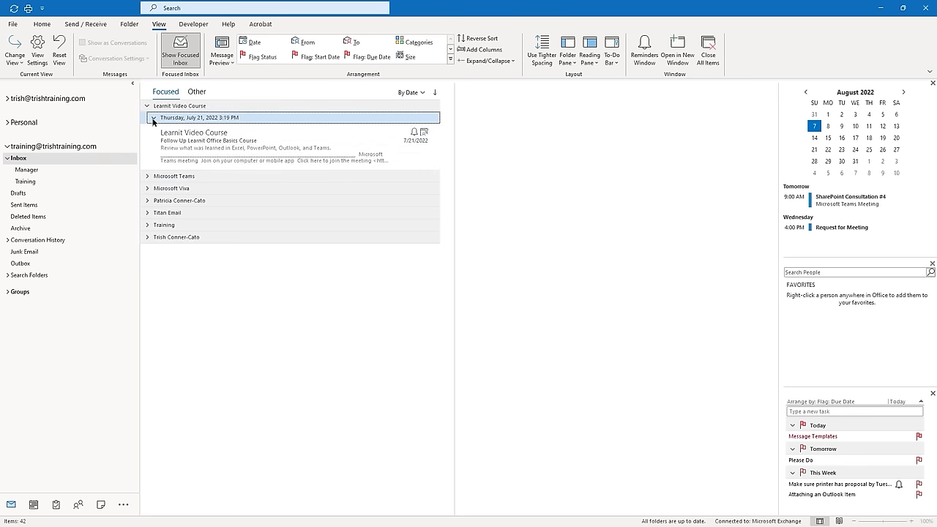
{"action": "left_click", "coordinate": [153, 118]}
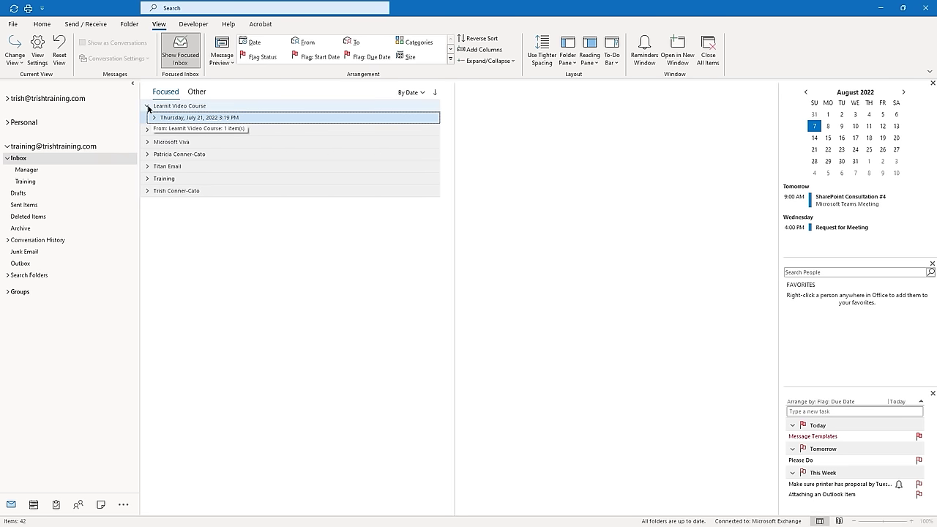
{"action": "left_click", "coordinate": [147, 106]}
{"action": "left_click", "coordinate": [148, 118]}
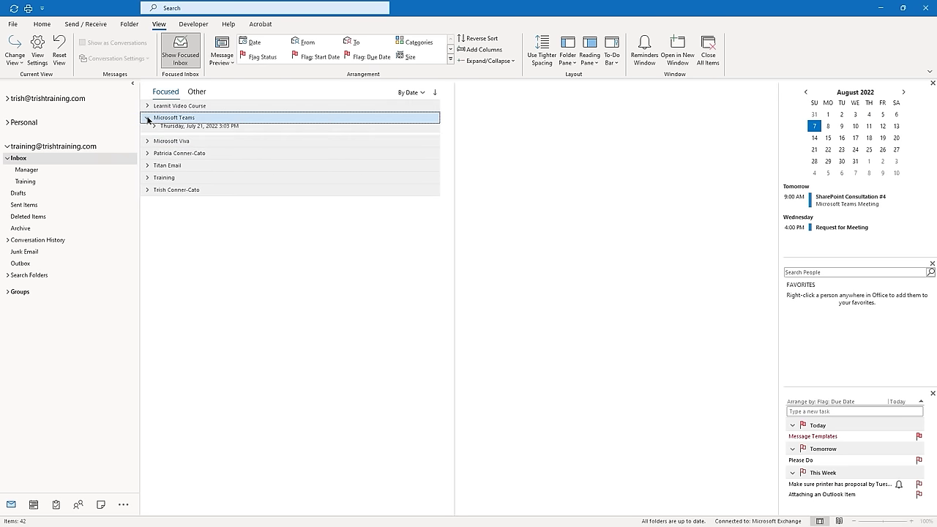
{"action": "left_click", "coordinate": [147, 141]}
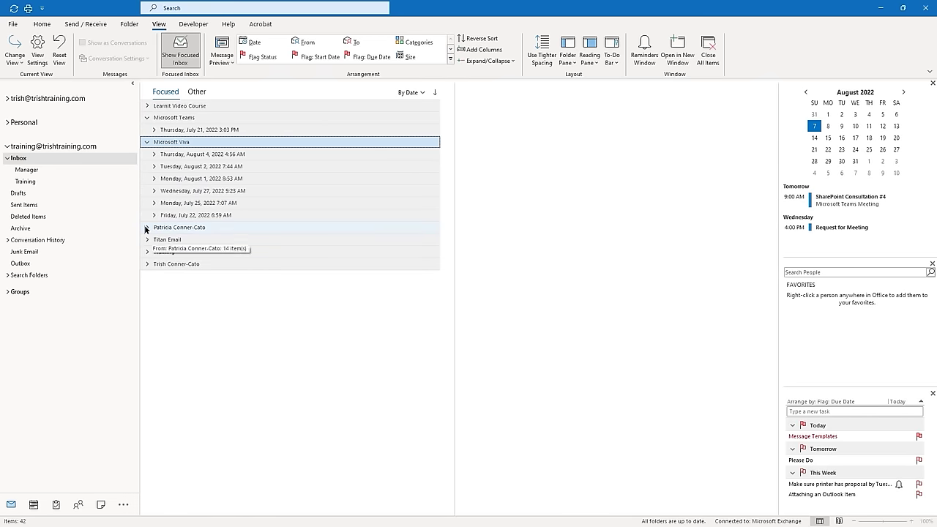
{"action": "left_click", "coordinate": [146, 227]}
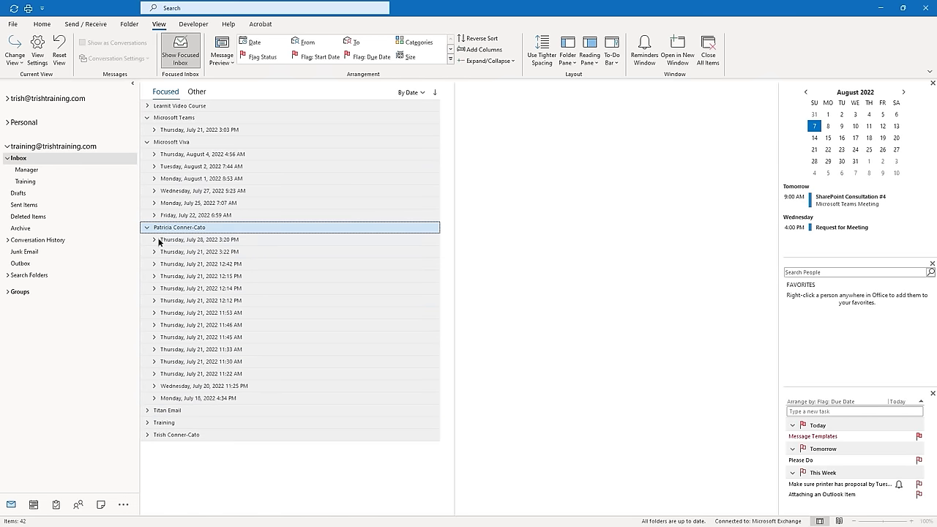
{"action": "left_click", "coordinate": [148, 411]}
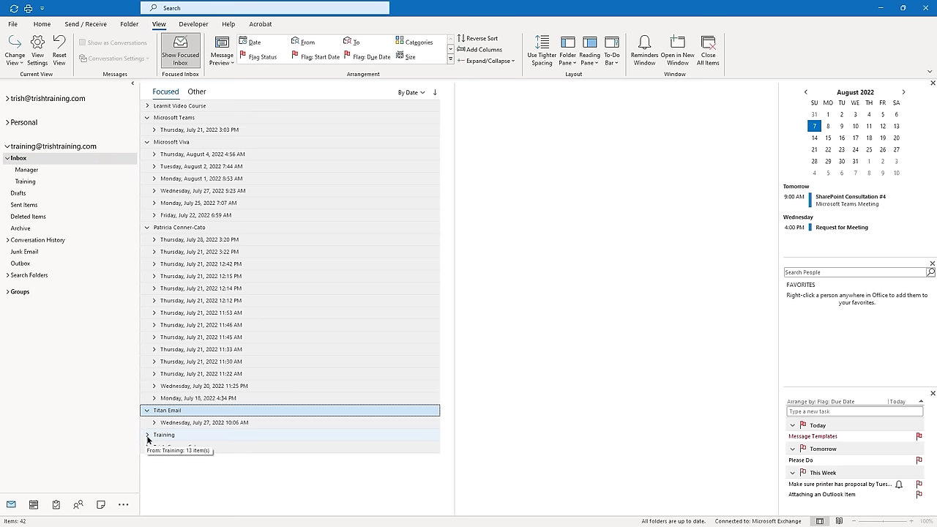
{"action": "left_click", "coordinate": [148, 437]}
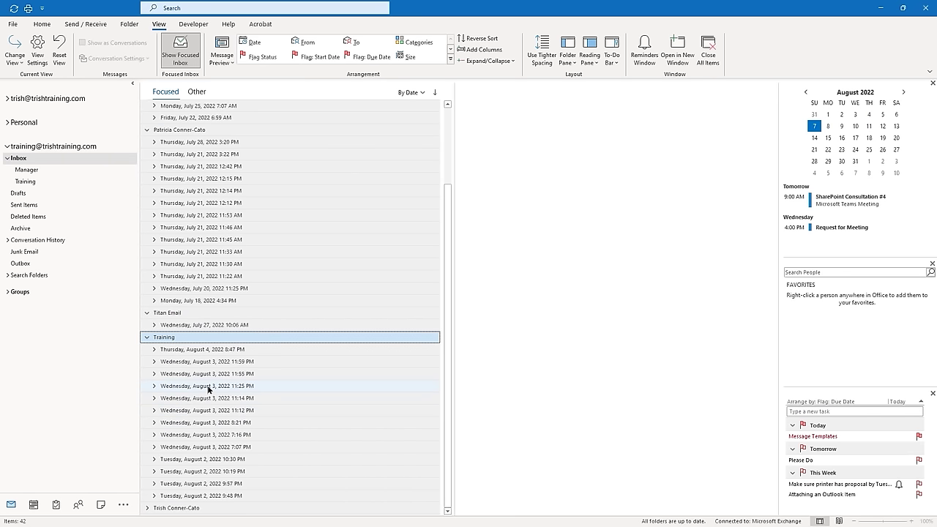
Collapse every sender group using Collapse All Groups from a group header.
{"action": "scroll", "coordinate": [212, 384], "scroll_direction": "up", "scroll_amount": 3}
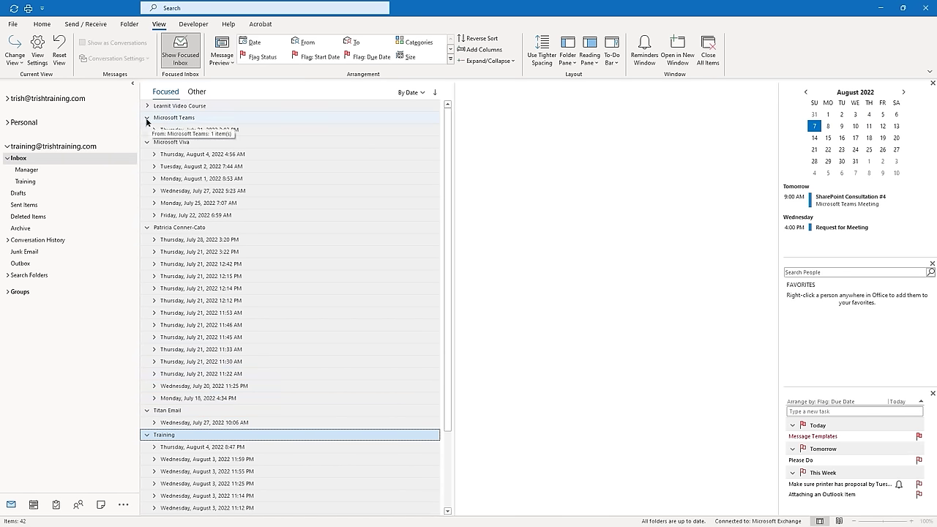
{"action": "right_click", "coordinate": [148, 109]}
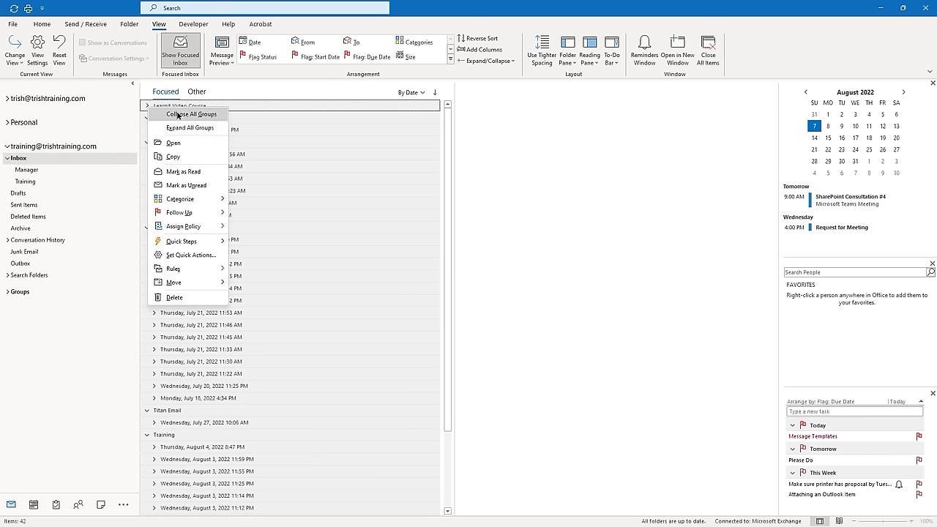
{"action": "left_click", "coordinate": [178, 116]}
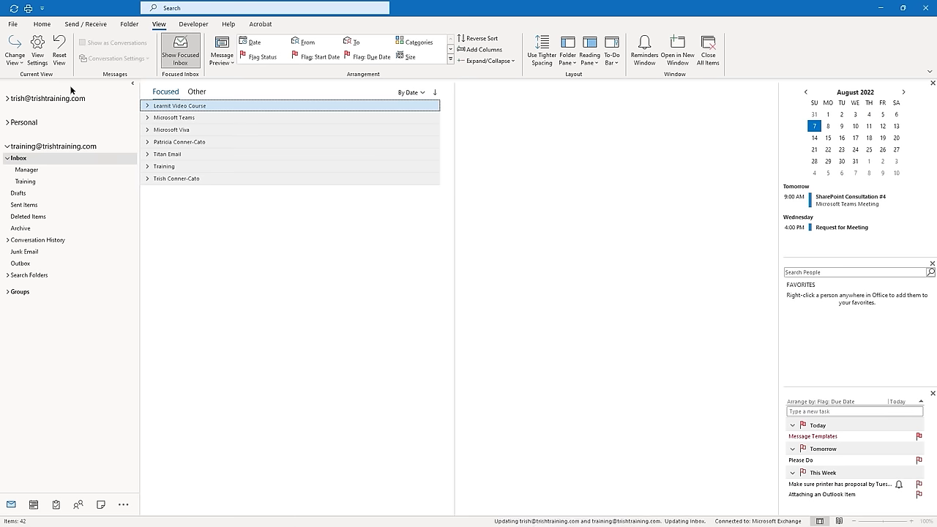
Reset the Compact view to its defaults and collapse the Today and Last Week groups.
{"action": "left_click", "coordinate": [58, 50]}
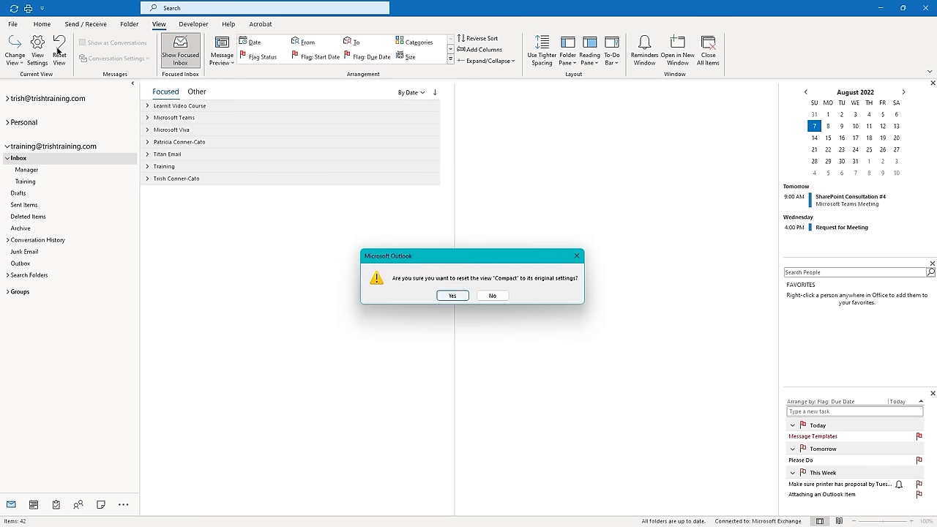
{"action": "left_click", "coordinate": [453, 296]}
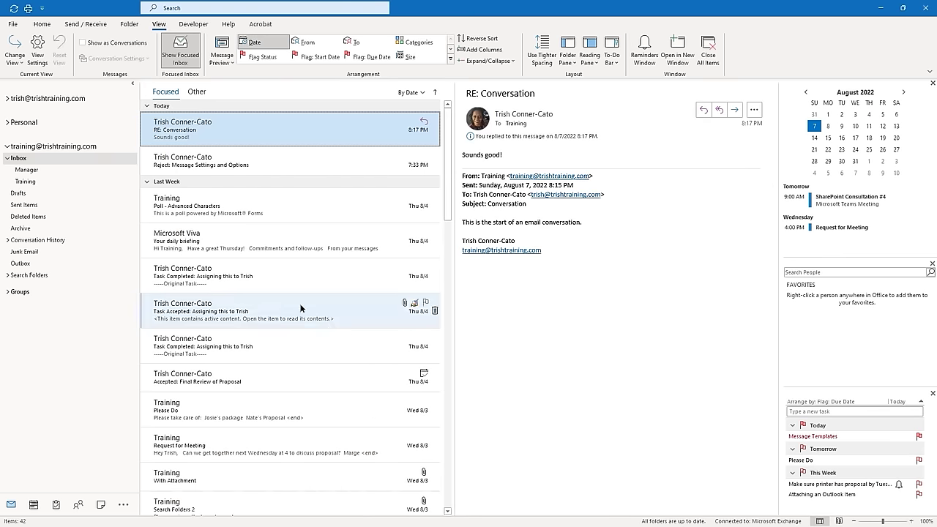
{"action": "left_click", "coordinate": [148, 105]}
{"action": "left_click", "coordinate": [147, 117]}
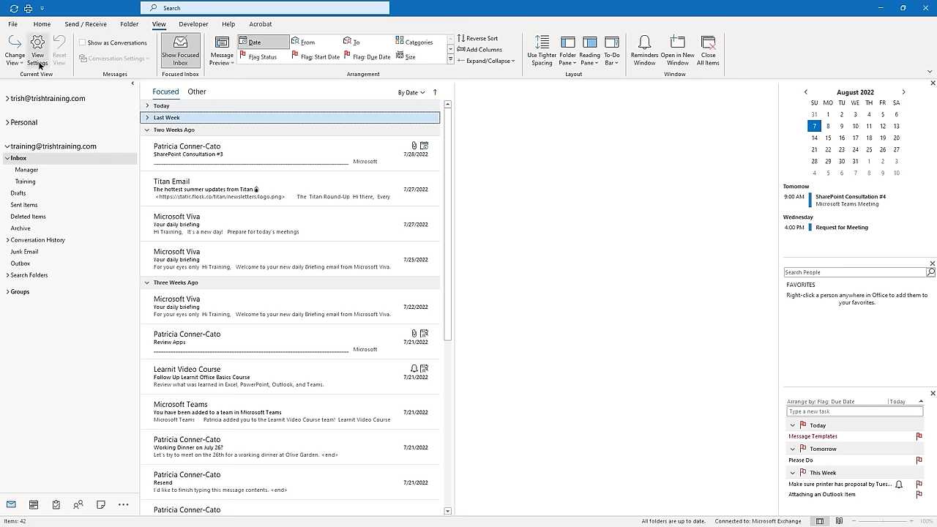
Collapse all date groups, then sort the inbox by From, ascending, in View Settings.
{"action": "right_click", "coordinate": [165, 107]}
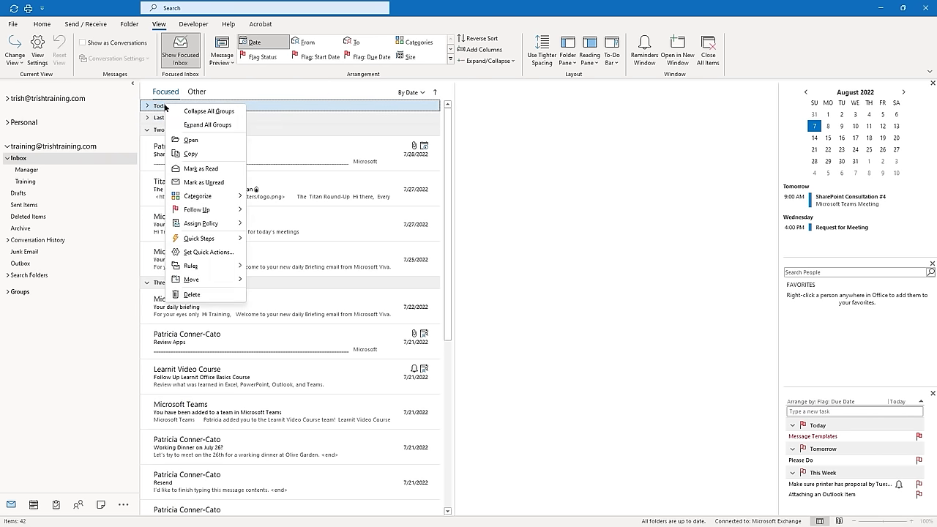
{"action": "left_click", "coordinate": [203, 110]}
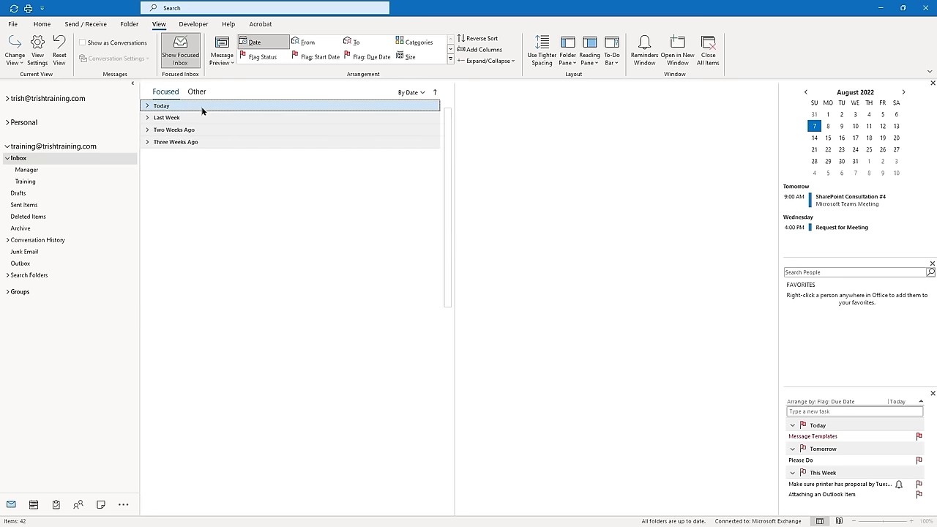
{"action": "left_click", "coordinate": [38, 59]}
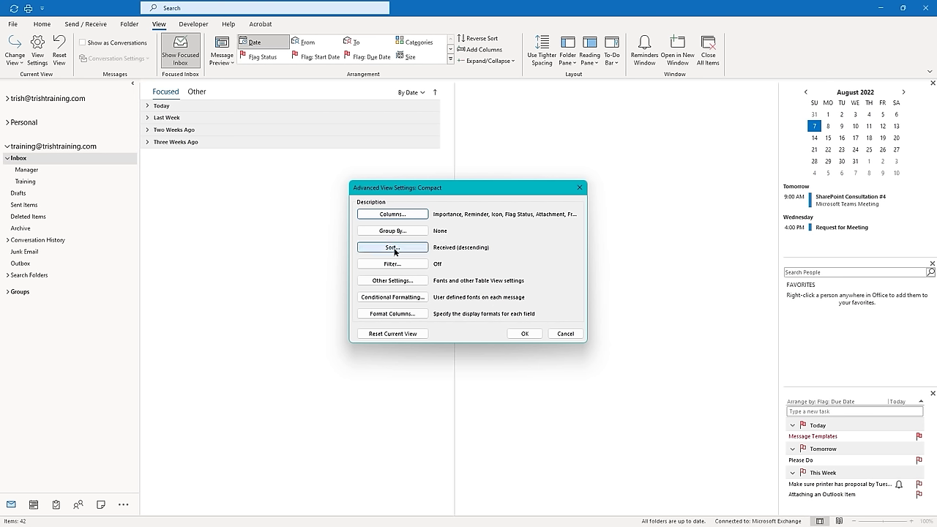
{"action": "left_click", "coordinate": [393, 249]}
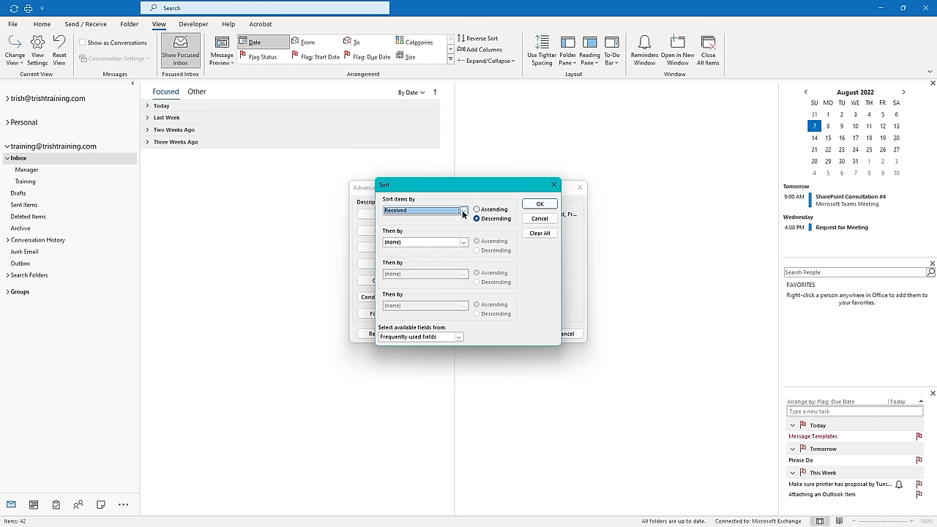
{"action": "left_click", "coordinate": [463, 211]}
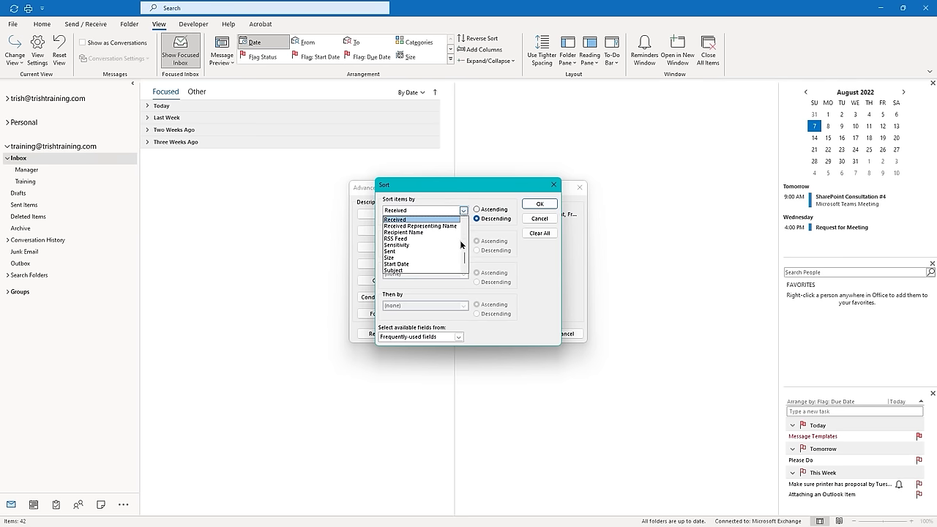
{"action": "scroll", "coordinate": [462, 244], "scroll_direction": "up", "scroll_amount": 8}
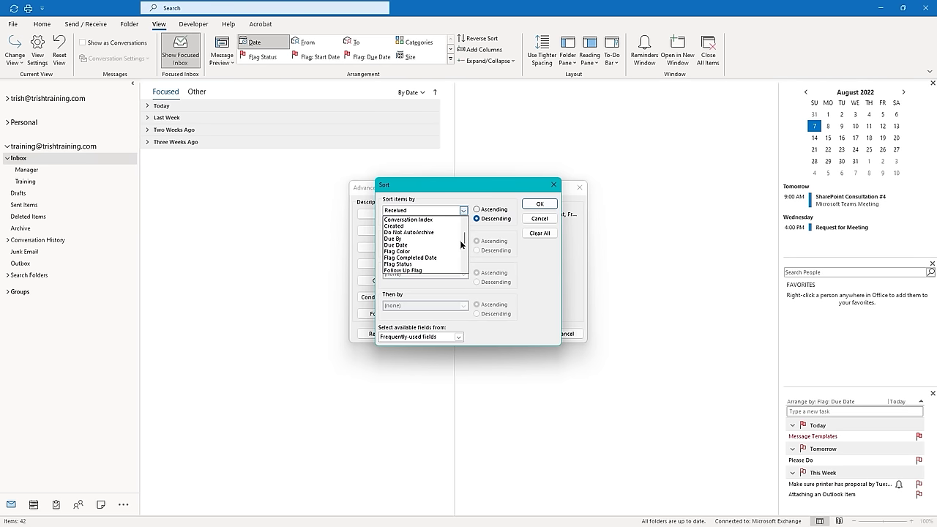
{"action": "scroll", "coordinate": [462, 245], "scroll_direction": "up", "scroll_amount": 2}
{"action": "scroll", "coordinate": [462, 245], "scroll_direction": "down", "scroll_amount": 3}
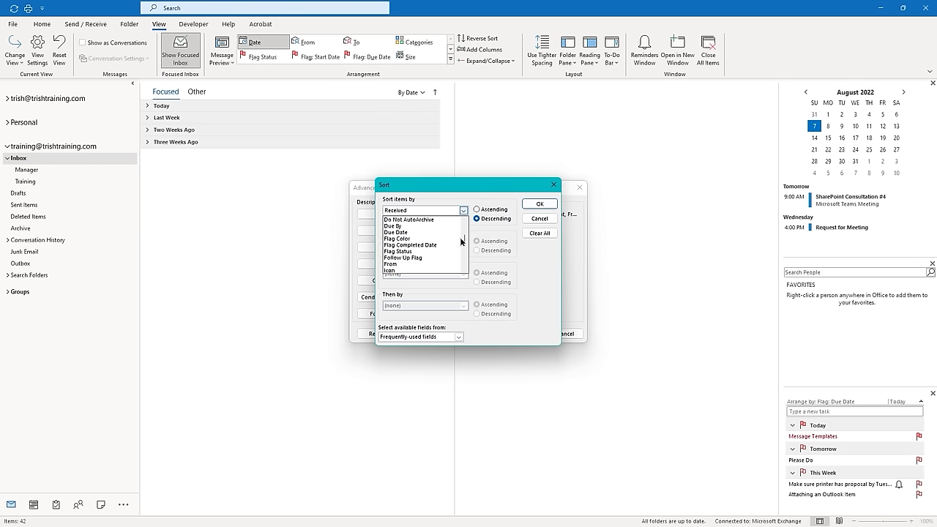
{"action": "left_click", "coordinate": [412, 258]}
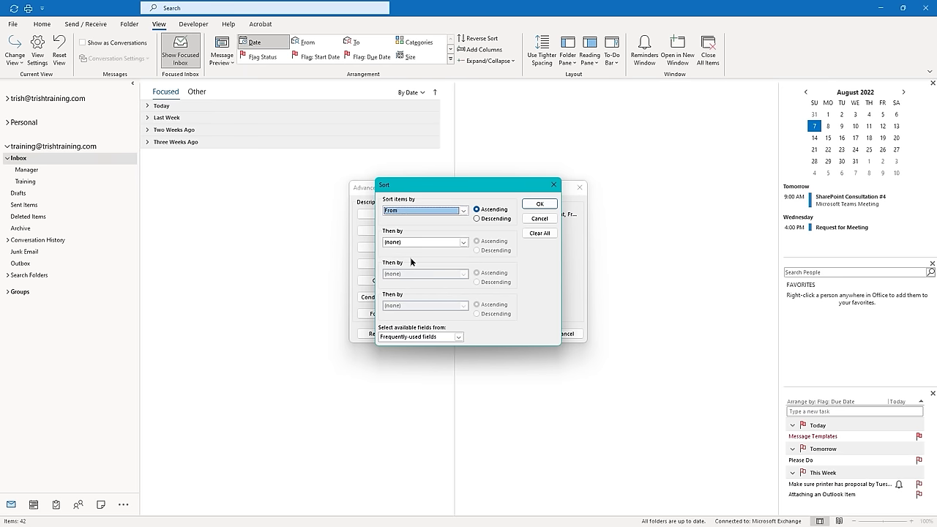
{"action": "left_click", "coordinate": [539, 204]}
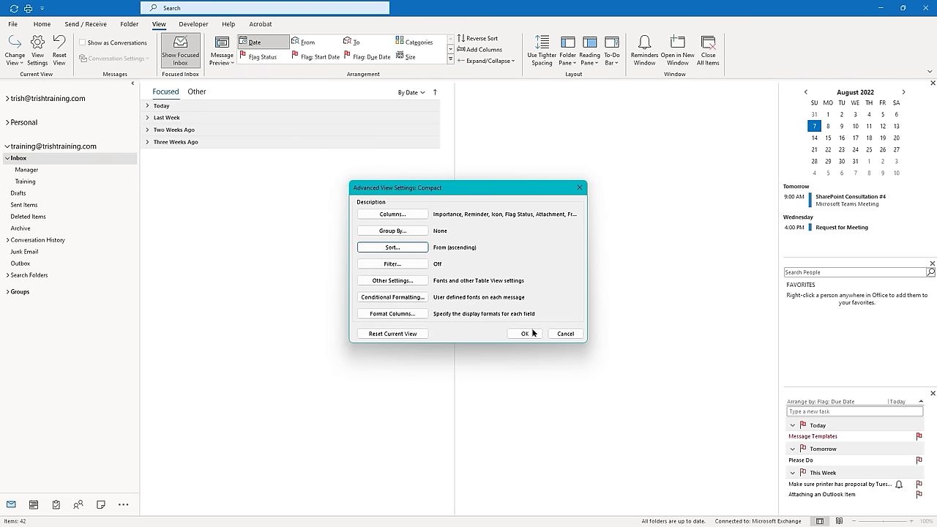
{"action": "left_click", "coordinate": [524, 333]}
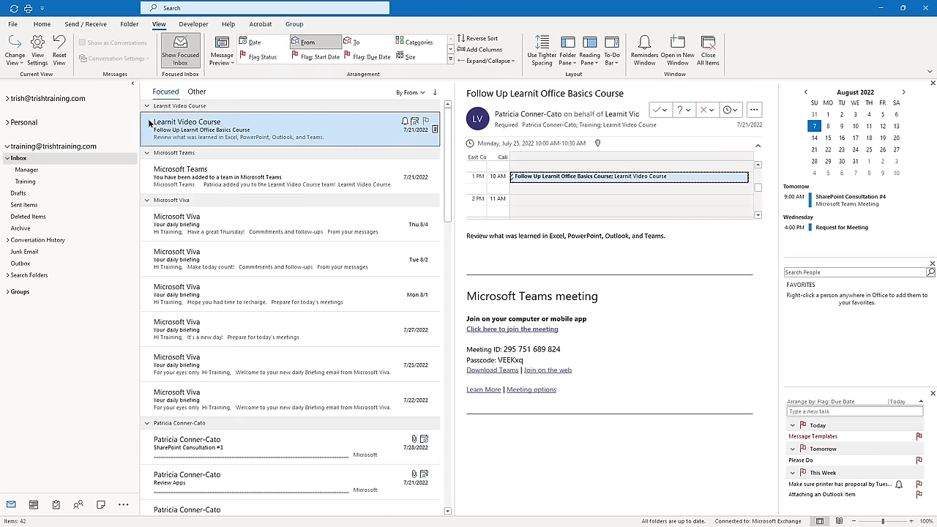
Collapse the Learnit Video Course through Training sender groups, then apply Collapse All Groups.
{"action": "left_click", "coordinate": [146, 106]}
{"action": "left_click", "coordinate": [146, 118]}
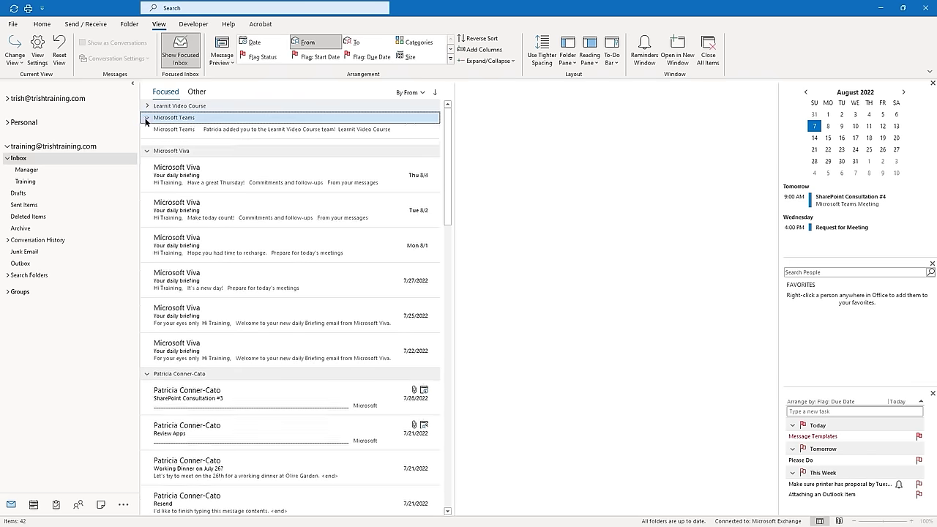
{"action": "left_click", "coordinate": [148, 131]}
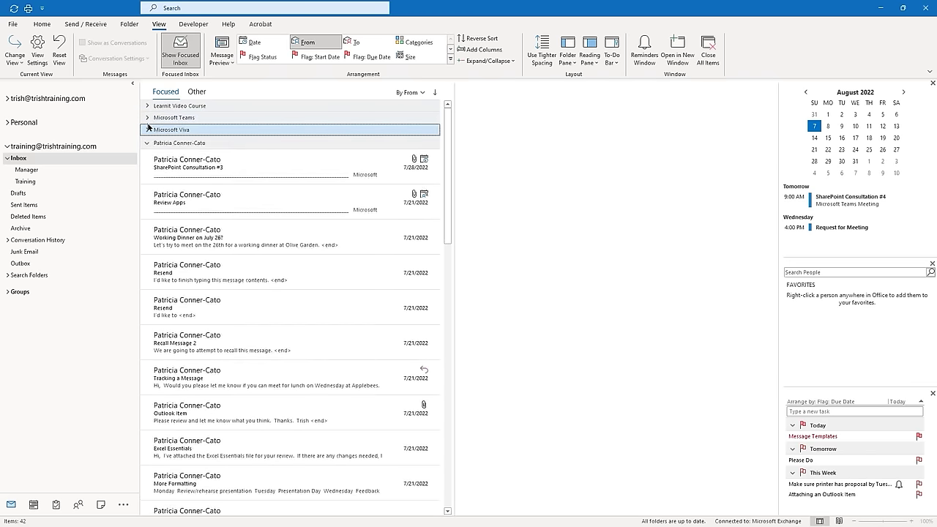
{"action": "left_click", "coordinate": [146, 142]}
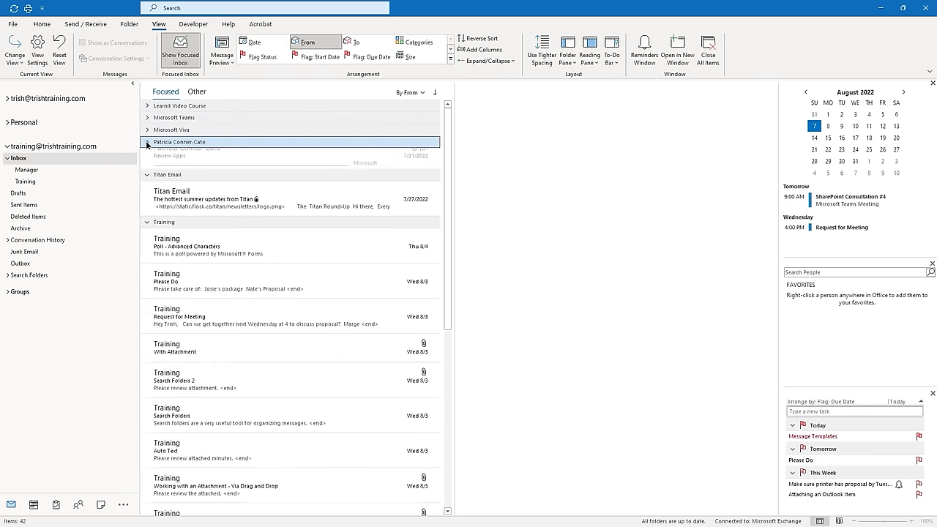
{"action": "left_click", "coordinate": [148, 155]}
{"action": "left_click", "coordinate": [147, 167]}
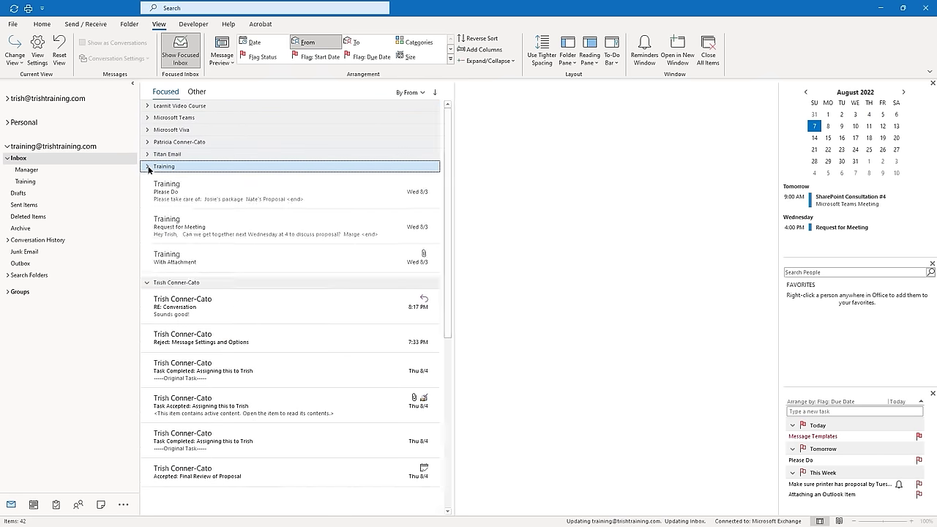
{"action": "left_click", "coordinate": [150, 107]}
{"action": "right_click", "coordinate": [150, 107]}
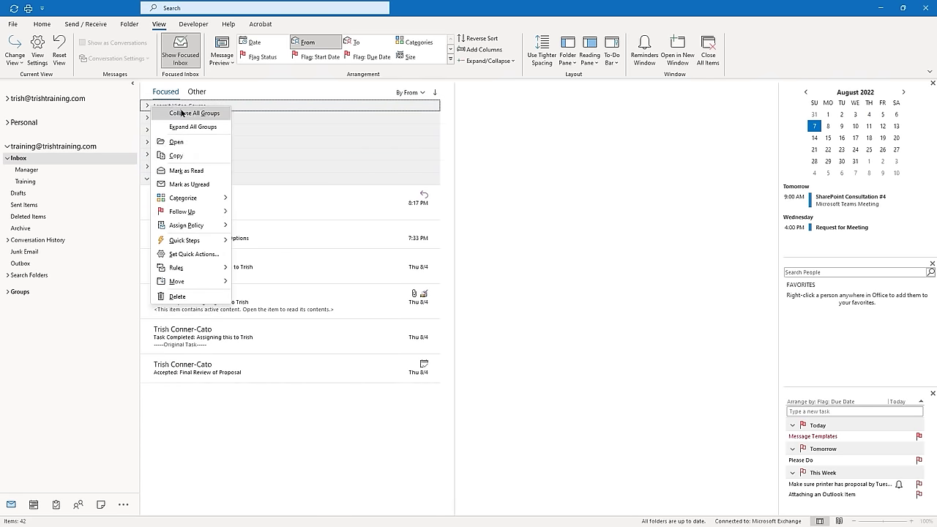
{"action": "left_click", "coordinate": [179, 113]}
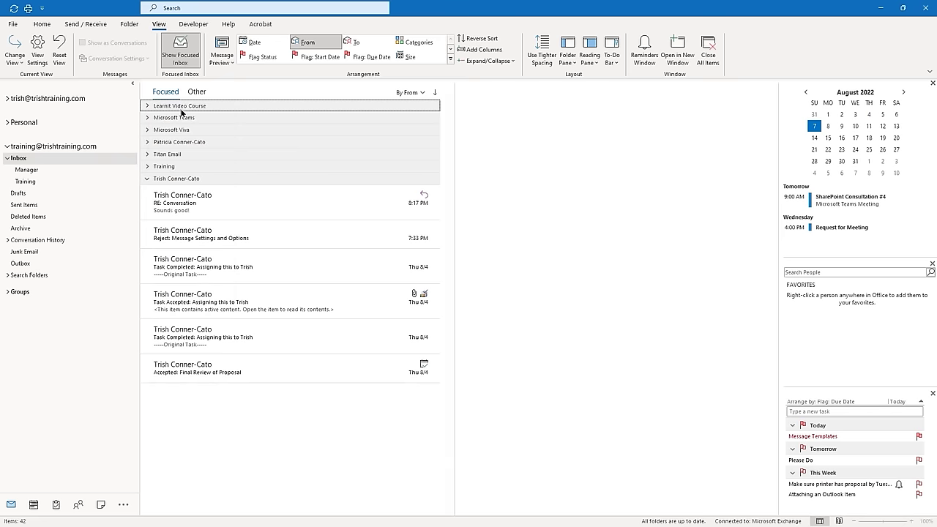
Sort the inbox by Received date, descending, and apply the view settings.
{"action": "left_click", "coordinate": [39, 59]}
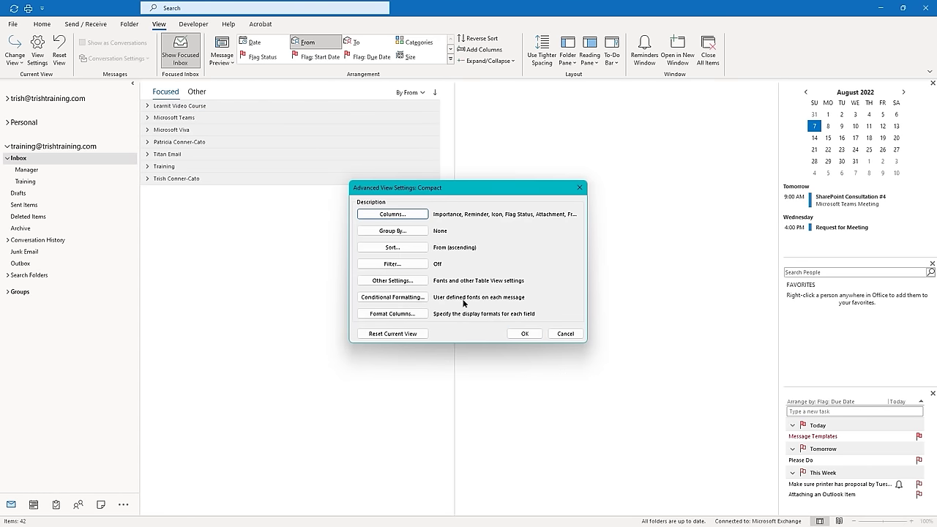
{"action": "left_click", "coordinate": [409, 251]}
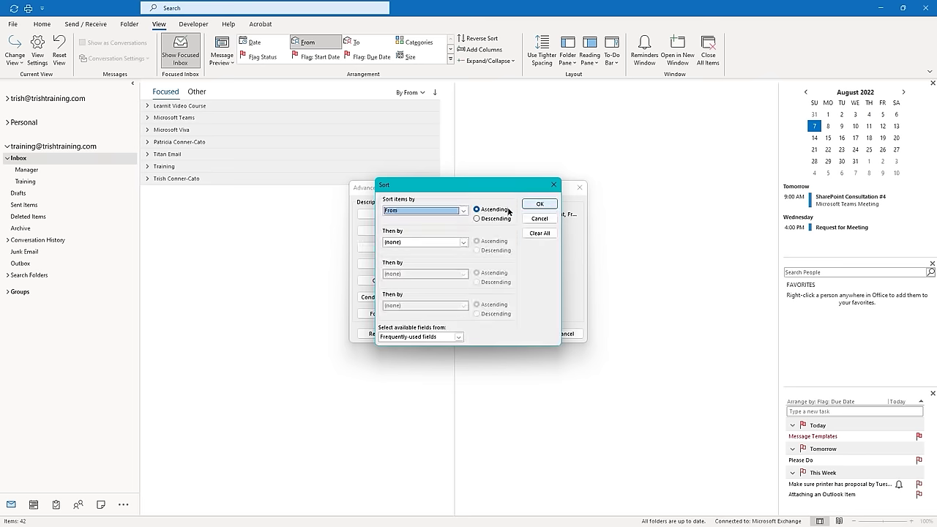
{"action": "left_click", "coordinate": [463, 211]}
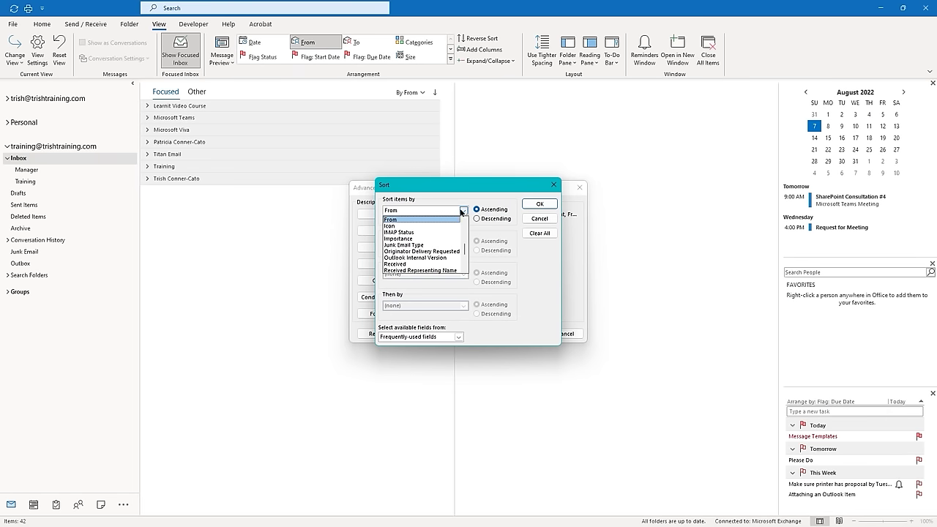
{"action": "left_click", "coordinate": [402, 264]}
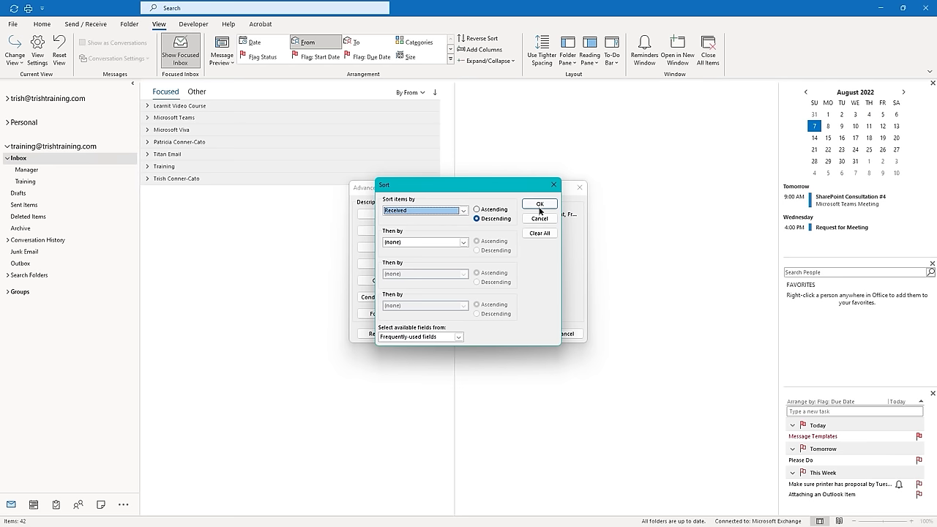
{"action": "left_click", "coordinate": [539, 206]}
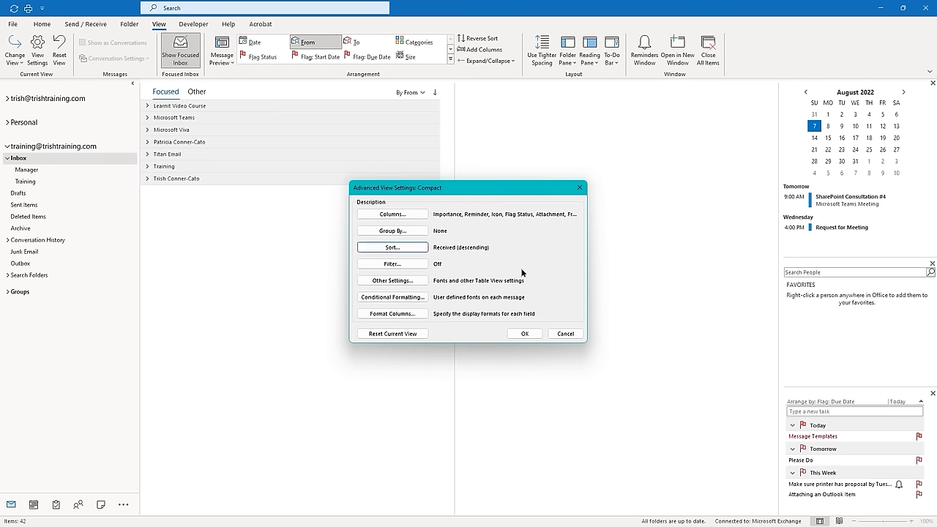
{"action": "left_click", "coordinate": [524, 333]}
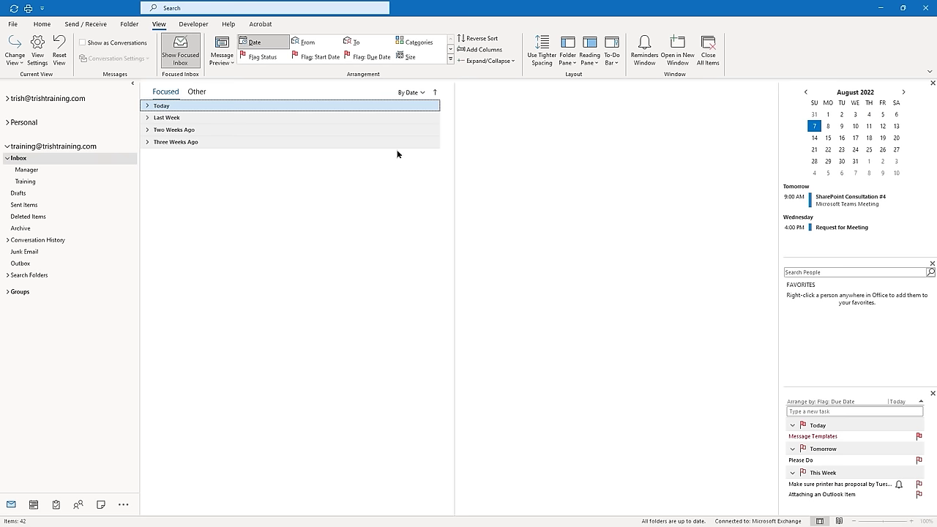
Expand the Today group to view its messages and collapse it again.
{"action": "left_click", "coordinate": [147, 106]}
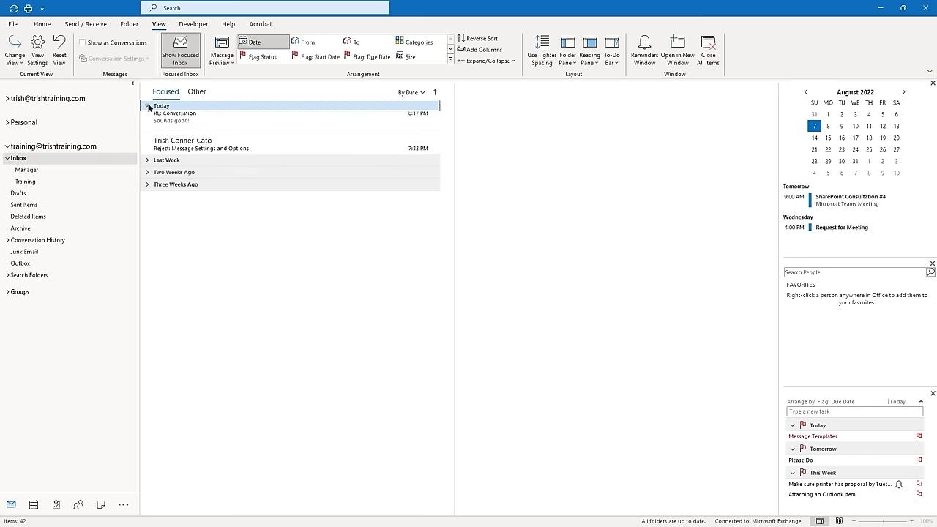
{"action": "left_click", "coordinate": [147, 106]}
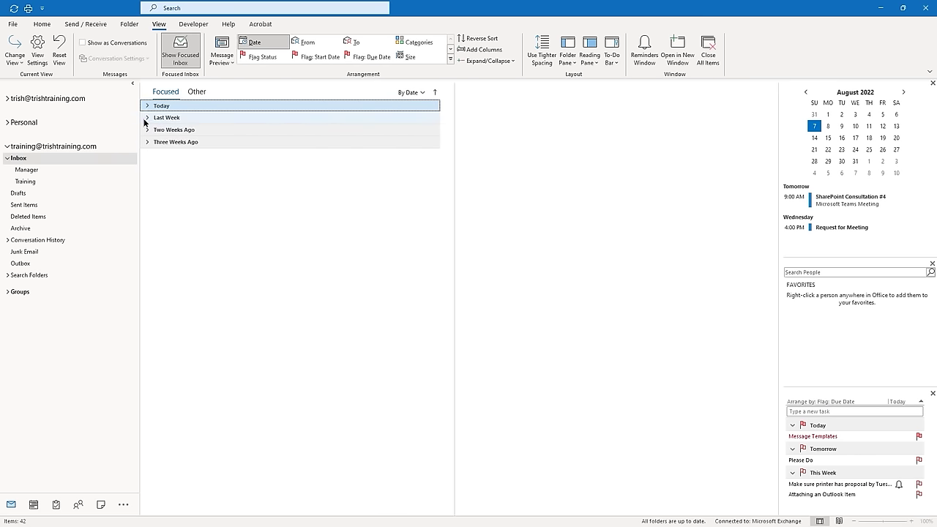
{"action": "left_click", "coordinate": [146, 106]}
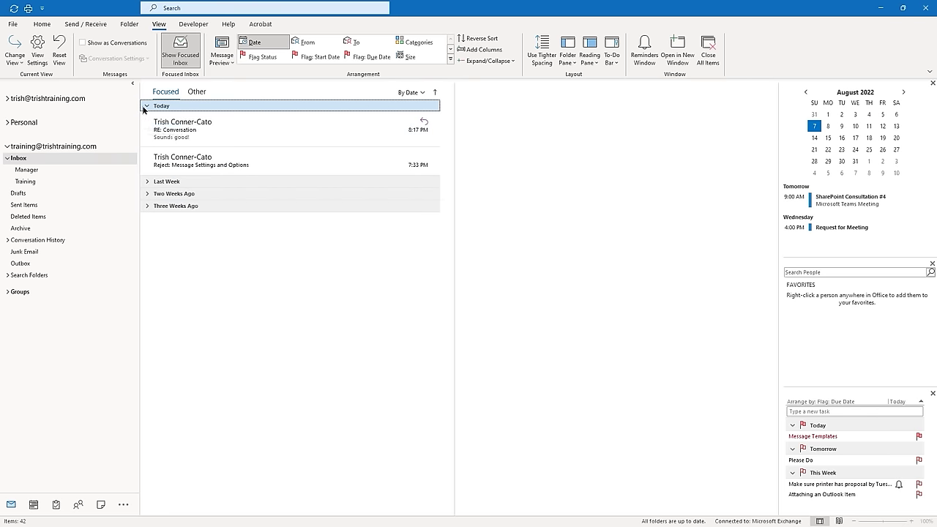
{"action": "left_click", "coordinate": [146, 107]}
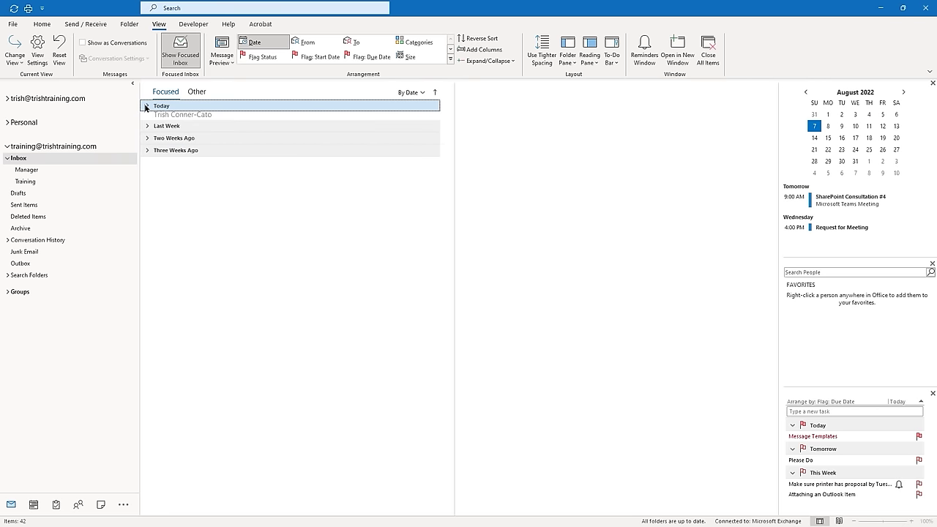
Set the Group By expand/collapse default to All collapsed and apply it.
{"action": "left_click", "coordinate": [37, 55]}
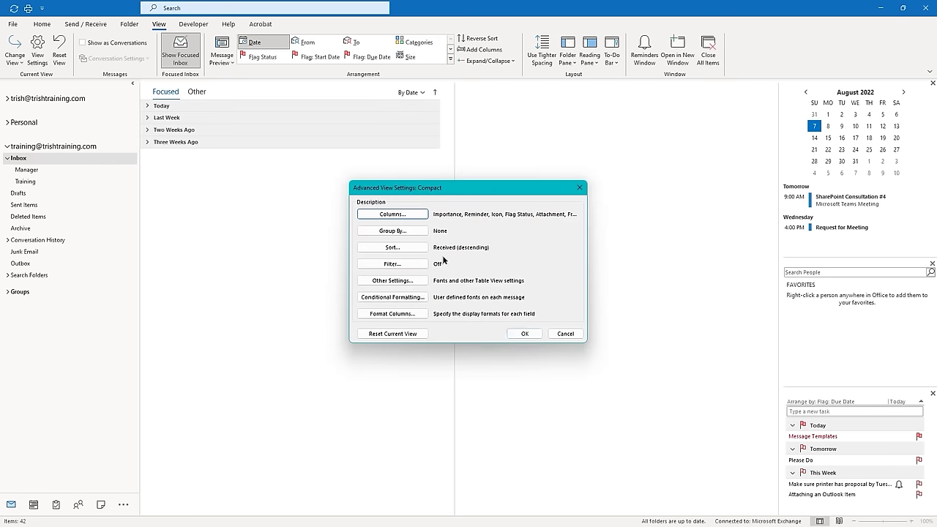
{"action": "left_click", "coordinate": [417, 232]}
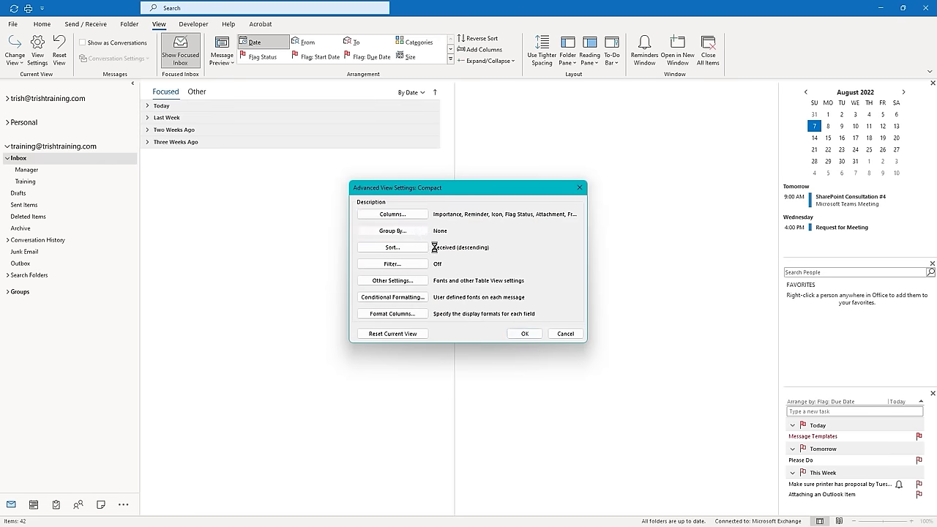
{"action": "left_click", "coordinate": [572, 347]}
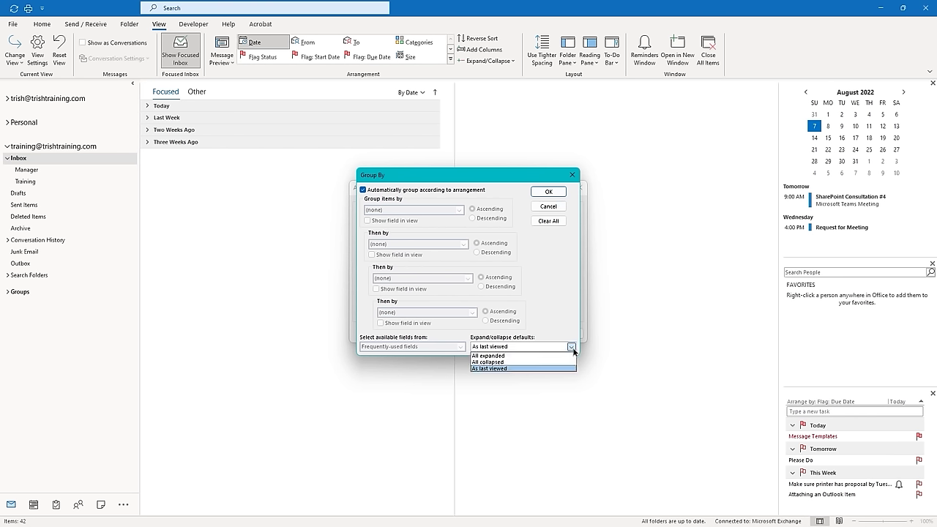
{"action": "left_click", "coordinate": [512, 363]}
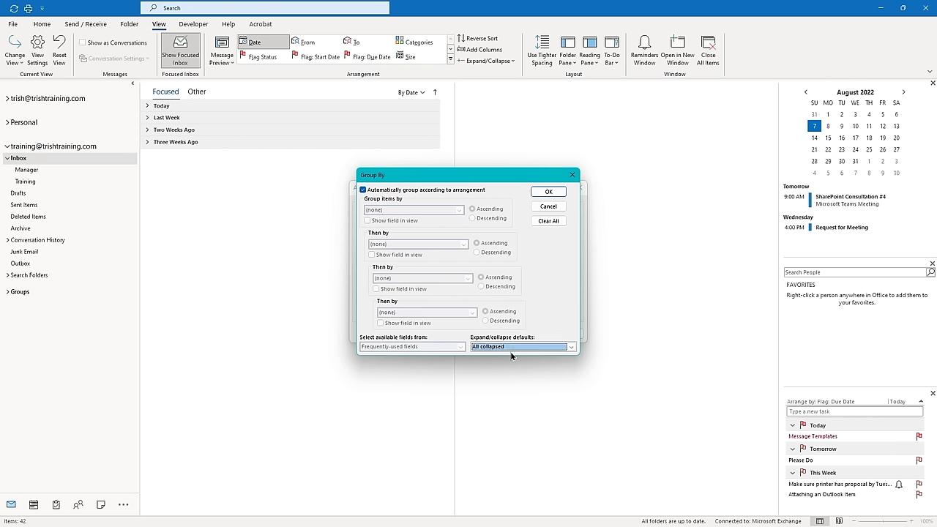
{"action": "left_click", "coordinate": [546, 193]}
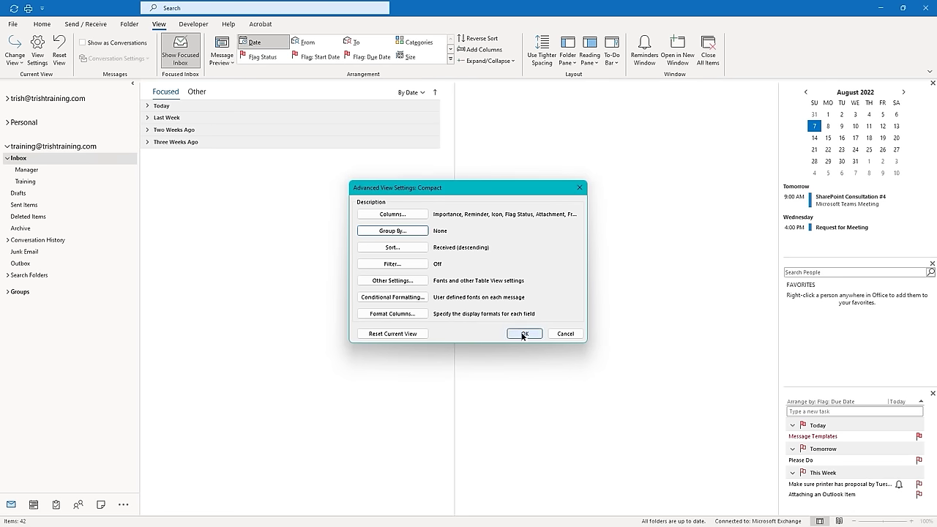
{"action": "left_click", "coordinate": [523, 334]}
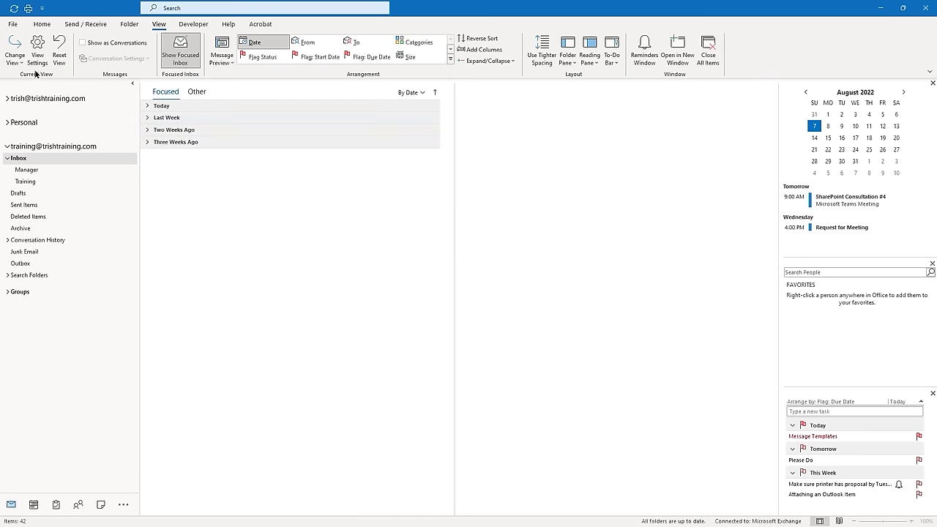
{"action": "left_click", "coordinate": [38, 57]}
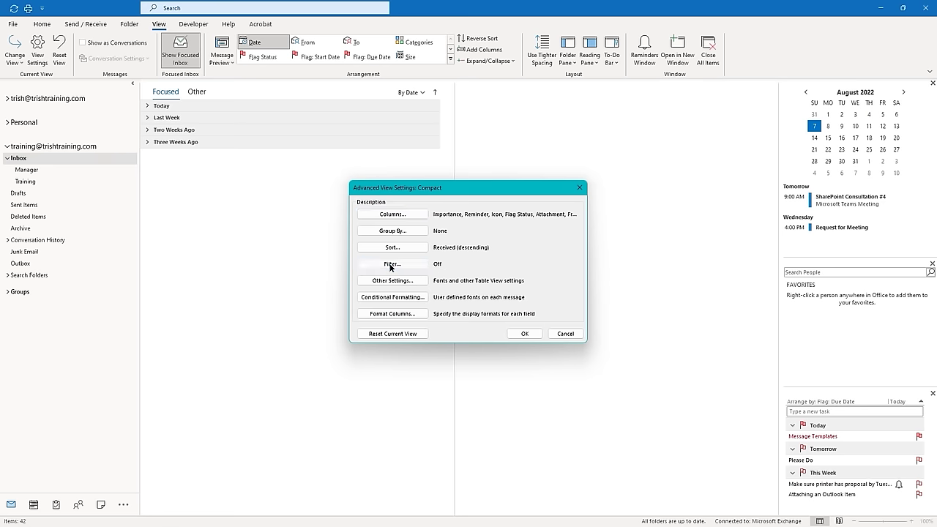
In the Filter dialog, try the 'only person on the To line' condition, then clear it.
{"action": "left_click", "coordinate": [391, 265]}
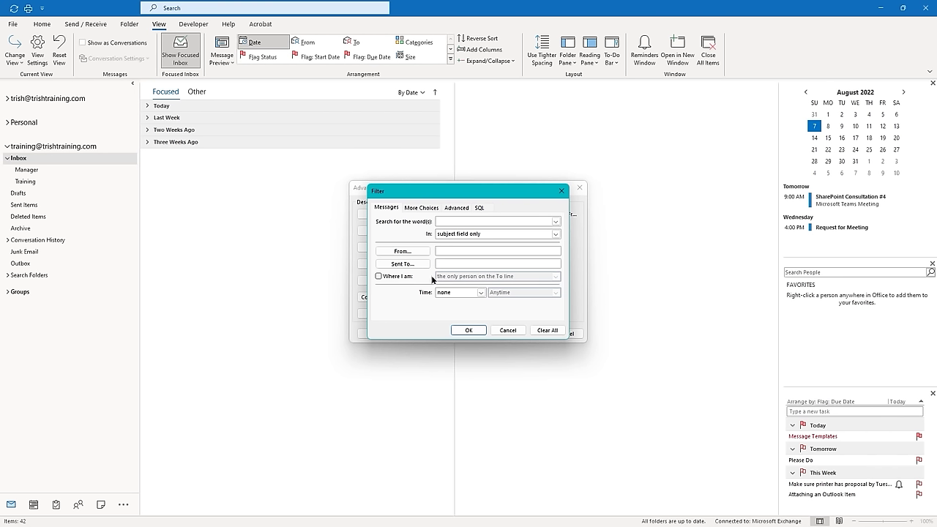
{"action": "left_click", "coordinate": [378, 277]}
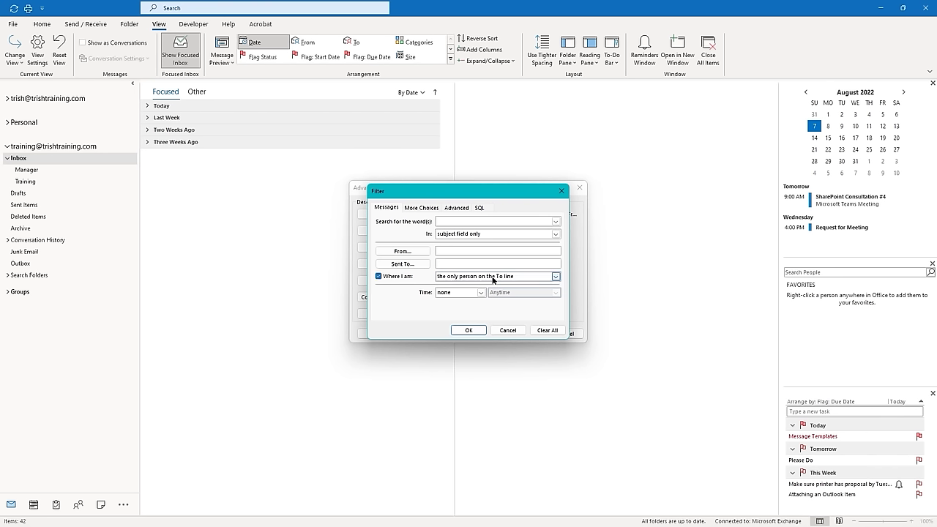
{"action": "left_click", "coordinate": [555, 277]}
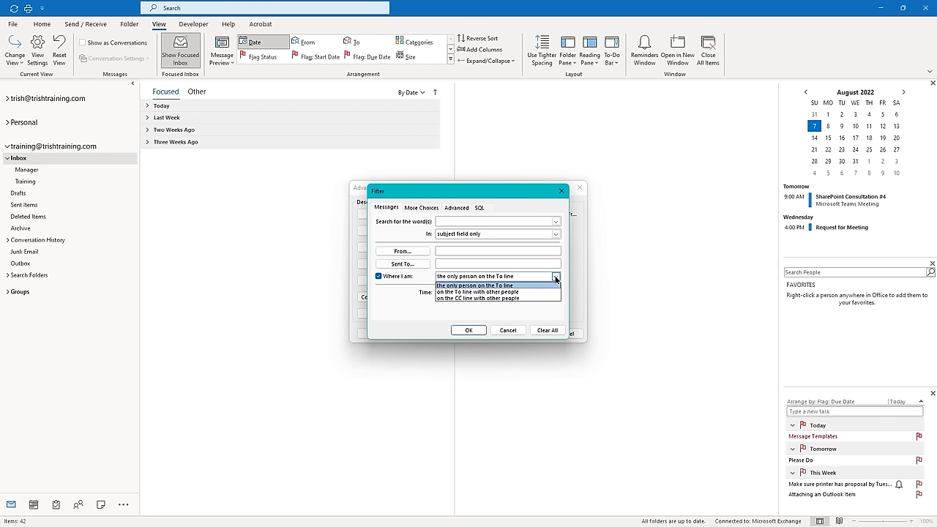
{"action": "left_click", "coordinate": [556, 278]}
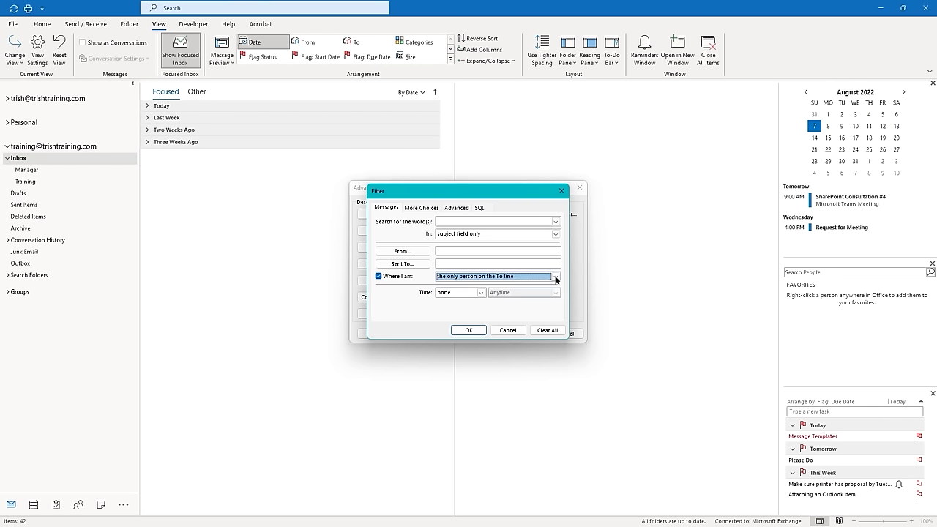
{"action": "left_click", "coordinate": [378, 277]}
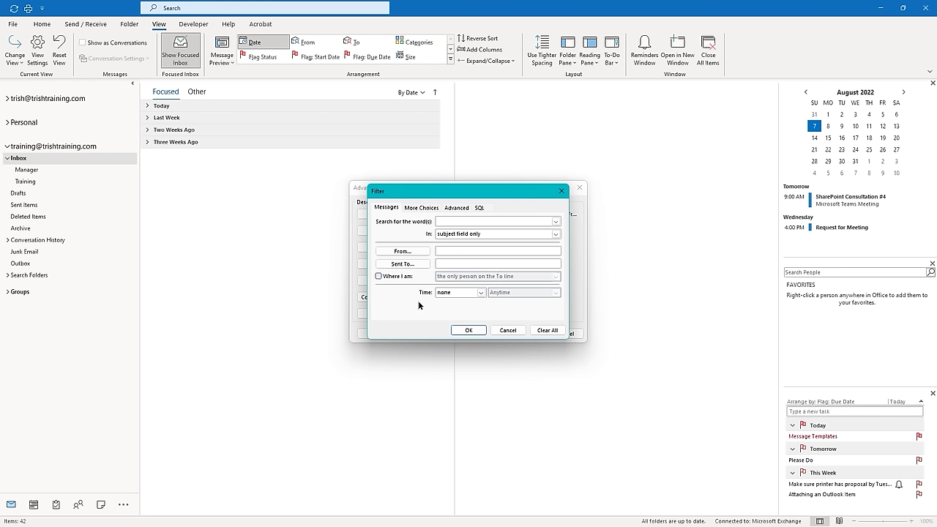
Filter to messages received in the last 7 days and apply the filter to the inbox.
{"action": "left_click", "coordinate": [481, 292]}
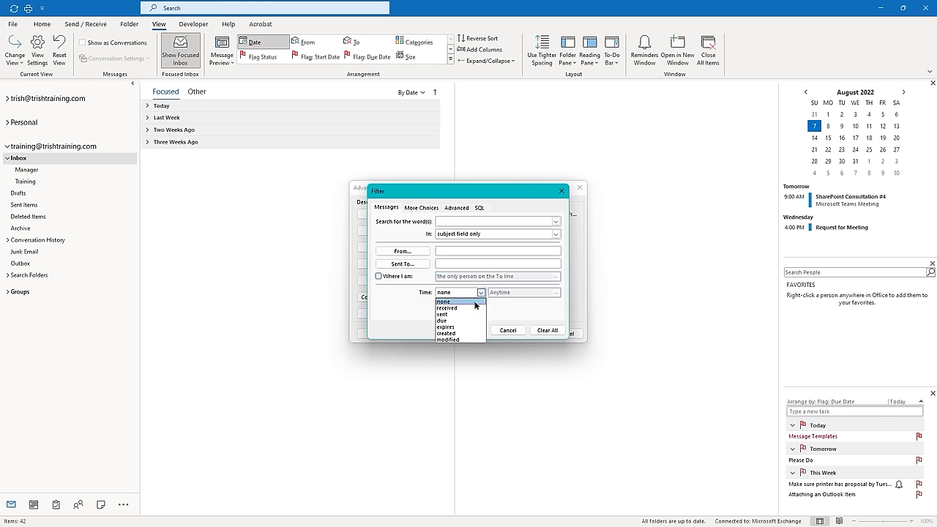
{"action": "left_click", "coordinate": [469, 308]}
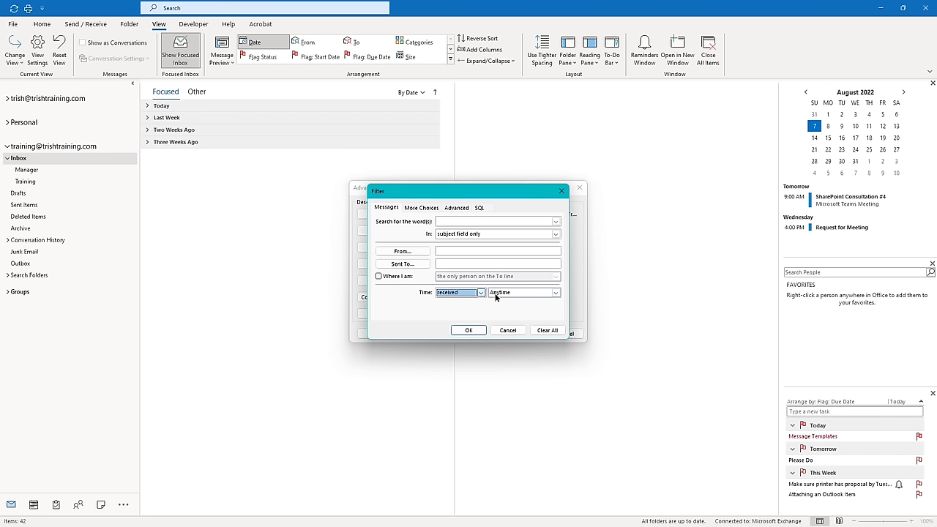
{"action": "left_click", "coordinate": [555, 293]}
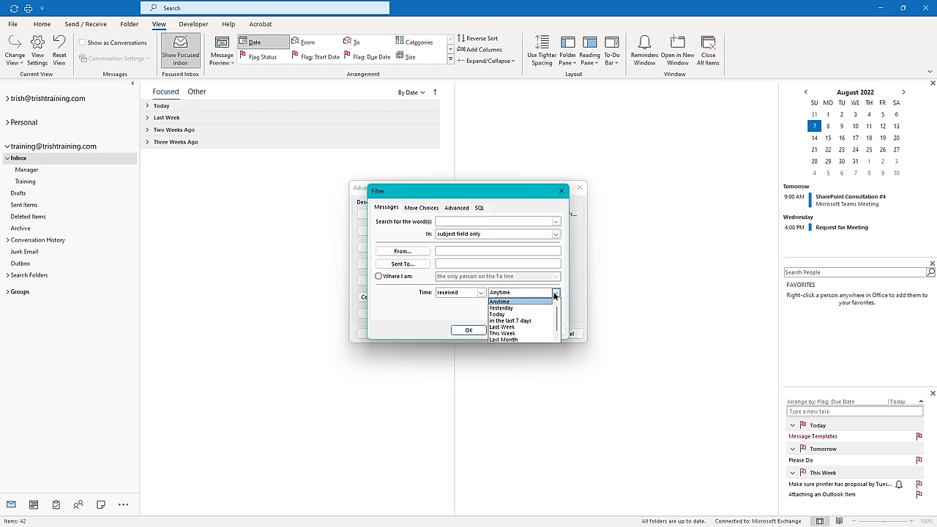
{"action": "left_click", "coordinate": [522, 321]}
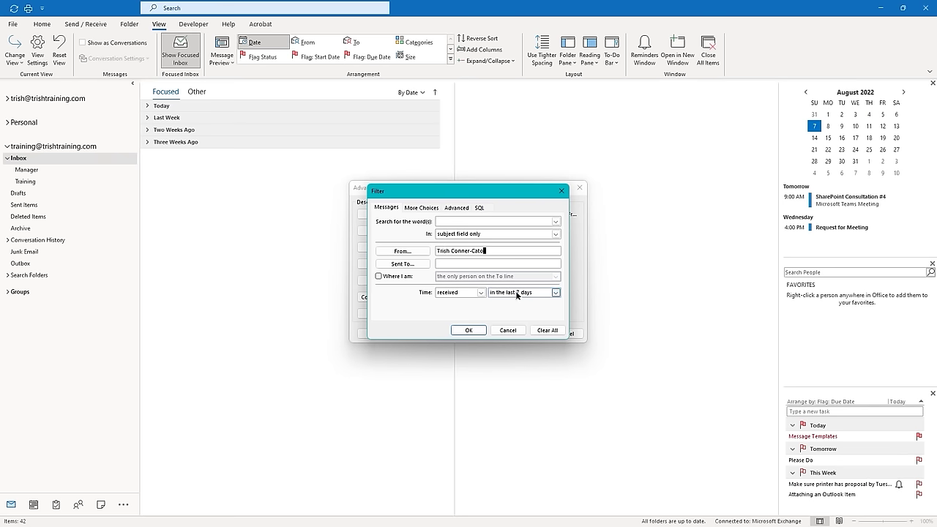
{"action": "left_click", "coordinate": [480, 331]}
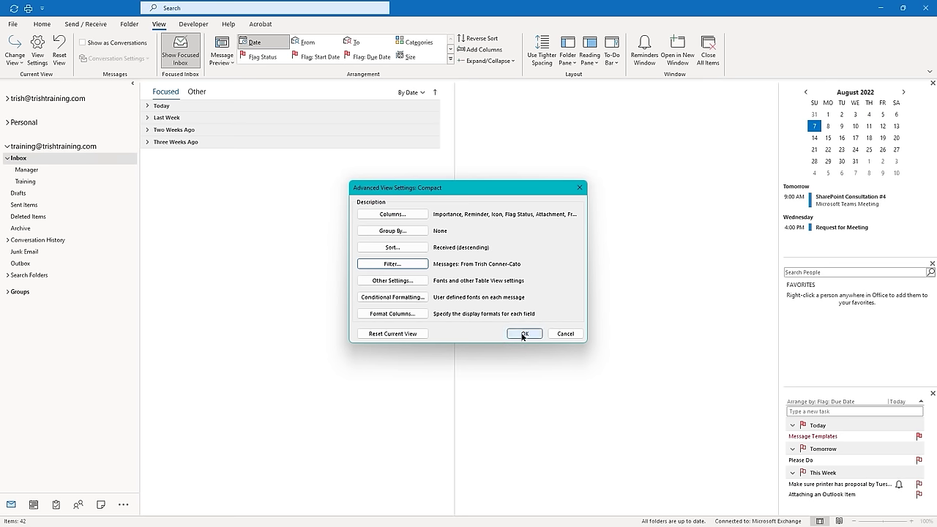
{"action": "left_click", "coordinate": [523, 334]}
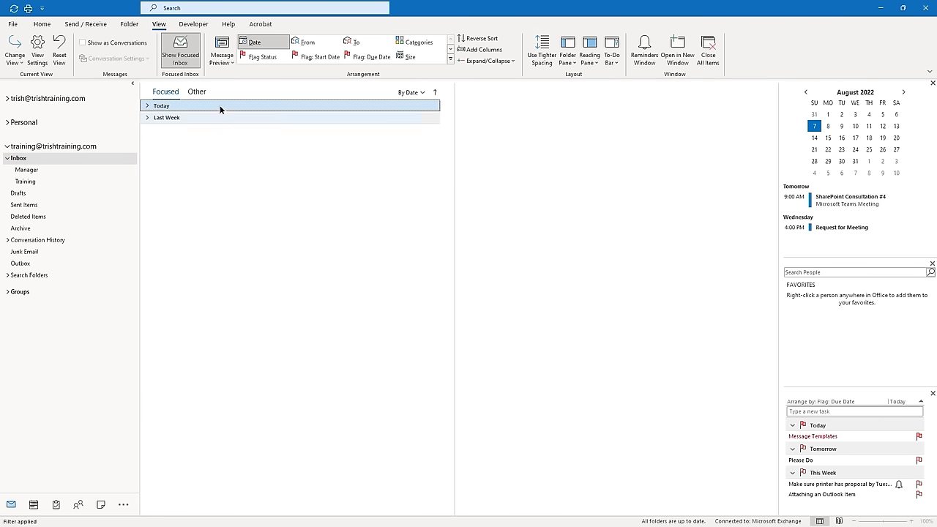
{"action": "left_click", "coordinate": [147, 106]}
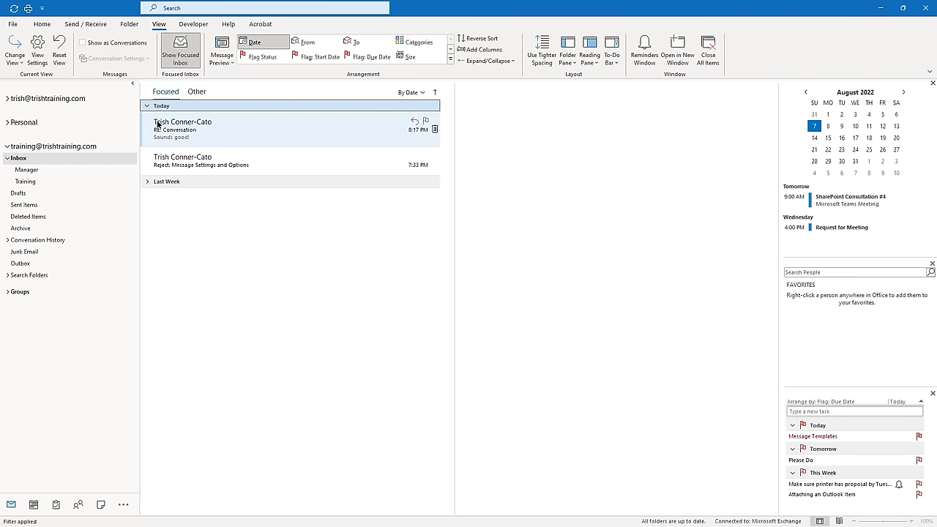
{"action": "left_click", "coordinate": [147, 106]}
{"action": "left_click", "coordinate": [147, 118]}
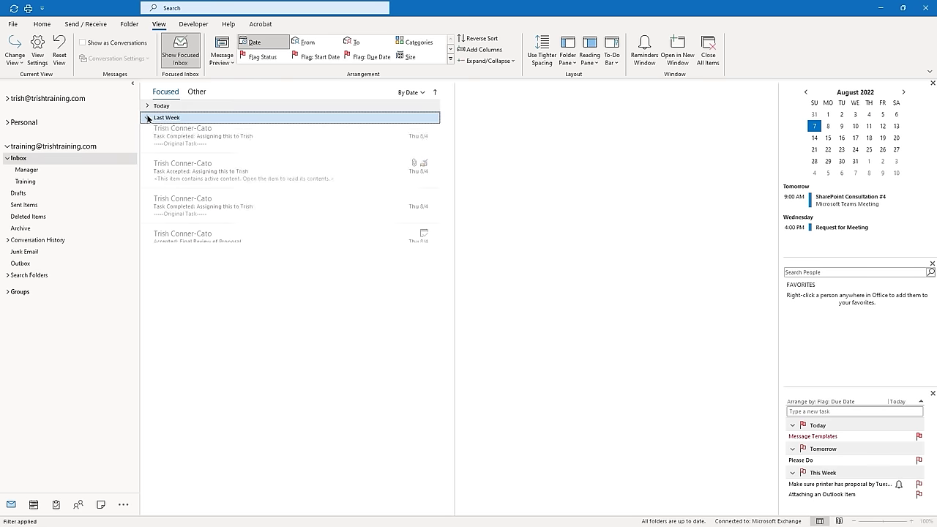
{"action": "left_click", "coordinate": [148, 118]}
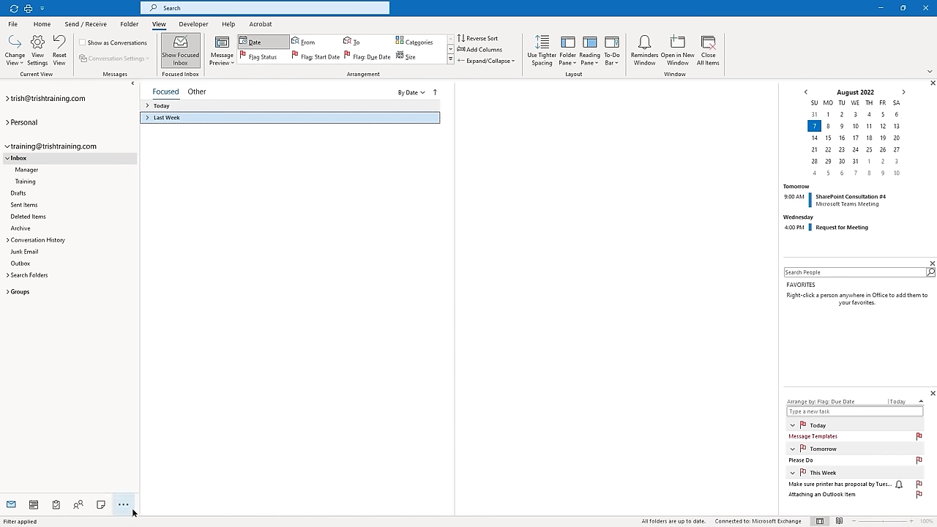
{"action": "right_click", "coordinate": [126, 522]}
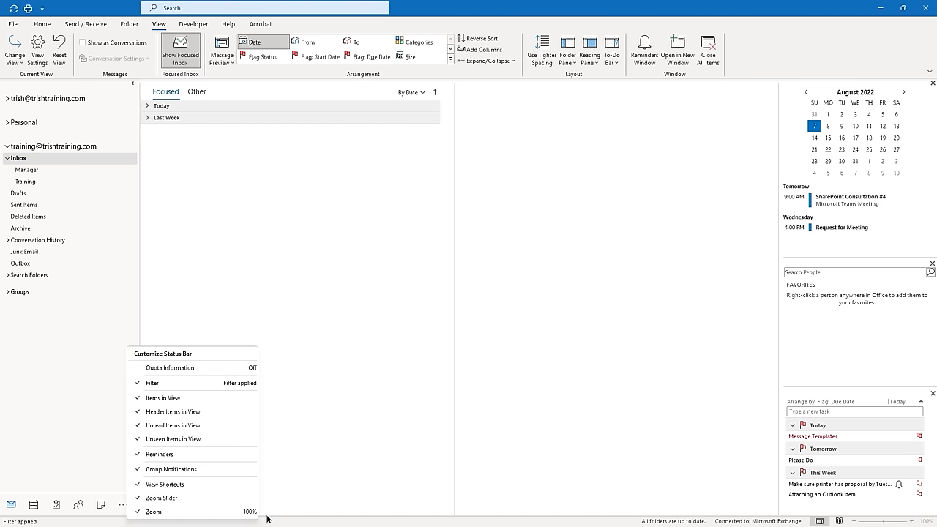
{"action": "left_click", "coordinate": [338, 522]}
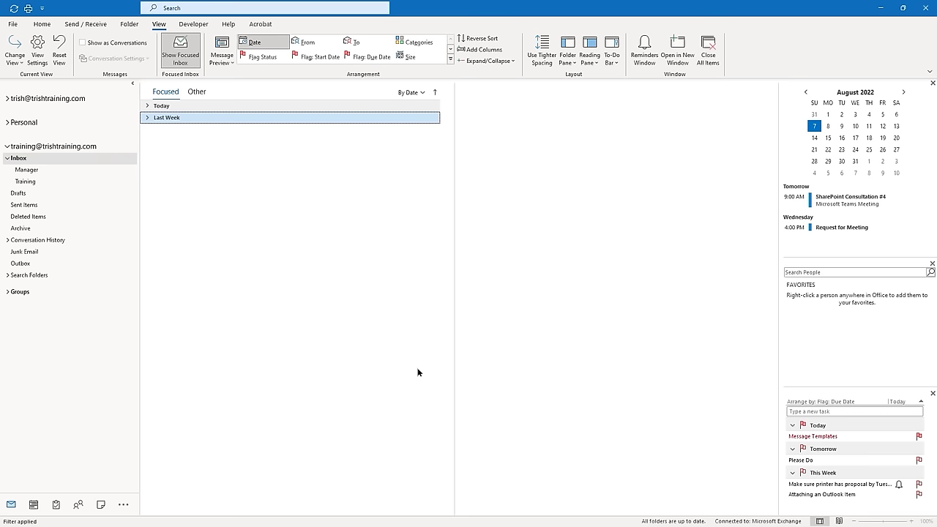
{"action": "left_click", "coordinate": [44, 64]}
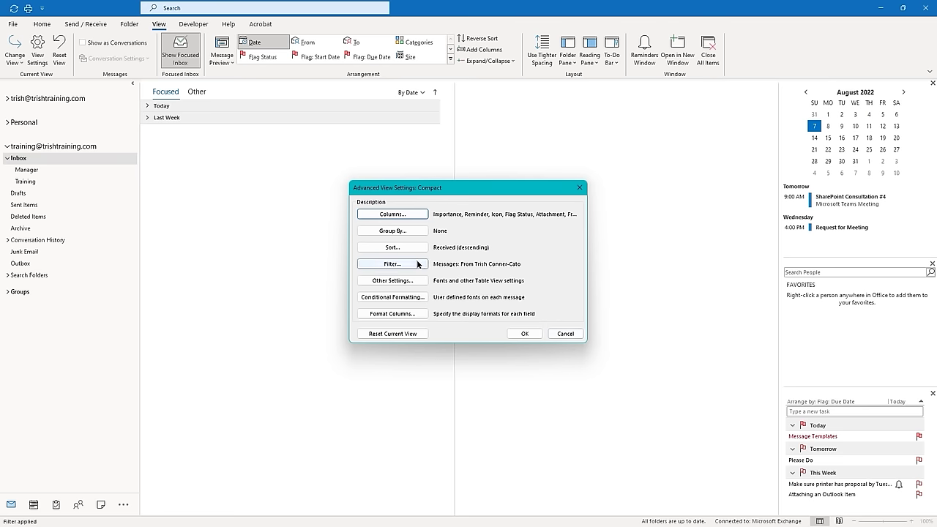
Clear all filter criteria from the Inbox view so all 42 items reappear.
{"action": "left_click", "coordinate": [414, 264]}
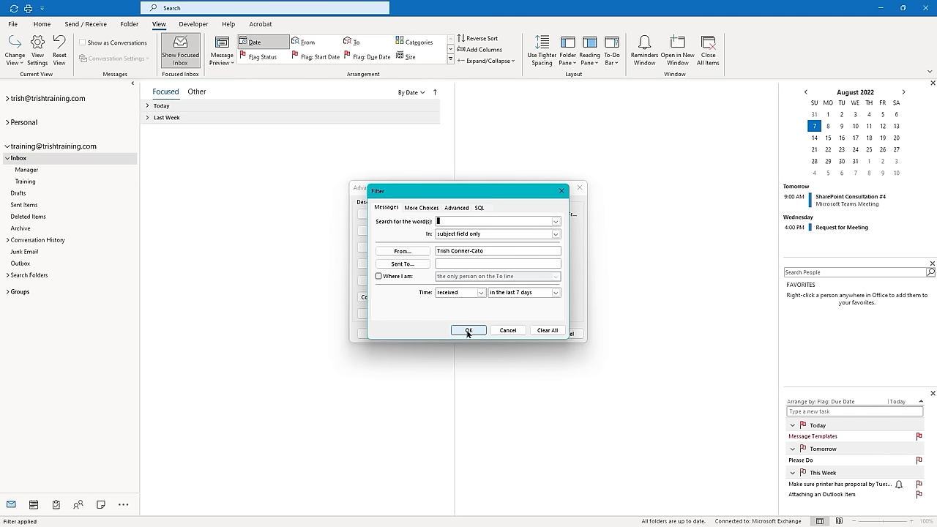
{"action": "left_click", "coordinate": [549, 331]}
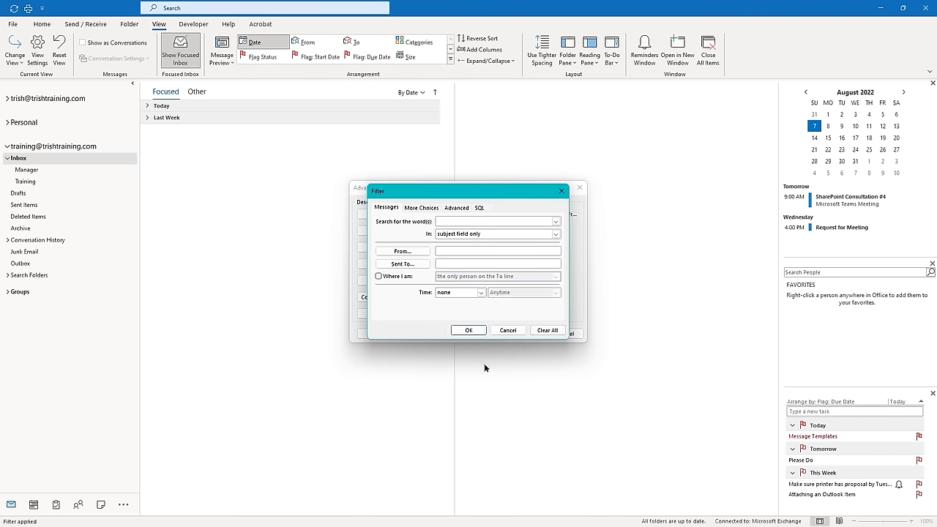
{"action": "left_click", "coordinate": [470, 331]}
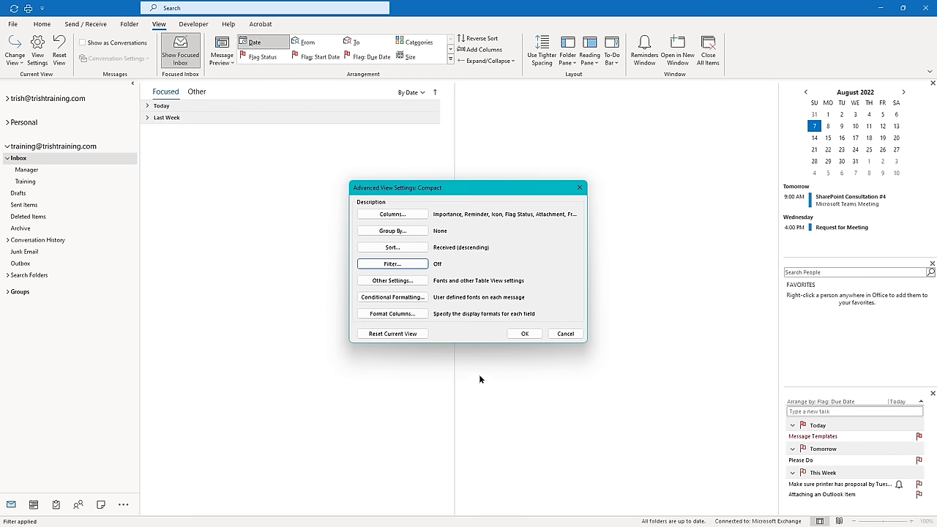
{"action": "left_click", "coordinate": [524, 334]}
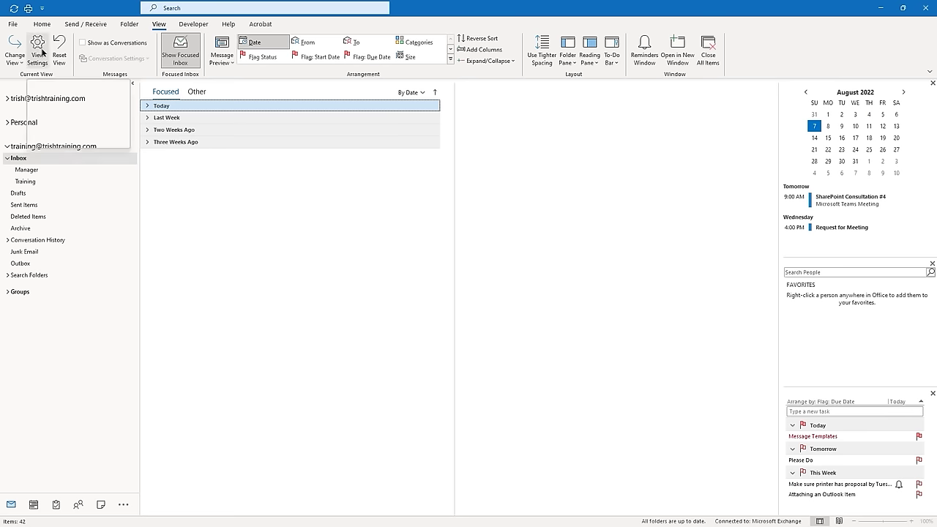
{"action": "left_click", "coordinate": [165, 9]}
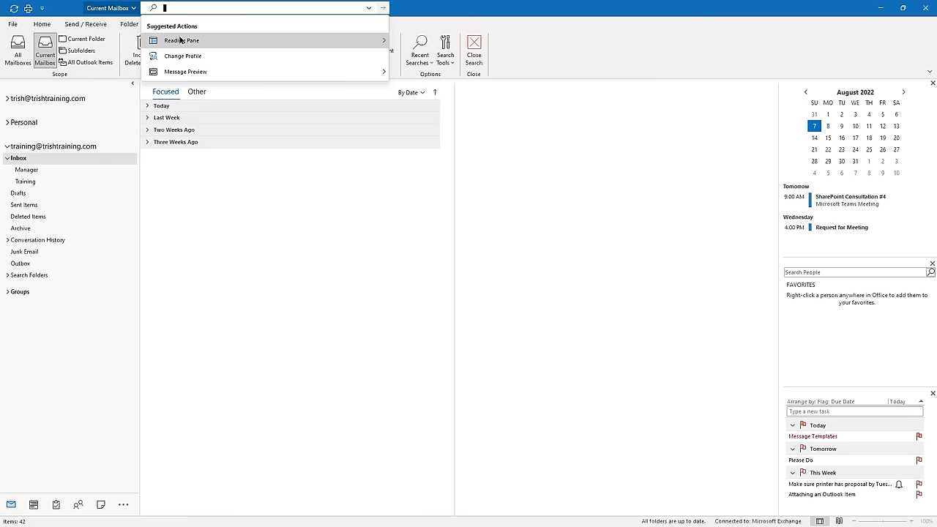
Set the Inbox message preview to 3 lines for this folder, then enter 'message settings' in Search.
{"action": "mouse_move", "coordinate": [186, 41]}
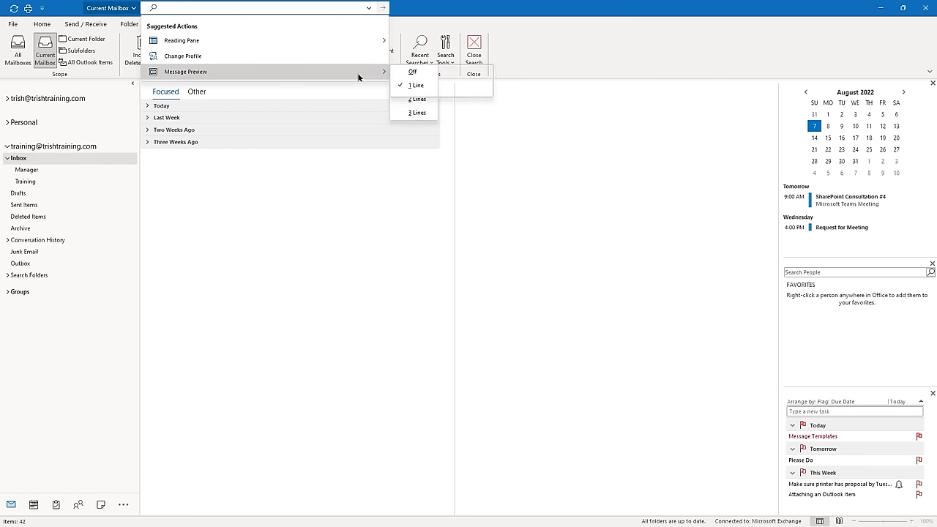
{"action": "left_click", "coordinate": [418, 112]}
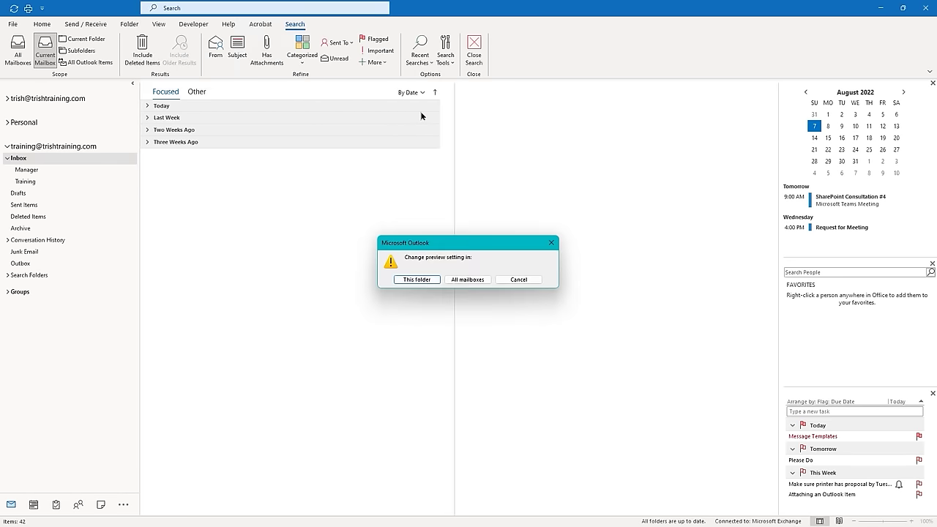
{"action": "left_click", "coordinate": [417, 280]}
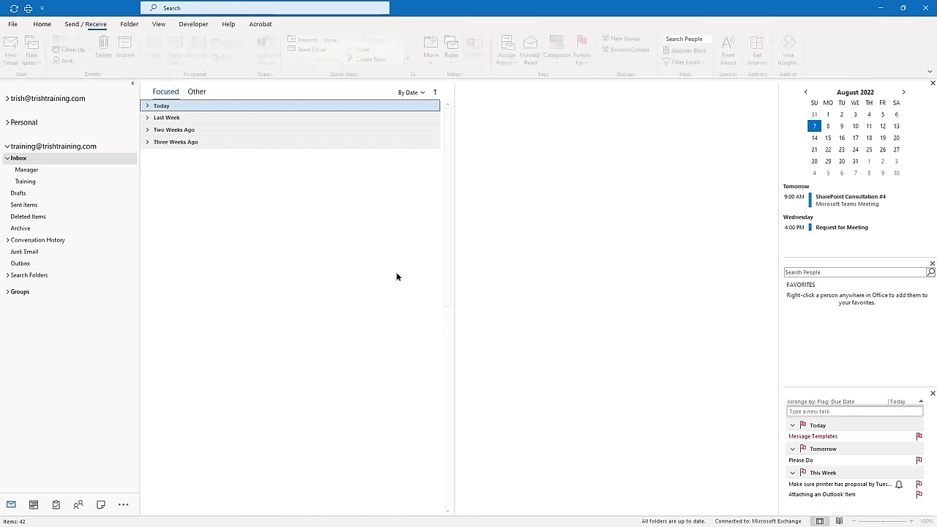
{"action": "left_click", "coordinate": [193, 7]}
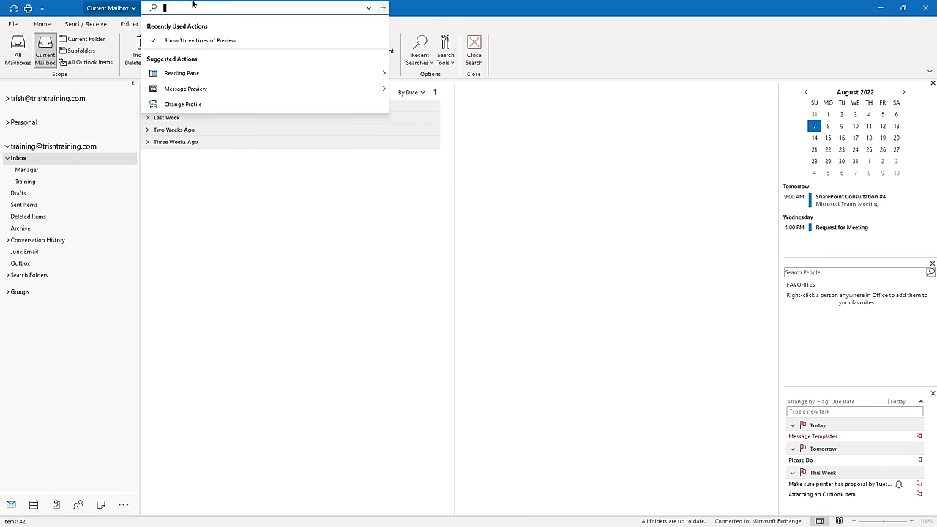
{"action": "type", "text": "mess"}
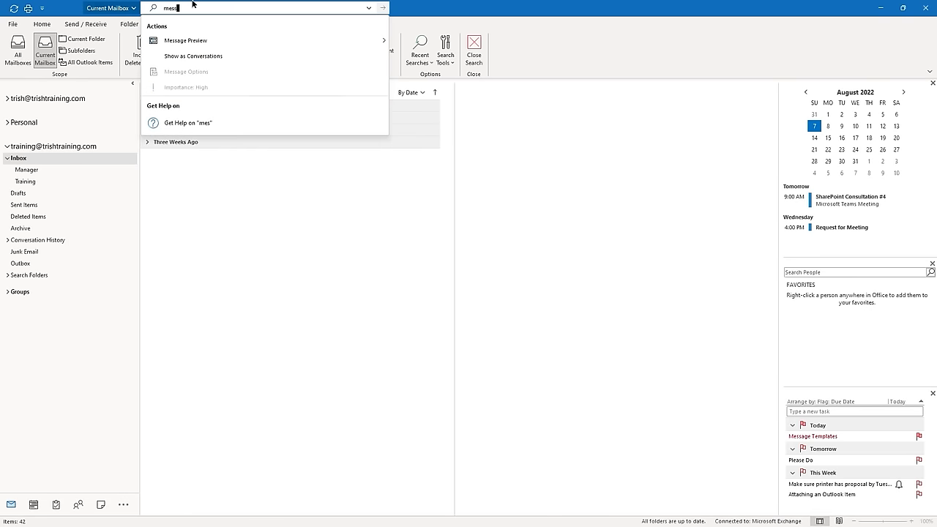
{"action": "type", "text": "age settings"}
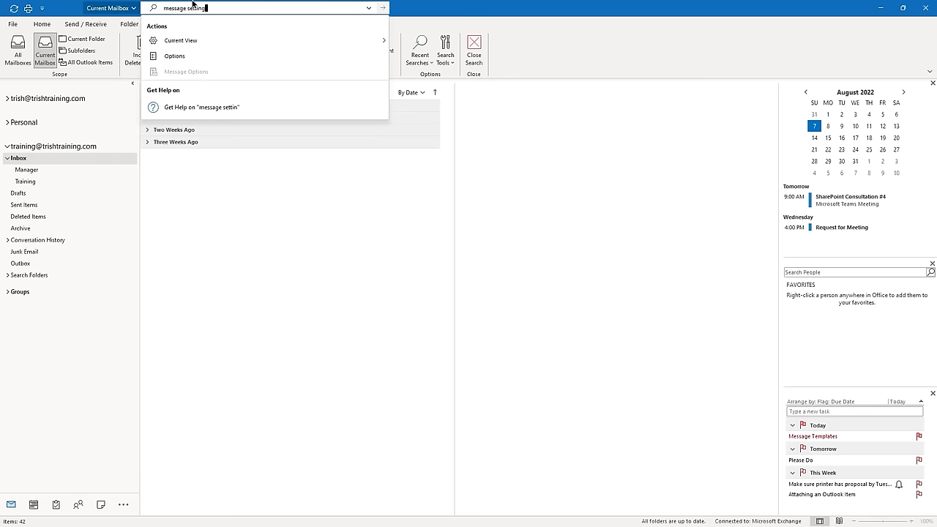
Run the 'message settings' search and expand then collapse the Today and Last Week groups.
{"action": "key", "text": "Return"}
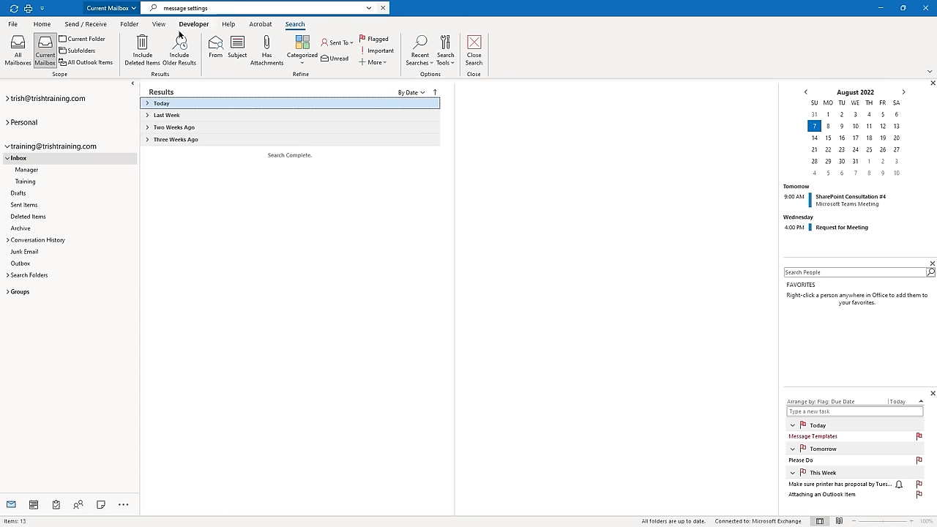
{"action": "left_click", "coordinate": [147, 104]}
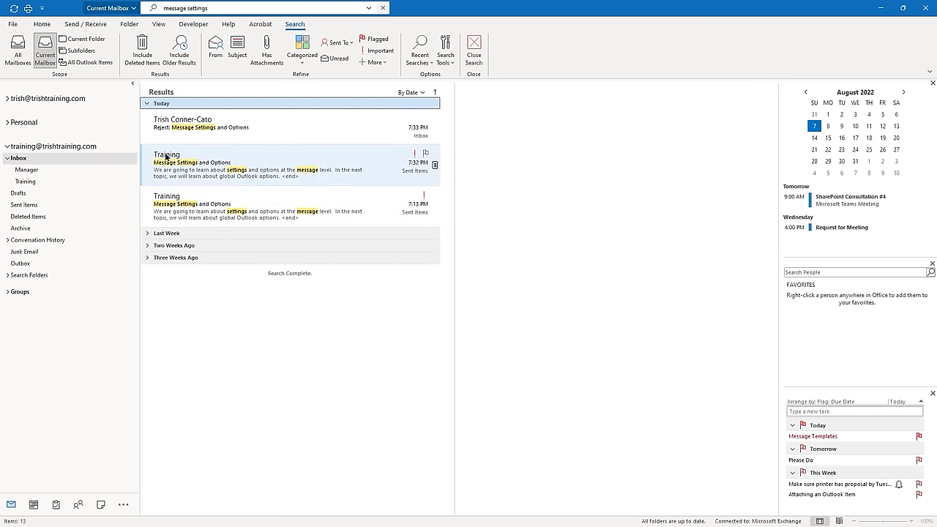
{"action": "left_click", "coordinate": [147, 233]}
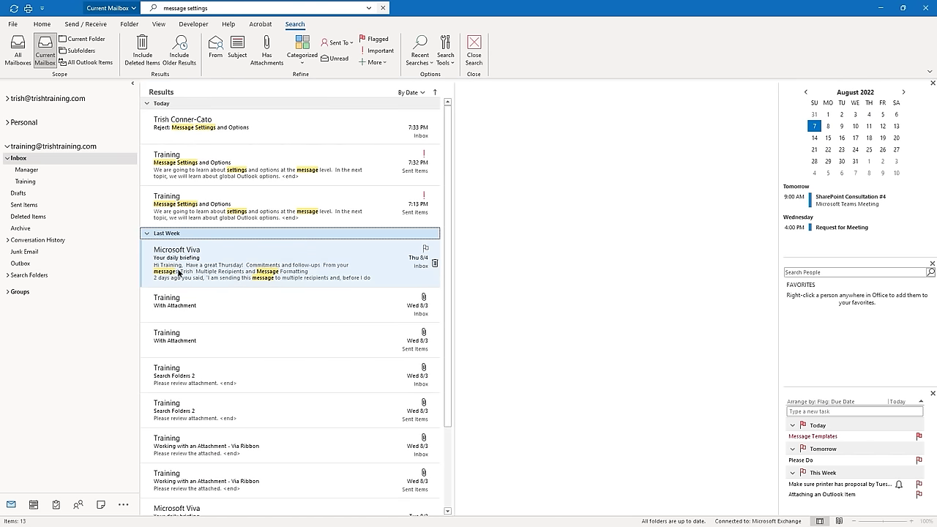
{"action": "scroll", "coordinate": [251, 264], "scroll_direction": "down", "scroll_amount": 2}
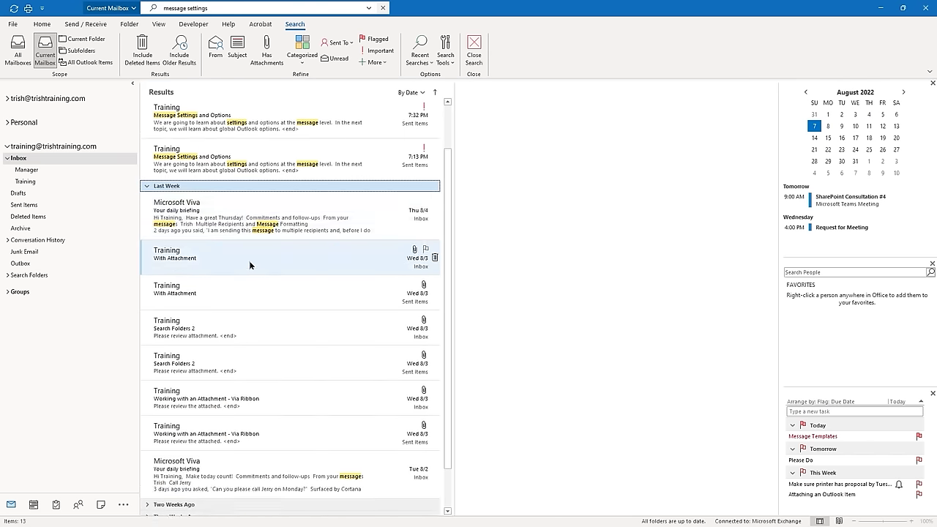
{"action": "scroll", "coordinate": [250, 266], "scroll_direction": "up", "scroll_amount": 2}
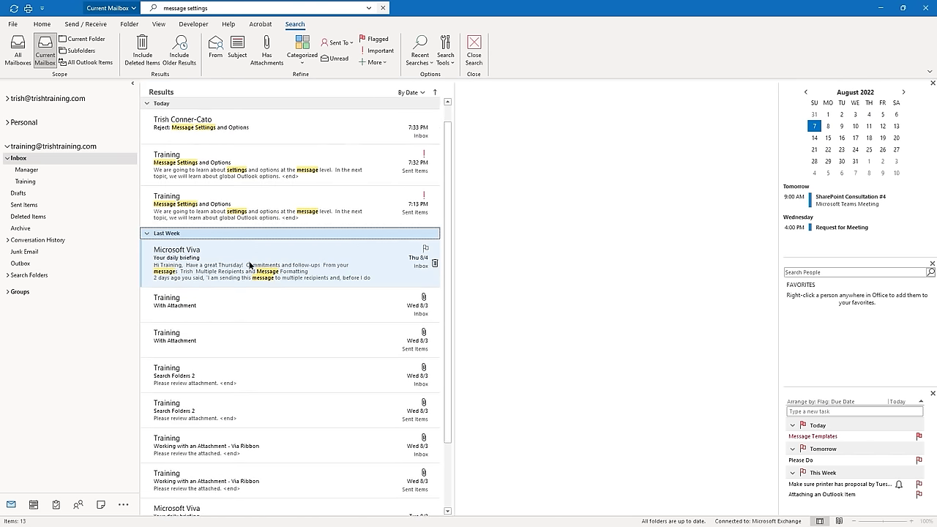
{"action": "left_click", "coordinate": [148, 234]}
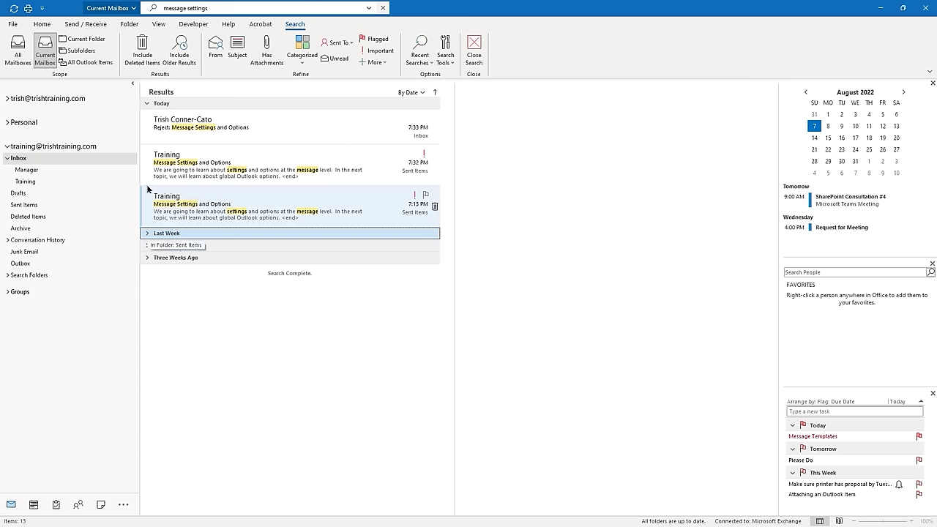
{"action": "left_click", "coordinate": [146, 104]}
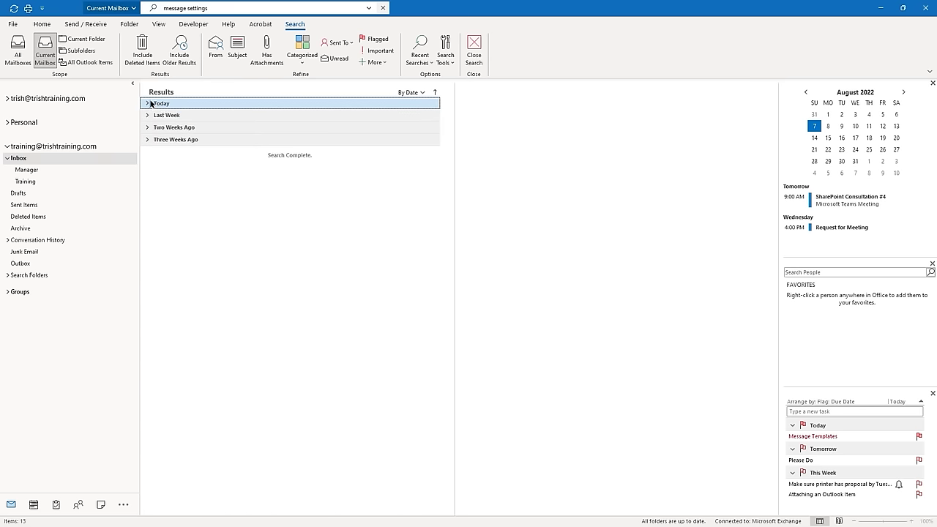
{"action": "left_click", "coordinate": [146, 105]}
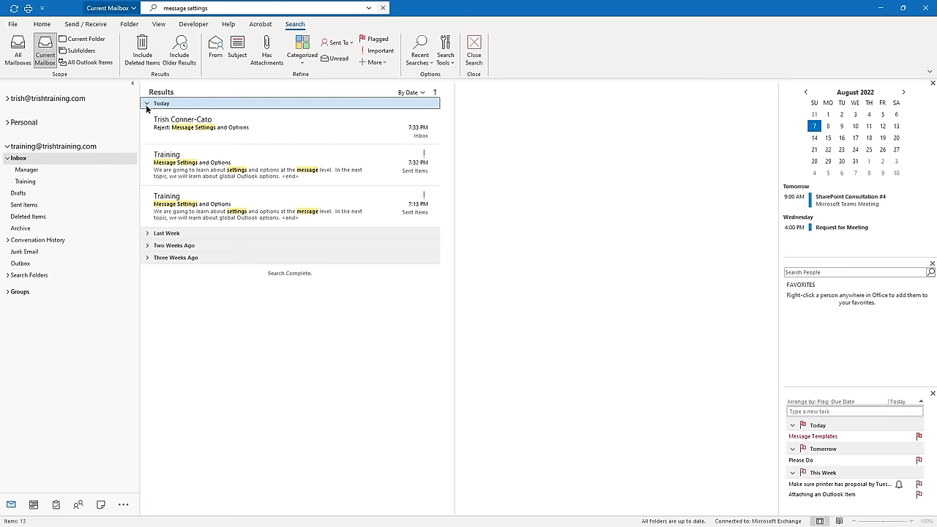
{"action": "left_click", "coordinate": [146, 105]}
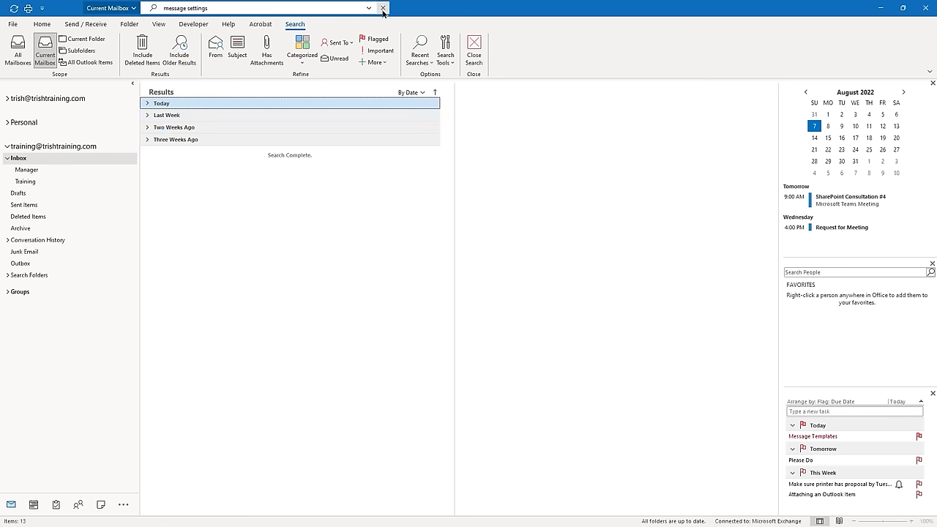
{"action": "left_click", "coordinate": [382, 8]}
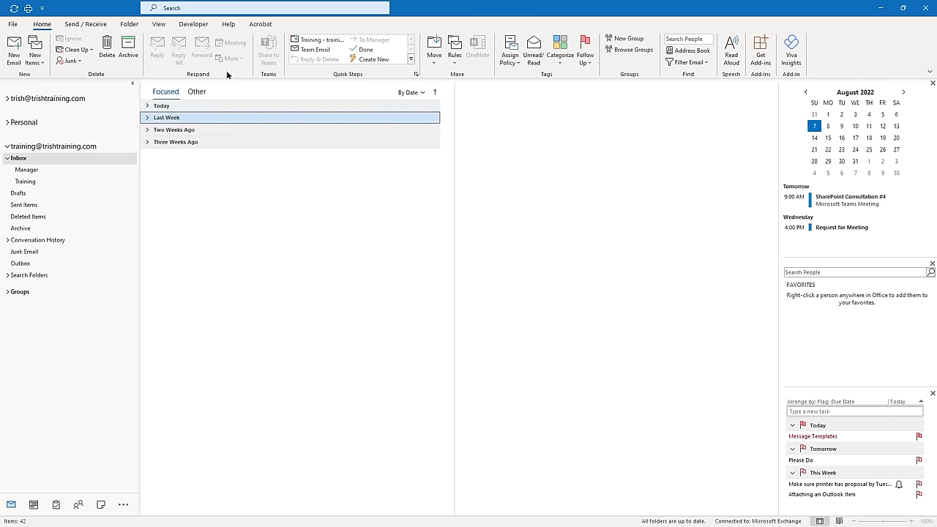
{"action": "left_click", "coordinate": [168, 10]}
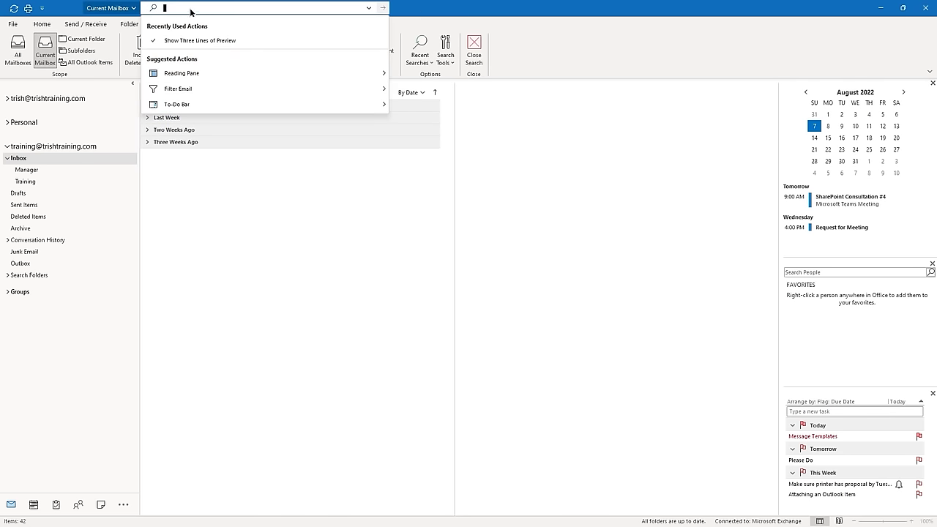
{"action": "left_click", "coordinate": [178, 4]}
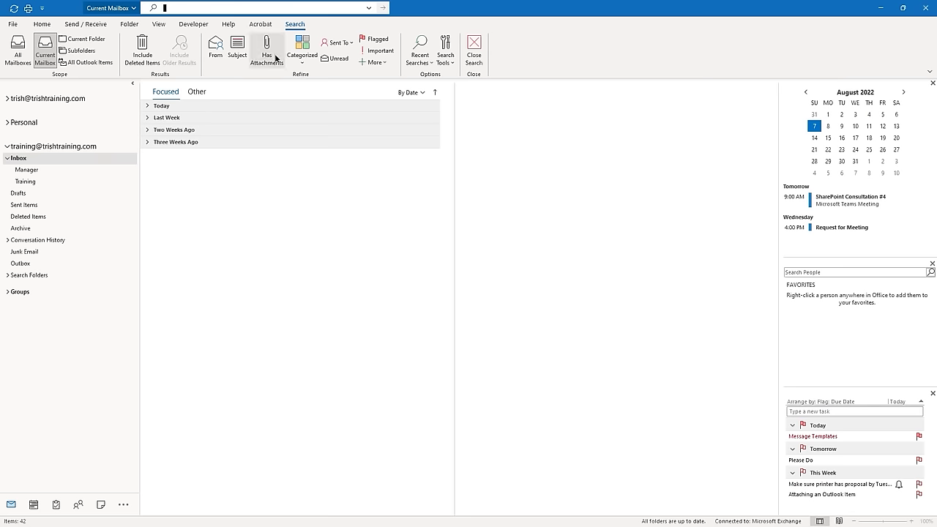
{"action": "left_click", "coordinate": [276, 57]}
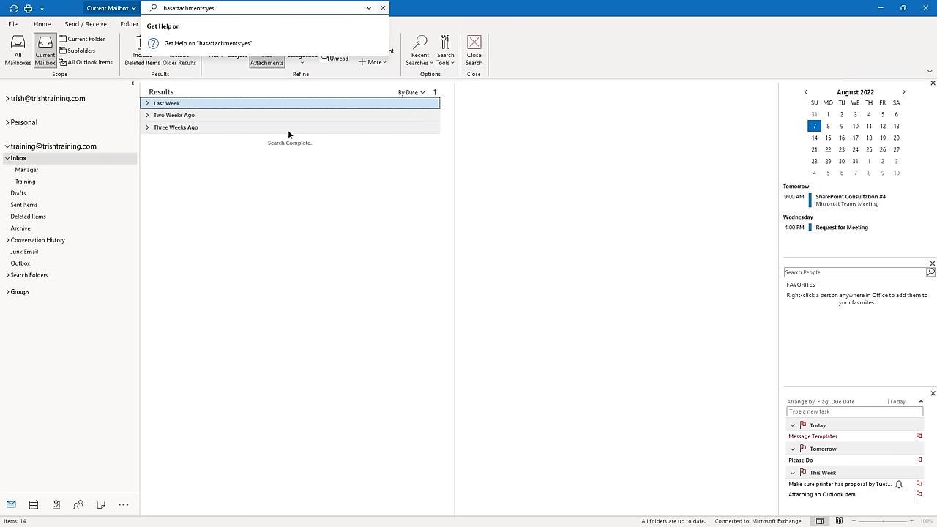
{"action": "left_click", "coordinate": [148, 104]}
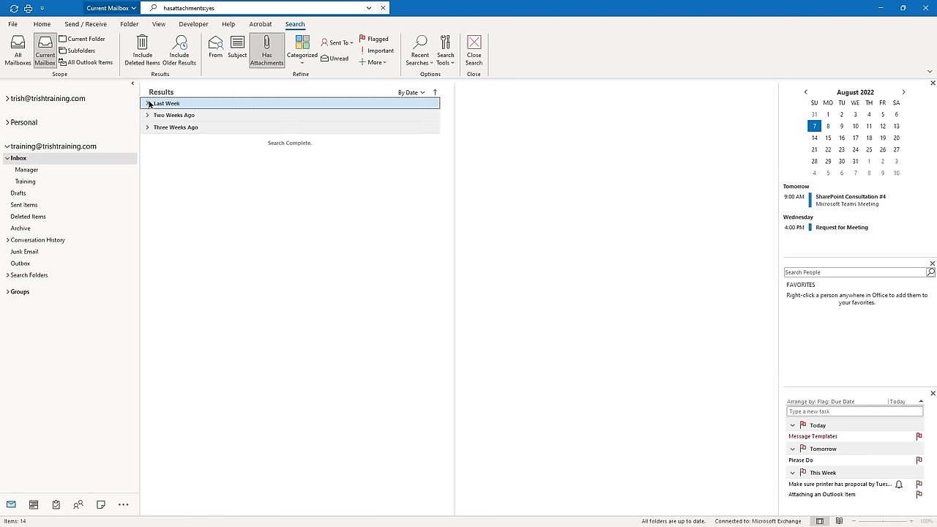
{"action": "left_click", "coordinate": [149, 104]}
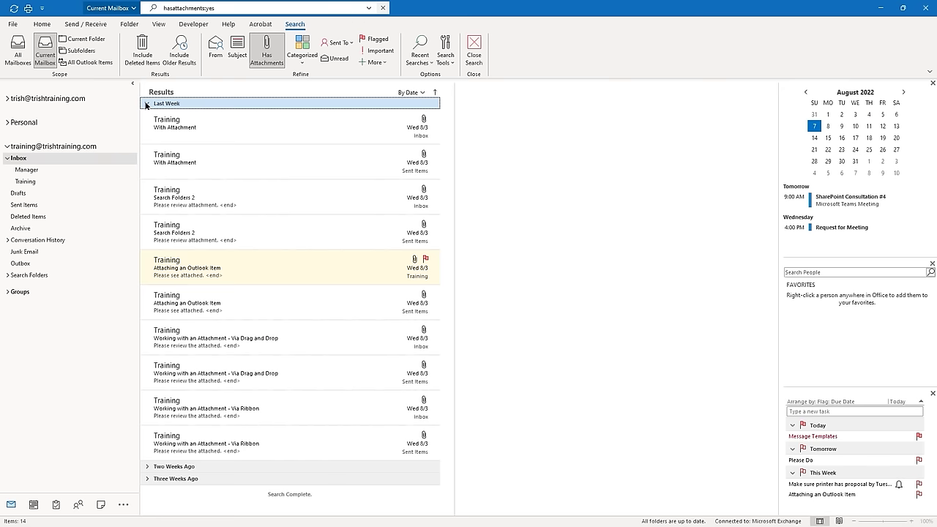
{"action": "left_click", "coordinate": [146, 104]}
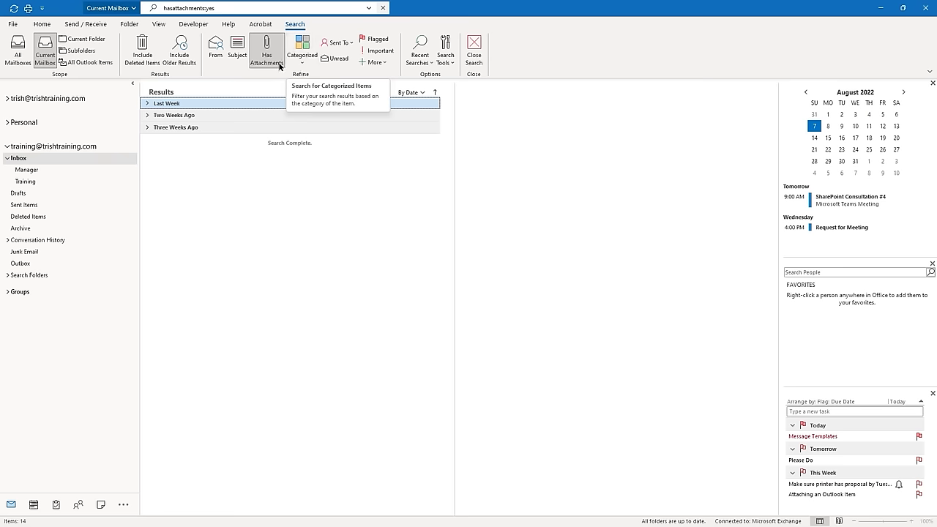
{"action": "left_click", "coordinate": [274, 64]}
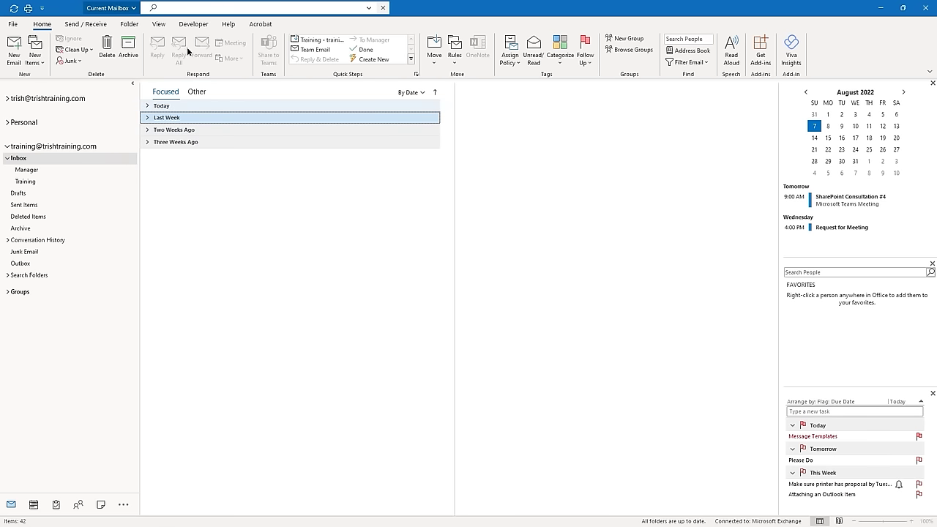
{"action": "left_click", "coordinate": [382, 7]}
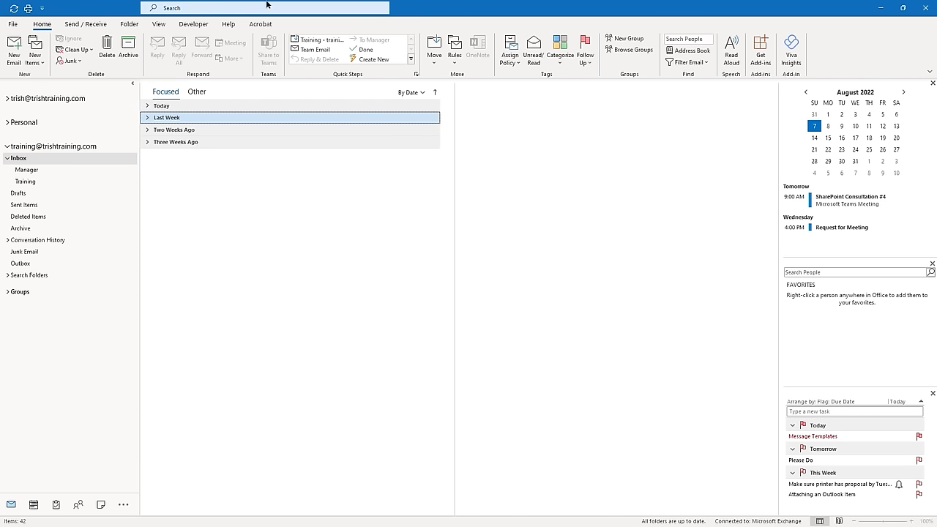
{"action": "left_click", "coordinate": [214, 11]}
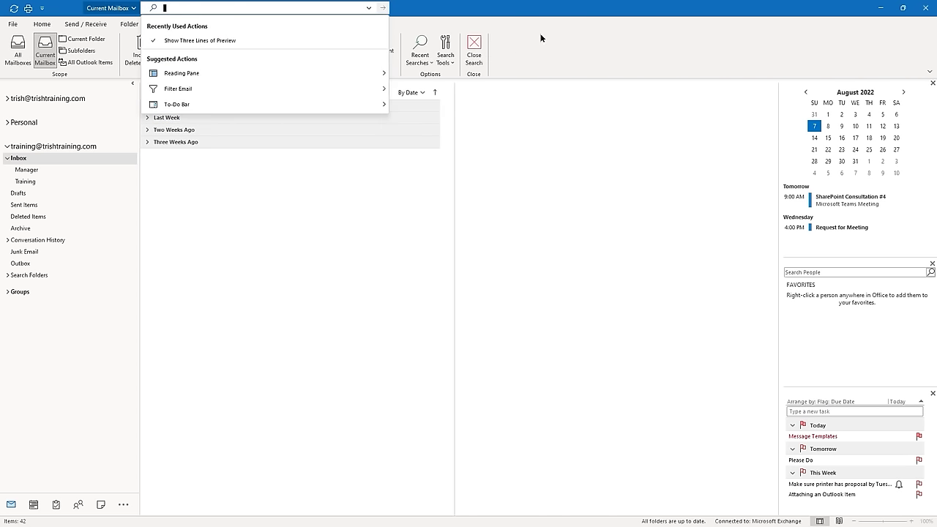
{"action": "left_click", "coordinate": [265, 53]}
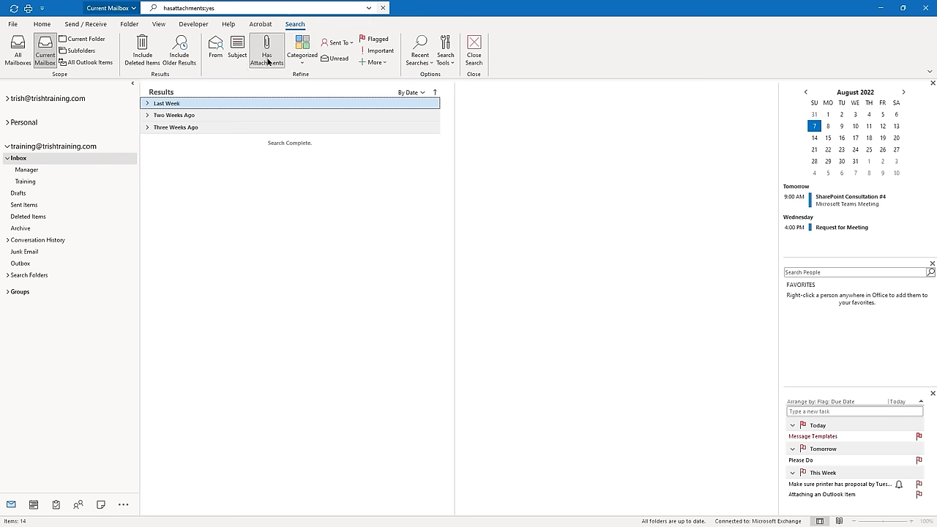
{"action": "left_click", "coordinate": [382, 8]}
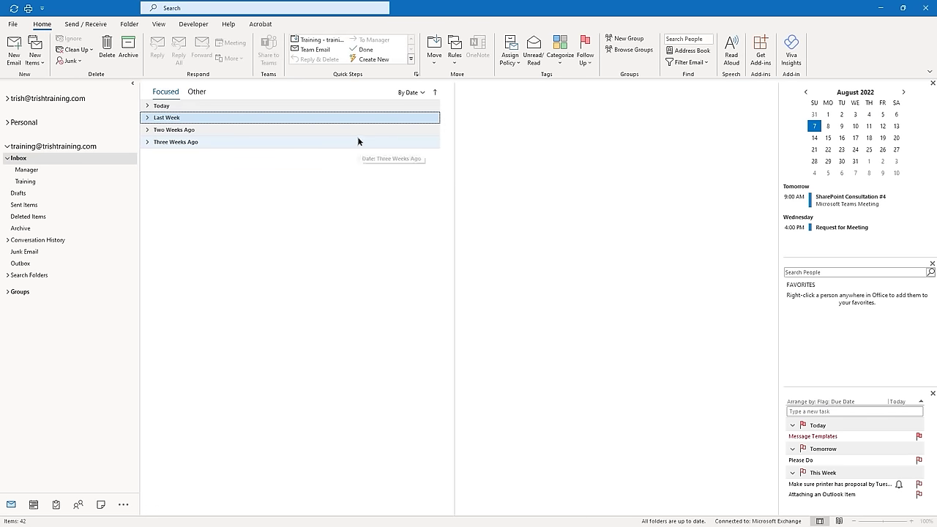
{"action": "left_click", "coordinate": [214, 8]}
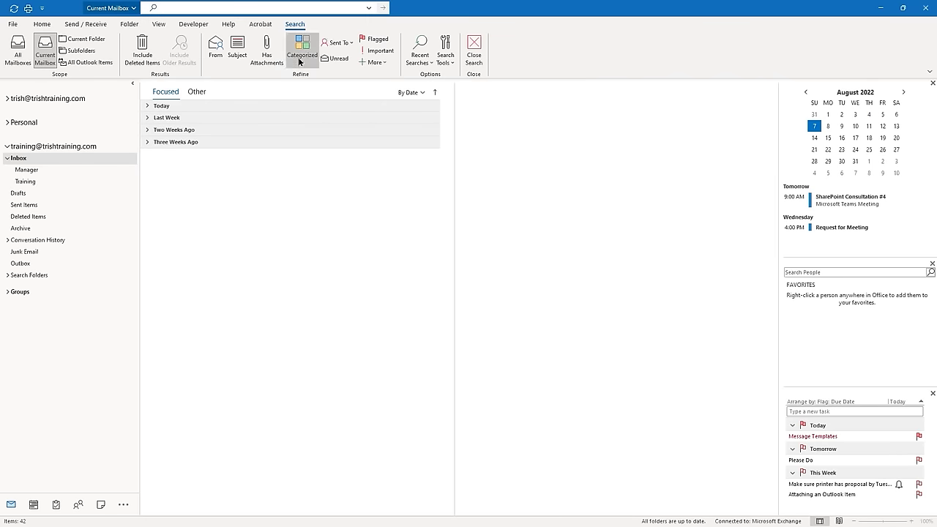
{"action": "left_click", "coordinate": [298, 61]}
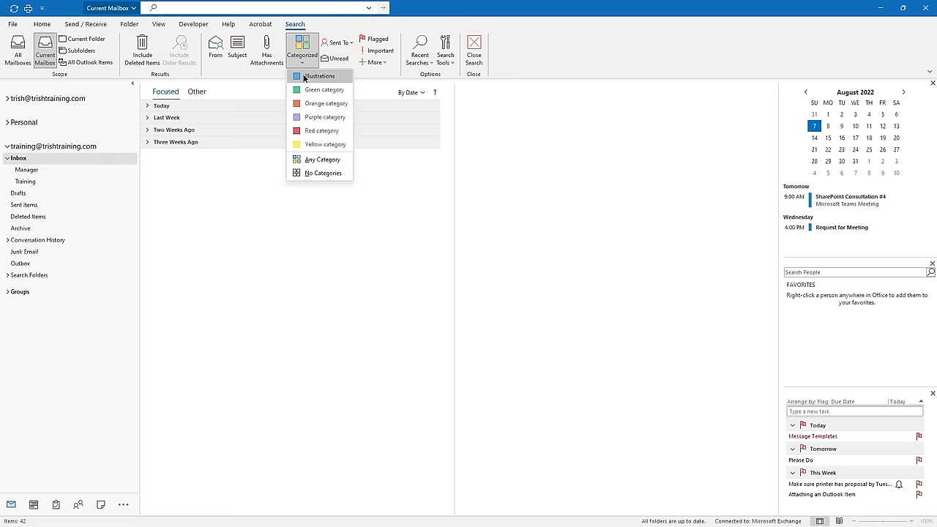
{"action": "left_click", "coordinate": [304, 76]}
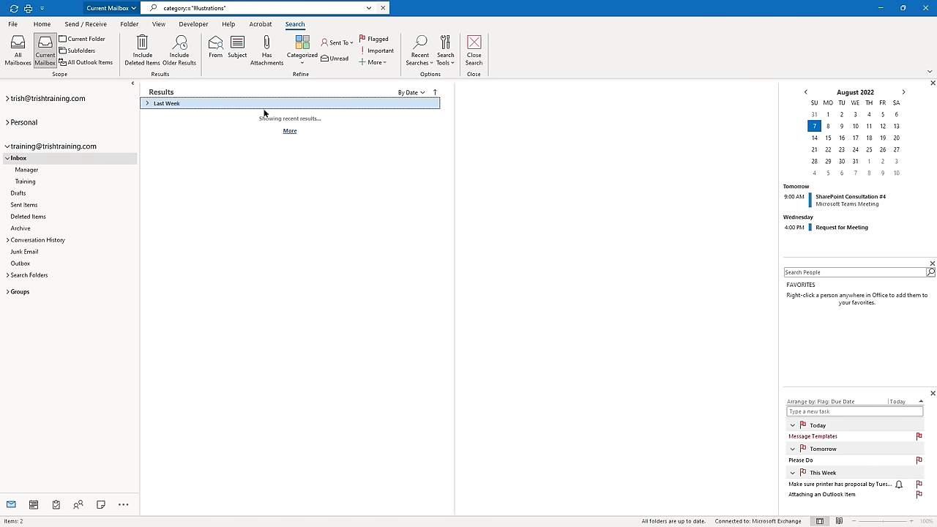
{"action": "left_click", "coordinate": [148, 104]}
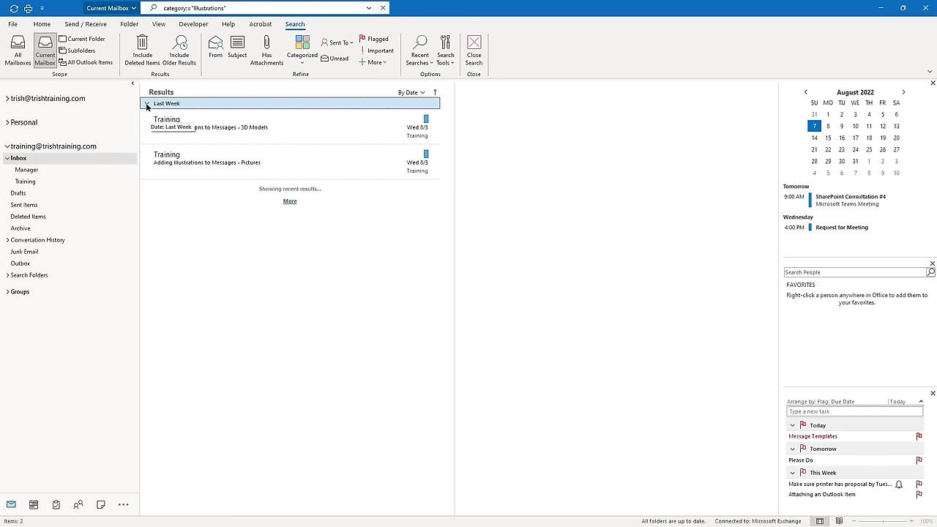
{"action": "left_click", "coordinate": [146, 106]}
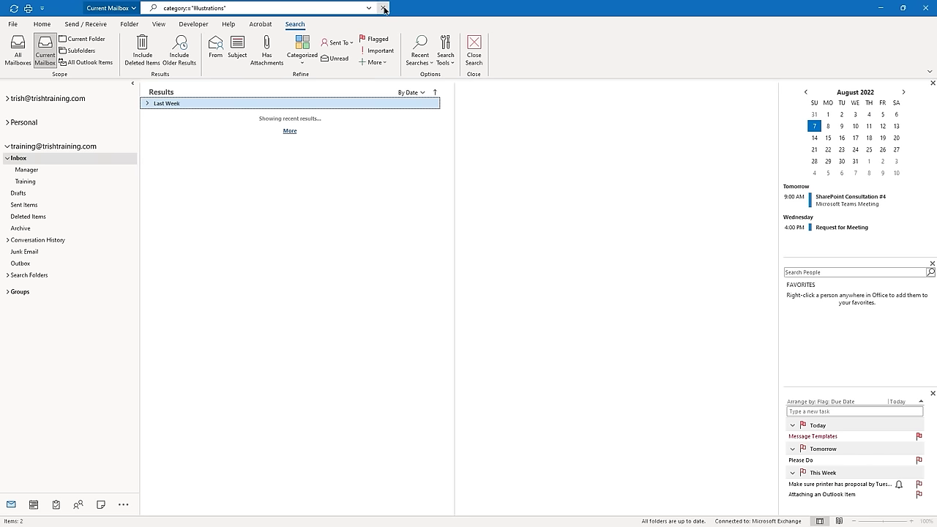
{"action": "left_click", "coordinate": [383, 9]}
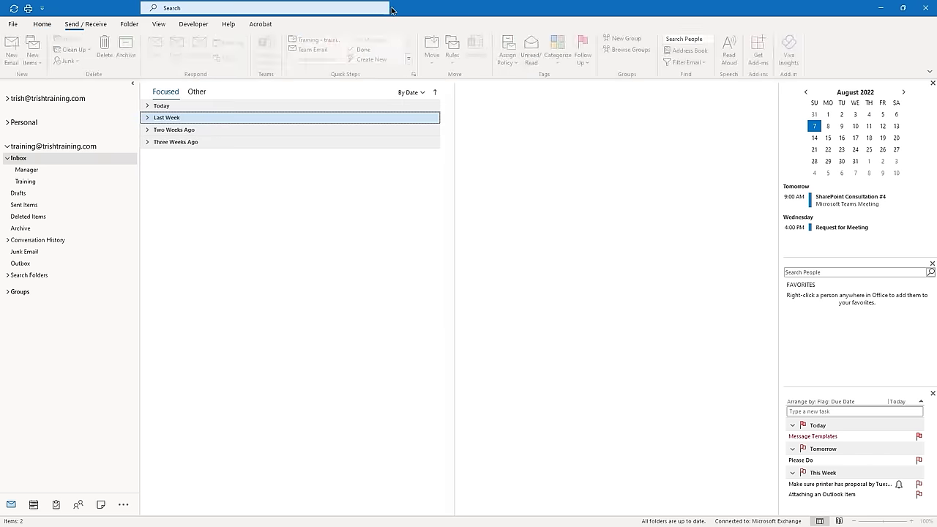
{"action": "left_click", "coordinate": [162, 9]}
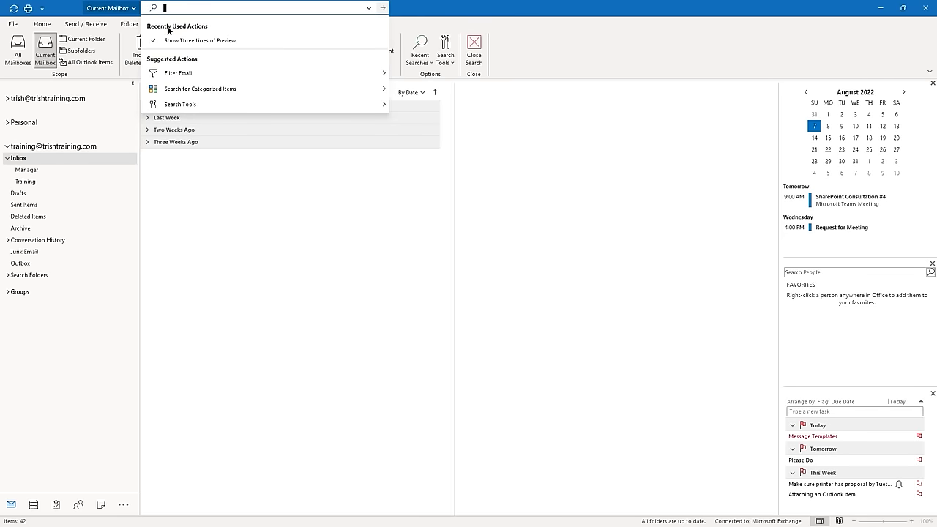
{"action": "left_click", "coordinate": [412, 8]}
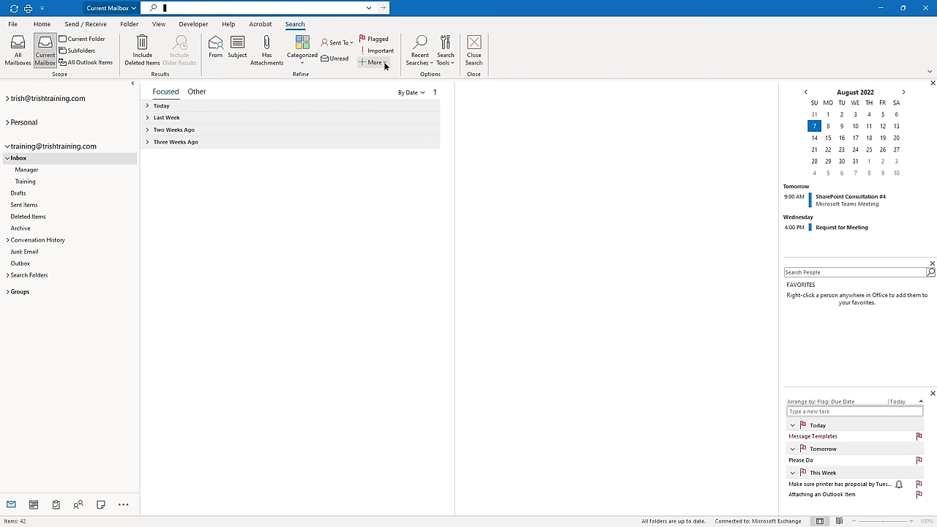
{"action": "left_click", "coordinate": [384, 63]}
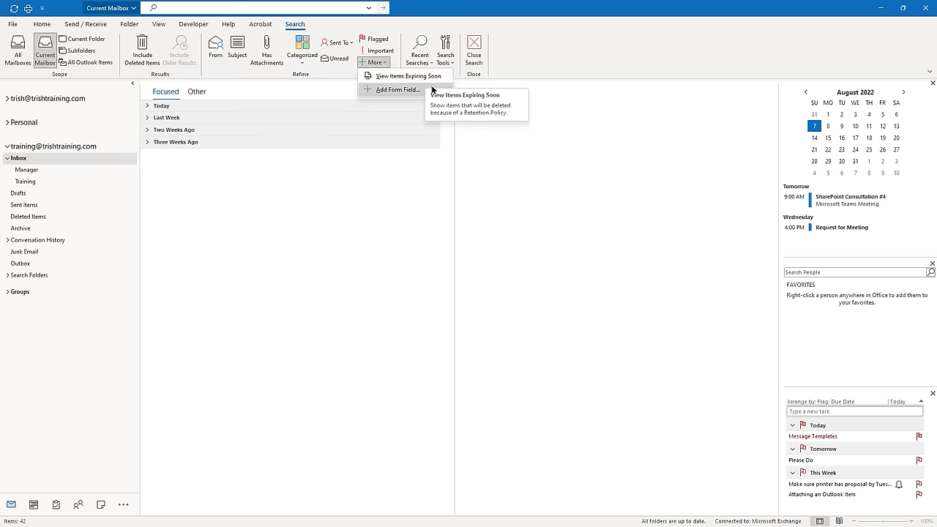
{"action": "left_click", "coordinate": [375, 62]}
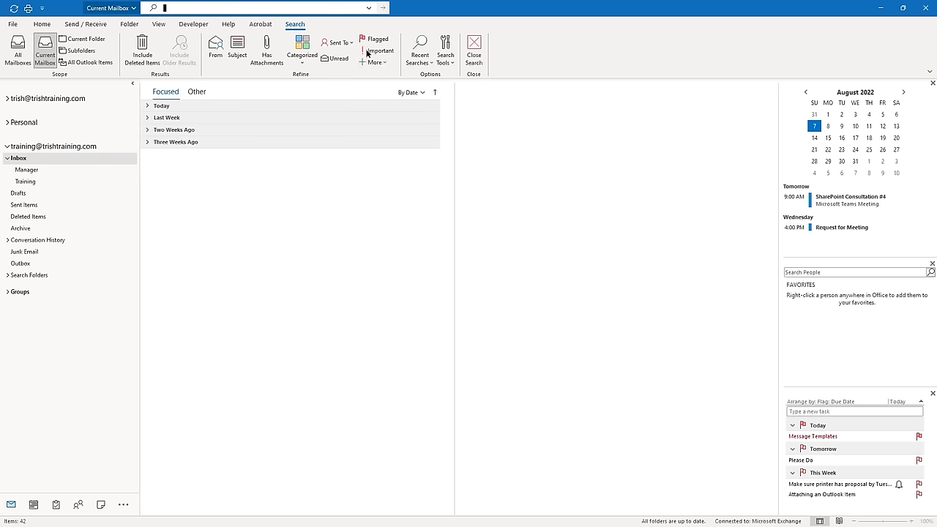
{"action": "left_click", "coordinate": [425, 66]}
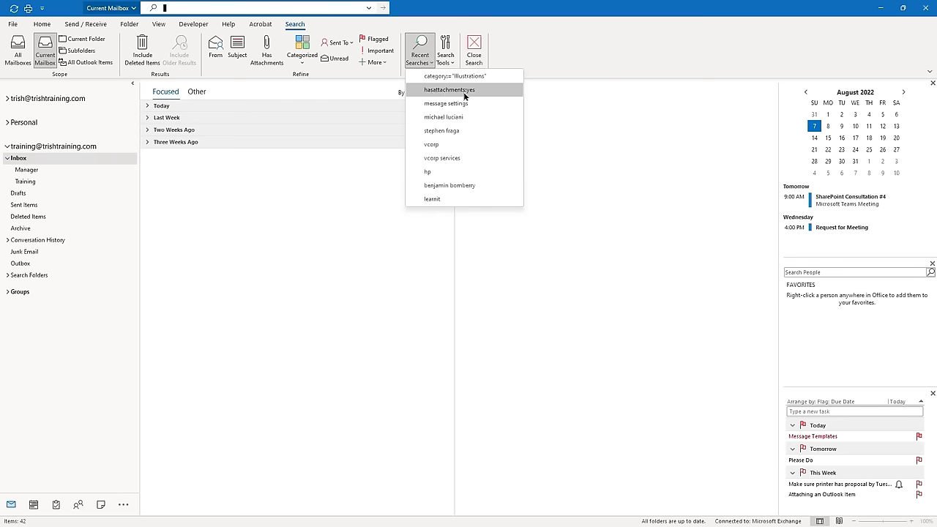
{"action": "left_click", "coordinate": [304, 242]}
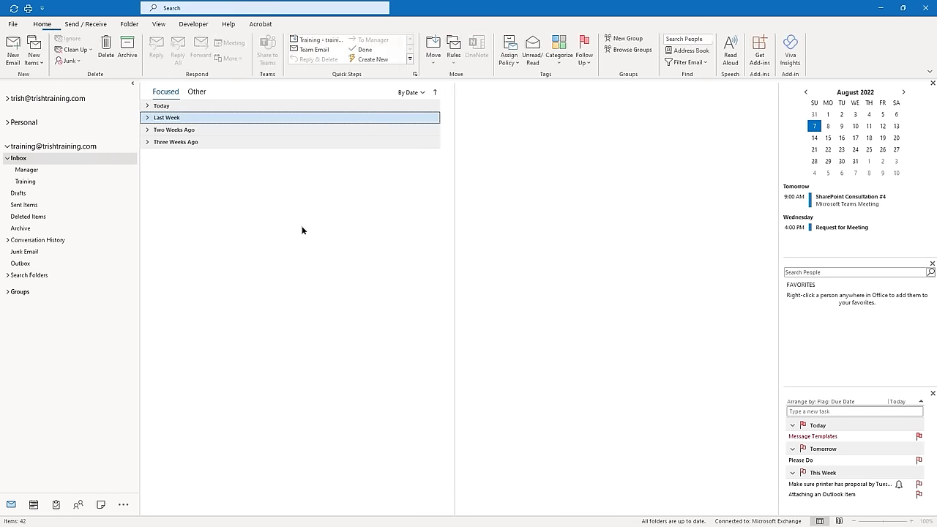
{"action": "left_click", "coordinate": [189, 9]}
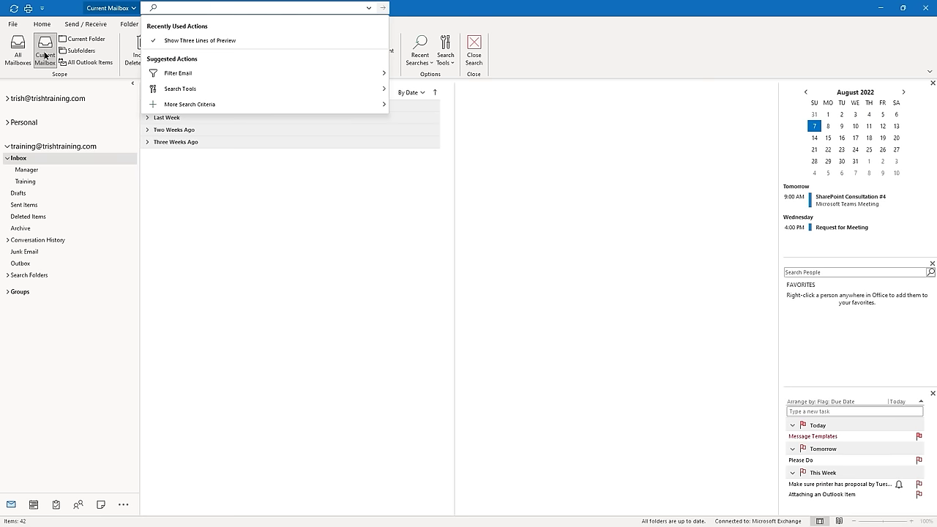
{"action": "left_click", "coordinate": [206, 175]}
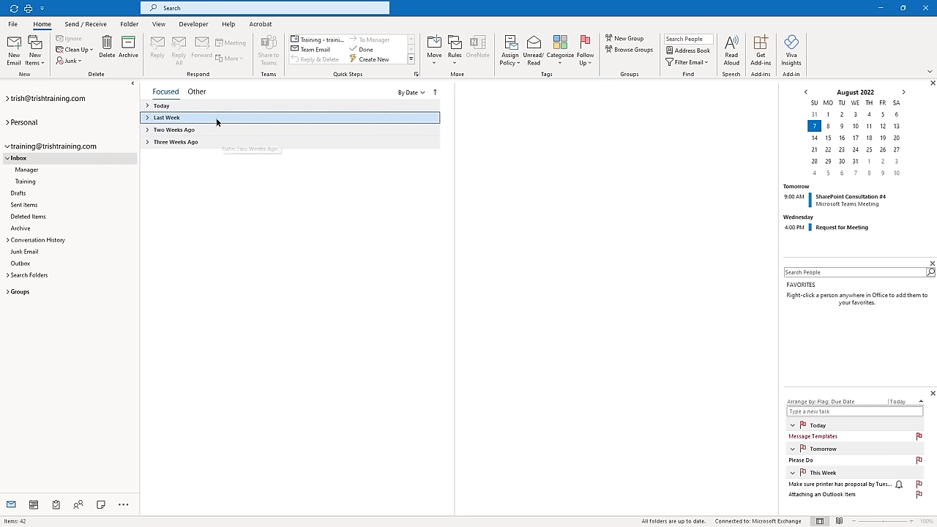
{"action": "left_click", "coordinate": [168, 8]}
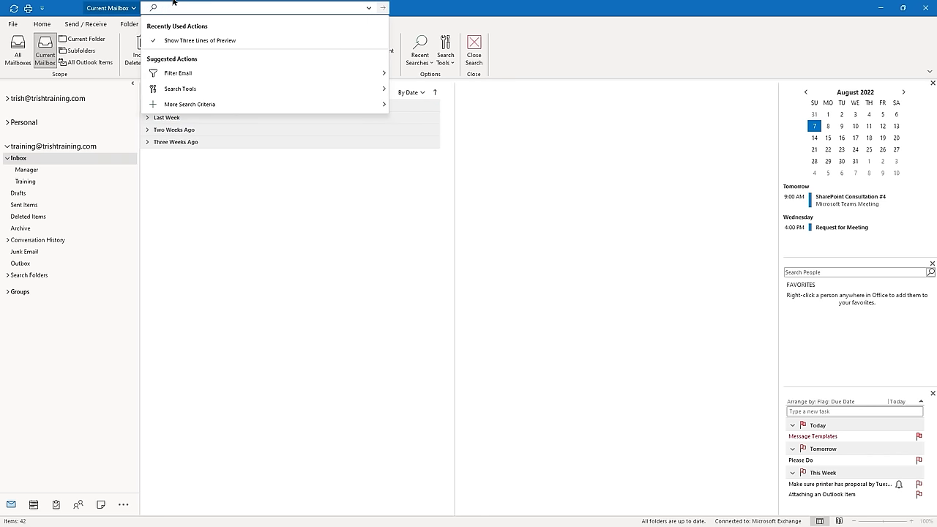
{"action": "type", "text": "sharepoing"}
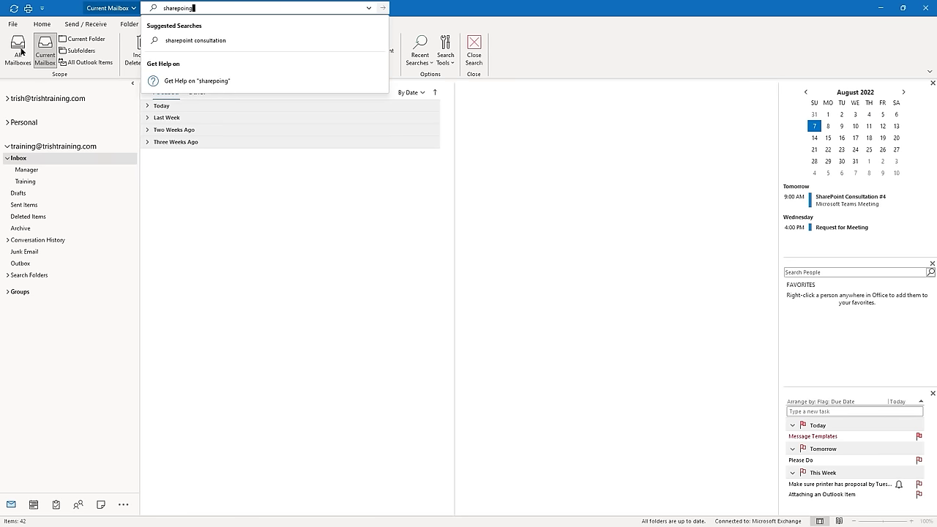
{"action": "left_click", "coordinate": [72, 80]}
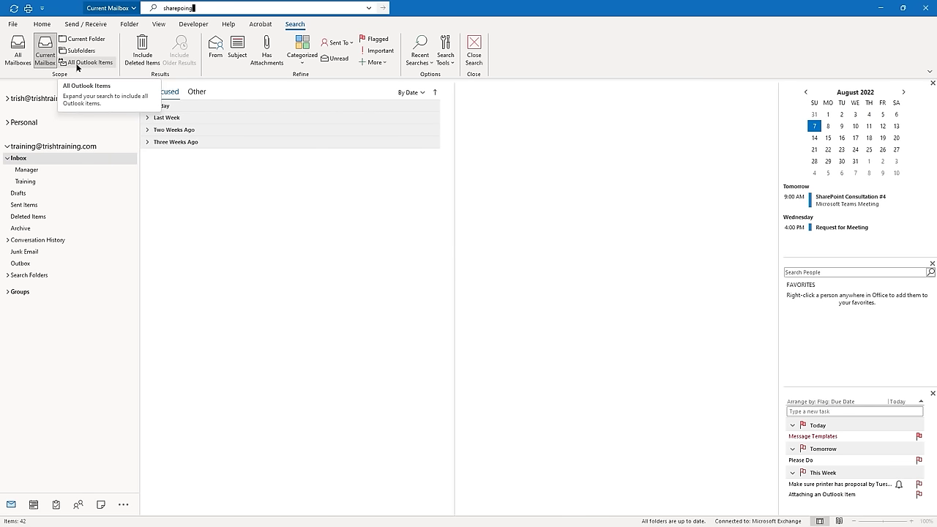
{"action": "left_click", "coordinate": [77, 65]}
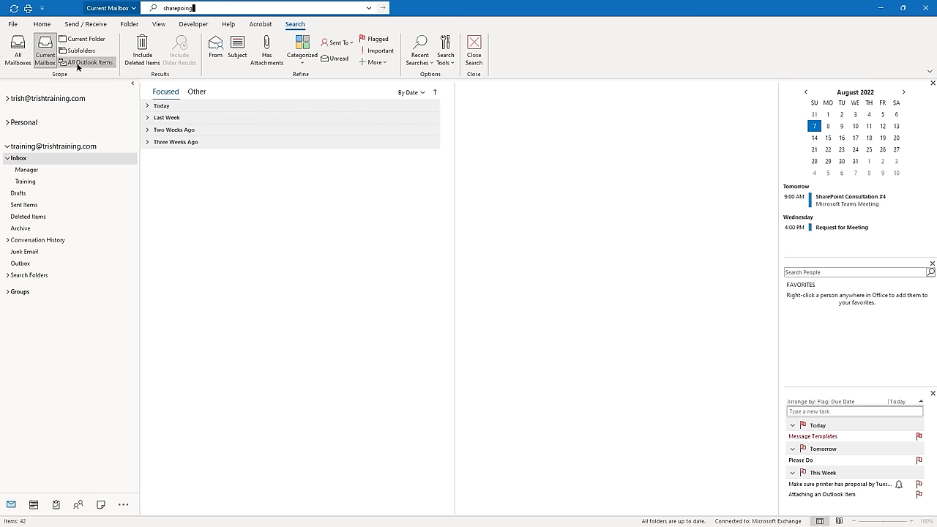
{"action": "key", "text": "BackSpace"}
{"action": "type", "text": "t"}
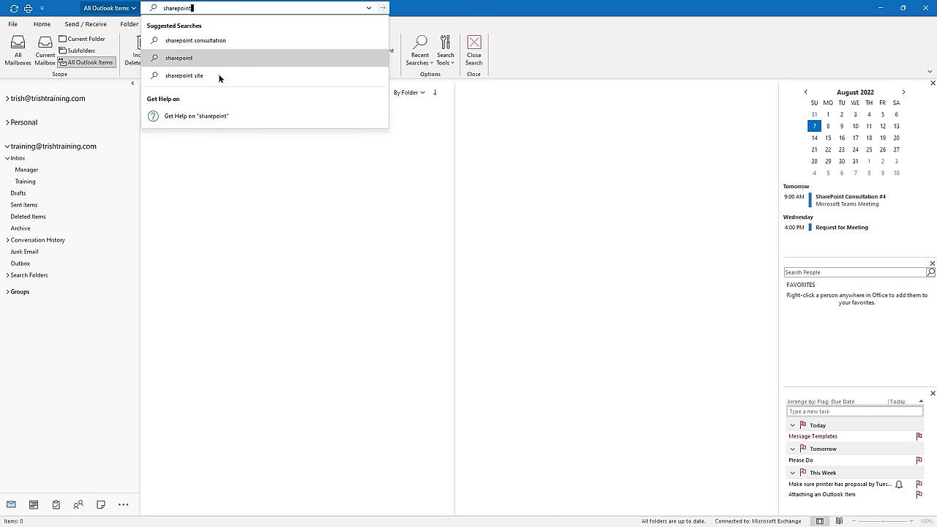
{"action": "key", "text": "Return"}
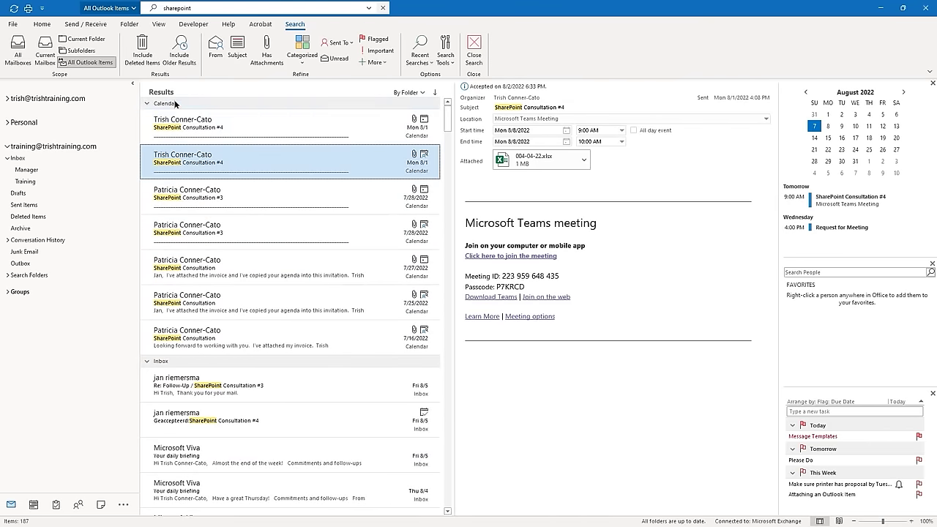
{"action": "left_click", "coordinate": [149, 104]}
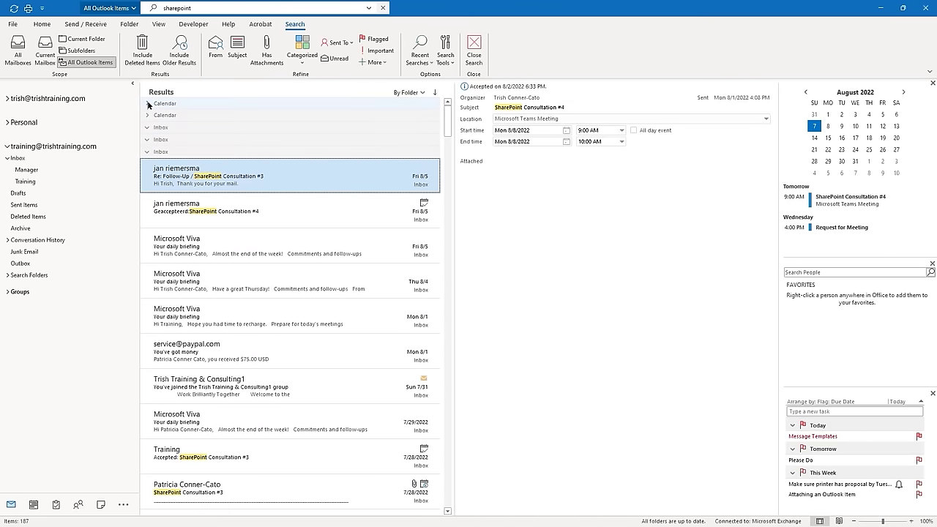
{"action": "left_click", "coordinate": [149, 115]}
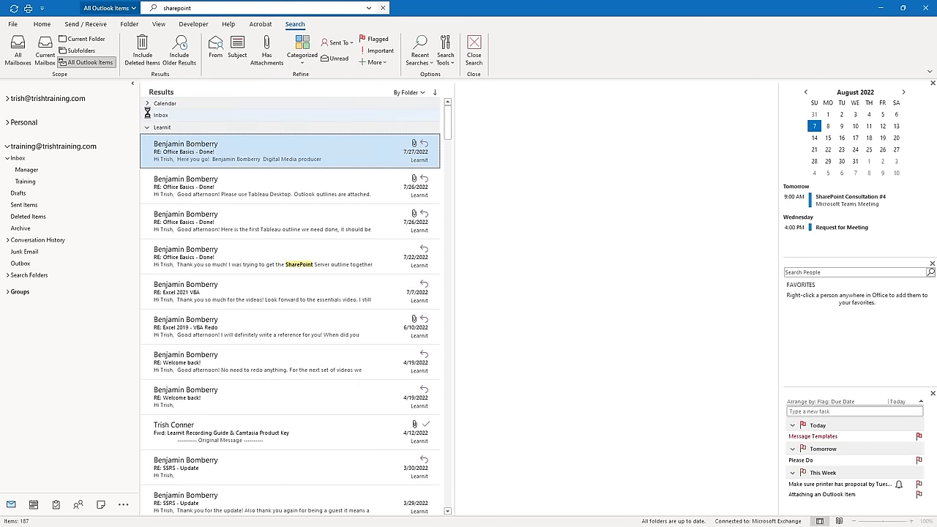
{"action": "right_click", "coordinate": [151, 128]}
{"action": "left_click", "coordinate": [173, 137]}
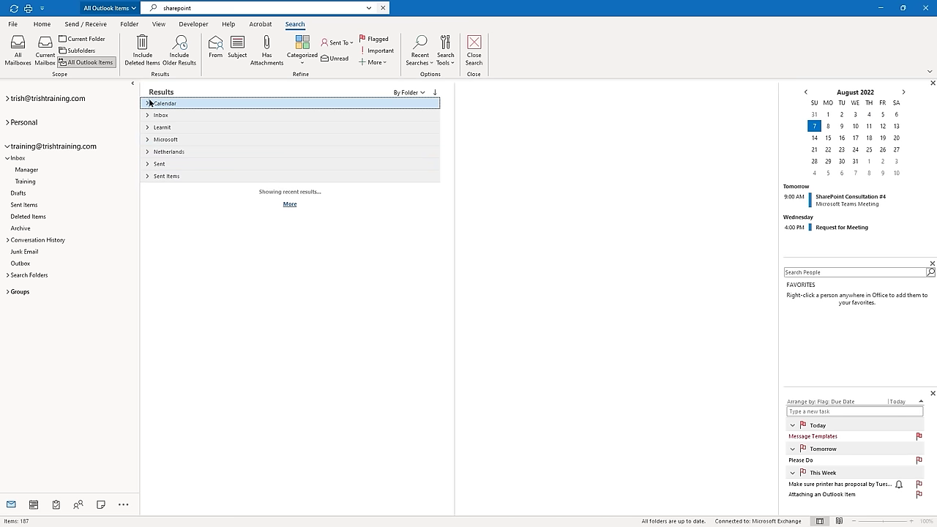
{"action": "left_click", "coordinate": [149, 104]}
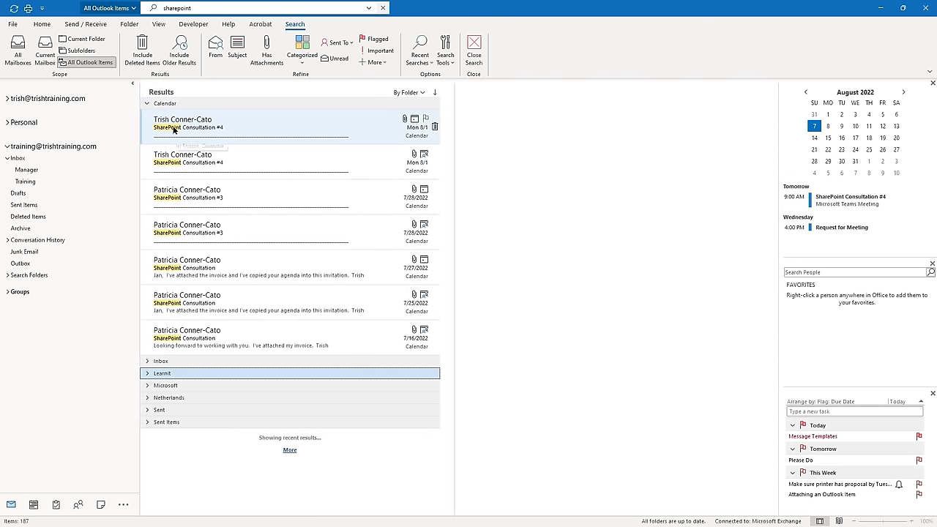
{"action": "left_click", "coordinate": [149, 103]}
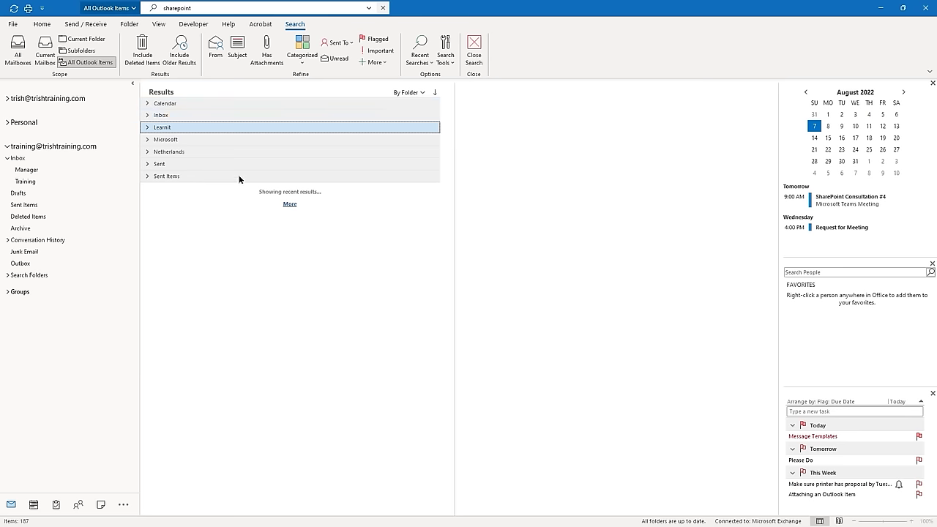
{"action": "left_click", "coordinate": [382, 8]}
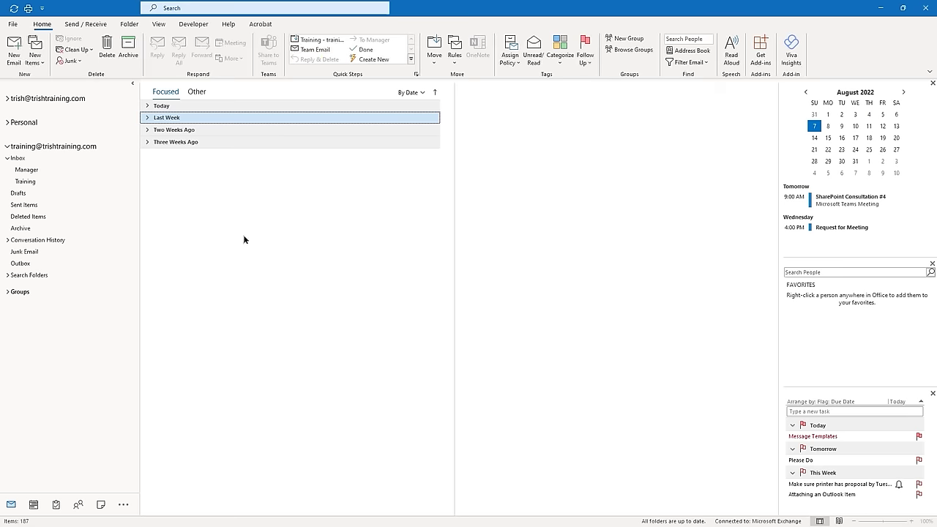
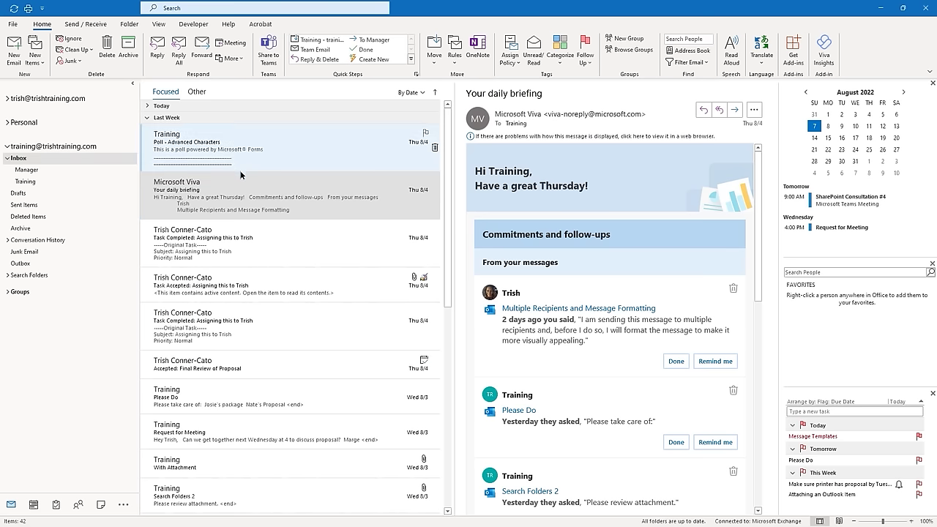
Drag the Microsoft Viva daily briefing into Junk Email, accept the retention warning, and view Junk Email.
{"action": "left_click", "coordinate": [237, 198]}
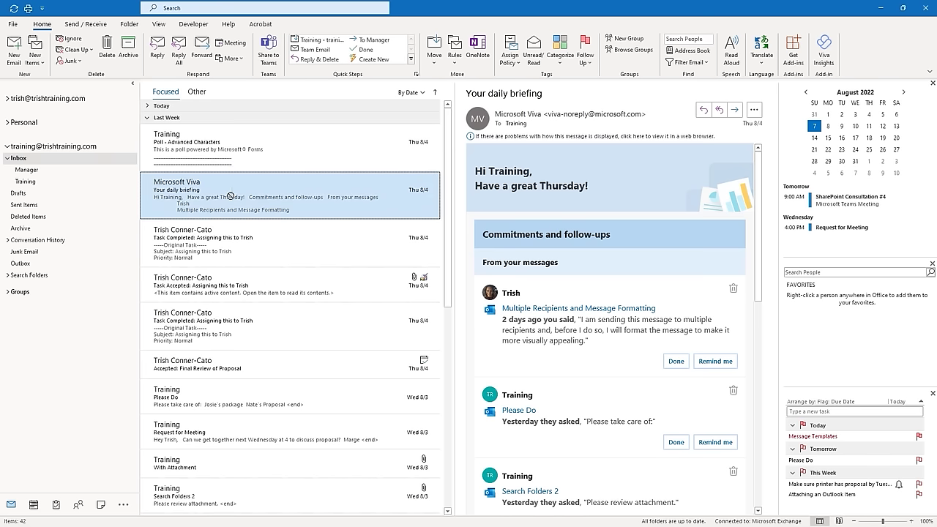
{"action": "left_click_drag", "start_coordinate": [203, 195], "coordinate": [33, 252]}
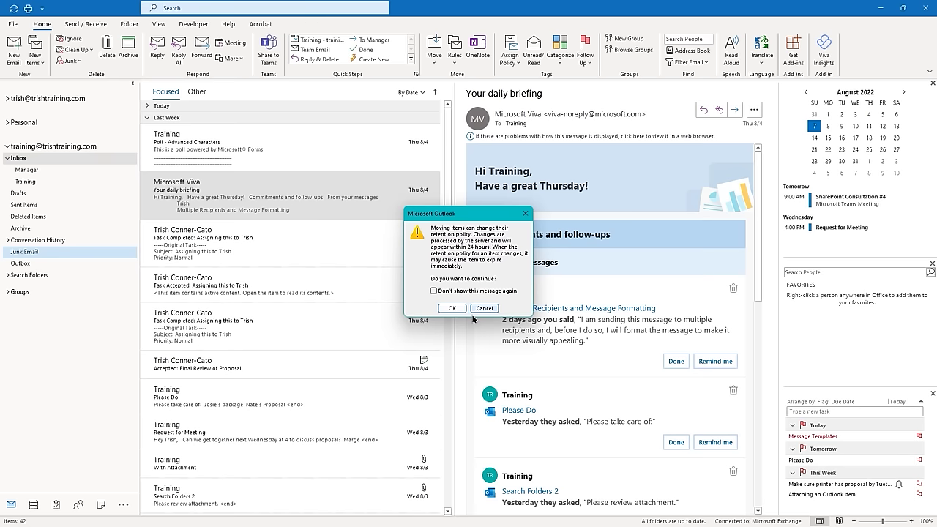
{"action": "left_click", "coordinate": [453, 310]}
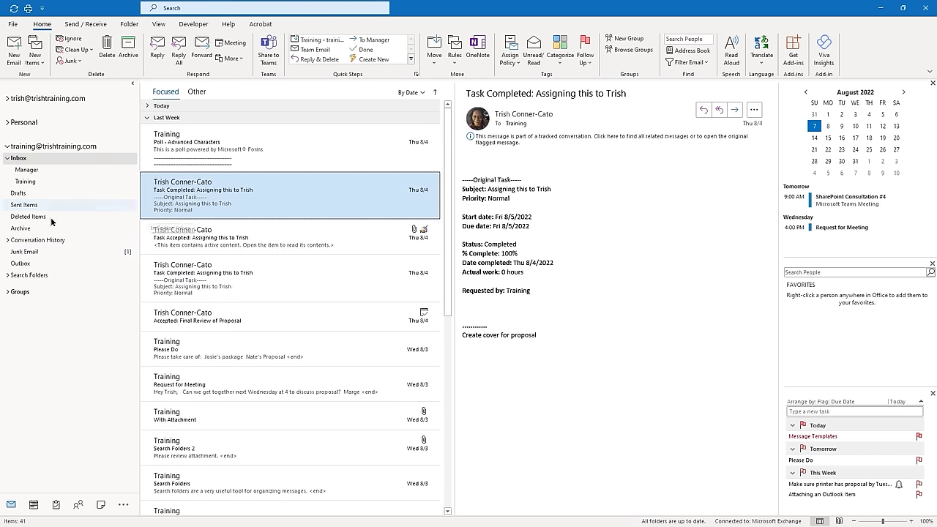
{"action": "left_click", "coordinate": [47, 243]}
{"action": "left_click", "coordinate": [47, 252]}
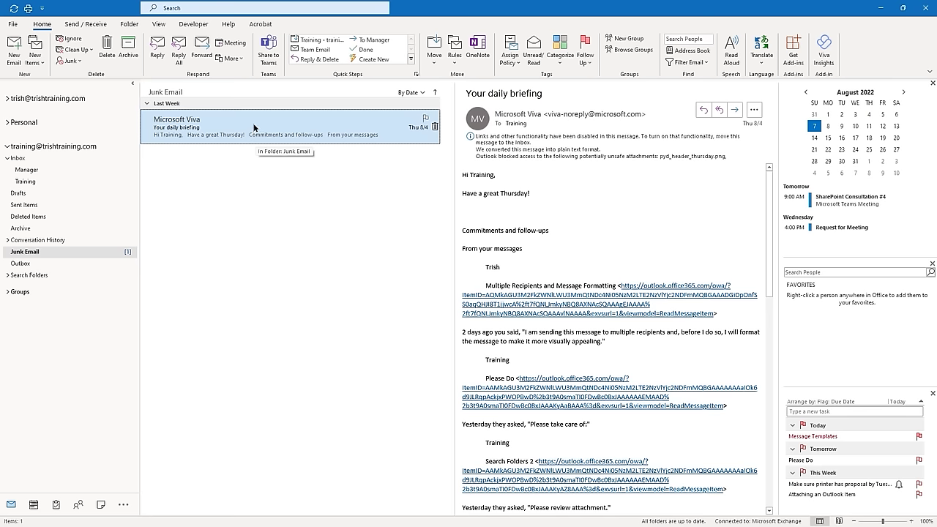
Mark the Viva briefing as Not Junk, trusting its sender, so it returns to the Inbox.
{"action": "right_click", "coordinate": [311, 130]}
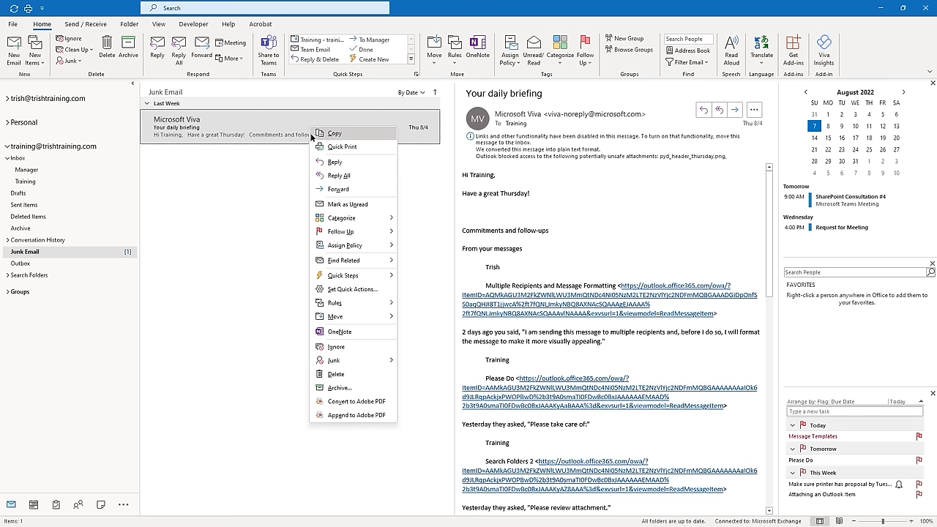
{"action": "mouse_move", "coordinate": [338, 366]}
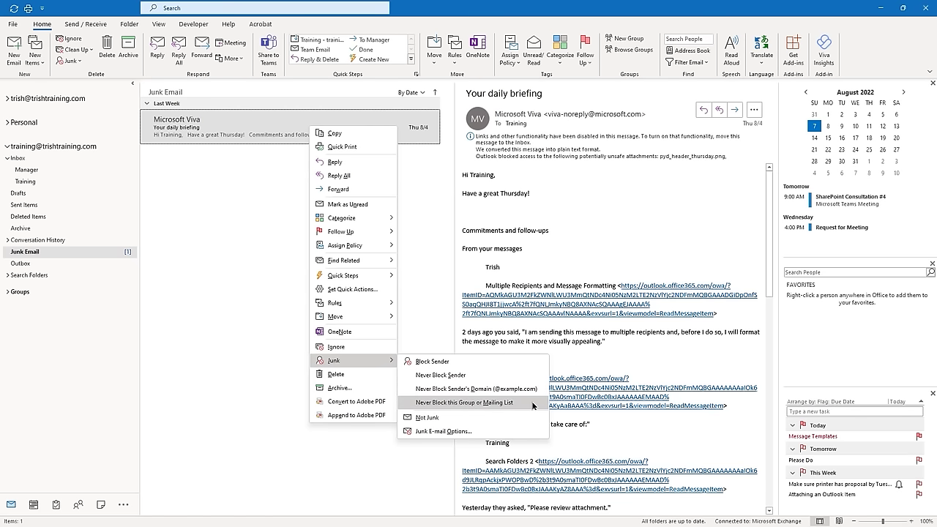
{"action": "left_click", "coordinate": [437, 418]}
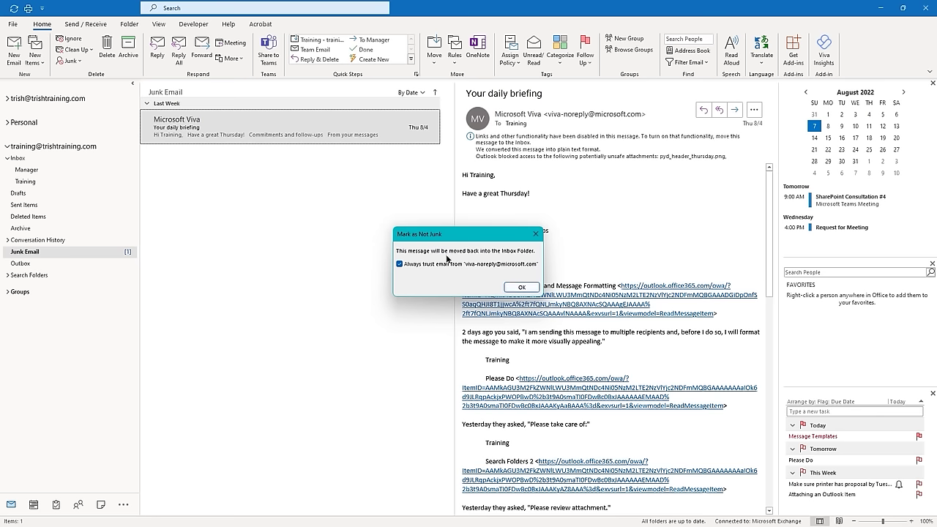
{"action": "left_click", "coordinate": [522, 287]}
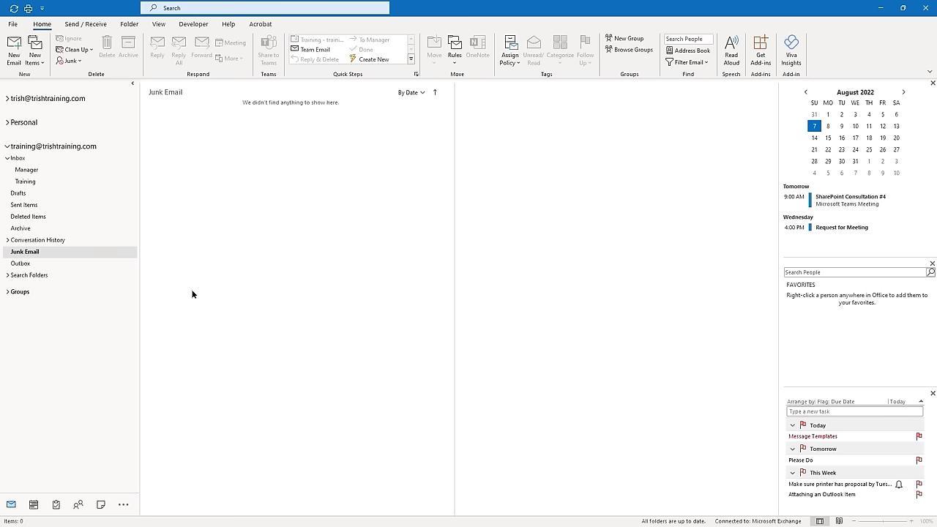
Move the Viva briefing from the Inbox's Last Week group back into Junk Email and view it there.
{"action": "double_click", "coordinate": [20, 158]}
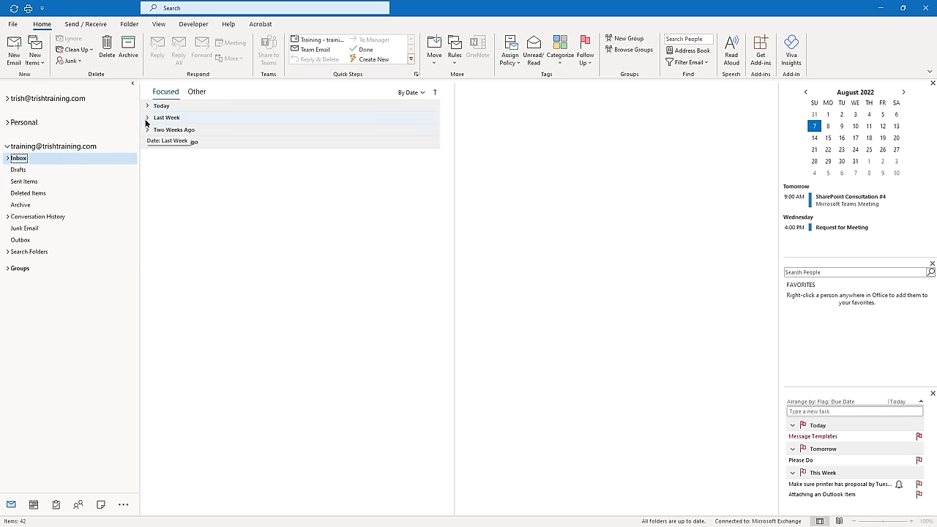
{"action": "left_click", "coordinate": [147, 119]}
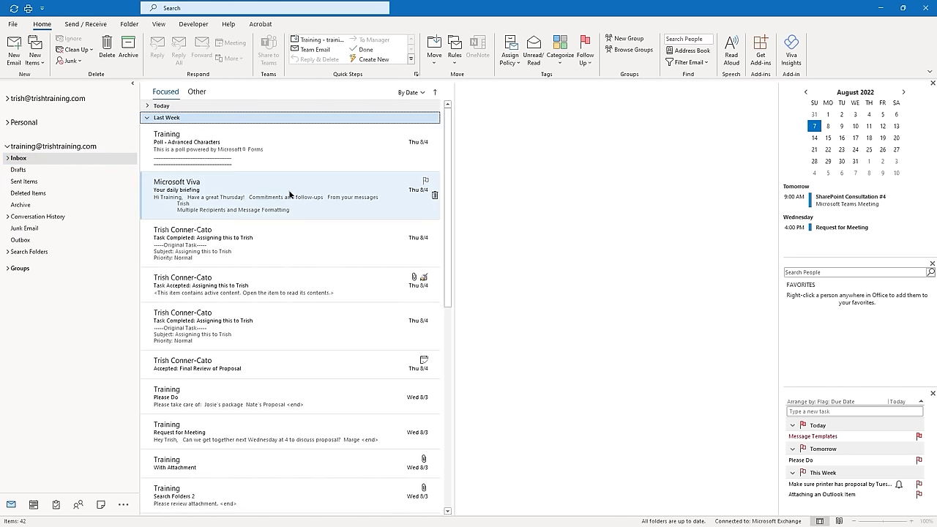
{"action": "left_click_drag", "start_coordinate": [289, 194], "coordinate": [80, 233]}
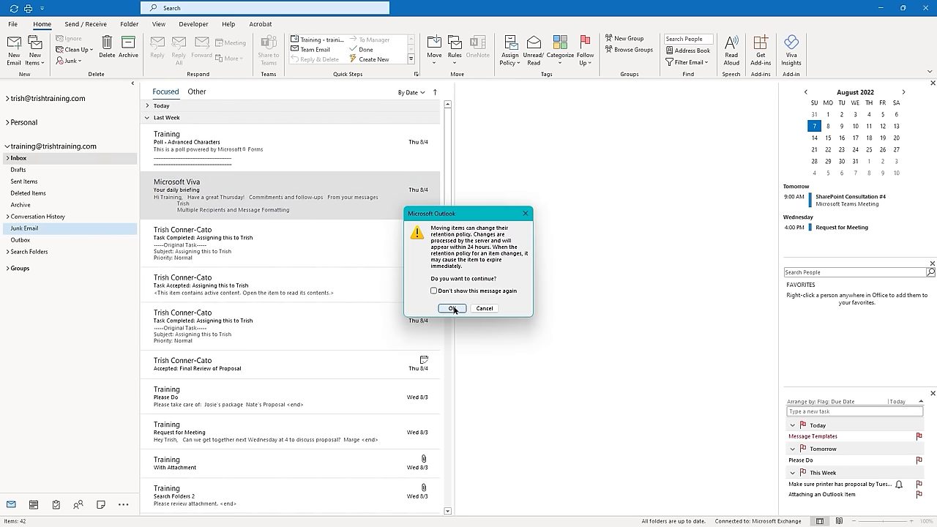
{"action": "left_click", "coordinate": [454, 309]}
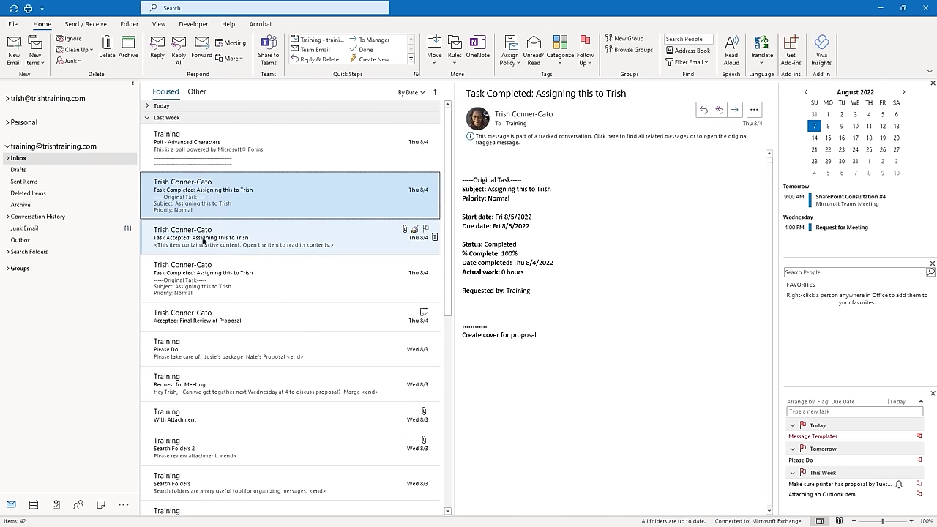
{"action": "left_click", "coordinate": [104, 229]}
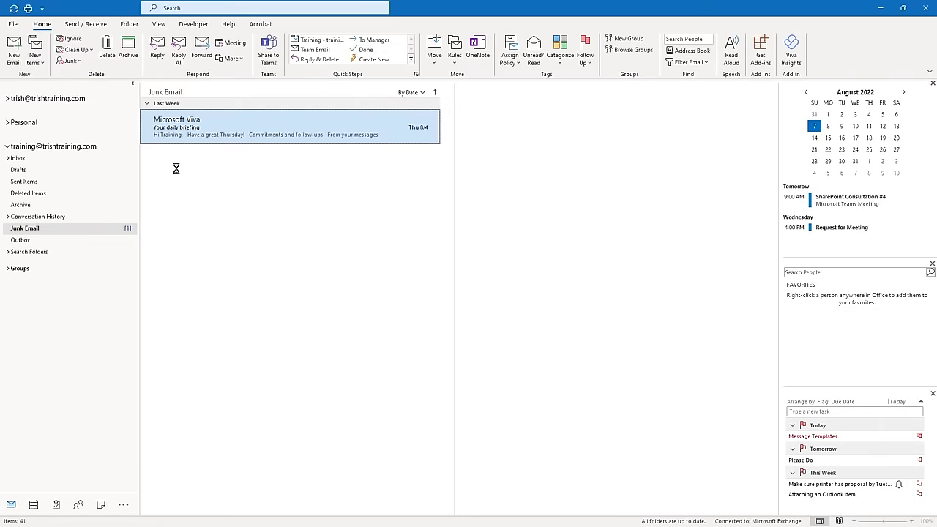
{"action": "right_click", "coordinate": [323, 128]}
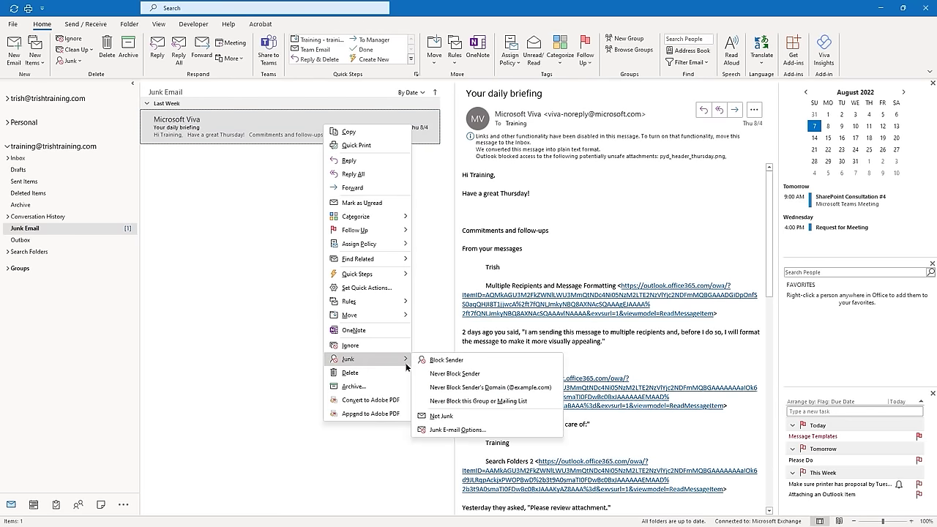
{"action": "left_click", "coordinate": [450, 431]}
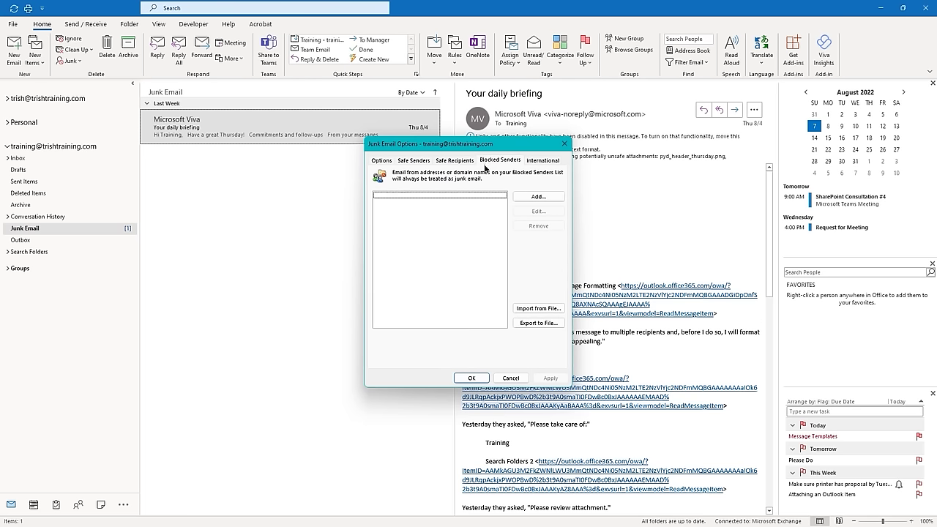
{"action": "left_click", "coordinate": [530, 200]}
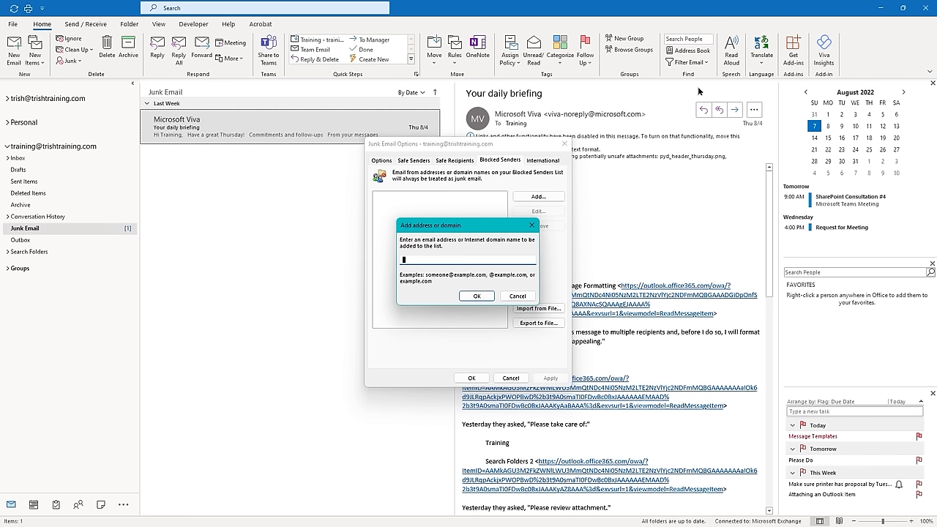
{"action": "type", "text": "@microsoft.com"}
{"action": "left_click", "coordinate": [488, 297]}
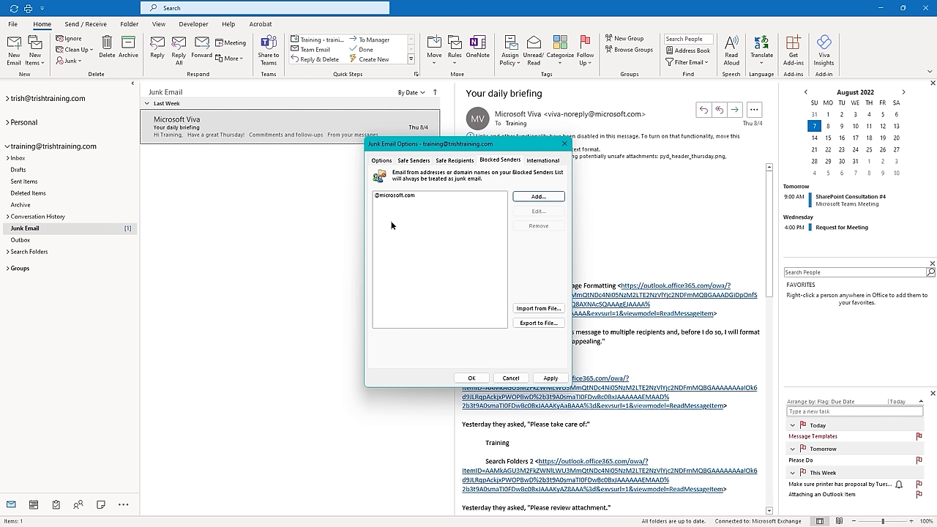
{"action": "left_click", "coordinate": [391, 199]}
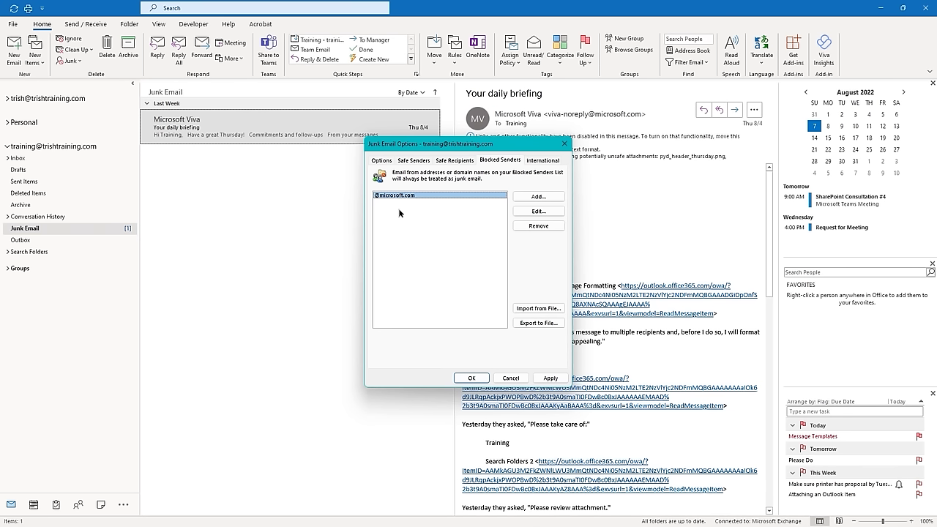
{"action": "left_click", "coordinate": [522, 227]}
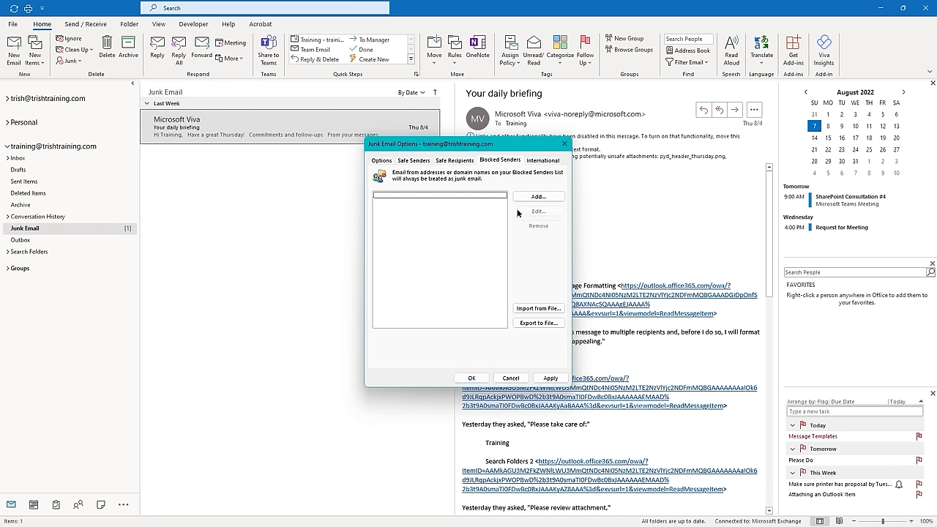
{"action": "left_click", "coordinate": [409, 163]}
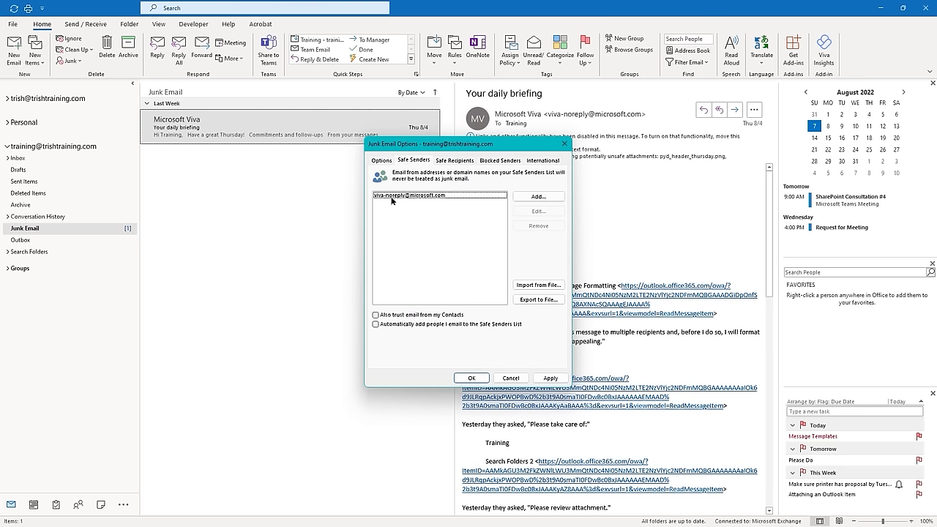
{"action": "left_click", "coordinate": [392, 197]}
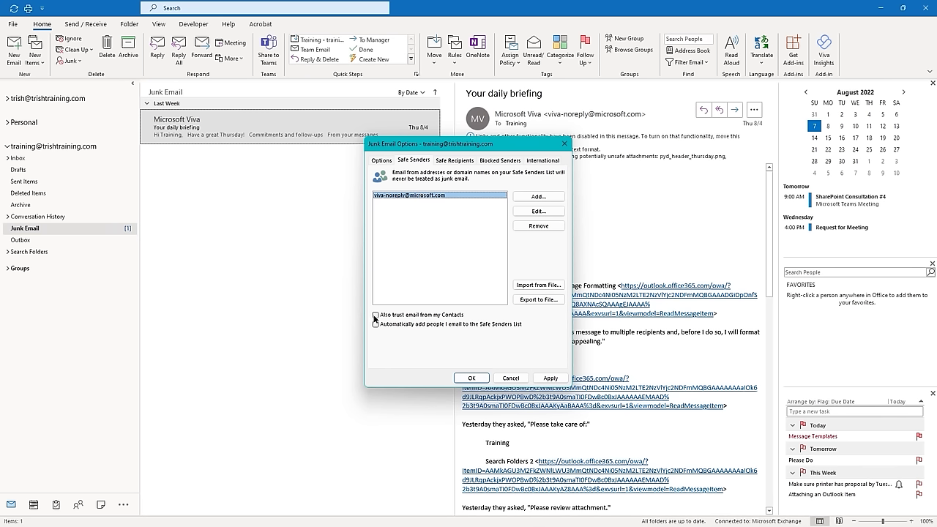
{"action": "left_click", "coordinate": [375, 315]}
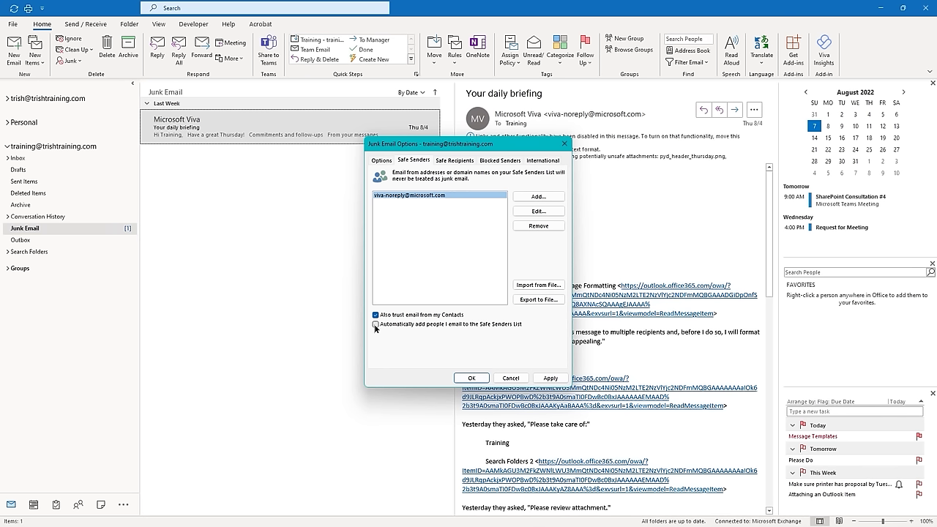
{"action": "left_click", "coordinate": [375, 325]}
{"action": "left_click", "coordinate": [473, 378]}
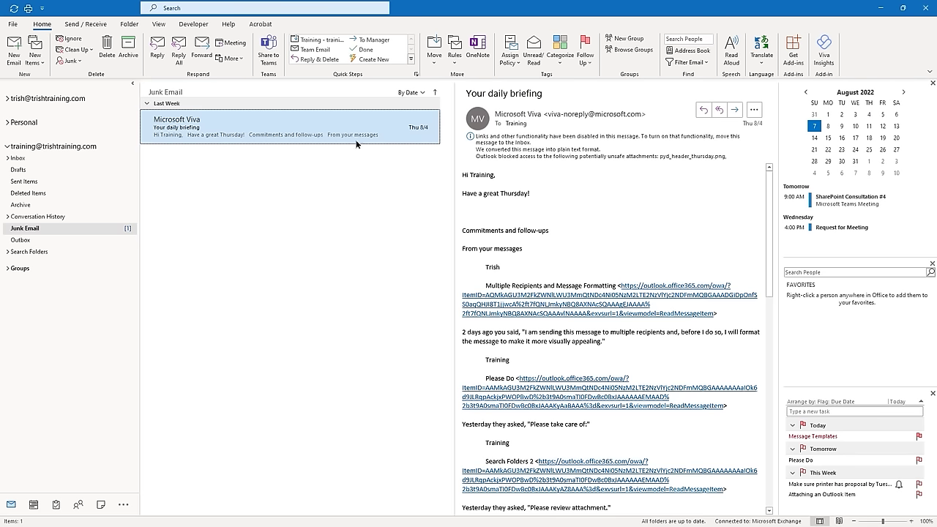
Use Not Junk on the Viva briefing, confirm the move, and open the Inbox.
{"action": "right_click", "coordinate": [276, 129]}
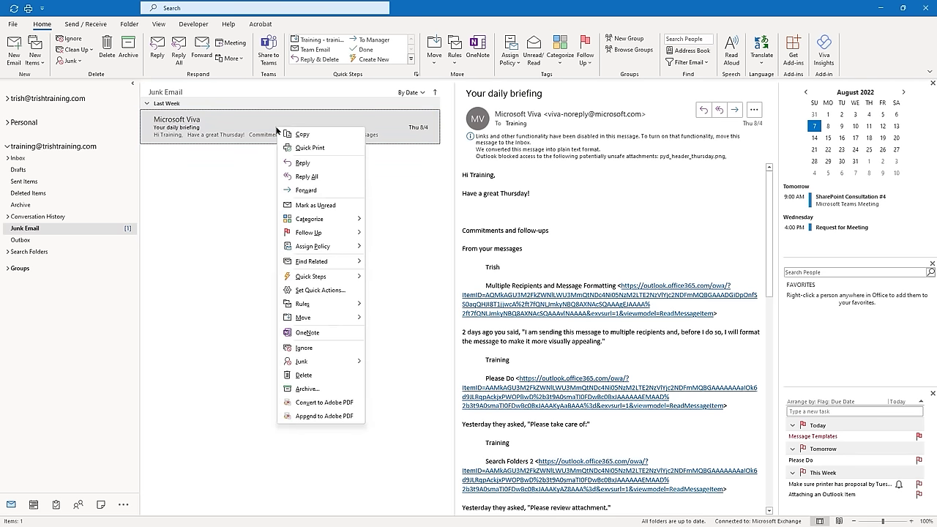
{"action": "mouse_move", "coordinate": [331, 364]}
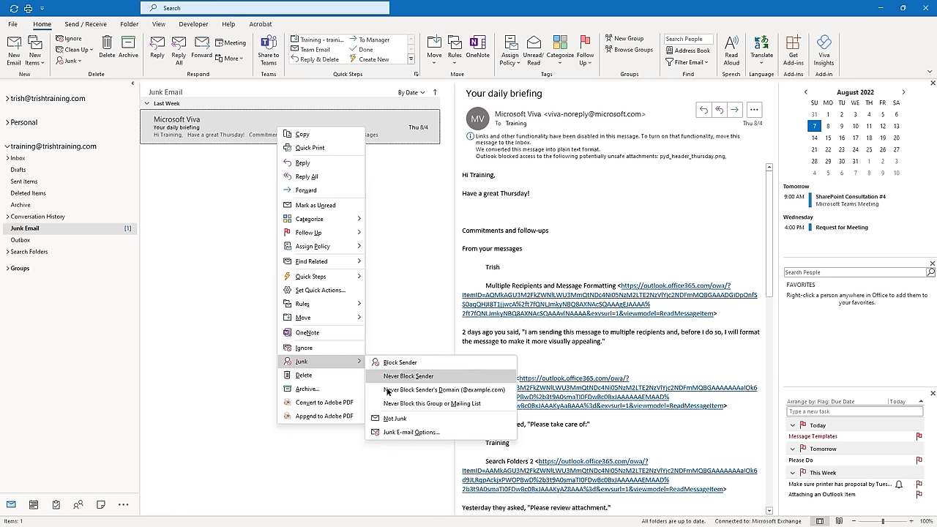
{"action": "left_click", "coordinate": [396, 416]}
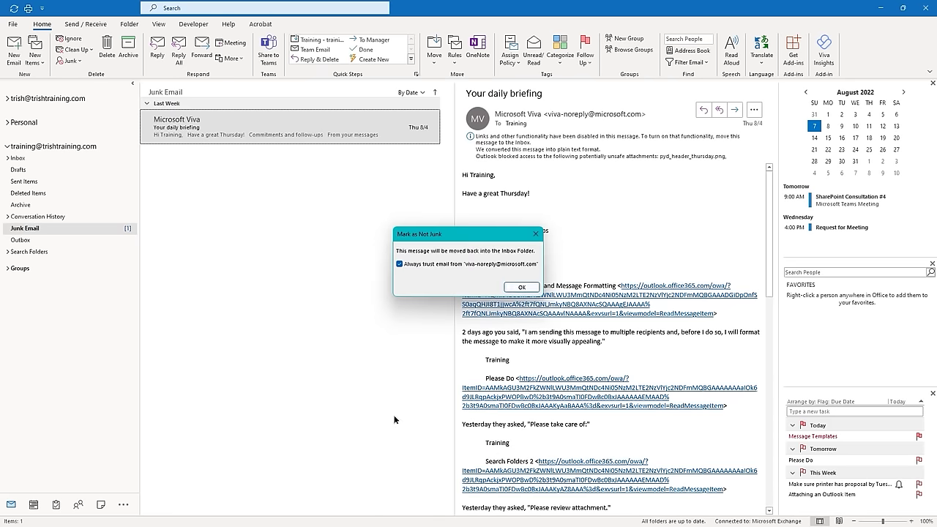
{"action": "left_click", "coordinate": [522, 288]}
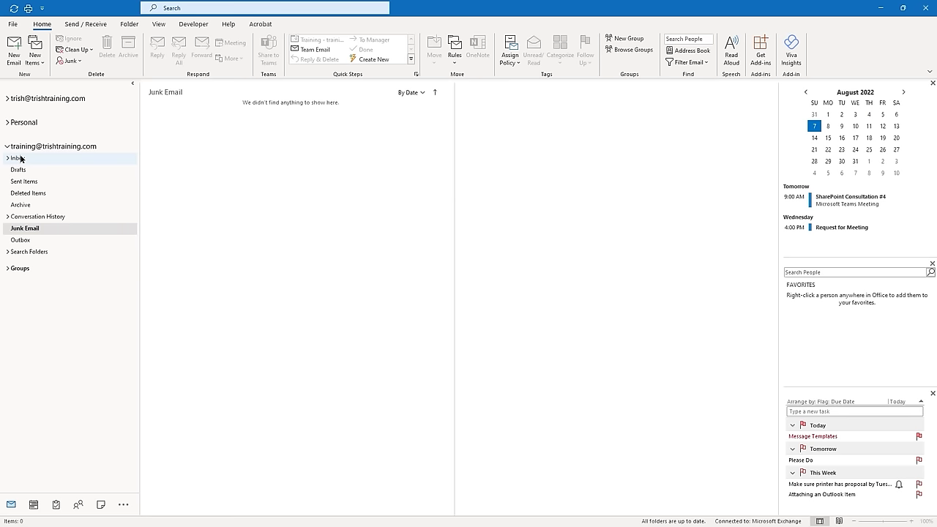
{"action": "left_click", "coordinate": [20, 158]}
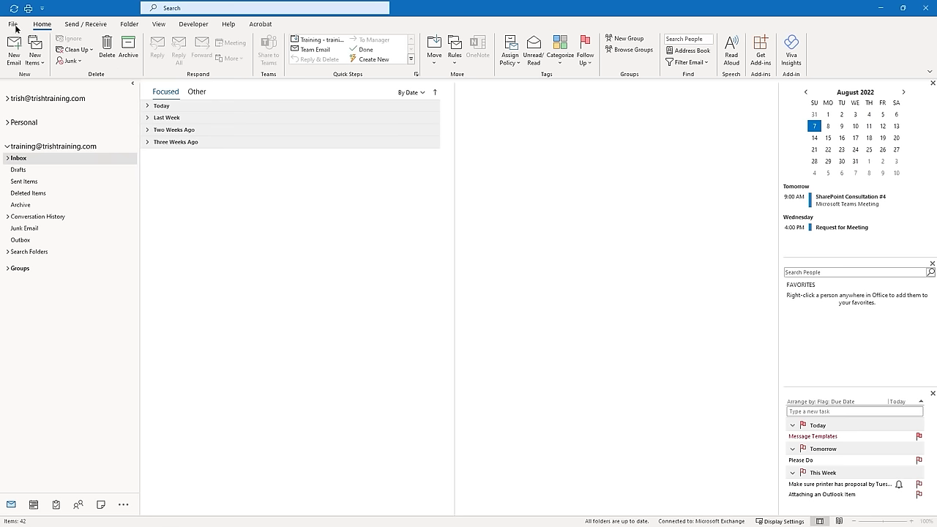
Enable automatic replies and restrict them to a set time range.
{"action": "key", "text": "Down"}
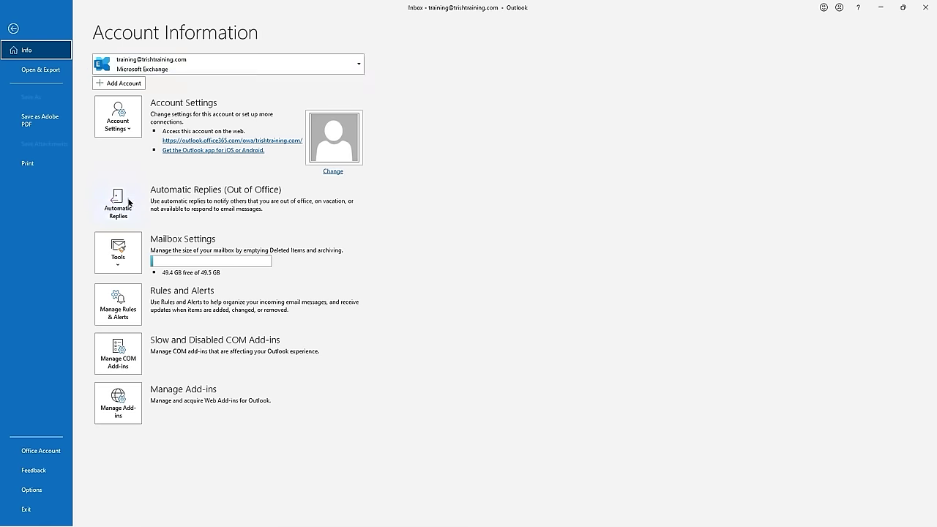
{"action": "left_click", "coordinate": [123, 202]}
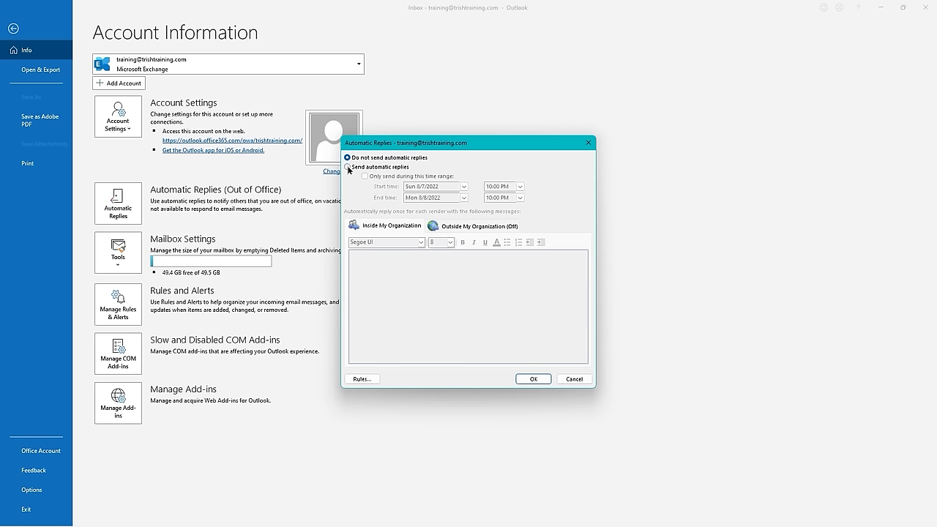
{"action": "left_click", "coordinate": [348, 167]}
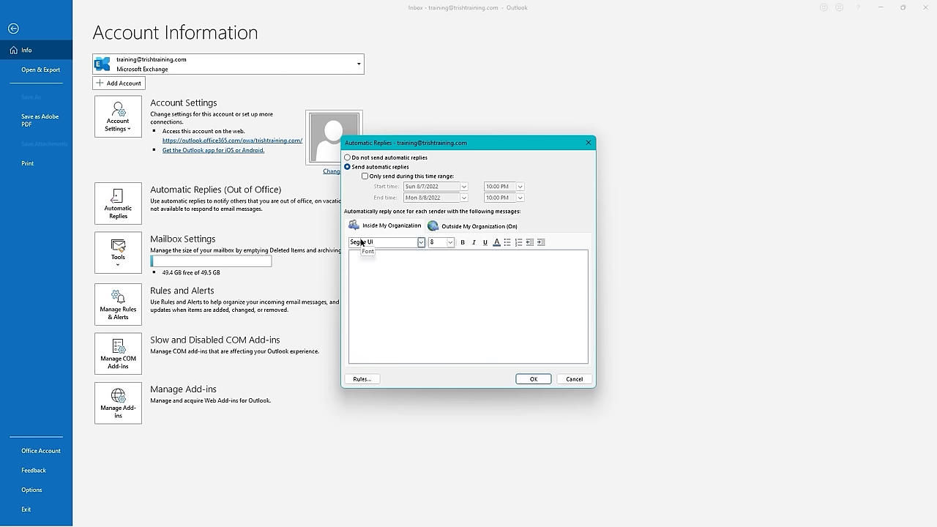
{"action": "left_click", "coordinate": [365, 177]}
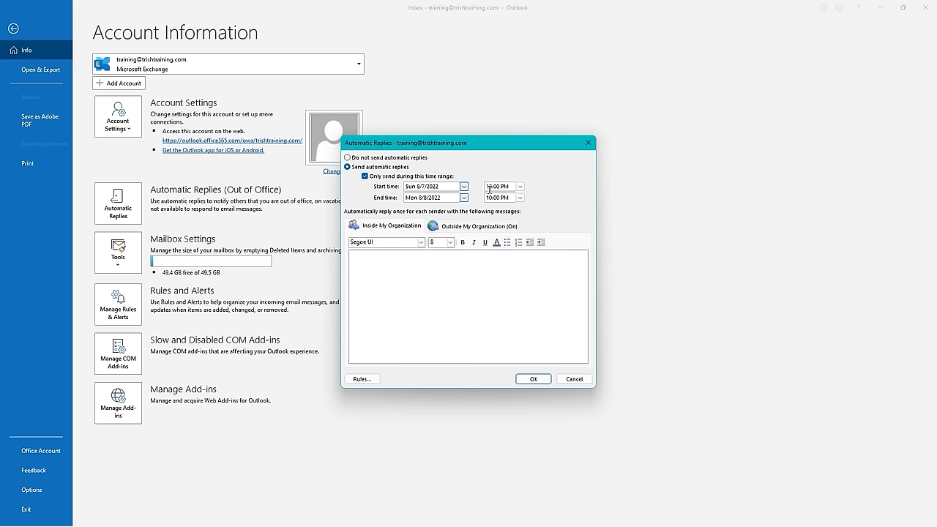
Set the reply window to start at 10:30 PM and end 8/22/2022 at 8:00 AM.
{"action": "left_click", "coordinate": [520, 187]}
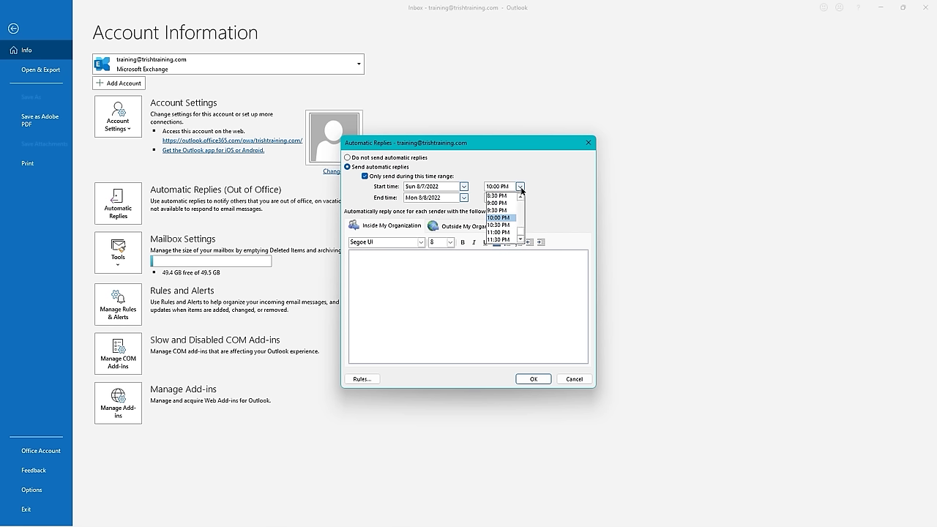
{"action": "left_click", "coordinate": [508, 226]}
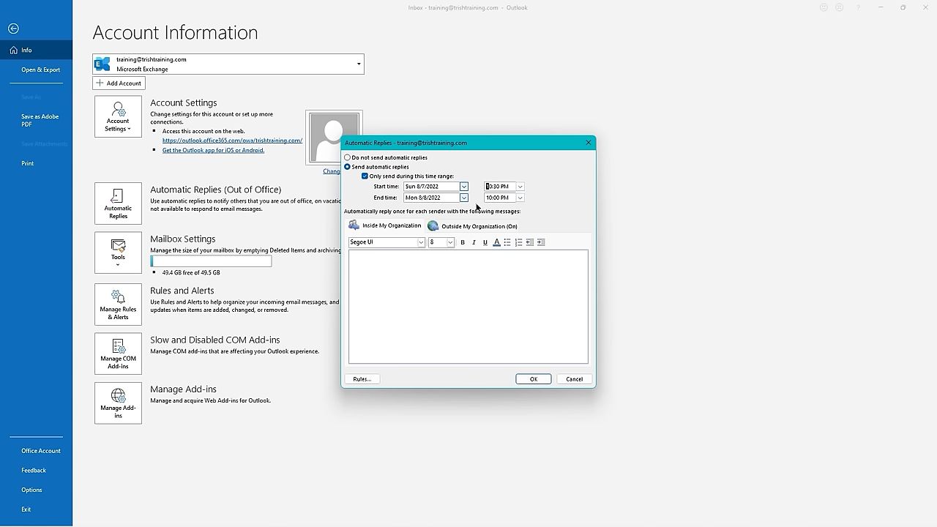
{"action": "left_click", "coordinate": [463, 198]}
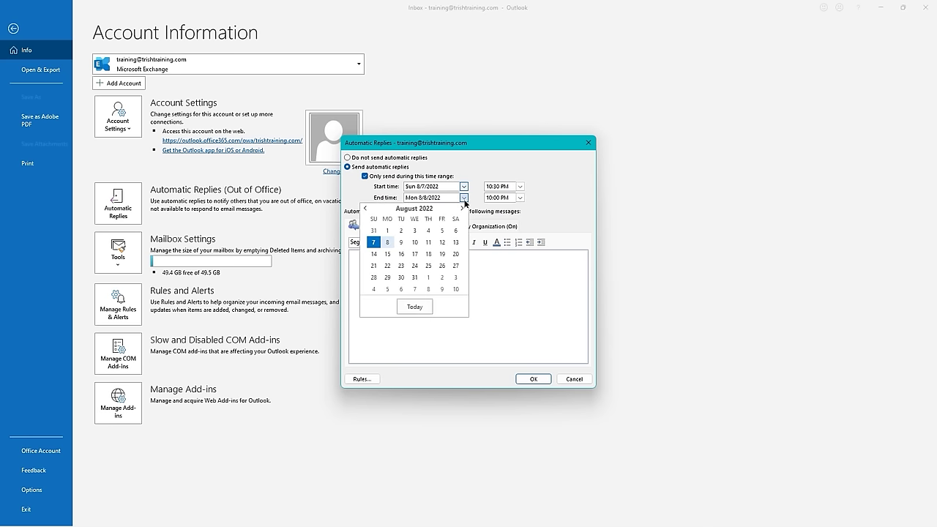
{"action": "left_click", "coordinate": [388, 266]}
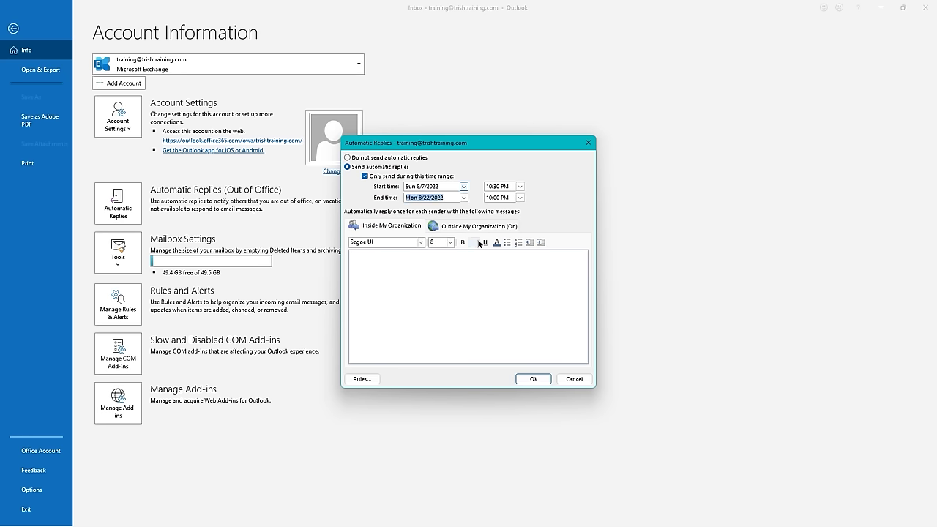
{"action": "left_click", "coordinate": [519, 197]}
{"action": "scroll", "coordinate": [522, 216], "scroll_direction": "up", "scroll_amount": 5}
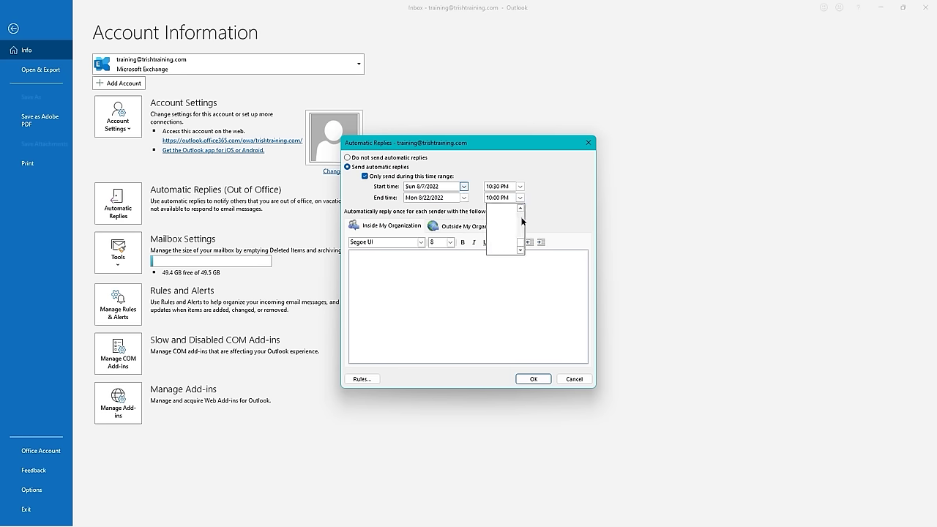
{"action": "scroll", "coordinate": [522, 220], "scroll_direction": "up", "scroll_amount": 5}
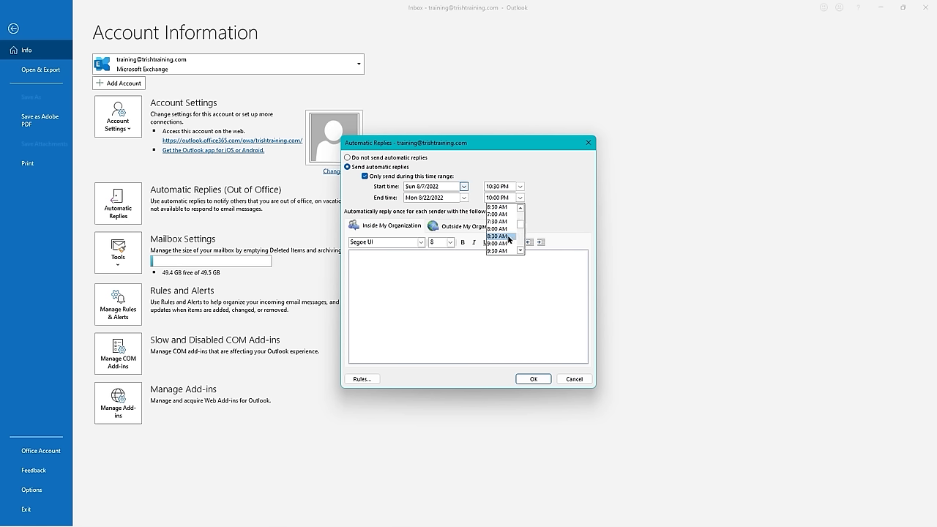
{"action": "left_click", "coordinate": [503, 231]}
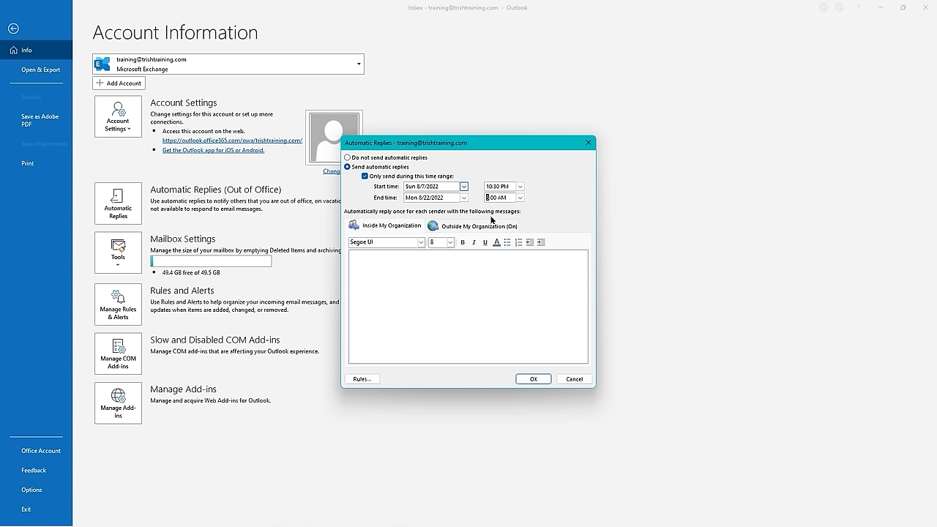
Write the internal reply 'I will be on vacation until 8/23' with a colleague to contact.
{"action": "left_click", "coordinate": [369, 257]}
{"action": "type", "text": "I will be on vacation until 8/23"}
{"action": "type", "text": ".  Contact Jenny A. if you need anything."}
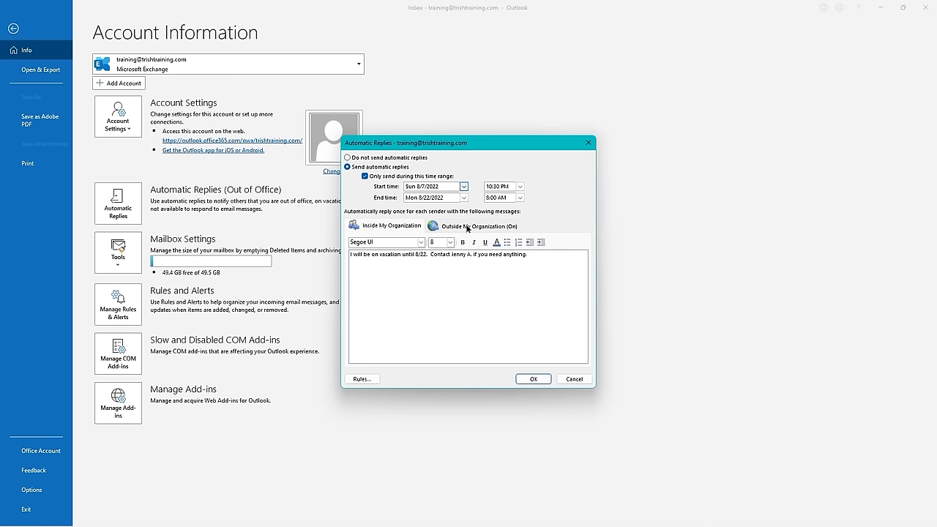
{"action": "left_click", "coordinate": [466, 228]}
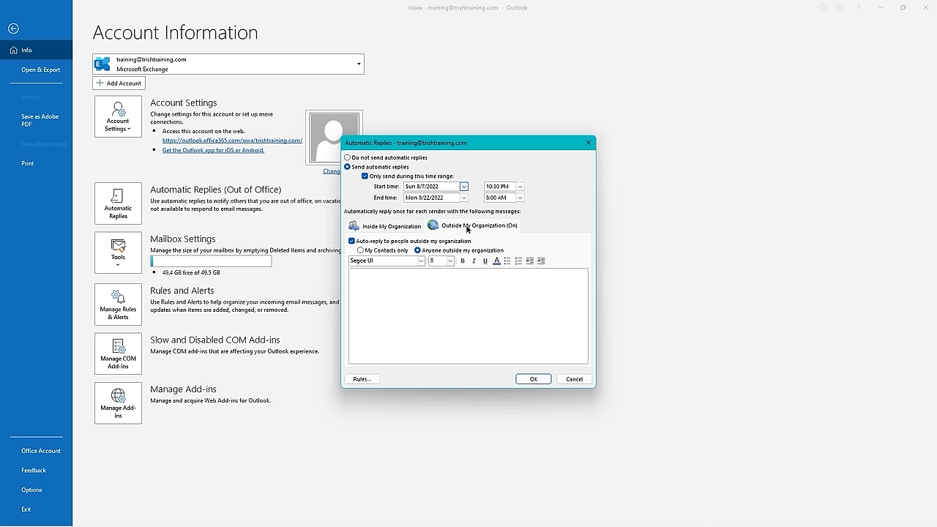
Reply to anyone outside the organization that you're away until August 22nd, giving a colleague's contact details, and save.
{"action": "left_click", "coordinate": [351, 242]}
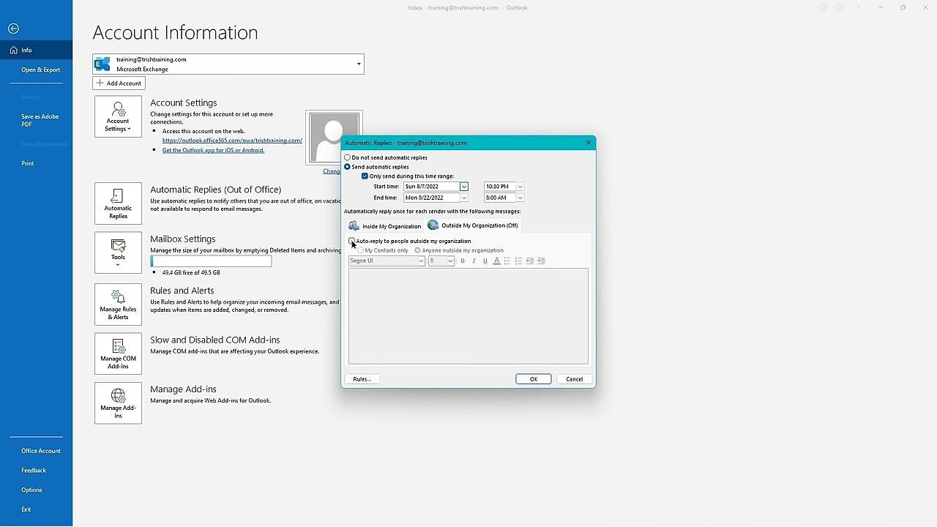
{"action": "left_click", "coordinate": [351, 241]}
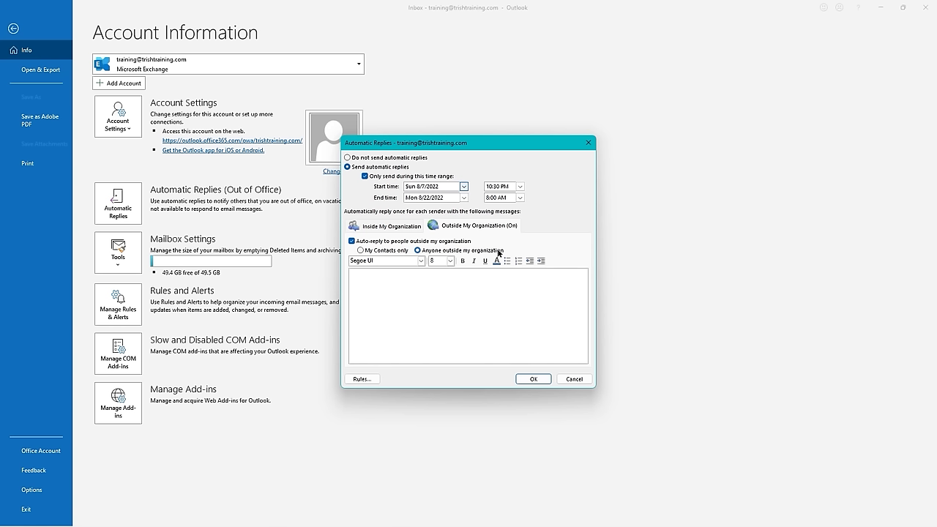
{"action": "left_click", "coordinate": [360, 276]}
{"action": "type", "text": "Thanks for your email.  I will be away from the offic"}
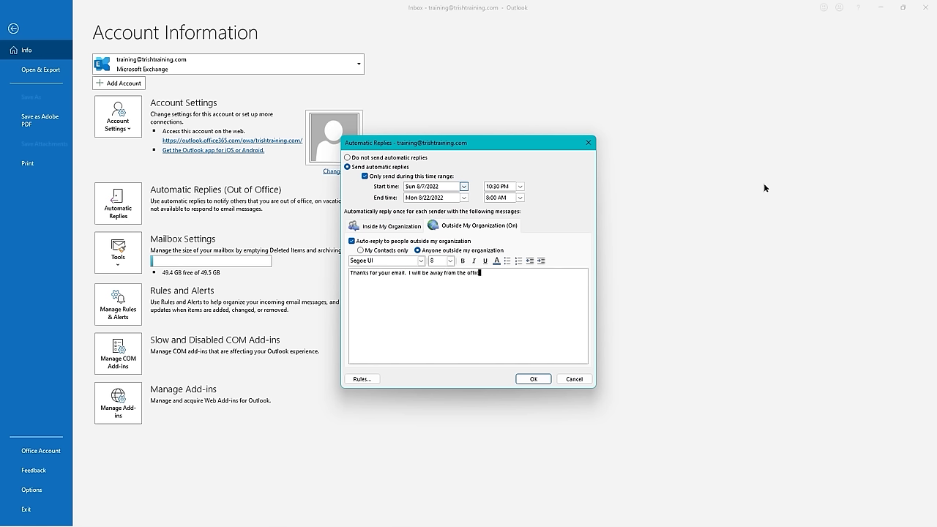
{"action": "type", "text": "e until August 22nd.  If you need anything, please contact"}
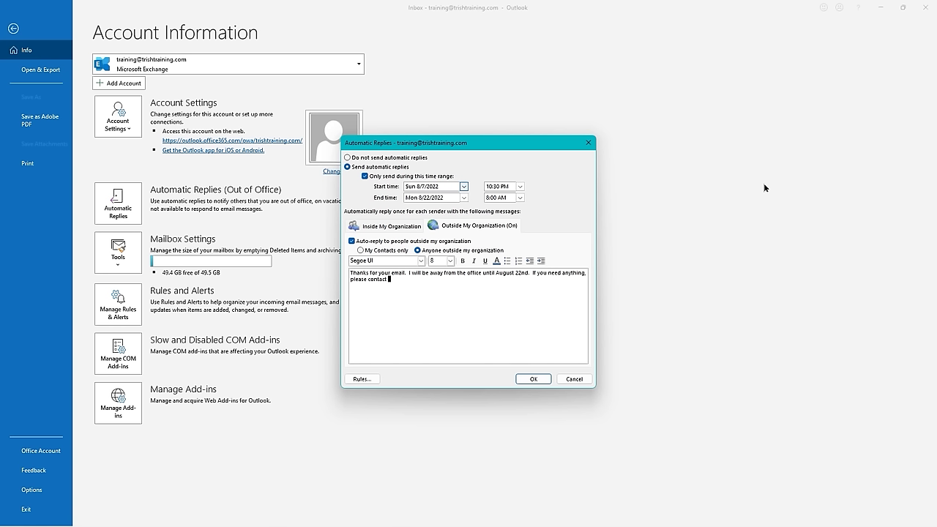
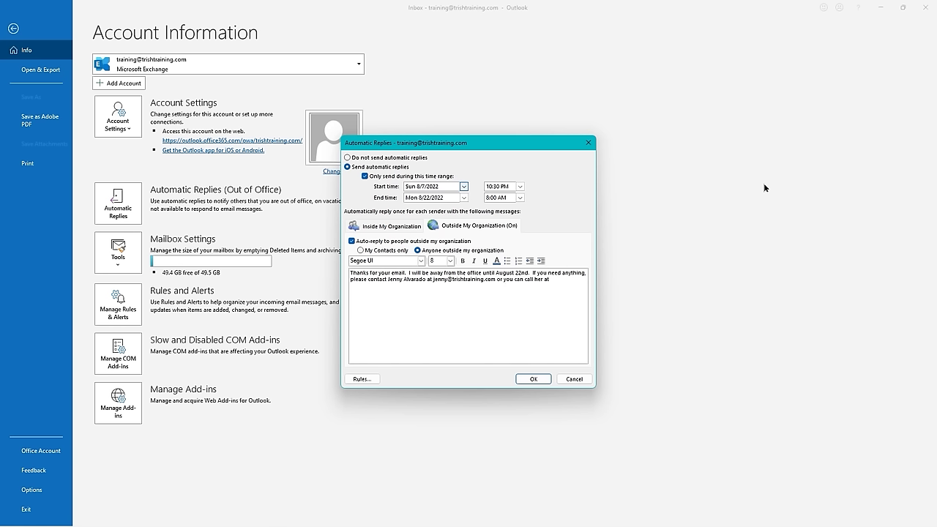
{"action": "type", "text": " (444) 444-4444."}
{"action": "left_click", "coordinate": [534, 379]}
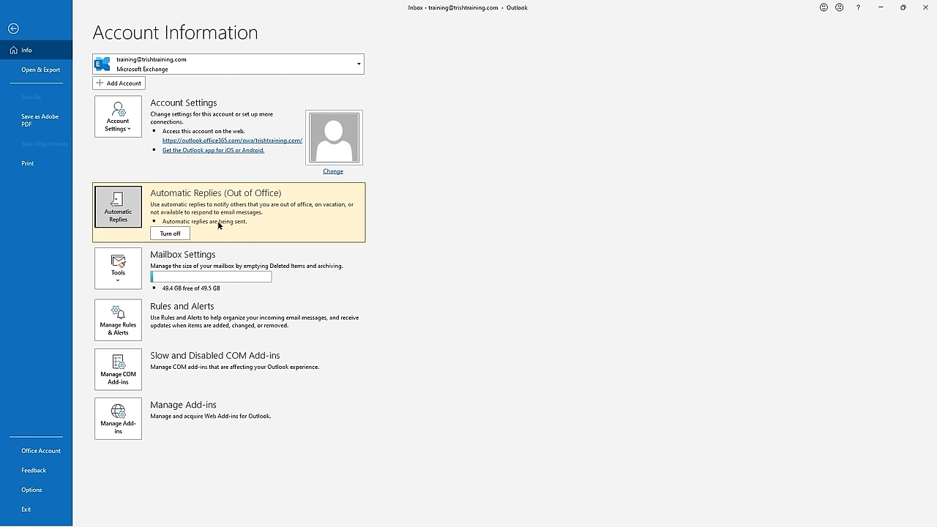
Return from Backstage to Mail and start a new message to Training with the Ctrl+Shift+1 Quick Step.
{"action": "left_click", "coordinate": [13, 29]}
{"action": "left_click", "coordinate": [13, 24]}
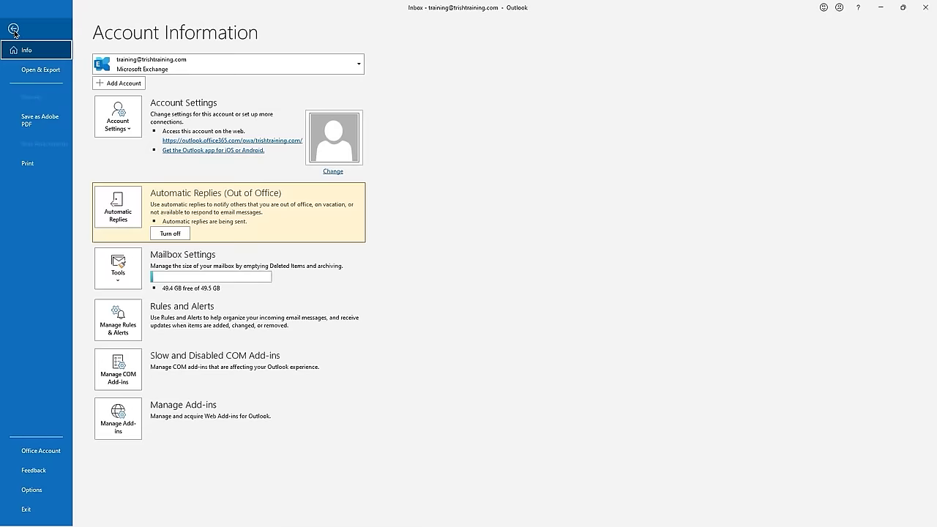
{"action": "left_click", "coordinate": [14, 29]}
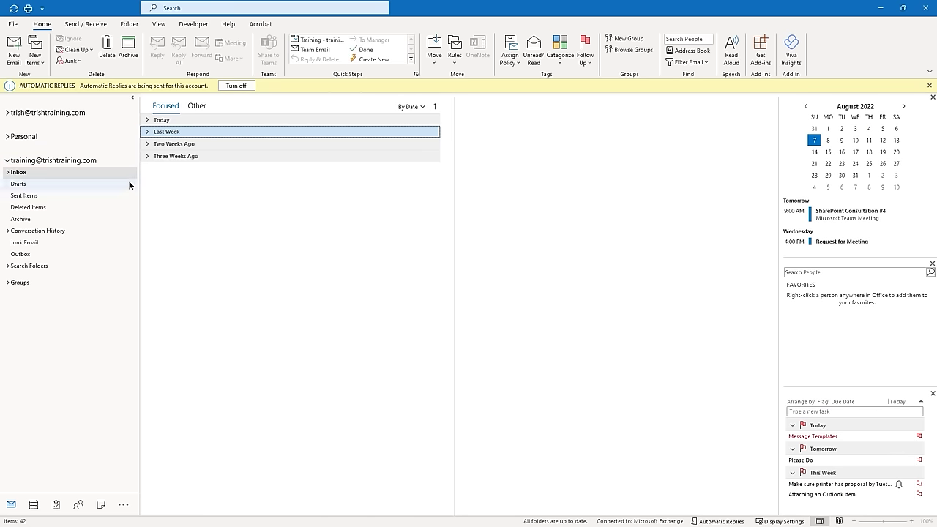
{"action": "key", "text": "ctrl+shift+1"}
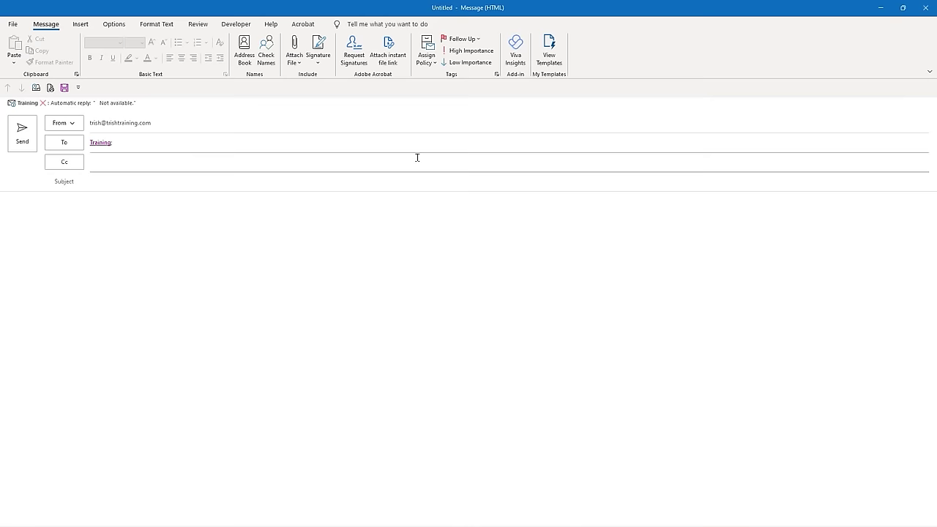
Send Training a message titled 'Automatic Reply' saying 'Let's get together when you are available.'.
{"action": "left_click", "coordinate": [103, 140]}
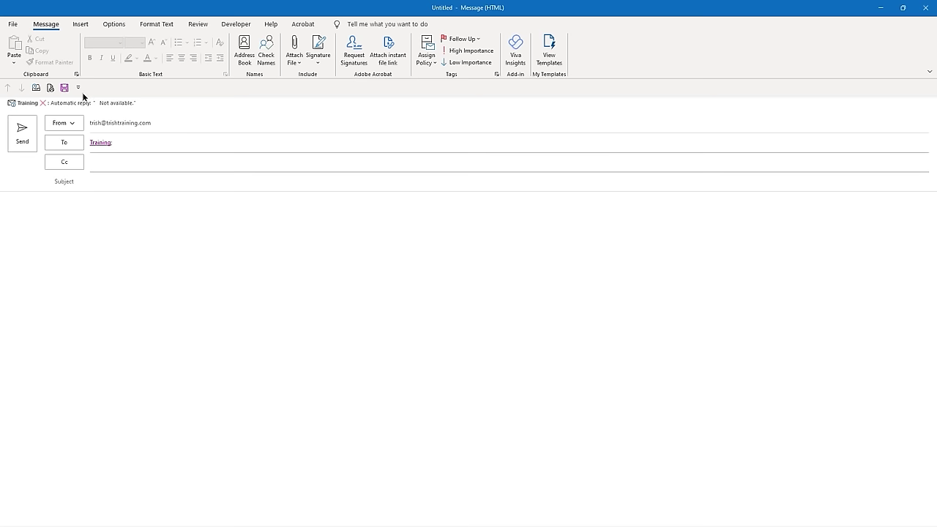
{"action": "left_click", "coordinate": [114, 184]}
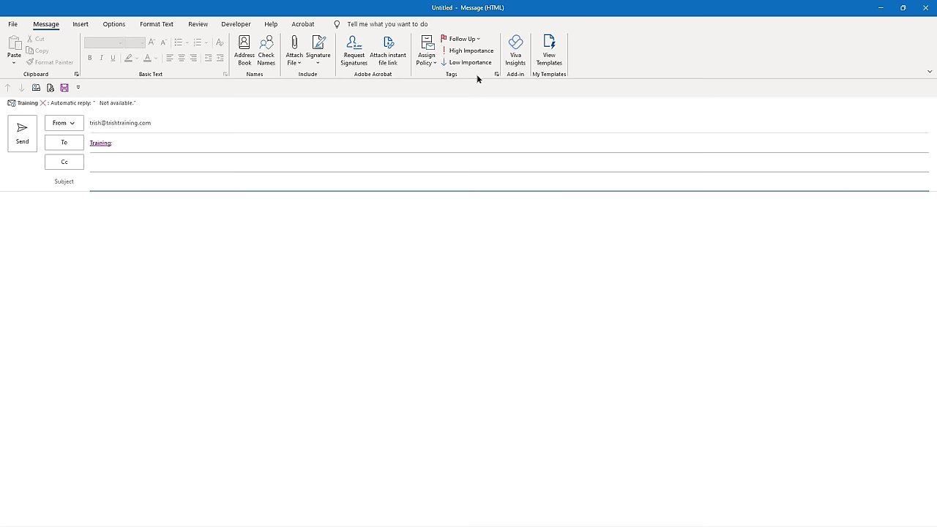
{"action": "type", "text": "Automatic Reply"}
{"action": "key", "text": "Tab"}
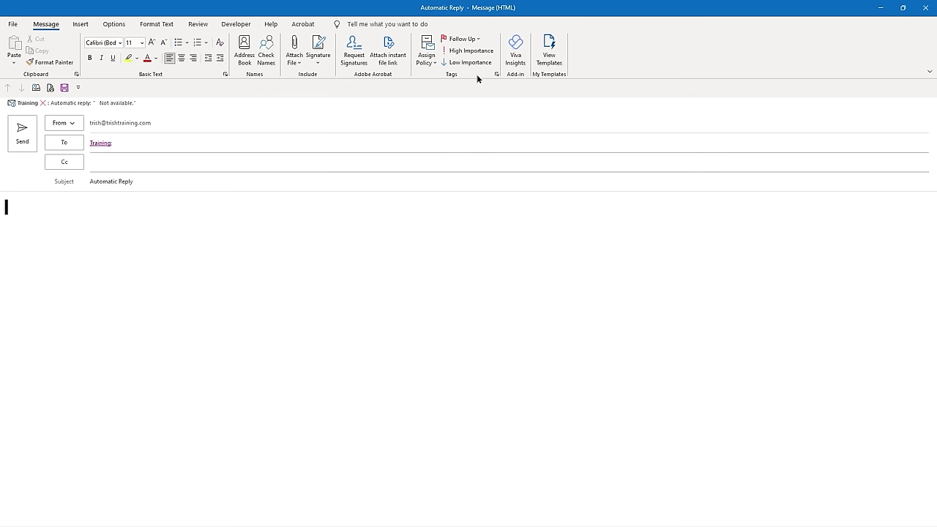
{"action": "type", "text": "Hey Trish,"}
{"action": "key", "text": "Return"}
{"action": "key", "text": "Return"}
{"action": "type", "text": "Let"}
{"action": "key", "text": "BackSpace"}
{"action": "key", "text": "BackSpace"}
{"action": "key", "text": "BackSpace"}
{"action": "type", "text": "et"}
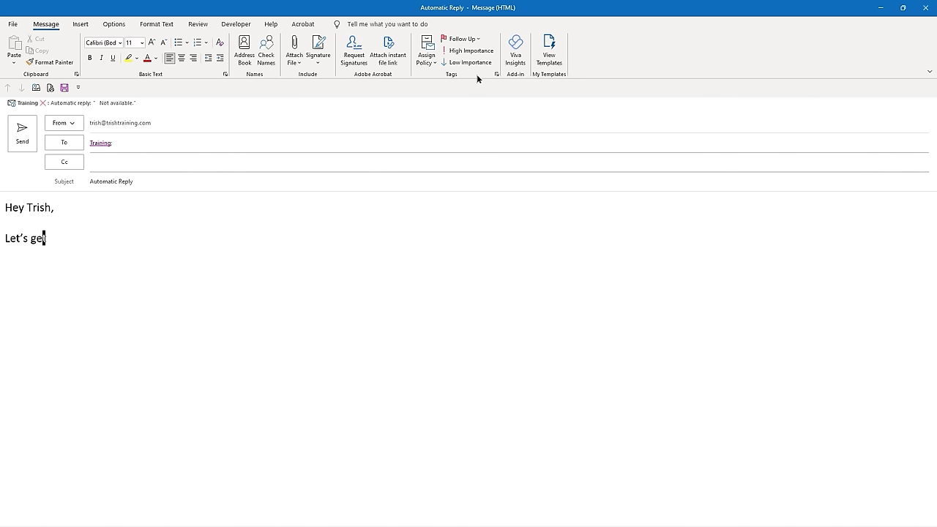
{"action": "type", "text": "'s get together when "}
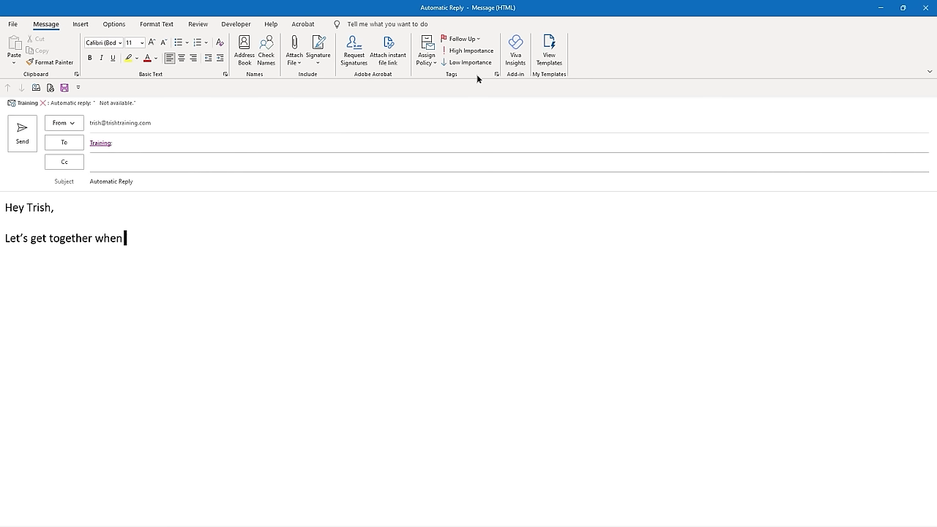
{"action": "type", "text": "you are availab"}
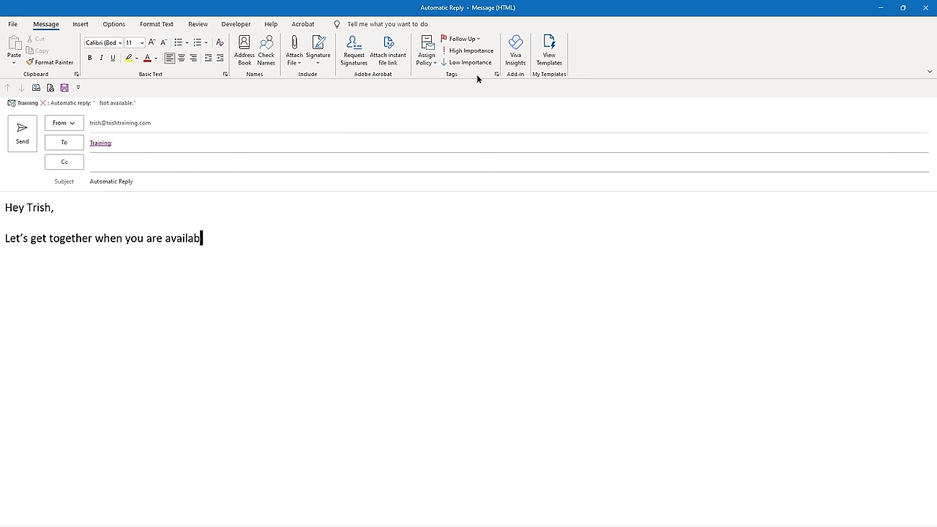
{"action": "type", "text": "le."}
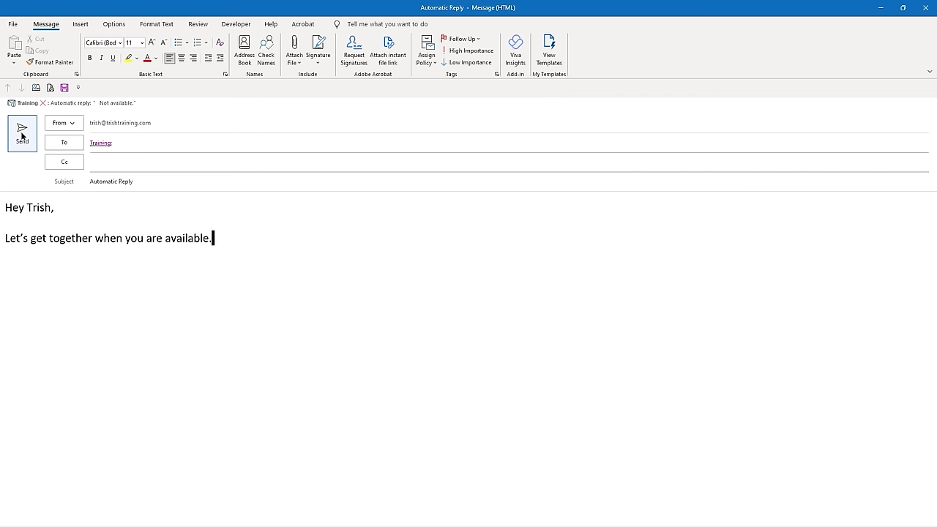
{"action": "left_click", "coordinate": [22, 136]}
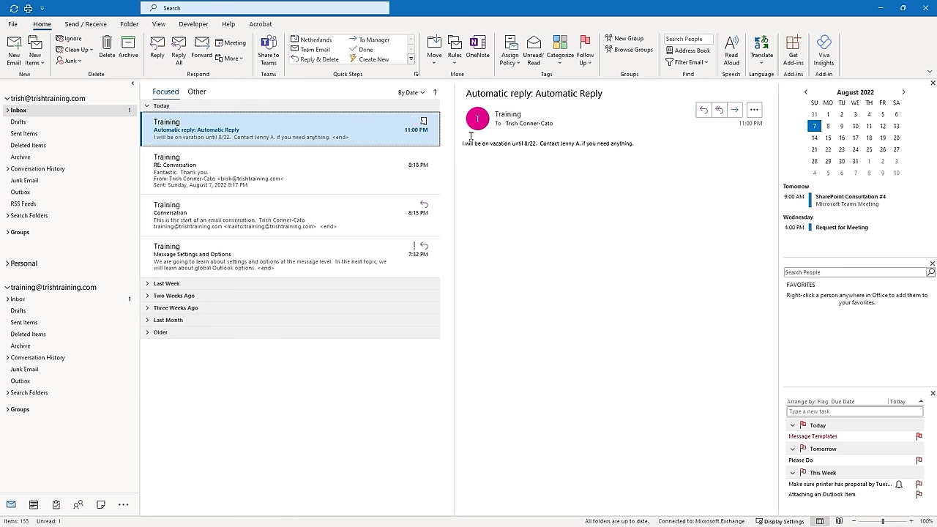
Open the training account's Inbox and turn off its Automatic Replies.
{"action": "left_click", "coordinate": [2, 298]}
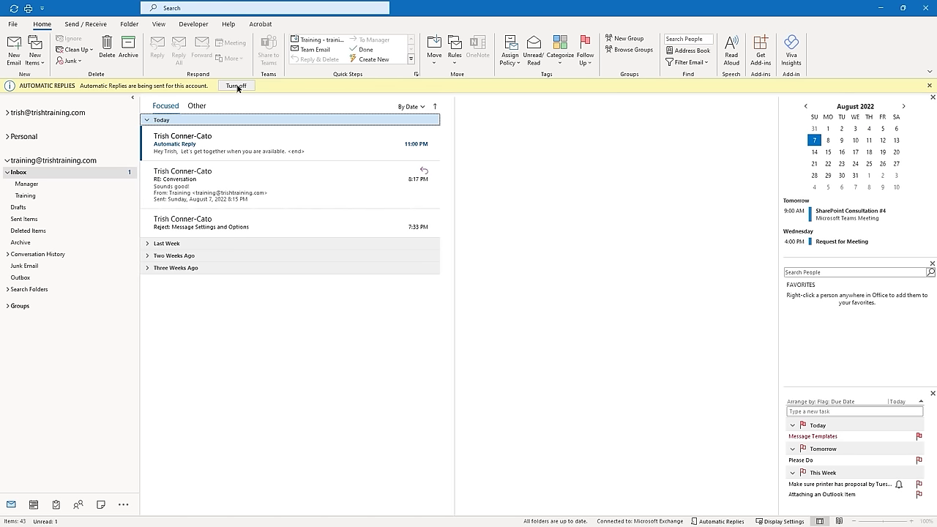
{"action": "left_click", "coordinate": [236, 87]}
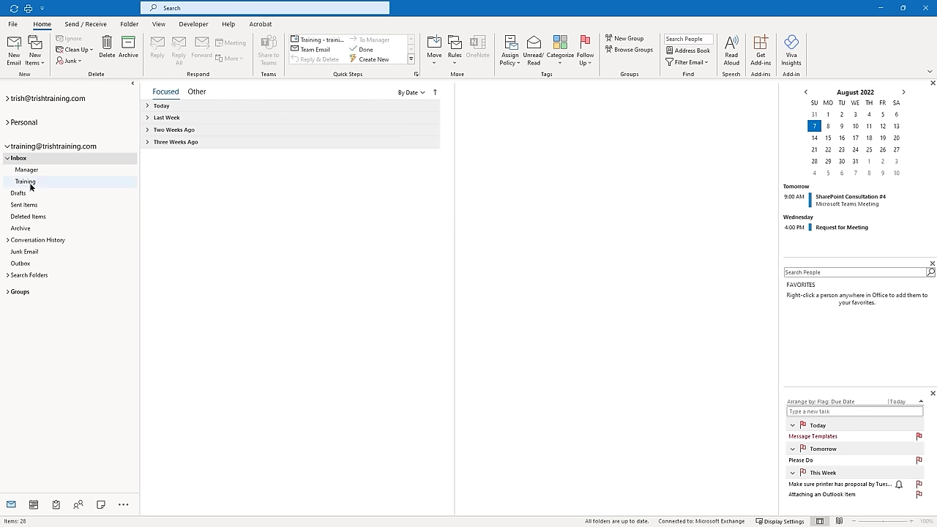
Check the Manager folder, then return to the Inbox and expand the Today group.
{"action": "left_click", "coordinate": [27, 170]}
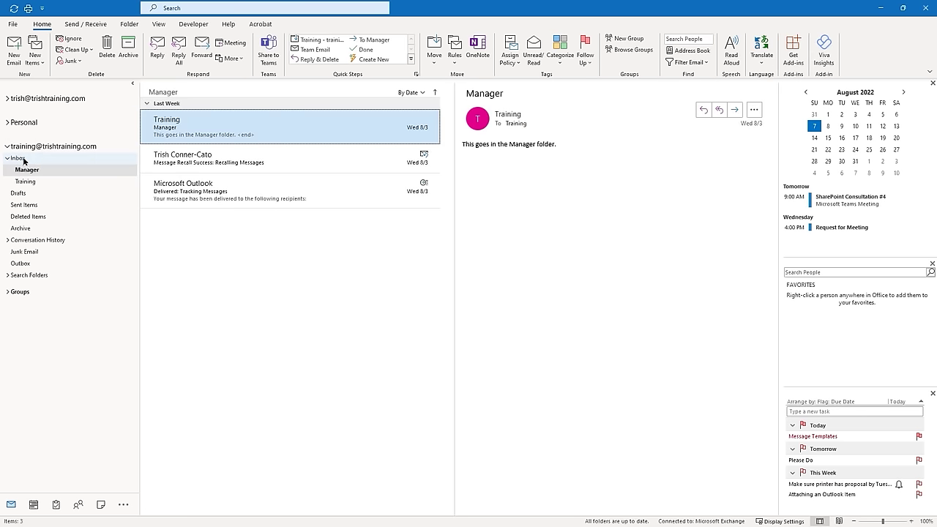
{"action": "left_click", "coordinate": [19, 158]}
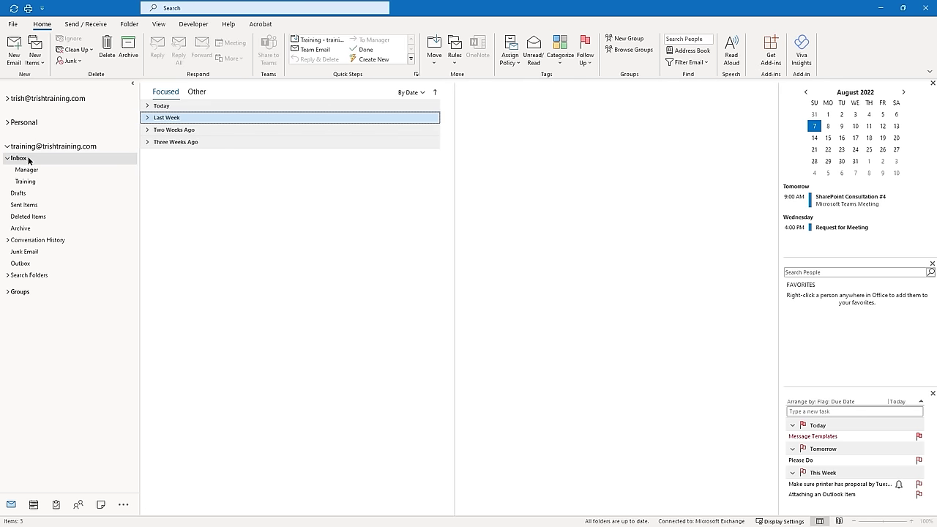
{"action": "left_click", "coordinate": [148, 106]}
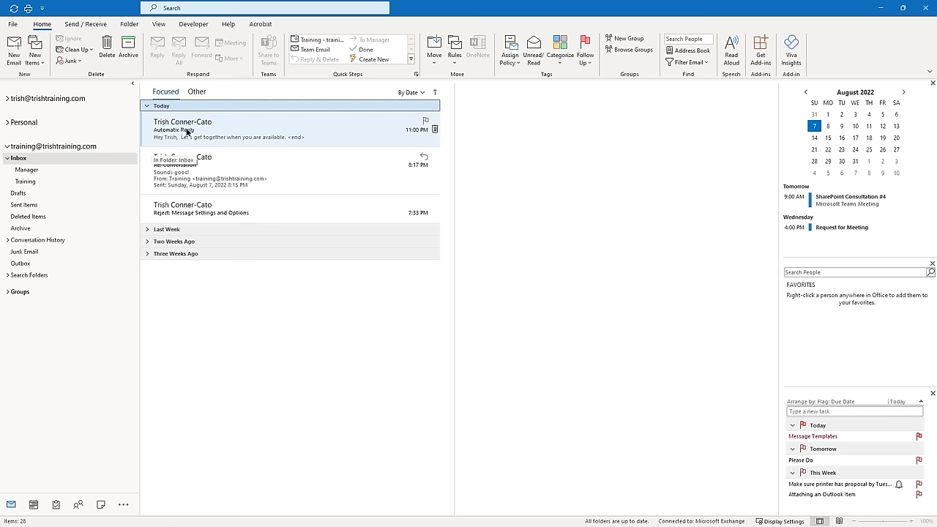
Read the Automatic Reply at the top of Today, which asks to get together when available.
{"action": "left_click", "coordinate": [187, 132]}
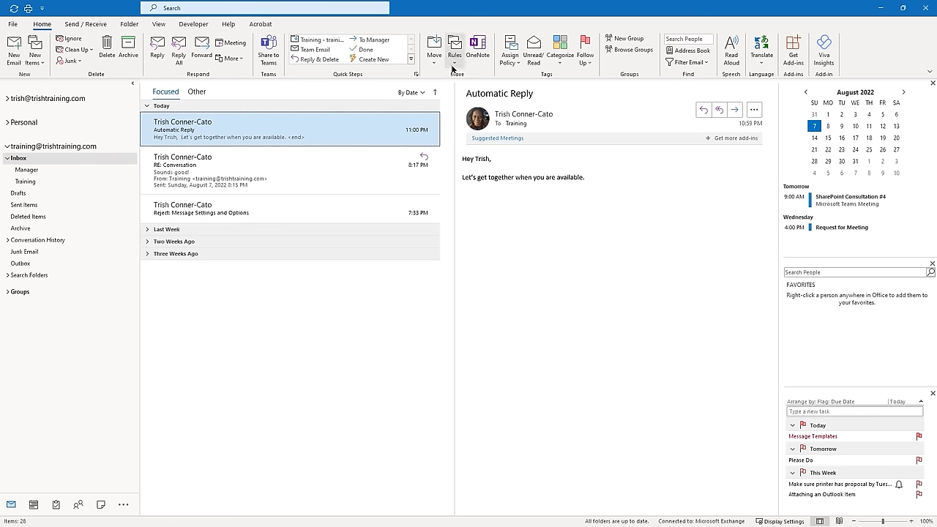
Add an Always Move Messages From rule sending this sender's mail to Inbox > Manager.
{"action": "left_click", "coordinate": [452, 64]}
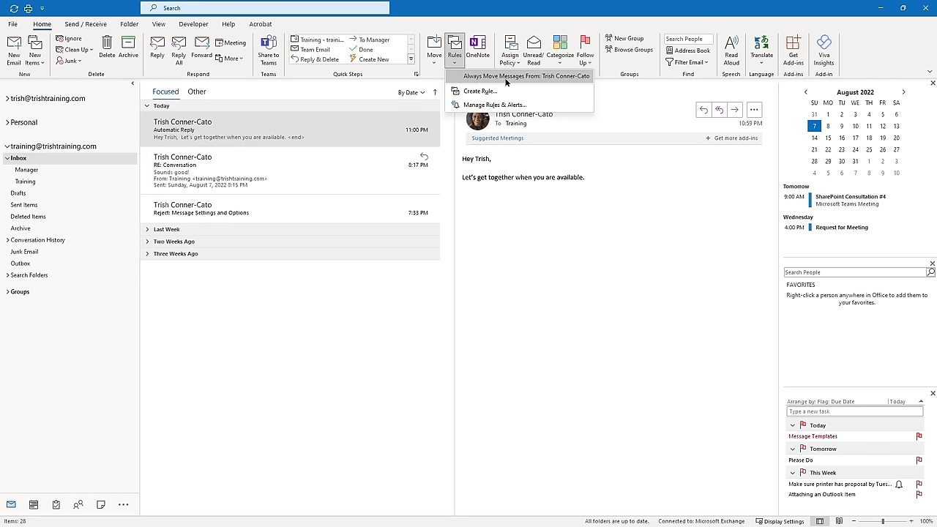
{"action": "left_click", "coordinate": [571, 77]}
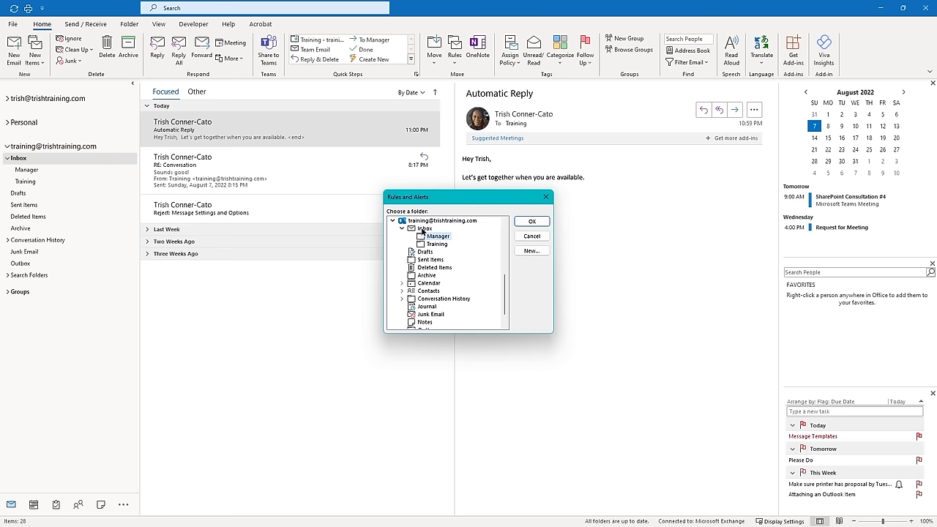
{"action": "left_click", "coordinate": [401, 230]}
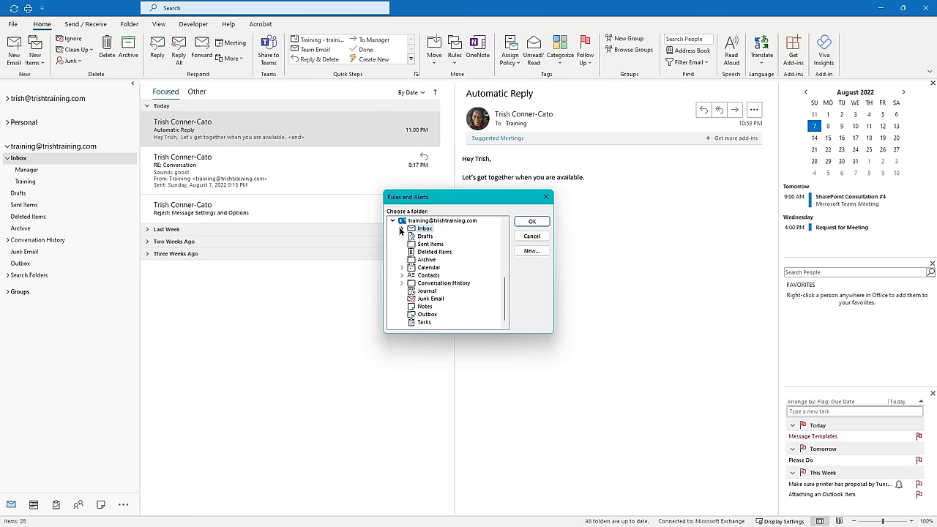
{"action": "left_click", "coordinate": [400, 230]}
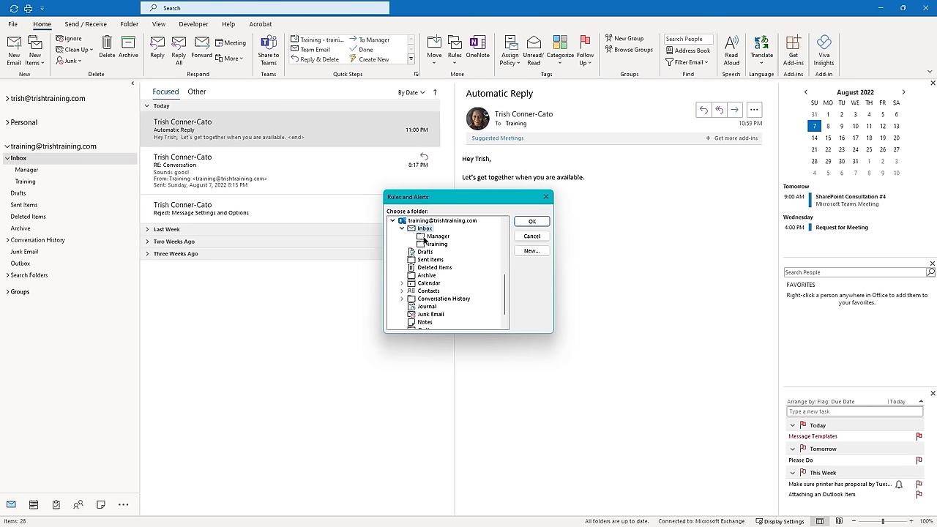
{"action": "left_click", "coordinate": [426, 237]}
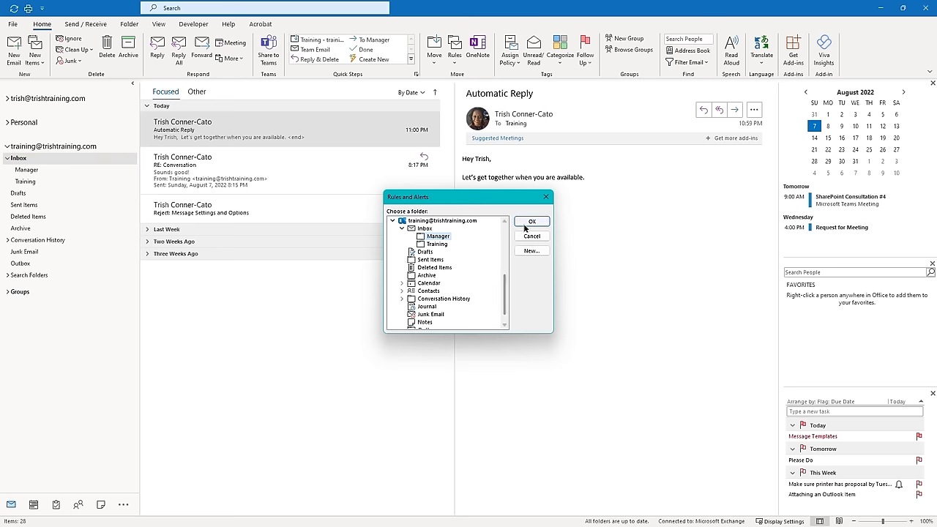
{"action": "left_click", "coordinate": [533, 223]}
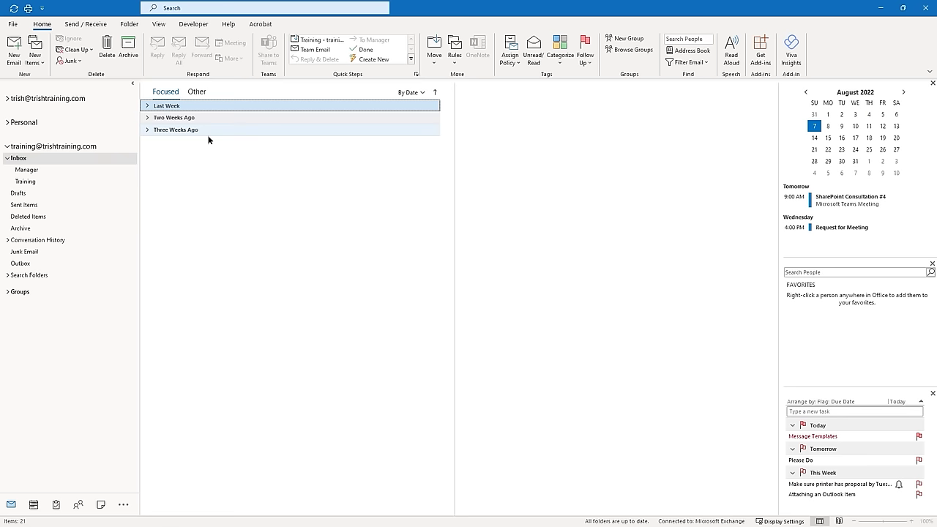
Verify today's messages landed in Manager, then return to the Inbox with subfolders collapsed.
{"action": "left_click", "coordinate": [30, 170]}
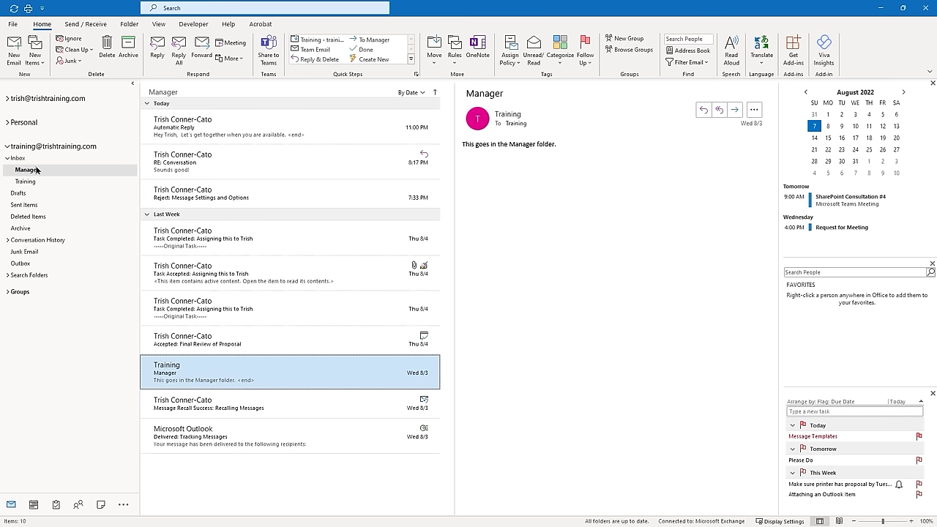
{"action": "left_click", "coordinate": [7, 158]}
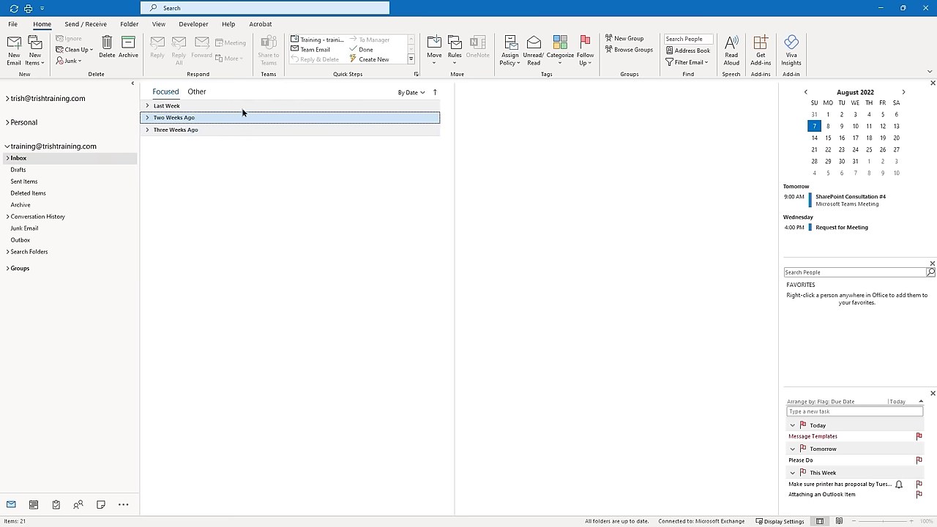
Open Manage Rules & Alerts and select the sender and Manager links in the rule description.
{"action": "left_click", "coordinate": [456, 62]}
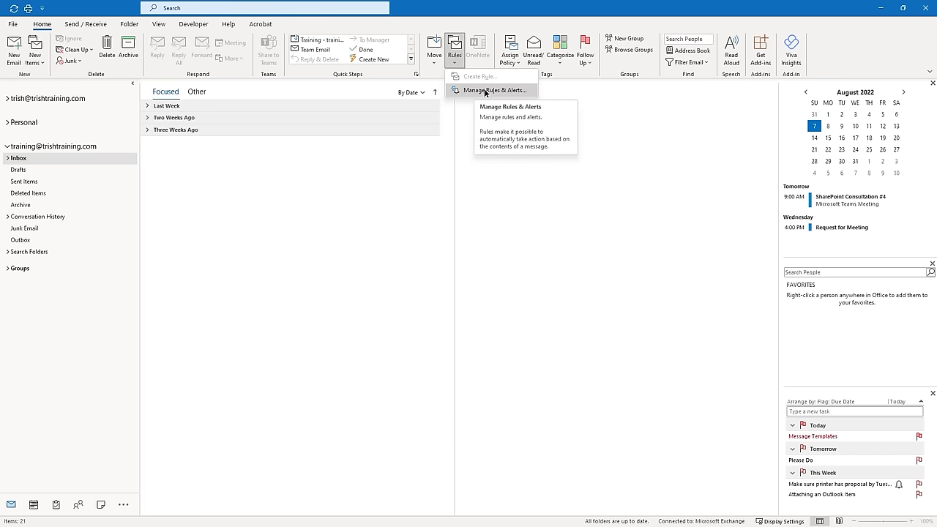
{"action": "left_click", "coordinate": [476, 90]}
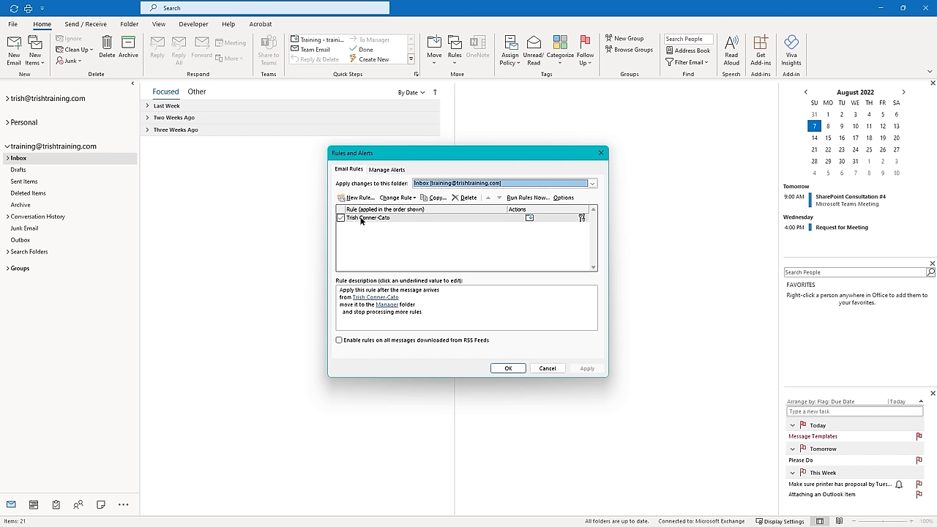
{"action": "left_click", "coordinate": [365, 295]}
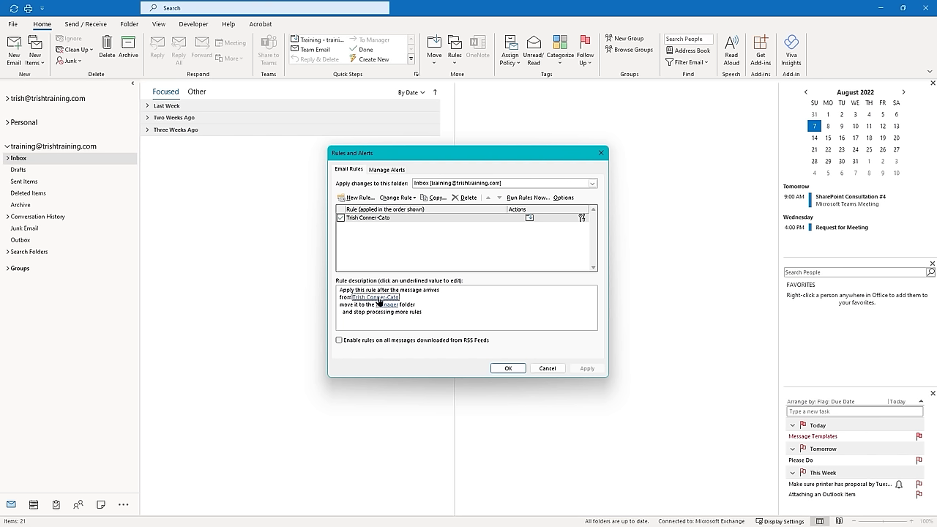
{"action": "left_click", "coordinate": [388, 306]}
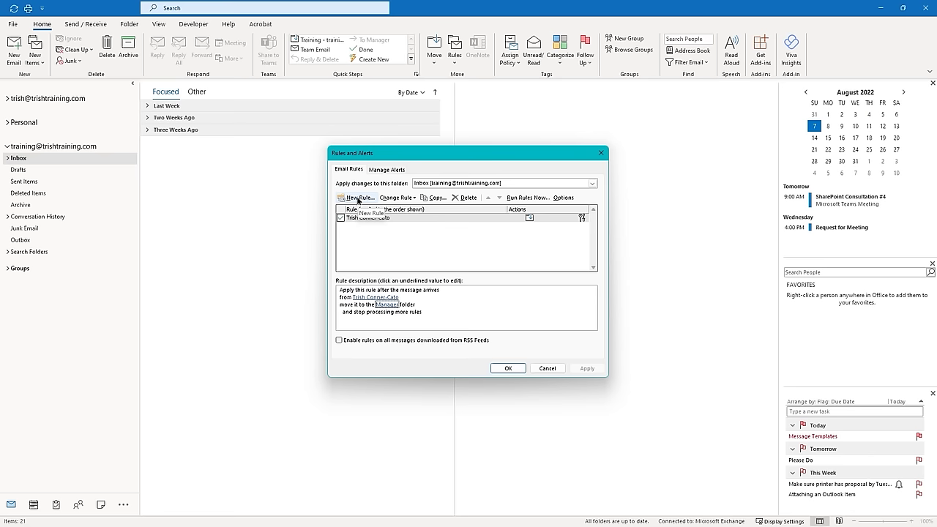
Begin a New Rule from the 'Move messages from someone to a folder' template and pick its sender.
{"action": "left_click", "coordinate": [358, 198]}
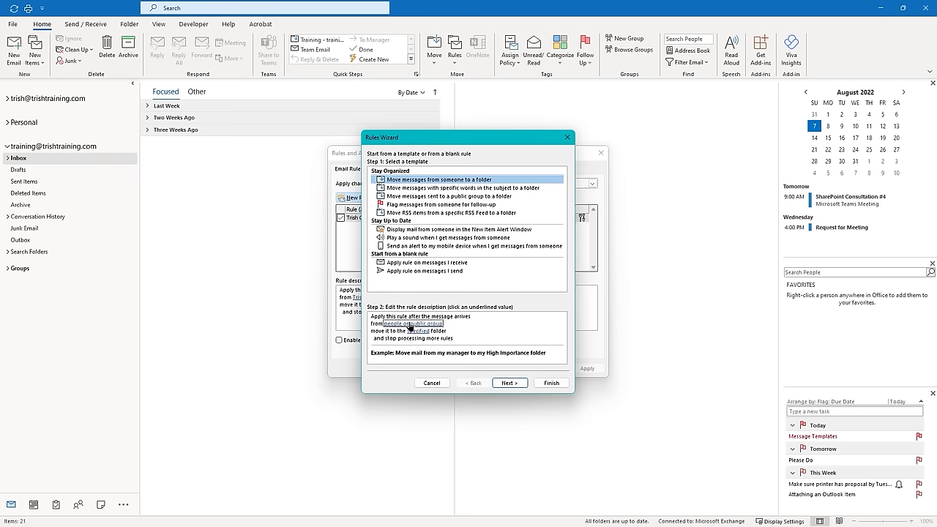
{"action": "left_click", "coordinate": [409, 325]}
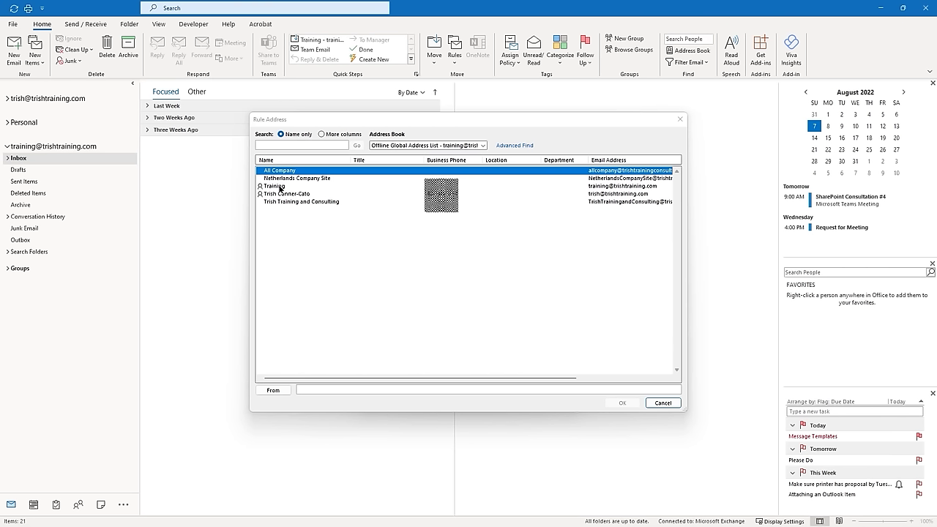
Set the new rule's sender to Training and its destination to the Training folder under Inbox.
{"action": "left_click", "coordinate": [280, 188]}
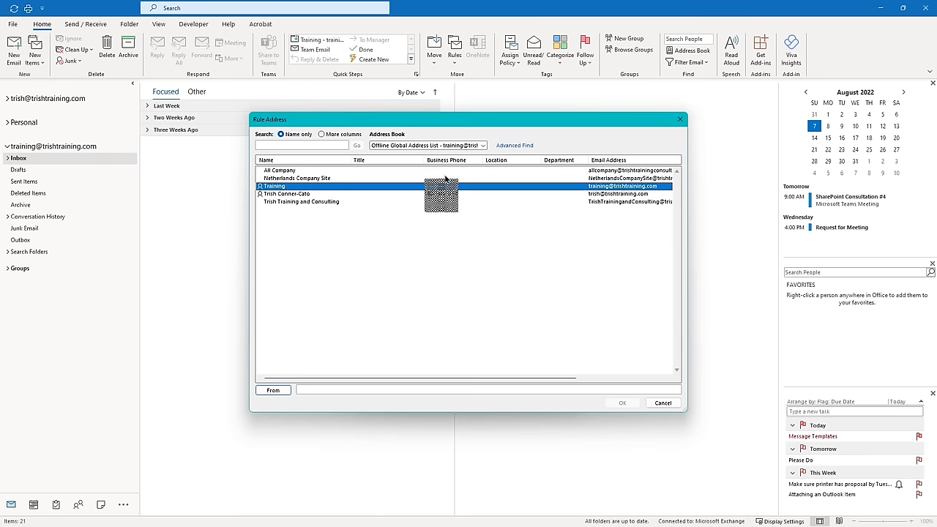
{"action": "double_click", "coordinate": [290, 188]}
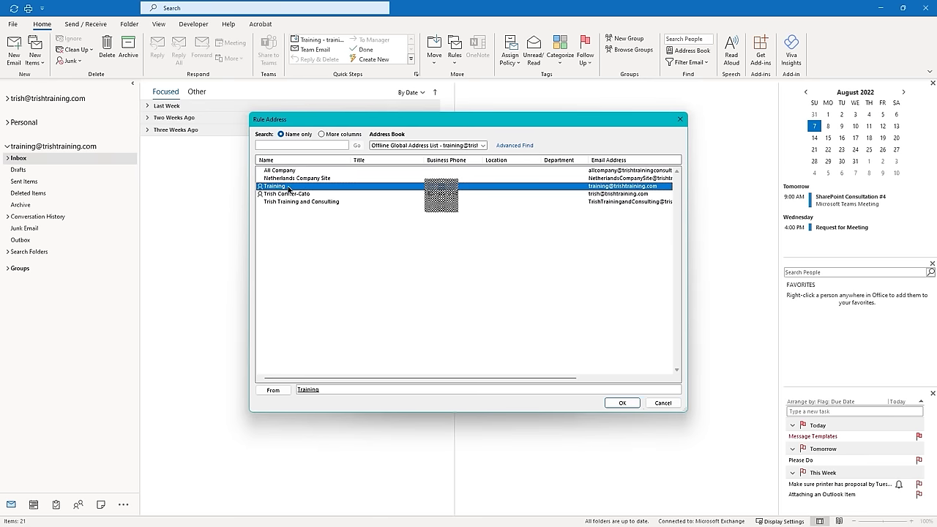
{"action": "left_click", "coordinate": [622, 403]}
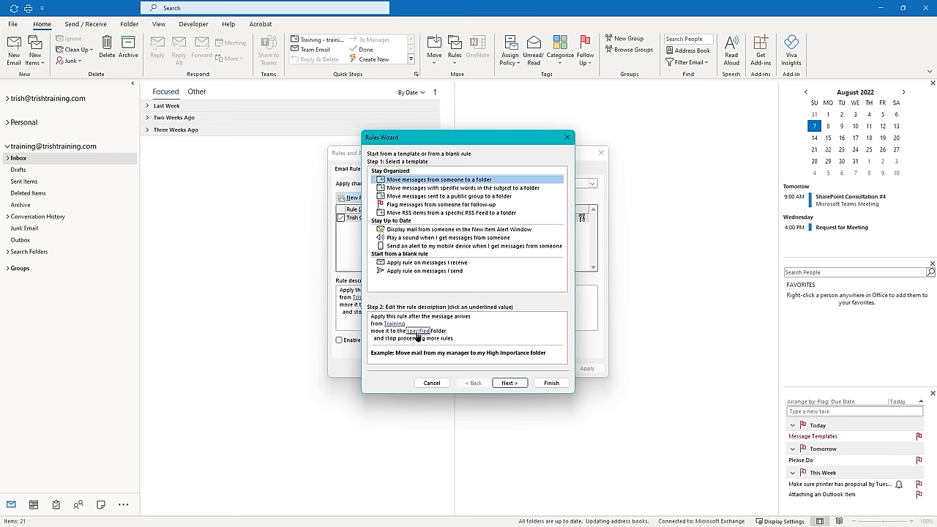
{"action": "left_click", "coordinate": [418, 332]}
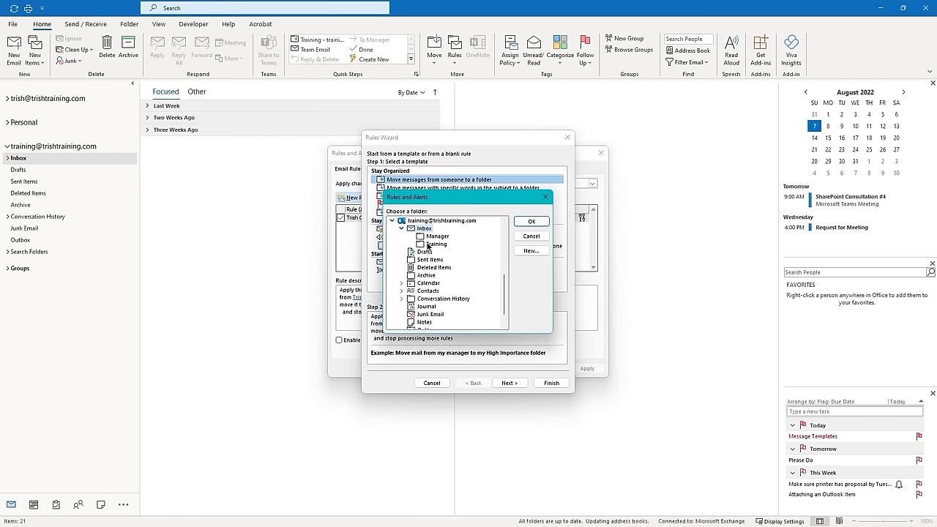
{"action": "left_click", "coordinate": [431, 244]}
{"action": "left_click", "coordinate": [532, 221]}
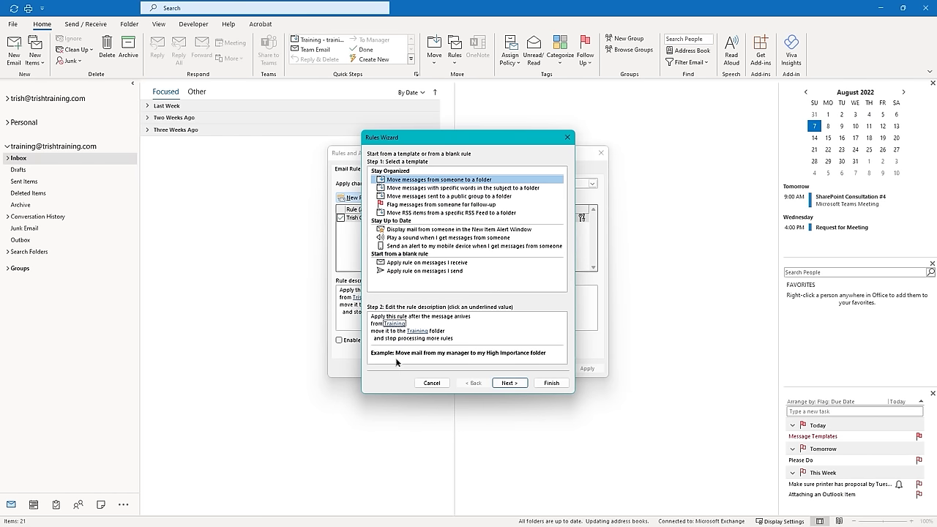
Step through the conditions page, keeping only 'from people or public group' checked.
{"action": "left_click", "coordinate": [509, 382]}
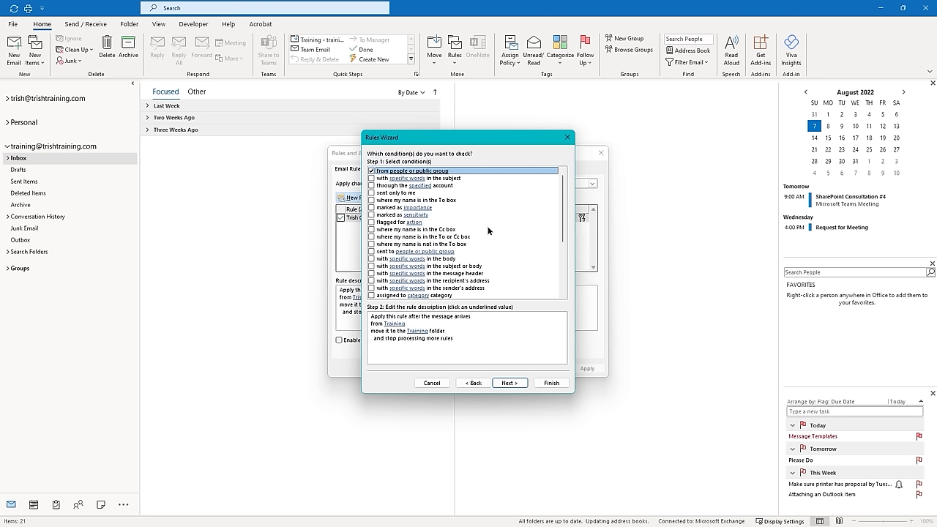
{"action": "scroll", "coordinate": [472, 223], "scroll_direction": "down", "scroll_amount": 2}
{"action": "scroll", "coordinate": [486, 228], "scroll_direction": "down", "scroll_amount": 3}
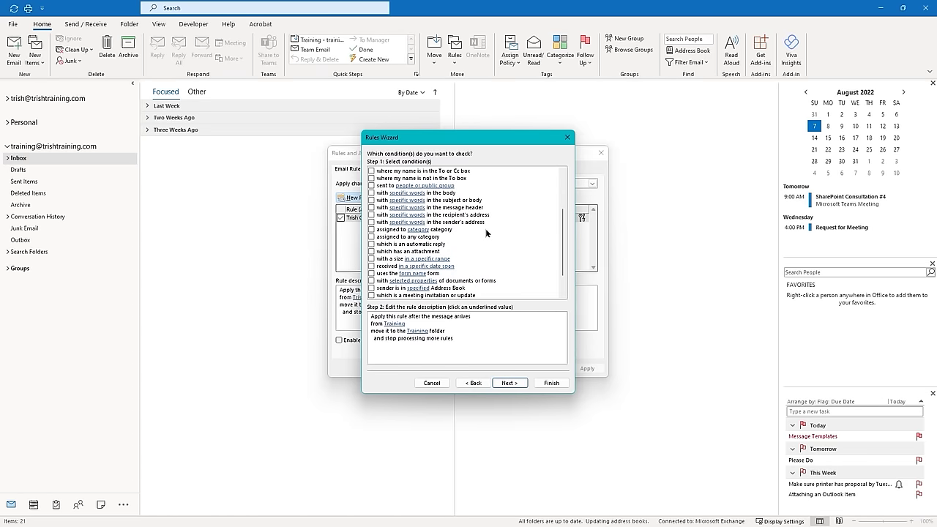
{"action": "scroll", "coordinate": [483, 234], "scroll_direction": "up", "scroll_amount": 5}
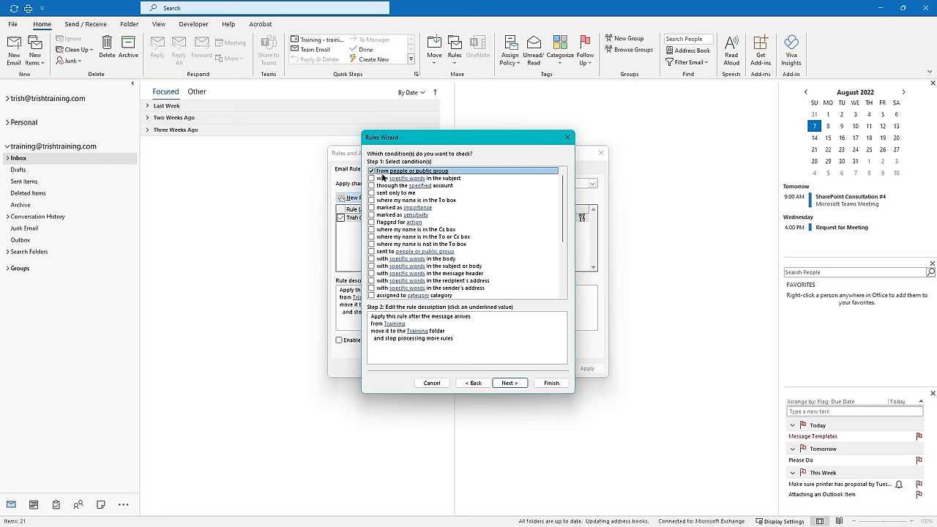
{"action": "left_click", "coordinate": [510, 383]}
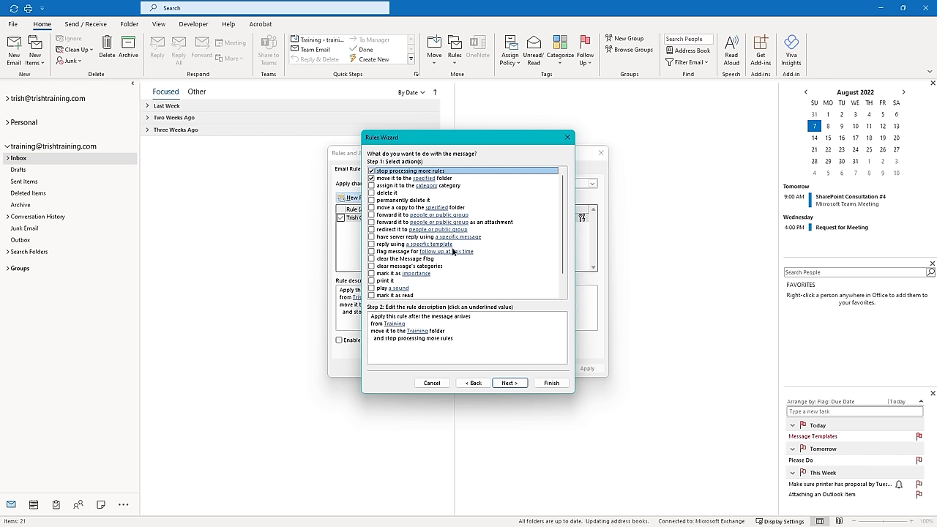
Review the checked move and stop-processing actions, then advance to the exceptions page.
{"action": "scroll", "coordinate": [451, 251], "scroll_direction": "down", "scroll_amount": 3}
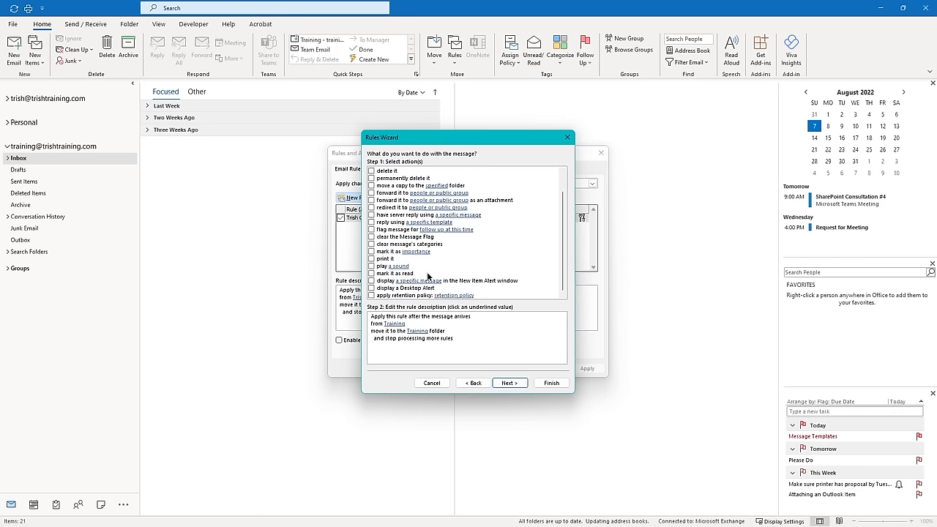
{"action": "left_click", "coordinate": [507, 383]}
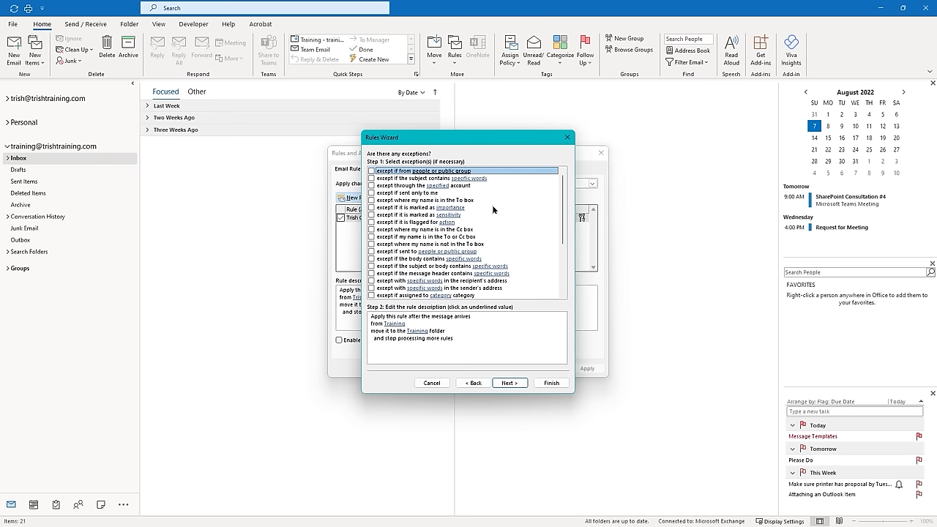
Advance to the rule's final setup and set it to run now on messages already in the Inbox.
{"action": "left_click", "coordinate": [515, 383]}
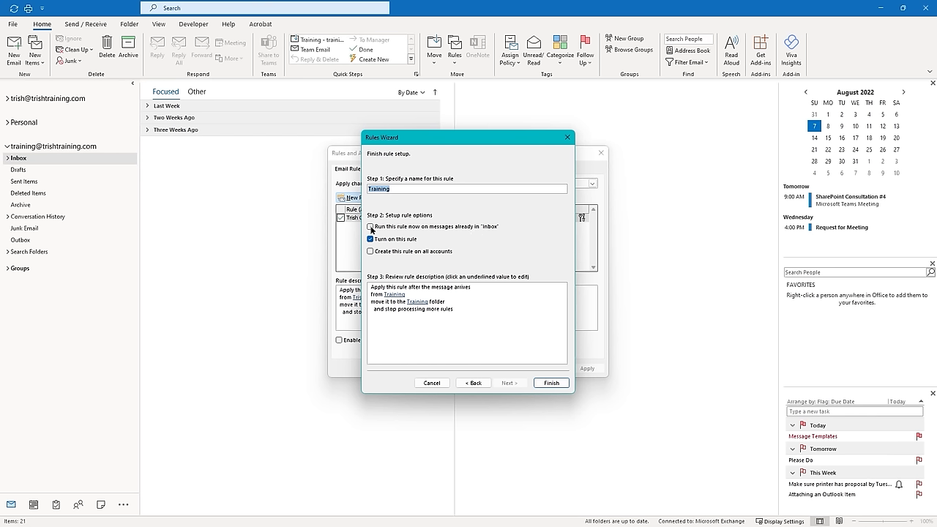
{"action": "left_click", "coordinate": [371, 227]}
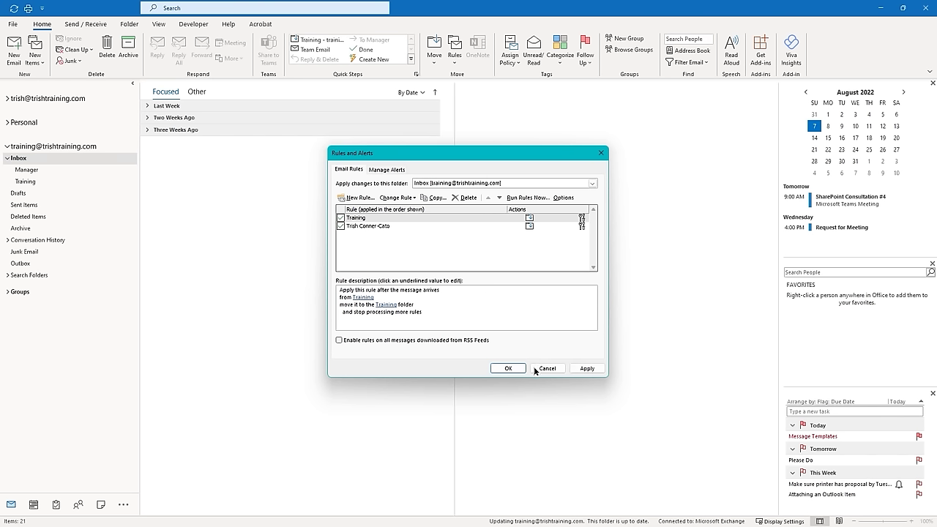
Save the Training rule changes and close Rules and Alerts.
{"action": "left_click", "coordinate": [508, 368]}
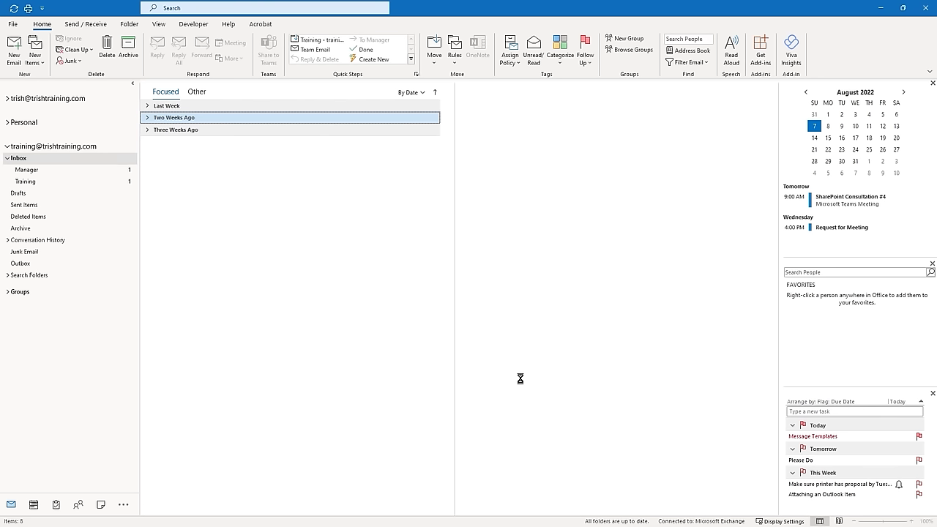
{"action": "left_click", "coordinate": [118, 181]}
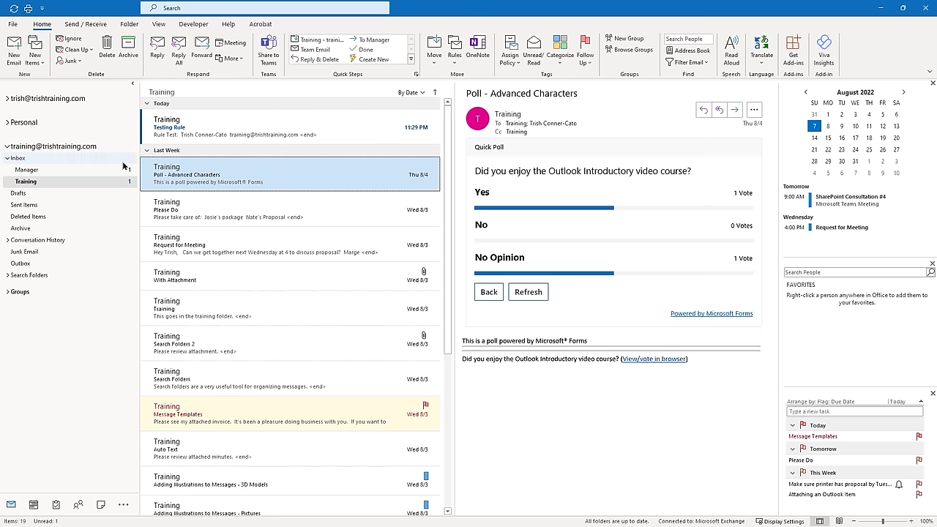
{"action": "left_click", "coordinate": [123, 170]}
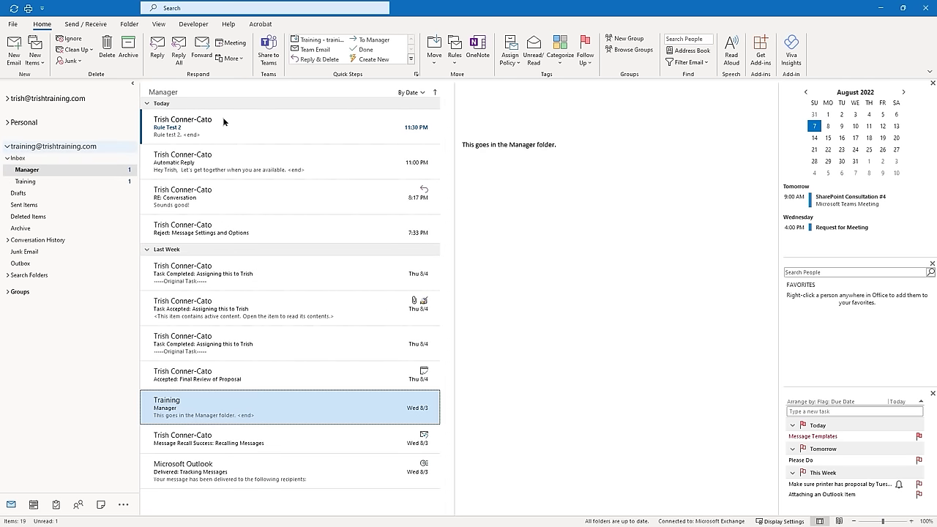
{"action": "left_click", "coordinate": [105, 180]}
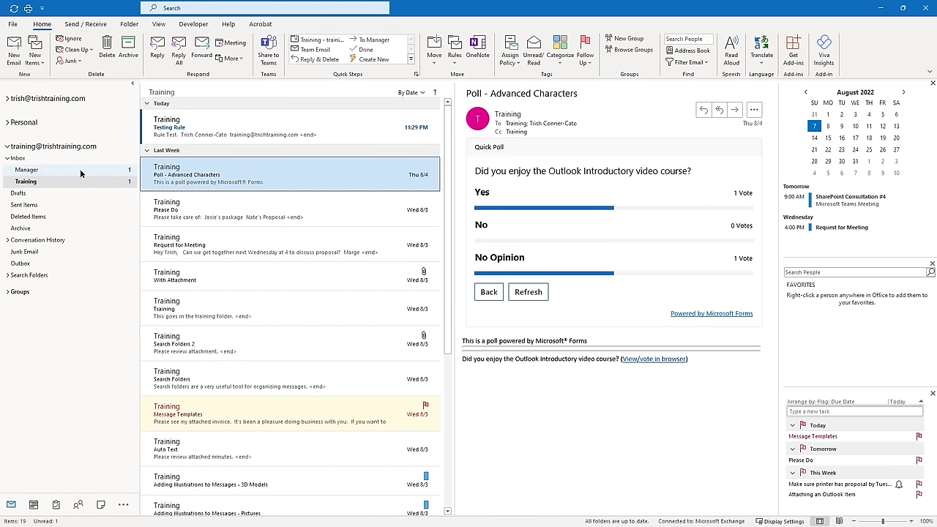
{"action": "left_click", "coordinate": [9, 159]}
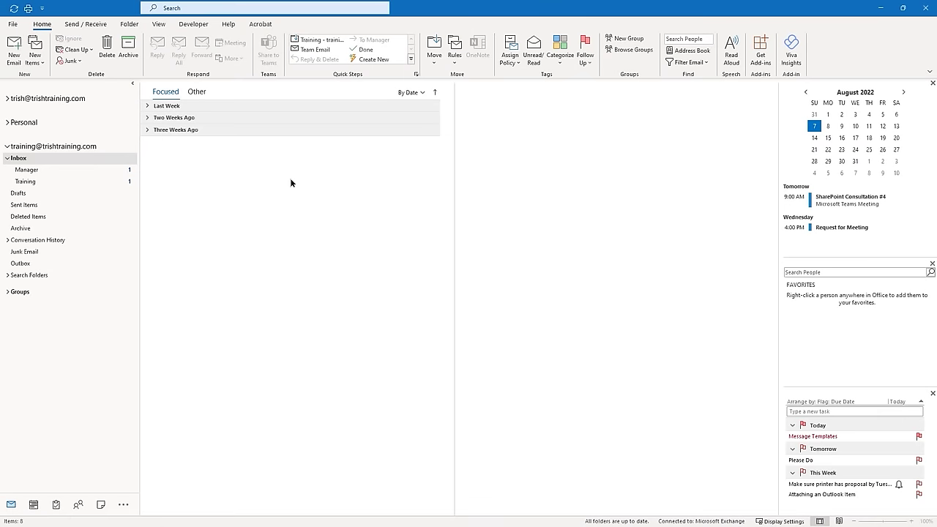
In Manage Rules & Alerts, disable the Training and sender-to-Manager rules and apply the change.
{"action": "left_click", "coordinate": [454, 65]}
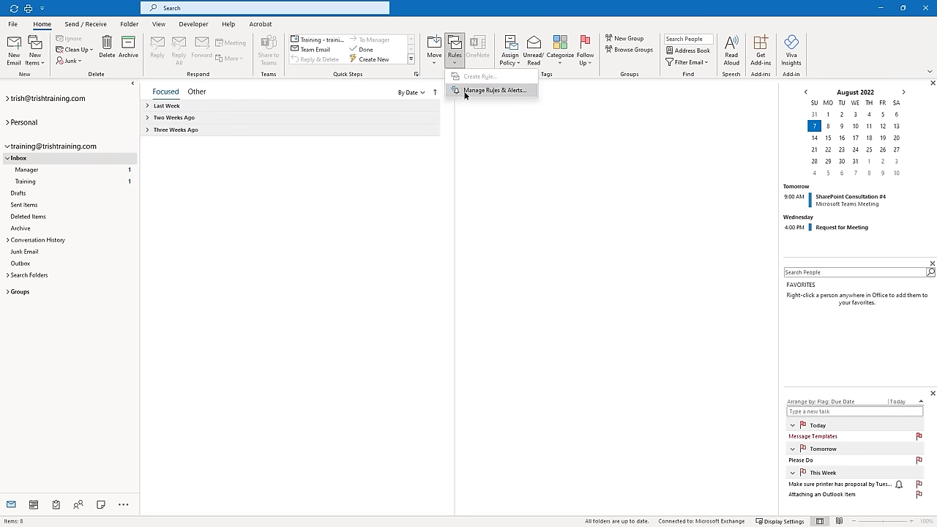
{"action": "left_click", "coordinate": [465, 91]}
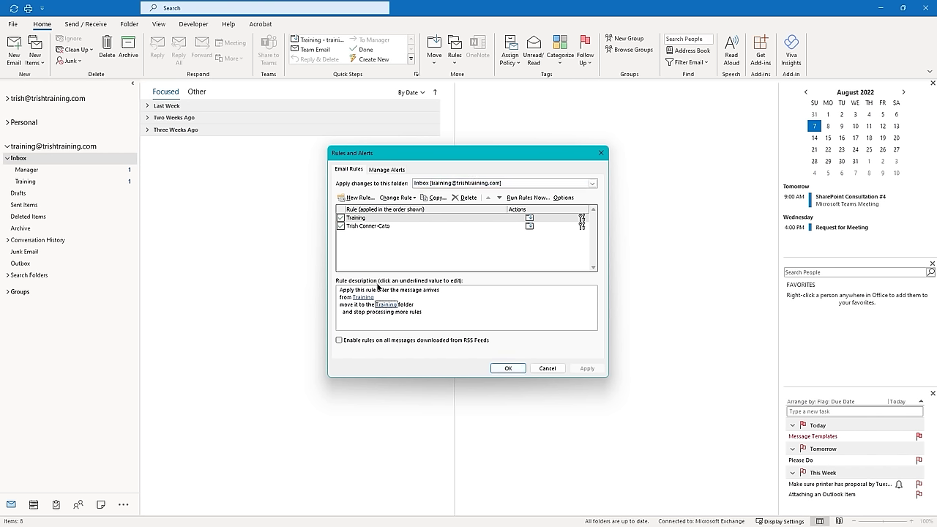
{"action": "left_click", "coordinate": [340, 218]}
{"action": "left_click", "coordinate": [340, 226]}
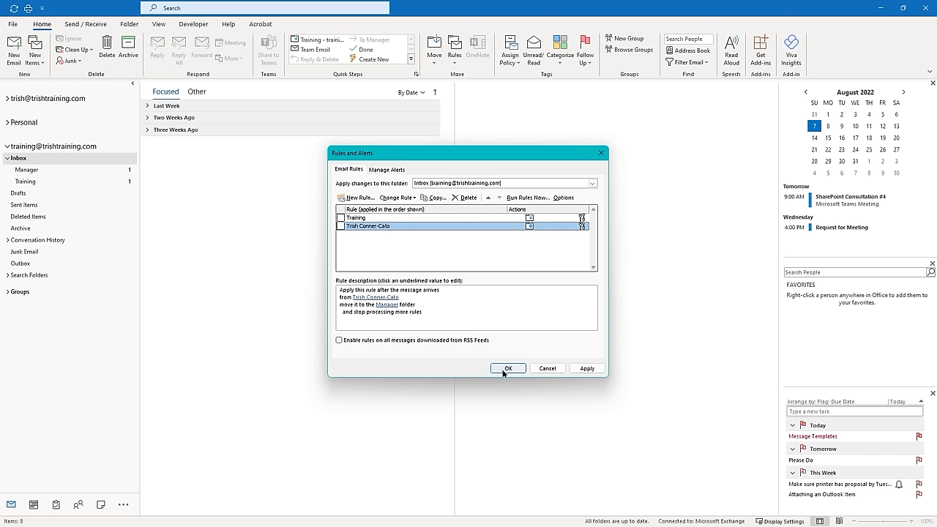
{"action": "left_click", "coordinate": [587, 369]}
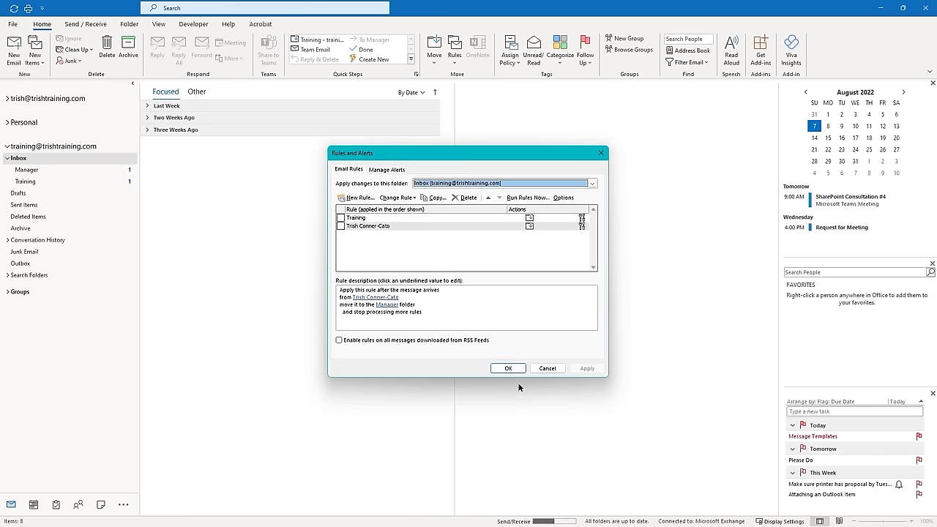
{"action": "left_click", "coordinate": [508, 368]}
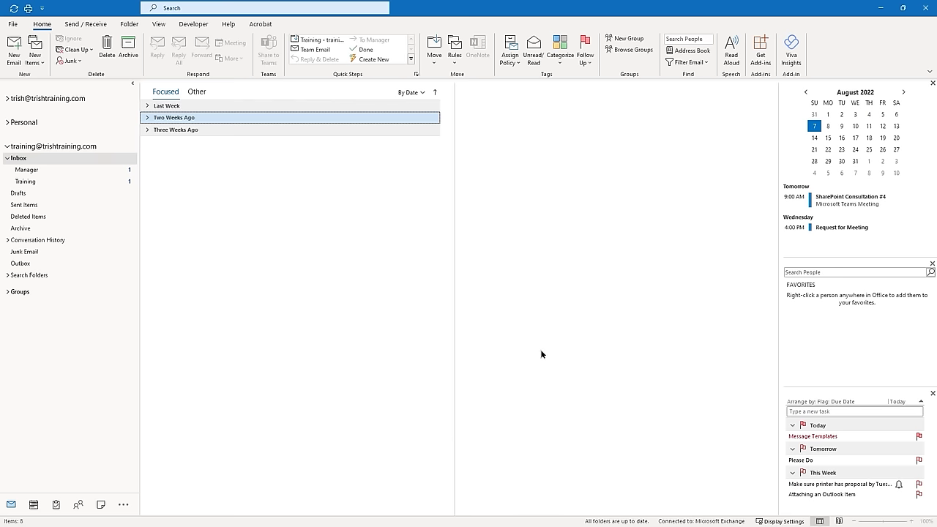
Send Training an email with subject 'Test Rule Disabled' and body 'This is a test.'.
{"action": "key", "text": "Up"}
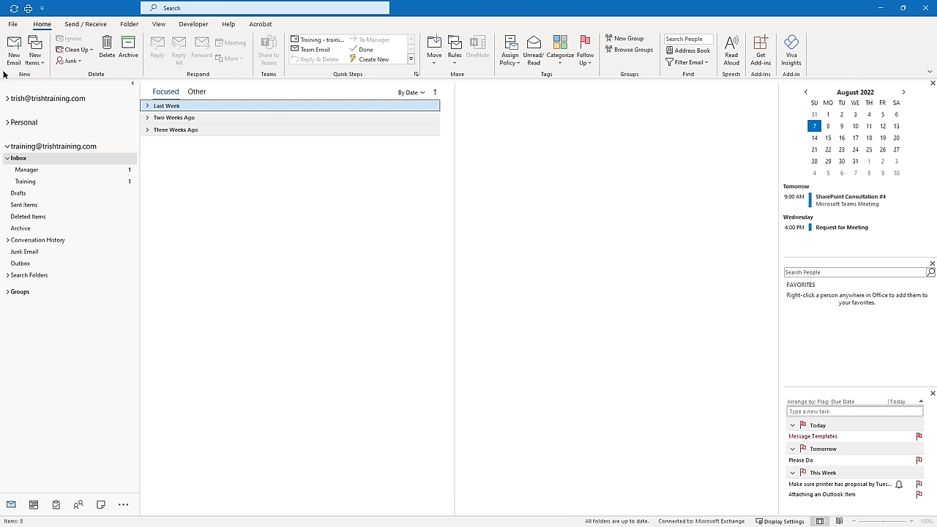
{"action": "left_click", "coordinate": [11, 63]}
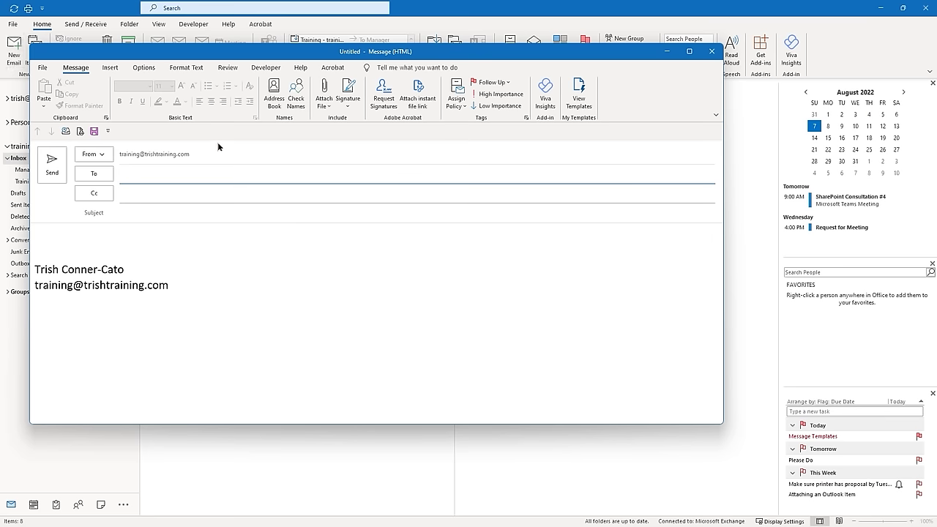
{"action": "type", "text": "tra"}
{"action": "key", "text": "Return"}
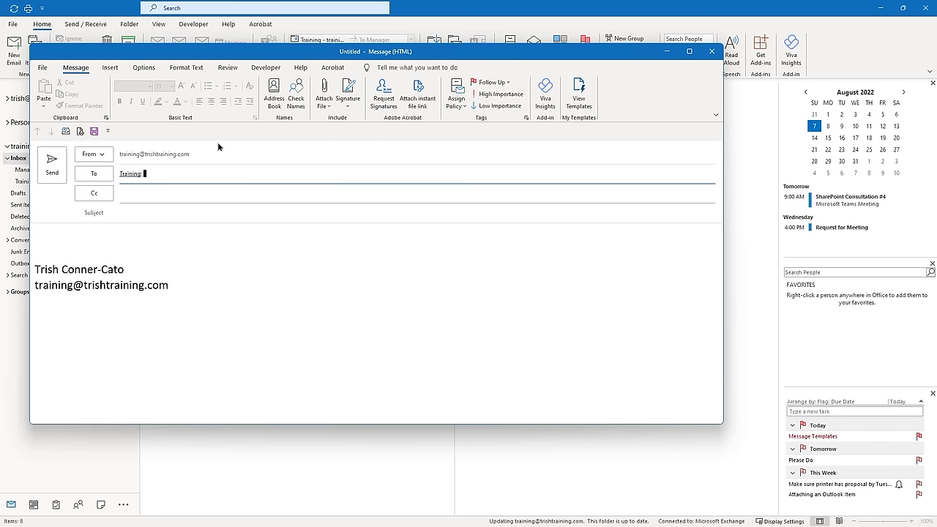
{"action": "key", "text": "Tab"}
{"action": "key", "text": "Tab"}
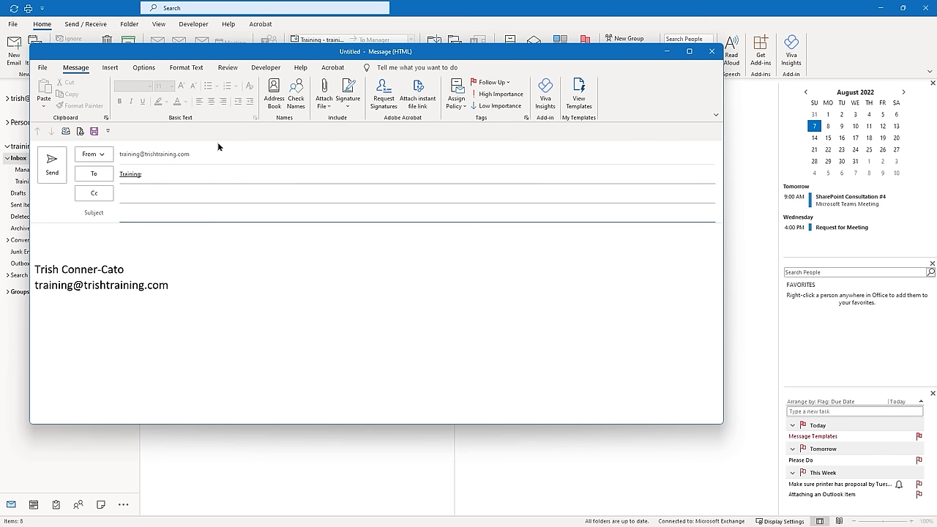
{"action": "type", "text": "Test Rule Disabled"}
{"action": "key", "text": "Tab"}
{"action": "type", "text": "T"}
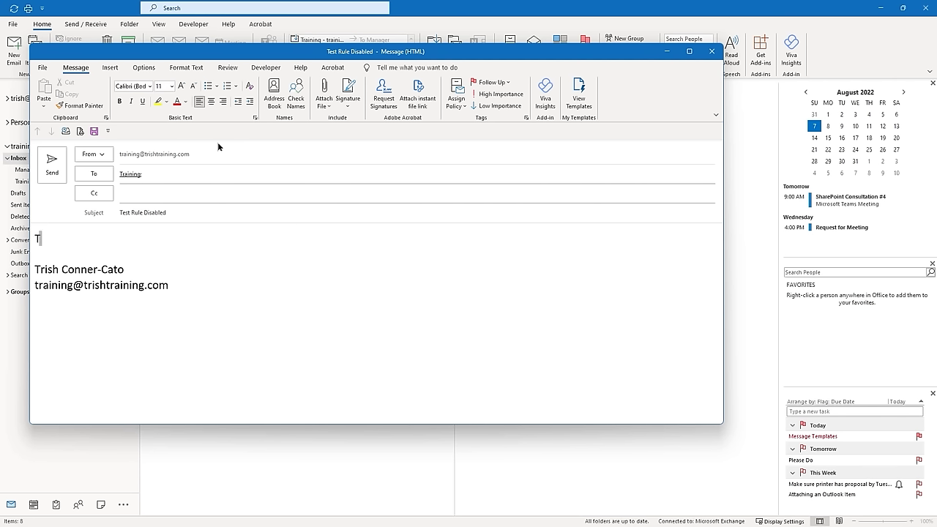
{"action": "type", "text": "his is a test."}
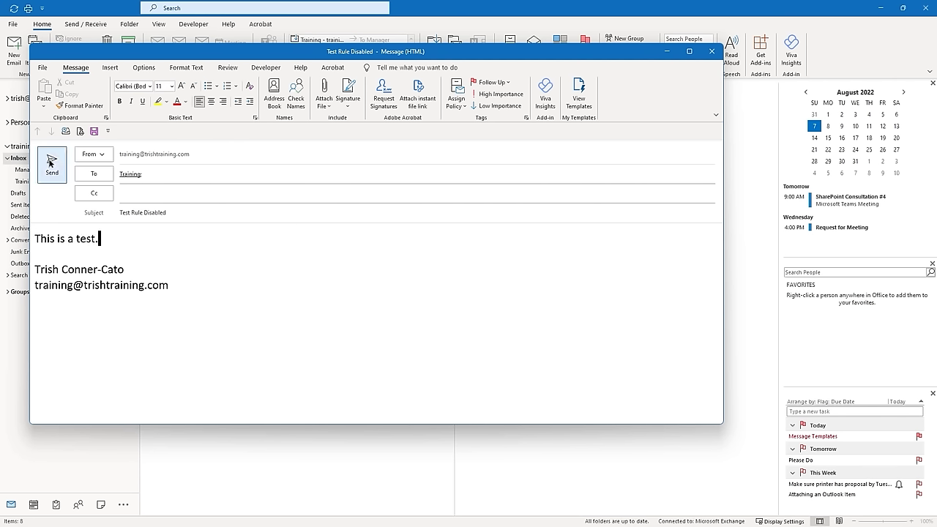
{"action": "left_click", "coordinate": [52, 164]}
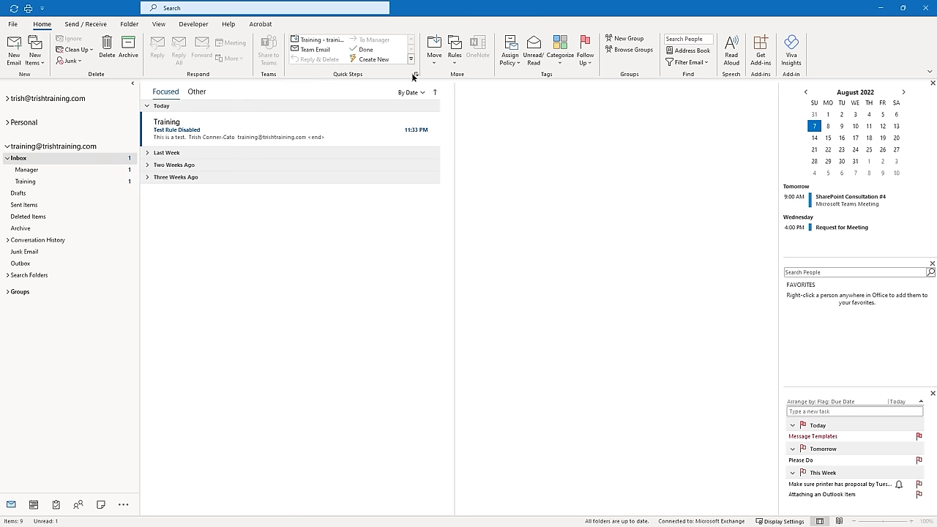
In Manage Quick Steps, review the Training and To Manager quick steps, opening To Manager's editor without saving.
{"action": "key", "text": "Down"}
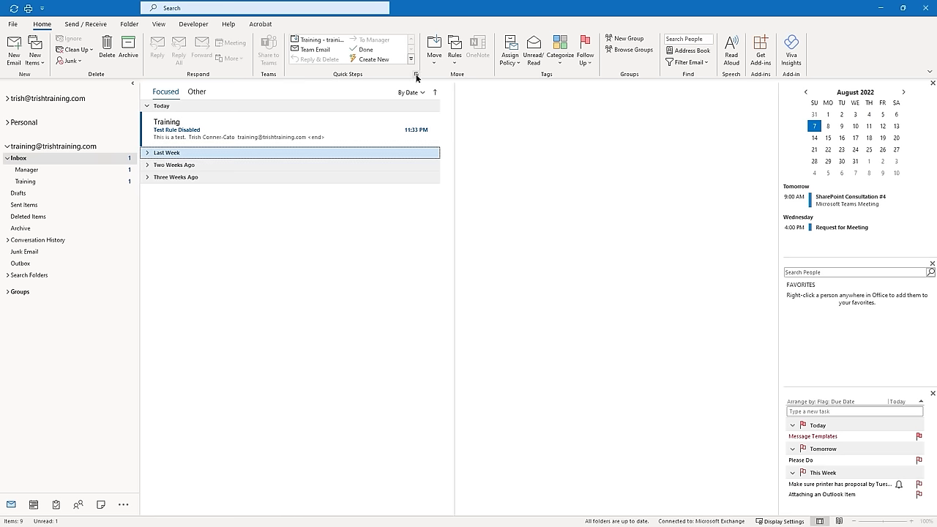
{"action": "left_click", "coordinate": [416, 76]}
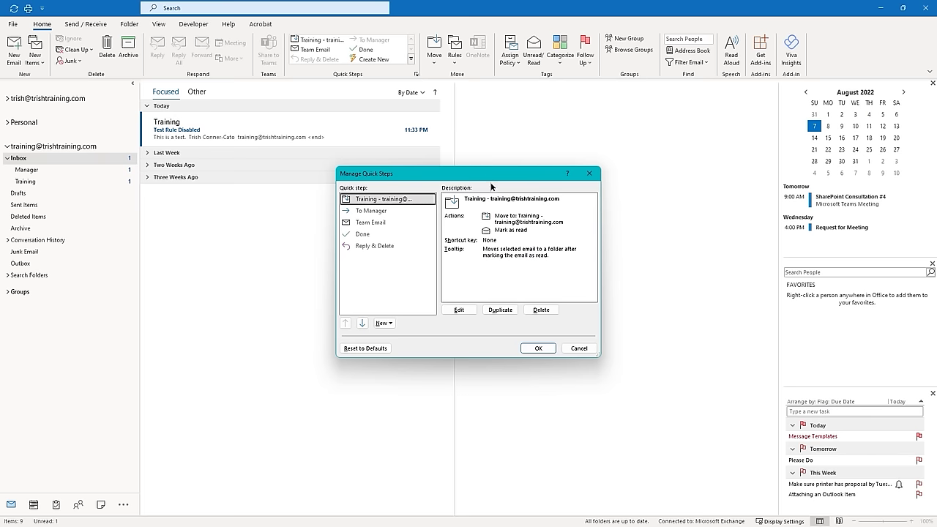
{"action": "left_click_drag", "start_coordinate": [489, 178], "coordinate": [430, 110]}
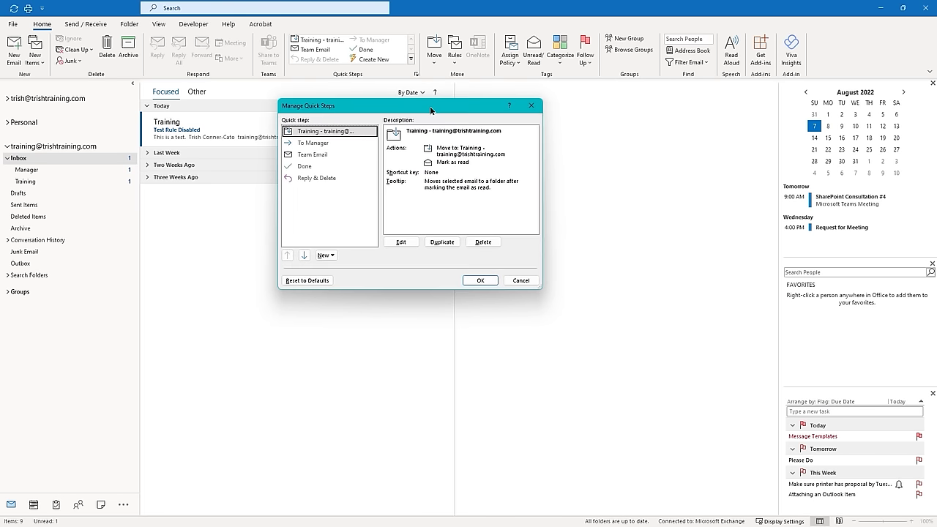
{"action": "left_click", "coordinate": [312, 143]}
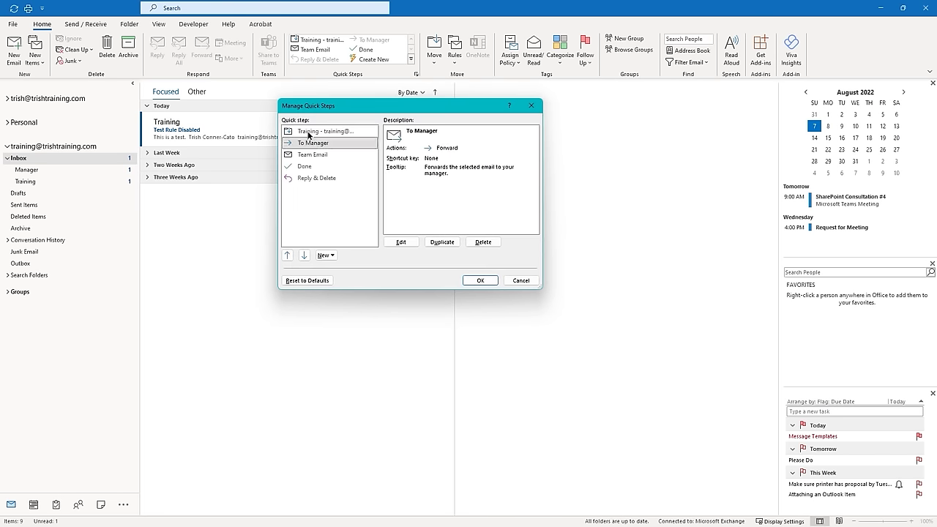
{"action": "left_click", "coordinate": [308, 132]}
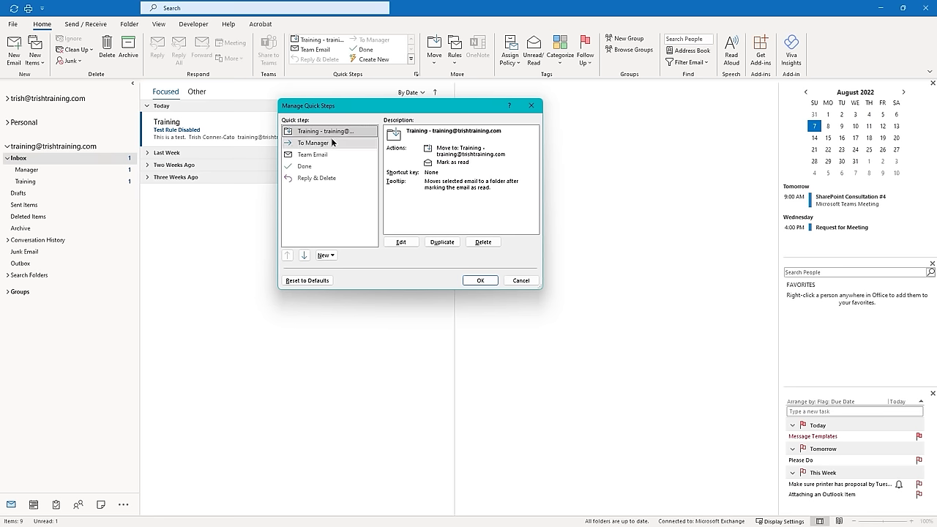
{"action": "left_click", "coordinate": [315, 142]}
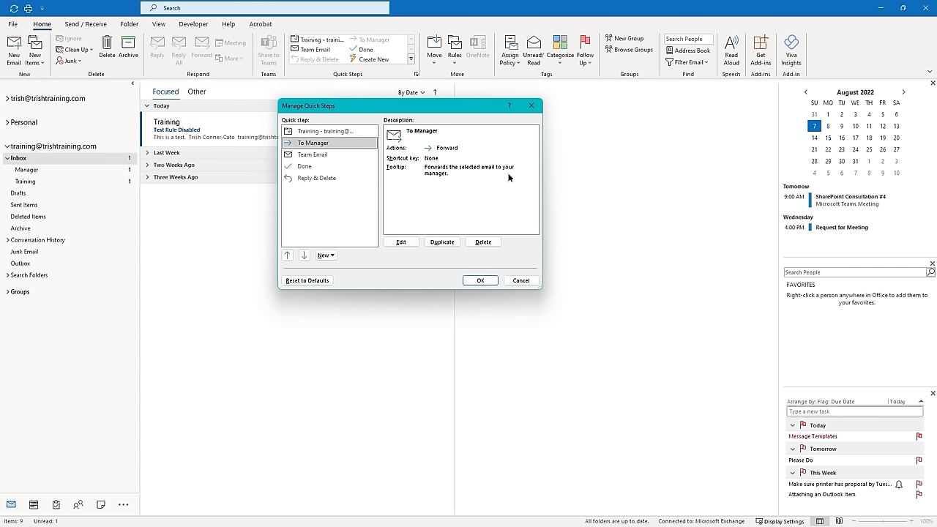
{"action": "left_click", "coordinate": [411, 244]}
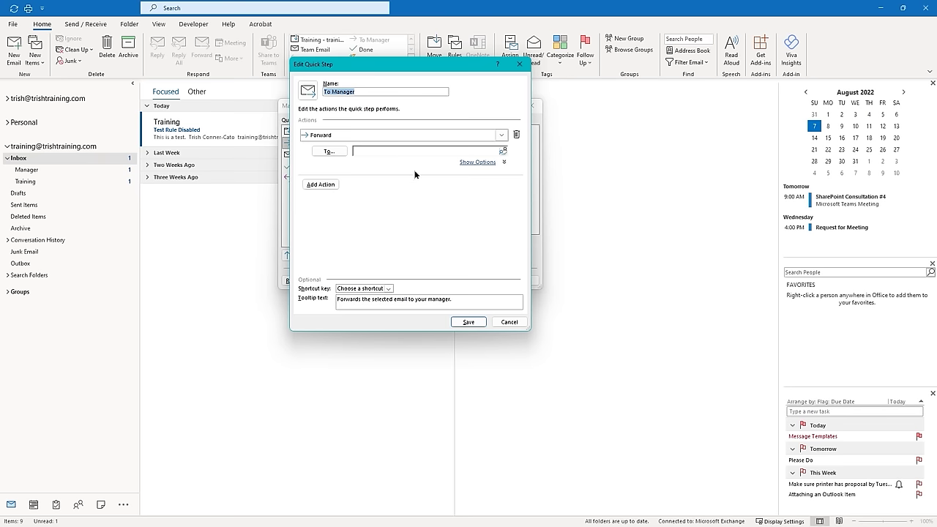
{"action": "left_click", "coordinate": [511, 323]}
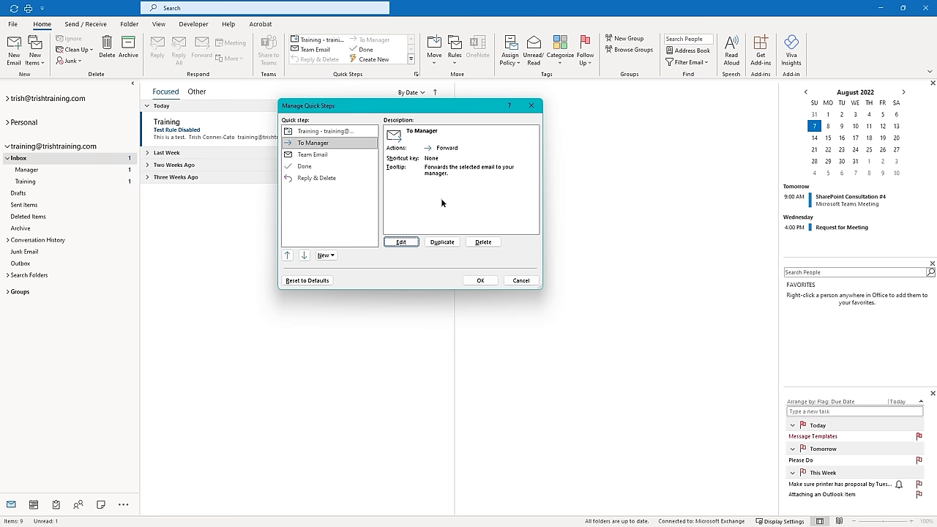
Read the Team Email, Done and Reply & Delete descriptions, then show the new quick step templates.
{"action": "left_click", "coordinate": [320, 154]}
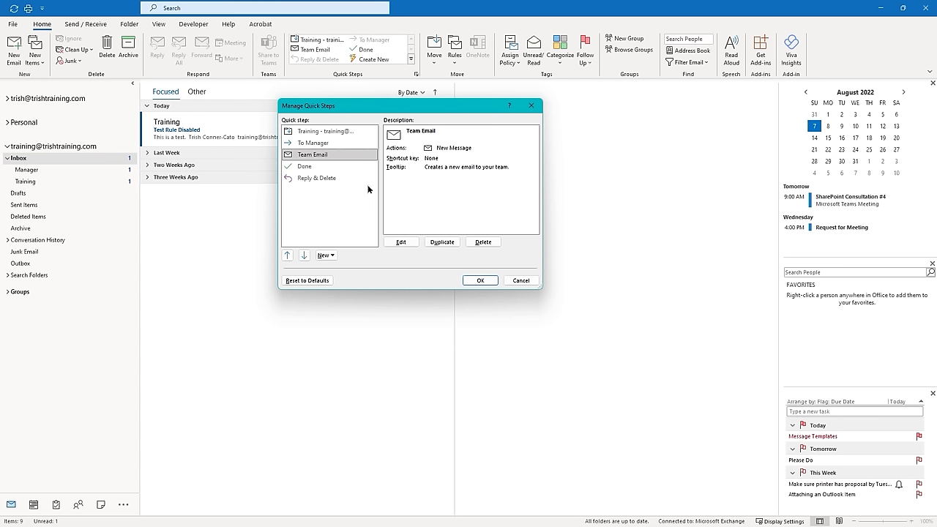
{"action": "left_click", "coordinate": [318, 171]}
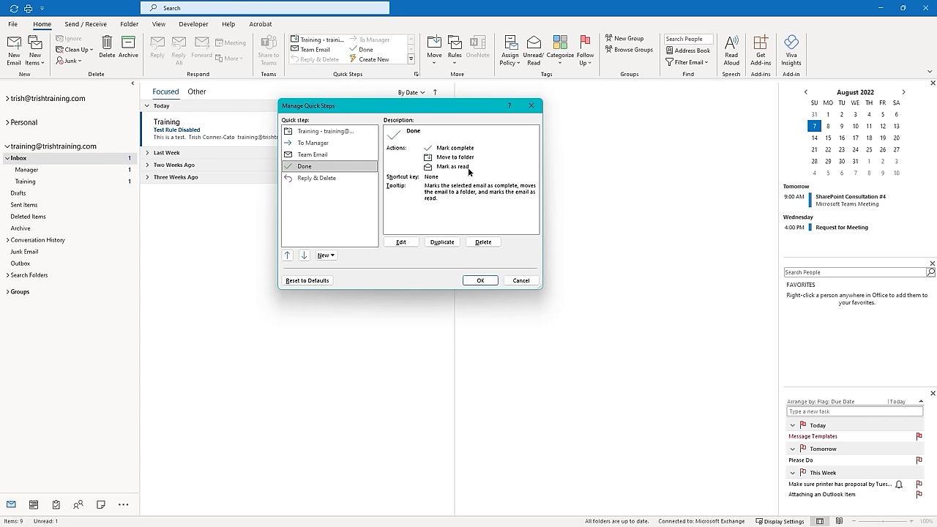
{"action": "left_click", "coordinate": [352, 178]}
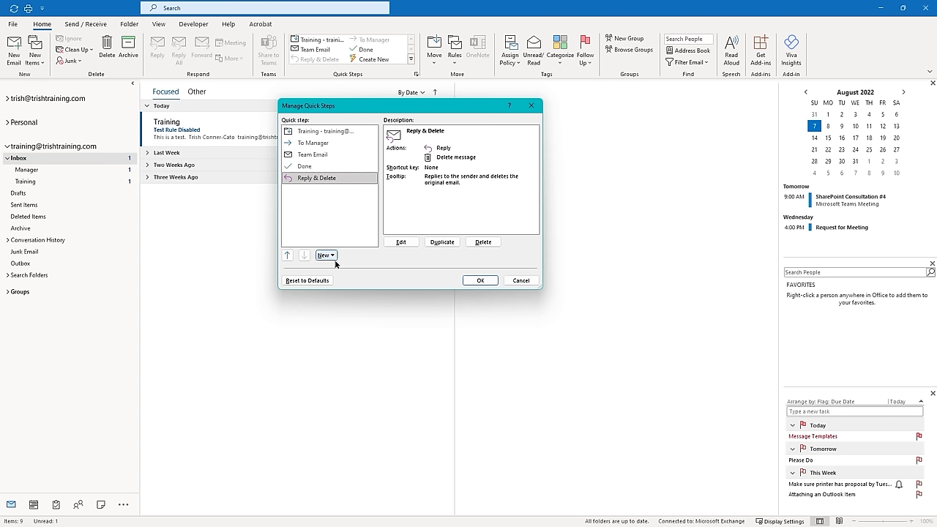
{"action": "left_click", "coordinate": [326, 256]}
{"action": "left_click", "coordinate": [326, 256]}
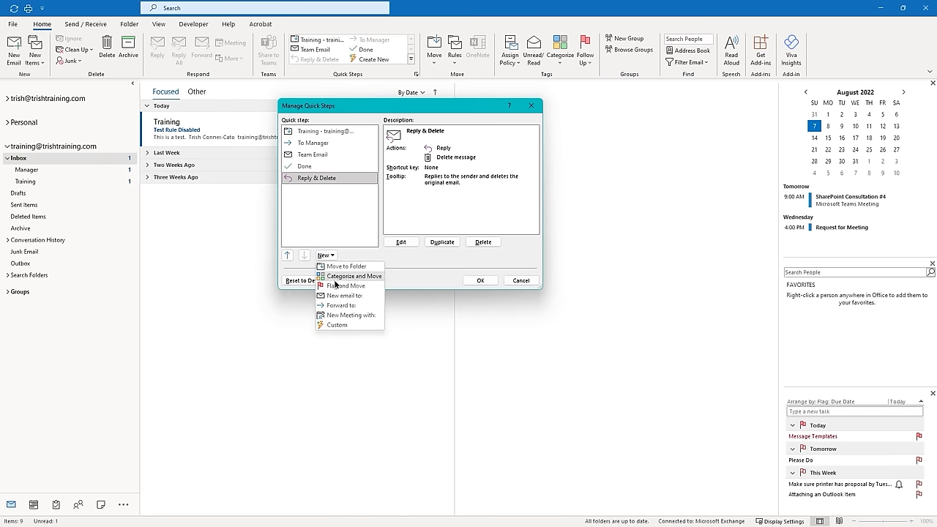
Start a custom quick step whose first action moves mail to the Training folder.
{"action": "left_click", "coordinate": [336, 325]}
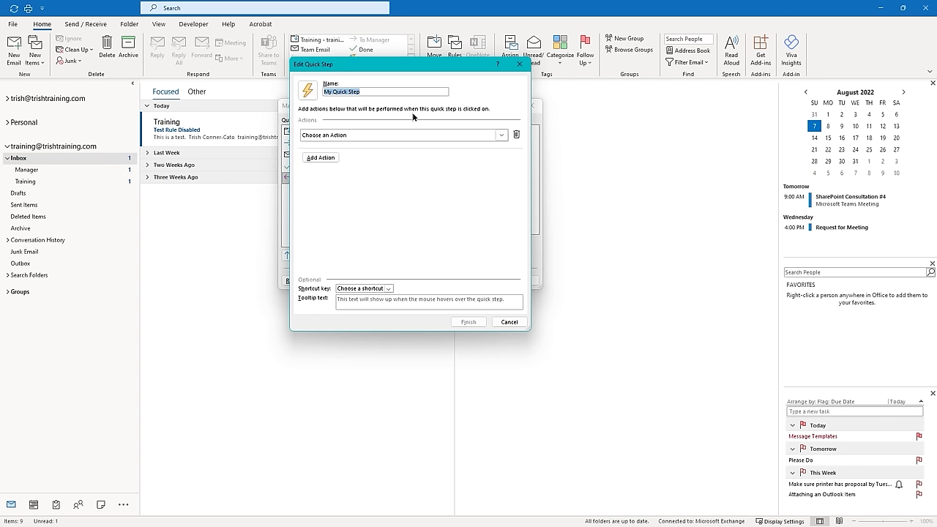
{"action": "left_click", "coordinate": [501, 136]}
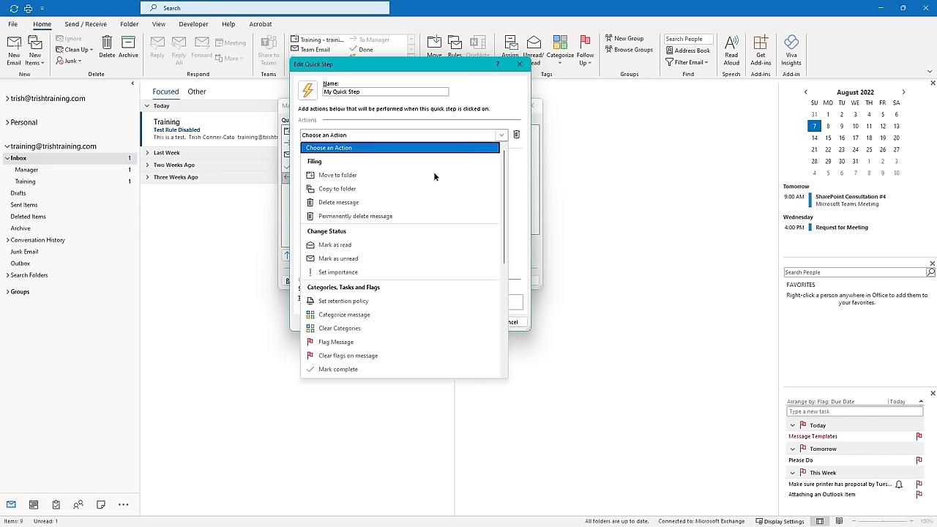
{"action": "left_click", "coordinate": [384, 176]}
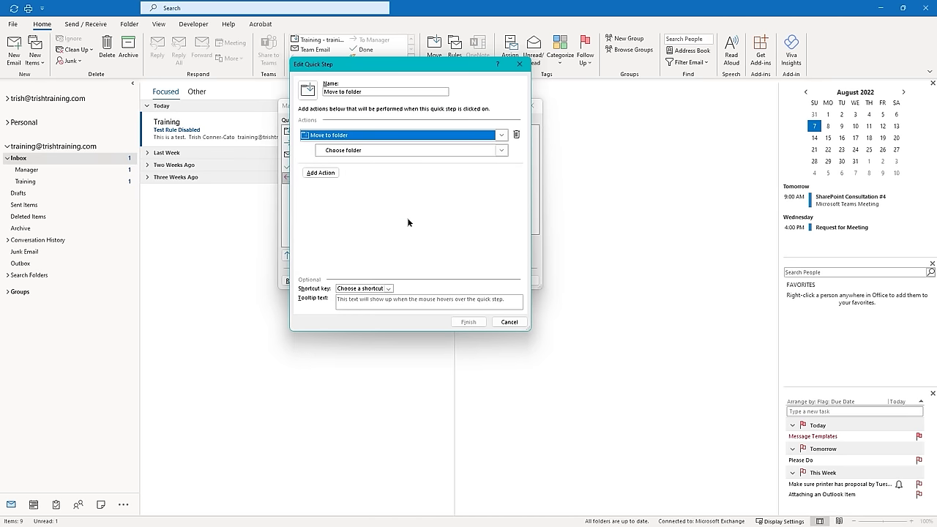
{"action": "left_click", "coordinate": [501, 151]}
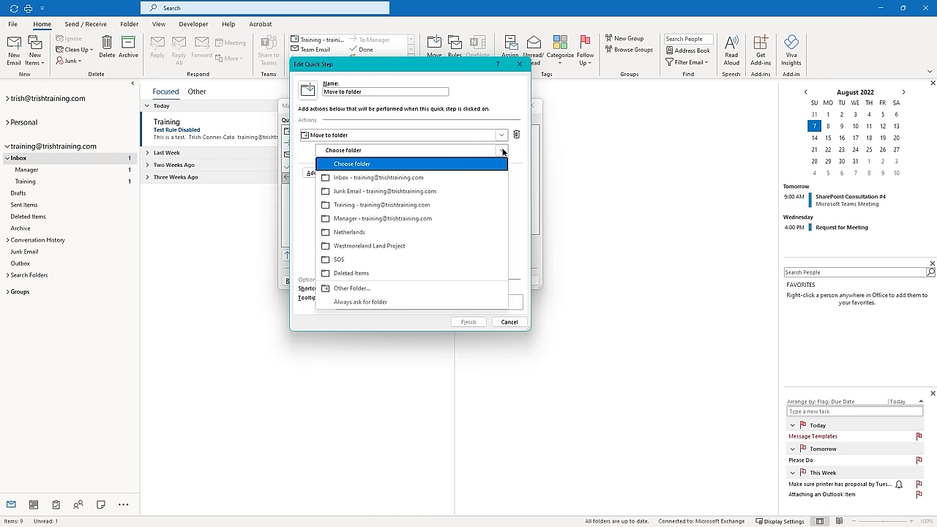
{"action": "left_click", "coordinate": [383, 206]}
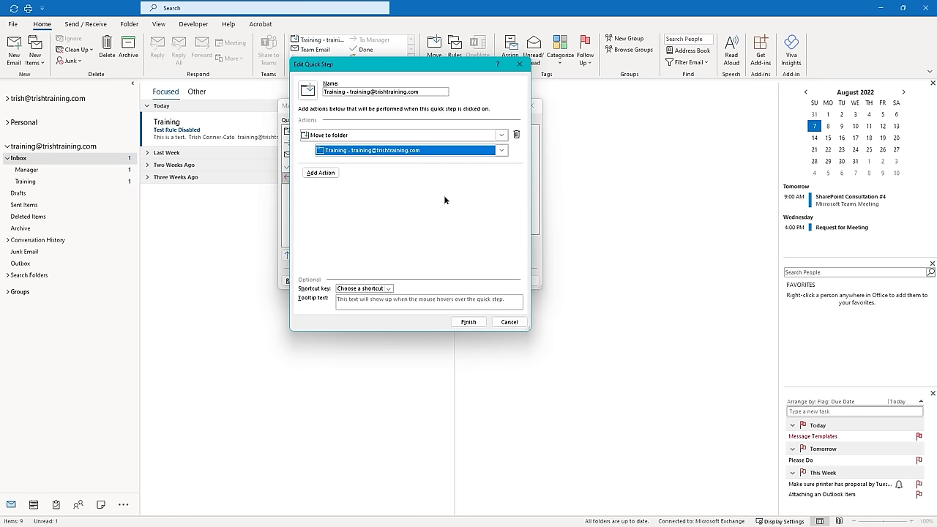
Add Mark as read and Flag Message (Next Week) actions to the quick step.
{"action": "left_click", "coordinate": [327, 173]}
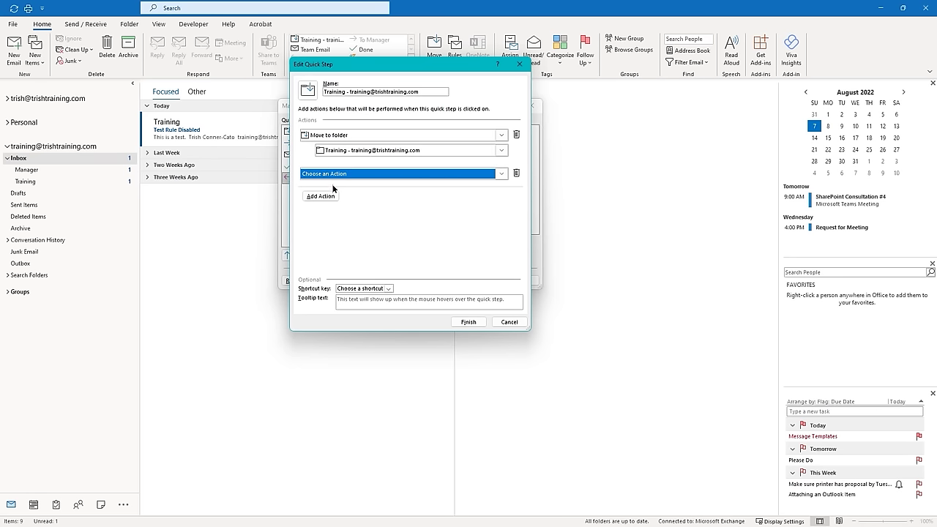
{"action": "left_click", "coordinate": [502, 174]}
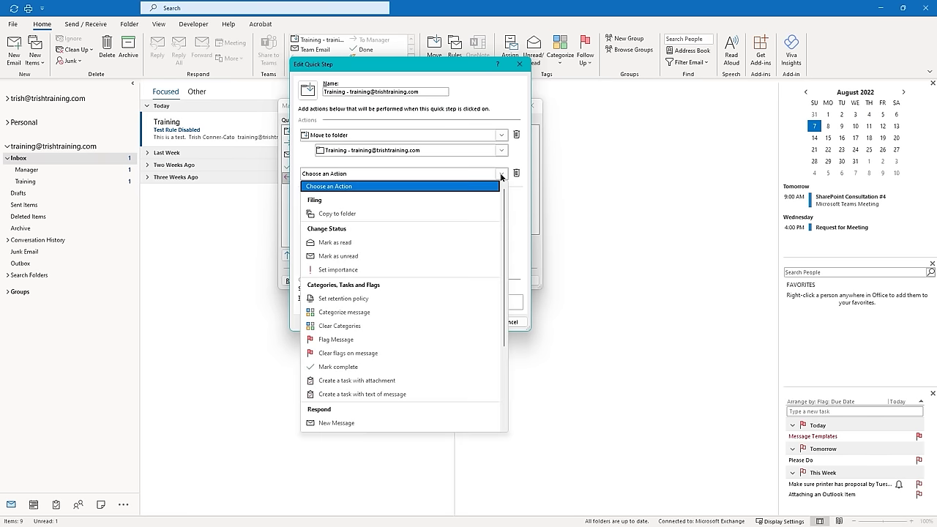
{"action": "left_click", "coordinate": [335, 243]}
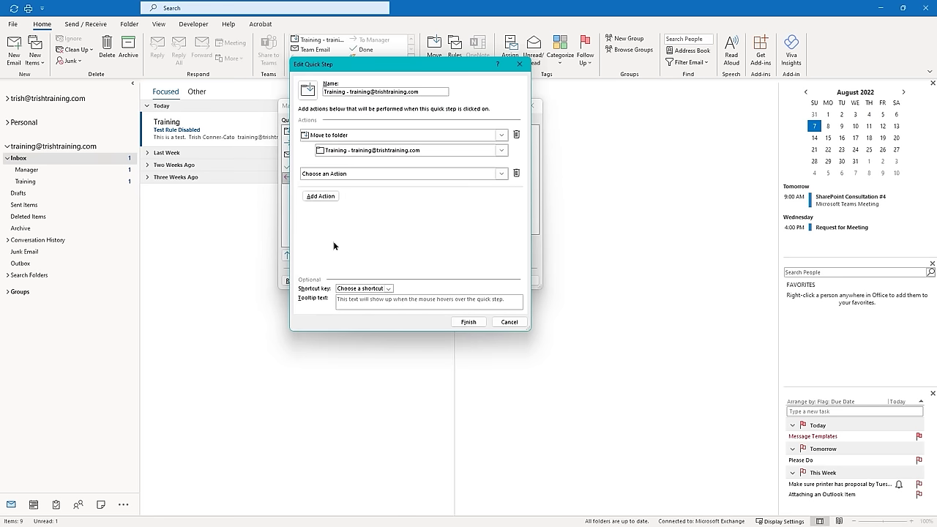
{"action": "left_click", "coordinate": [320, 196]}
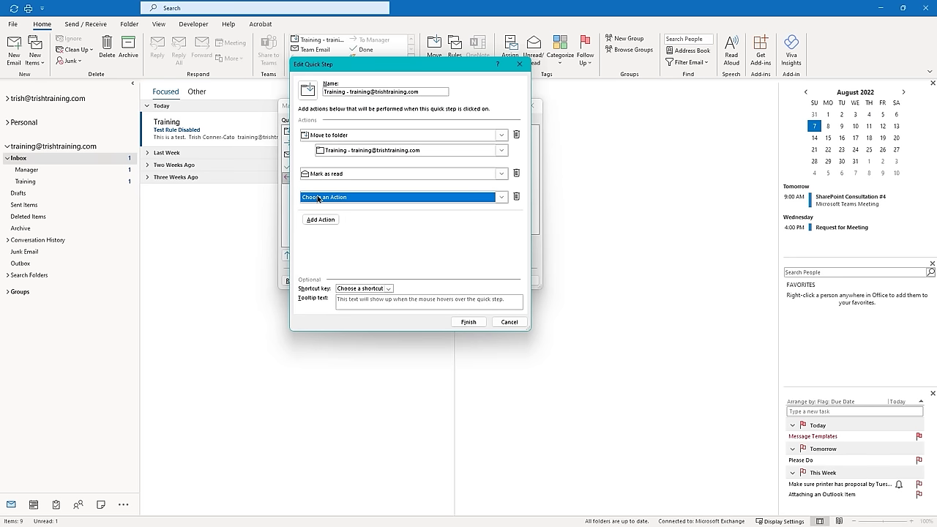
{"action": "left_click", "coordinate": [500, 197]}
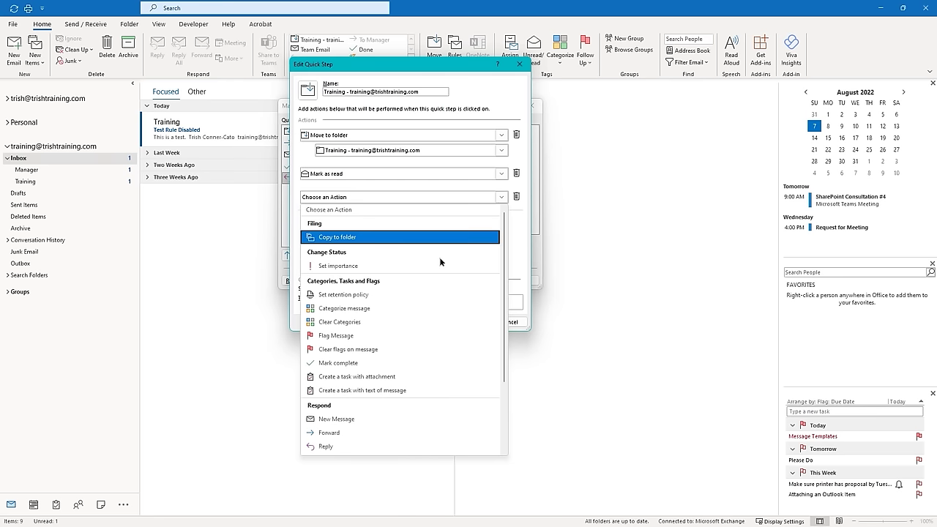
{"action": "left_click", "coordinate": [347, 341]}
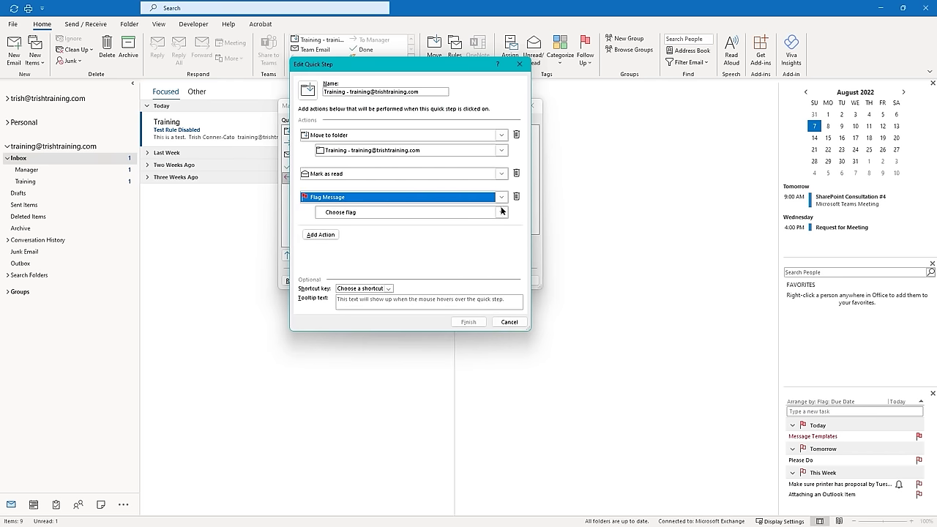
{"action": "left_click", "coordinate": [501, 213]}
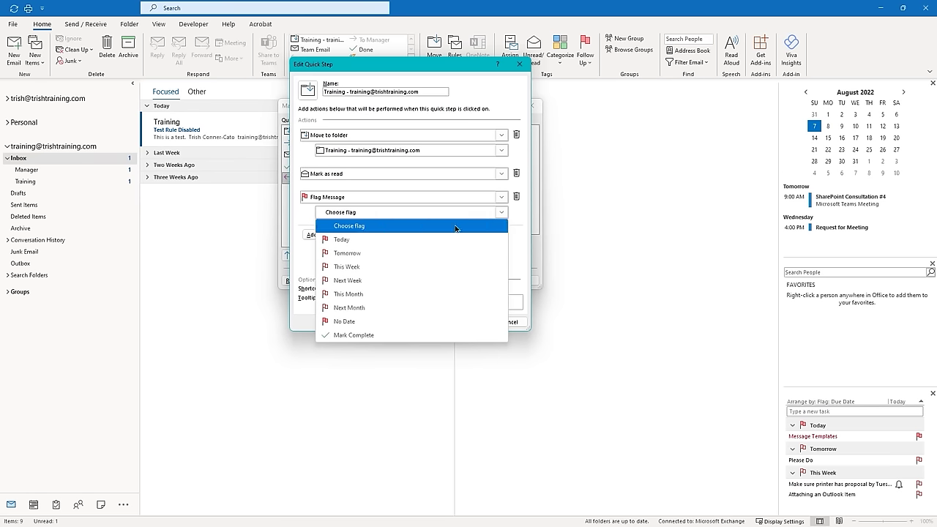
{"action": "left_click", "coordinate": [358, 279]}
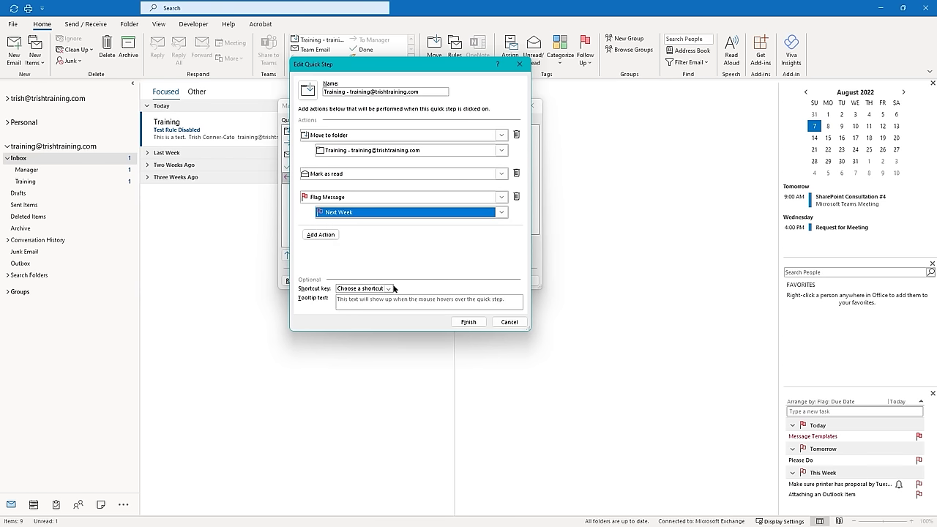
Leave the quick step without a shortcut, add tooltip 'Moves email to tTraining folder, marks as read, and flags for next week.', and save.
{"action": "left_click", "coordinate": [388, 289]}
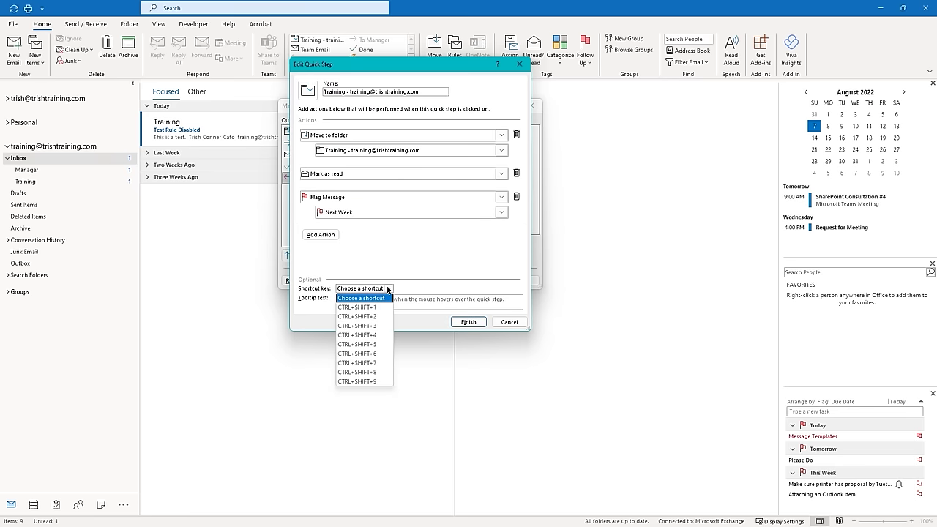
{"action": "left_click", "coordinate": [388, 289]}
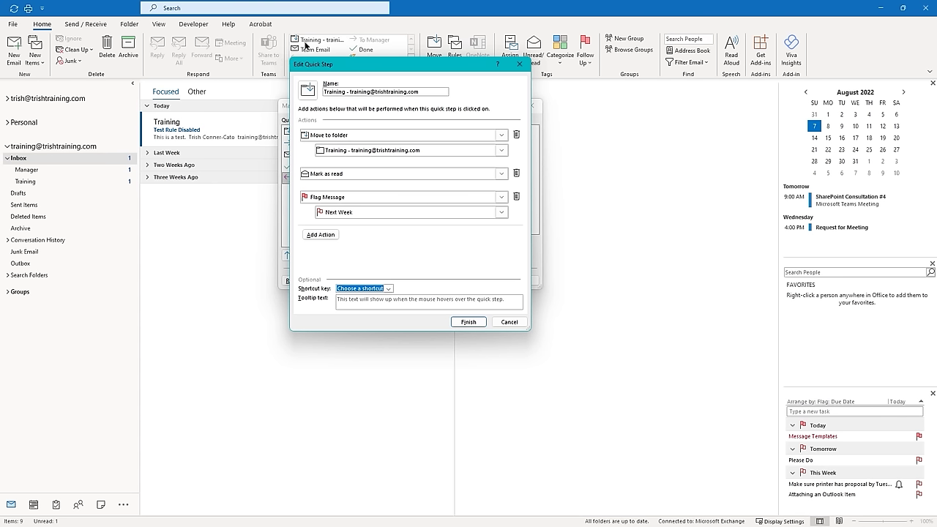
{"action": "left_click", "coordinate": [338, 299]}
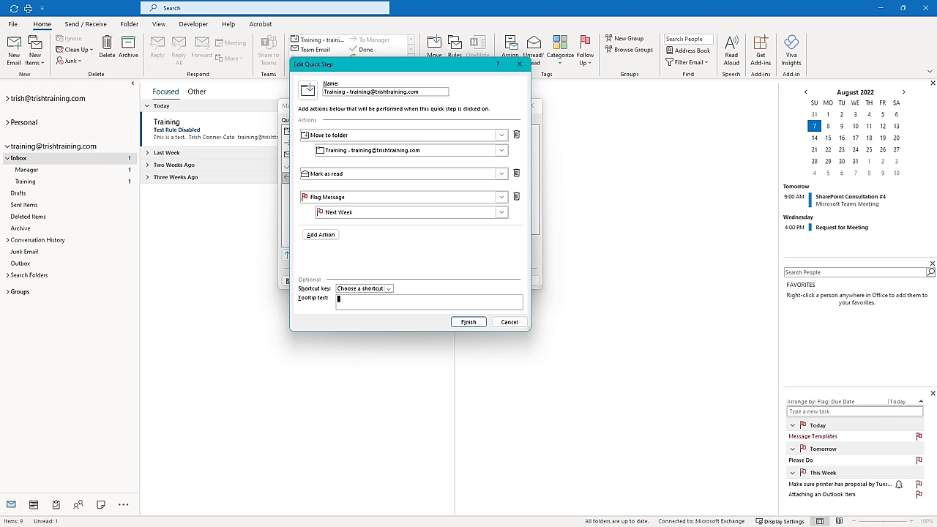
{"action": "type", "text": "Moves email to"}
{"action": "type", "text": " t"}
{"action": "type", "text": "Training fold"}
{"action": "type", "text": "er"}
{"action": "type", "text": ", marks as re"}
{"action": "type", "text": "ad, and flags "}
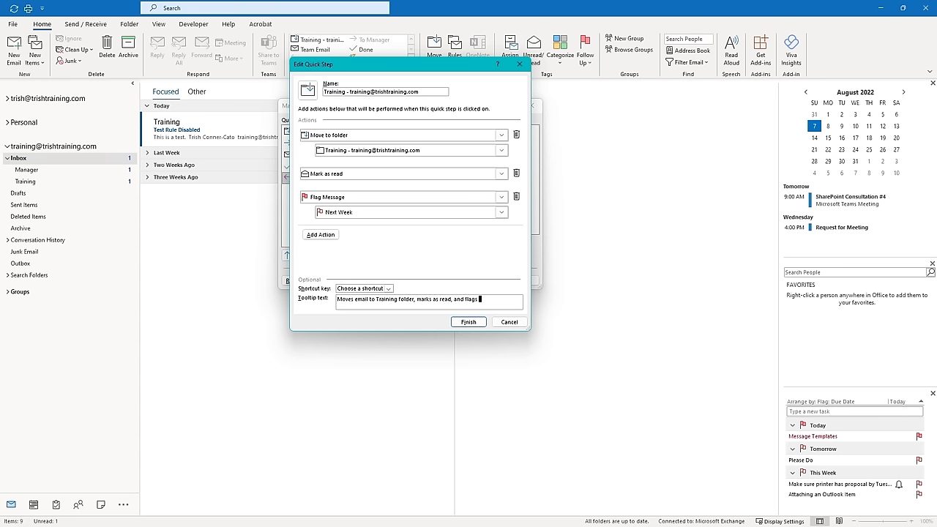
{"action": "type", "text": "for next week."}
{"action": "left_click", "coordinate": [469, 323]}
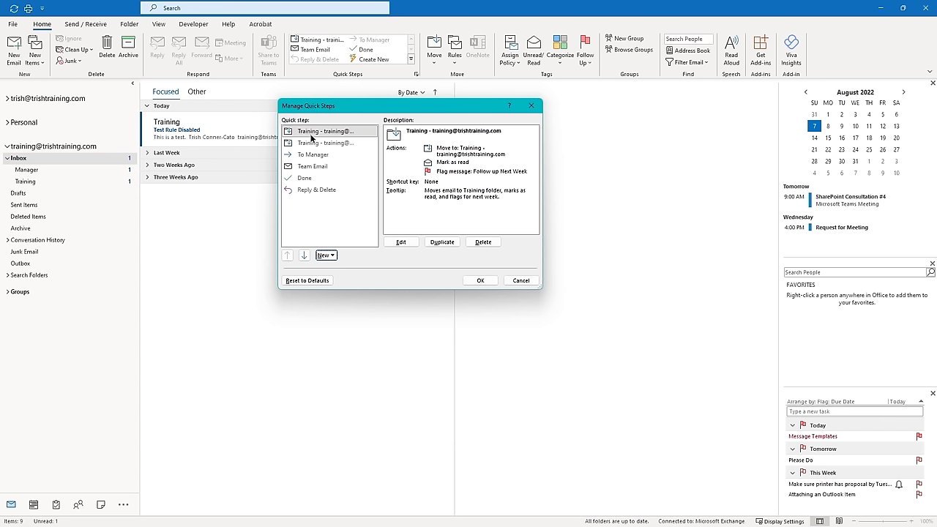
Rename the Training quick step to 'Move to Training and Flag' and save it.
{"action": "left_click", "coordinate": [312, 135]}
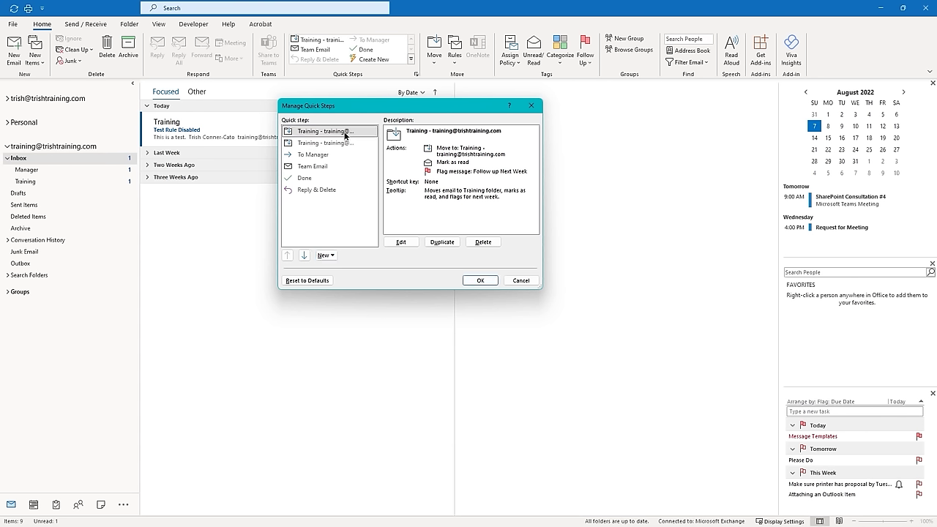
{"action": "left_click", "coordinate": [399, 242]}
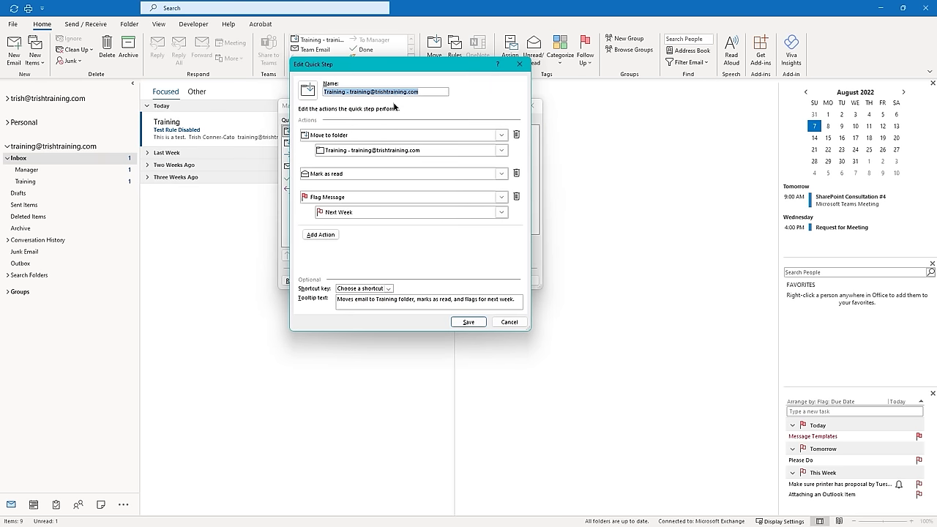
{"action": "left_click", "coordinate": [425, 91]}
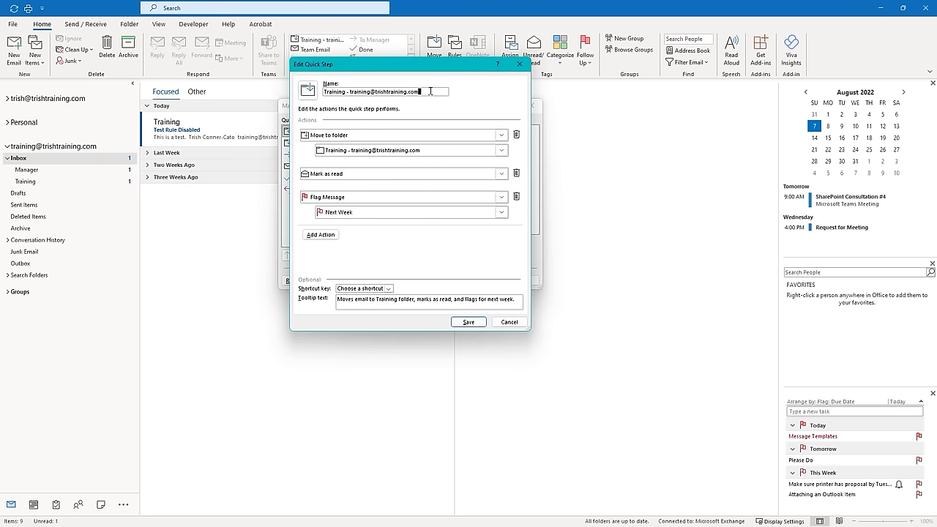
{"action": "left_click_drag", "start_coordinate": [425, 92], "coordinate": [318, 89]}
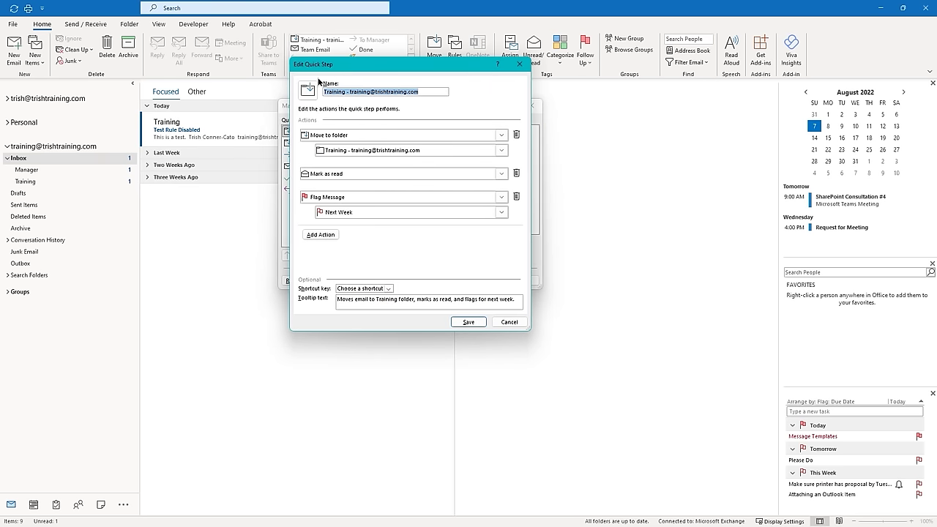
{"action": "type", "text": "Move t"}
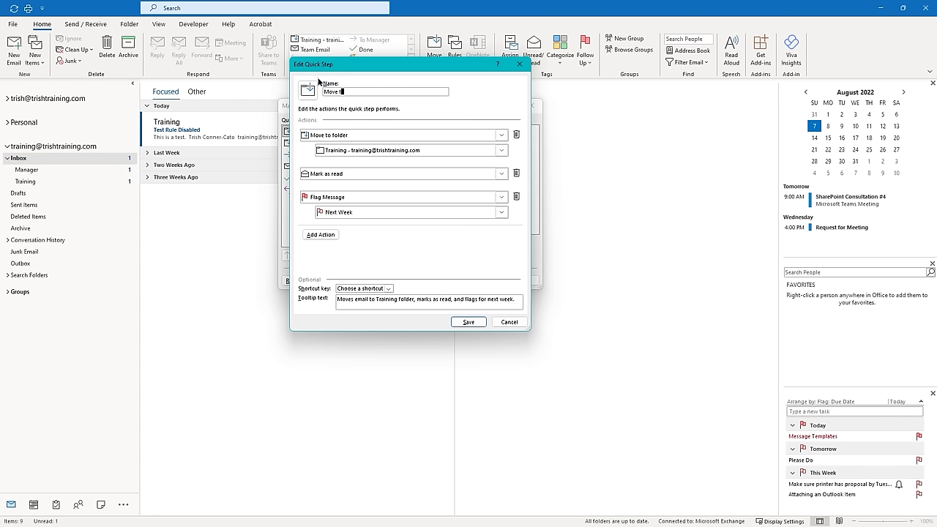
{"action": "type", "text": "o Training and Flag"}
{"action": "left_click", "coordinate": [469, 322]}
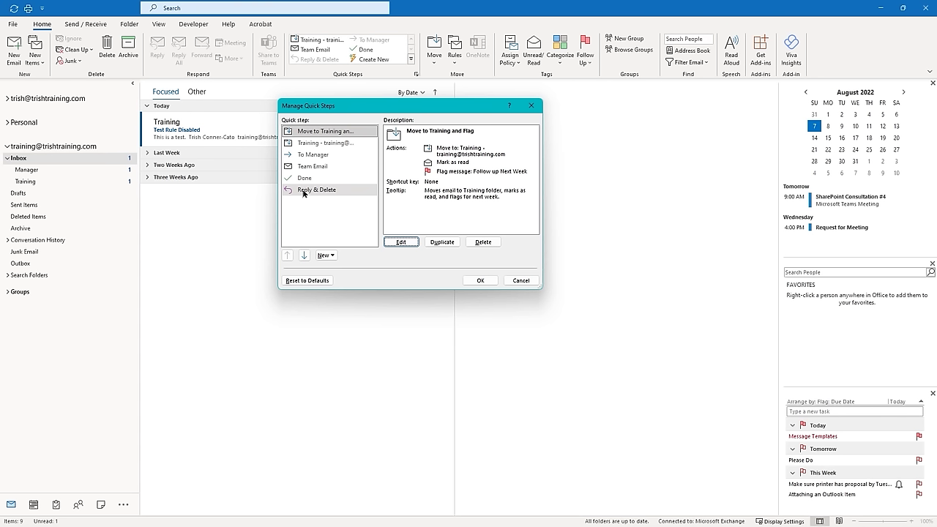
Move Reply & Delete up four places to second in the list and confirm.
{"action": "left_click", "coordinate": [304, 192]}
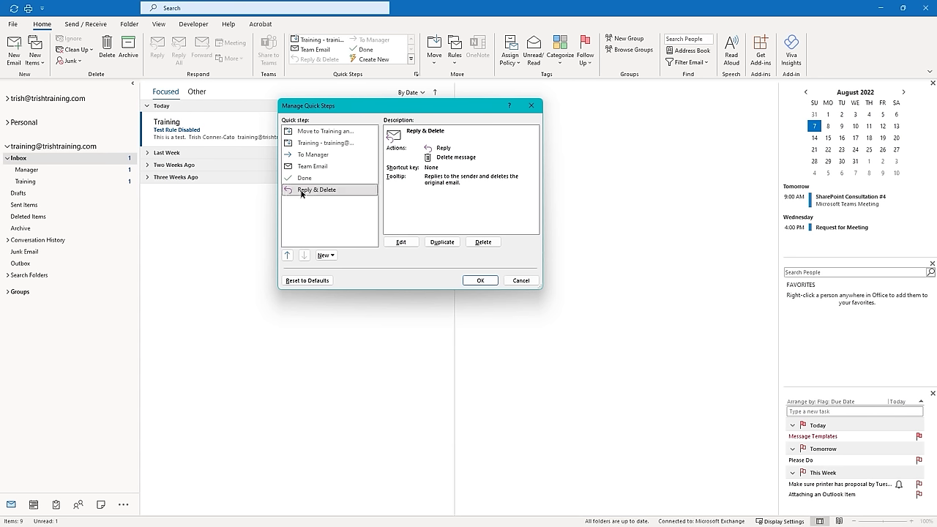
{"action": "left_click", "coordinate": [288, 254]}
{"action": "left_click", "coordinate": [287, 255]}
{"action": "left_click", "coordinate": [288, 255]}
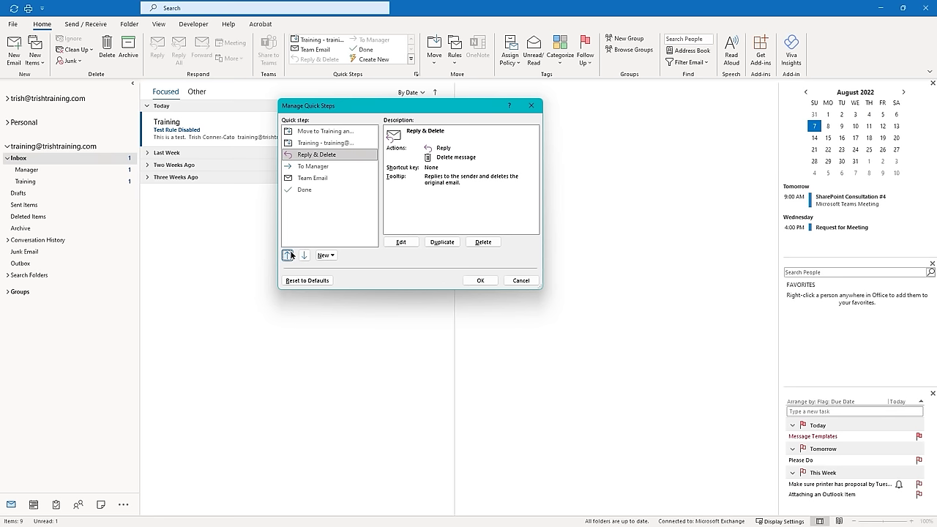
{"action": "left_click", "coordinate": [290, 254]}
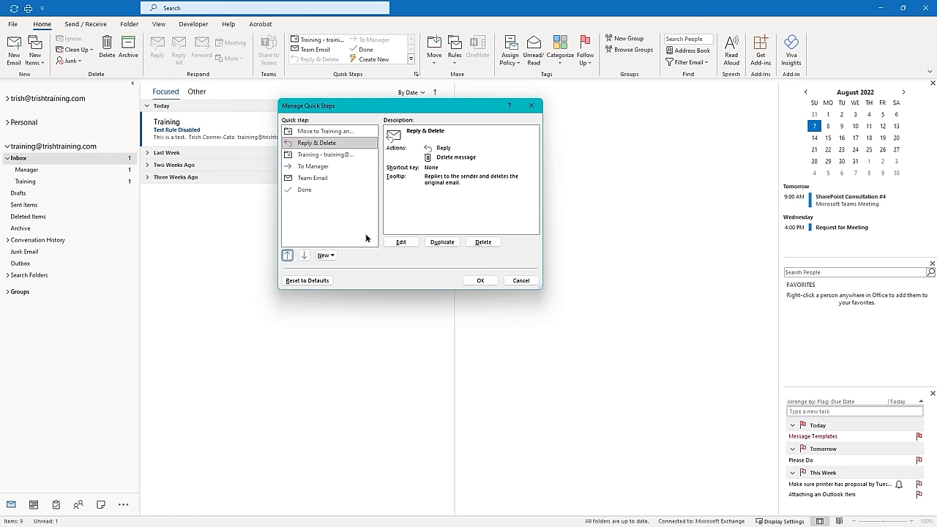
{"action": "left_click", "coordinate": [481, 282]}
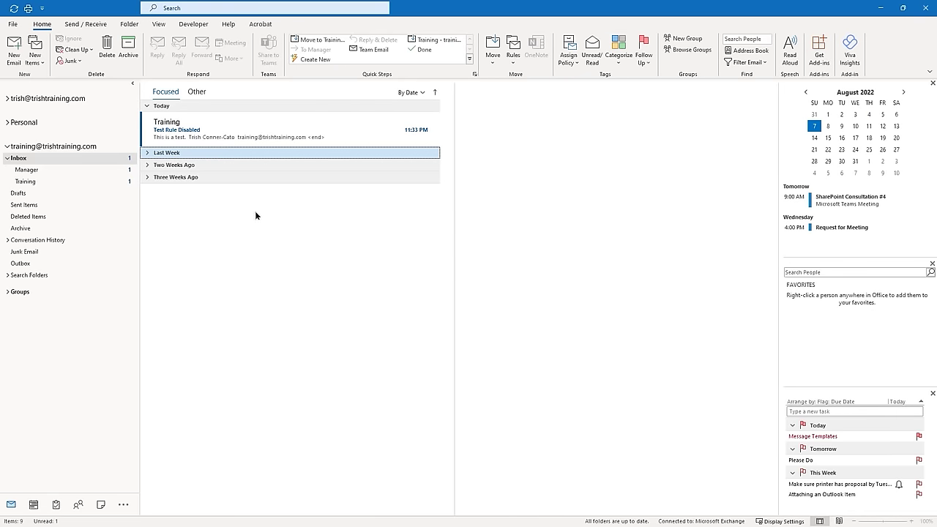
Send Training an email titled 'Quick Steps' reading 'We are going to use a quick step we created.'.
{"action": "left_click", "coordinate": [13, 59]}
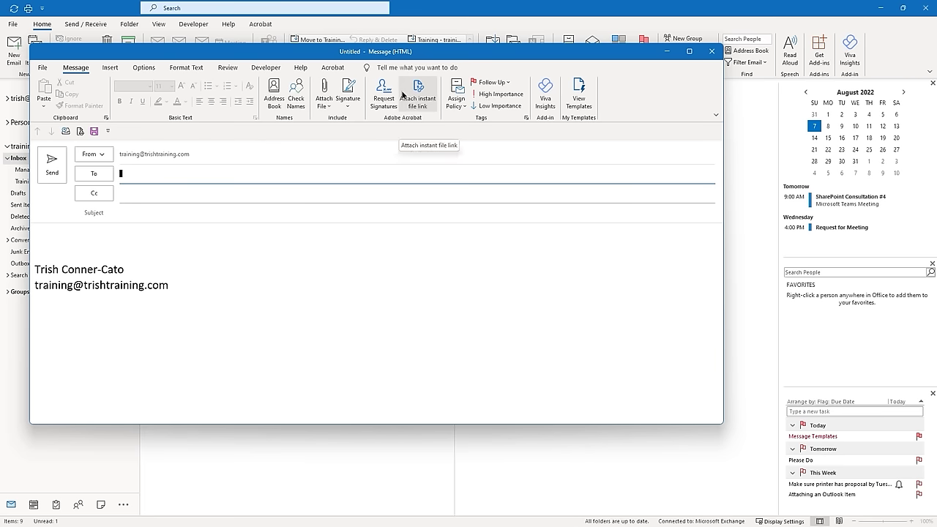
{"action": "type", "text": "re"}
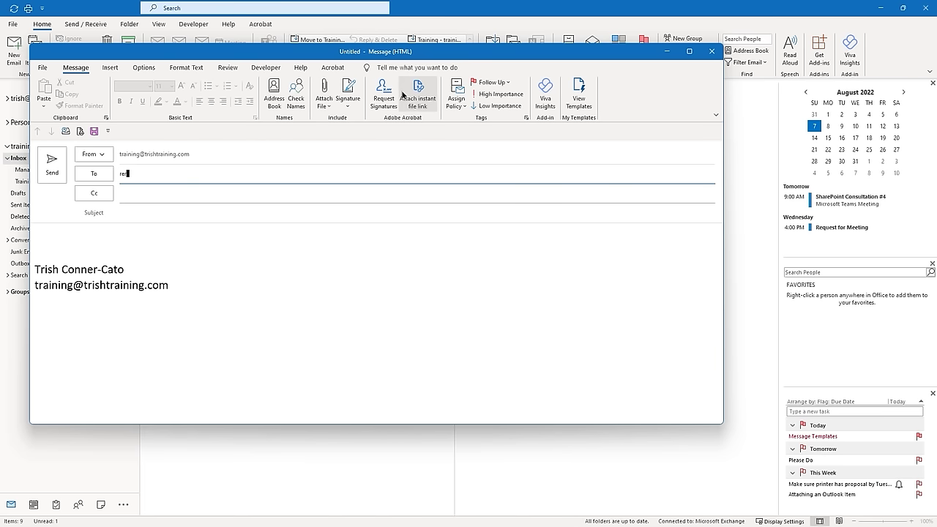
{"action": "key", "text": "BackSpace"}
{"action": "key", "text": "BackSpace"}
{"action": "type", "text": "Training"}
{"action": "key", "text": "Tab"}
{"action": "key", "text": "Tab"}
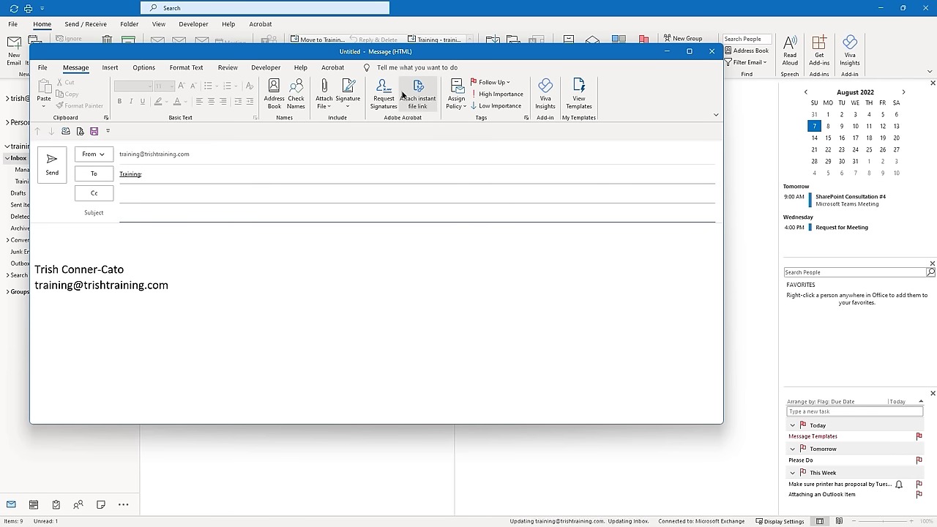
{"action": "type", "text": "Quick Steps"}
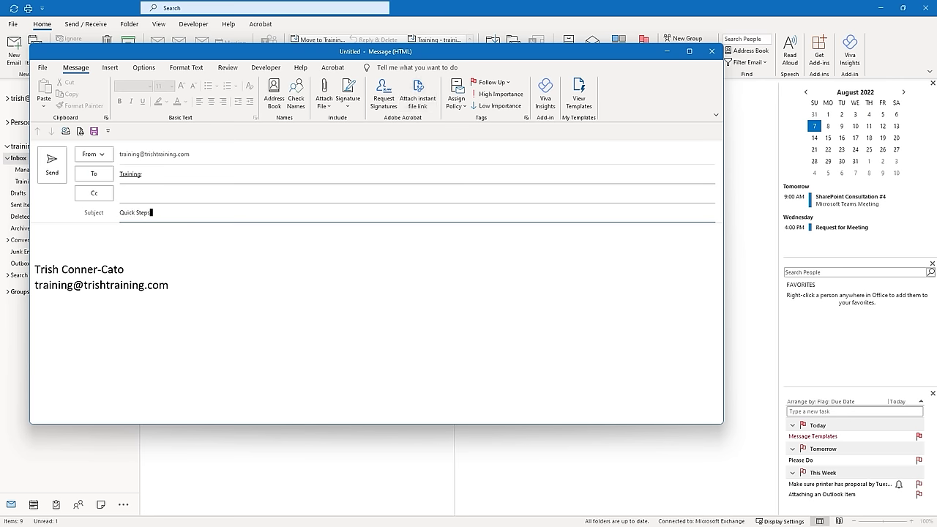
{"action": "left_click", "coordinate": [257, 252]}
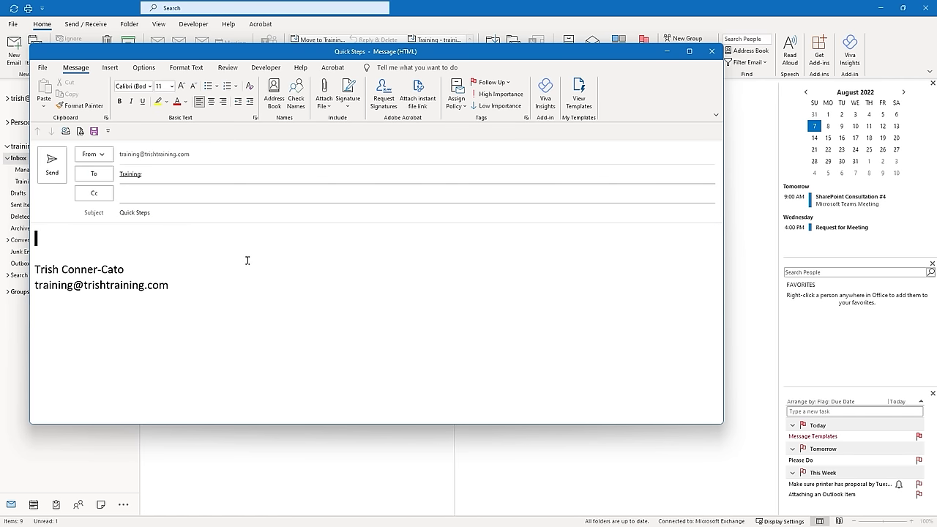
{"action": "type", "text": "We are going to"}
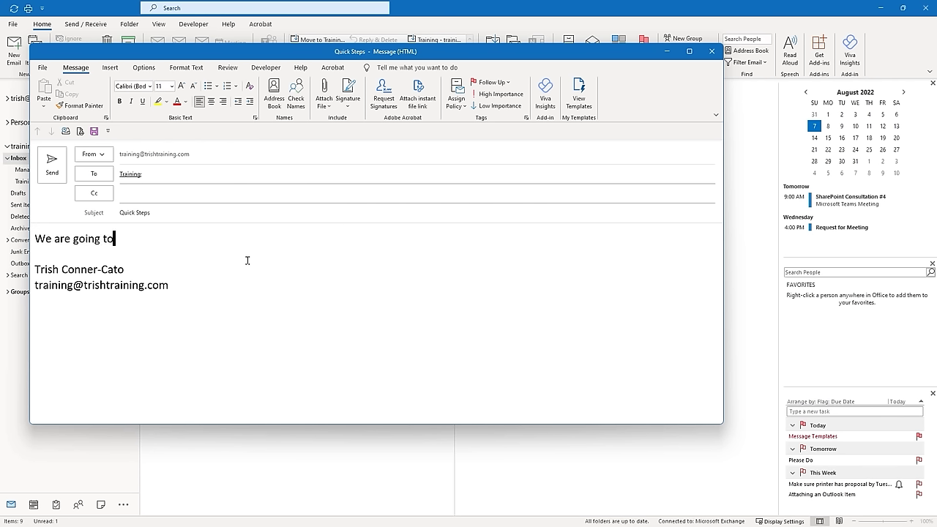
{"action": "type", "text": " use a quick step w"}
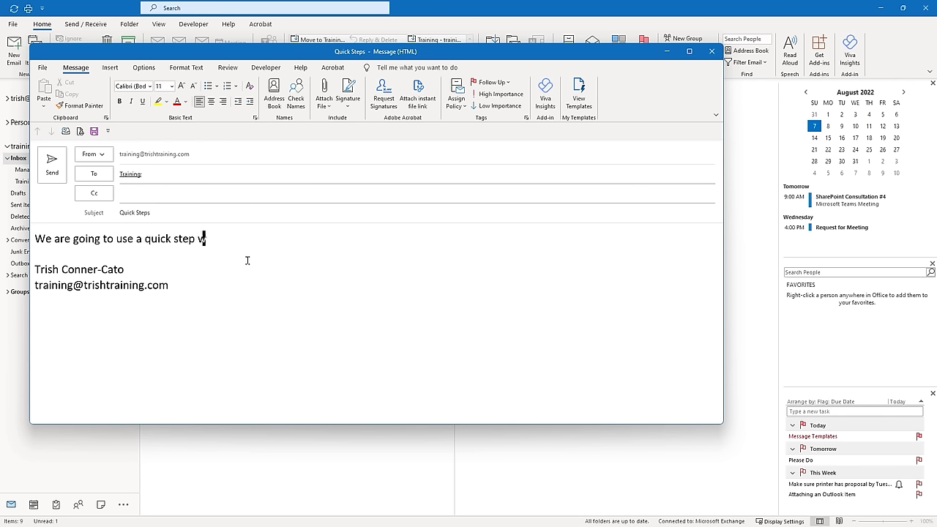
{"action": "type", "text": "e created."}
{"action": "left_click", "coordinate": [61, 161]}
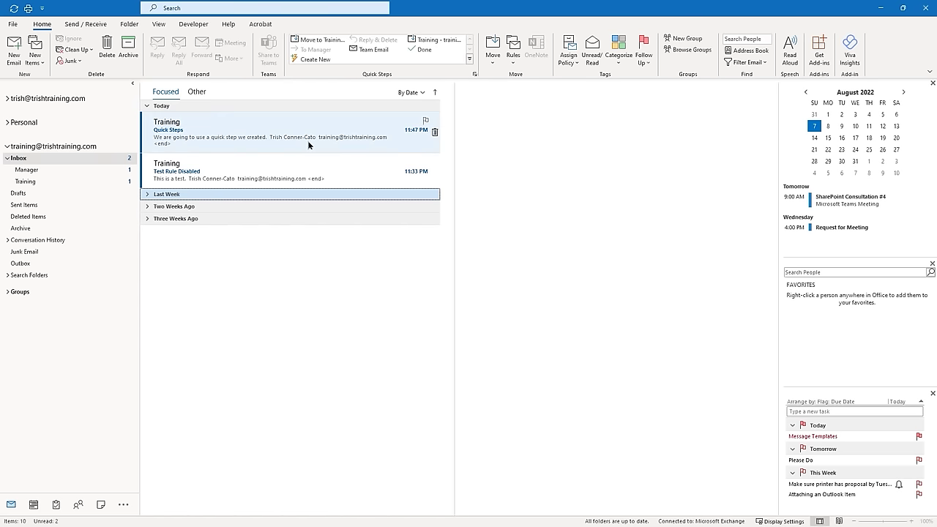
Run Move to Training and Flag on the Quick Steps message, then view it in the Training folder.
{"action": "left_click", "coordinate": [295, 138]}
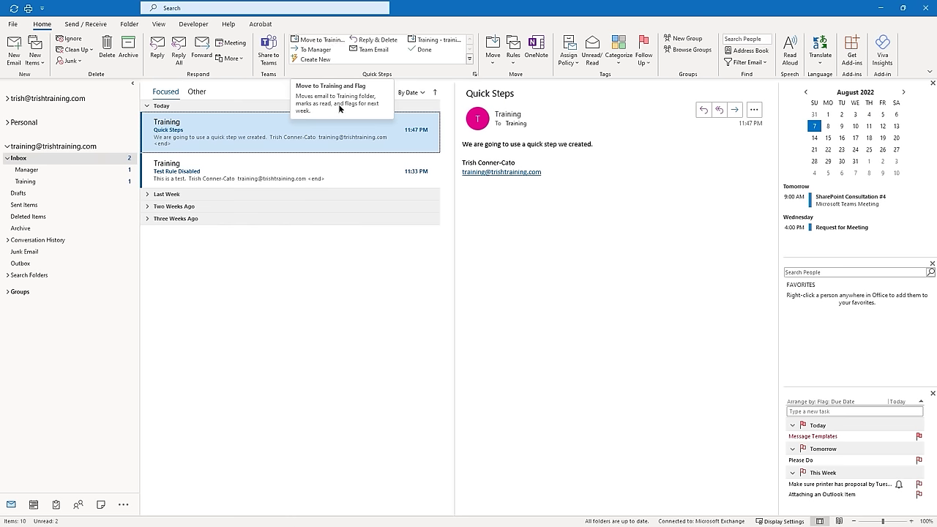
{"action": "left_click", "coordinate": [323, 43]}
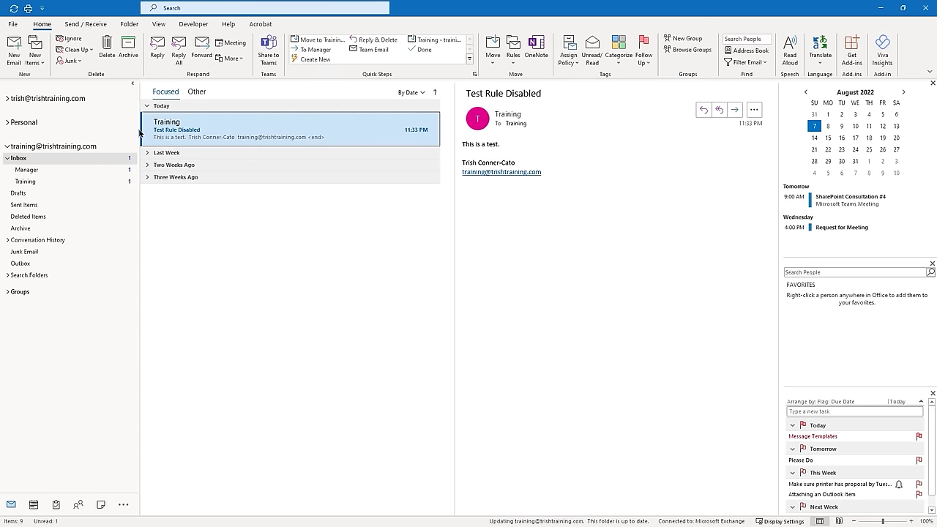
{"action": "left_click", "coordinate": [33, 184]}
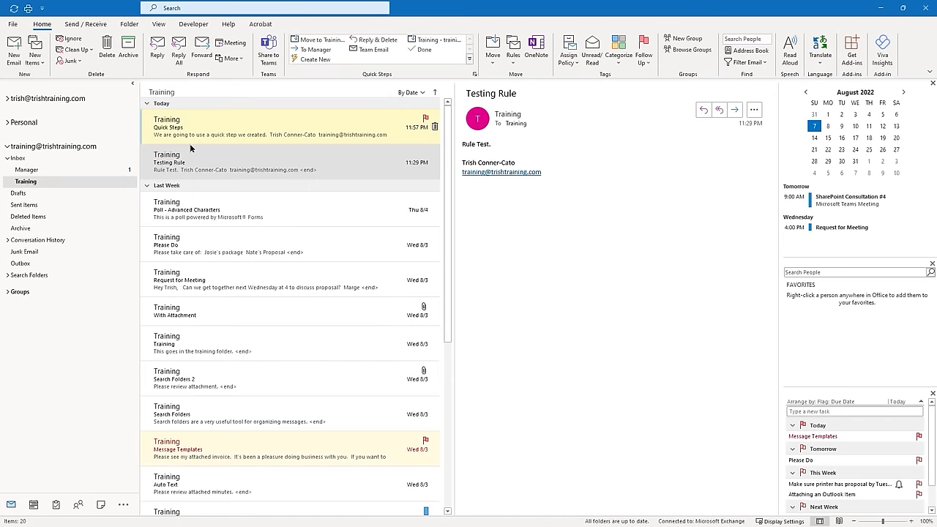
{"action": "left_click", "coordinate": [209, 152]}
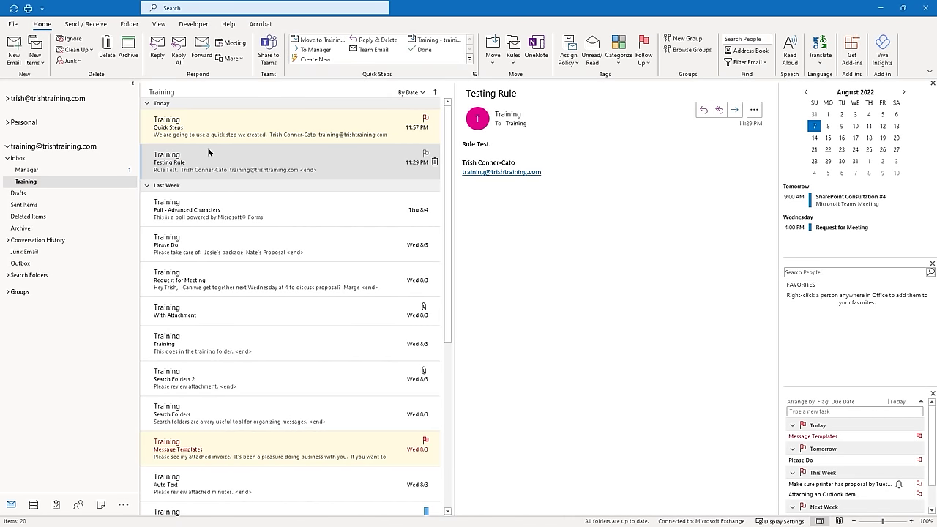
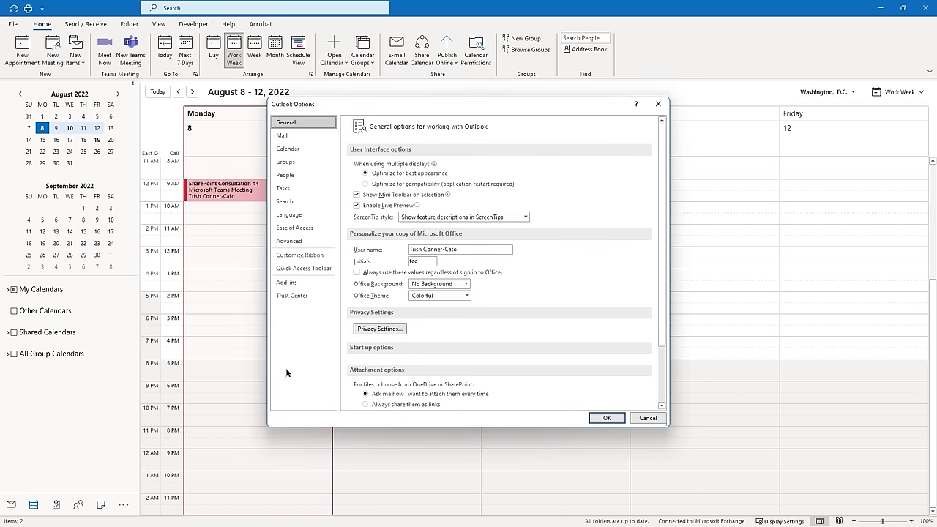
Show the Calendar page of Outlook Options, with work hours 8:00 AM to 5:00 PM.
{"action": "left_click", "coordinate": [299, 150]}
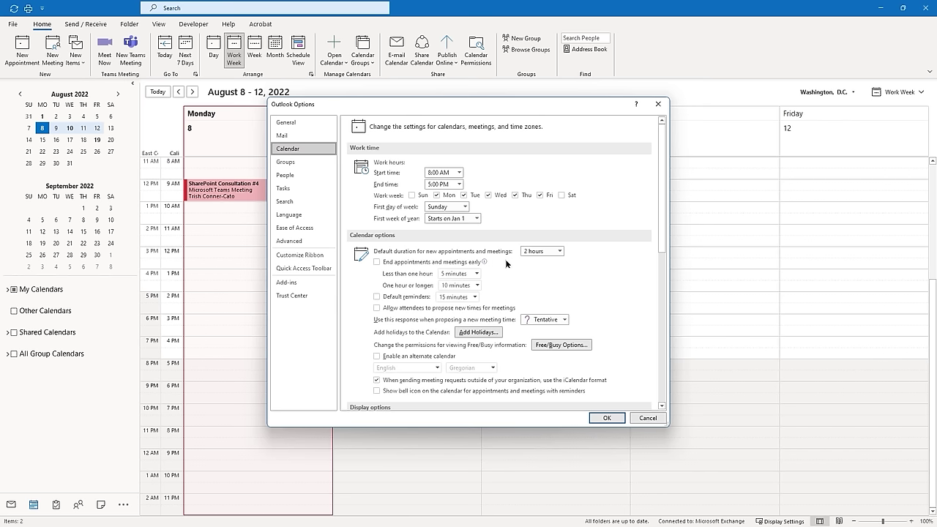
Set the default meeting duration to 1 hour.
{"action": "left_click", "coordinate": [559, 253]}
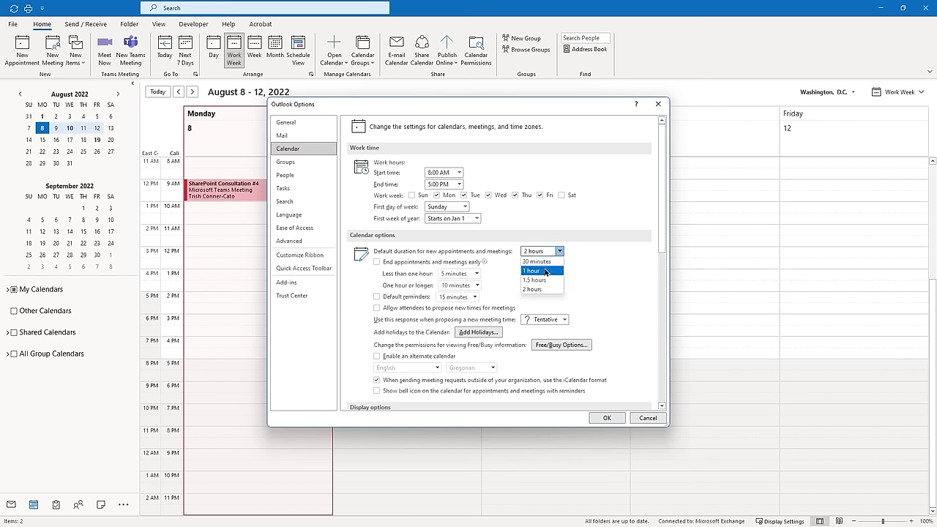
{"action": "left_click", "coordinate": [543, 273]}
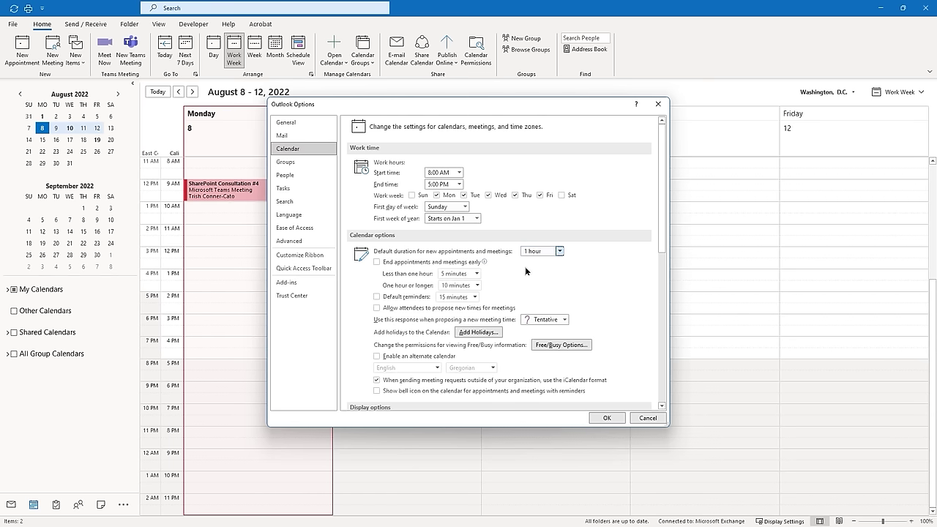
{"action": "scroll", "coordinate": [526, 268], "scroll_direction": "down", "scroll_amount": 3}
{"action": "scroll", "coordinate": [525, 267], "scroll_direction": "down", "scroll_amount": 3}
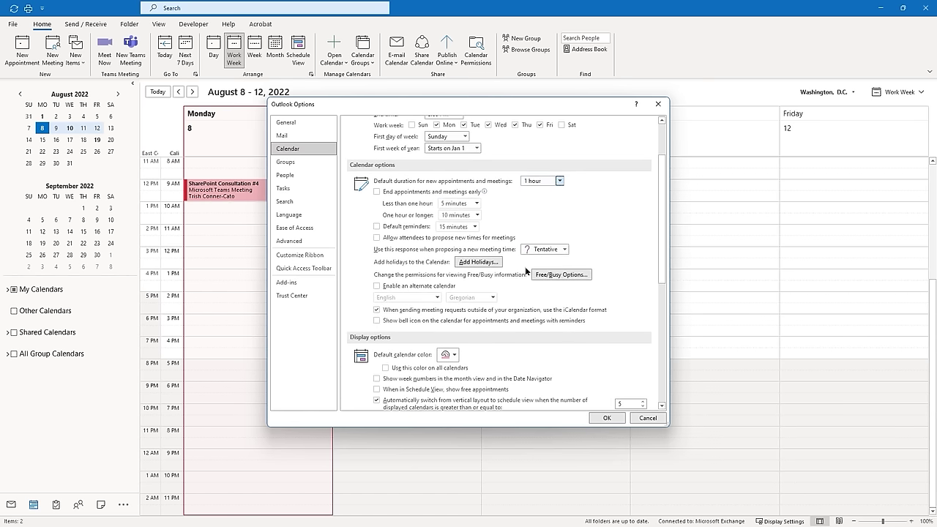
{"action": "scroll", "coordinate": [523, 261], "scroll_direction": "down", "scroll_amount": 1}
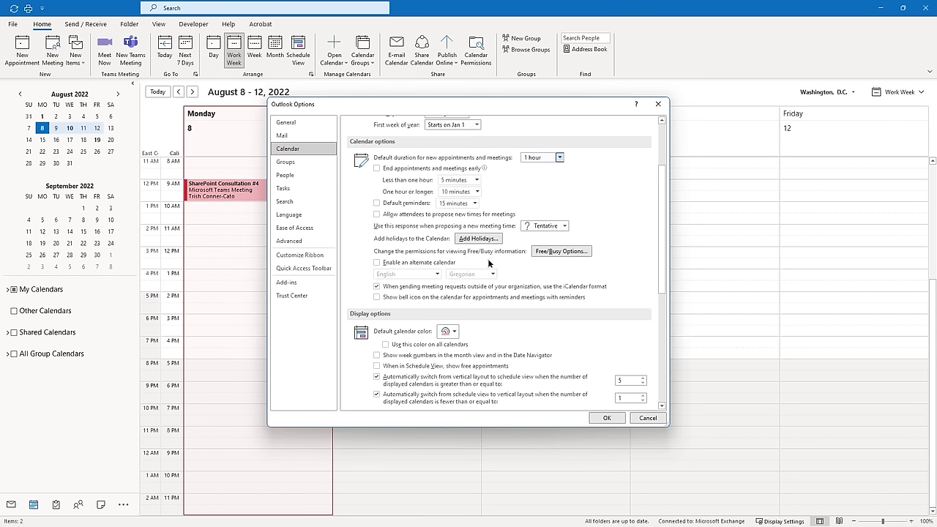
{"action": "scroll", "coordinate": [489, 262], "scroll_direction": "down", "scroll_amount": 1}
{"action": "scroll", "coordinate": [488, 261], "scroll_direction": "down", "scroll_amount": 3}
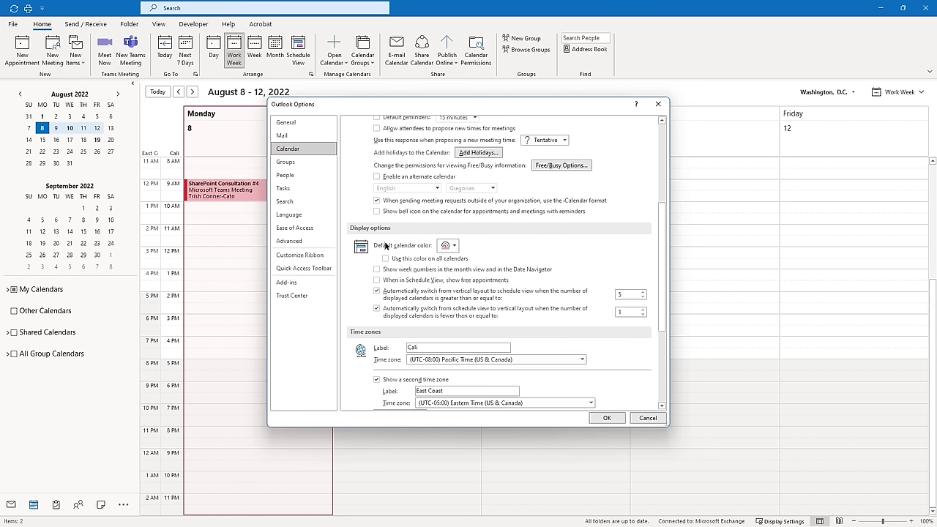
Turn off the second time zone and save the options with OK.
{"action": "left_click", "coordinate": [454, 249]}
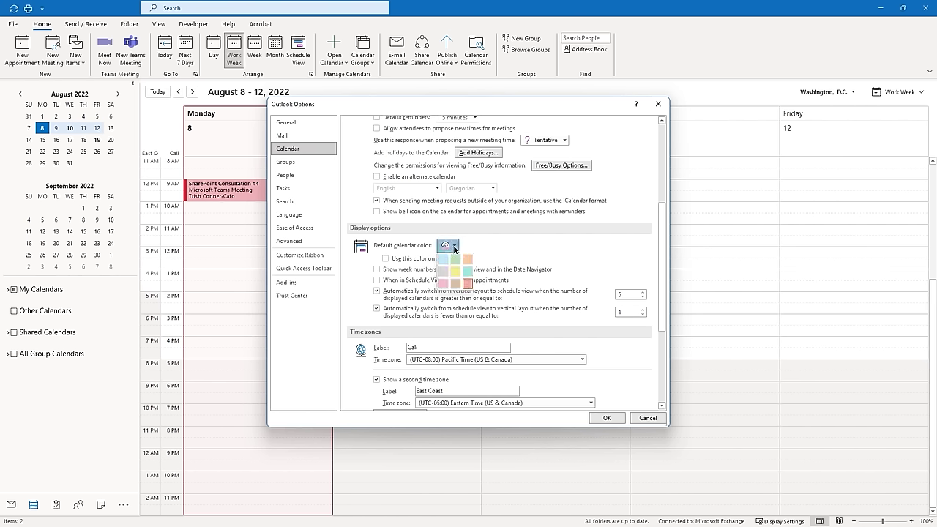
{"action": "left_click", "coordinate": [468, 258]}
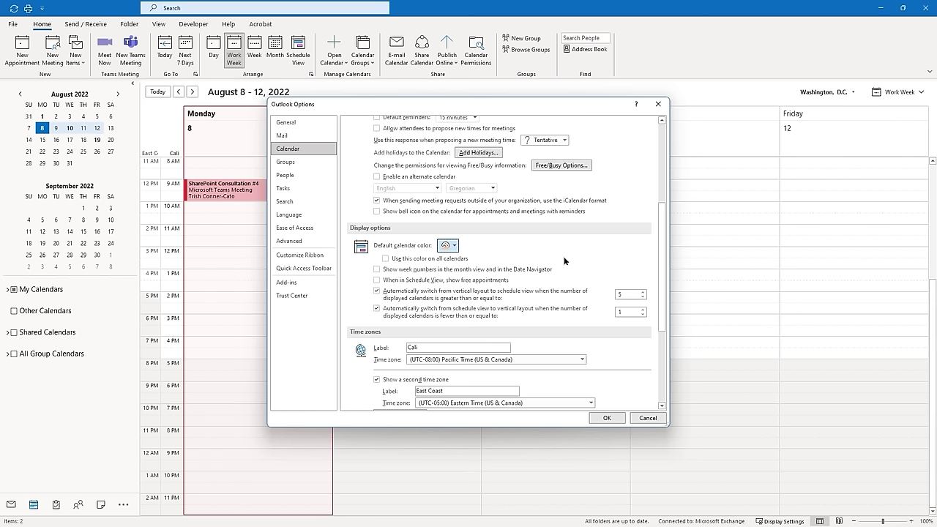
{"action": "scroll", "coordinate": [567, 260], "scroll_direction": "down", "scroll_amount": 3}
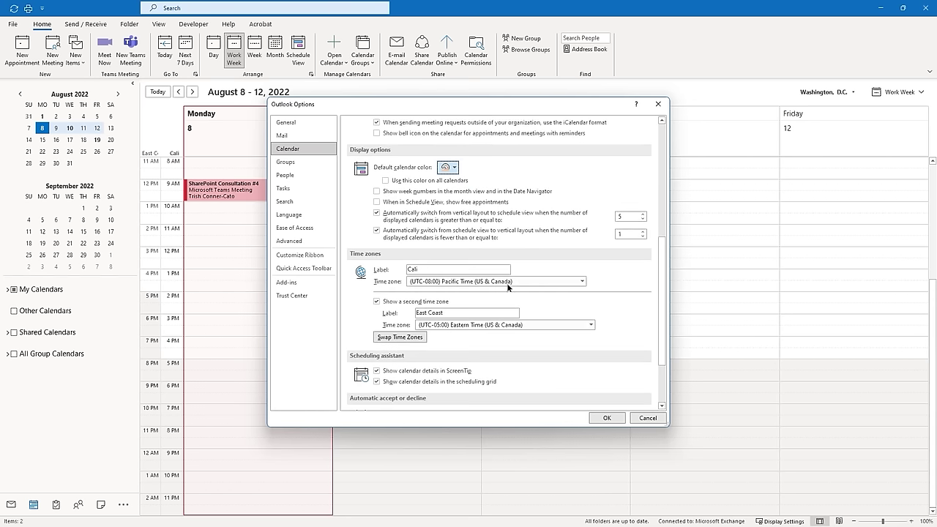
{"action": "left_click", "coordinate": [377, 302]}
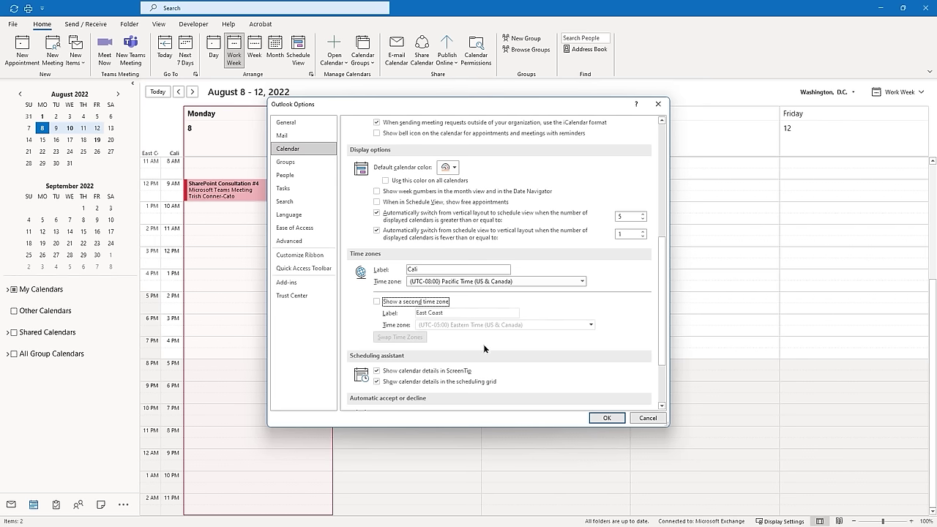
{"action": "scroll", "coordinate": [485, 342], "scroll_direction": "down", "scroll_amount": 3}
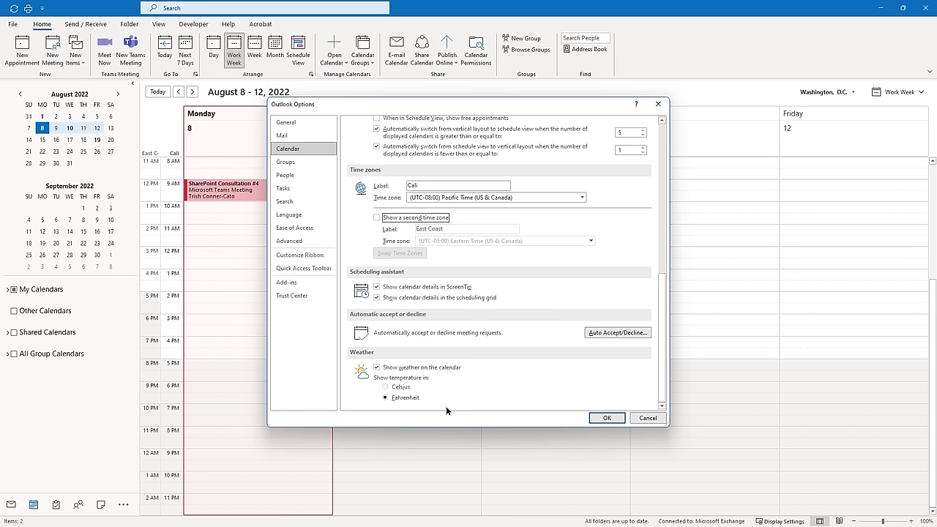
{"action": "left_click", "coordinate": [600, 420]}
{"action": "left_click", "coordinate": [600, 420]}
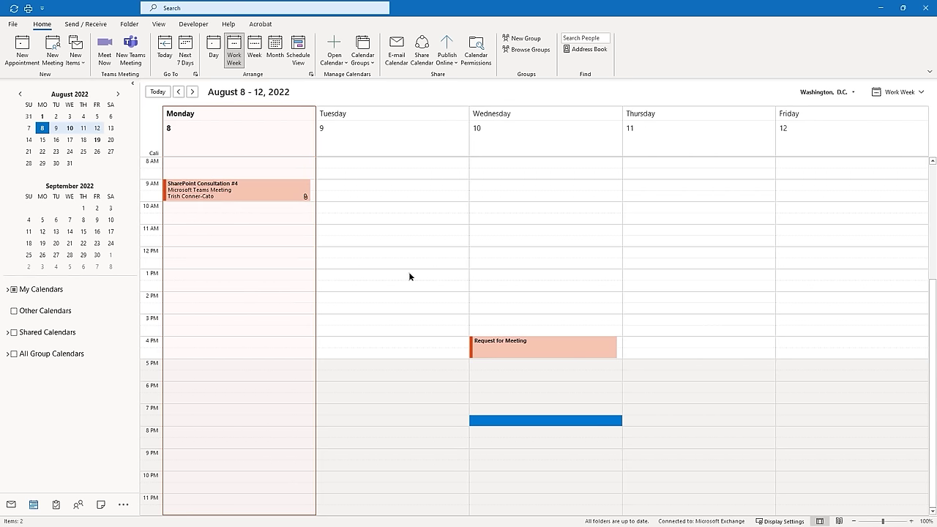
Switch the calendar to Week view, then back to the August 8–12 Work Week.
{"action": "scroll", "coordinate": [404, 274], "scroll_direction": "up", "scroll_amount": 5}
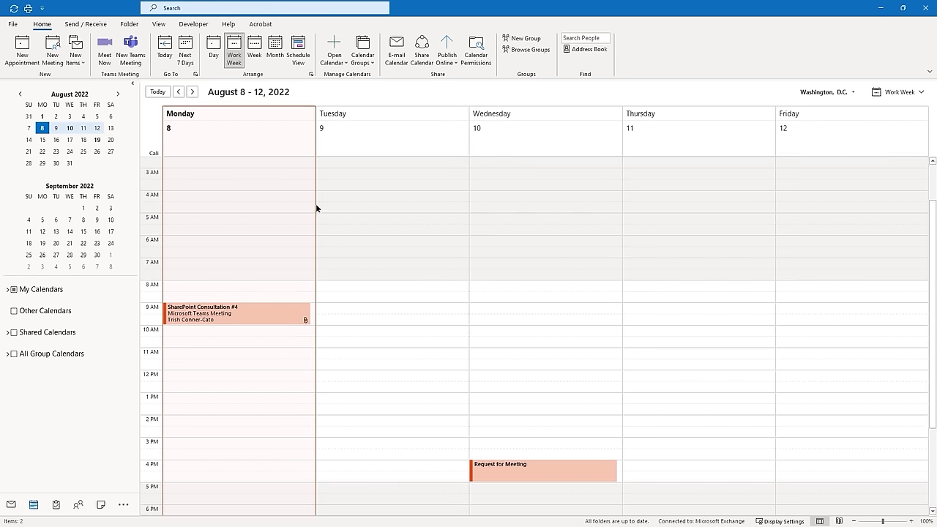
{"action": "scroll", "coordinate": [309, 229], "scroll_direction": "down", "scroll_amount": 5}
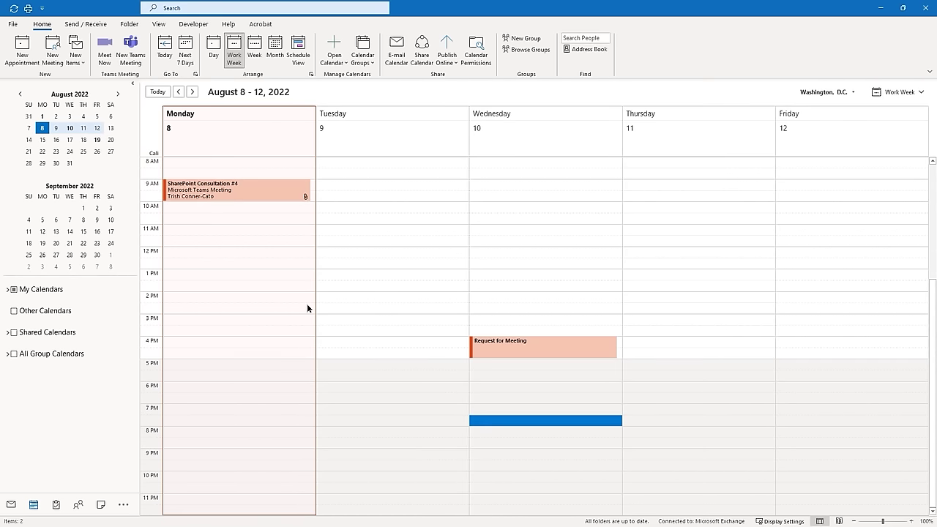
{"action": "scroll", "coordinate": [307, 311], "scroll_direction": "up", "scroll_amount": 6}
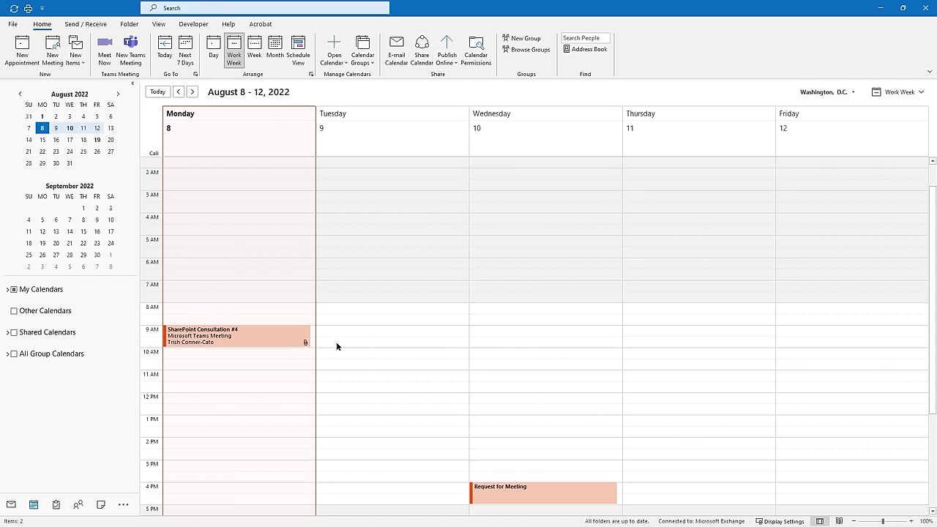
{"action": "scroll", "coordinate": [337, 346], "scroll_direction": "down", "scroll_amount": 3}
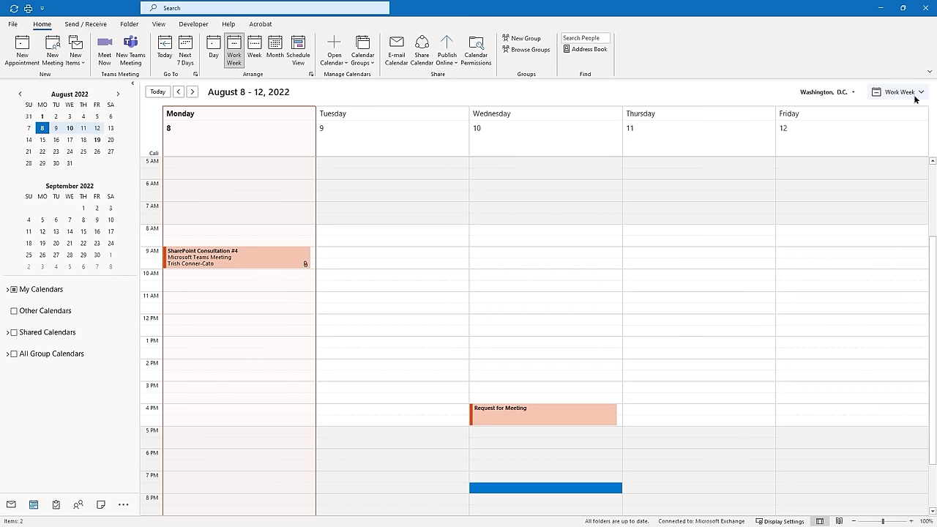
{"action": "left_click", "coordinate": [919, 93]}
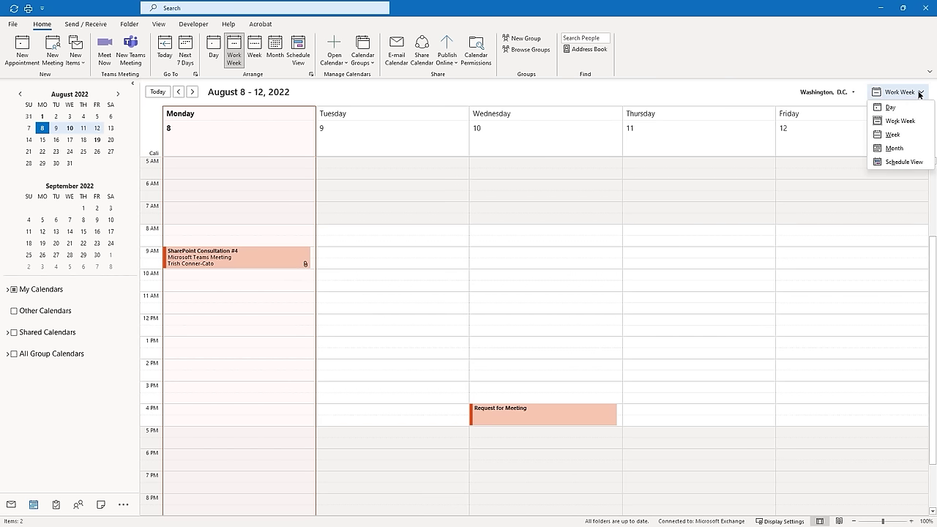
{"action": "left_click", "coordinate": [895, 135]}
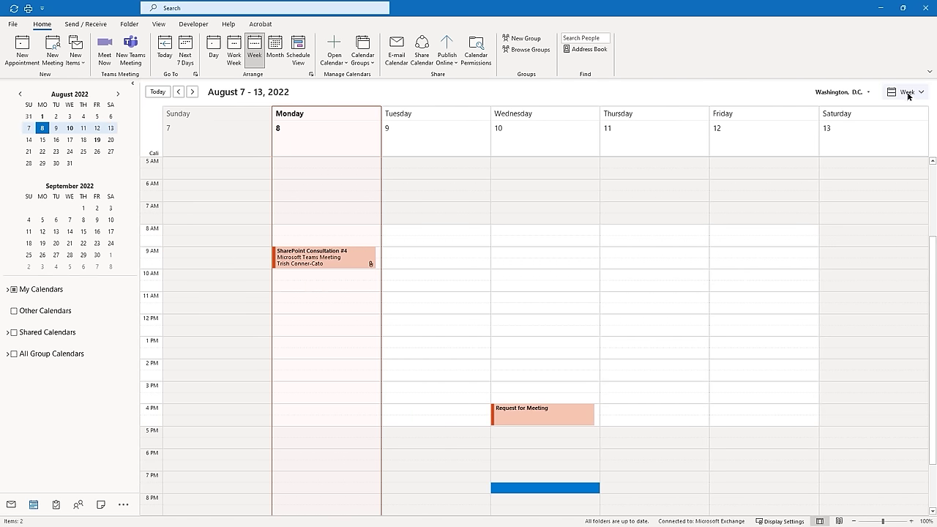
{"action": "left_click", "coordinate": [908, 94]}
{"action": "left_click", "coordinate": [896, 119]}
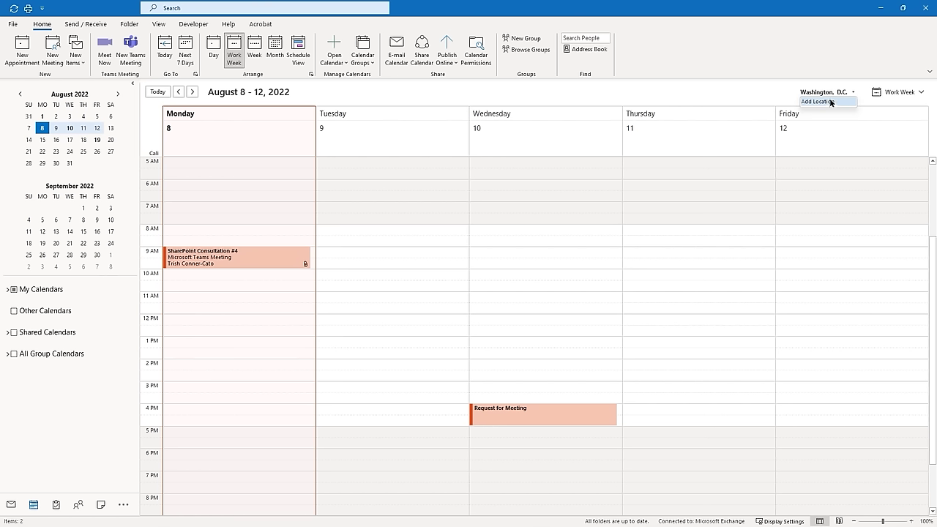
Search 'sacramento, ca' and set Sacramento, California as the weather location.
{"action": "left_click", "coordinate": [831, 103]}
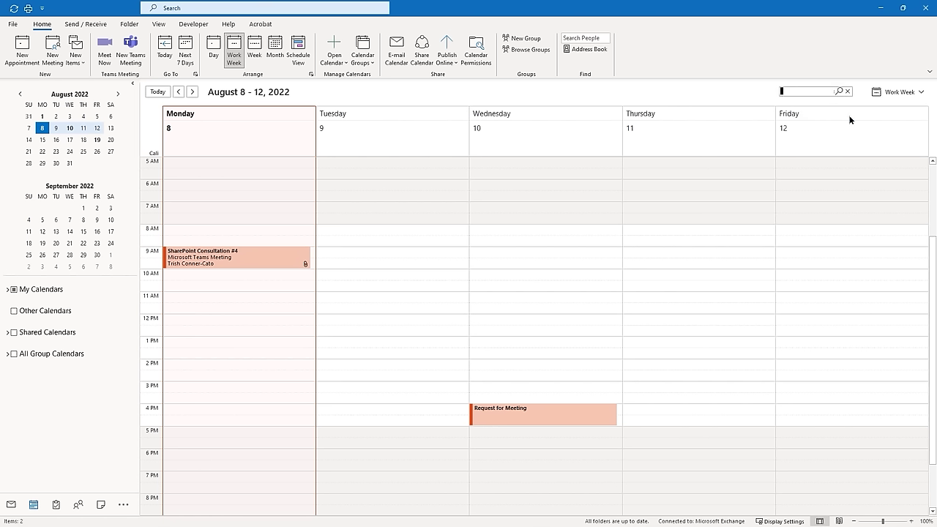
{"action": "type", "text": "sacramento, ca"}
{"action": "key", "text": "Return"}
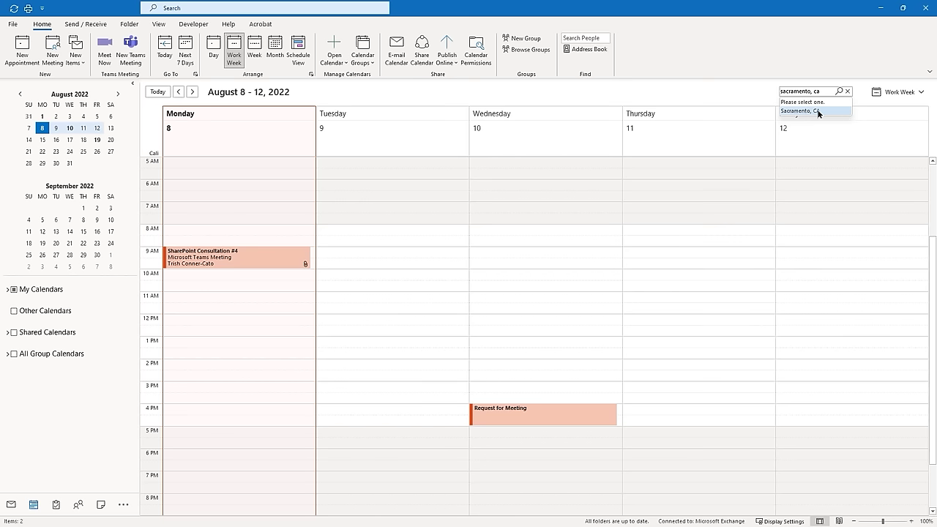
{"action": "left_click", "coordinate": [818, 111]}
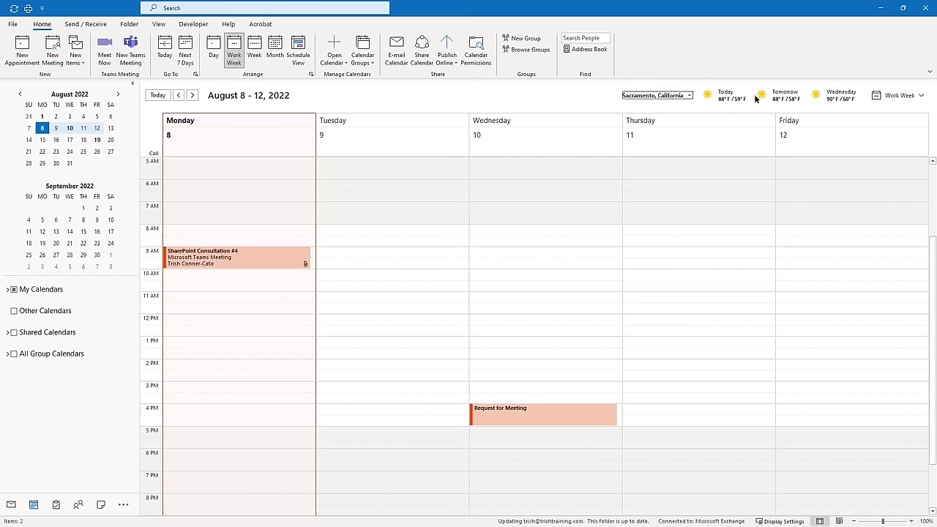
Switch the weather location to Washington, D.C., then back to Sacramento, California.
{"action": "left_click", "coordinate": [689, 96]}
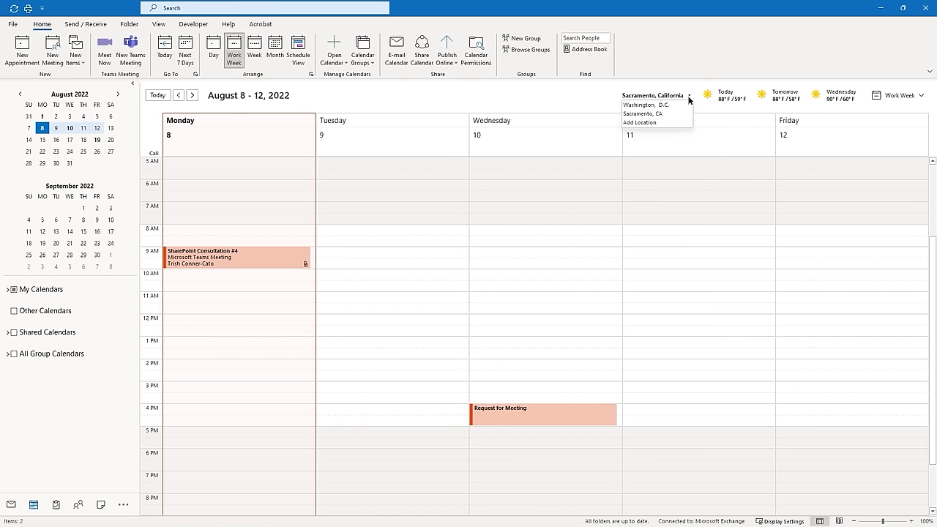
{"action": "left_click", "coordinate": [668, 106]}
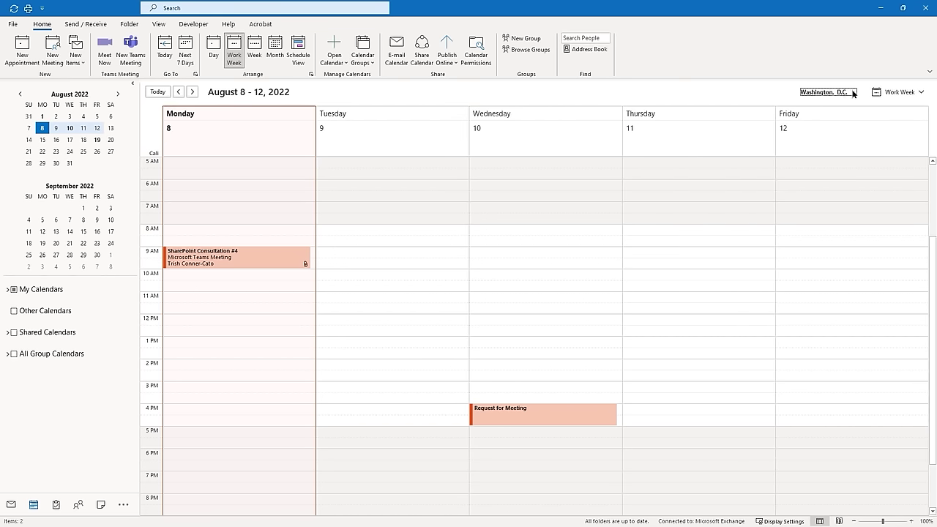
{"action": "left_click", "coordinate": [852, 93]}
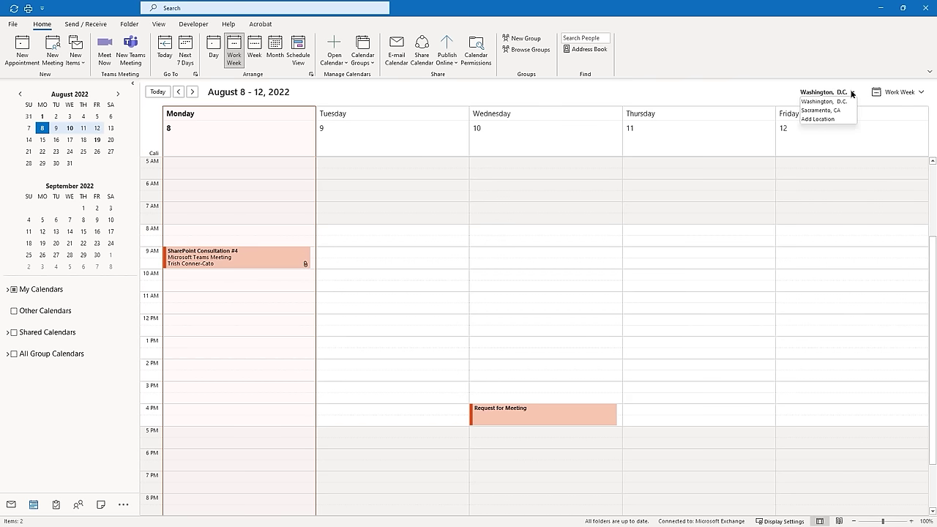
{"action": "left_click", "coordinate": [819, 111]}
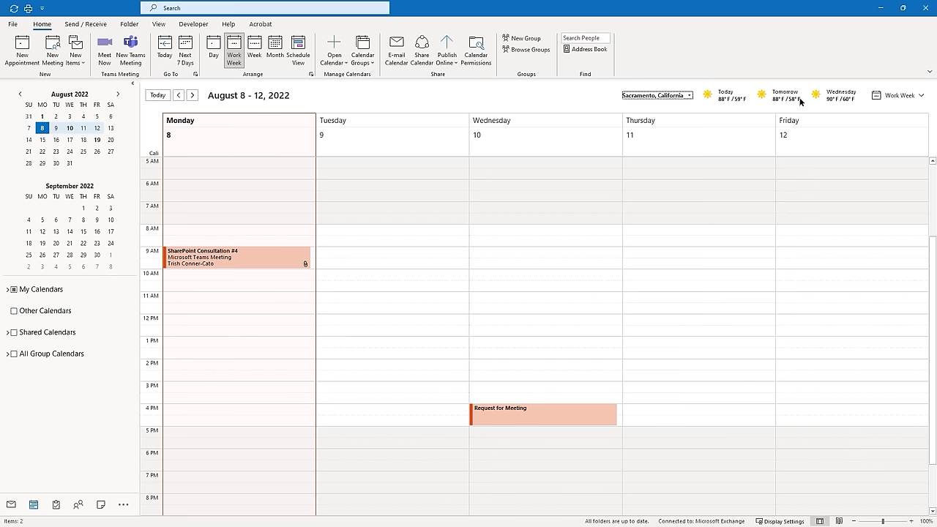
{"action": "mouse_move", "coordinate": [797, 100]}
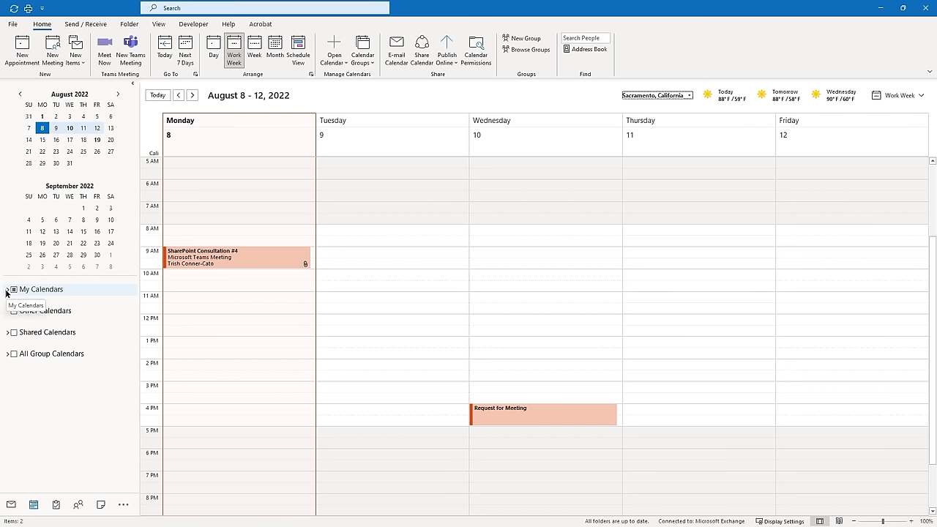
Show the training account's calendar and hide the first account's Calendar in My Calendars.
{"action": "left_click", "coordinate": [6, 290]}
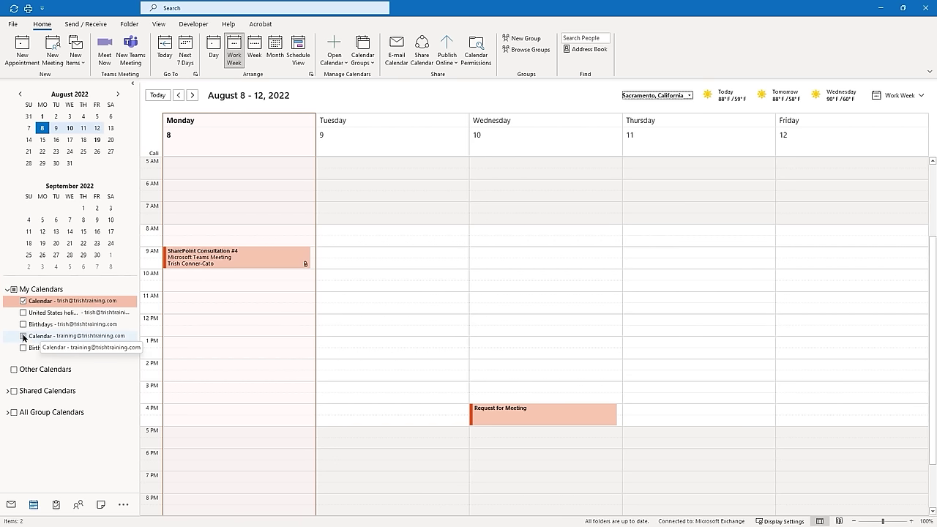
{"action": "left_click", "coordinate": [23, 336]}
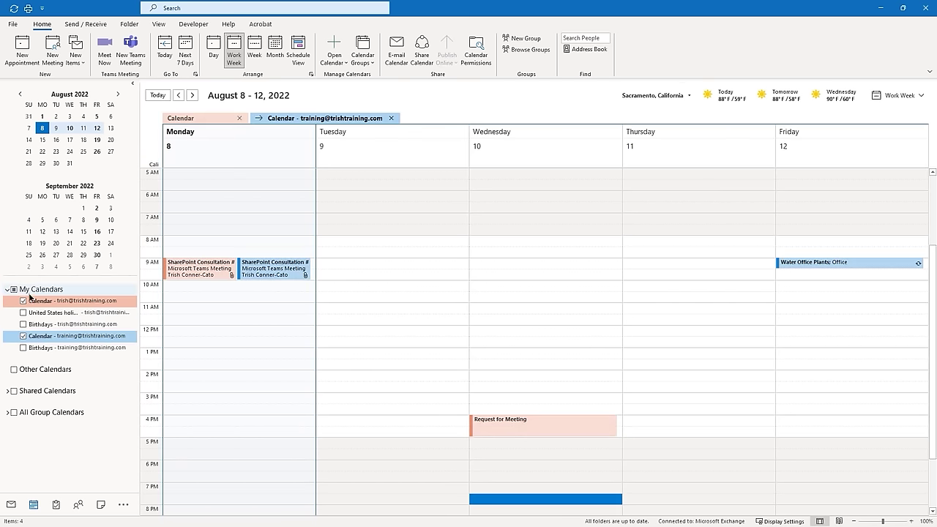
{"action": "left_click", "coordinate": [22, 301]}
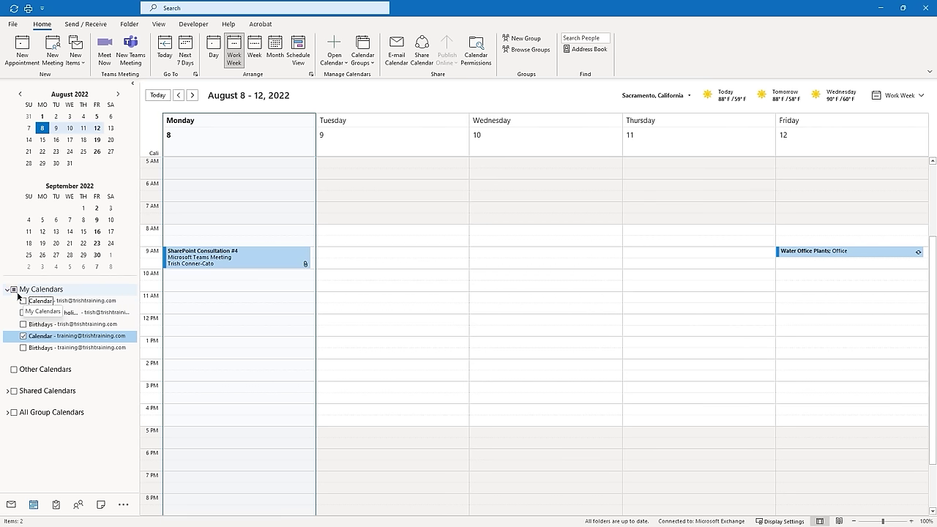
{"action": "left_click", "coordinate": [7, 290]}
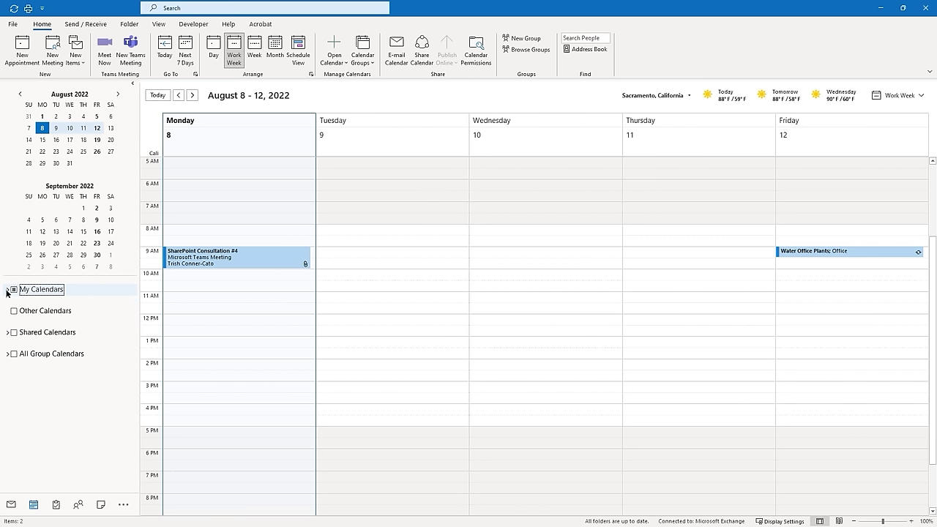
Check United States holidays under Shared Calendars to display it side by side.
{"action": "left_click", "coordinate": [7, 333]}
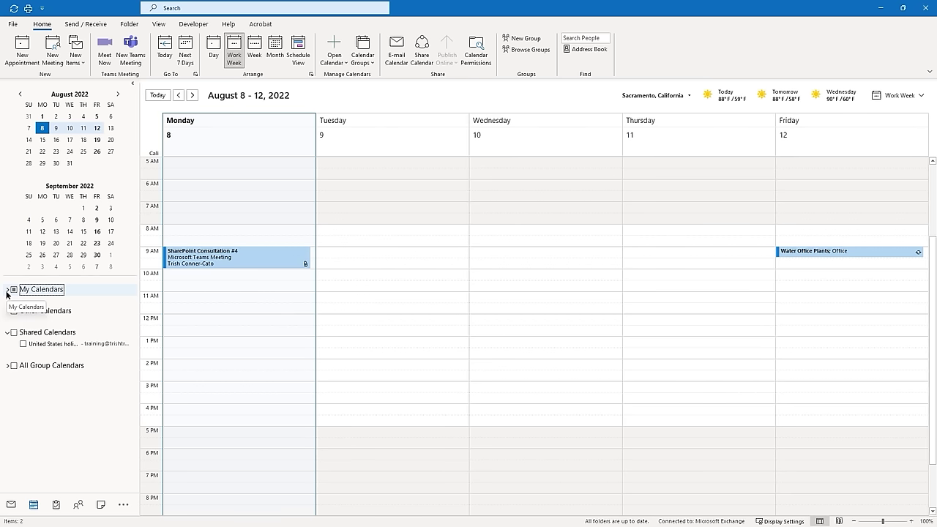
{"action": "left_click", "coordinate": [23, 344]}
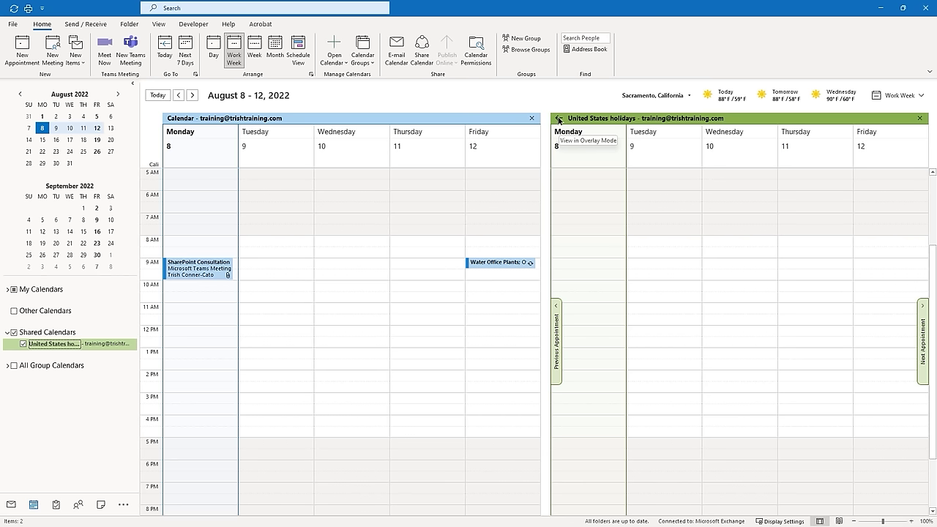
Jump to the September 5–9, 2022 week, then close the United States holidays calendar.
{"action": "left_click", "coordinate": [559, 119]}
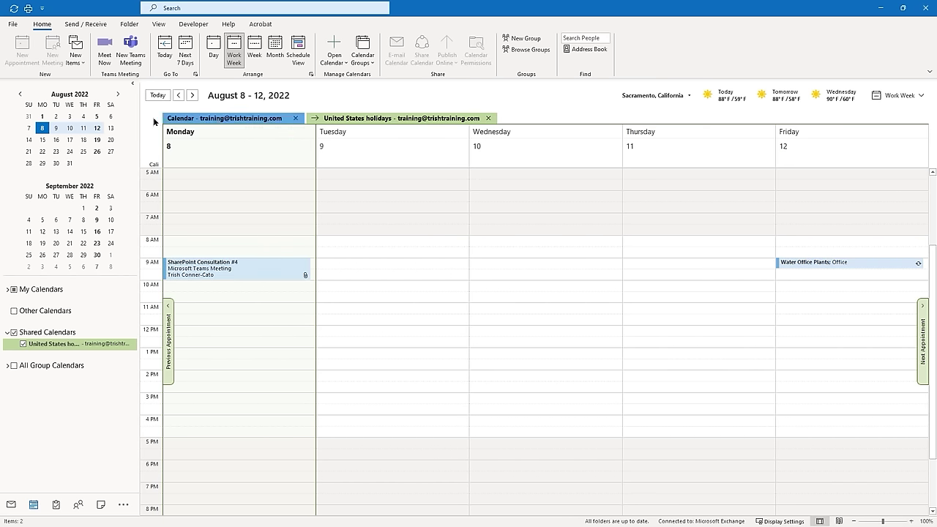
{"action": "left_click", "coordinate": [42, 220]}
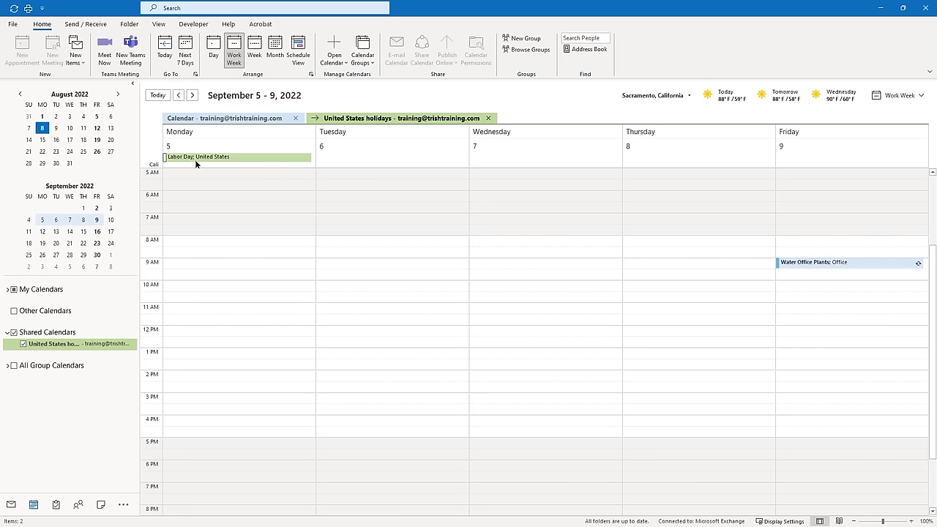
{"action": "left_click", "coordinate": [217, 120]}
{"action": "left_click", "coordinate": [315, 118]}
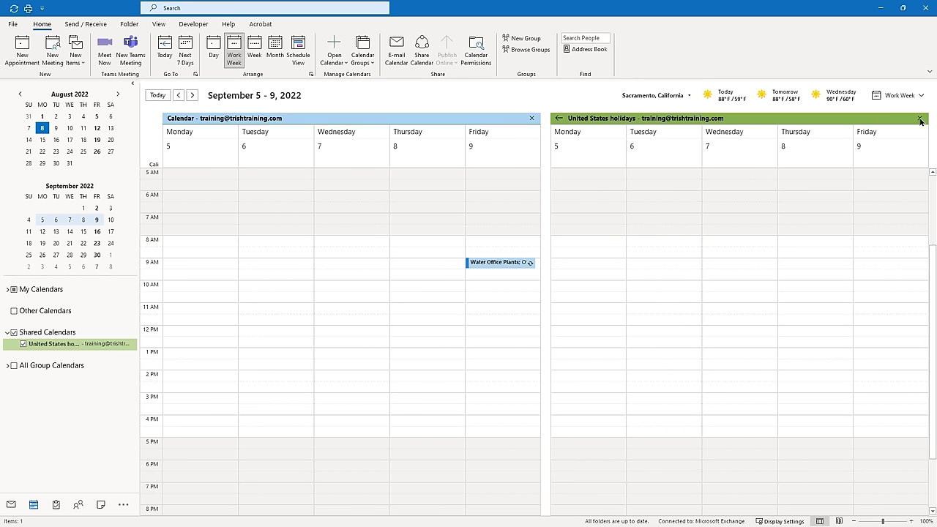
{"action": "left_click", "coordinate": [921, 120]}
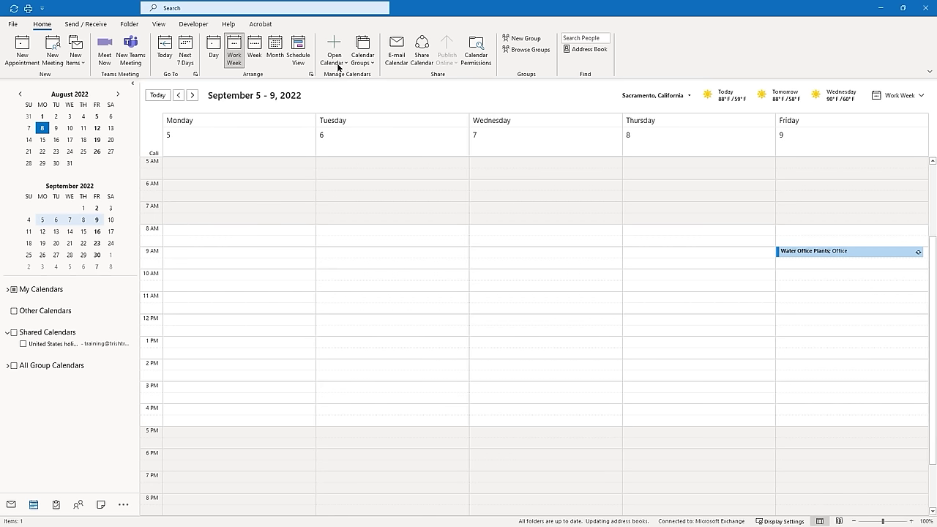
Show the Open Calendar choices, including Create New Blank Calendar.
{"action": "left_click", "coordinate": [339, 63]}
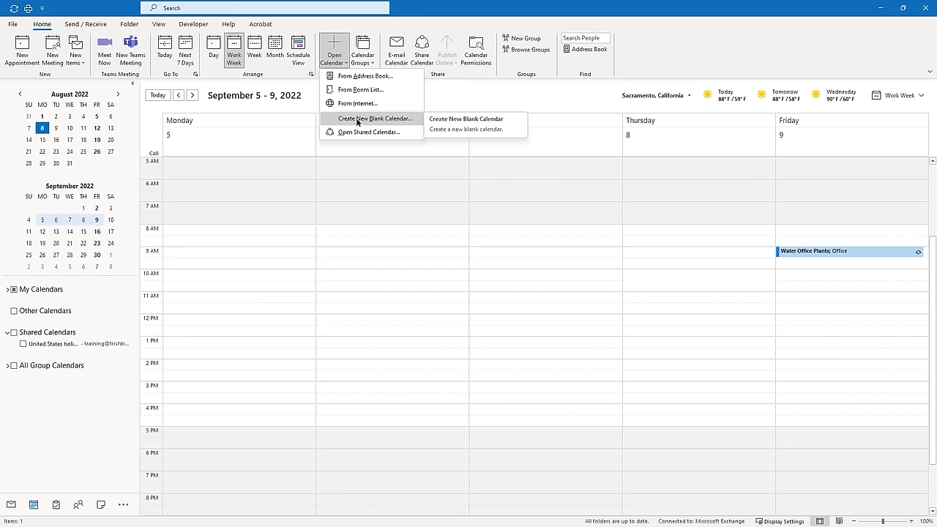
Create a new blank calendar named Blank.
{"action": "left_click", "coordinate": [358, 122]}
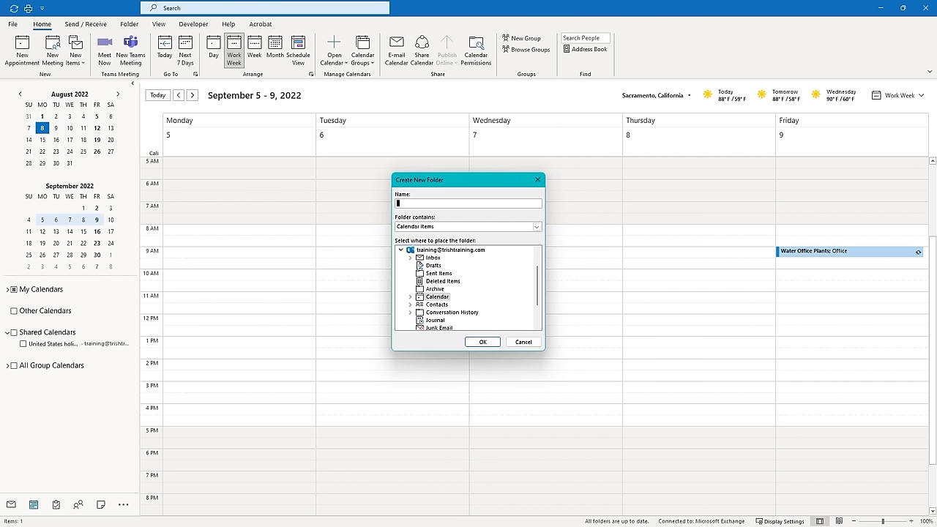
{"action": "type", "text": "lank"}
{"action": "left_click", "coordinate": [484, 342]}
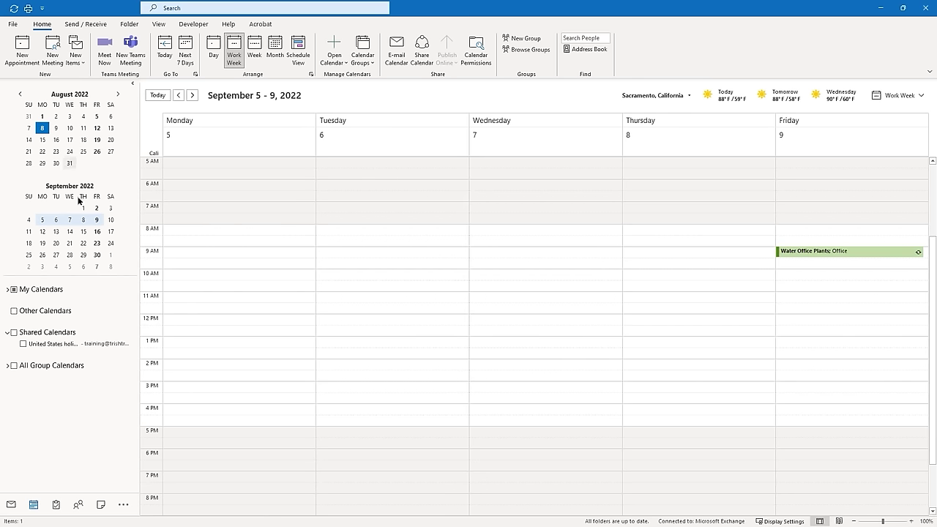
Display only the Blank calendar, hiding the second account's calendar.
{"action": "left_click", "coordinate": [8, 289]}
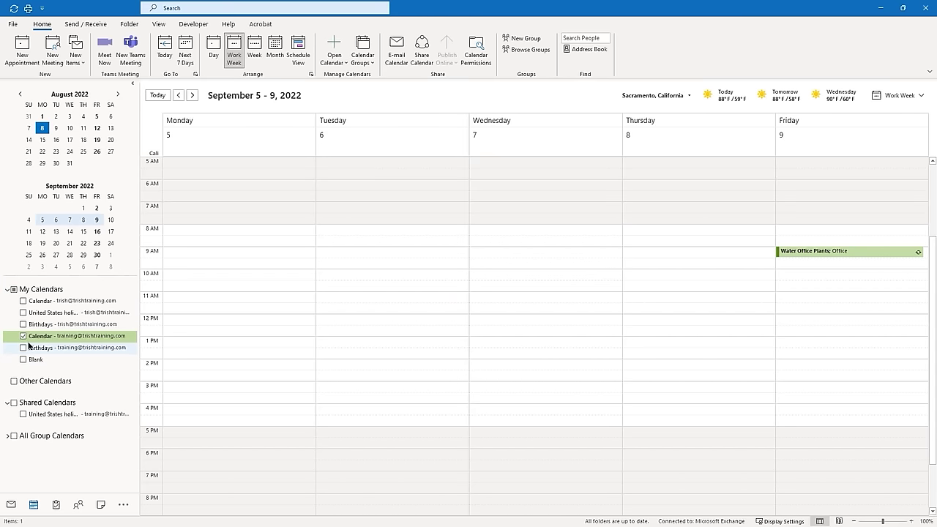
{"action": "left_click", "coordinate": [23, 360]}
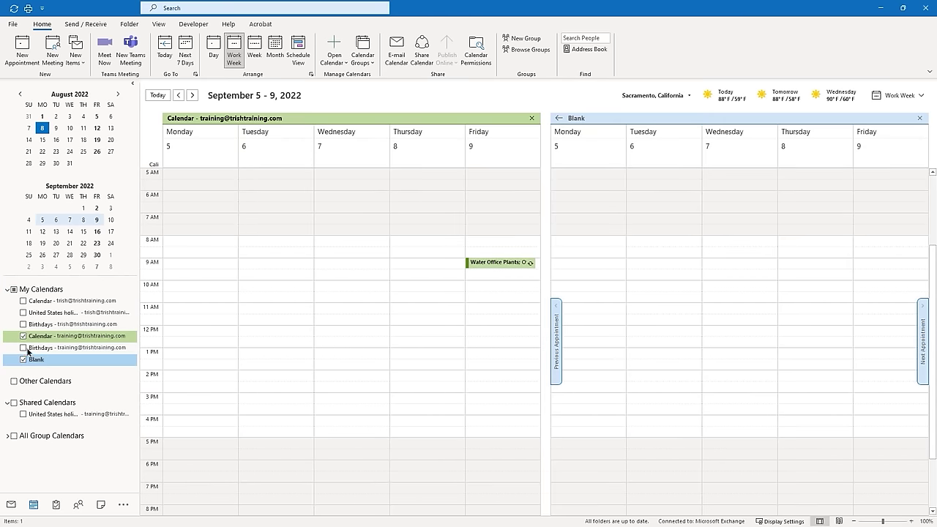
{"action": "left_click", "coordinate": [23, 337]}
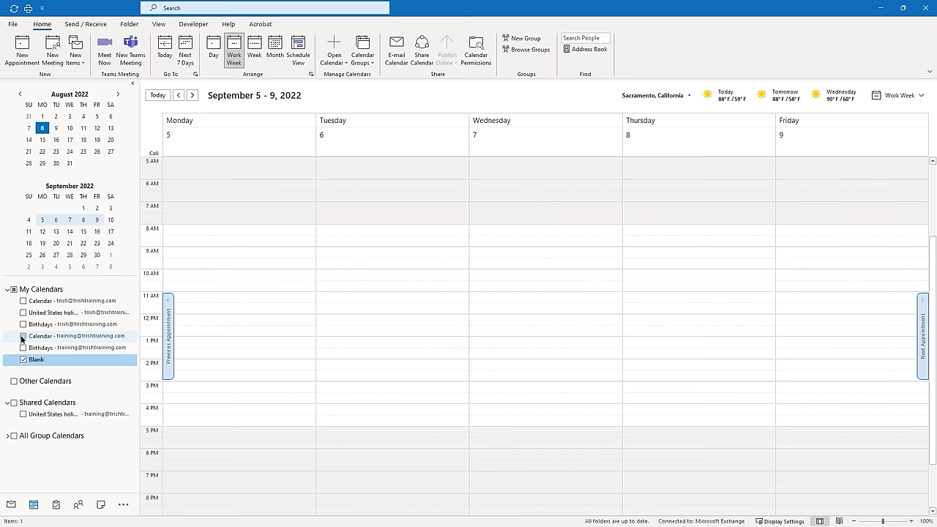
{"action": "scroll", "coordinate": [649, 333], "scroll_direction": "up", "scroll_amount": 3}
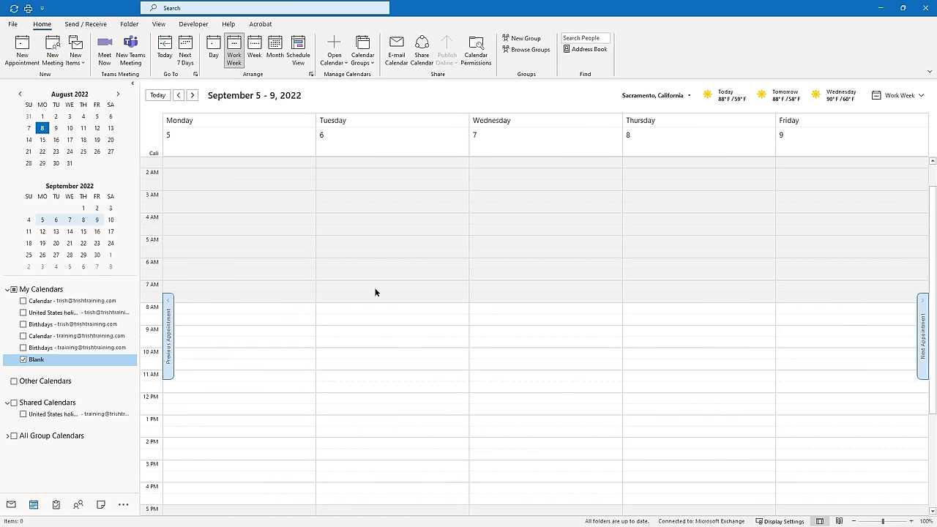
{"action": "scroll", "coordinate": [376, 291], "scroll_direction": "up", "scroll_amount": 2}
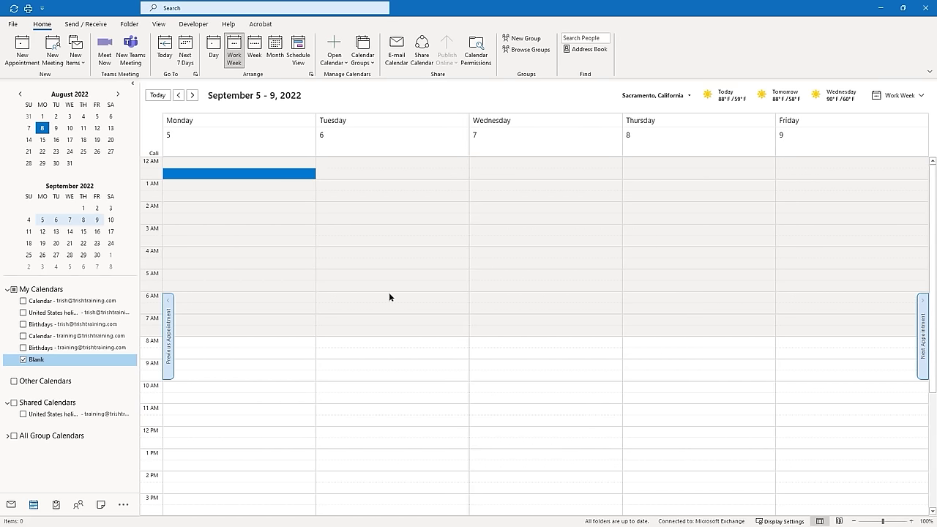
Open printing for the Blank calendar in Monthly style with the detailed print options.
{"action": "key", "text": "ctrl+p"}
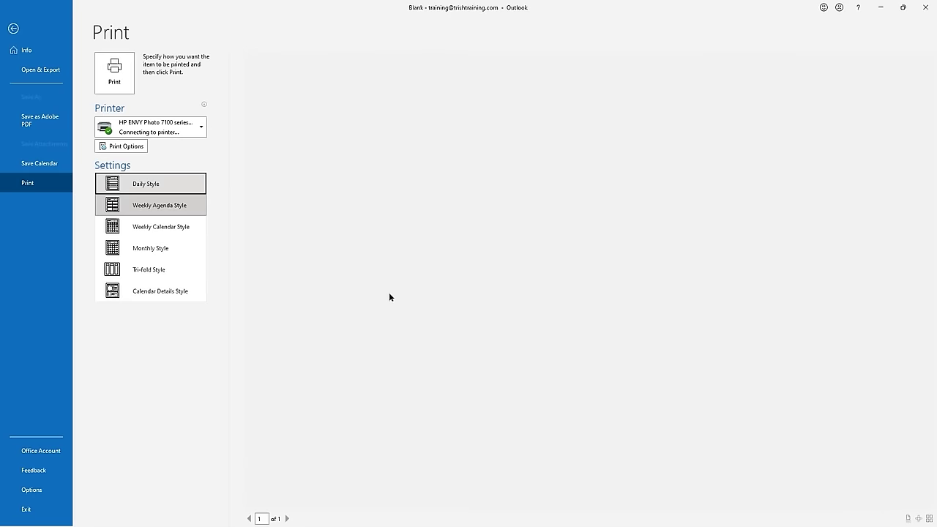
{"action": "left_click", "coordinate": [157, 248]}
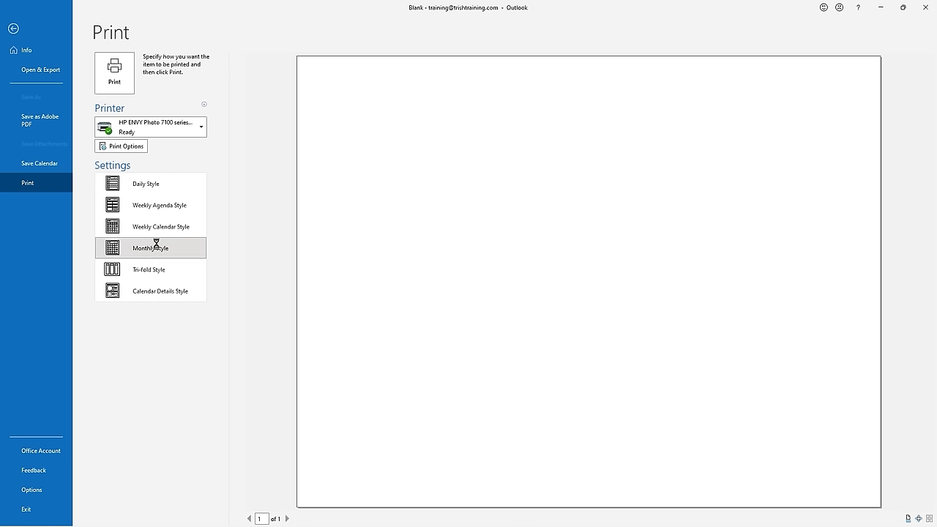
{"action": "left_click", "coordinate": [126, 147]}
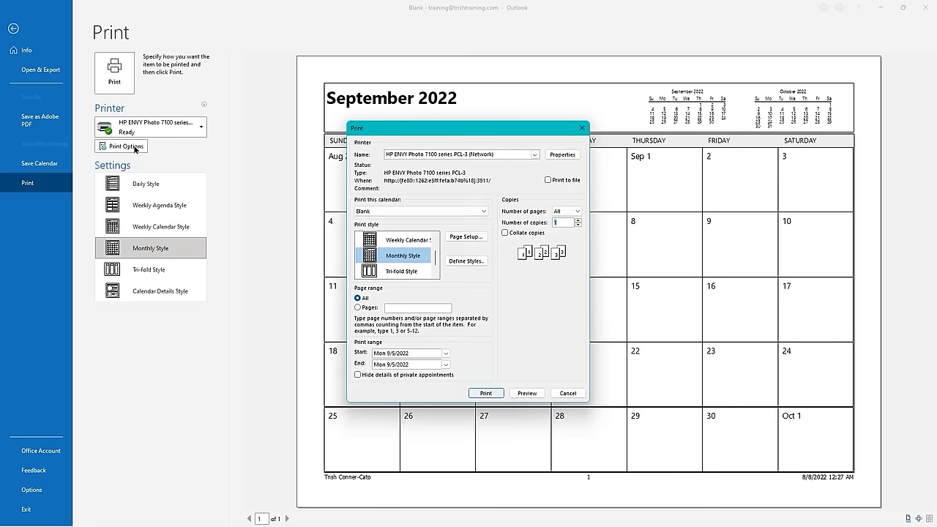
Set the print range 8/1/2022 to 8/31/2022, preview it, and return to the calendar.
{"action": "left_click", "coordinate": [446, 353]}
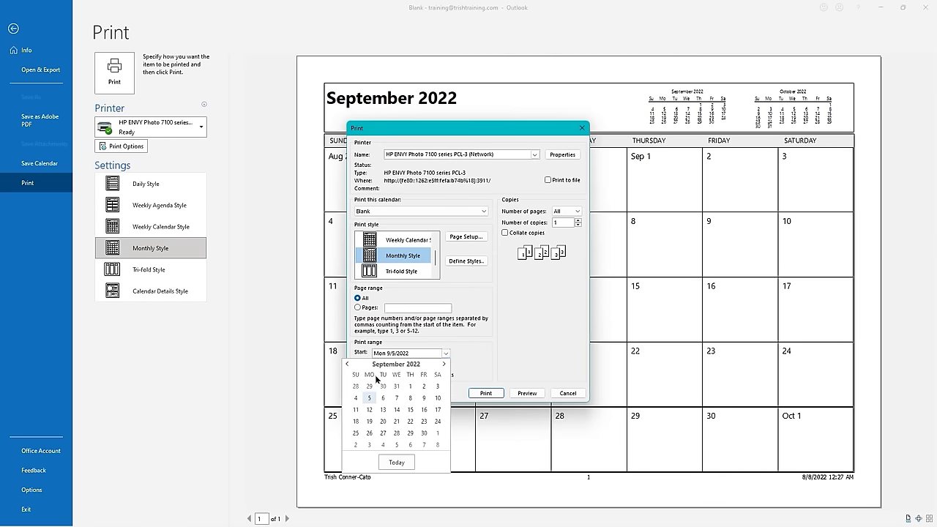
{"action": "left_click", "coordinate": [348, 365]}
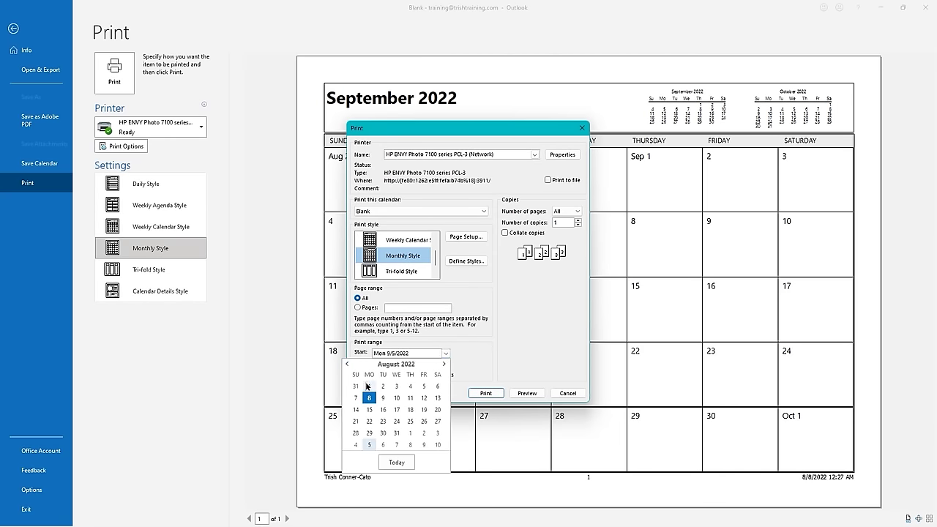
{"action": "left_click", "coordinate": [369, 386]}
{"action": "left_click", "coordinate": [446, 365]}
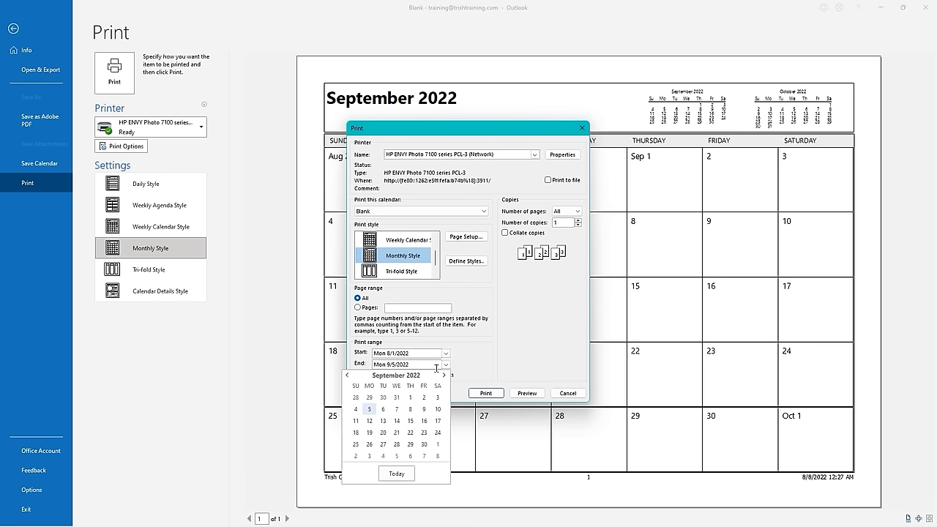
{"action": "left_click", "coordinate": [347, 376]}
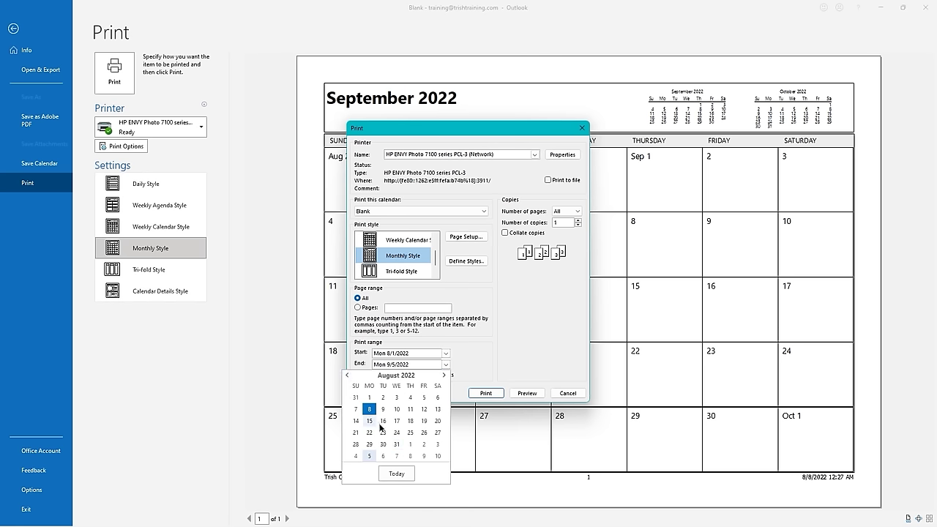
{"action": "left_click", "coordinate": [400, 445]}
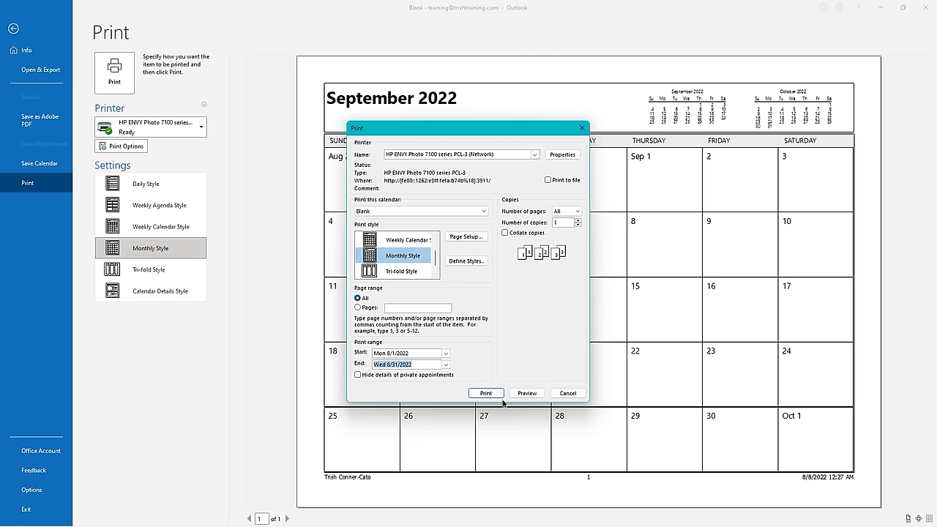
{"action": "left_click", "coordinate": [526, 395]}
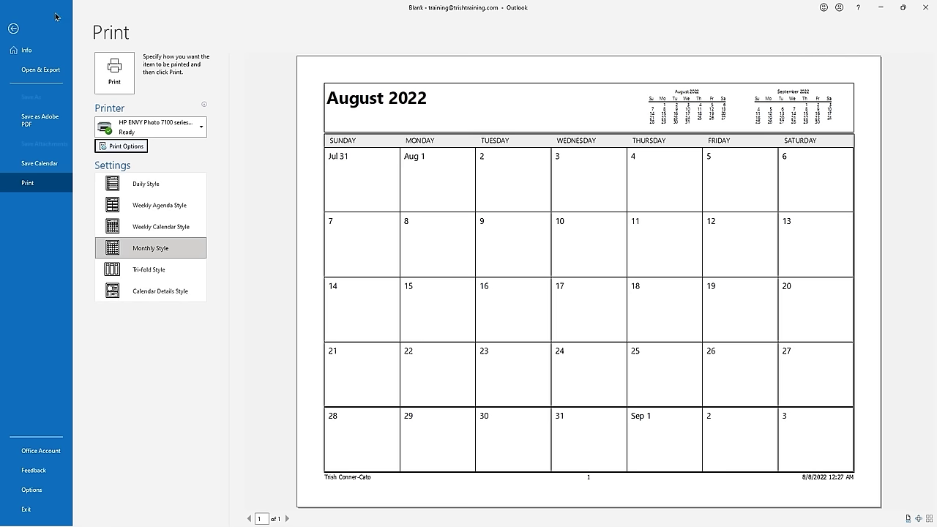
{"action": "left_click", "coordinate": [13, 29]}
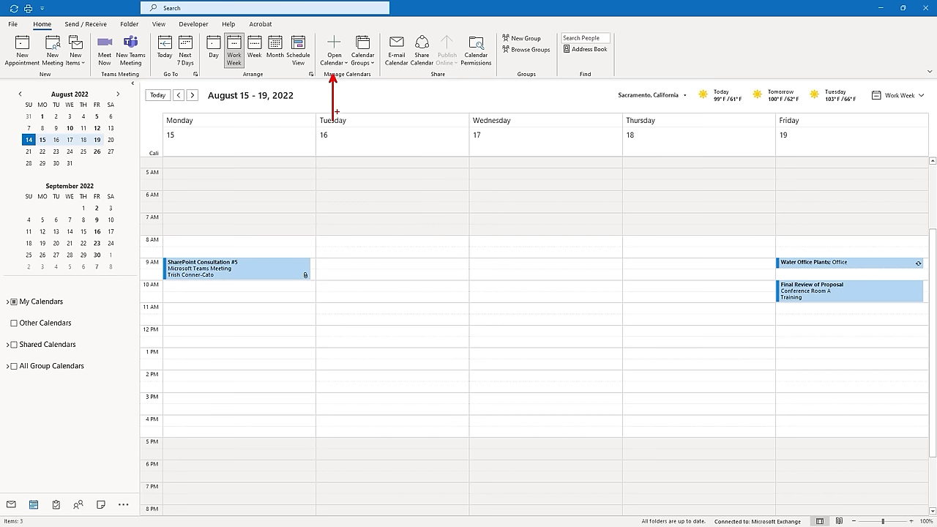
Open a colleague's calendar from the address book beside your own work week calendar.
{"action": "left_click", "coordinate": [334, 55]}
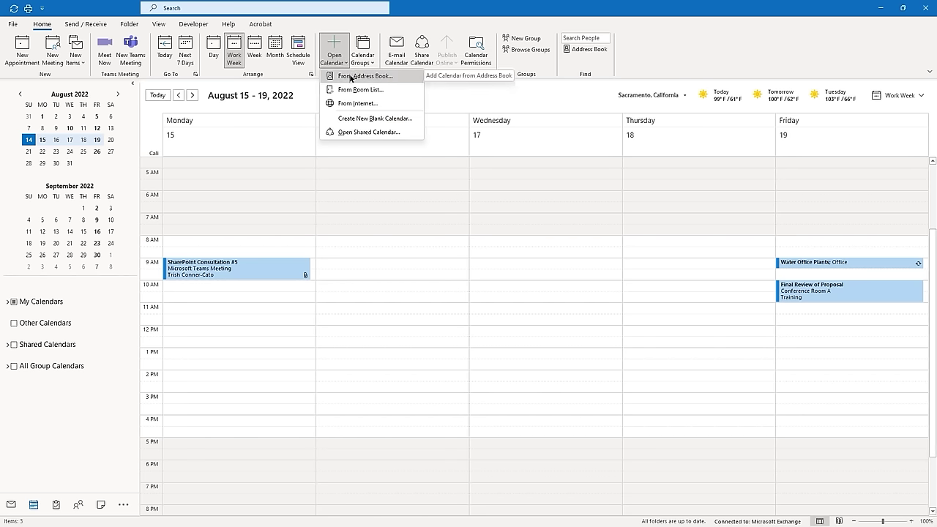
{"action": "left_click", "coordinate": [351, 77]}
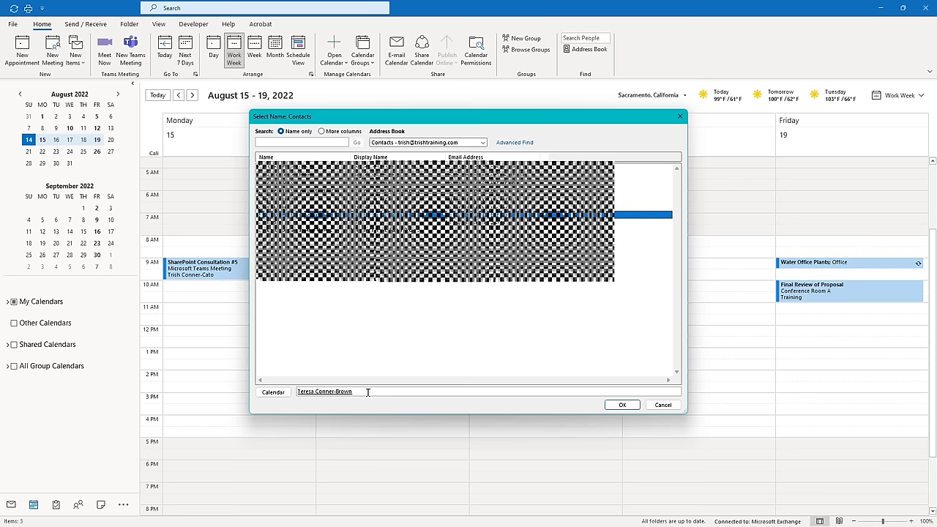
{"action": "left_click", "coordinate": [619, 405]}
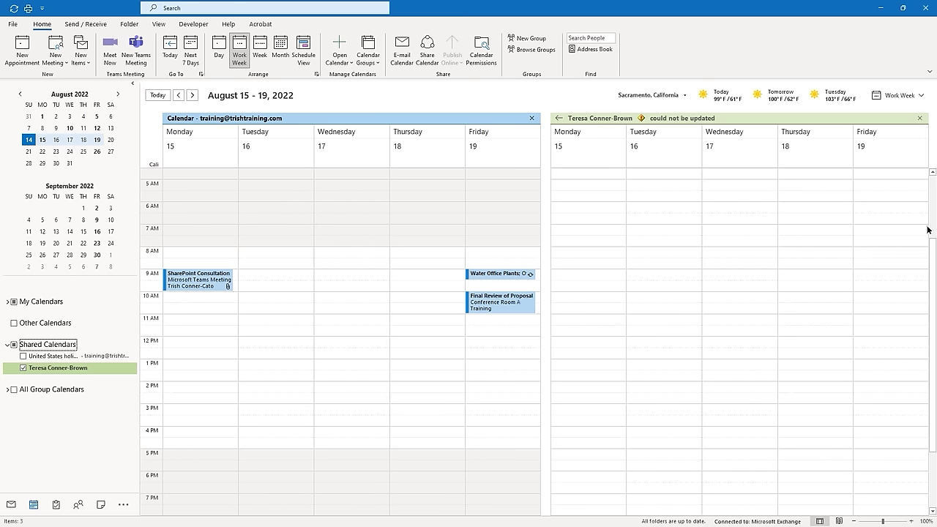
{"action": "mouse_move", "coordinate": [933, 233]}
{"action": "left_mouse_down"}
{"action": "mouse_move", "coordinate": [933, 189]}
{"action": "mouse_move", "coordinate": [933, 249]}
{"action": "left_mouse_up"}
Try adding an entry to the colleague's calendar, dismiss the permission error, and close it.
{"action": "double_click", "coordinate": [638, 255]}
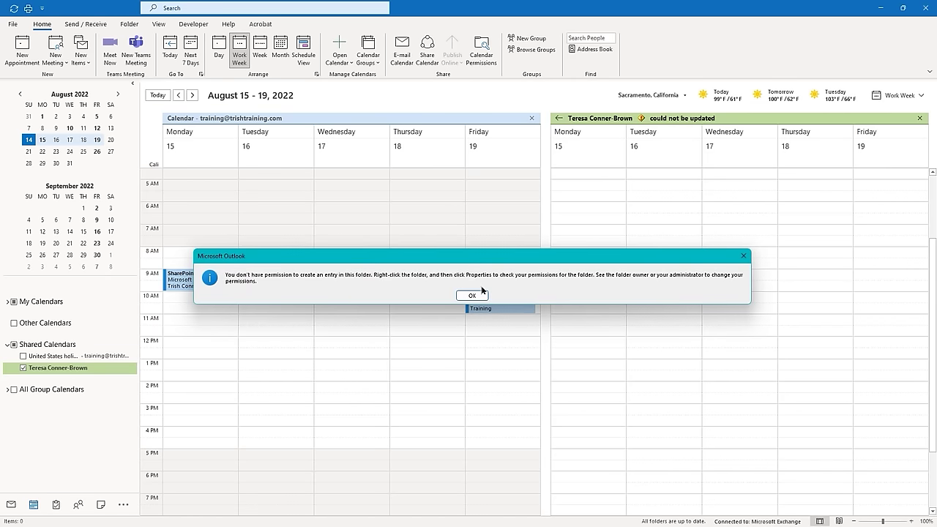
{"action": "left_click", "coordinate": [472, 296]}
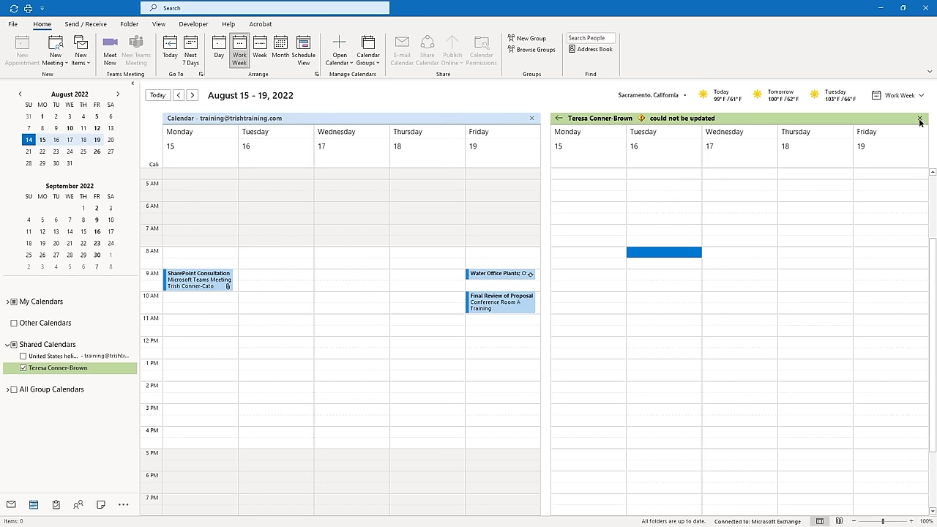
{"action": "left_click", "coordinate": [920, 121]}
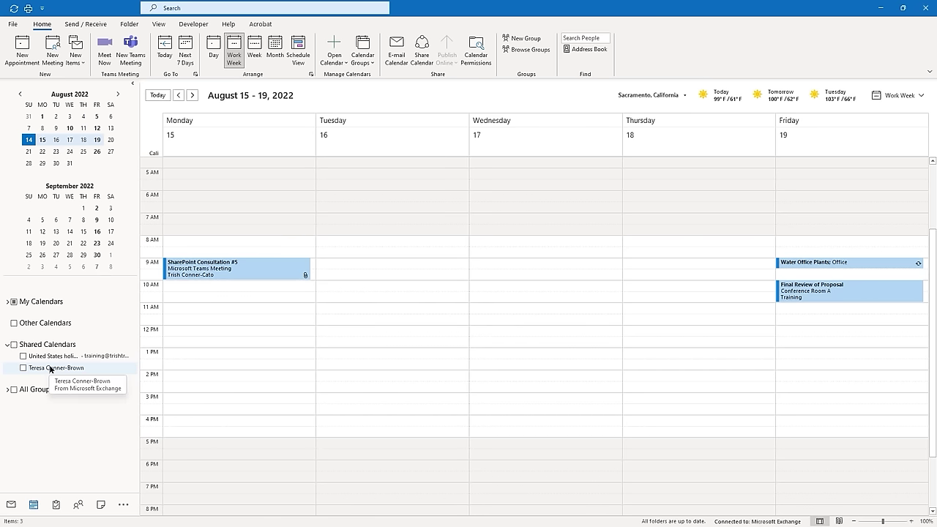
{"action": "right_click", "coordinate": [51, 369]}
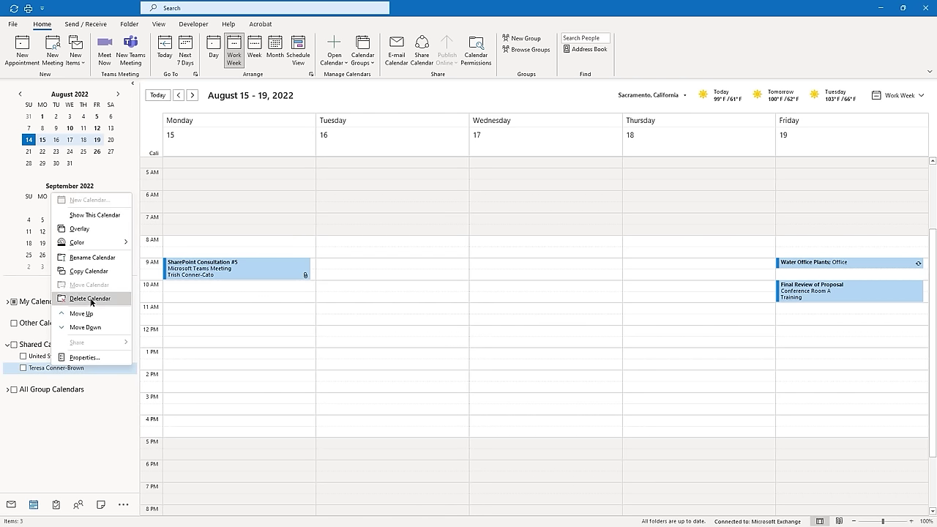
Delete the colleague's calendar and open another person's calendar from the address book.
{"action": "left_click", "coordinate": [90, 299]}
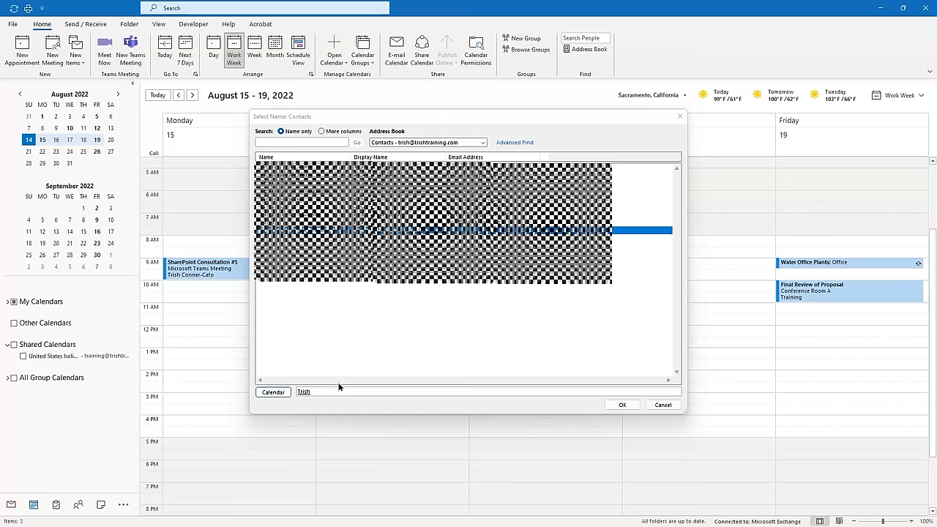
{"action": "left_click", "coordinate": [618, 405]}
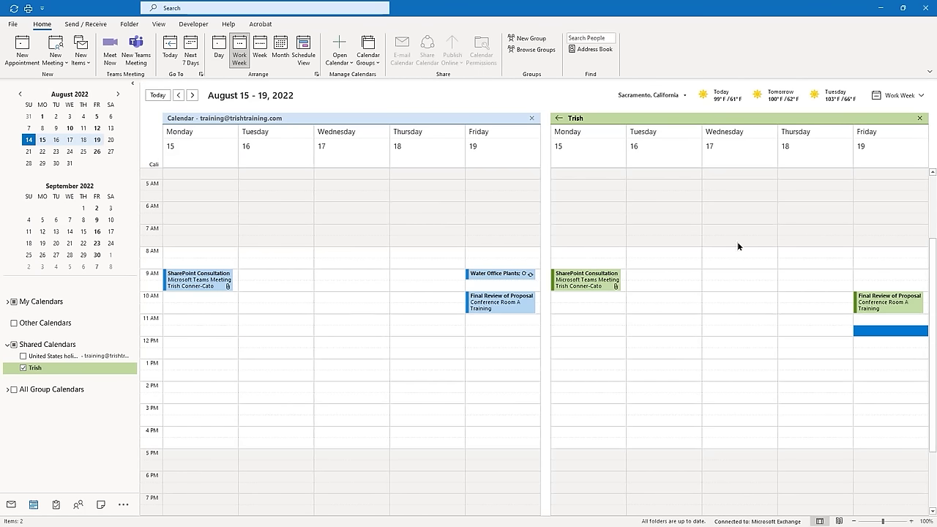
Start a Thursday 11:30 appointment on the second calendar, discard it, and close that calendar.
{"action": "mouse_move", "coordinate": [606, 272]}
{"action": "left_click", "coordinate": [783, 330]}
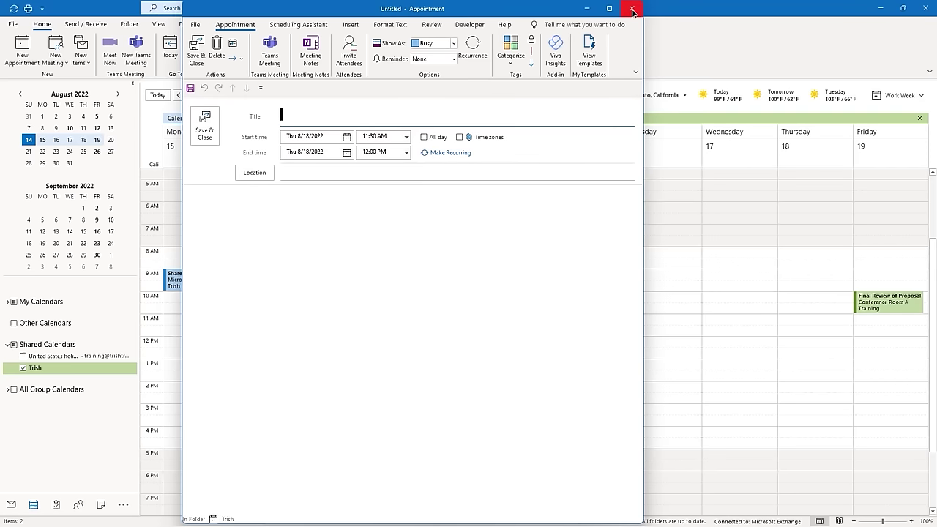
{"action": "left_click", "coordinate": [633, 10]}
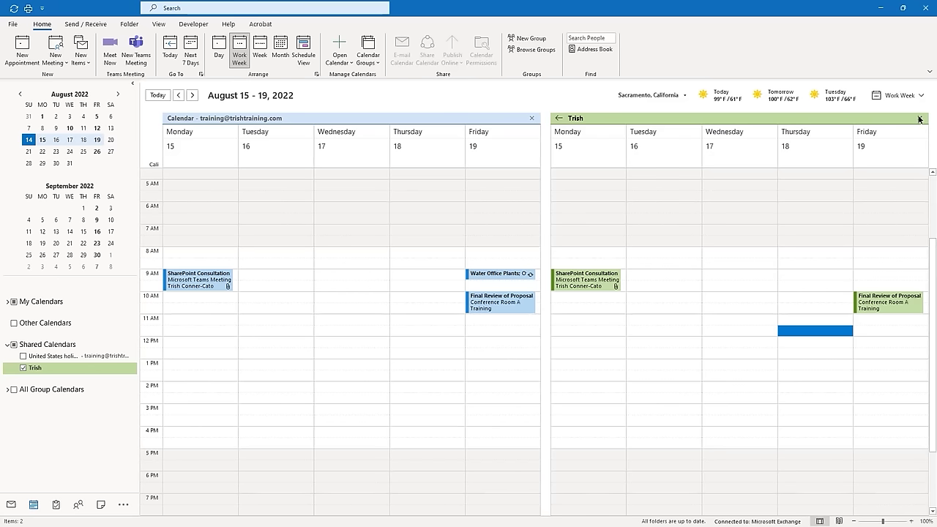
{"action": "left_click", "coordinate": [921, 118]}
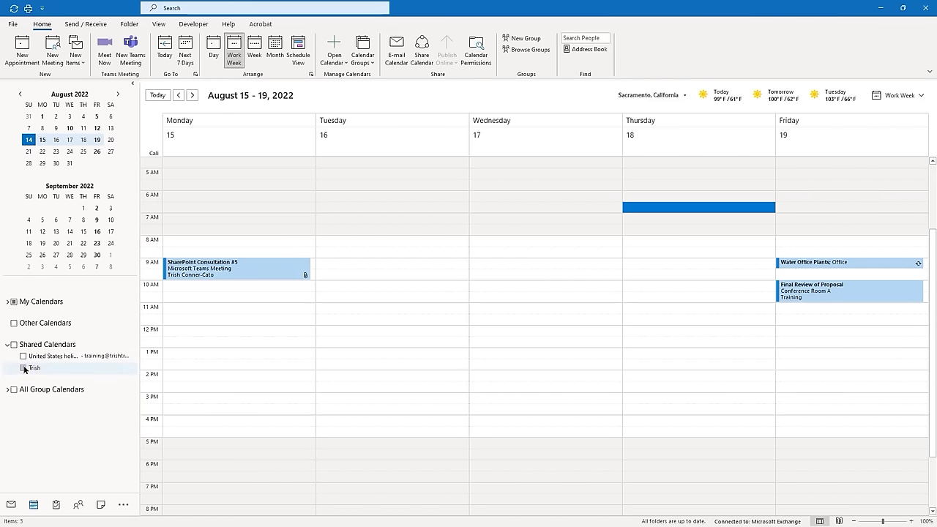
Delete the second shared calendar from the Shared Calendars list.
{"action": "right_click", "coordinate": [25, 368]}
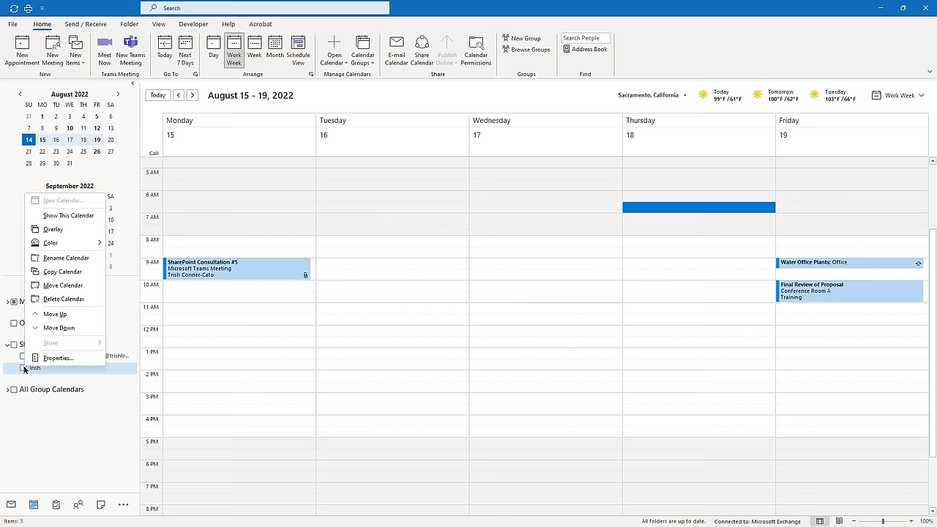
{"action": "left_click", "coordinate": [64, 299]}
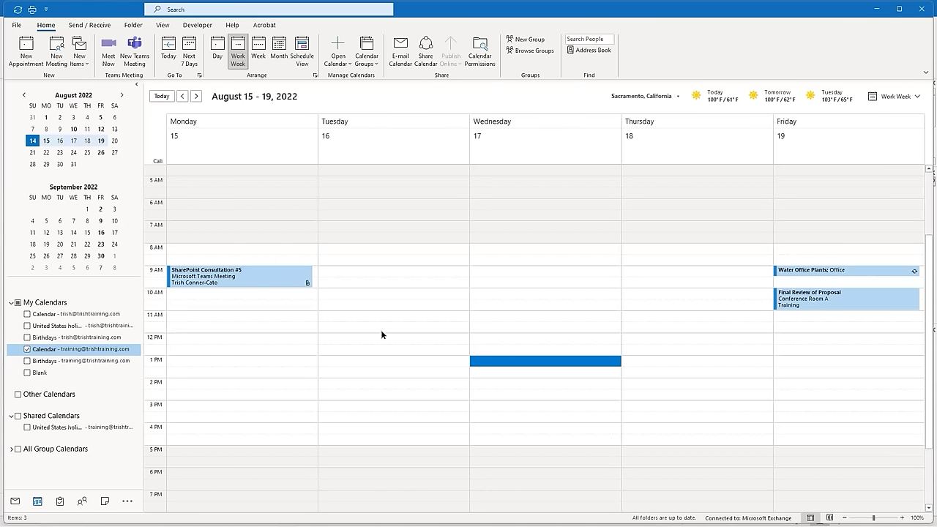
Send a meeting invitation titled 'Schedule Evaluation Meetings' in Conference Room A.
{"action": "key", "text": "ctrl+shift+q"}
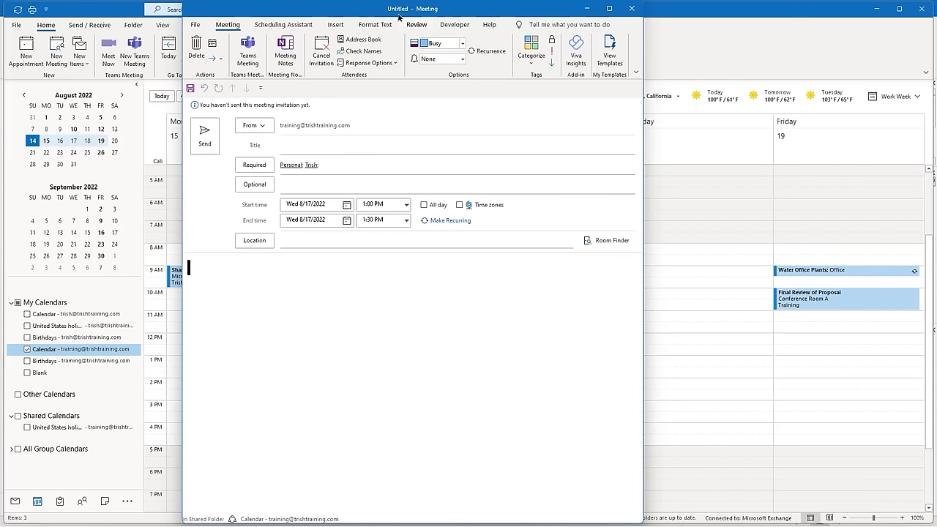
{"action": "left_click", "coordinate": [294, 146]}
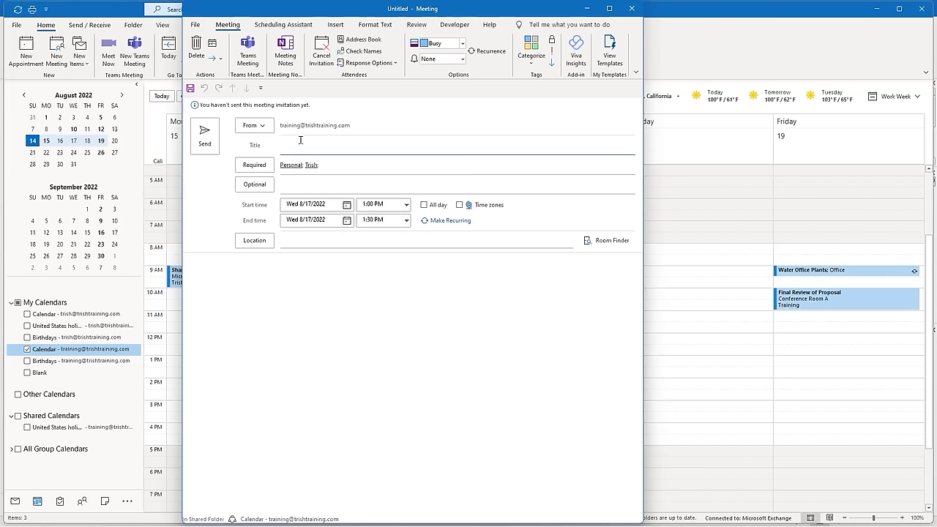
{"action": "type", "text": "Schedule Evaluation Meetin"}
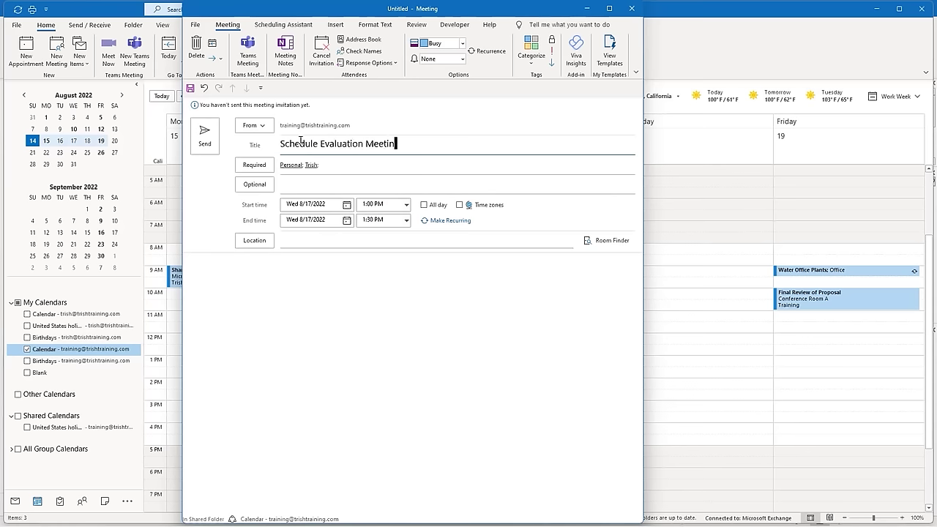
{"action": "type", "text": "gs"}
{"action": "left_click", "coordinate": [289, 241]}
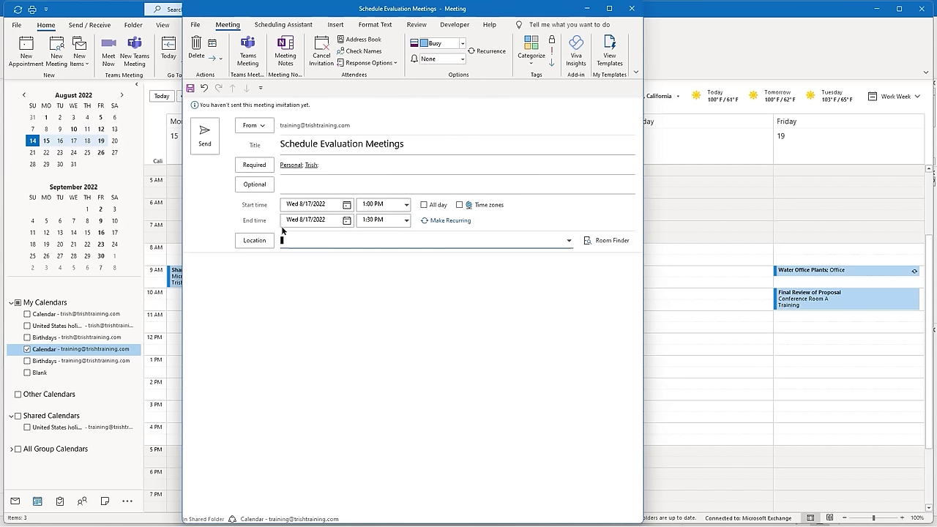
{"action": "type", "text": "Conference Room A"}
{"action": "left_click", "coordinate": [206, 142]}
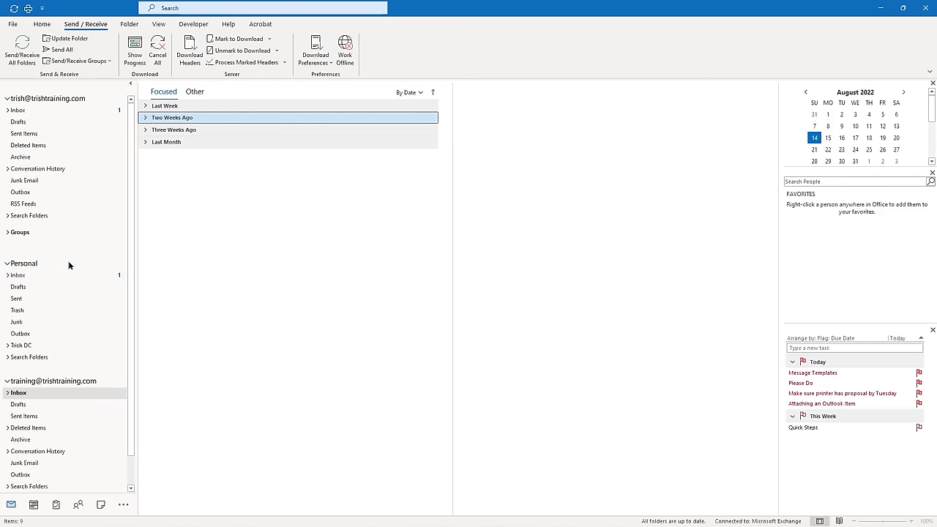
Accept the Schedule Evaluation Meetings invitation in the first Inbox and send the response now.
{"action": "left_click", "coordinate": [60, 112]}
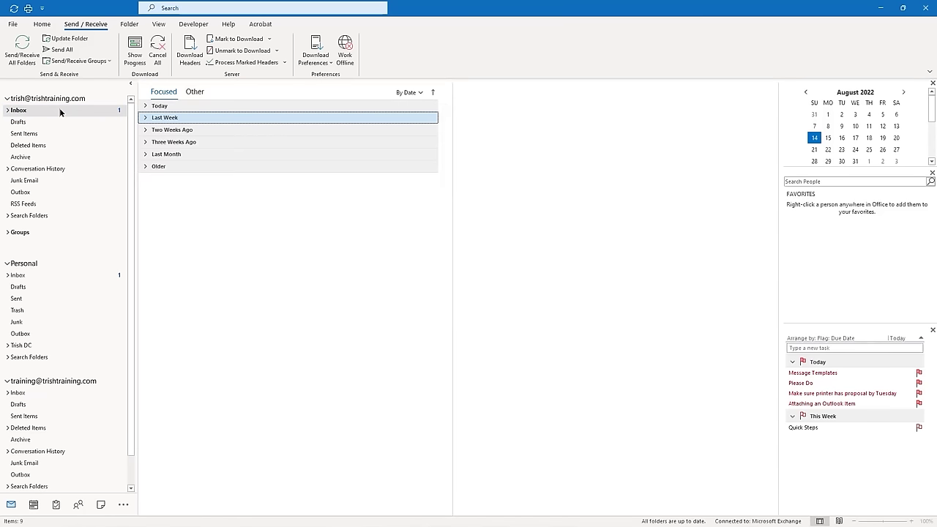
{"action": "left_click", "coordinate": [145, 106]}
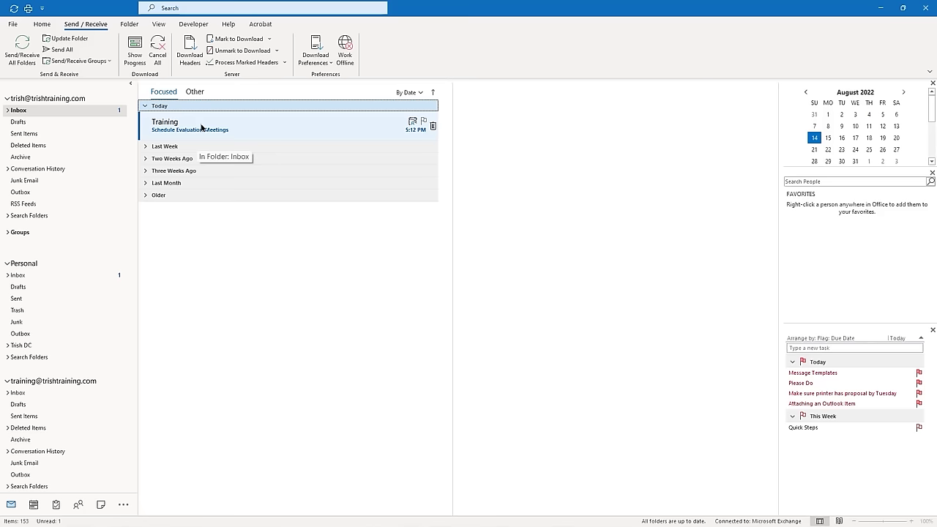
{"action": "left_click", "coordinate": [202, 128]}
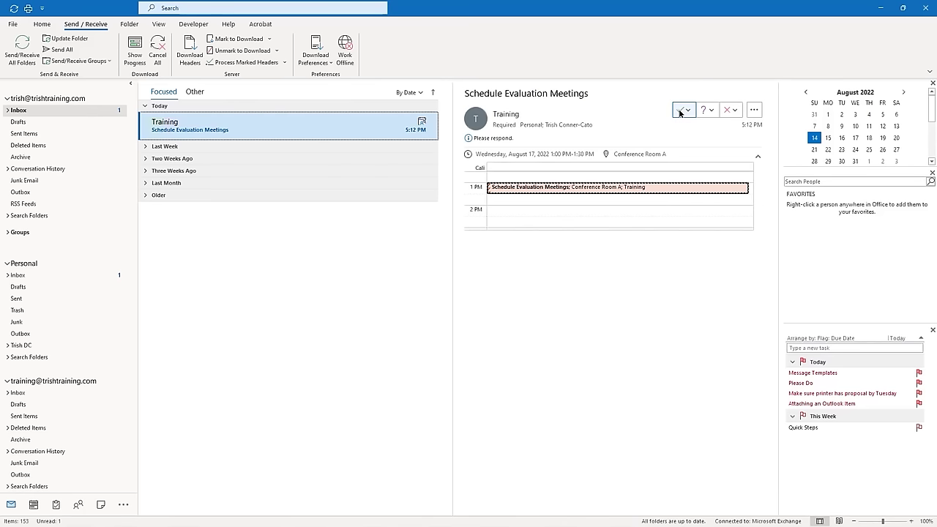
{"action": "left_click", "coordinate": [679, 113]}
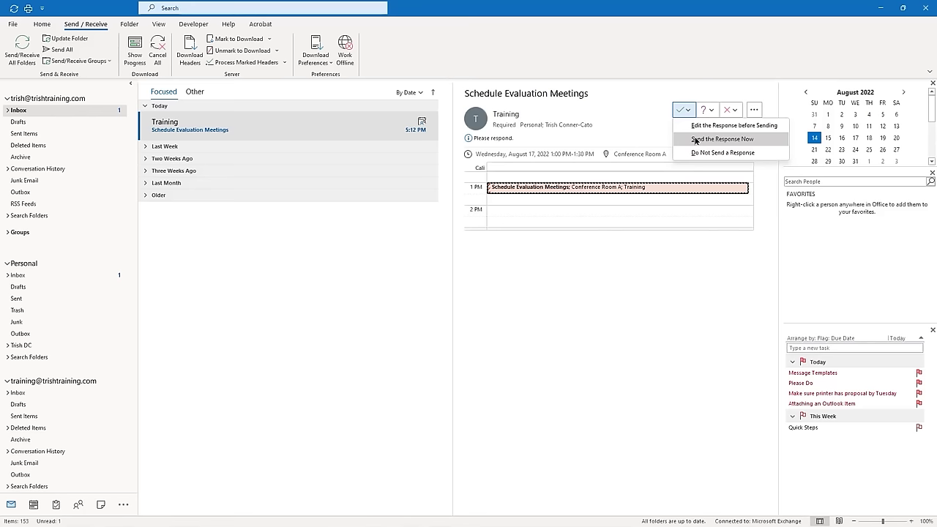
{"action": "left_click", "coordinate": [696, 140]}
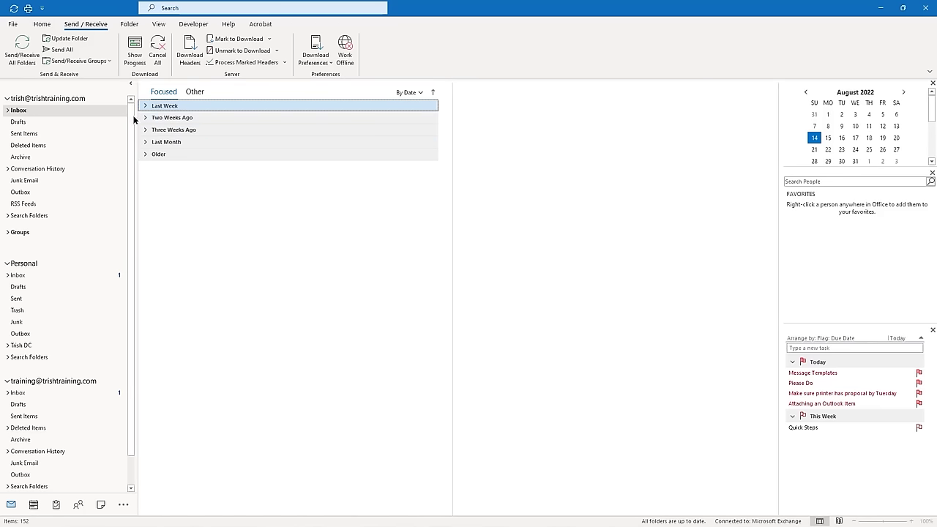
Send a Tentative reply to Schedule Evaluation Meetings from the Personal Inbox, then view the training Inbox.
{"action": "left_click", "coordinate": [63, 275]}
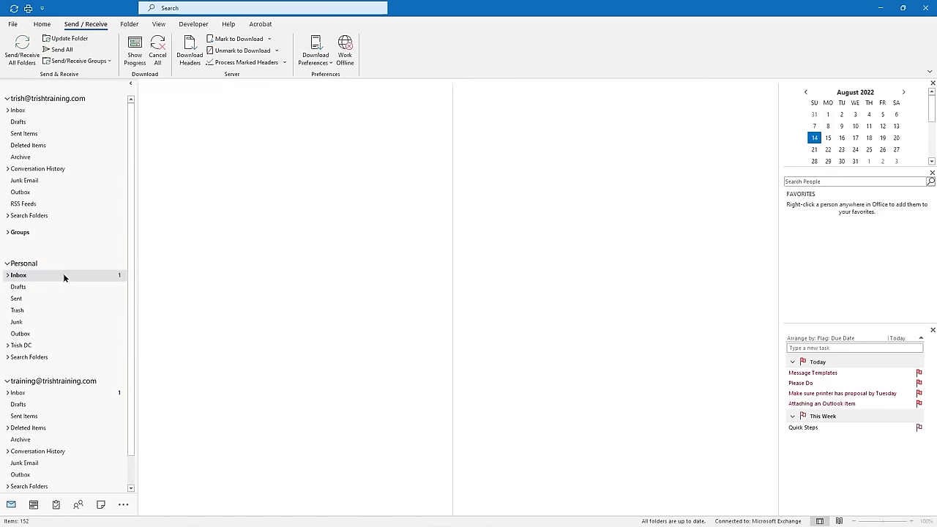
{"action": "left_click", "coordinate": [147, 106]}
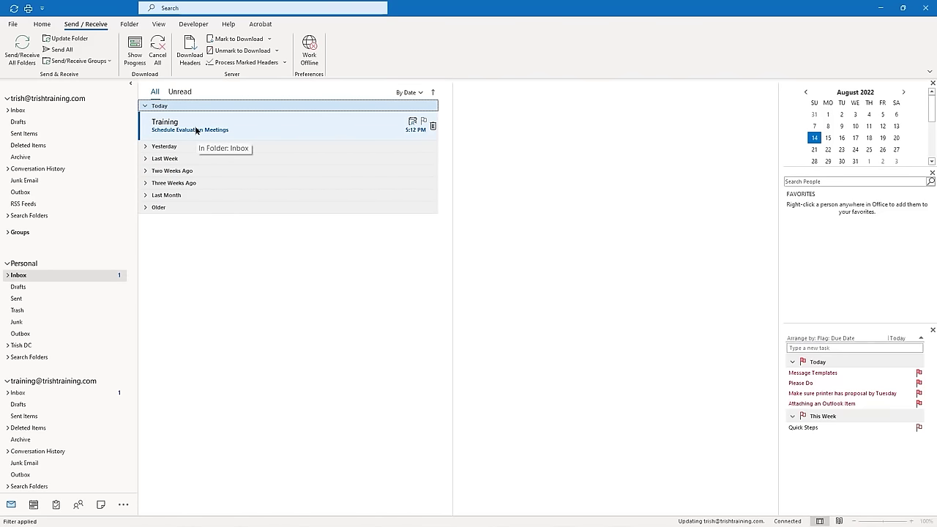
{"action": "left_click", "coordinate": [196, 130]}
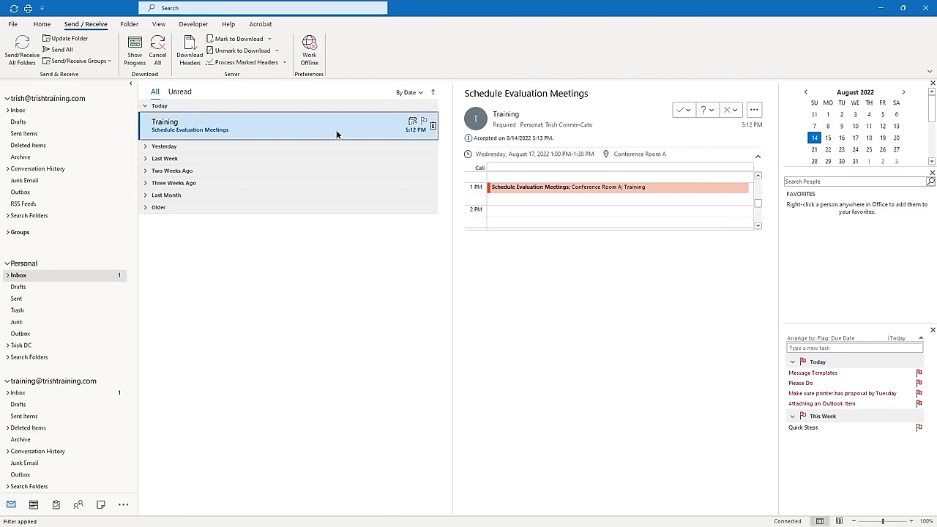
{"action": "left_click", "coordinate": [706, 111]}
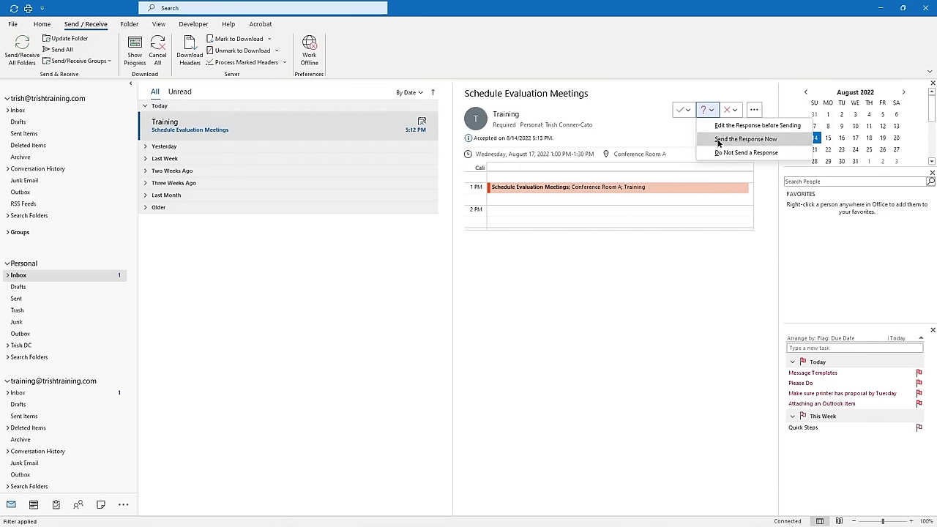
{"action": "left_click", "coordinate": [745, 139]}
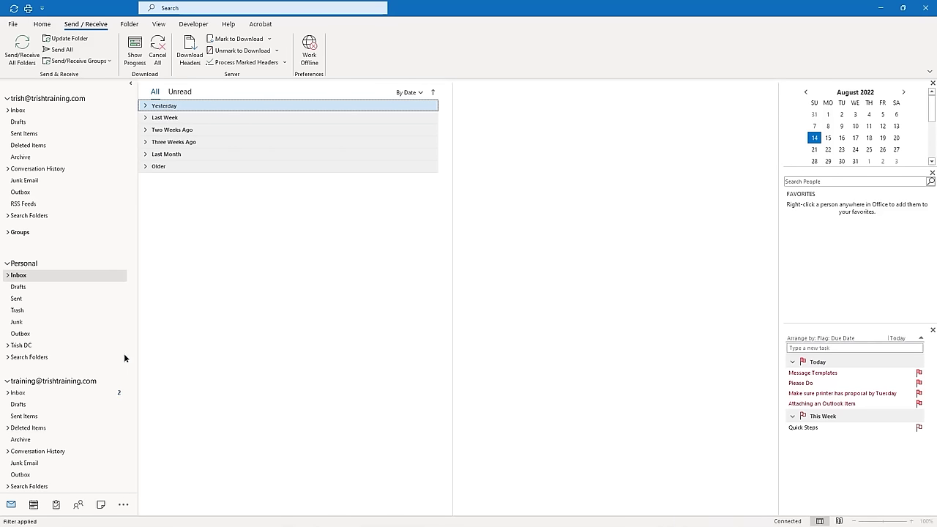
{"action": "left_click", "coordinate": [74, 393]}
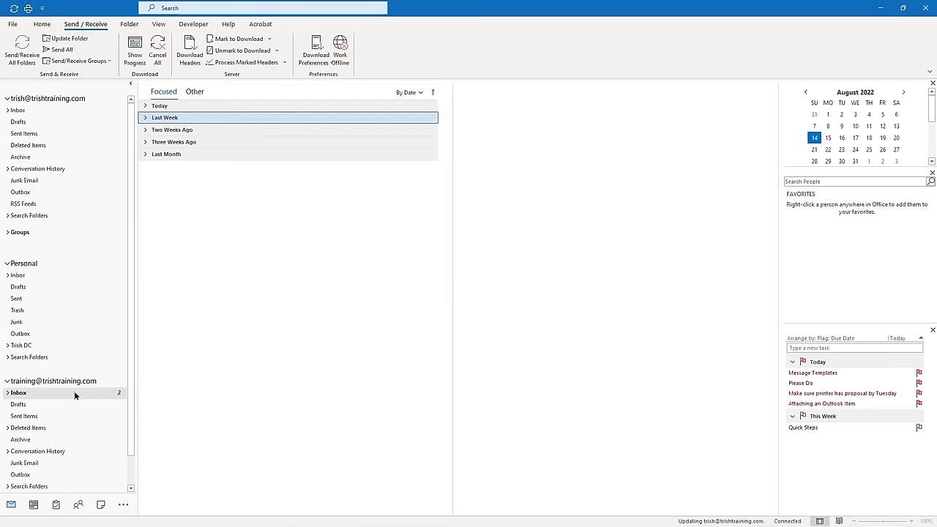
Expand today's responses, then select Wednesday's 1 PM Schedule Evaluation Meetings in the calendar.
{"action": "left_click", "coordinate": [145, 105]}
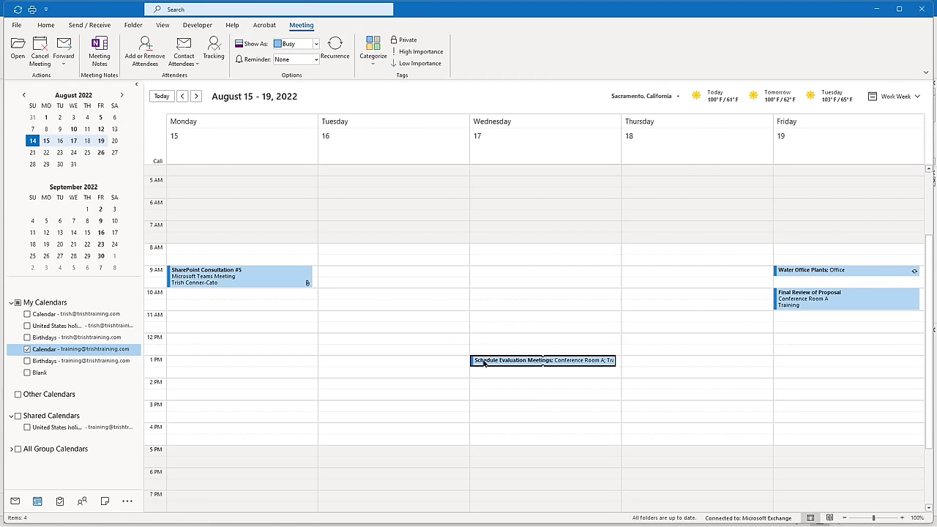
{"action": "left_click", "coordinate": [13, 303]}
{"action": "mouse_move", "coordinate": [495, 363]}
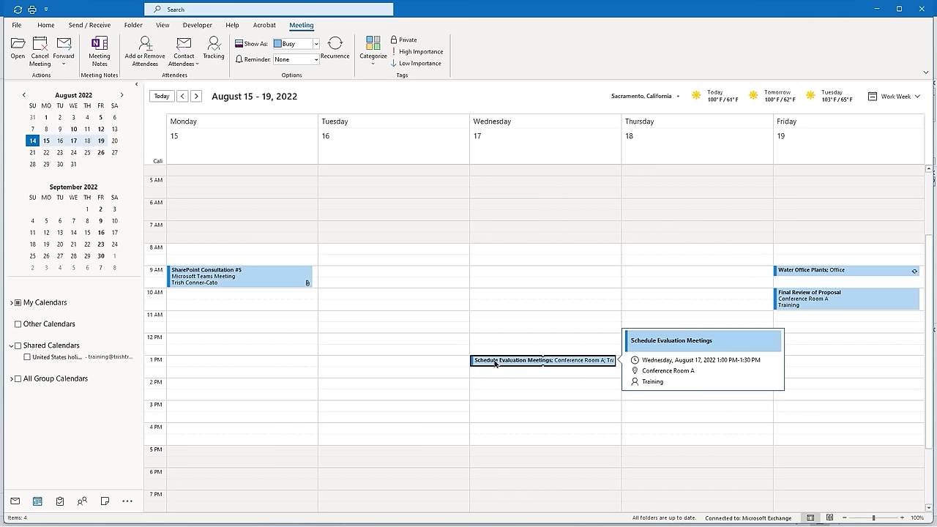
{"action": "left_click", "coordinate": [495, 362]}
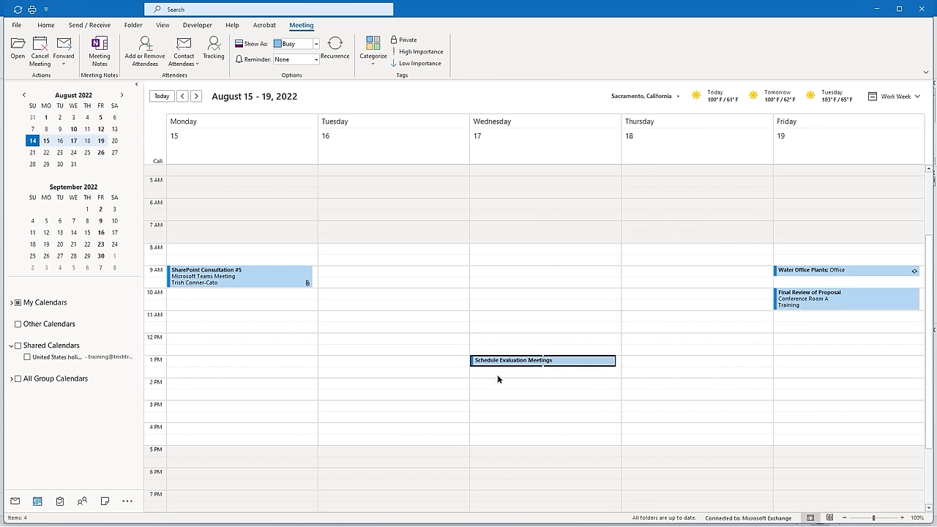
{"action": "mouse_move", "coordinate": [496, 360]}
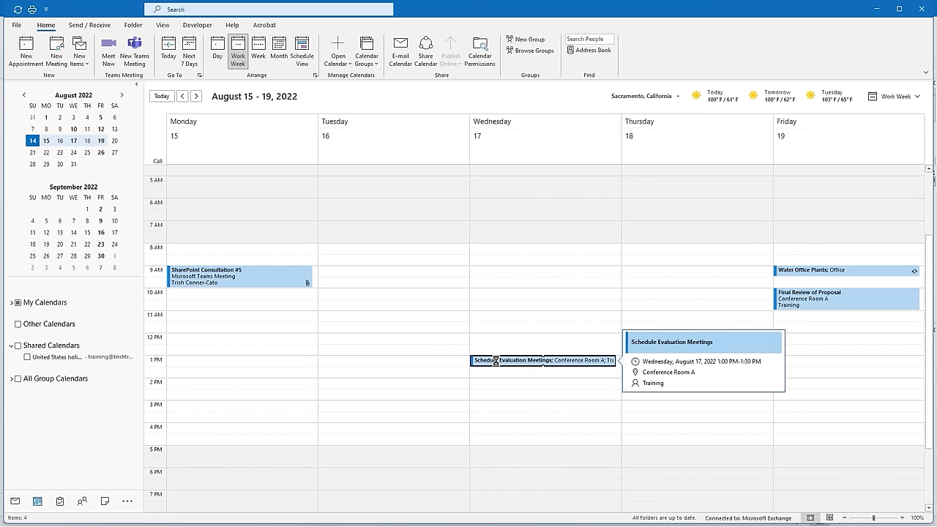
{"action": "double_click", "coordinate": [496, 361]}
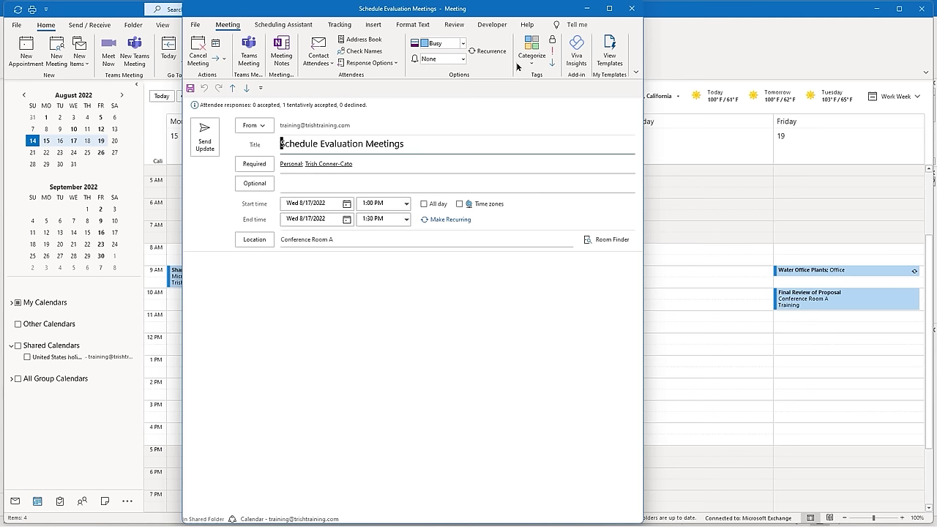
{"action": "left_click", "coordinate": [633, 9]}
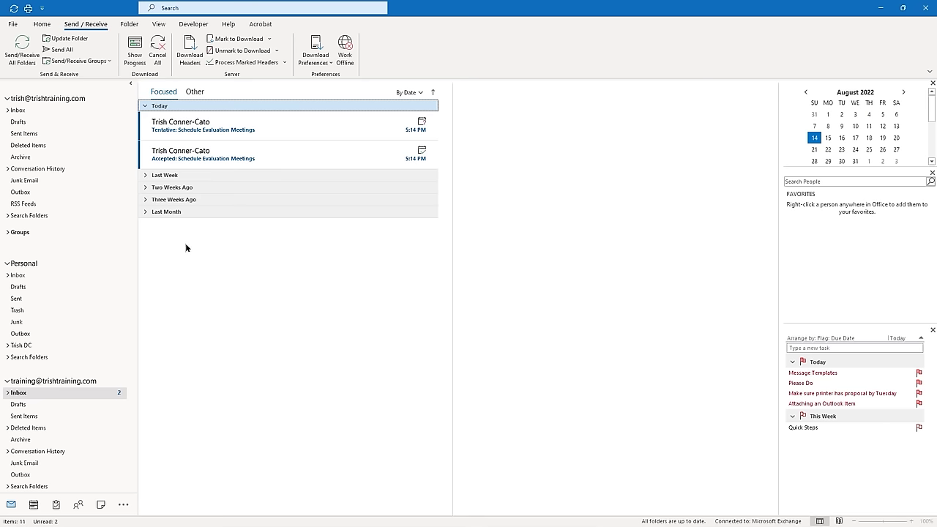
Show the Home ribbon commands for the training Inbox in Mail.
{"action": "left_click", "coordinate": [41, 24]}
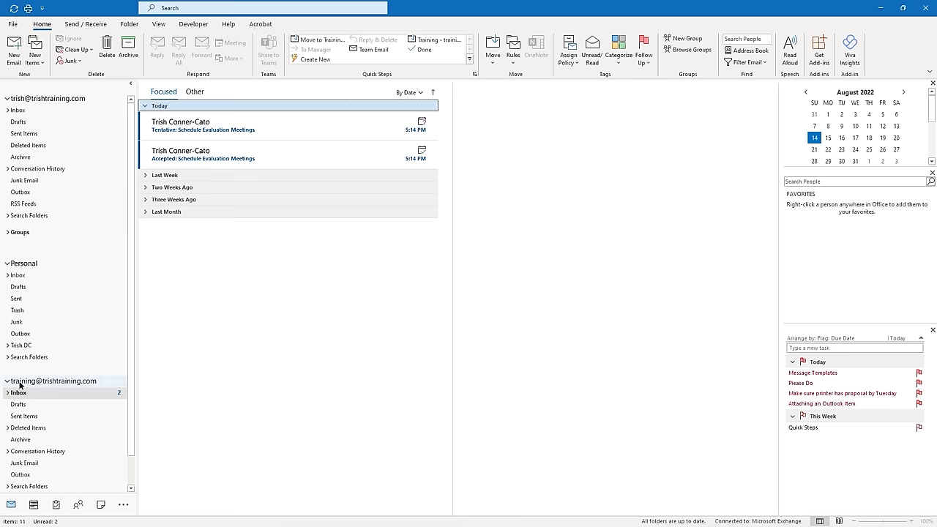
Open Rules and Alerts for the training account's Inbox to view its two rules.
{"action": "left_click", "coordinate": [96, 391]}
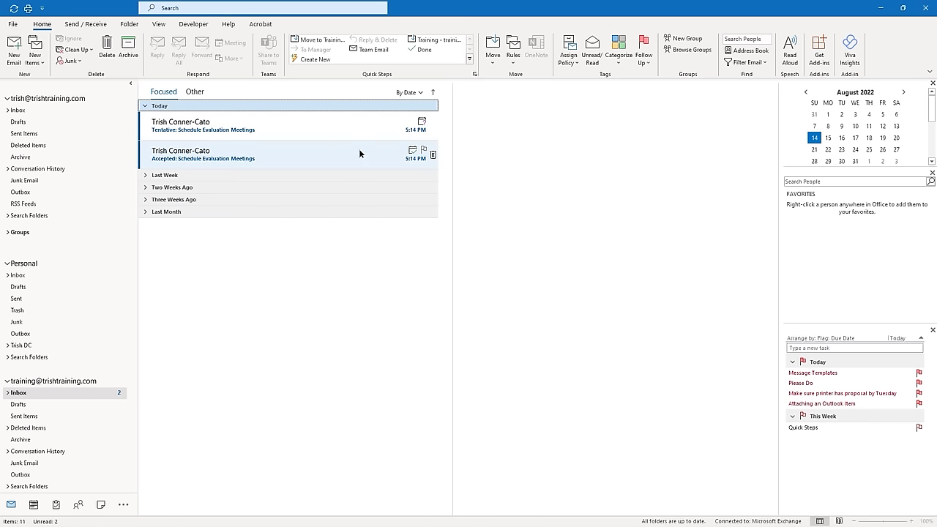
{"action": "left_click", "coordinate": [513, 59]}
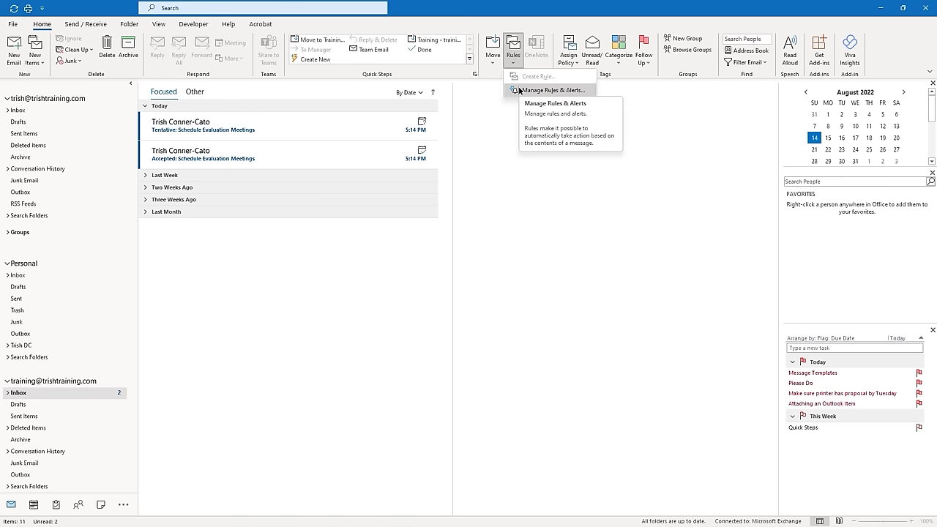
{"action": "left_click", "coordinate": [519, 90]}
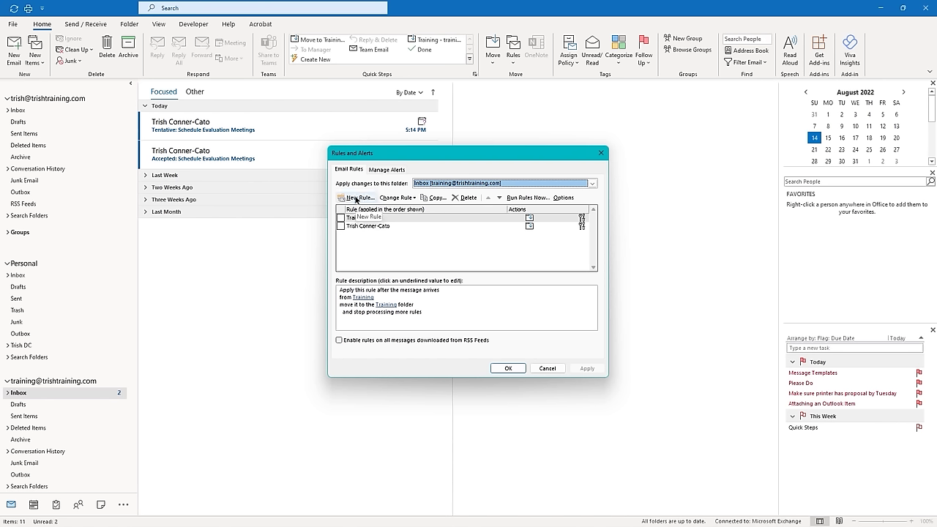
Start a new rule moving messages with 'Tentative' in the subject to a folder.
{"action": "left_click", "coordinate": [355, 199]}
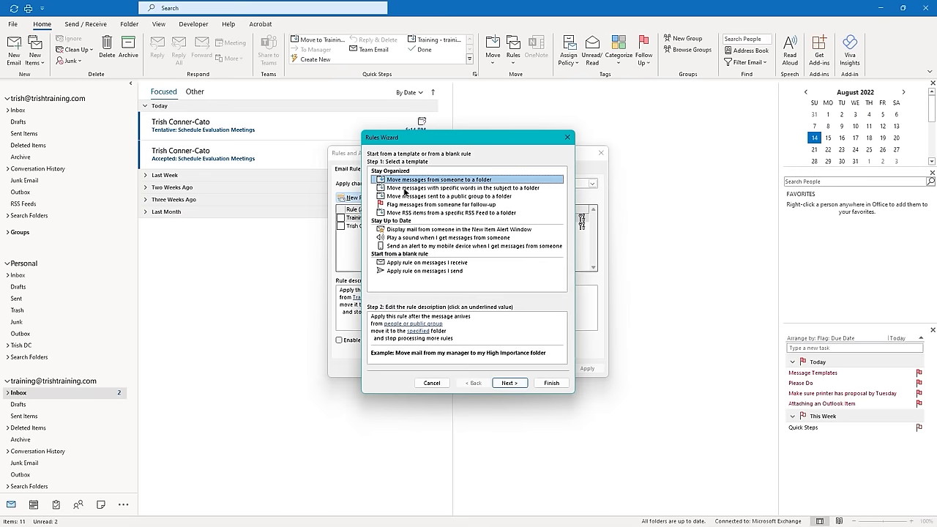
{"action": "left_click", "coordinate": [405, 189]}
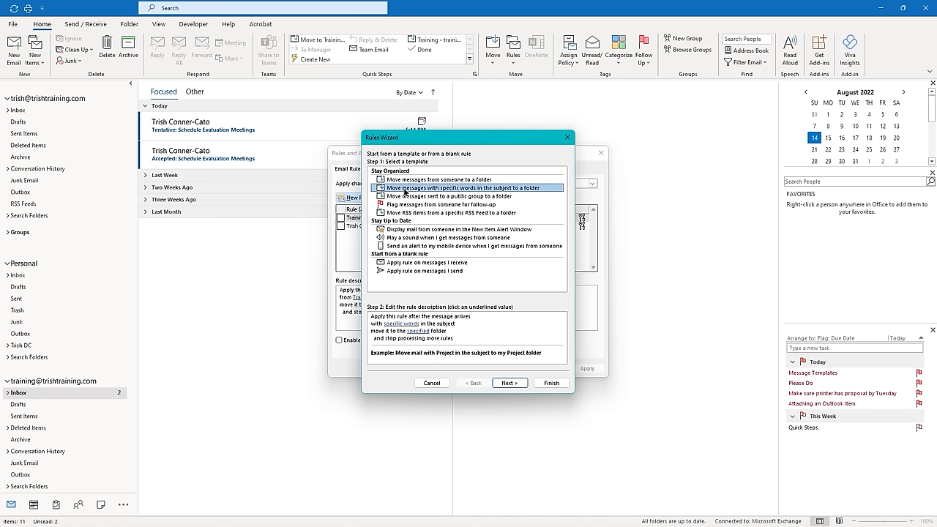
{"action": "left_click", "coordinate": [414, 325]}
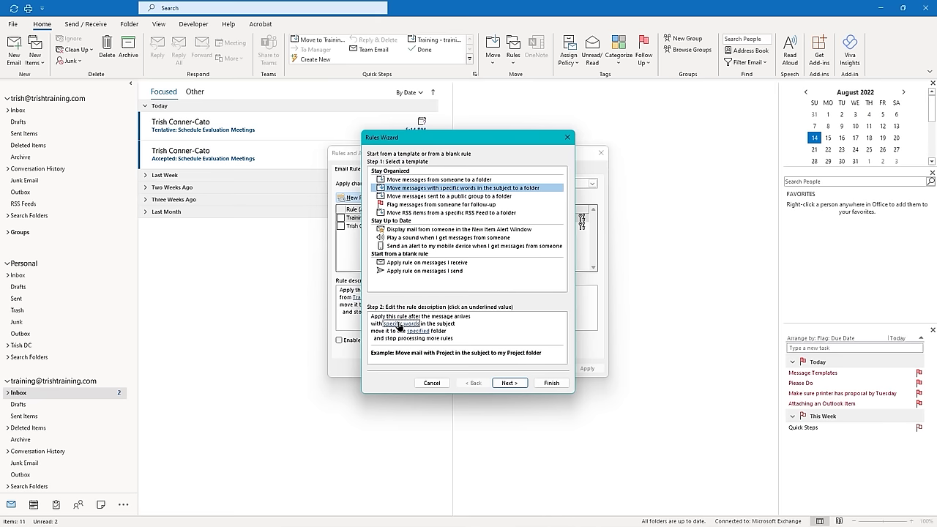
{"action": "left_click", "coordinate": [399, 324]}
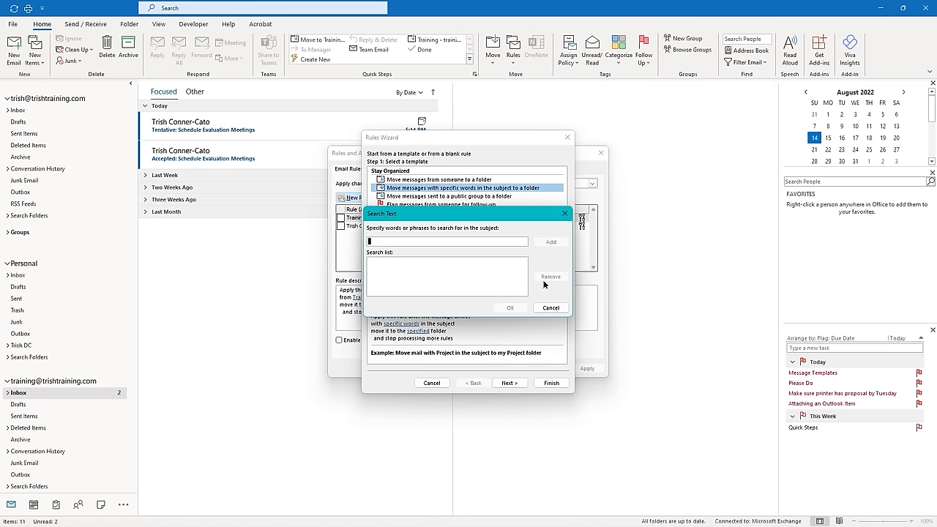
{"action": "type", "text": "Tentative:"}
{"action": "left_click", "coordinate": [553, 243]}
{"action": "left_click", "coordinate": [518, 308]}
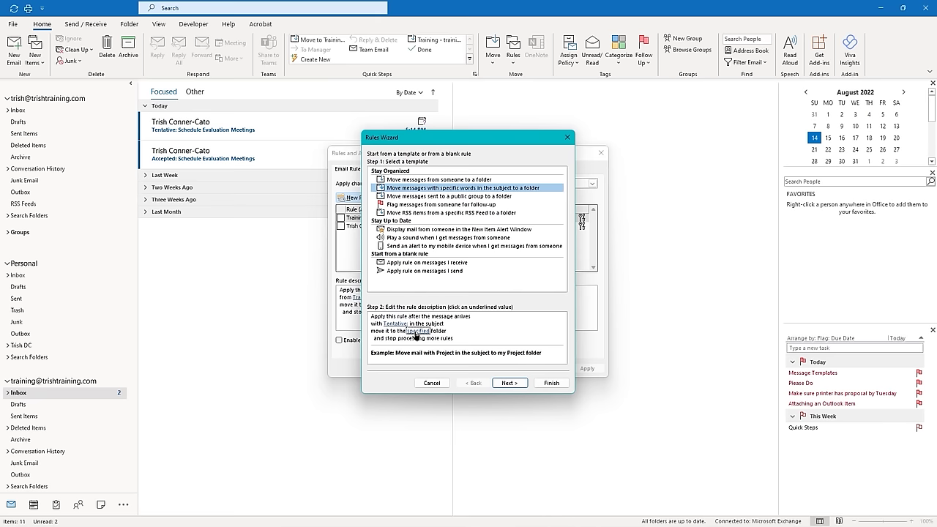
{"action": "left_click", "coordinate": [417, 331]}
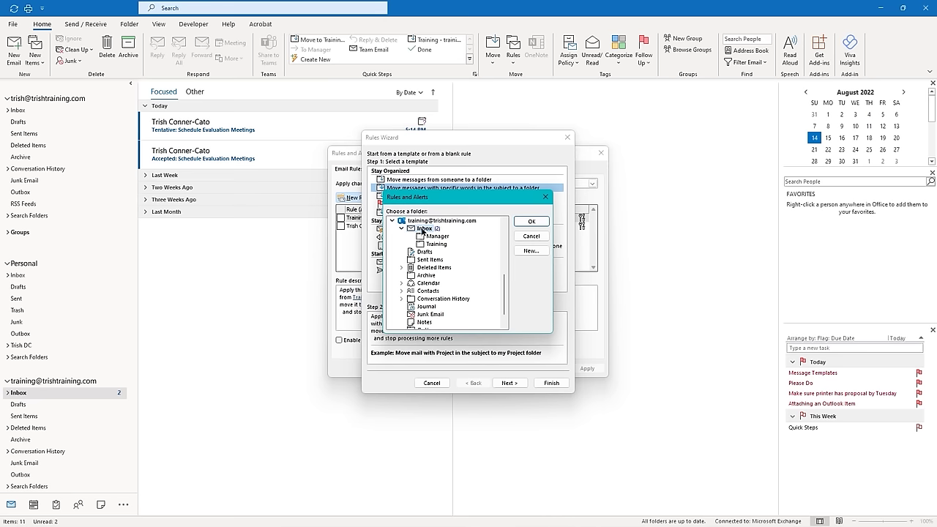
Create a 'Meeting Responses' folder under Inbox.
{"action": "left_click", "coordinate": [532, 251]}
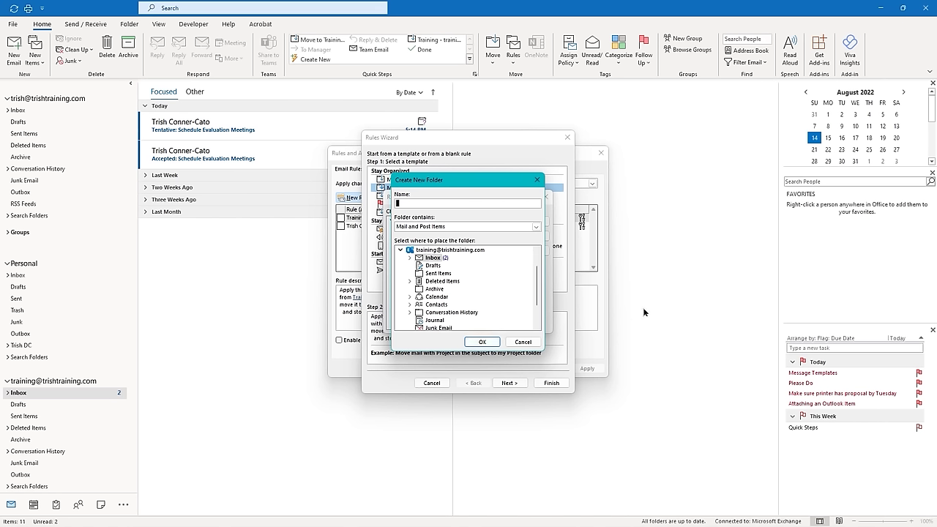
{"action": "type", "text": "Meeting Responses"}
{"action": "left_click", "coordinate": [482, 342]}
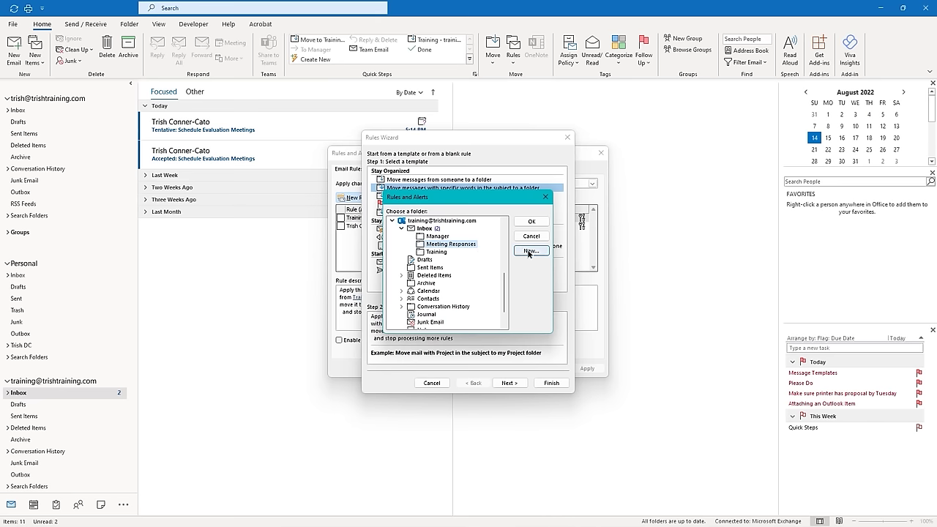
Create a 'Tentative' subfolder in Meeting Responses and set it as the rule's destination.
{"action": "left_click", "coordinate": [530, 251]}
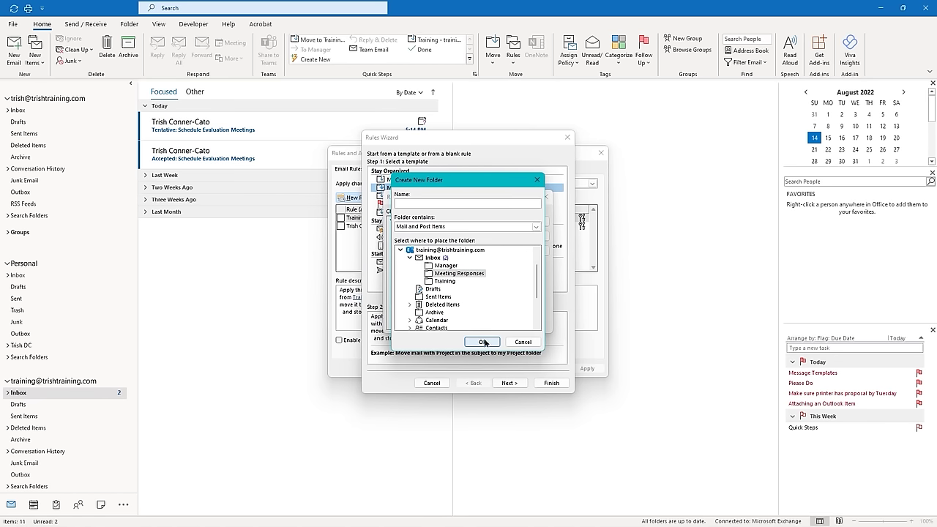
{"action": "type", "text": "Tentative"}
{"action": "left_click", "coordinate": [482, 342]}
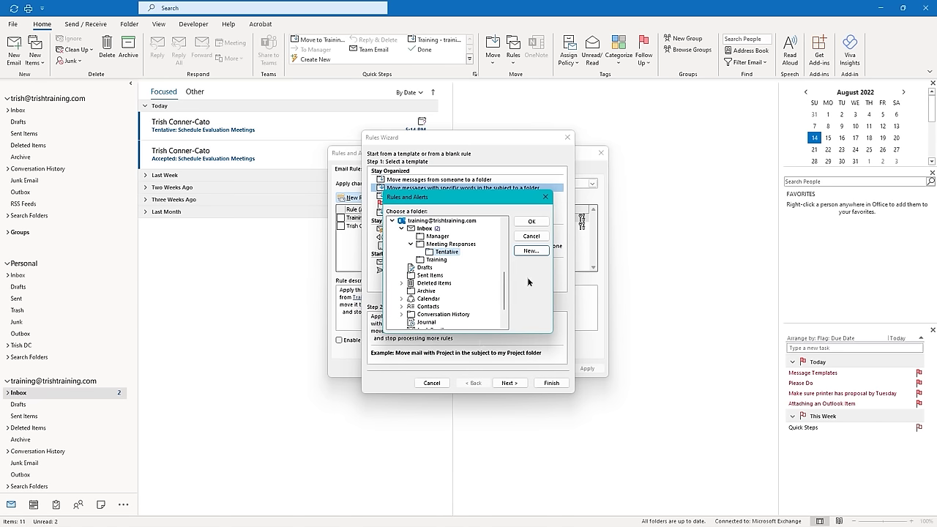
{"action": "left_click", "coordinate": [534, 221]}
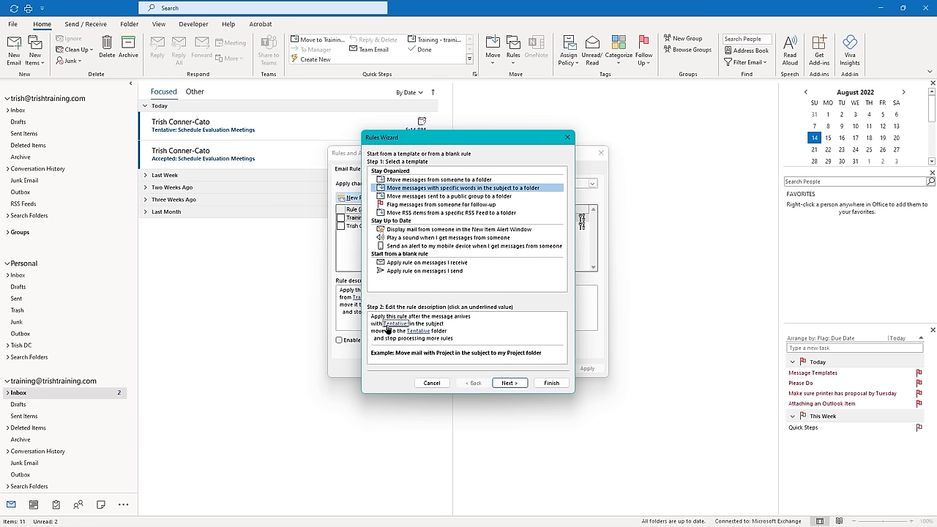
{"action": "left_click", "coordinate": [430, 330]}
Finish the Tentative rule, run it on existing Inbox messages, and save the rules.
{"action": "left_click", "coordinate": [509, 383]}
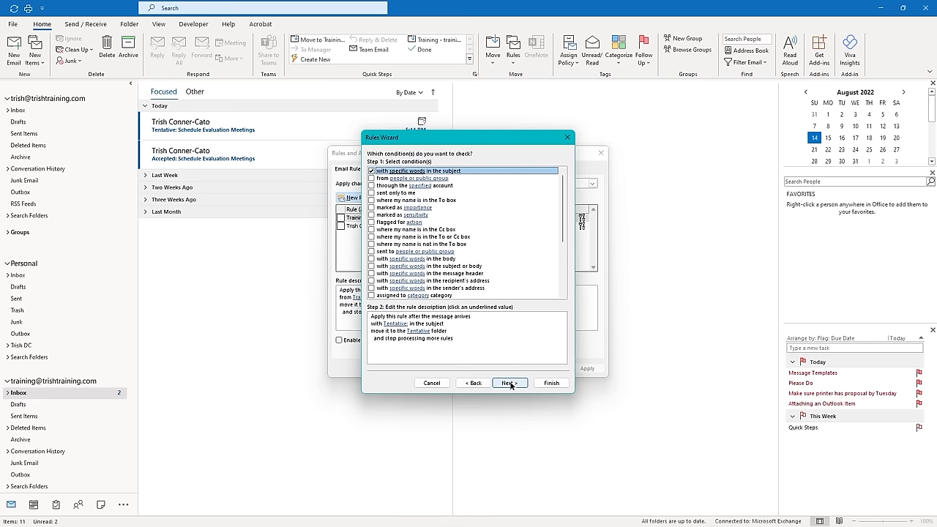
{"action": "left_click", "coordinate": [509, 383]}
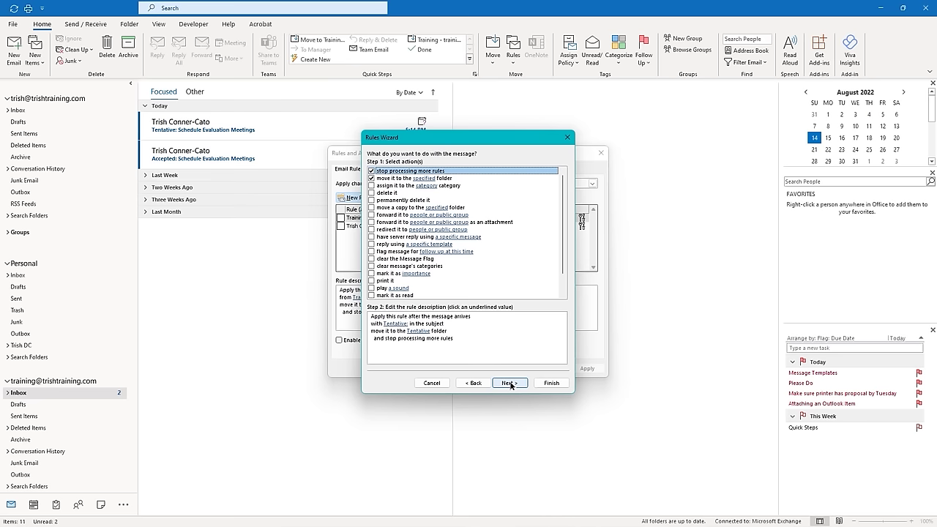
{"action": "left_click", "coordinate": [509, 383]}
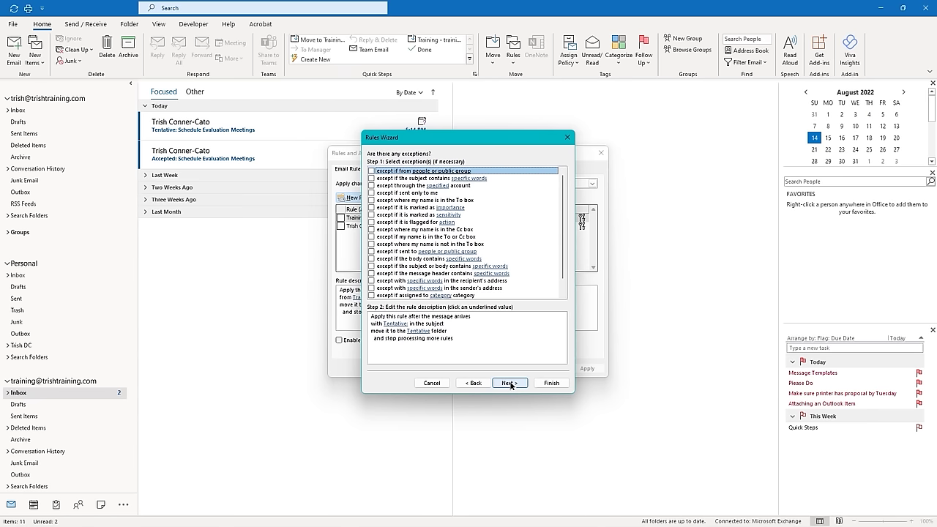
{"action": "left_click", "coordinate": [509, 383]}
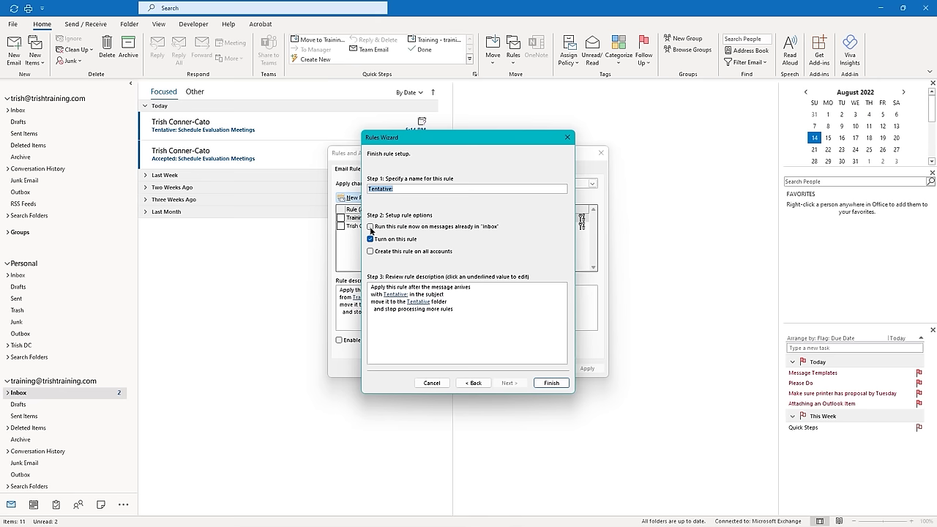
{"action": "left_click", "coordinate": [370, 227]}
{"action": "left_click", "coordinate": [552, 383]}
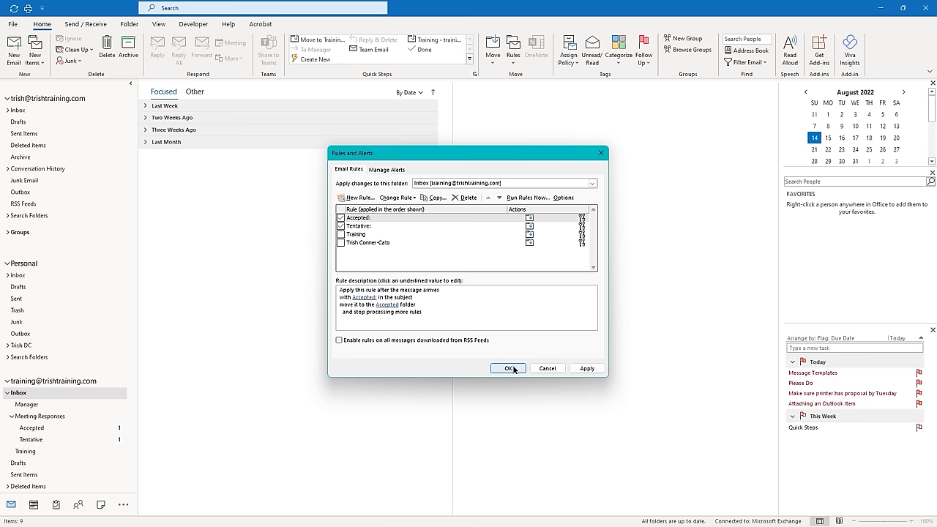
{"action": "left_click", "coordinate": [513, 369]}
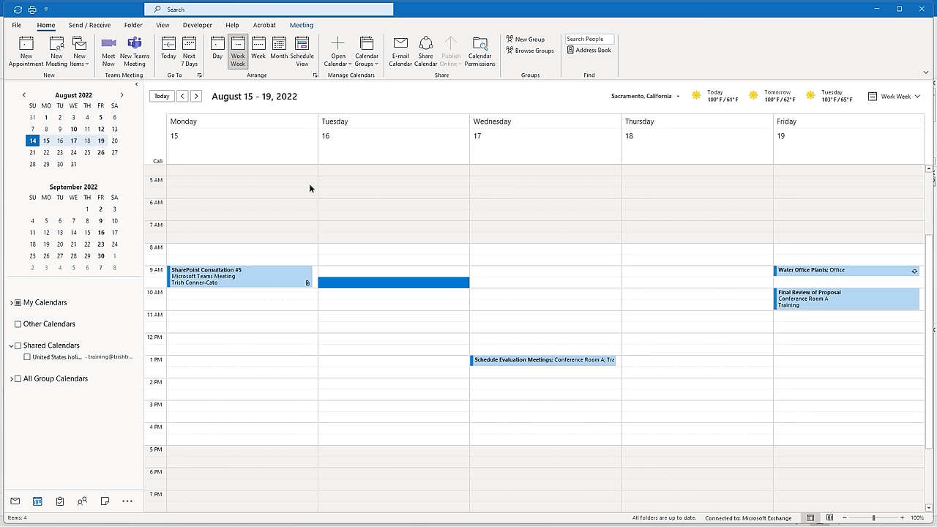
Check a new meeting's Request Responses option, close the draft unsent, and open the account view.
{"action": "left_click", "coordinate": [55, 55]}
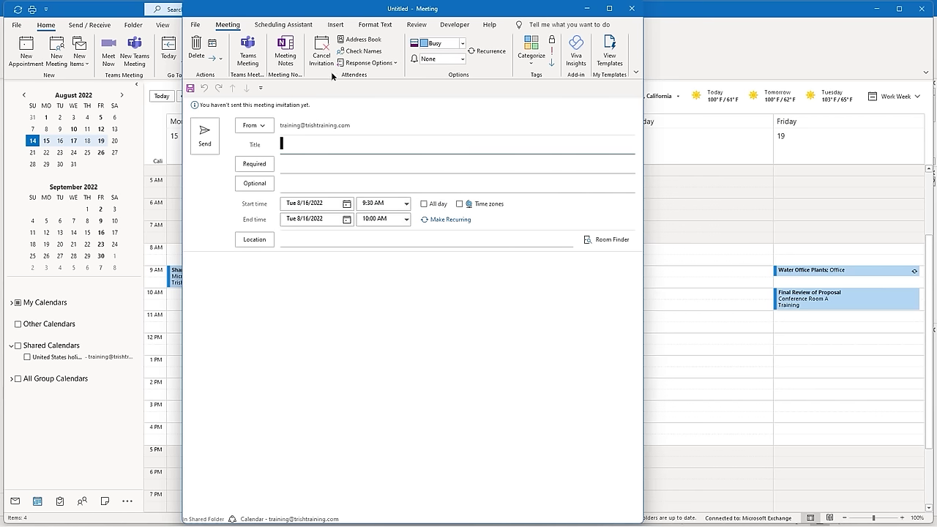
{"action": "left_click", "coordinate": [390, 64]}
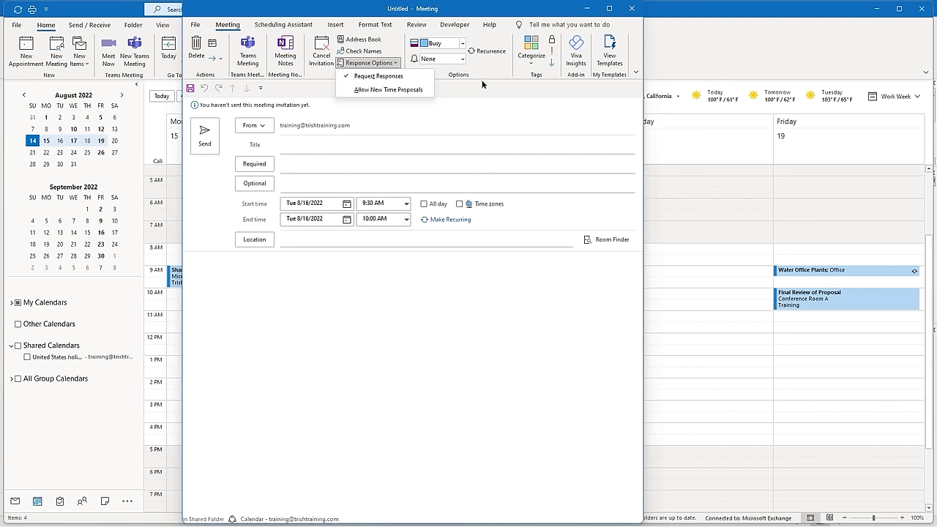
{"action": "left_click", "coordinate": [634, 9]}
{"action": "left_click", "coordinate": [634, 9]}
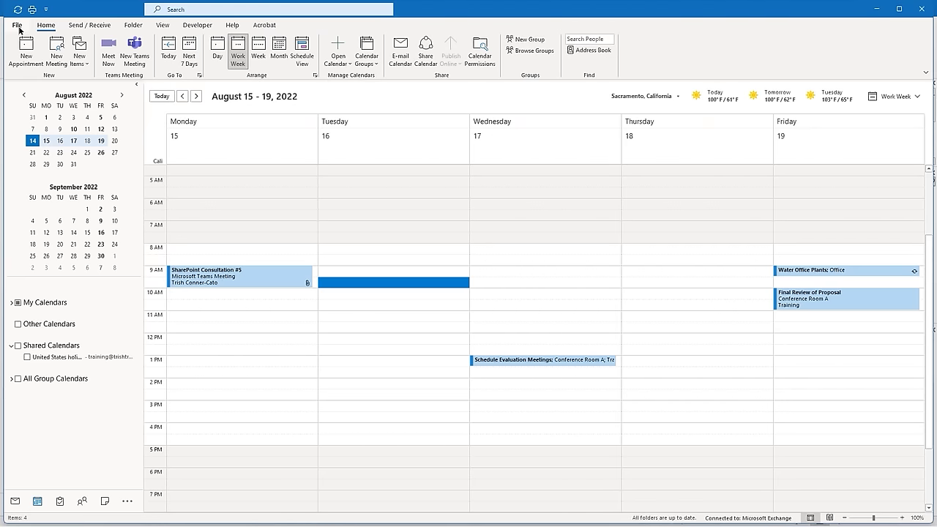
{"action": "left_click", "coordinate": [18, 25]}
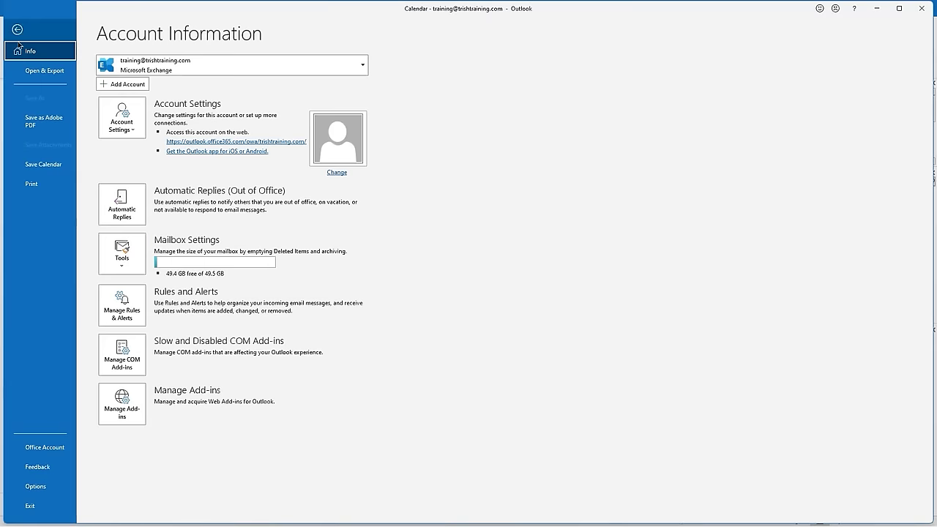
{"action": "left_click", "coordinate": [43, 489]}
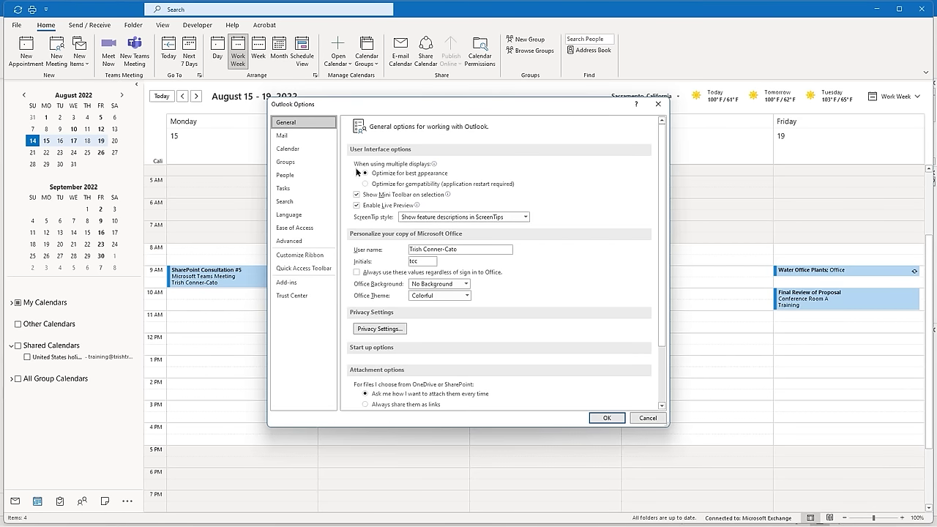
{"action": "left_click", "coordinate": [287, 135]}
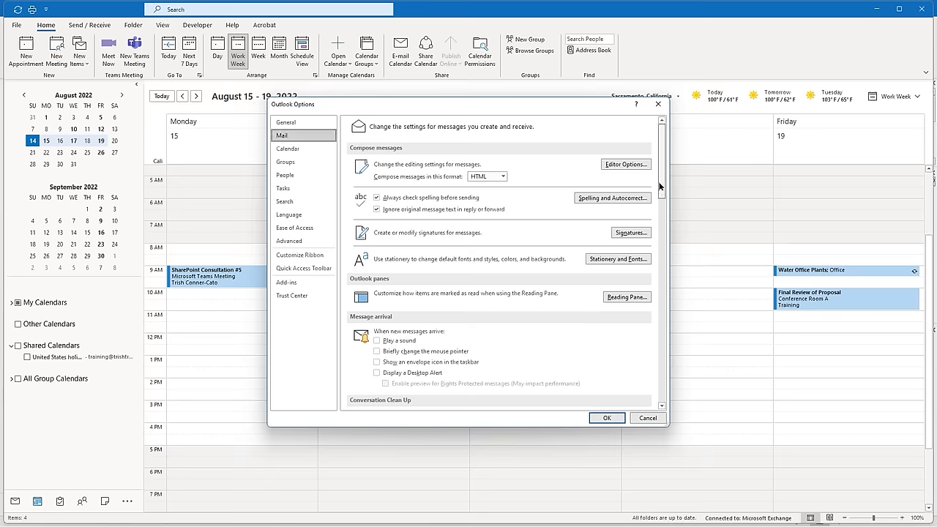
{"action": "left_click_drag", "start_coordinate": [661, 185], "coordinate": [656, 370]}
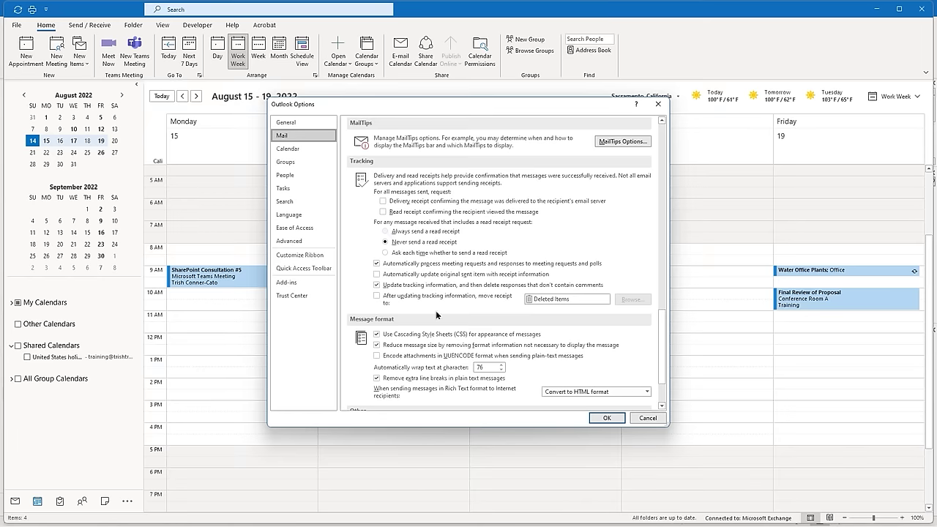
{"action": "left_click", "coordinate": [646, 418]}
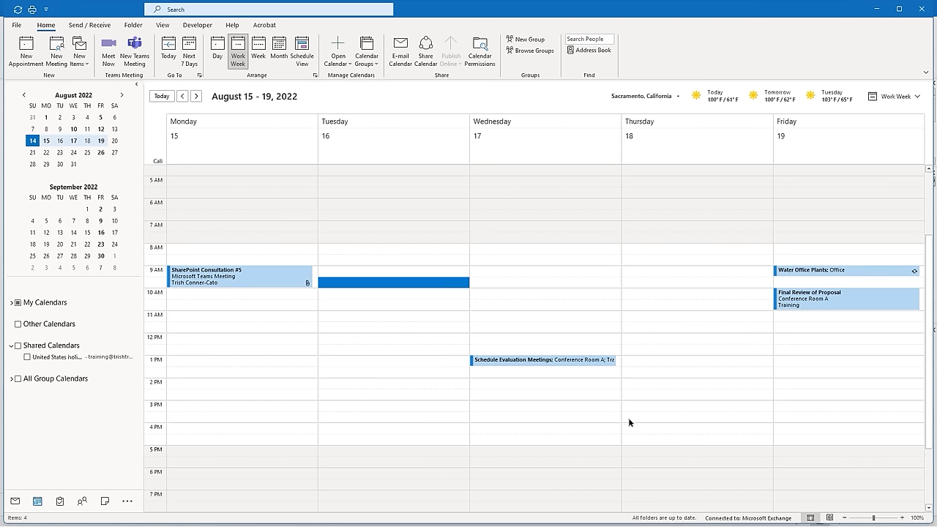
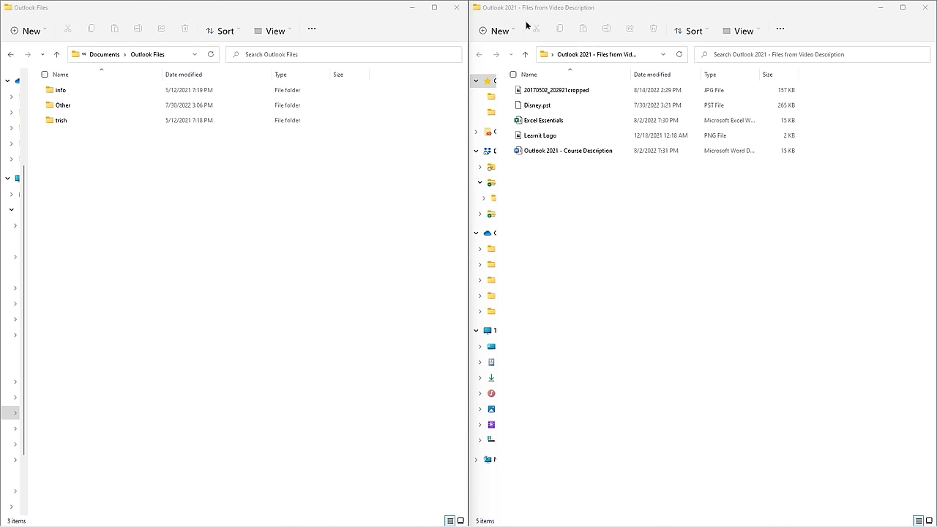
Move Disney.pst from the course files folder into Documents › Outlook Files.
{"action": "left_click", "coordinate": [611, 11]}
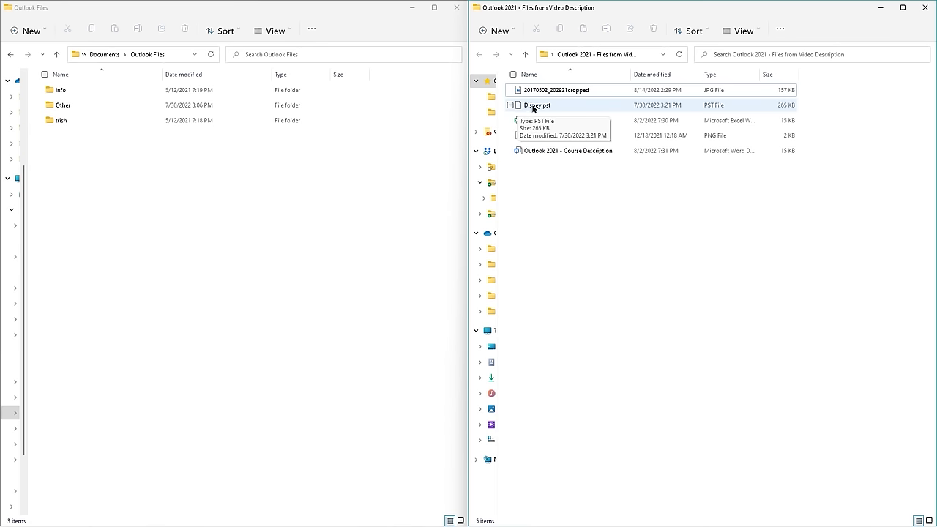
{"action": "left_click", "coordinate": [533, 108]}
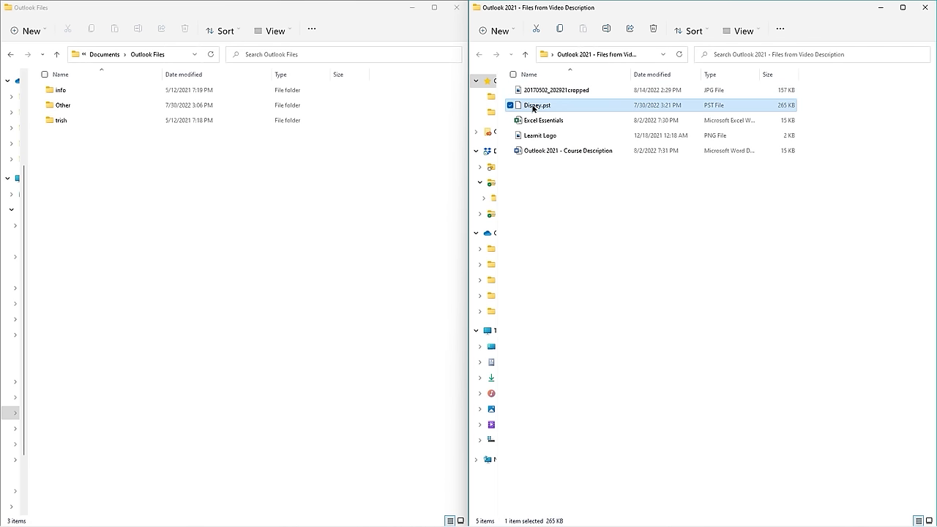
{"action": "left_click_drag", "start_coordinate": [533, 108], "coordinate": [57, 190]}
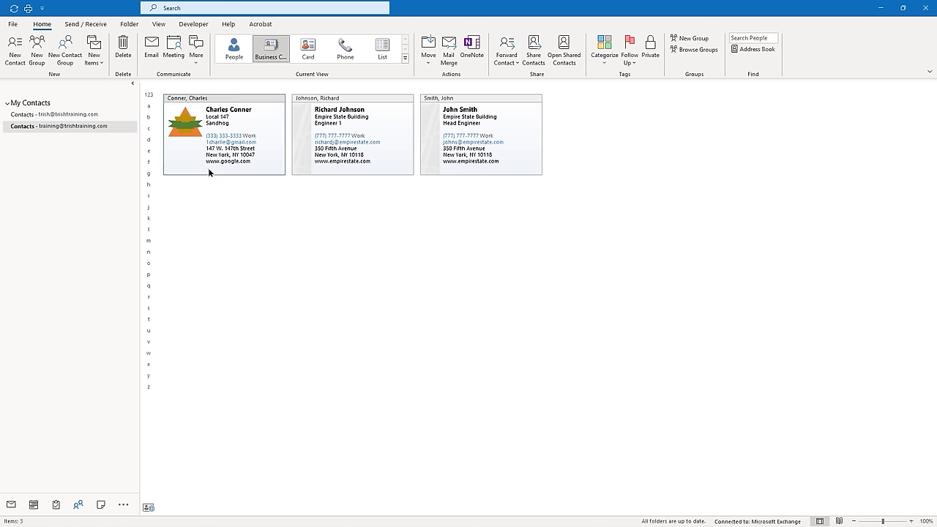
Start the Import/Export wizard from File › Open & Export and choose Import from another program or file.
{"action": "left_click", "coordinate": [12, 24]}
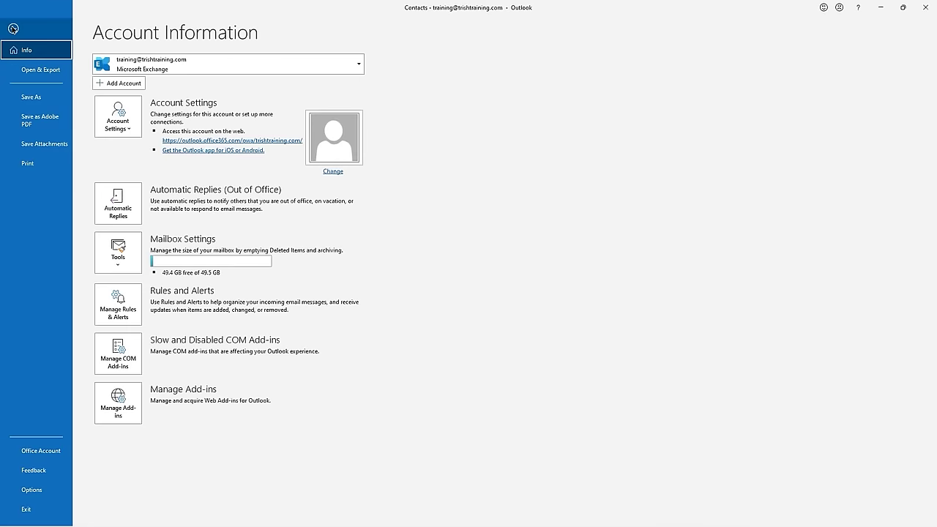
{"action": "left_click", "coordinate": [36, 73]}
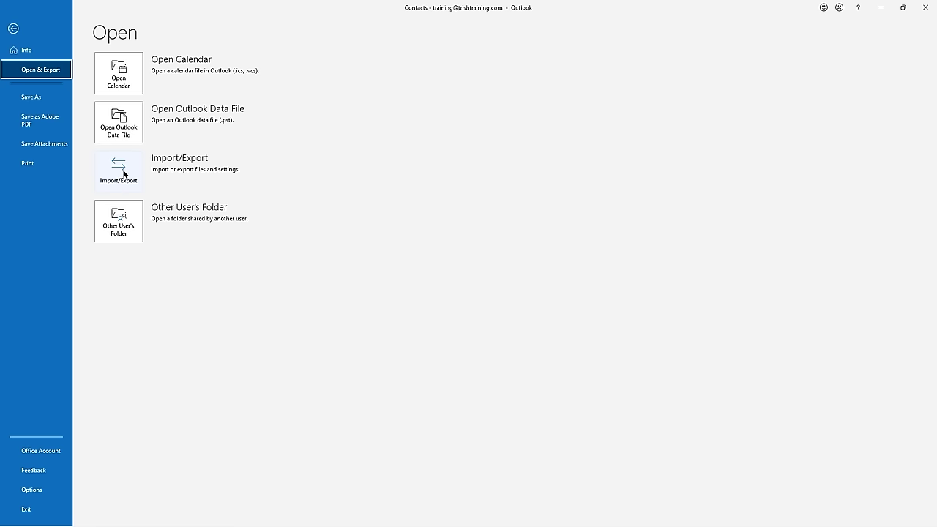
{"action": "left_click", "coordinate": [121, 168]}
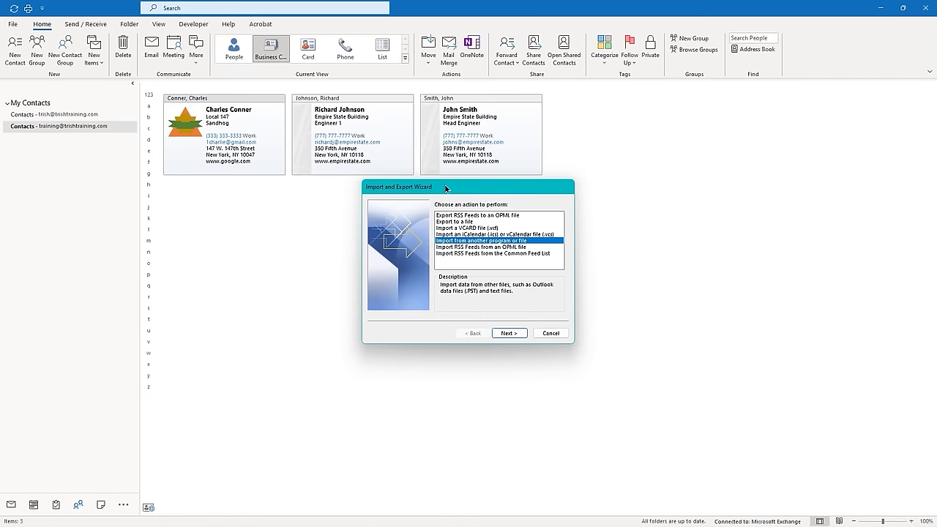
{"action": "left_click_drag", "start_coordinate": [442, 186], "coordinate": [379, 189]}
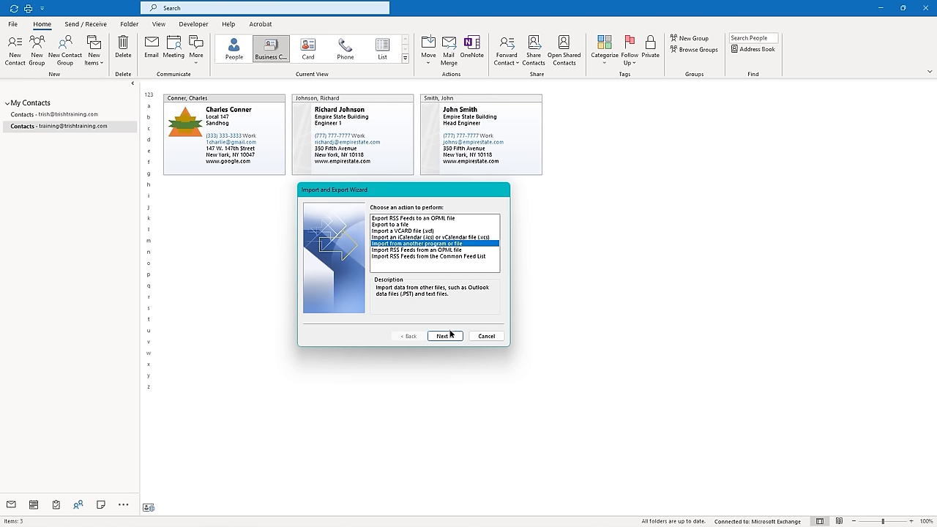
{"action": "left_click", "coordinate": [446, 337]}
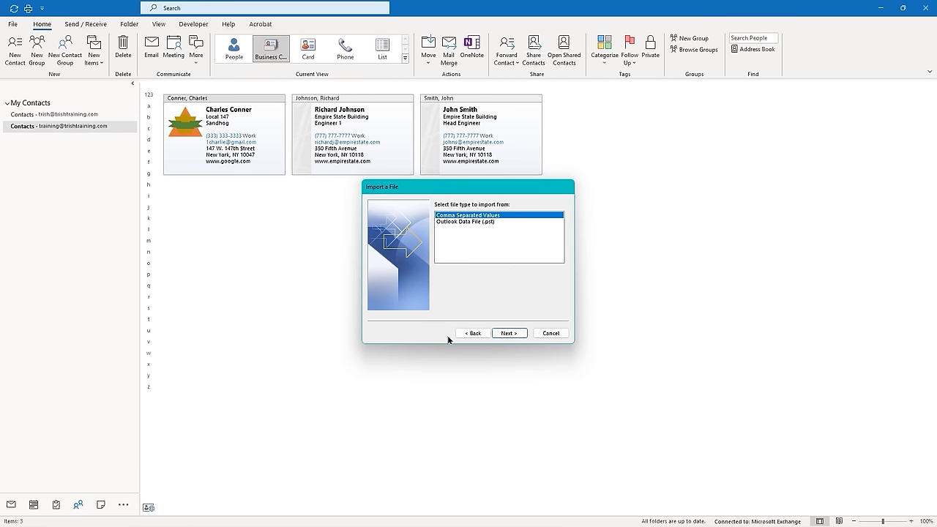
Choose Outlook Data File (.pst) and pick Disney.pst from Outlook Files as the file to import.
{"action": "left_click", "coordinate": [464, 222]}
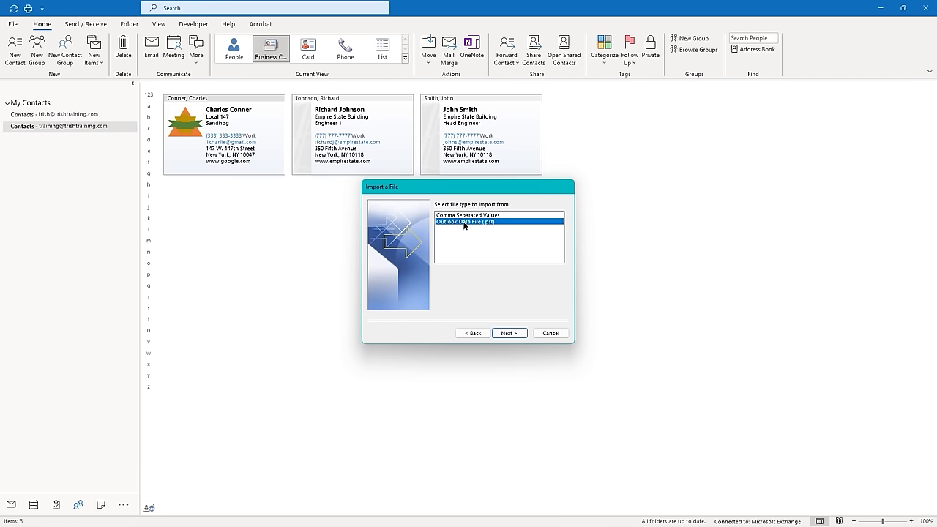
{"action": "left_click", "coordinate": [509, 332]}
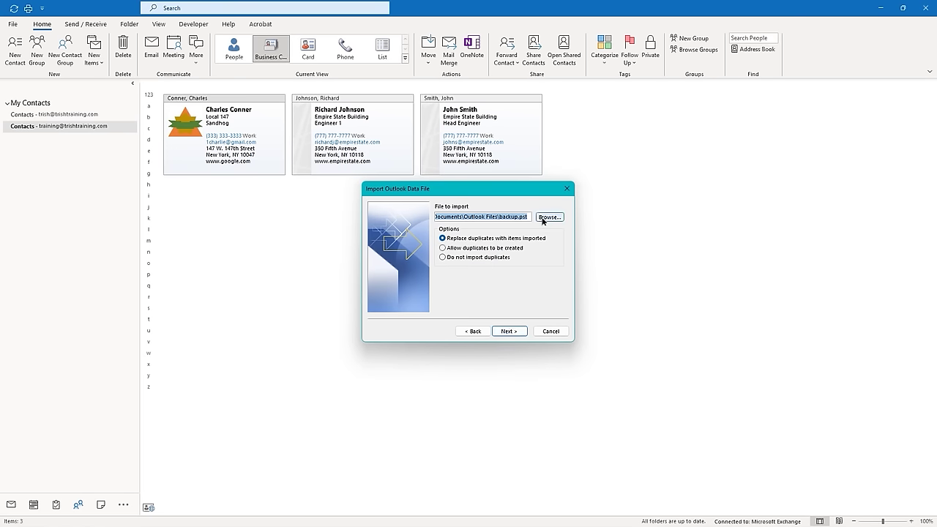
{"action": "left_click", "coordinate": [543, 218]}
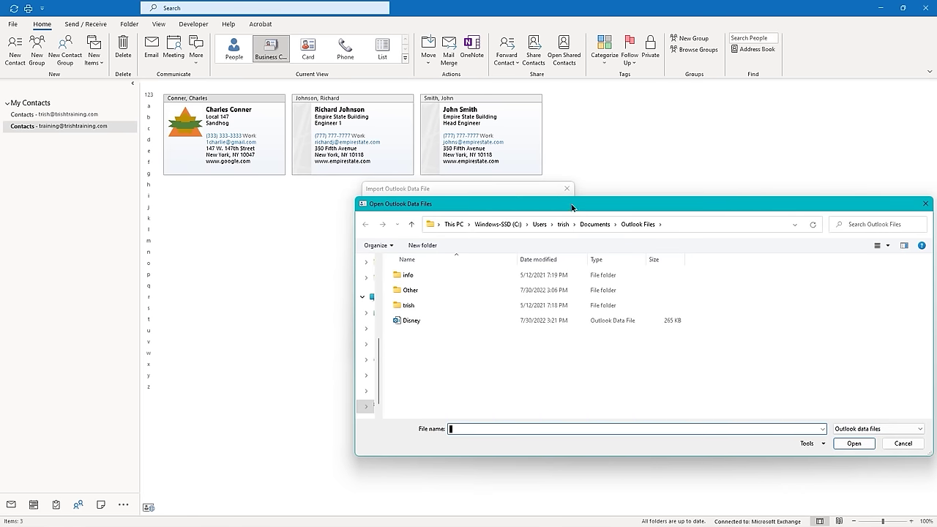
{"action": "left_click_drag", "start_coordinate": [570, 207], "coordinate": [528, 168]}
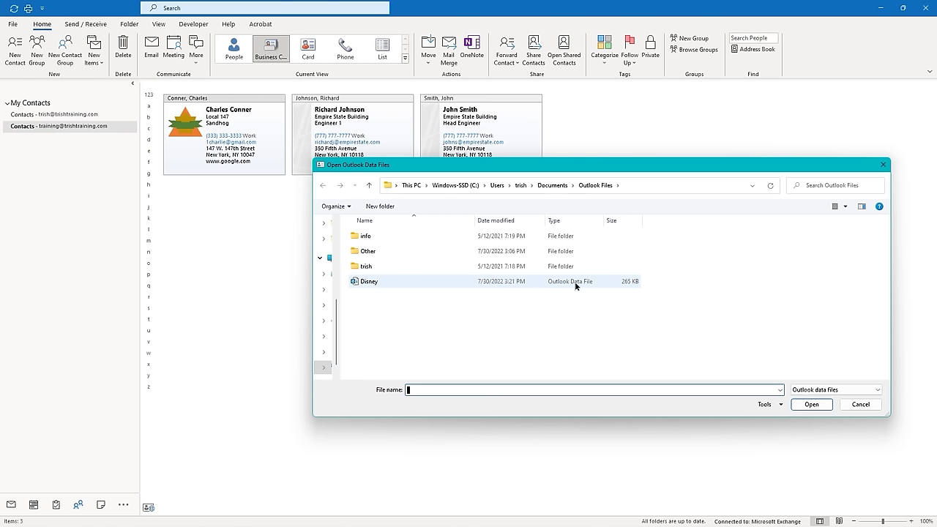
{"action": "double_click", "coordinate": [367, 282]}
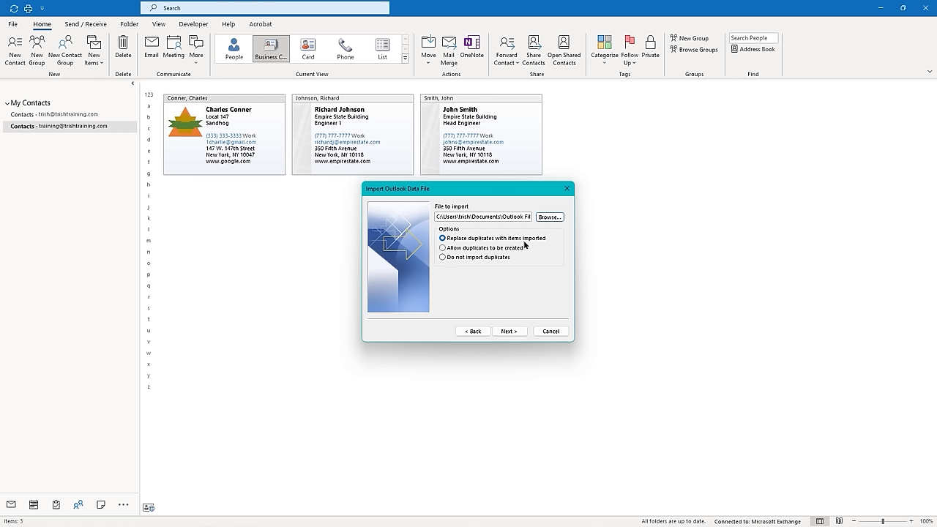
{"action": "left_click", "coordinate": [510, 332]}
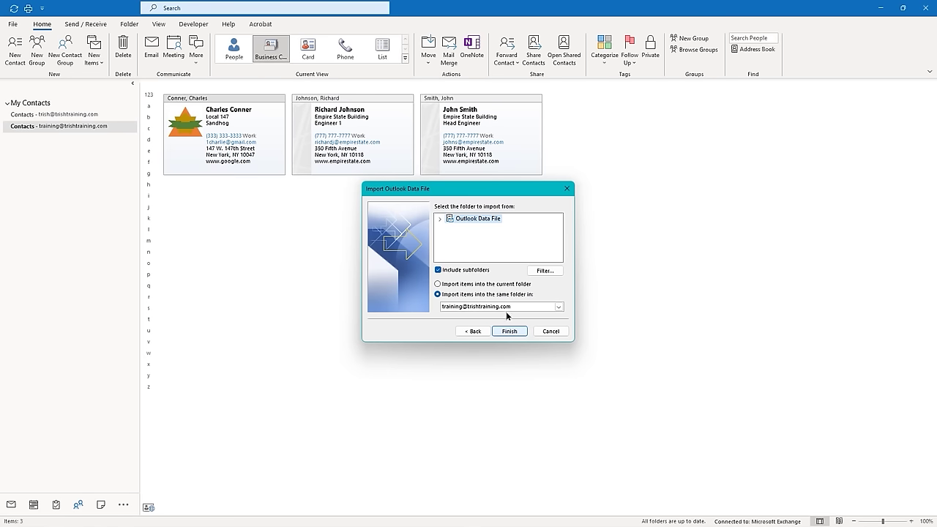
Finish importing the Disney.pst contacts, adding Donald Duck, Mickey Mouse, Minnie Mouse and Snow White.
{"action": "left_click", "coordinate": [440, 219]}
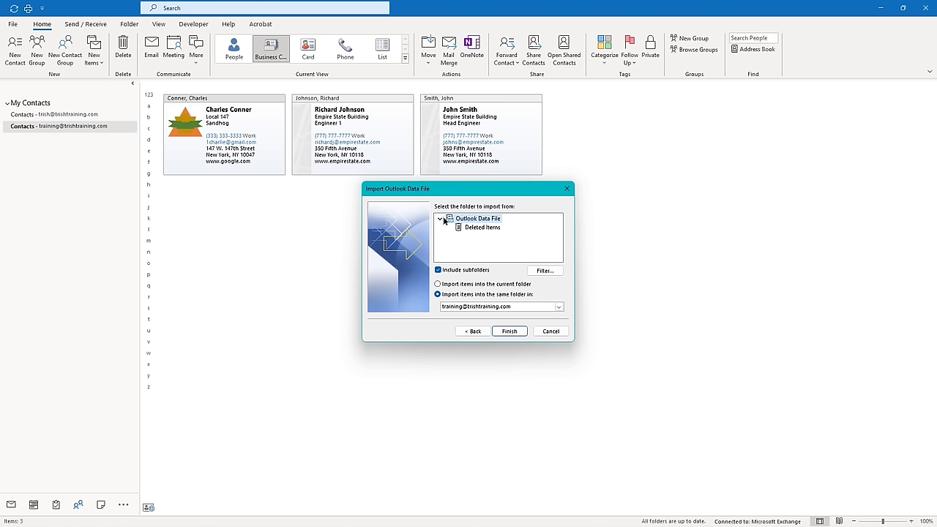
{"action": "left_click", "coordinate": [440, 219]}
{"action": "left_click", "coordinate": [508, 332]}
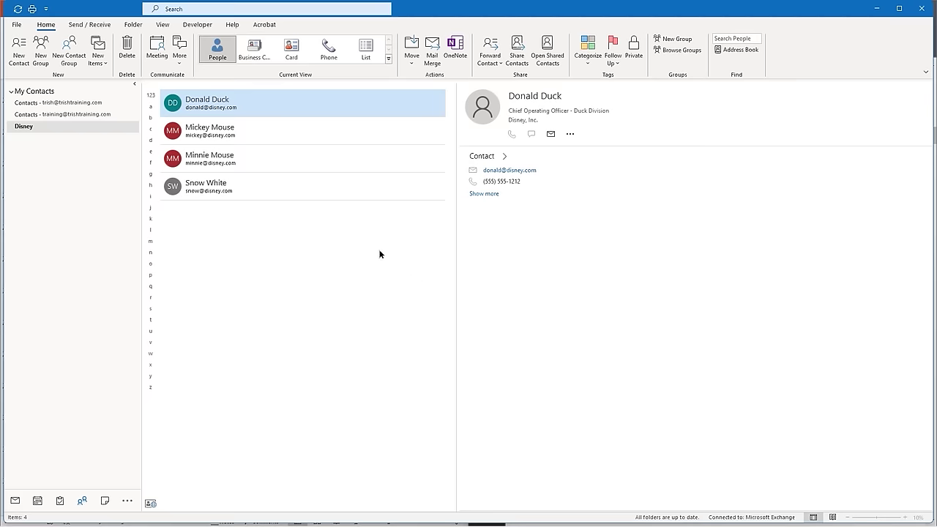
{"action": "left_click", "coordinate": [23, 129]}
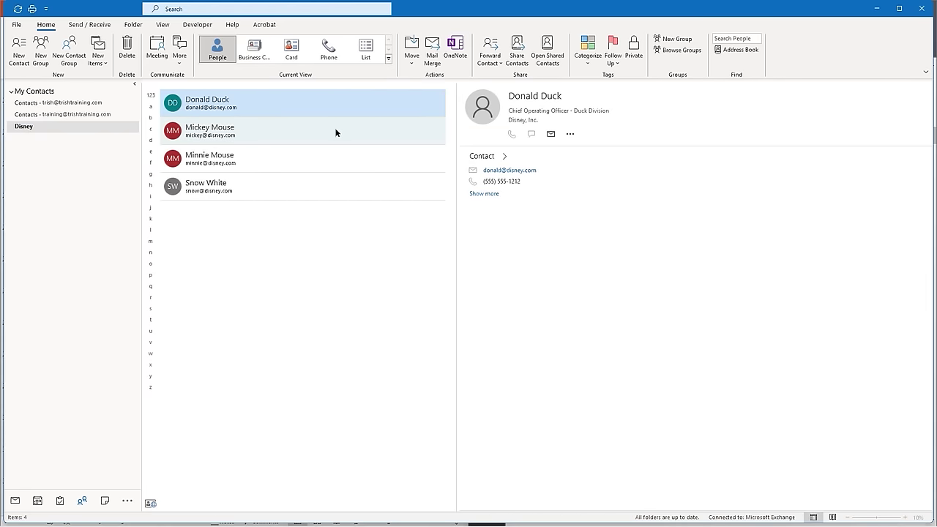
{"action": "left_click", "coordinate": [225, 128]}
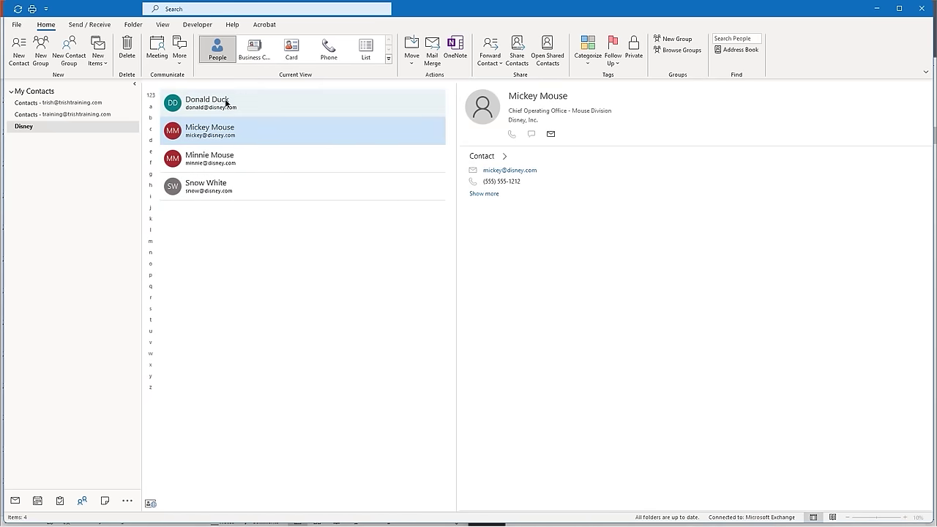
{"action": "left_click", "coordinate": [226, 103]}
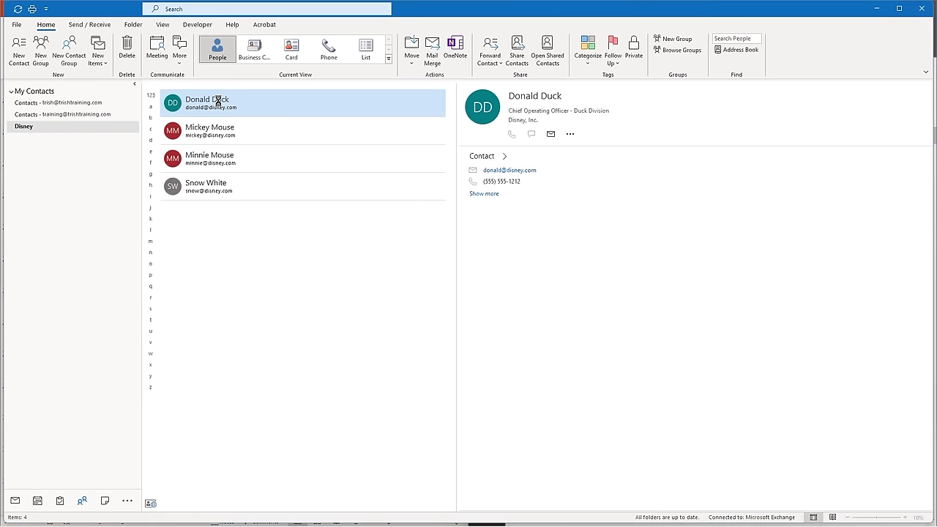
Open Donald Duck's contact and map his business address in Bing Maps.
{"action": "double_click", "coordinate": [219, 102]}
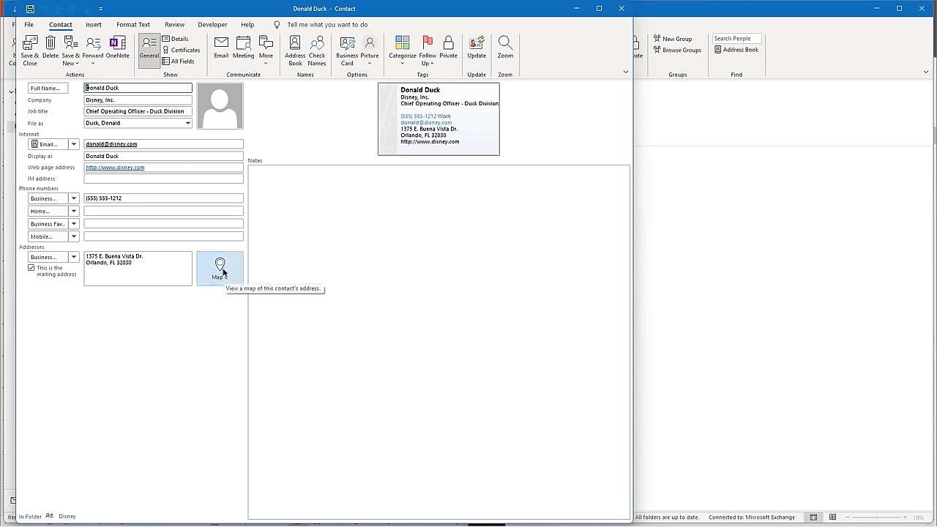
{"action": "left_click", "coordinate": [221, 268]}
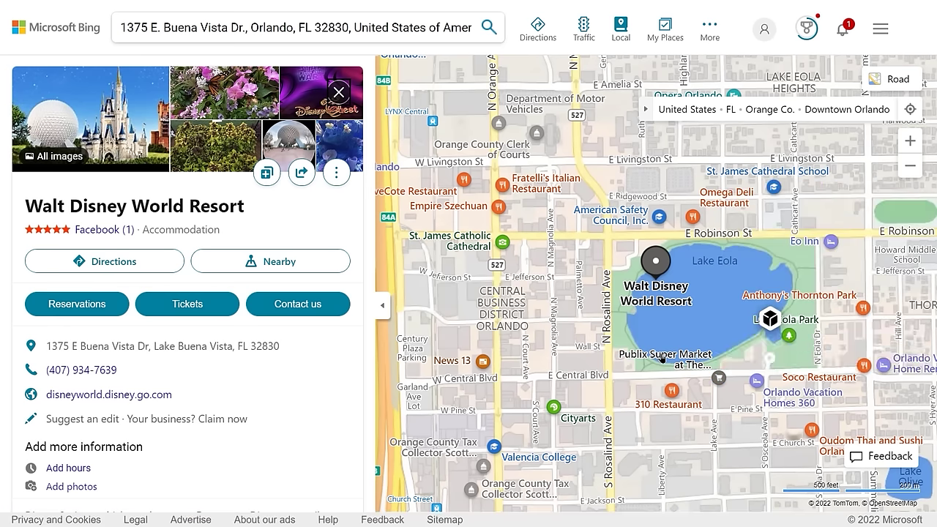
Leave the Bing map and return to File Explorer's Outlook Files folder showing Disney.pst.
{"action": "mouse_move", "coordinate": [662, 357]}
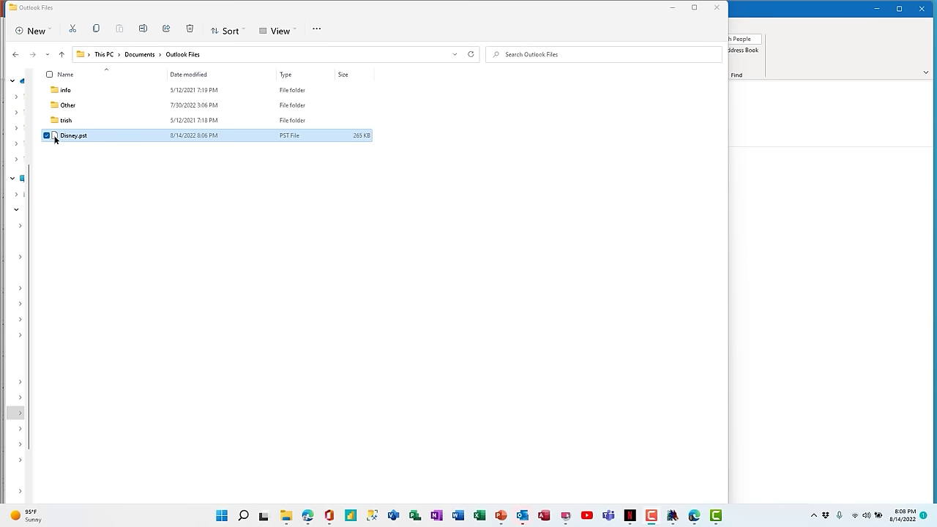
Review the Properties of Disney.pst in the Outlook Files folder.
{"action": "left_click", "coordinate": [55, 140]}
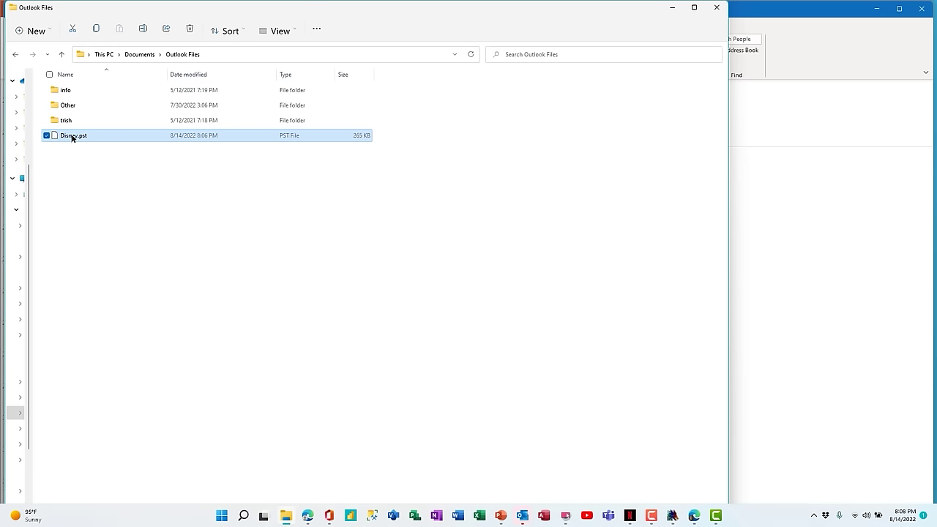
{"action": "right_click", "coordinate": [72, 138]}
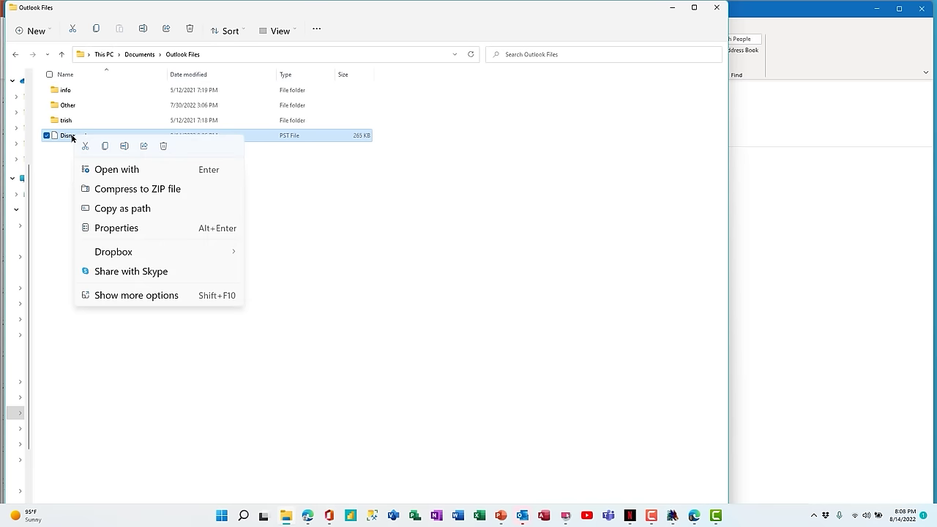
{"action": "left_click", "coordinate": [117, 227]}
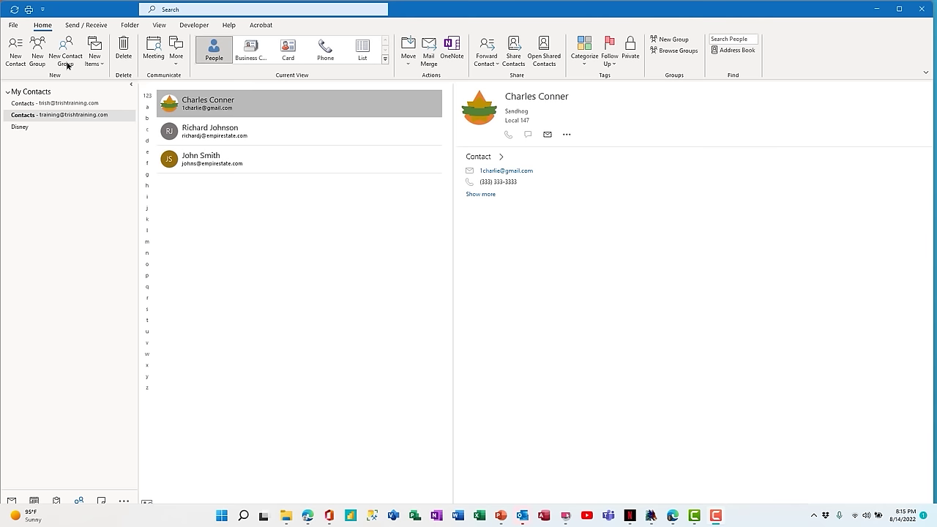
Begin a new contact group in the training Contacts folder.
{"action": "left_click", "coordinate": [66, 56]}
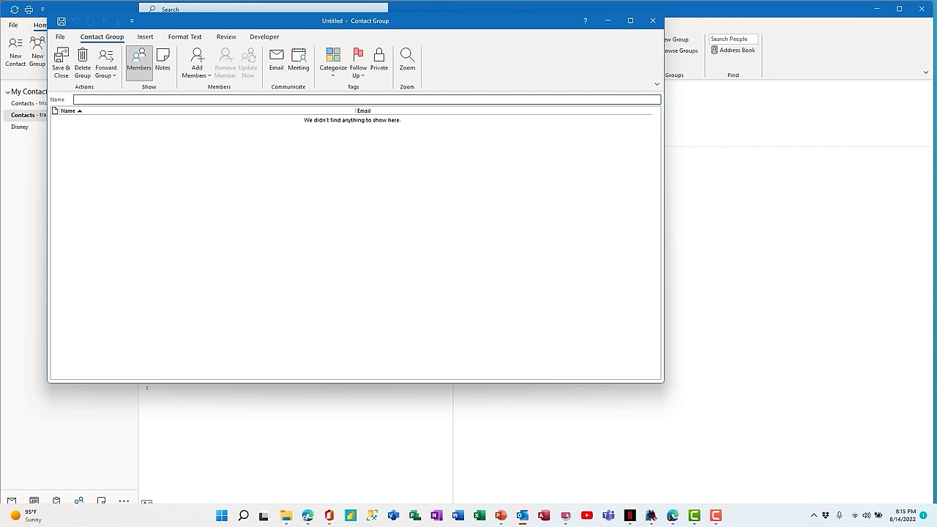
Name the group 'Construction', add three contacts from Outlook Contacts as members, and save it.
{"action": "type", "text": "Construction"}
{"action": "left_click", "coordinate": [203, 74]}
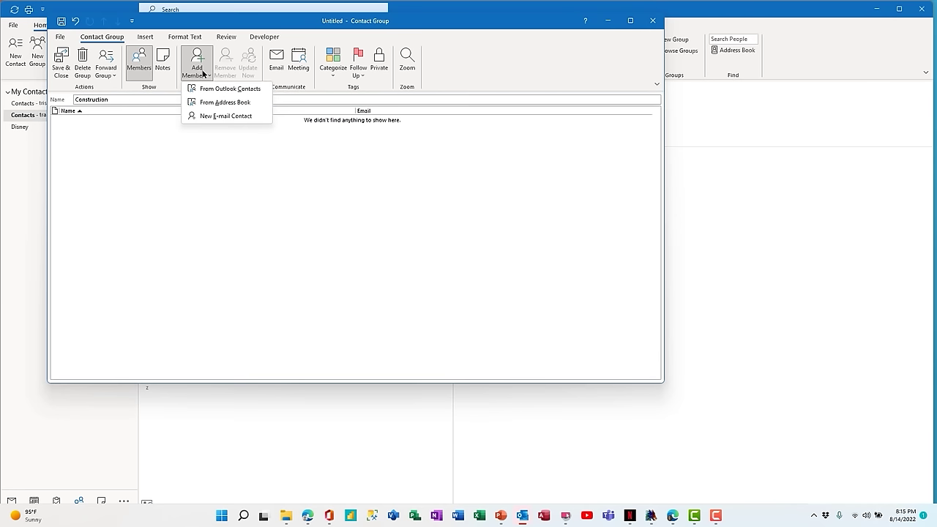
{"action": "left_click", "coordinate": [220, 88]}
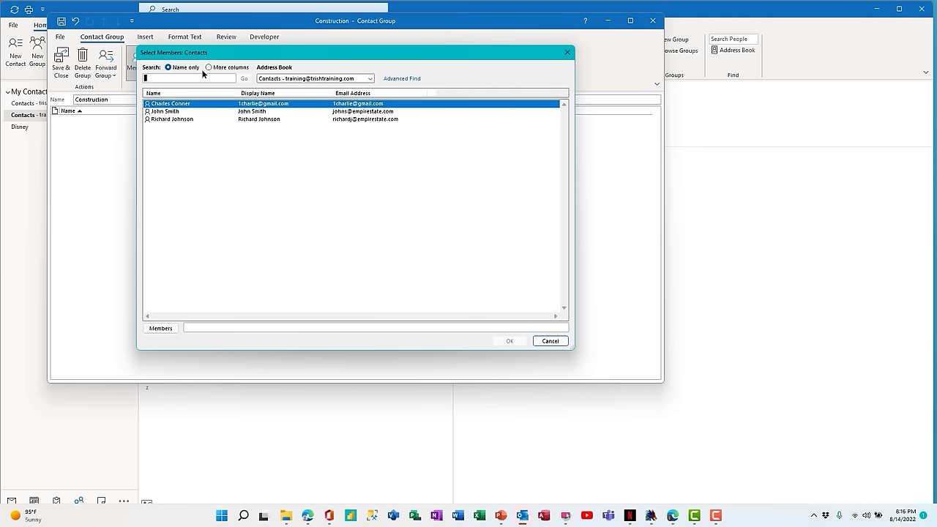
{"action": "double_click", "coordinate": [183, 107]}
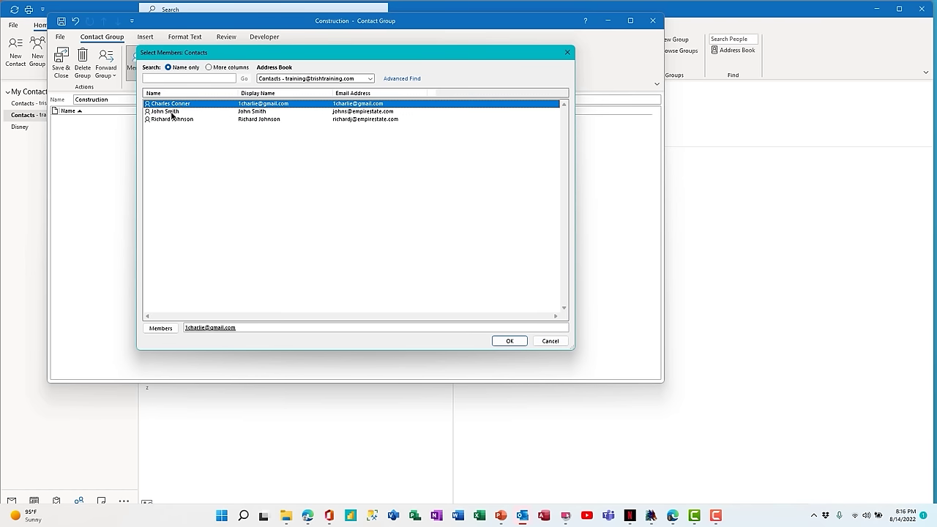
{"action": "left_click", "coordinate": [172, 112]}
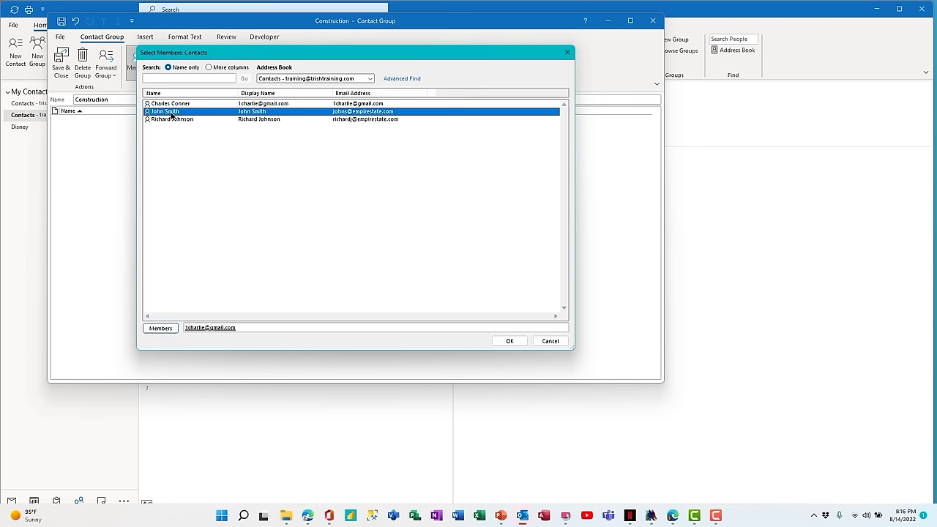
{"action": "double_click", "coordinate": [172, 113]}
{"action": "double_click", "coordinate": [172, 120]}
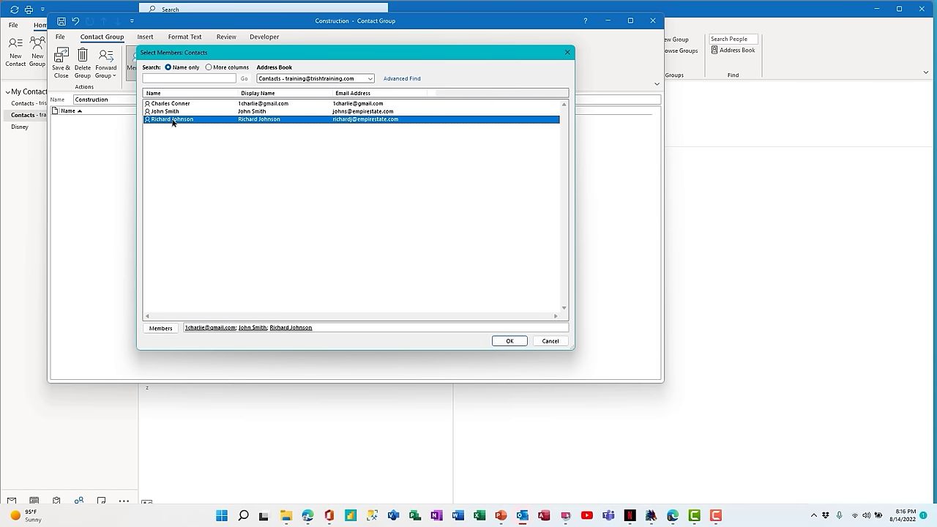
{"action": "left_click", "coordinate": [510, 342]}
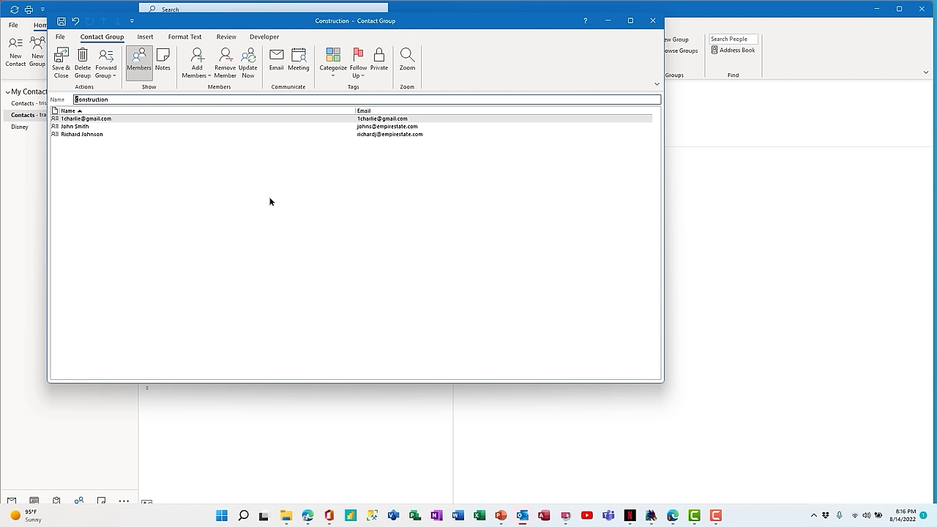
{"action": "left_click", "coordinate": [79, 128]}
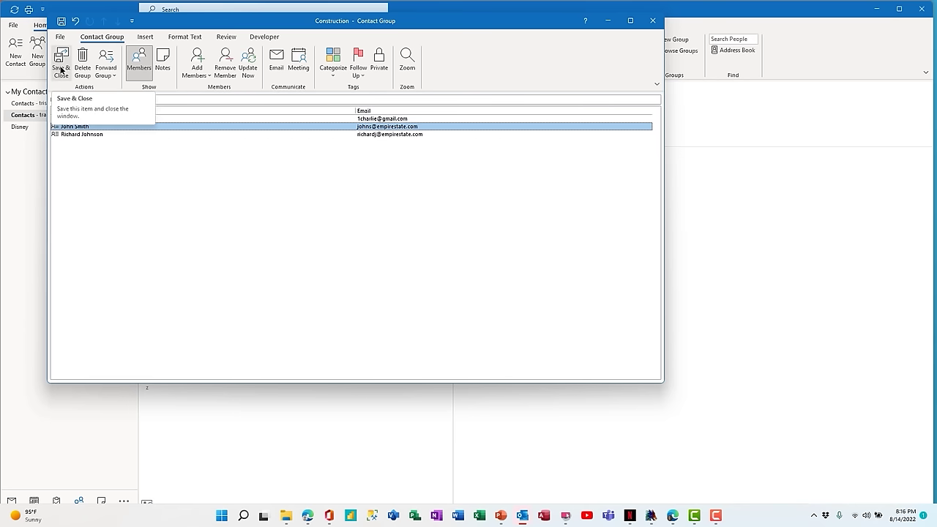
{"action": "left_click", "coordinate": [61, 70]}
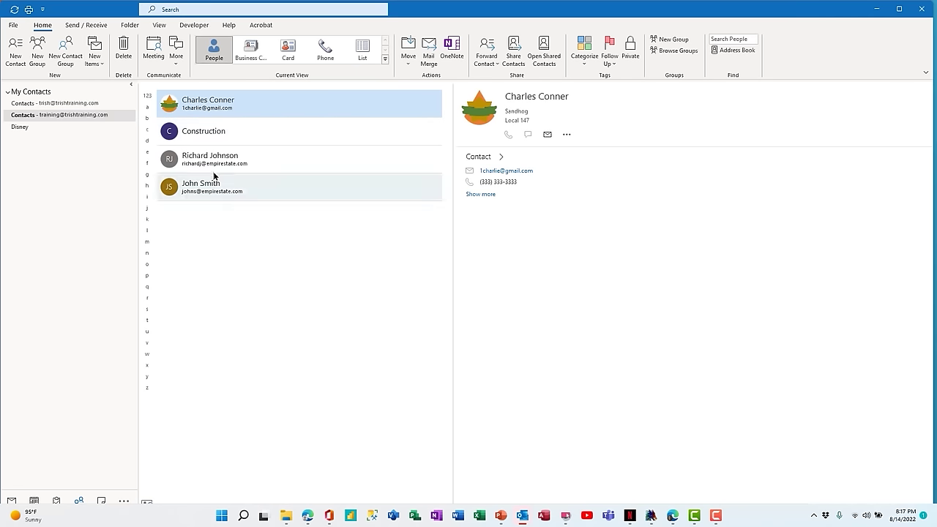
{"action": "left_click", "coordinate": [196, 135], "text": "ctrl"}
{"action": "left_click", "coordinate": [197, 135]}
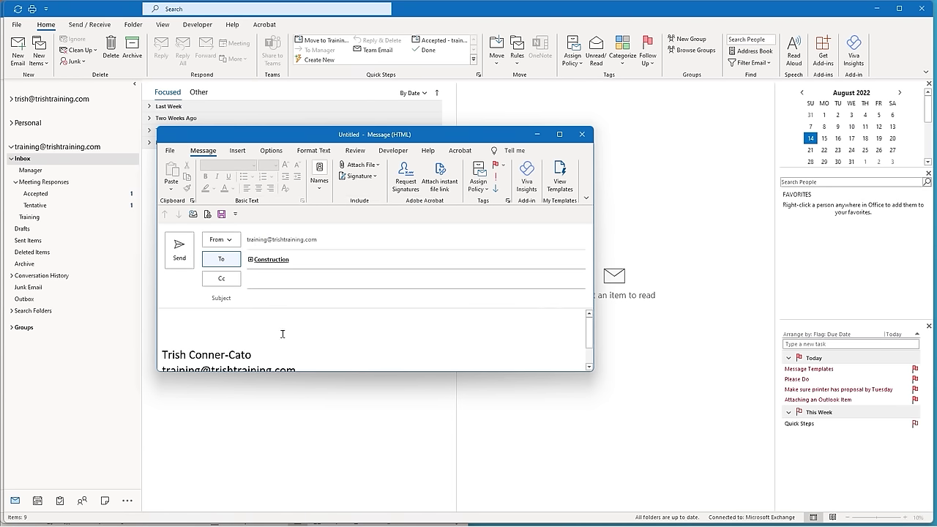
{"action": "left_click", "coordinate": [249, 265]}
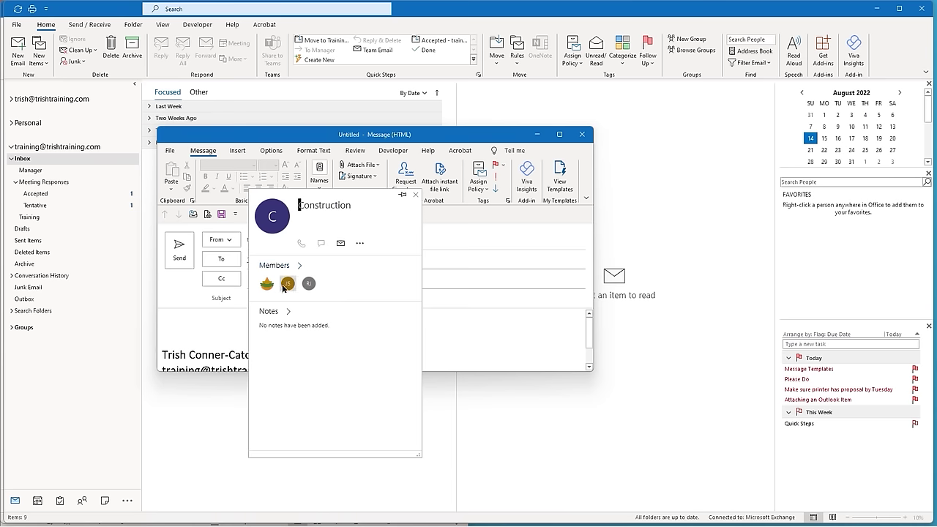
{"action": "left_click", "coordinate": [431, 304]}
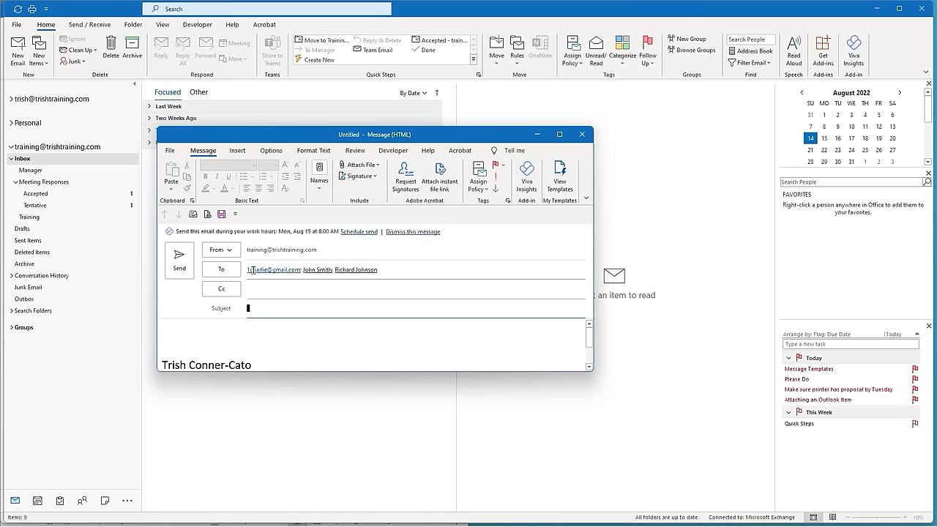
{"action": "left_click", "coordinate": [393, 268]}
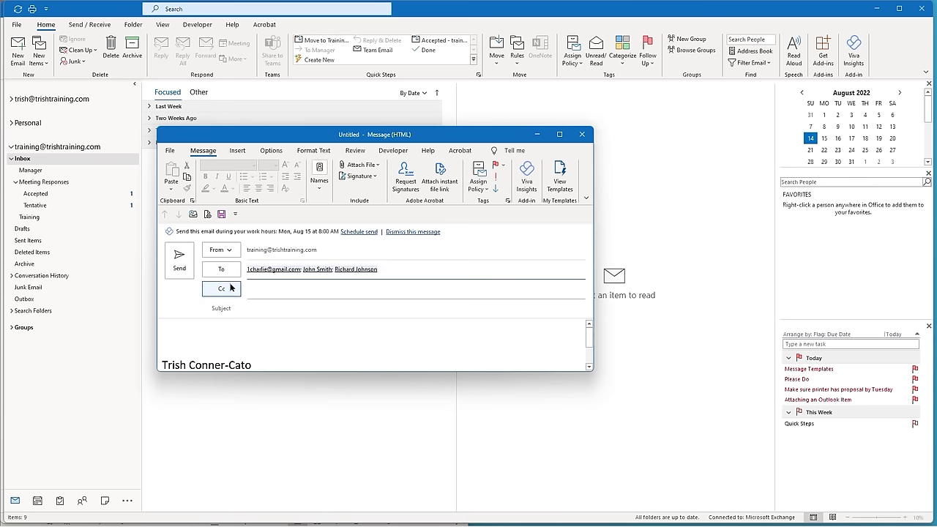
{"action": "key", "text": "ctrl+a"}
{"action": "key", "text": "BackSpace"}
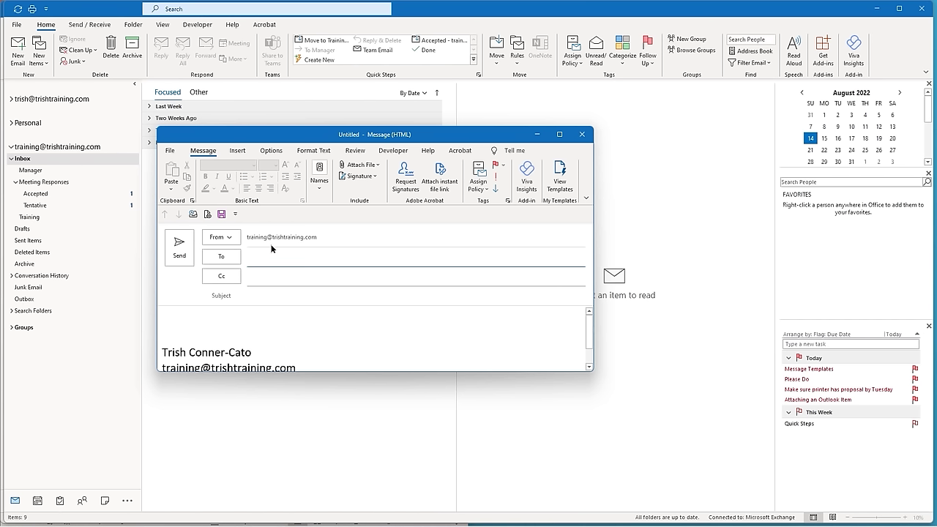
{"action": "type", "text": "Construction;"}
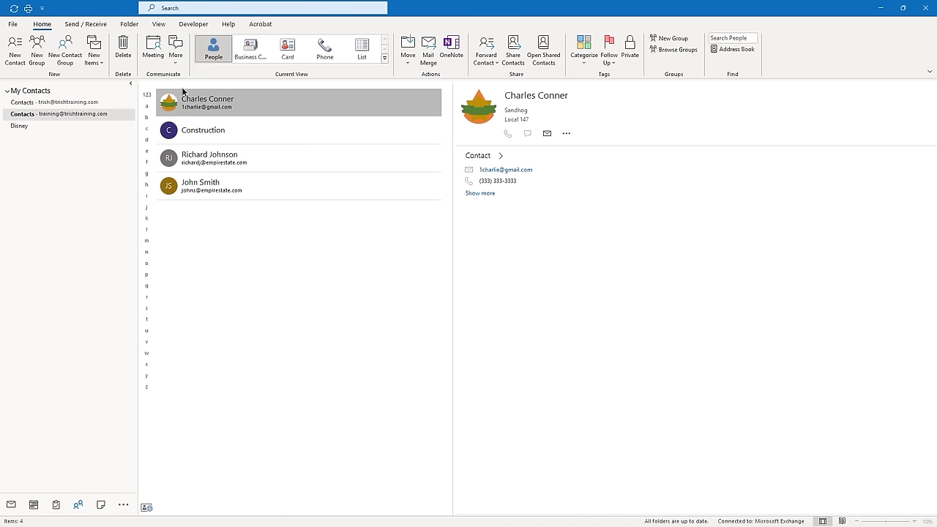
Launch the Import and Export Wizard from File › Open & Export › Import/Export.
{"action": "left_click", "coordinate": [11, 25]}
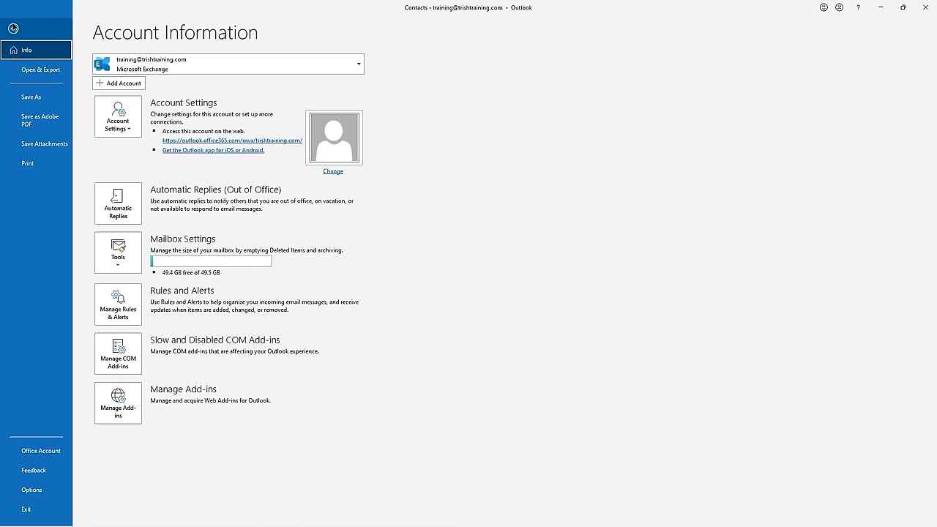
{"action": "left_click", "coordinate": [34, 73]}
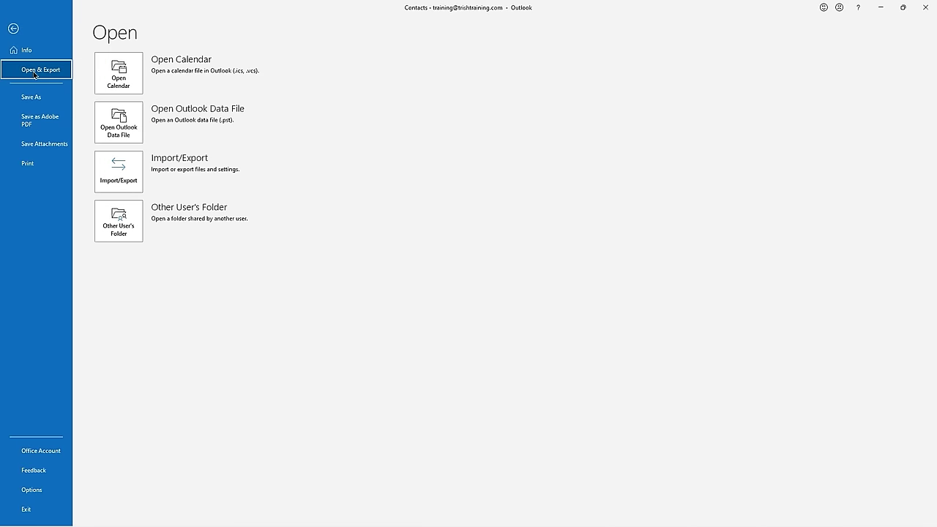
{"action": "left_click", "coordinate": [120, 176]}
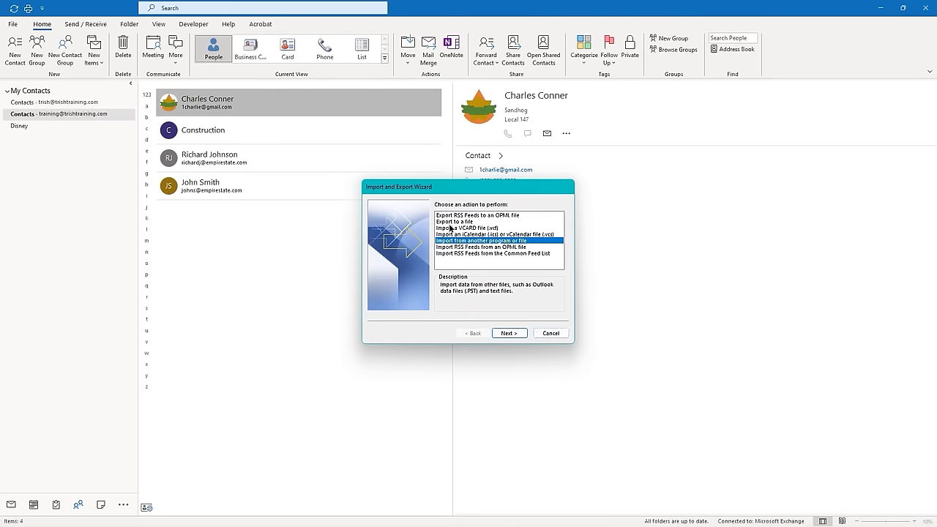
Export the Contacts folder alone, excluding subfolders, to an Outlook Data File (.pst).
{"action": "left_click", "coordinate": [457, 222]}
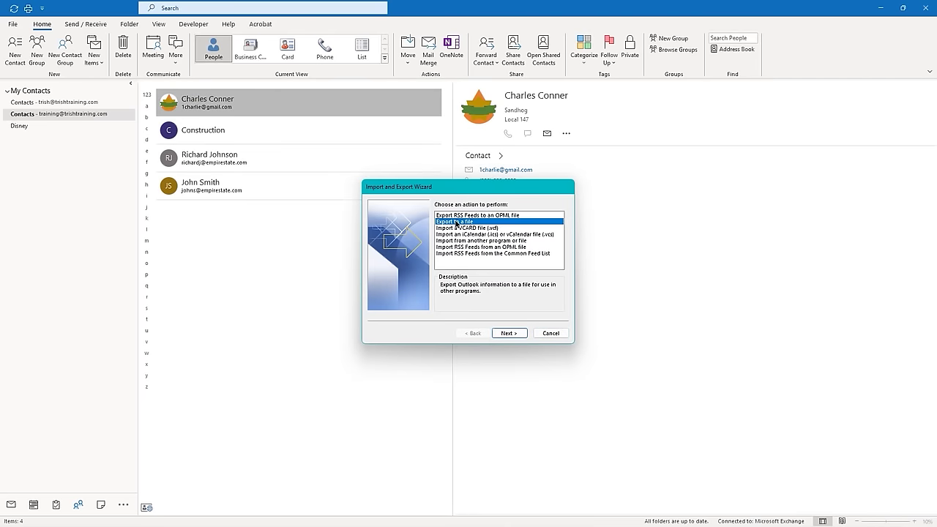
{"action": "left_click", "coordinate": [512, 333]}
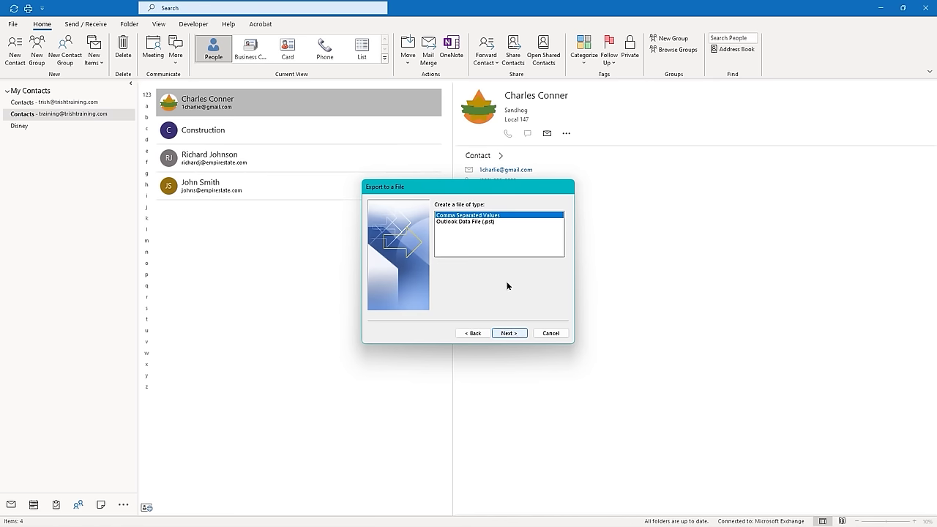
{"action": "left_click", "coordinate": [457, 222]}
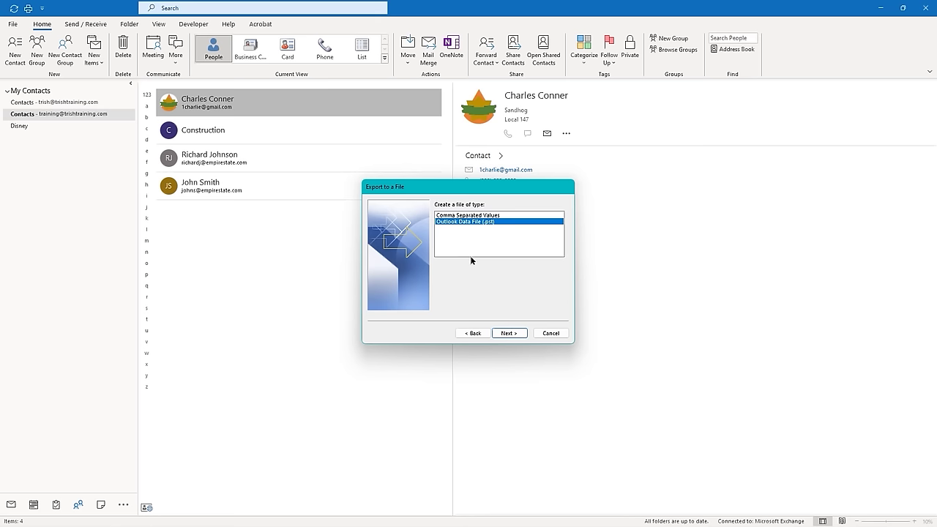
{"action": "left_click", "coordinate": [518, 334]}
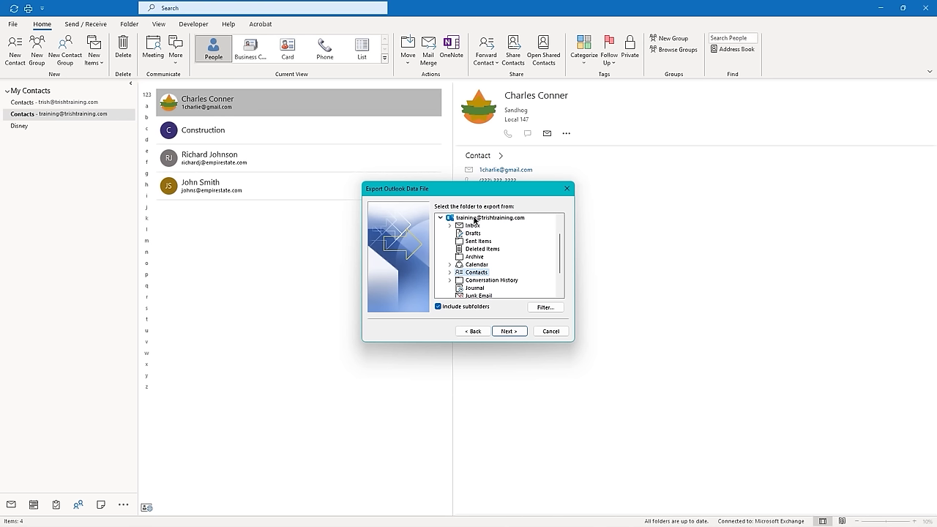
{"action": "left_click", "coordinate": [450, 272]}
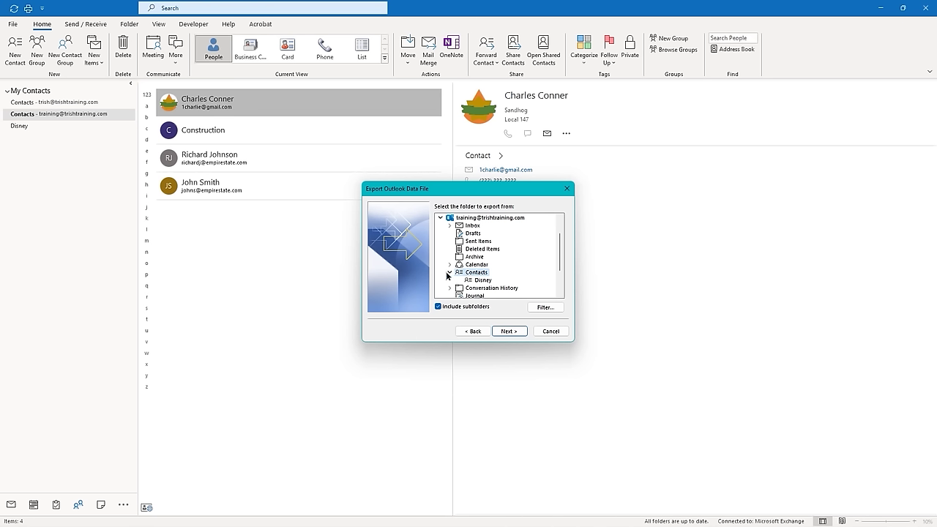
{"action": "left_click", "coordinate": [449, 273]}
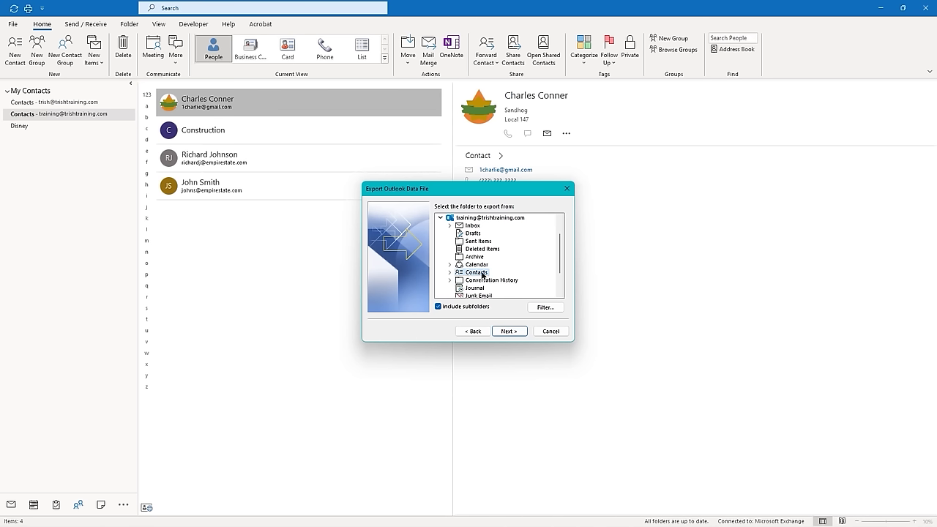
{"action": "left_click", "coordinate": [438, 308]}
{"action": "left_click", "coordinate": [511, 332]}
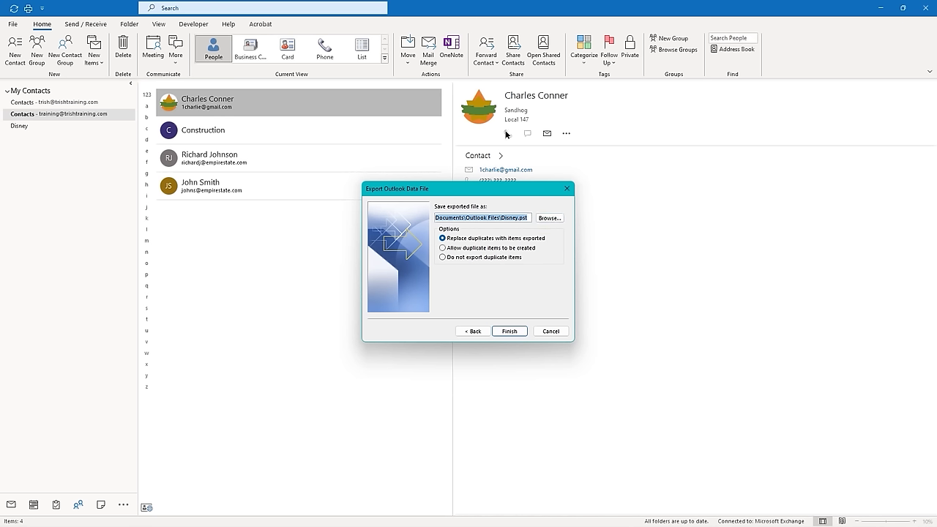
Change the export file name from Disney to Construction and finish the export.
{"action": "left_click", "coordinate": [506, 217]}
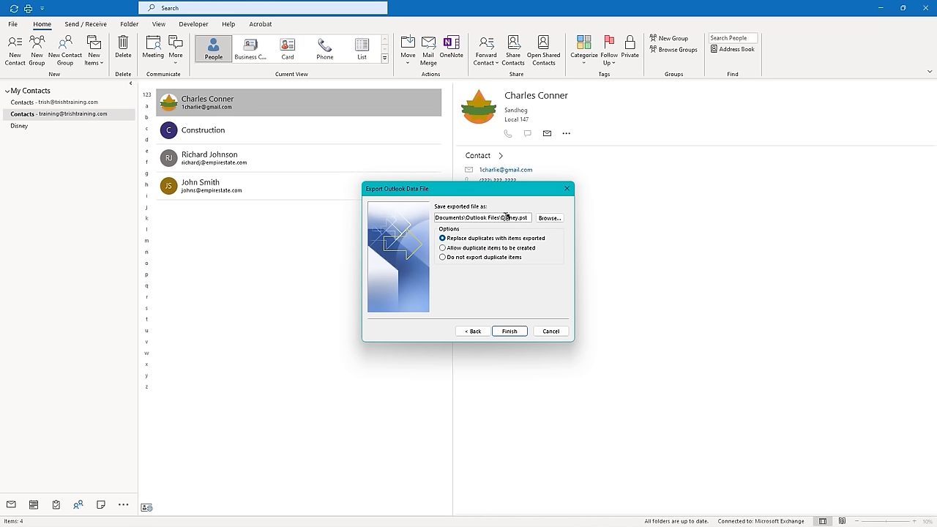
{"action": "double_click", "coordinate": [506, 217]}
{"action": "type", "text": "Construction"}
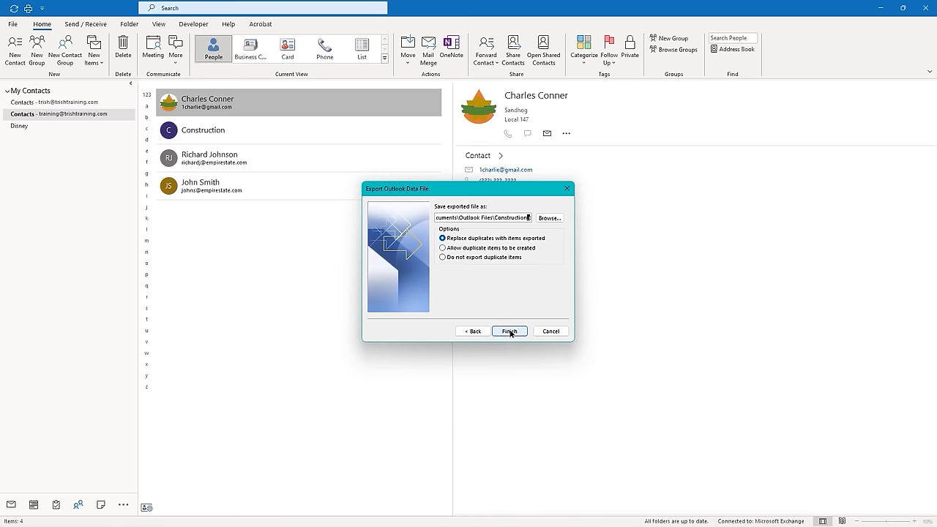
{"action": "left_click", "coordinate": [510, 332]}
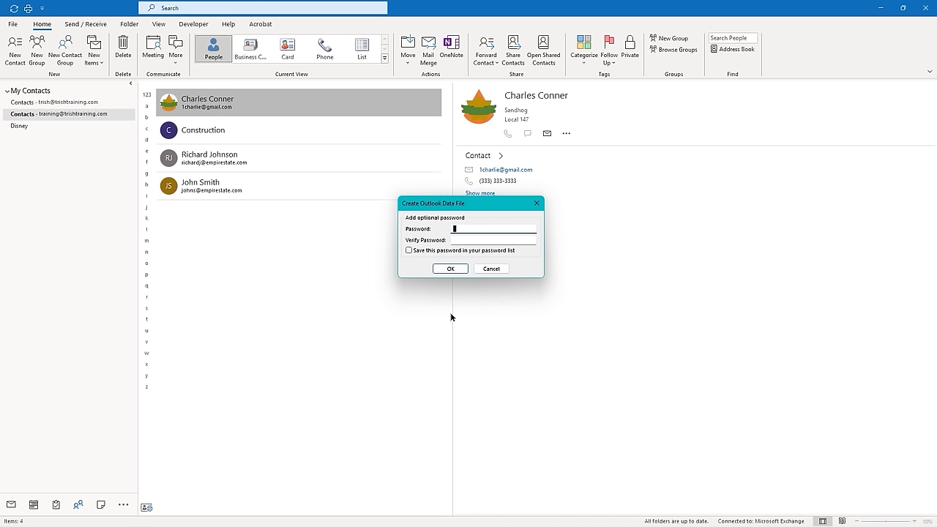
Create the Construction data file without a password, then select the Construction contact group.
{"action": "left_click", "coordinate": [451, 269]}
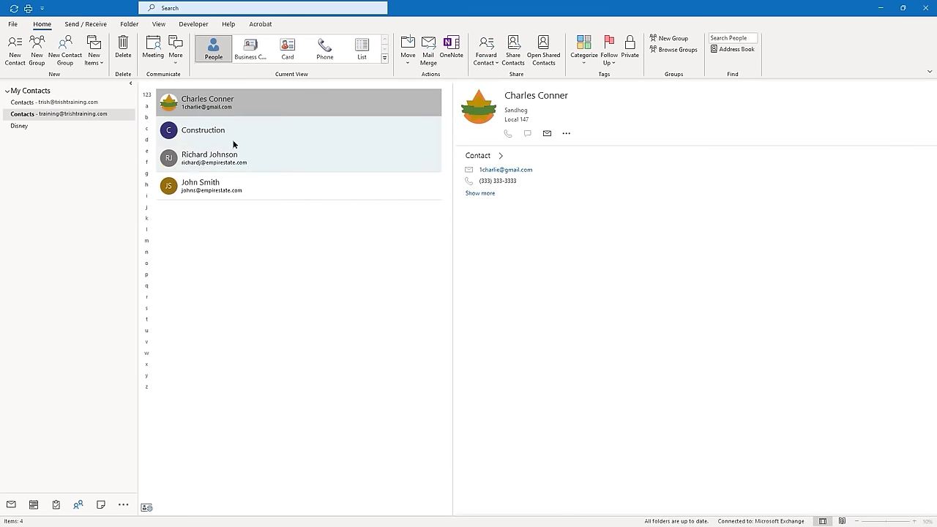
{"action": "left_click", "coordinate": [206, 136]}
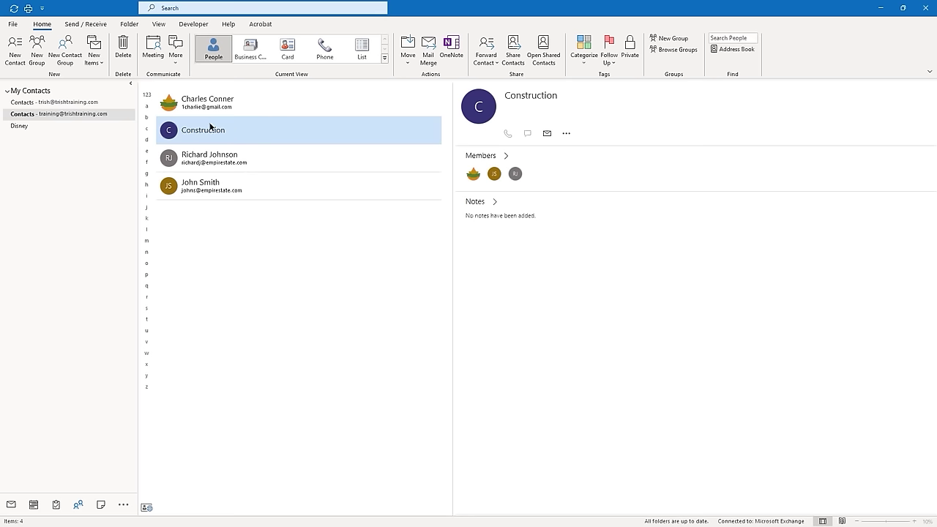
{"action": "left_click", "coordinate": [13, 25]}
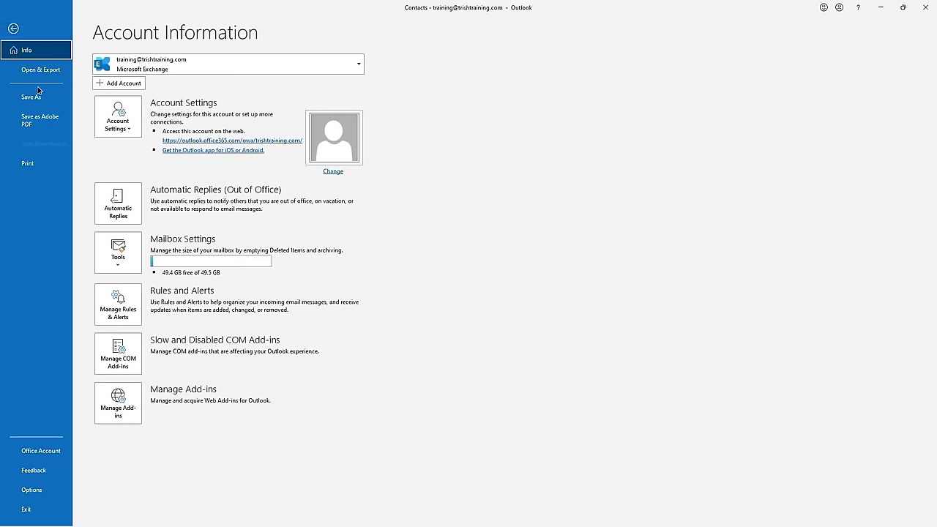
Save the Construction group to the Desktop as Construction in Text Only format.
{"action": "left_click", "coordinate": [42, 99]}
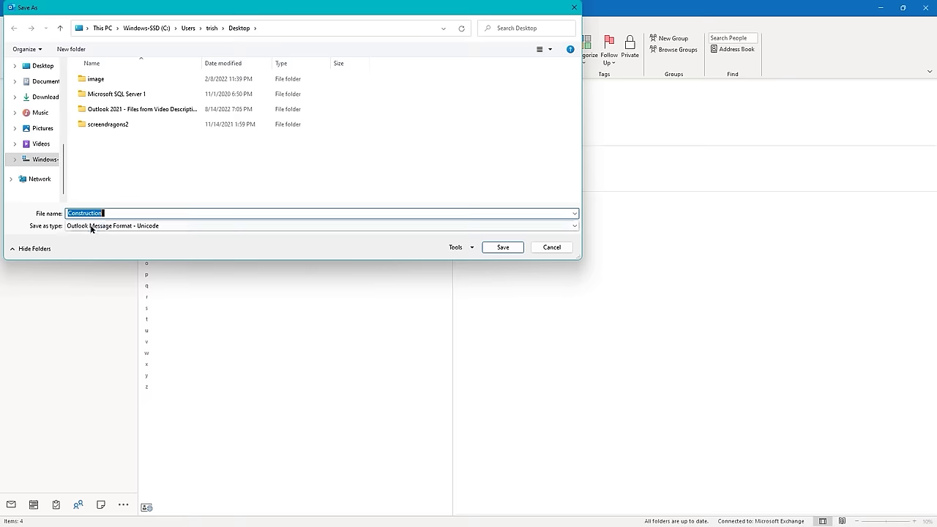
{"action": "left_click", "coordinate": [89, 229]}
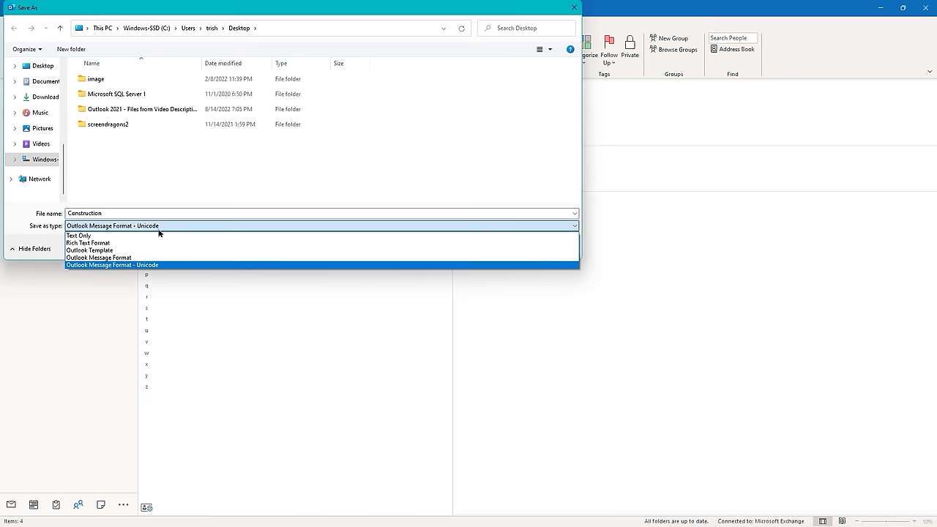
{"action": "left_click", "coordinate": [98, 237]}
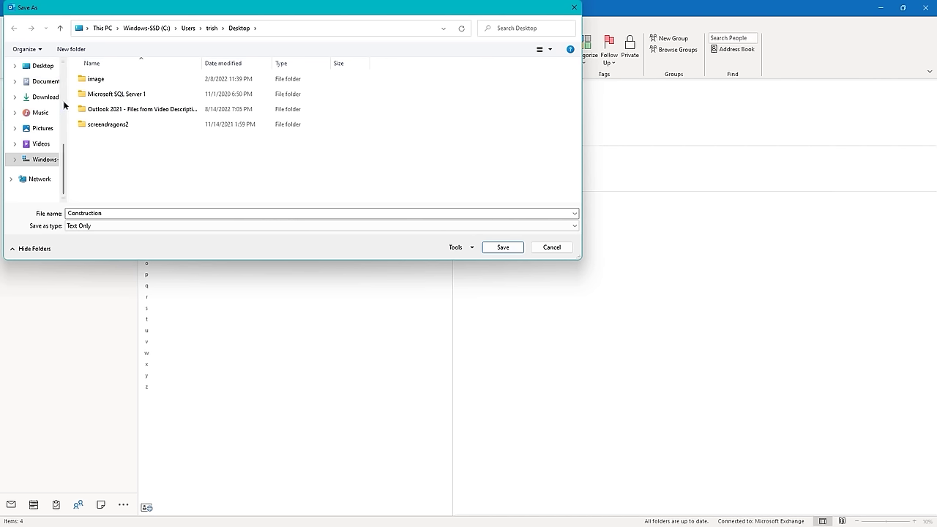
{"action": "left_click", "coordinate": [501, 247]}
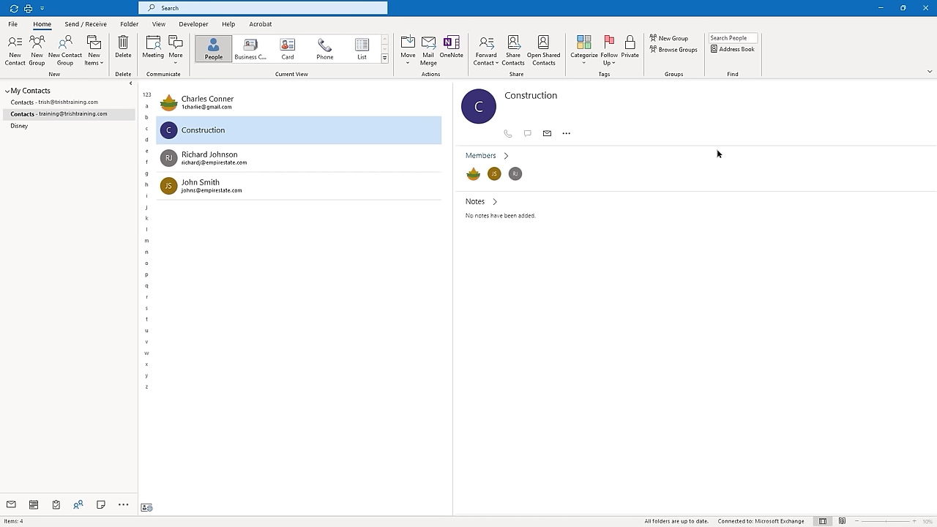
Show the desktop with Win+D and launch Excel from the taskbar.
{"action": "key", "text": "super+d"}
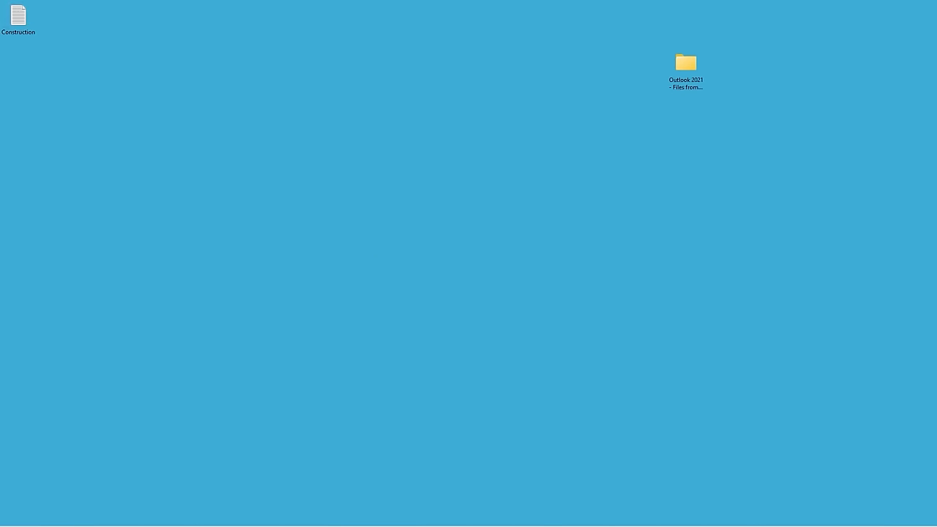
{"action": "mouse_move", "coordinate": [437, 520]}
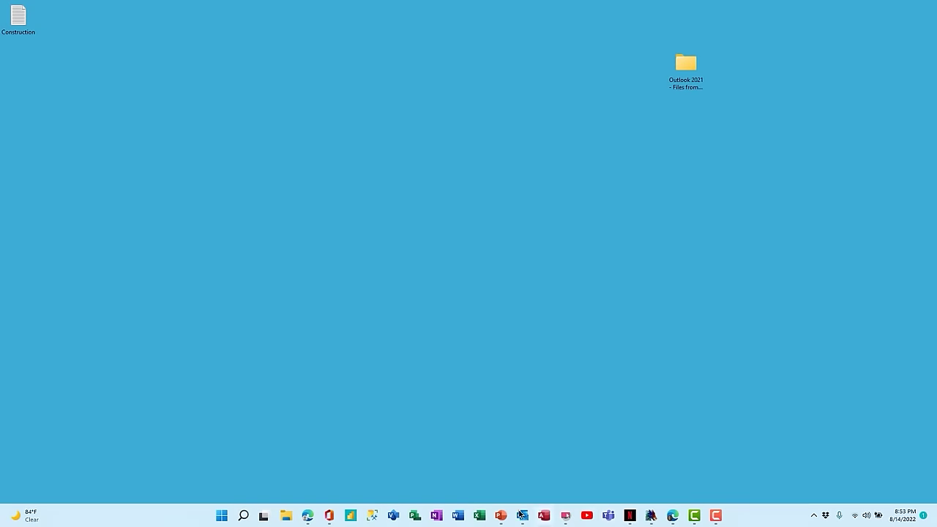
{"action": "left_click", "coordinate": [480, 517]}
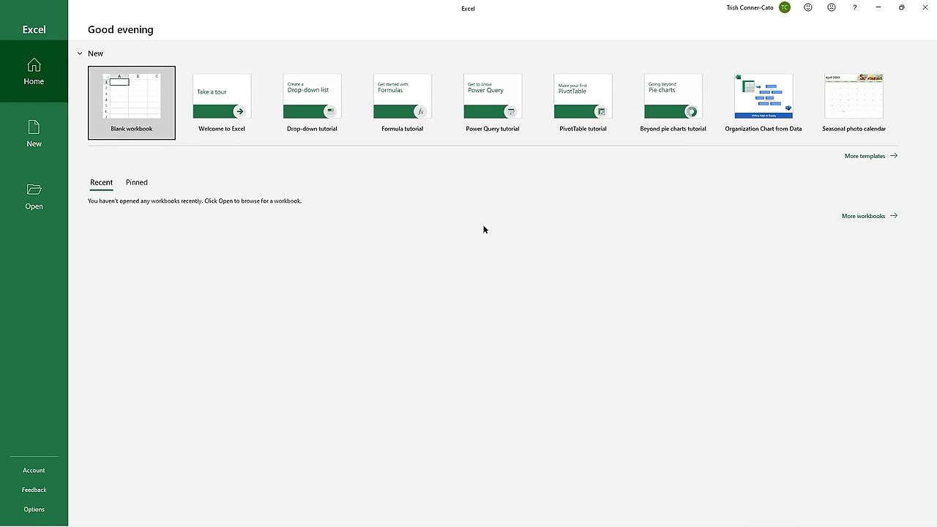
In a blank workbook, import and load Construction.txt from the Desktop via Data > From Text/CSV.
{"action": "left_click", "coordinate": [131, 99]}
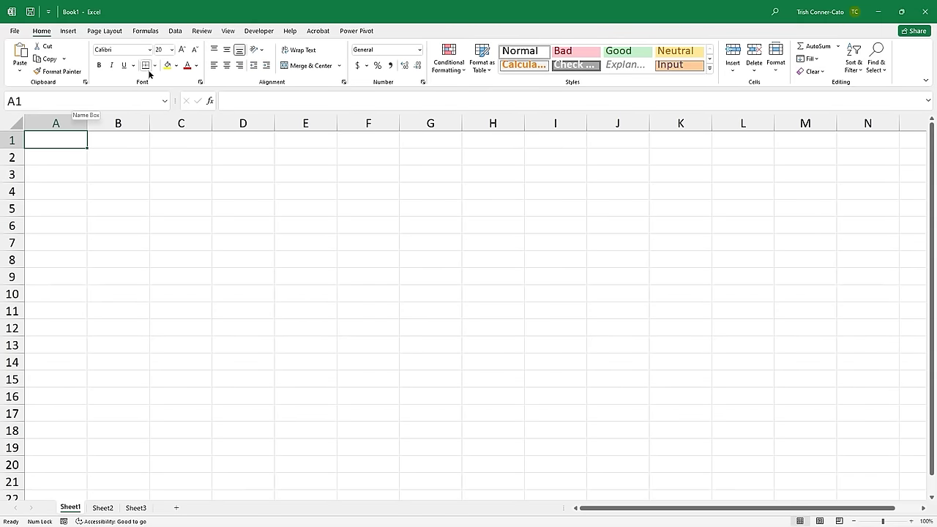
{"action": "left_click", "coordinate": [178, 32]}
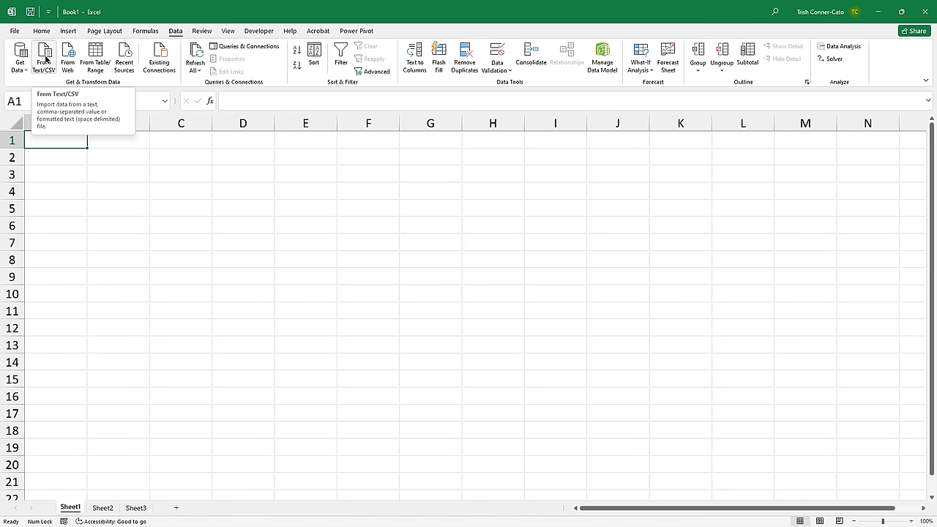
{"action": "left_click", "coordinate": [45, 59]}
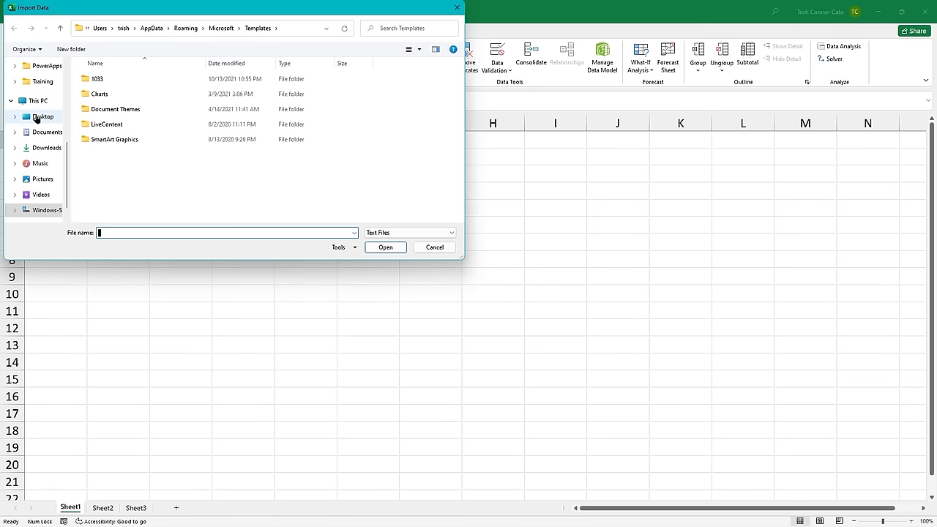
{"action": "left_click", "coordinate": [37, 119]}
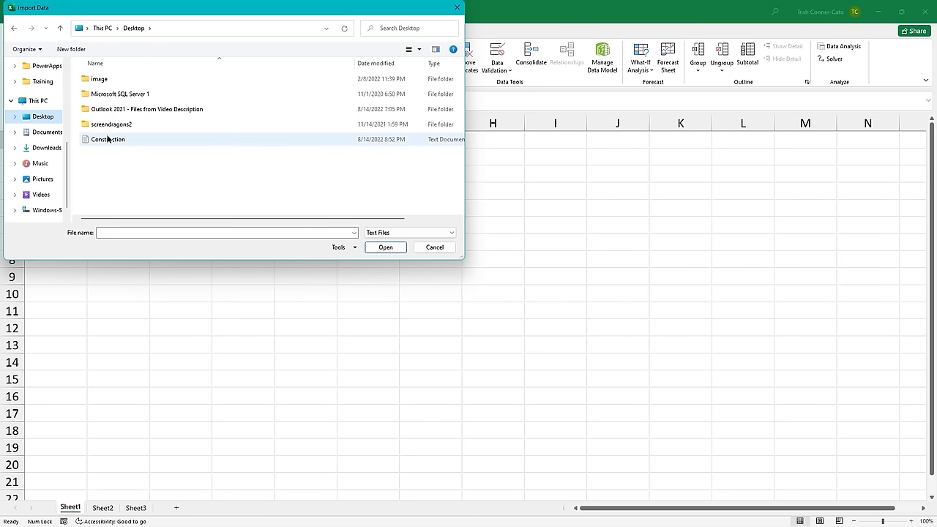
{"action": "double_click", "coordinate": [108, 140]}
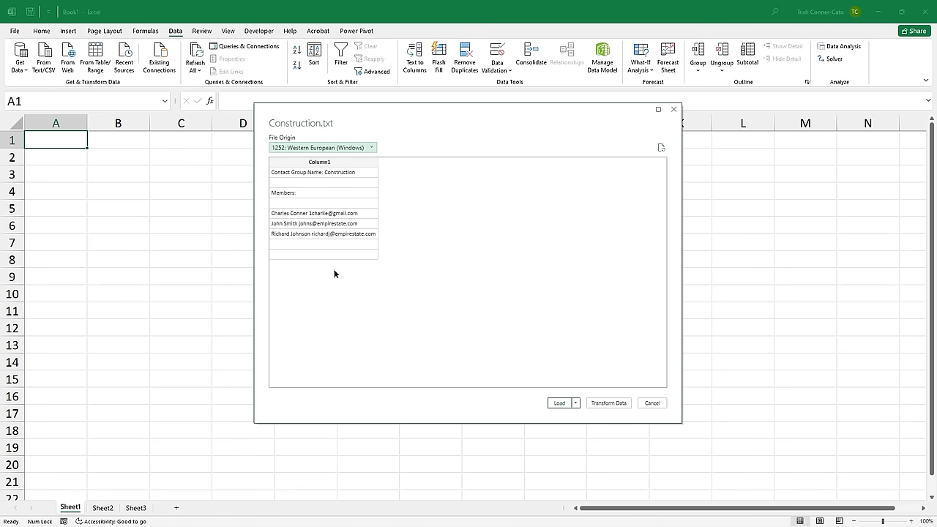
{"action": "left_click", "coordinate": [559, 404]}
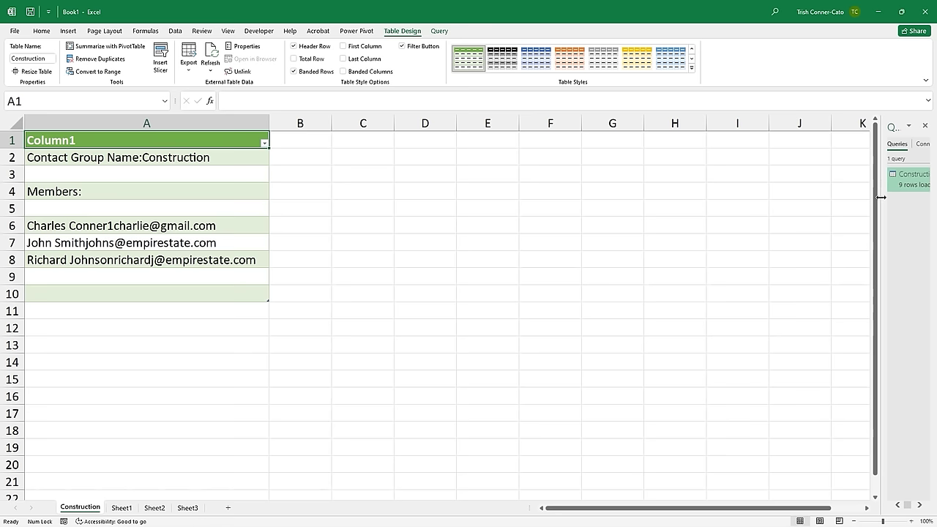
Close the Queries & Connections pane, check cell A6, and close Excel.
{"action": "left_click", "coordinate": [927, 126]}
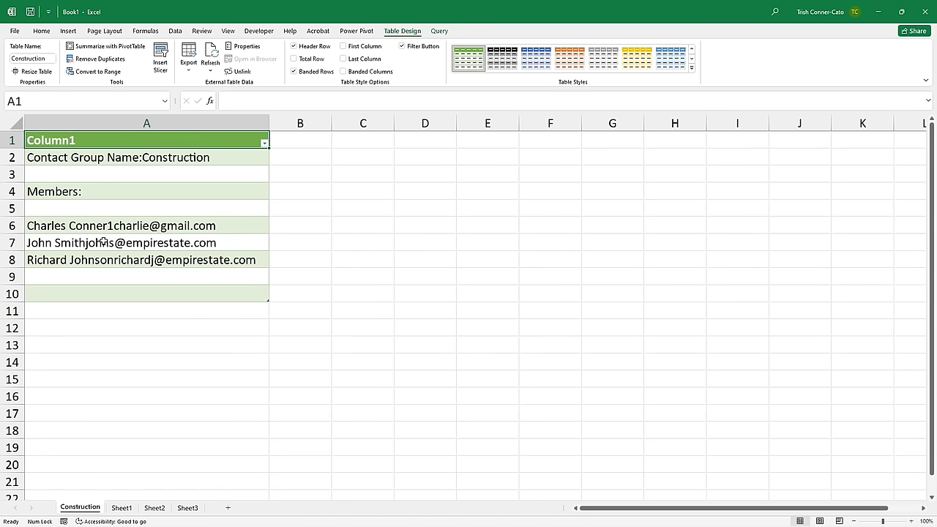
{"action": "left_click", "coordinate": [100, 227]}
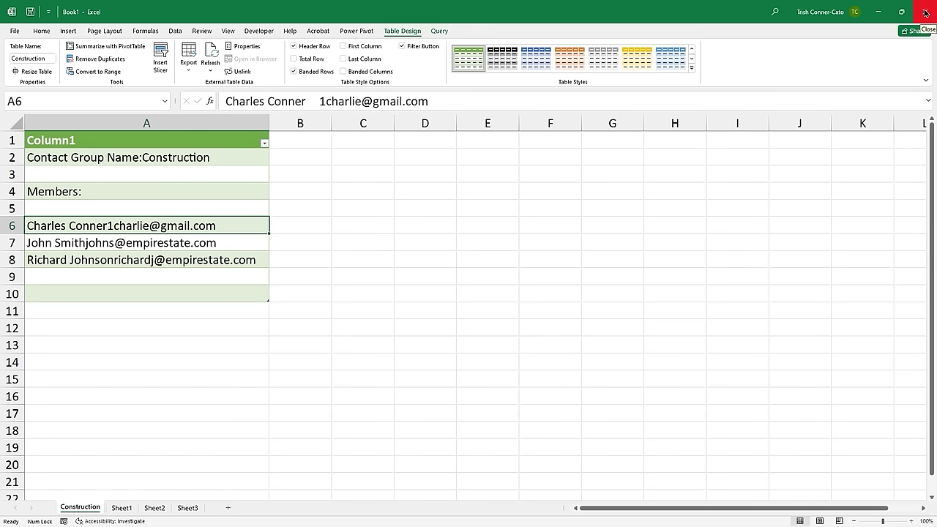
{"action": "left_click", "coordinate": [925, 13]}
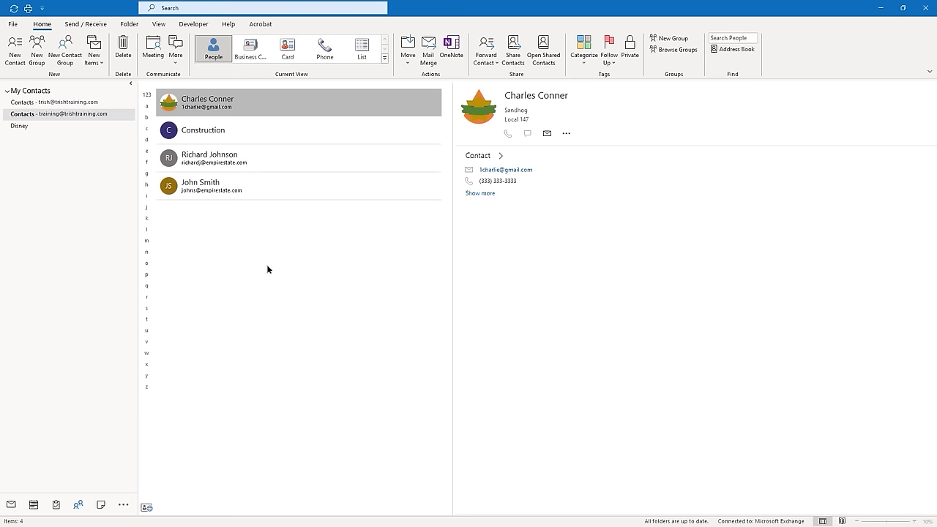
Open the first contact's full form and its Edit Business Card dialog.
{"action": "double_click", "coordinate": [218, 100]}
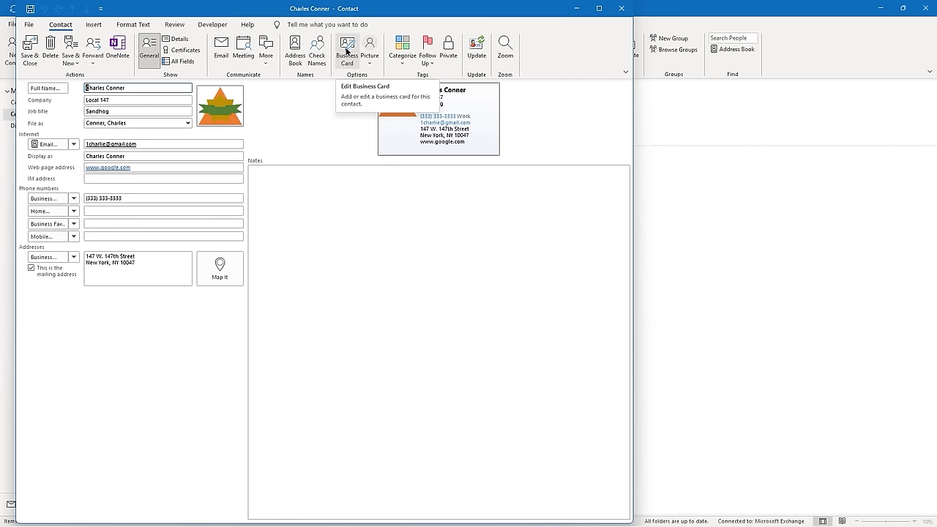
{"action": "left_click", "coordinate": [347, 51]}
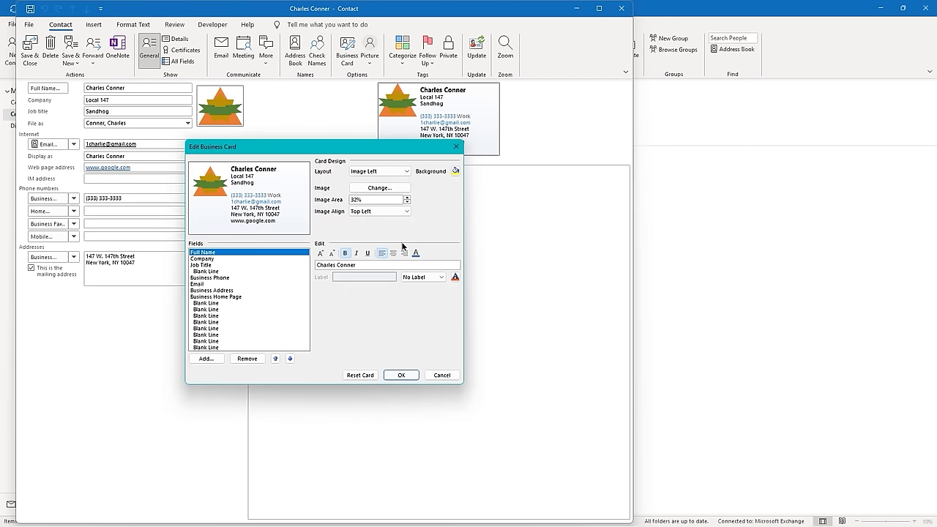
Move the Edit Business Card dialog slightly upward.
{"action": "left_click_drag", "start_coordinate": [391, 151], "coordinate": [398, 141]}
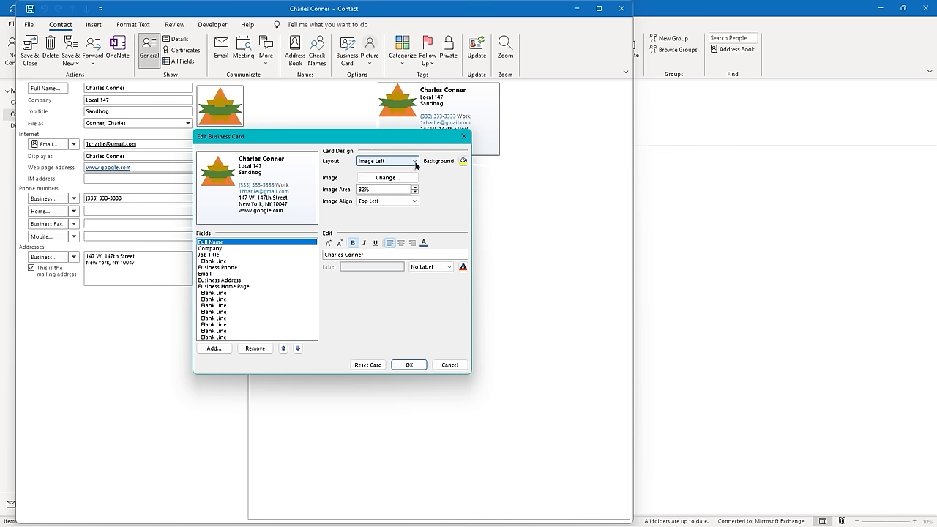
Set the card layout to Image Right, keeping image alignment at Top Left.
{"action": "left_click", "coordinate": [415, 161]}
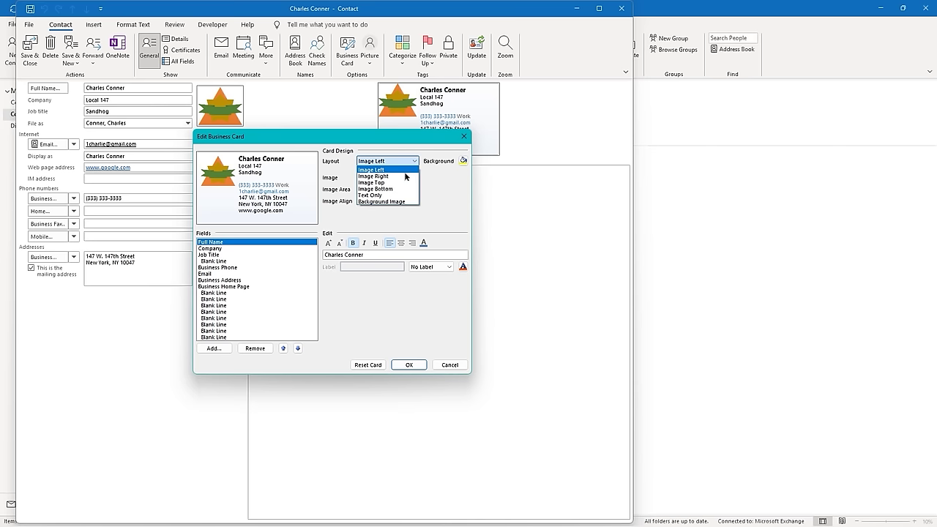
{"action": "left_click", "coordinate": [405, 178]}
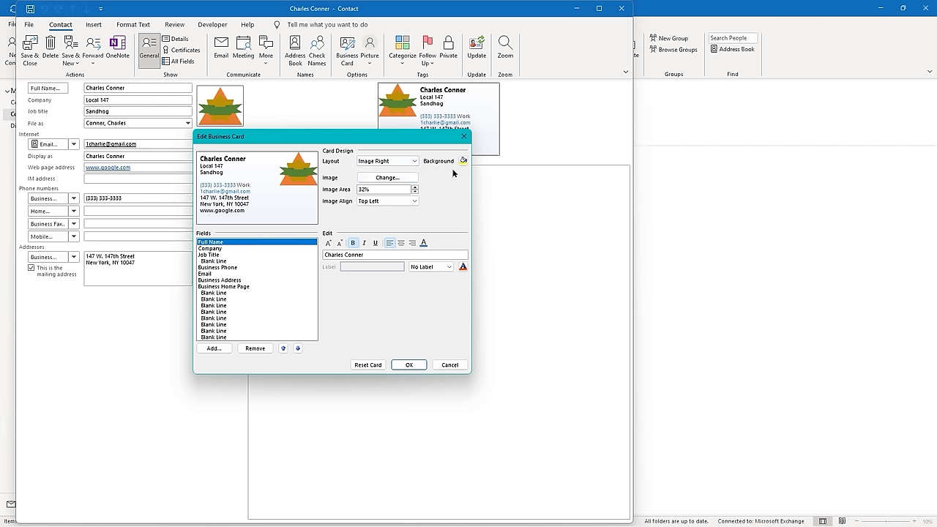
{"action": "key", "text": "Tab"}
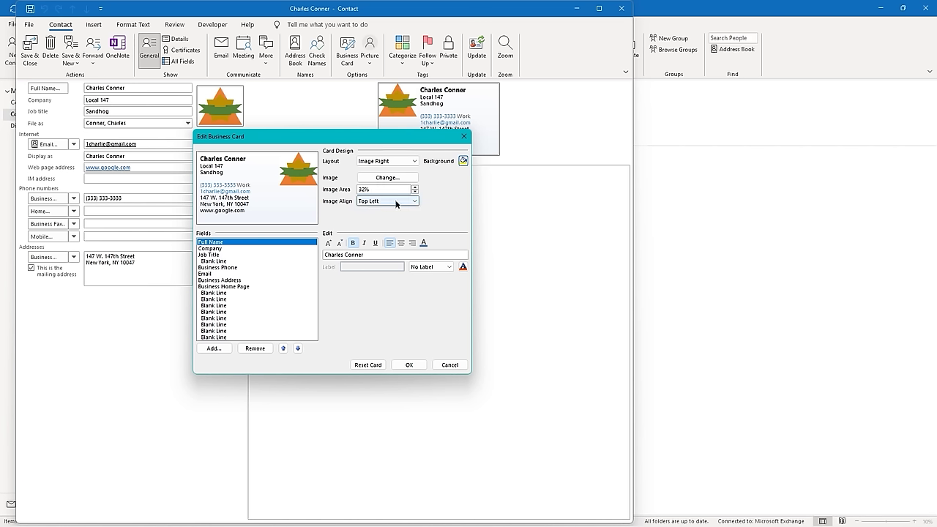
{"action": "left_click", "coordinate": [415, 202]}
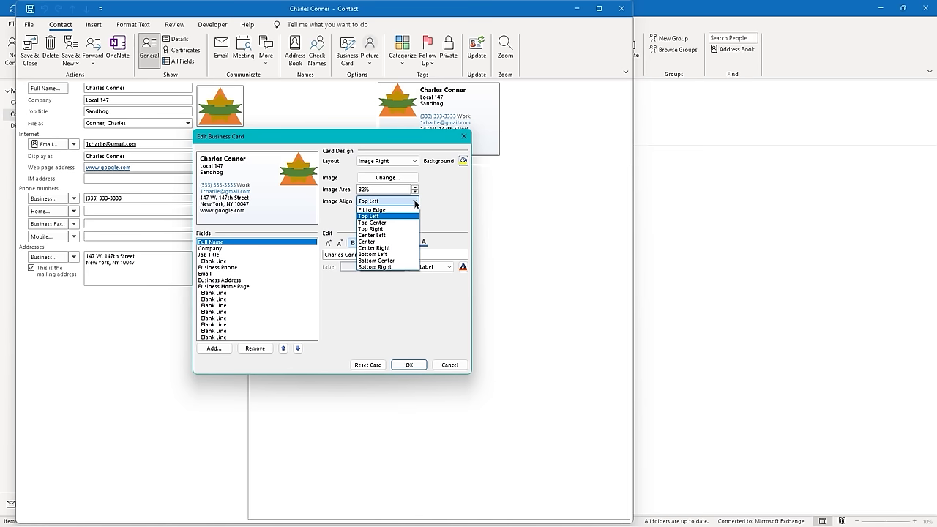
{"action": "left_click", "coordinate": [414, 202]}
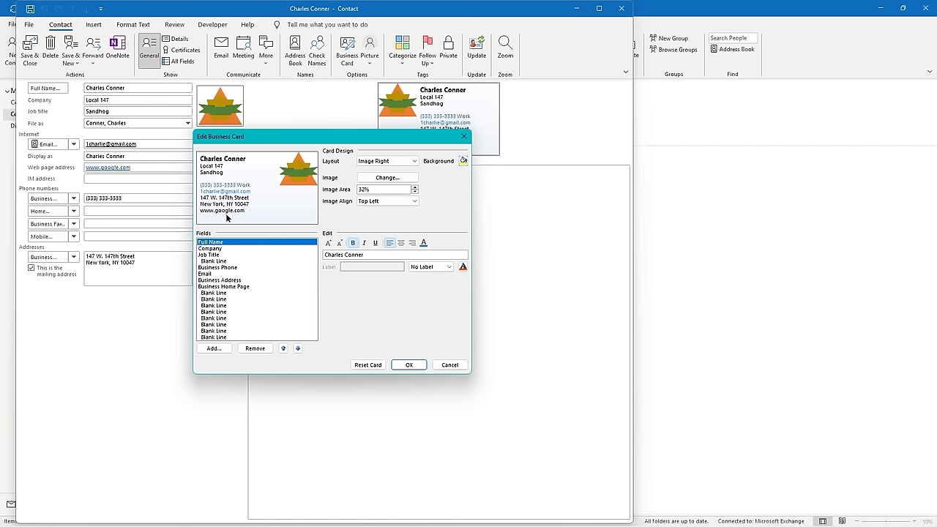
Add blank lines to the card after the Email and Business Address fields.
{"action": "left_click", "coordinate": [205, 274]}
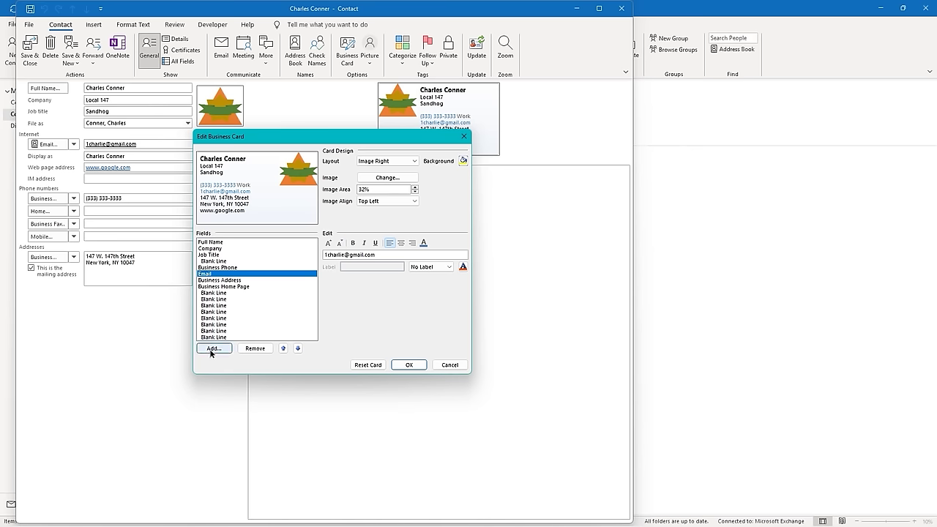
{"action": "left_click", "coordinate": [212, 349]}
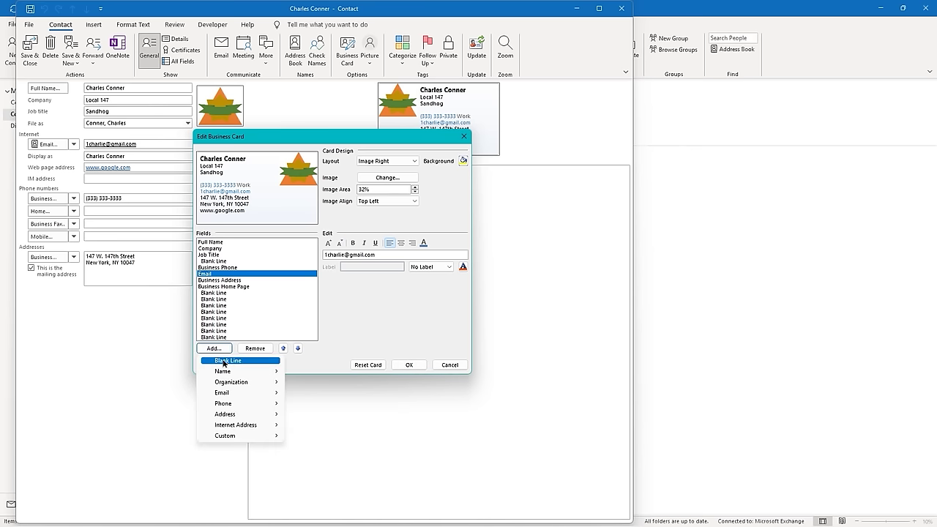
{"action": "left_click", "coordinate": [224, 361]}
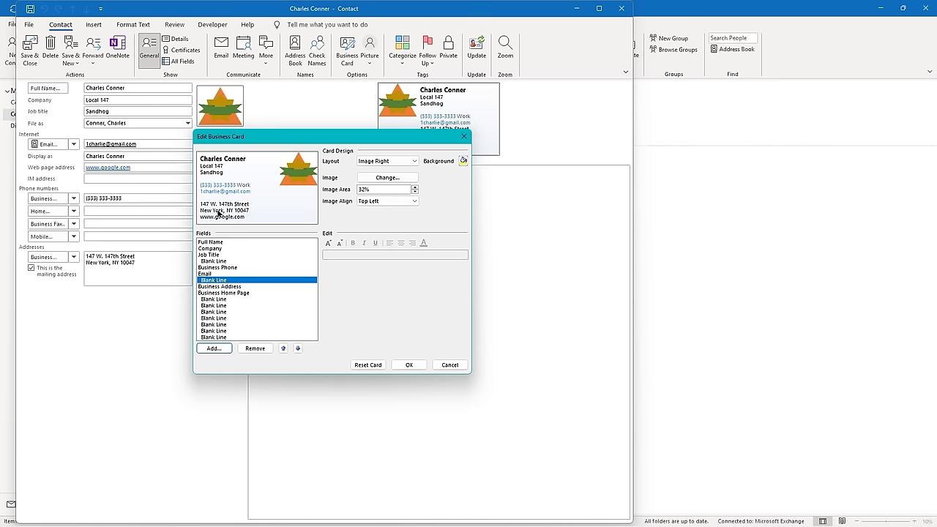
{"action": "left_click", "coordinate": [220, 286]}
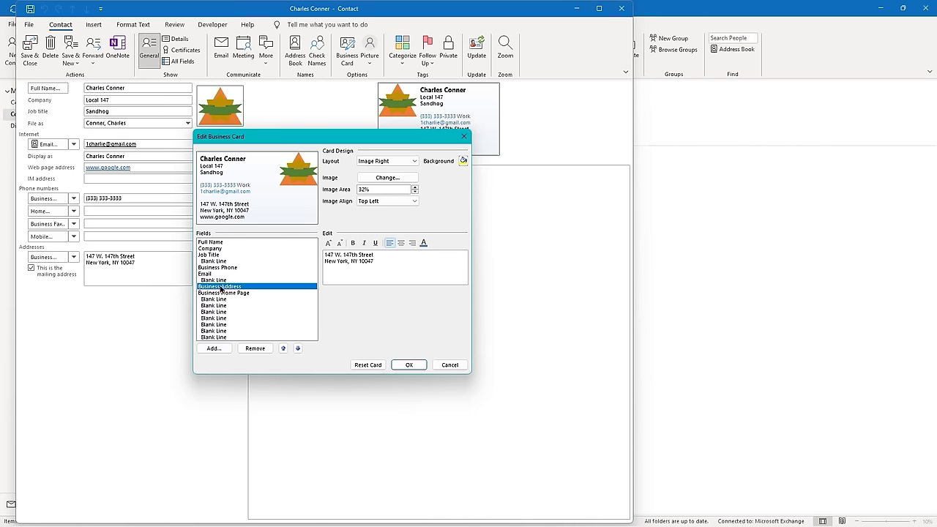
{"action": "left_click", "coordinate": [210, 347]}
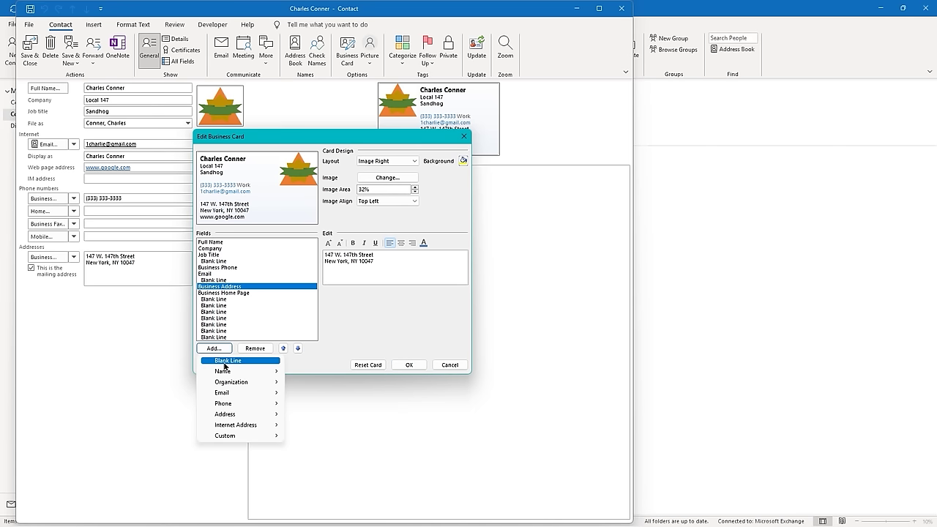
{"action": "left_click", "coordinate": [225, 363]}
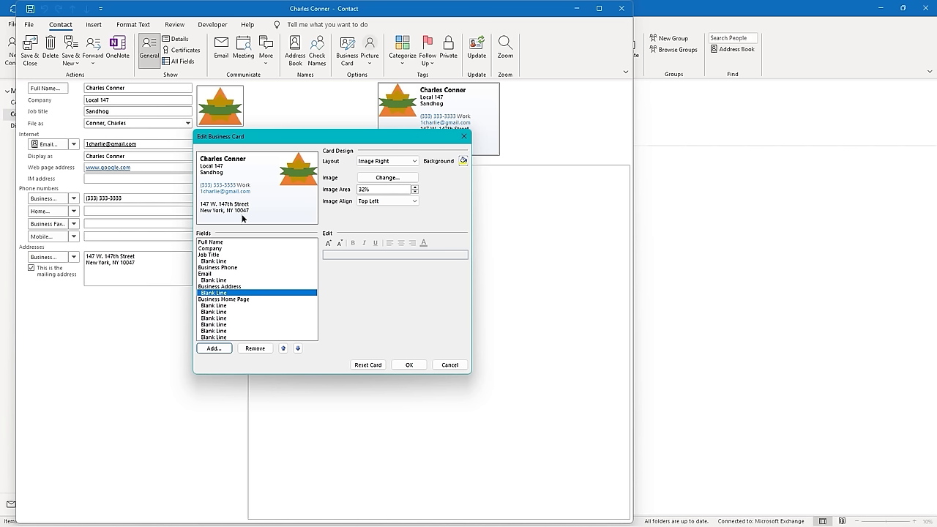
Remove the extra blank line, accept the card changes, and save the contact.
{"action": "left_click", "coordinate": [219, 294]}
{"action": "left_click", "coordinate": [254, 349]}
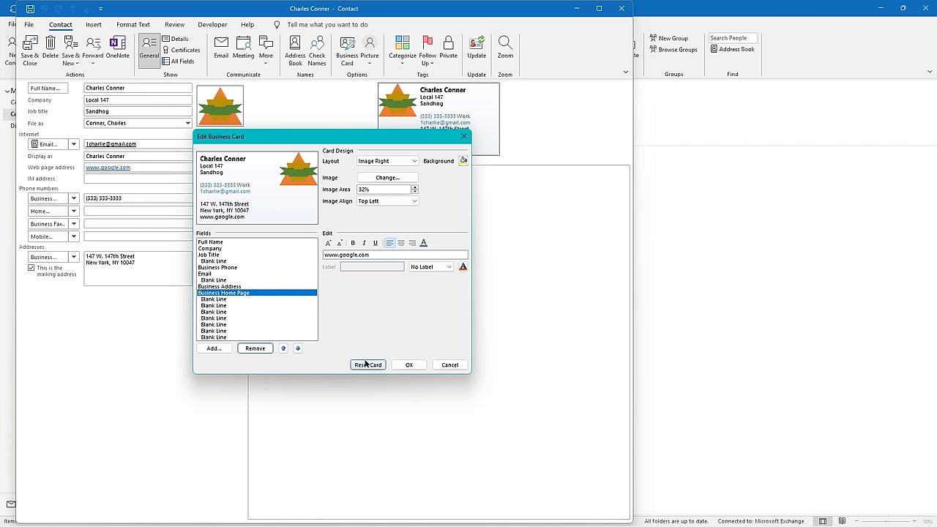
{"action": "left_click", "coordinate": [407, 366]}
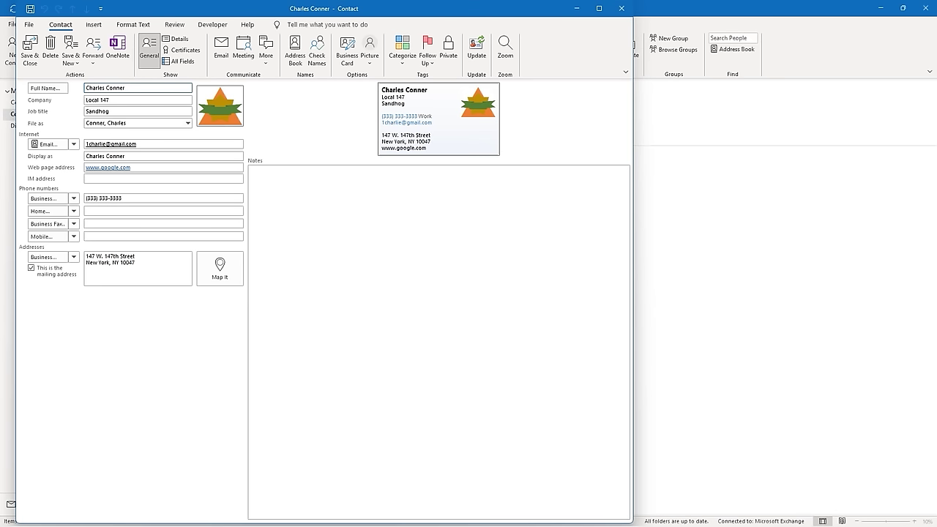
{"action": "left_click", "coordinate": [30, 50]}
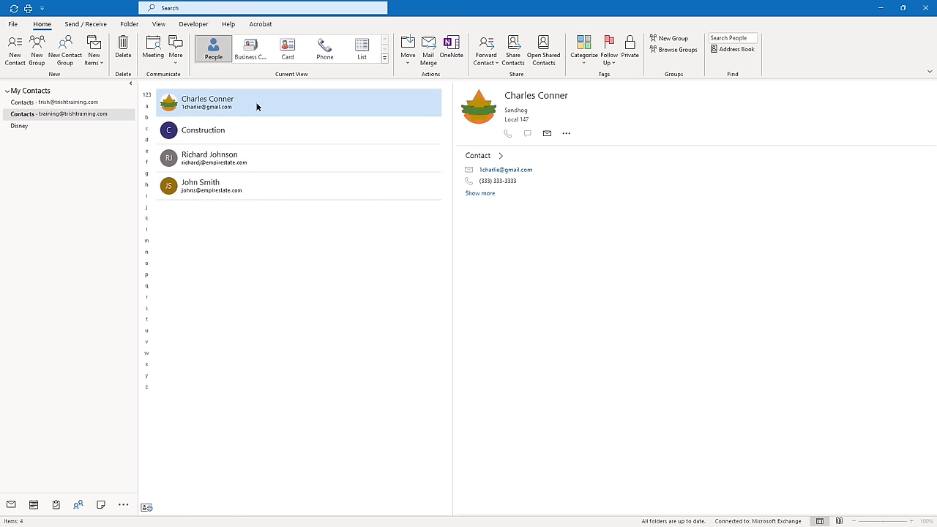
Switch the contacts to Business Card view and select the Local 147 contact's card.
{"action": "left_click", "coordinate": [252, 52]}
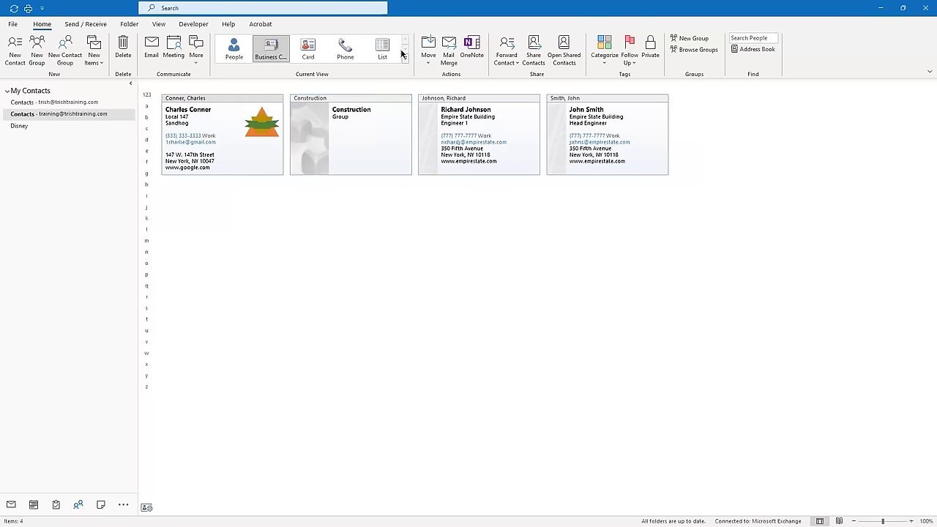
{"action": "left_click", "coordinate": [367, 149]}
{"action": "left_click", "coordinate": [249, 167]}
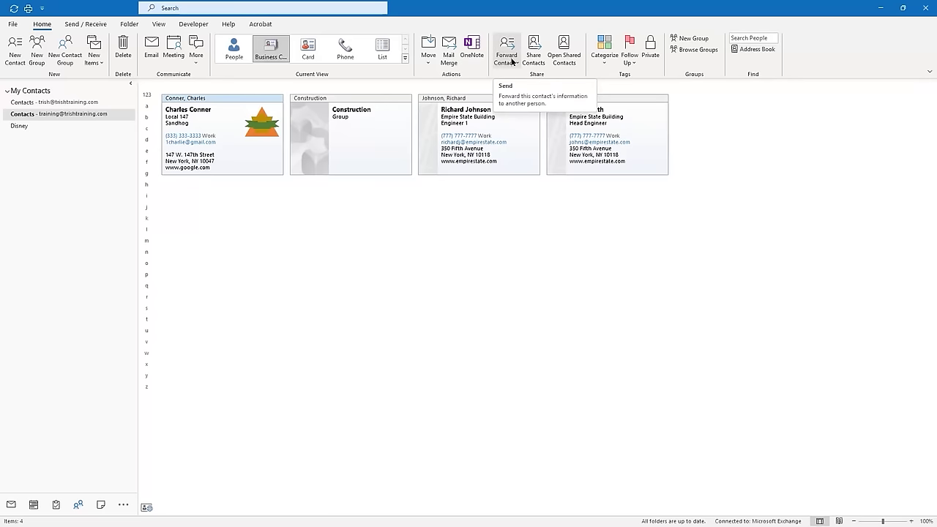
Forward the Local 147 contact as a .vcf business card to the recipient and send it.
{"action": "left_click", "coordinate": [513, 61]}
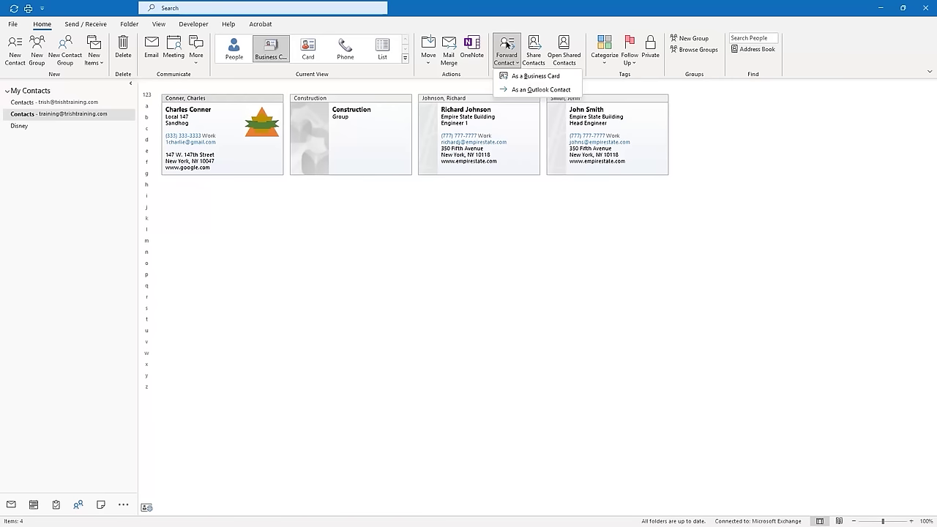
{"action": "left_click", "coordinate": [525, 76]}
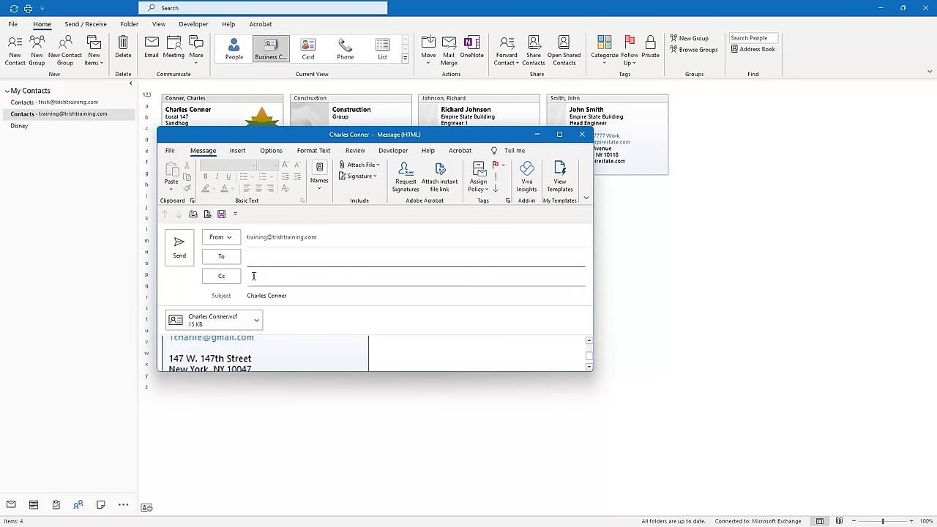
{"action": "left_click", "coordinate": [257, 323]}
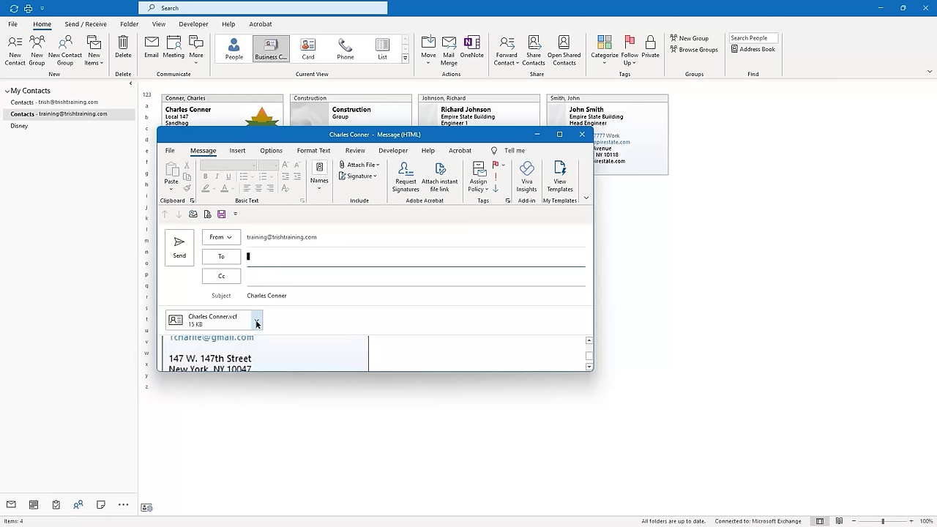
{"action": "key", "text": "super+Up"}
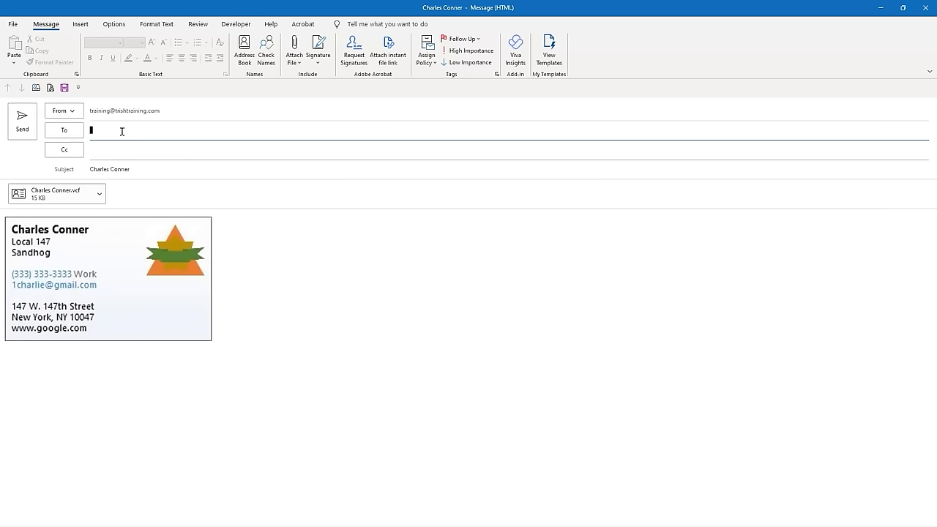
{"action": "type", "text": "Trish;"}
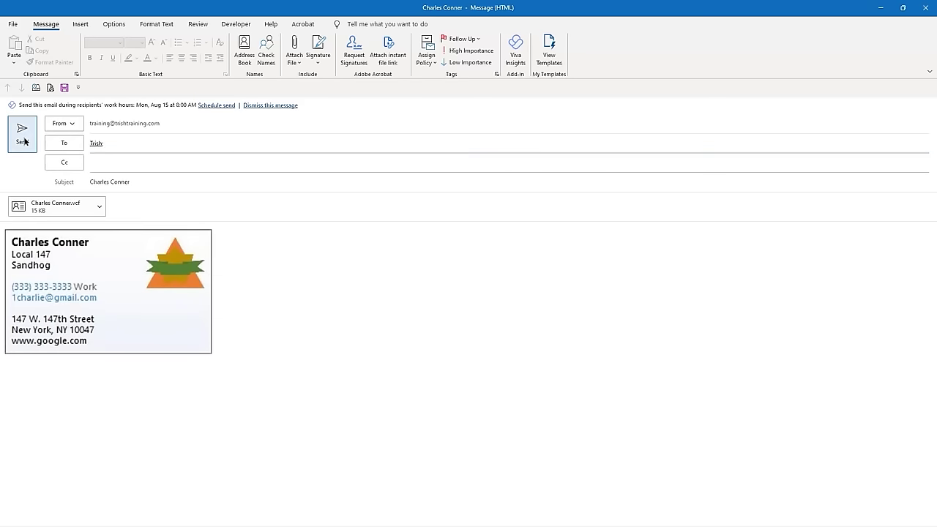
{"action": "left_click", "coordinate": [24, 140]}
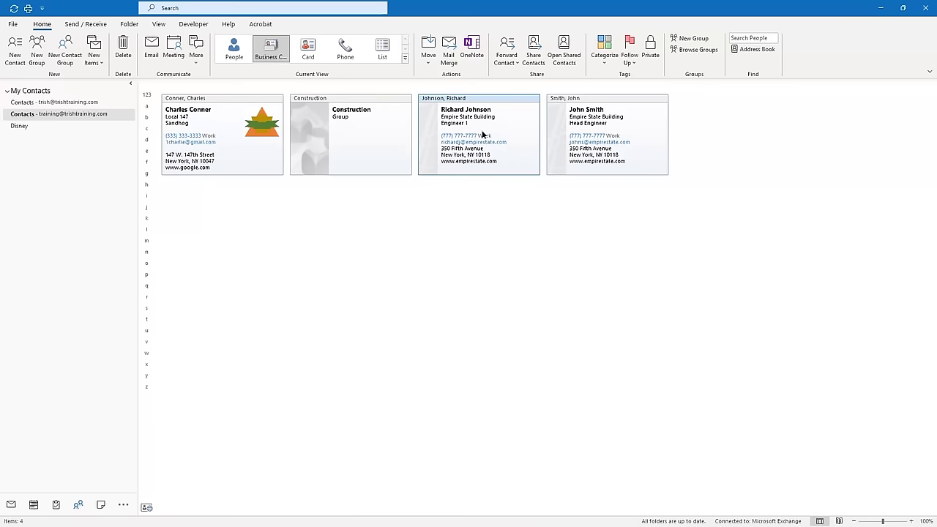
Forward the Engineer 1 contact as an Outlook contact item to the recipient and send it.
{"action": "left_click", "coordinate": [516, 64]}
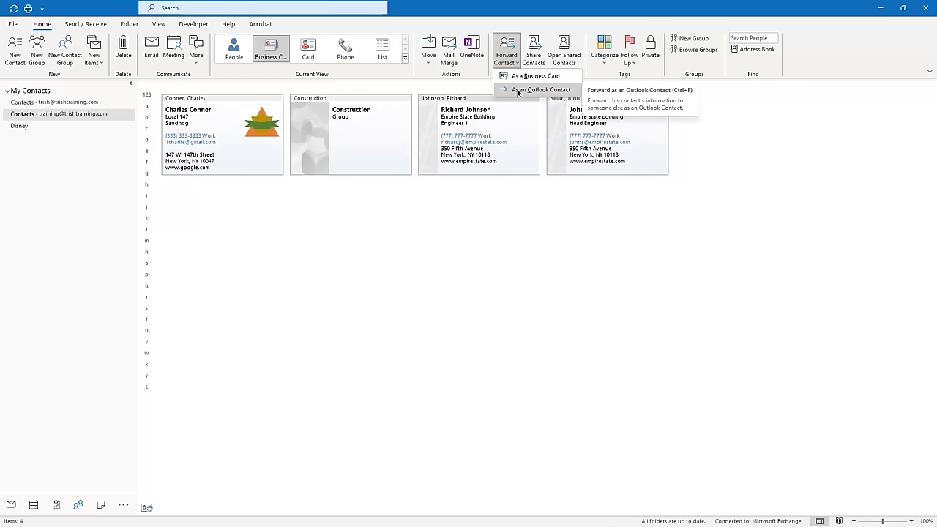
{"action": "left_click", "coordinate": [518, 91]}
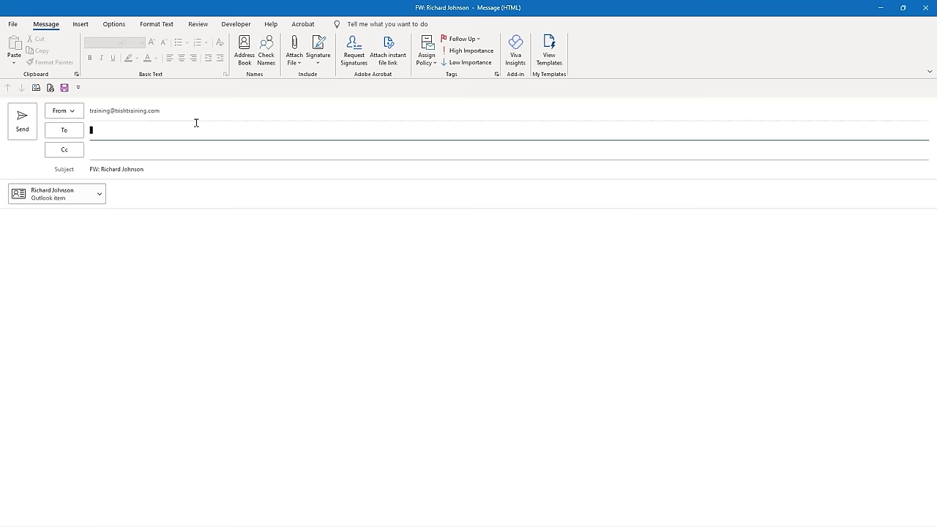
{"action": "type", "text": "Trish;"}
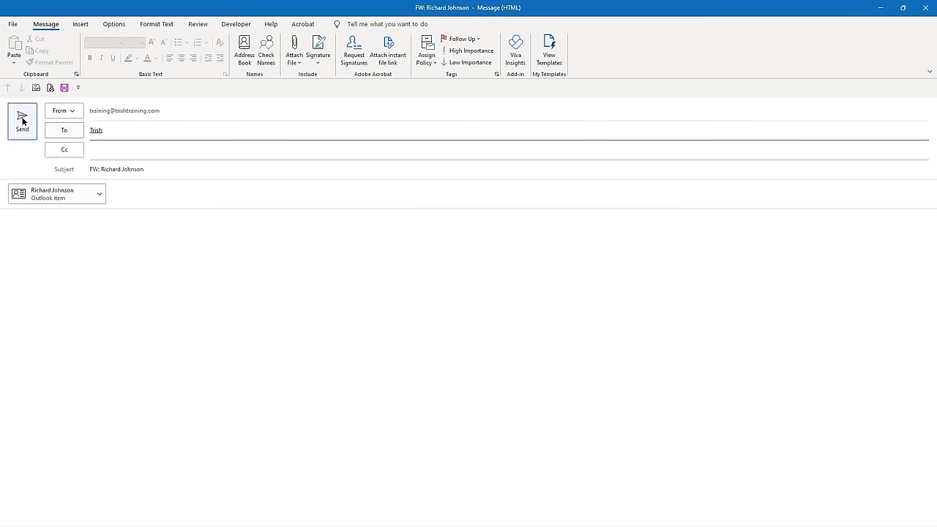
{"action": "left_click", "coordinate": [22, 122]}
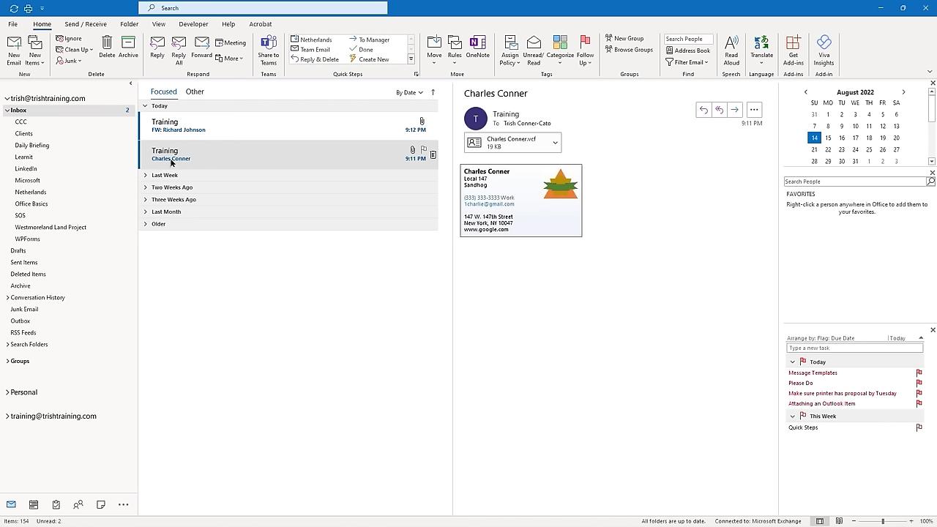
Save the received .vcf business card as a contact, then show the forwarded message's attachment options.
{"action": "left_click", "coordinate": [554, 144]}
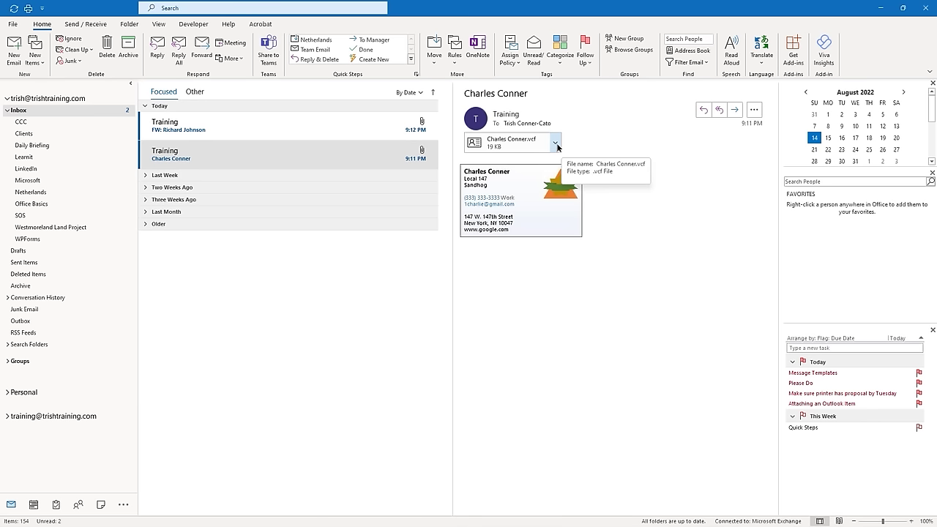
{"action": "left_click", "coordinate": [556, 144]}
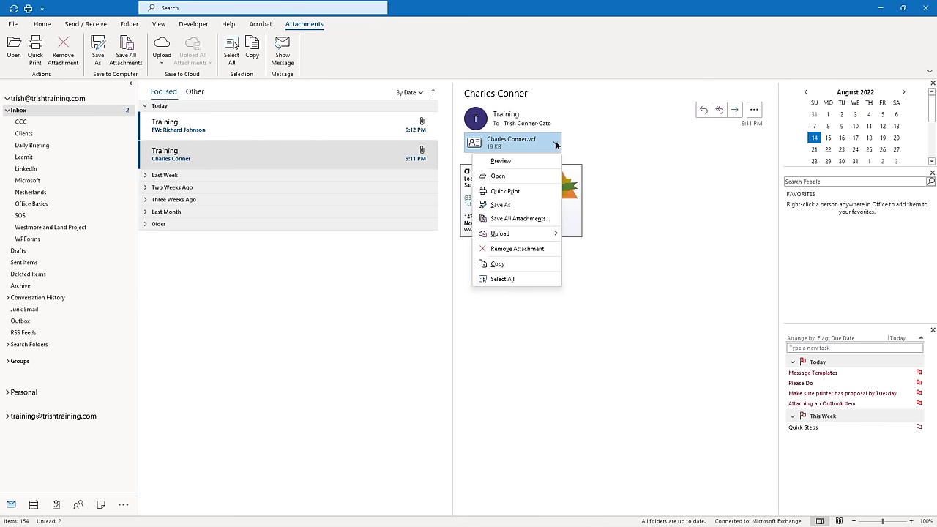
{"action": "left_click", "coordinate": [540, 176]}
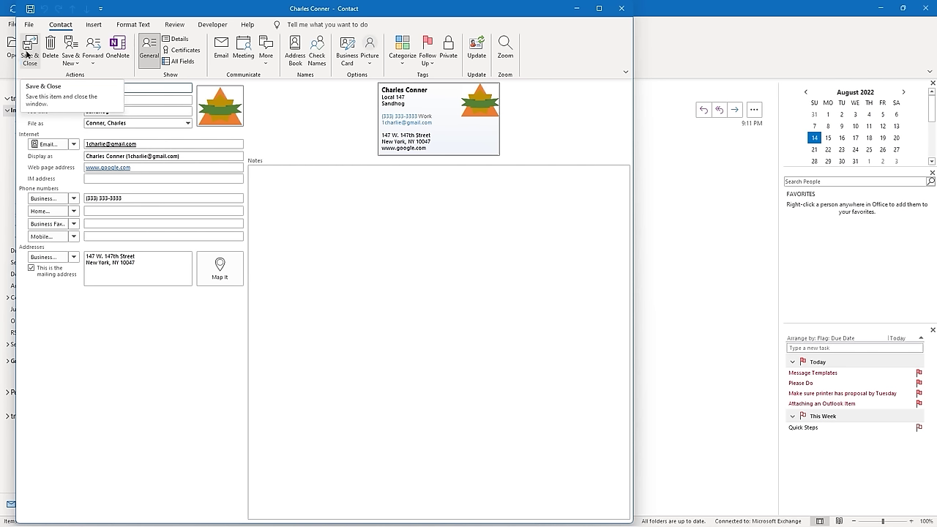
{"action": "left_click", "coordinate": [28, 53]}
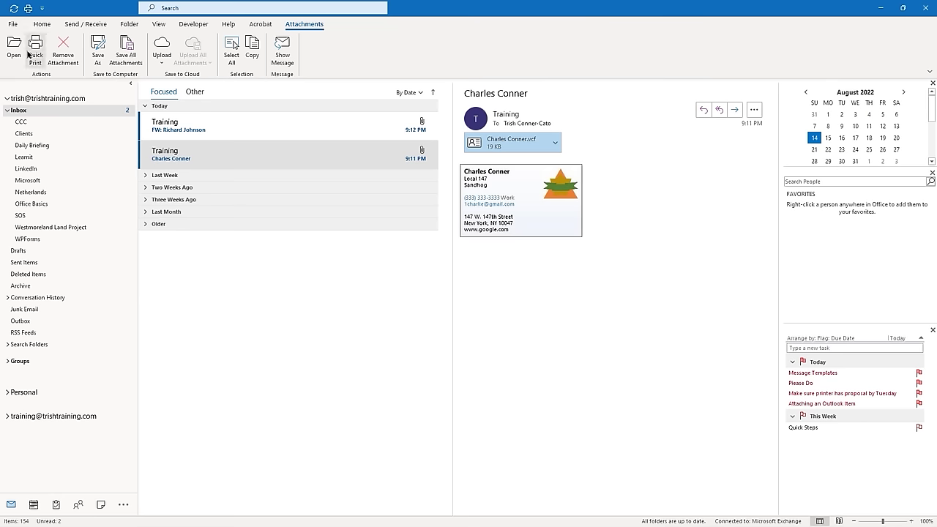
{"action": "left_click", "coordinate": [210, 127]}
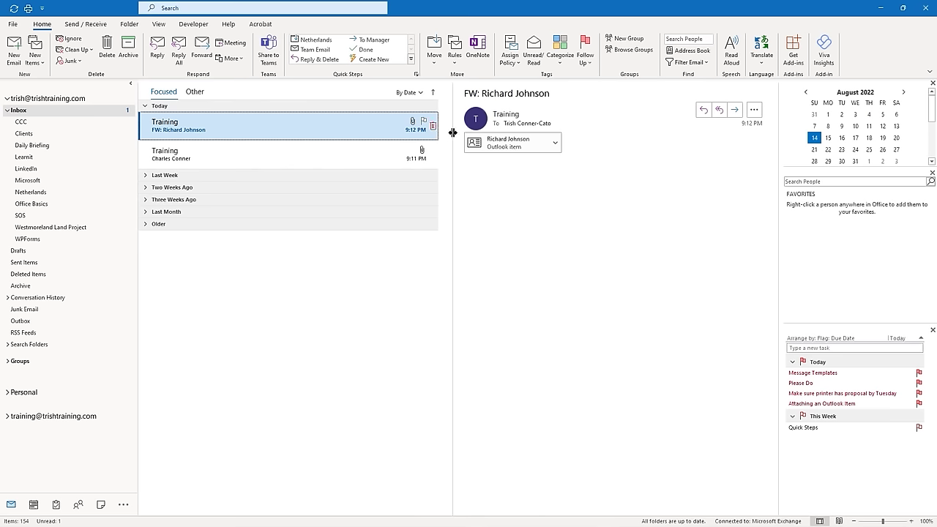
{"action": "left_click", "coordinate": [554, 145]}
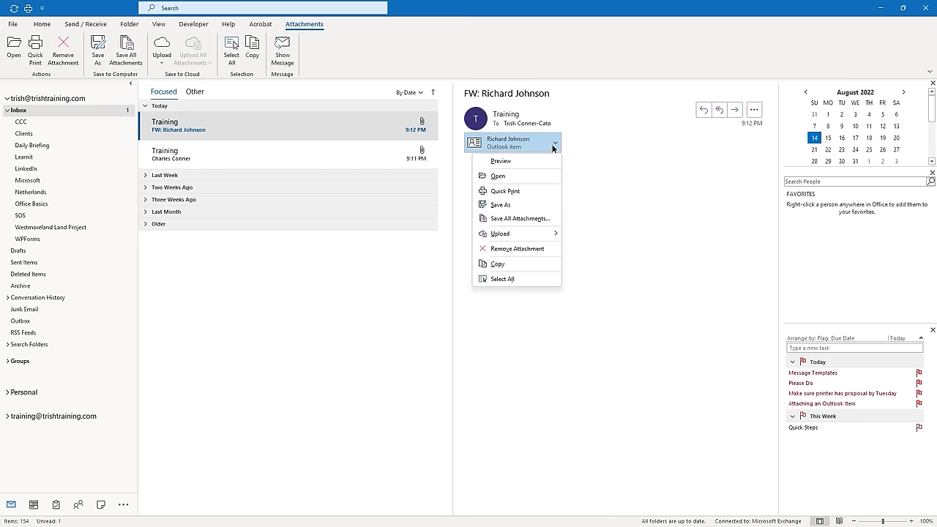
Open the forwarded Engineer 1 contact attachment.
{"action": "left_click", "coordinate": [533, 181]}
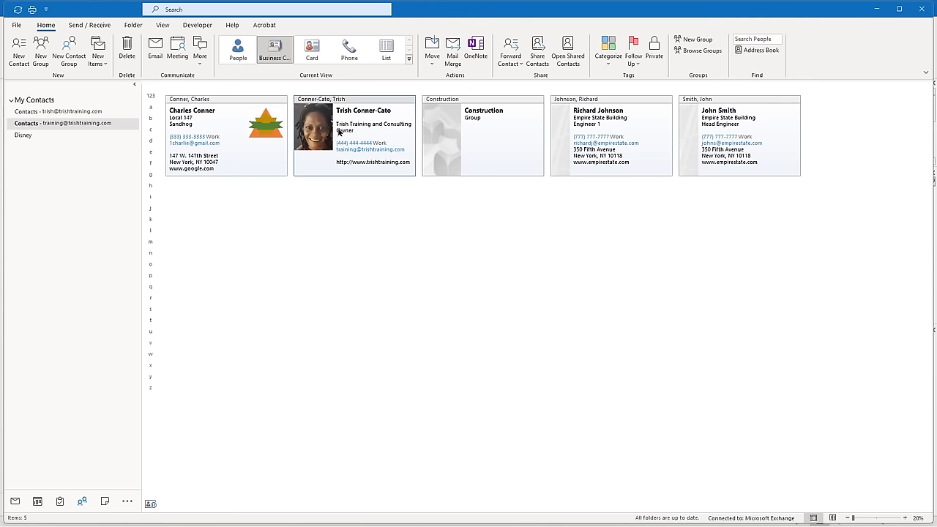
{"action": "double_click", "coordinate": [340, 130]}
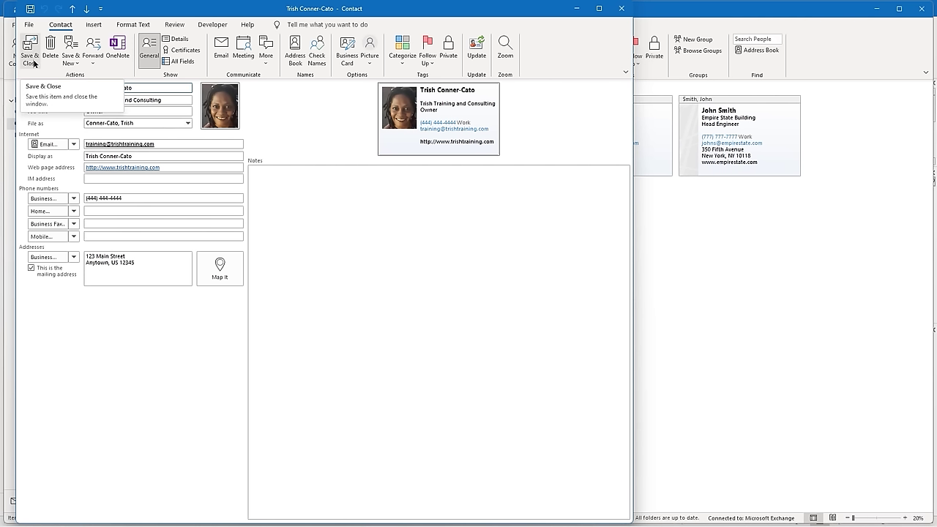
{"action": "left_click", "coordinate": [34, 64]}
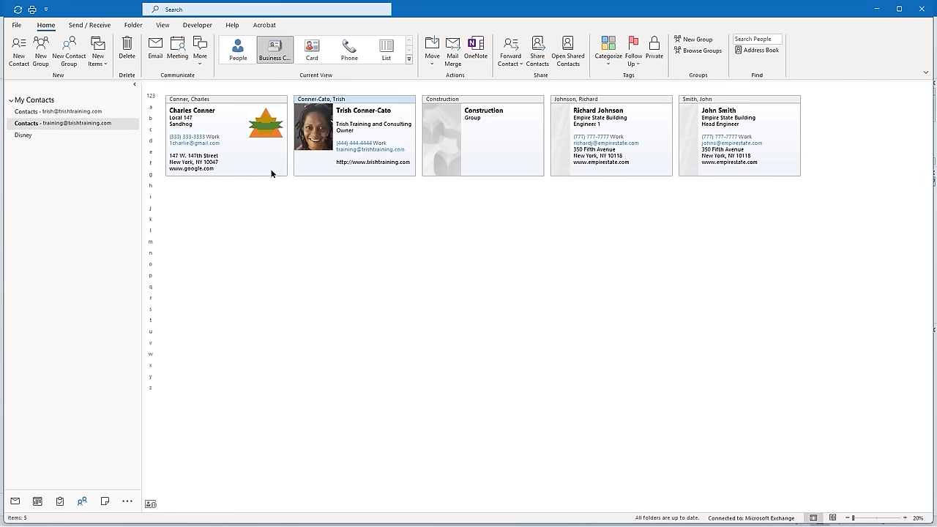
Go to Outlook Options' Mail page and open the Signatures and Stationery dialog.
{"action": "left_click", "coordinate": [17, 25]}
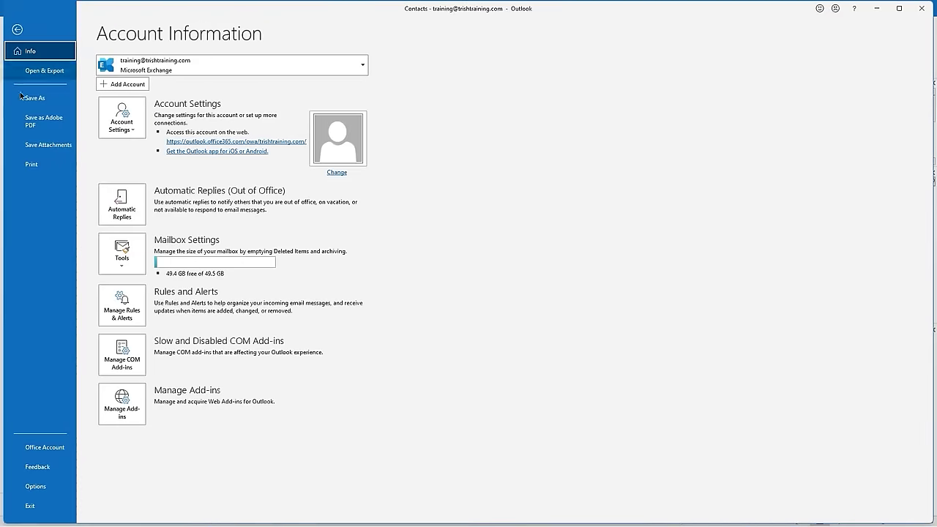
{"action": "left_click", "coordinate": [36, 487]}
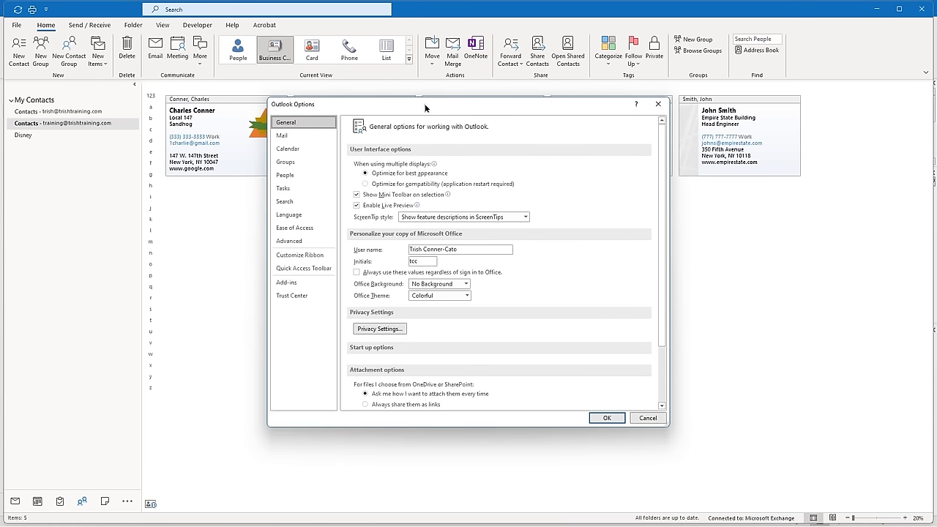
{"action": "left_click", "coordinate": [283, 137]}
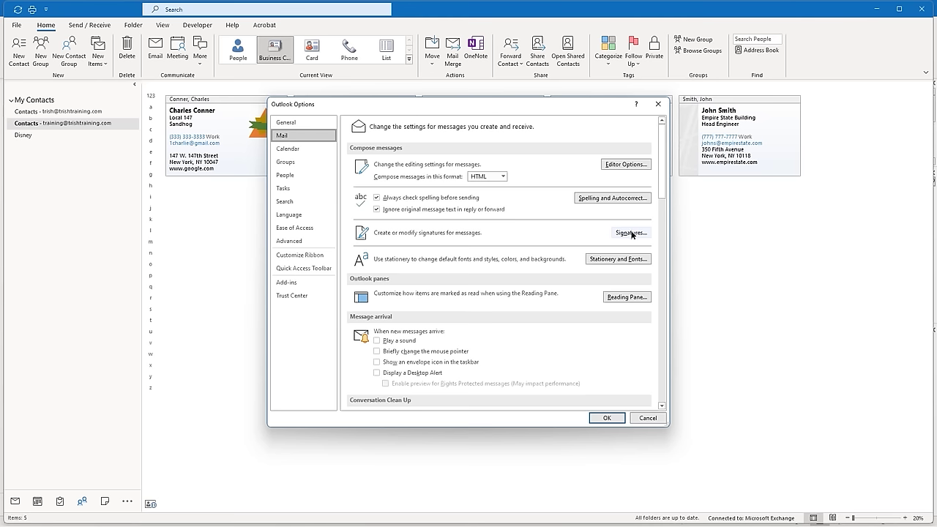
{"action": "left_click", "coordinate": [631, 233]}
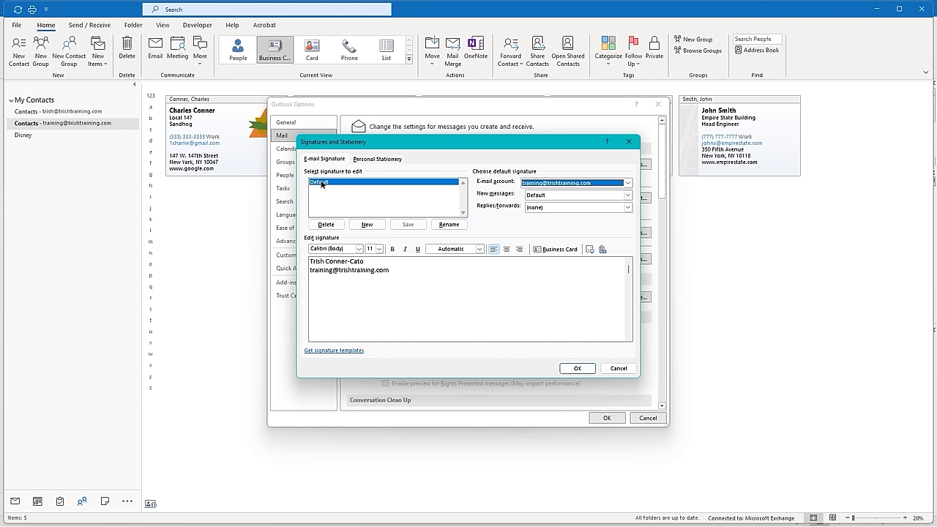
Rename the Default signature to 'Text'.
{"action": "left_click", "coordinate": [449, 226]}
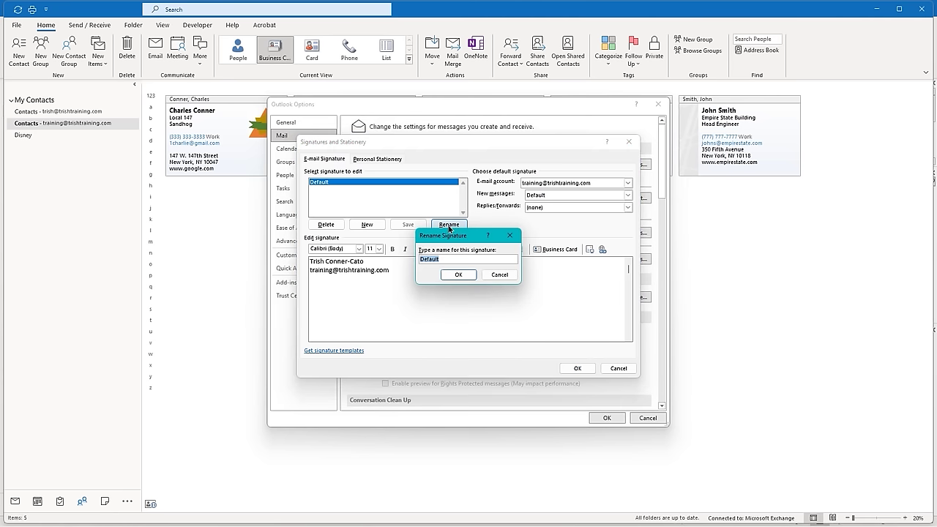
{"action": "type", "text": "Text"}
{"action": "left_click", "coordinate": [455, 275]}
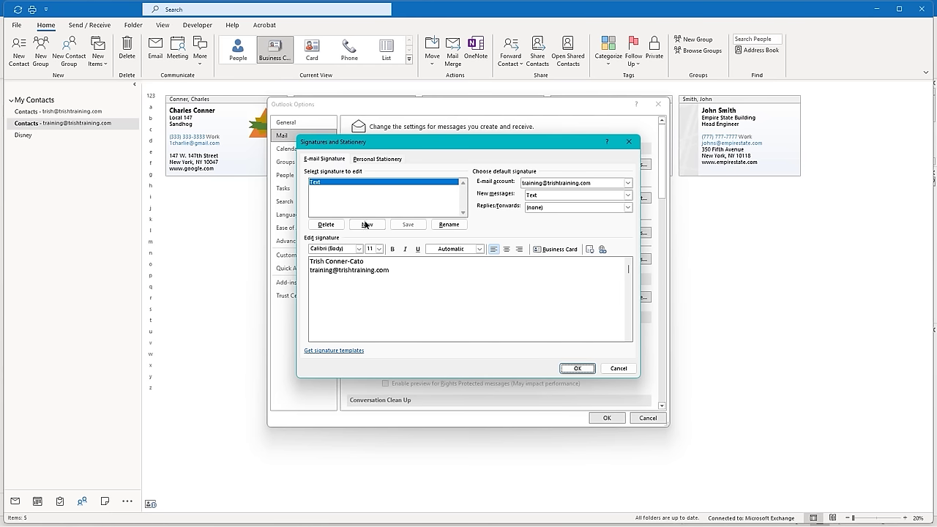
Create a new signature named 'Business Card' and delete its leftover e-mail line.
{"action": "left_click", "coordinate": [366, 224]}
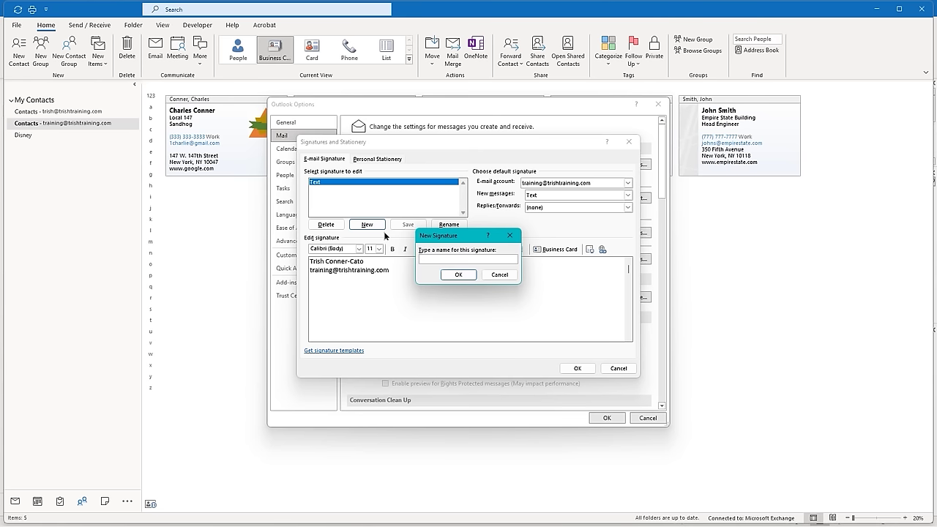
{"action": "type", "text": "Business Card"}
{"action": "left_click", "coordinate": [457, 275]}
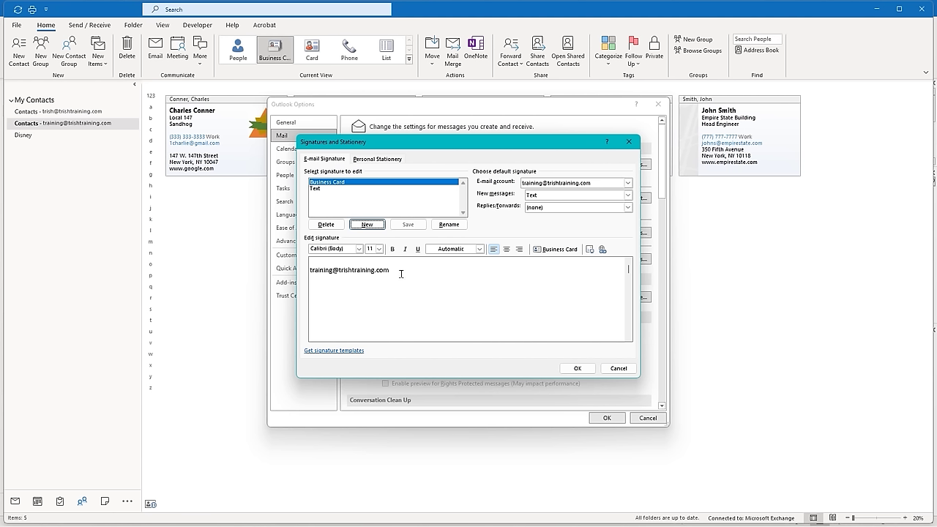
{"action": "triple_click", "coordinate": [401, 274]}
{"action": "key", "text": "Delete"}
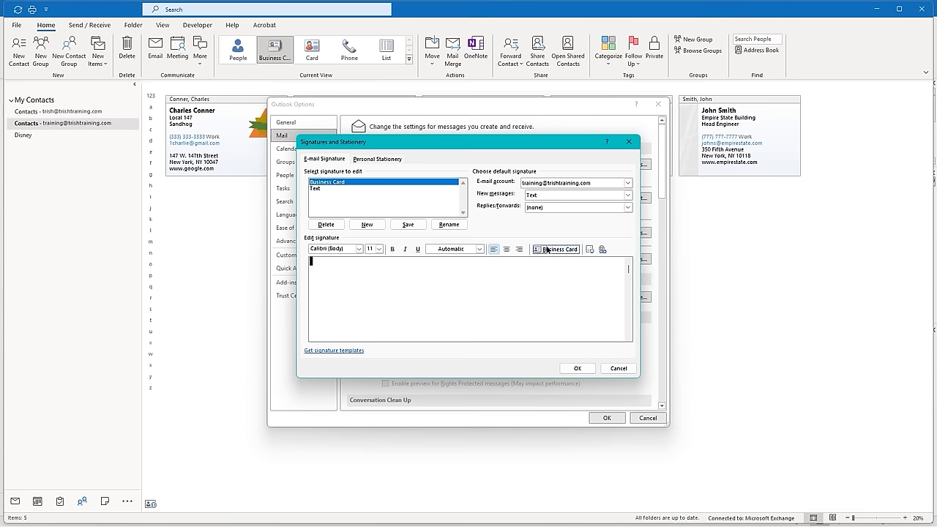
Insert the consulting owner's contact business card, with photo, into the Business Card signature.
{"action": "left_click", "coordinate": [546, 250]}
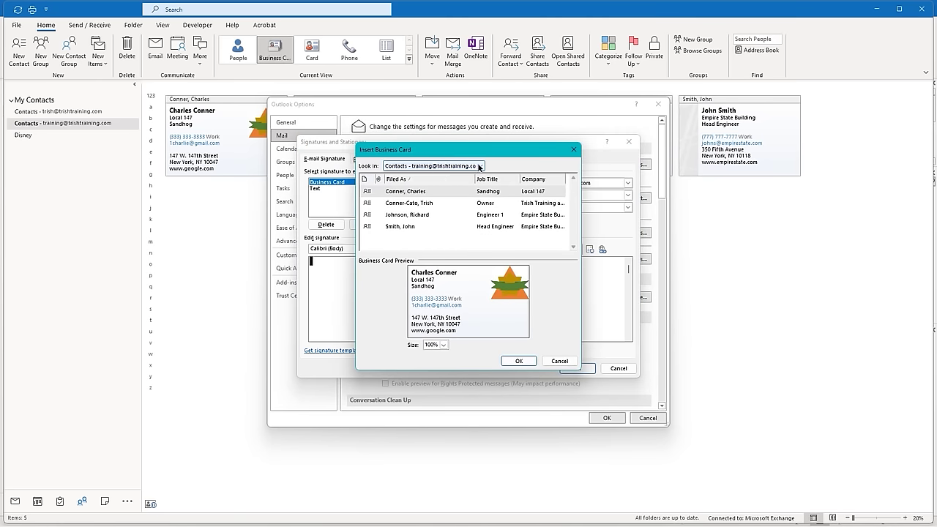
{"action": "left_click", "coordinate": [410, 203]}
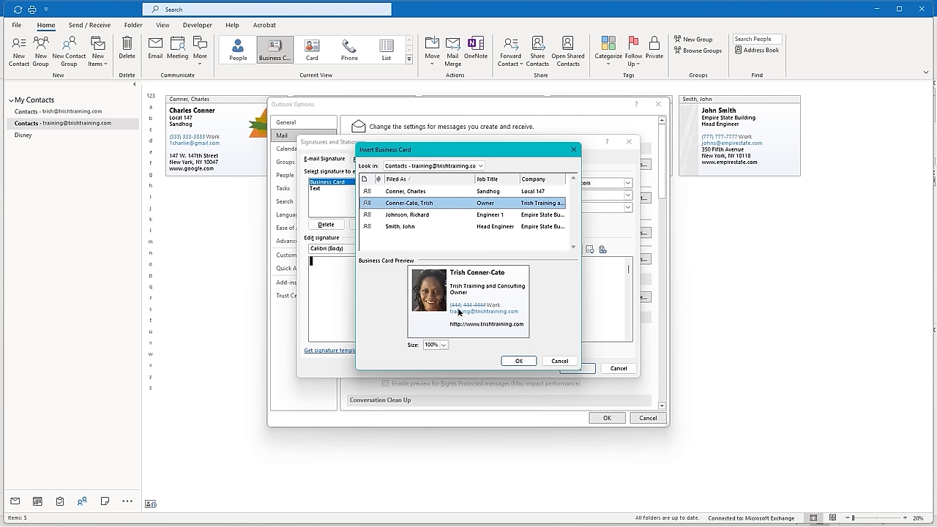
{"action": "left_click", "coordinate": [519, 362]}
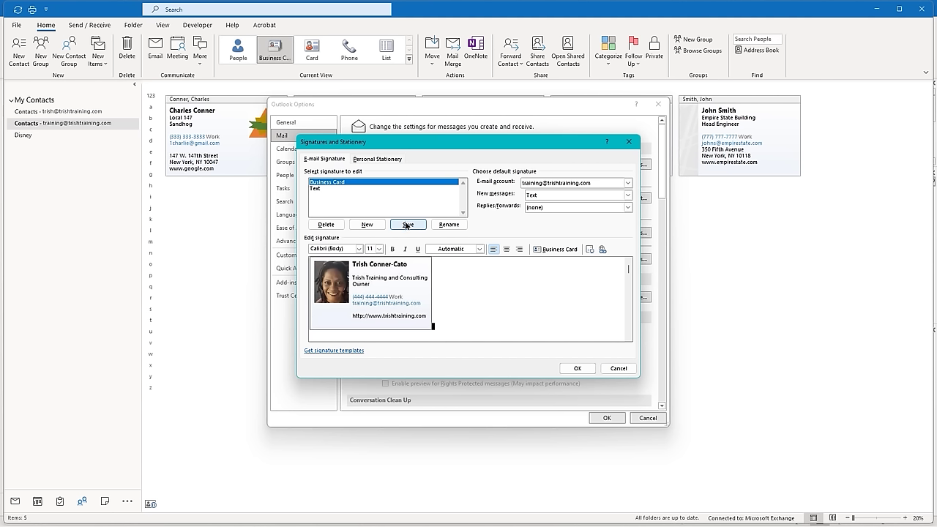
Save the signature, set Business Card as the new-message default, and close both options windows.
{"action": "left_click", "coordinate": [408, 225]}
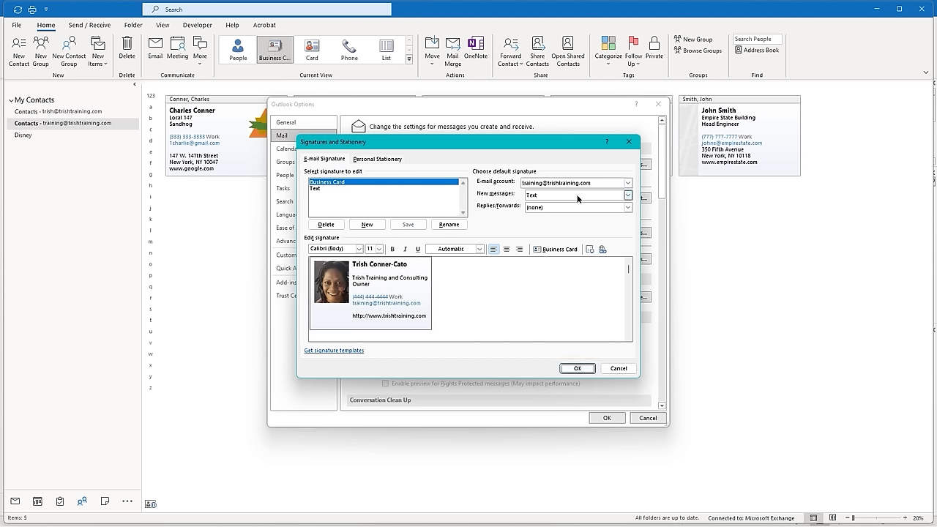
{"action": "left_click", "coordinate": [628, 195]}
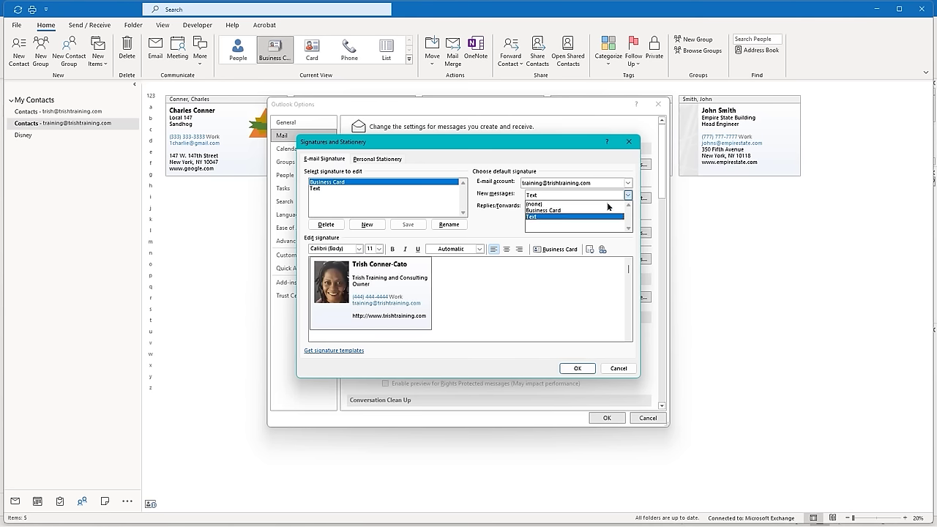
{"action": "left_click", "coordinate": [561, 209]}
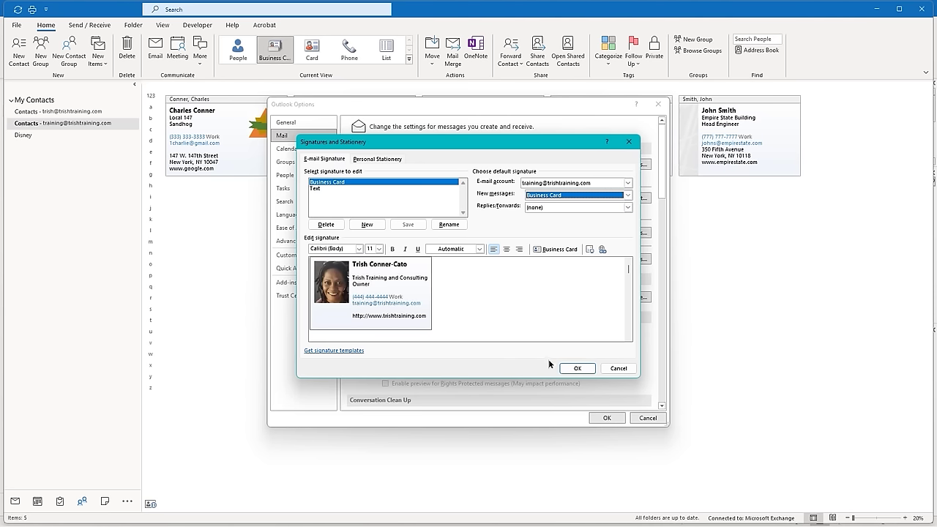
{"action": "left_click", "coordinate": [577, 369]}
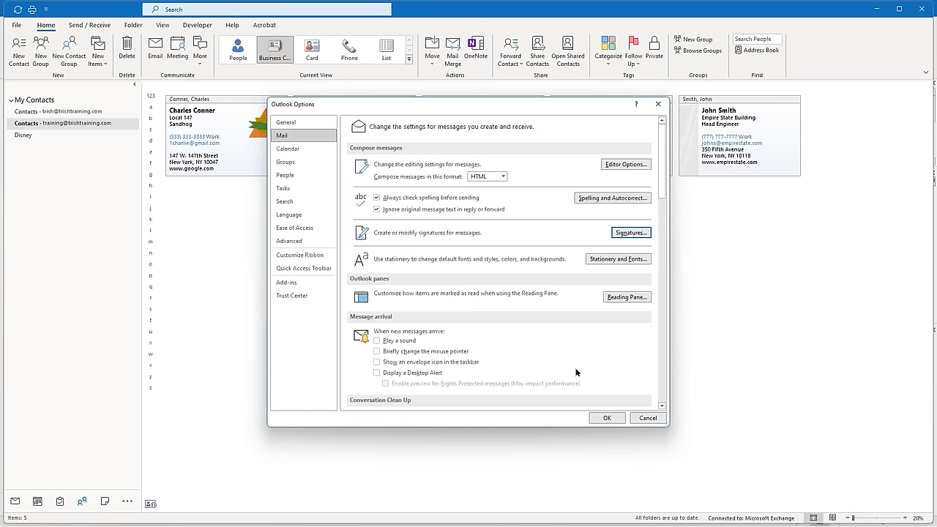
{"action": "left_click", "coordinate": [611, 418]}
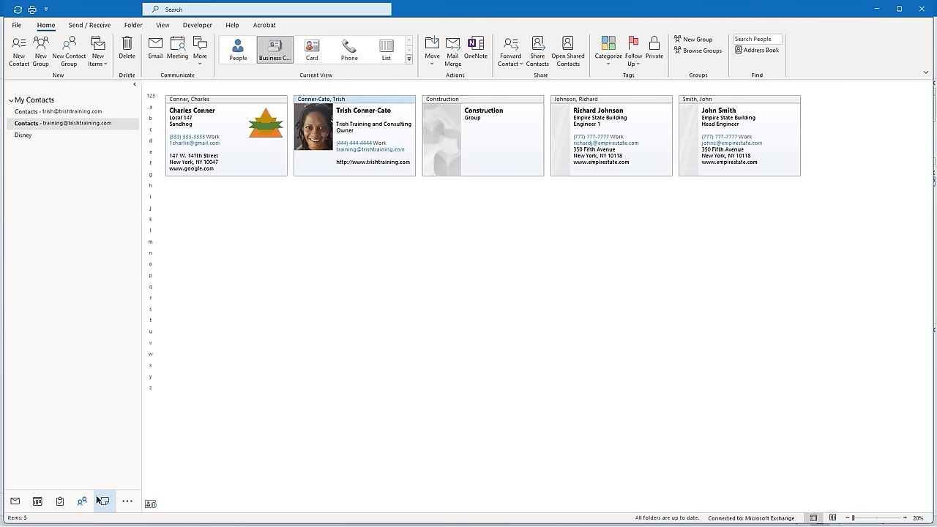
From Mail, start a new email and place the cursor in its body to see the Business Card signature.
{"action": "left_click", "coordinate": [12, 506]}
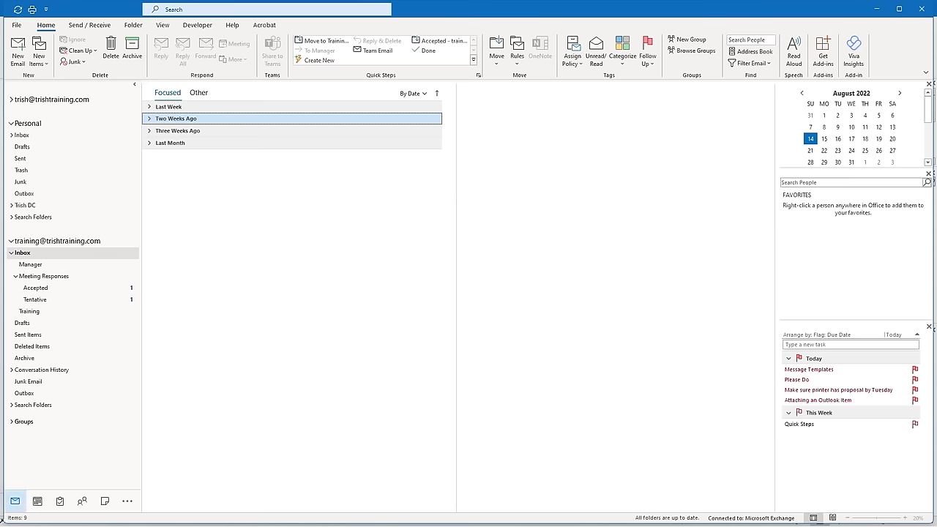
{"action": "left_click", "coordinate": [16, 62]}
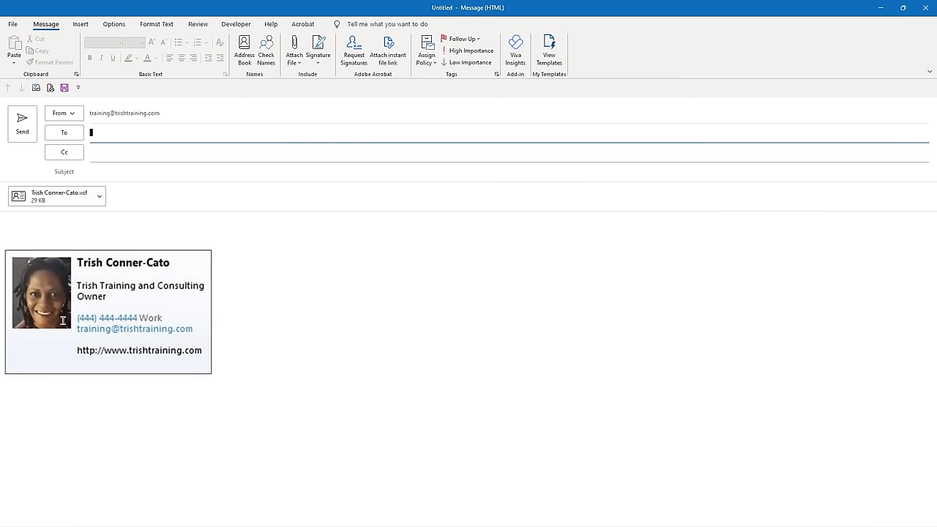
{"action": "left_click", "coordinate": [47, 227]}
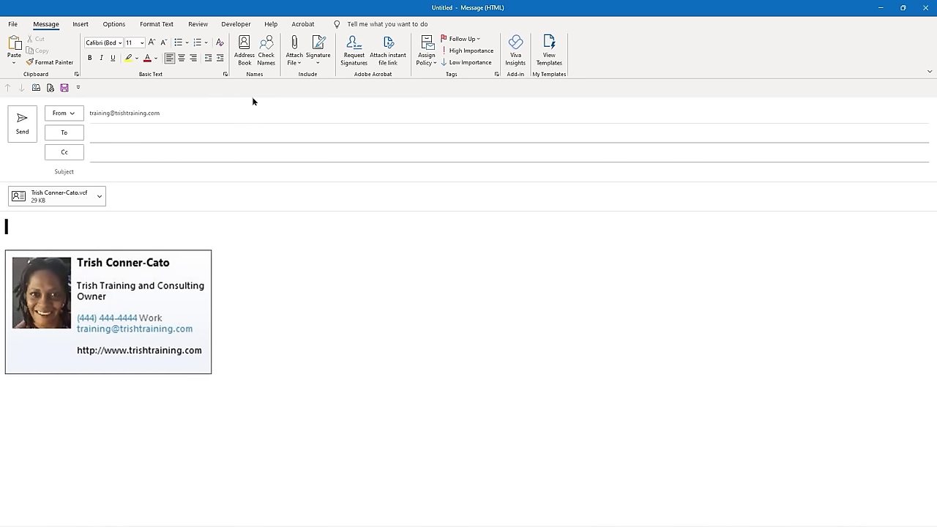
{"action": "left_click", "coordinate": [317, 63]}
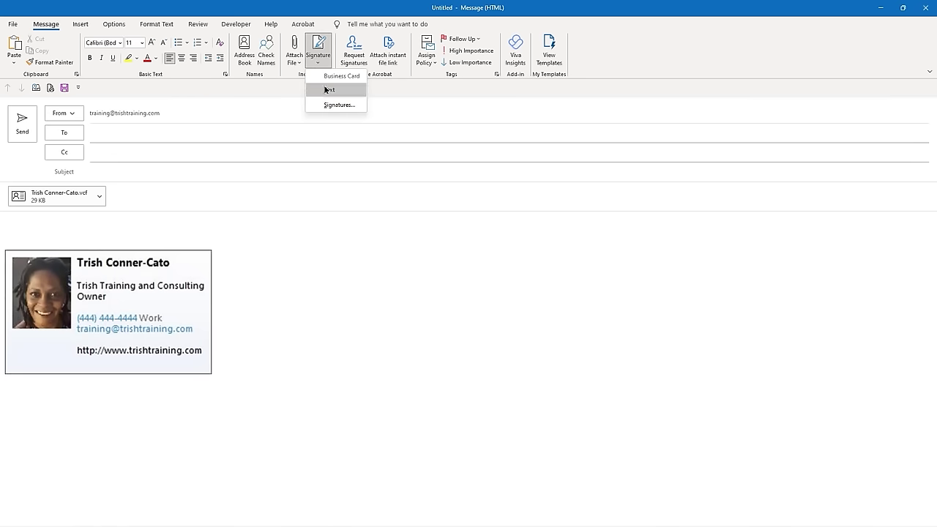
{"action": "left_click", "coordinate": [327, 90]}
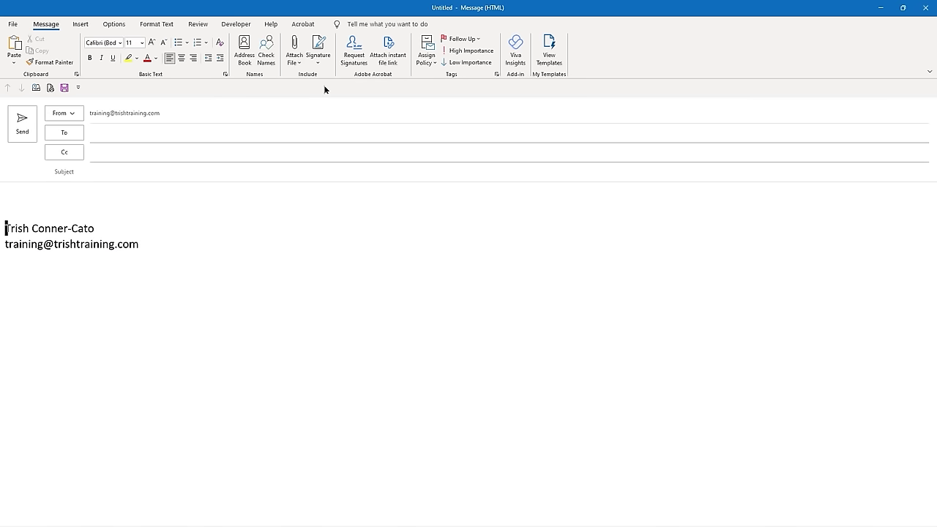
{"action": "left_click", "coordinate": [324, 63]}
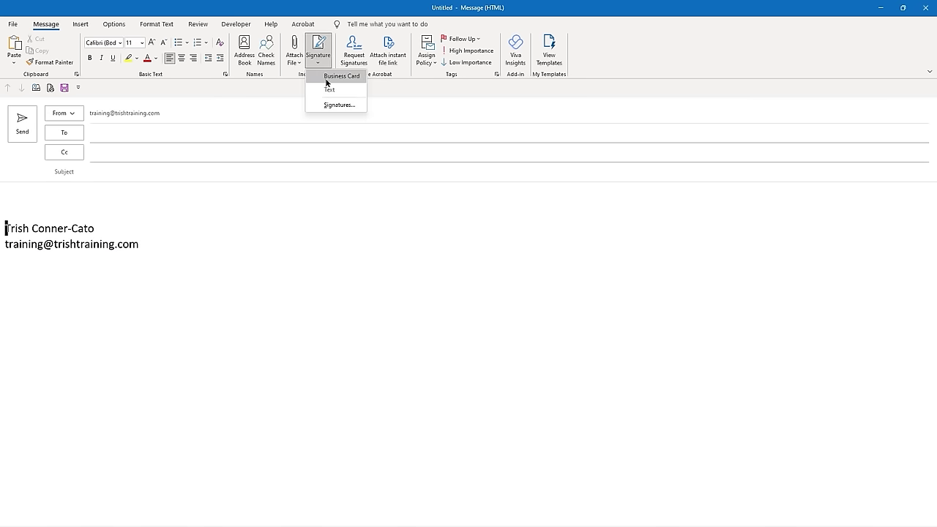
{"action": "left_click", "coordinate": [327, 78]}
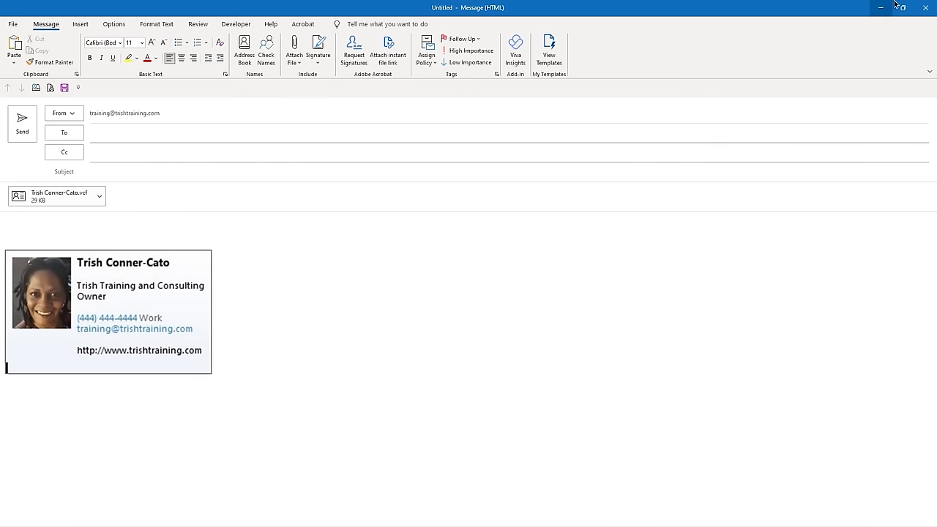
Close the untitled test message and choose No so it is not saved.
{"action": "left_click", "coordinate": [925, 8]}
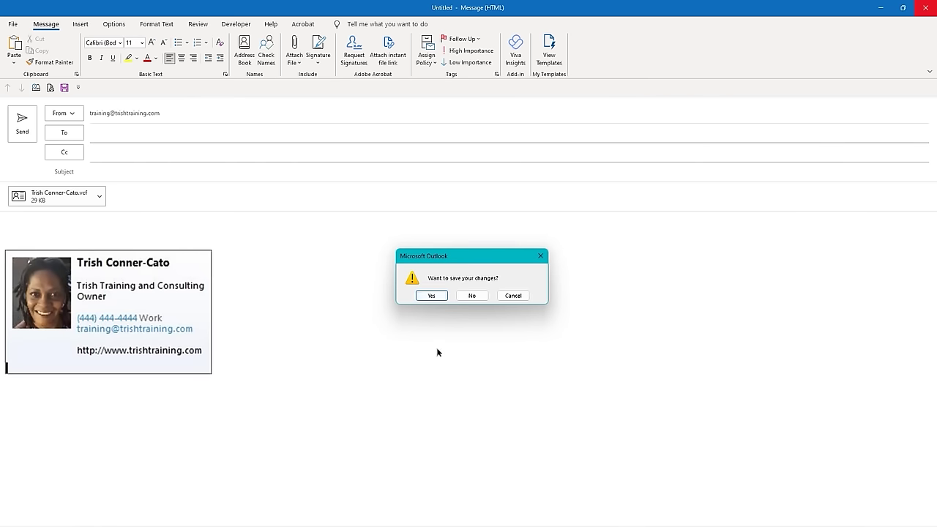
{"action": "left_click", "coordinate": [472, 296]}
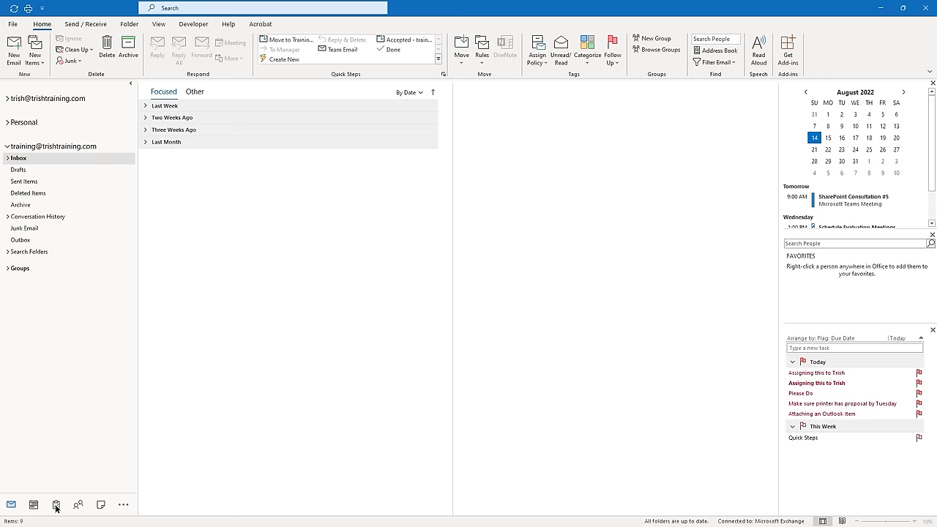
Switch to Tasks and show the training account's task folder with its two flagged tasks.
{"action": "left_click", "coordinate": [56, 506]}
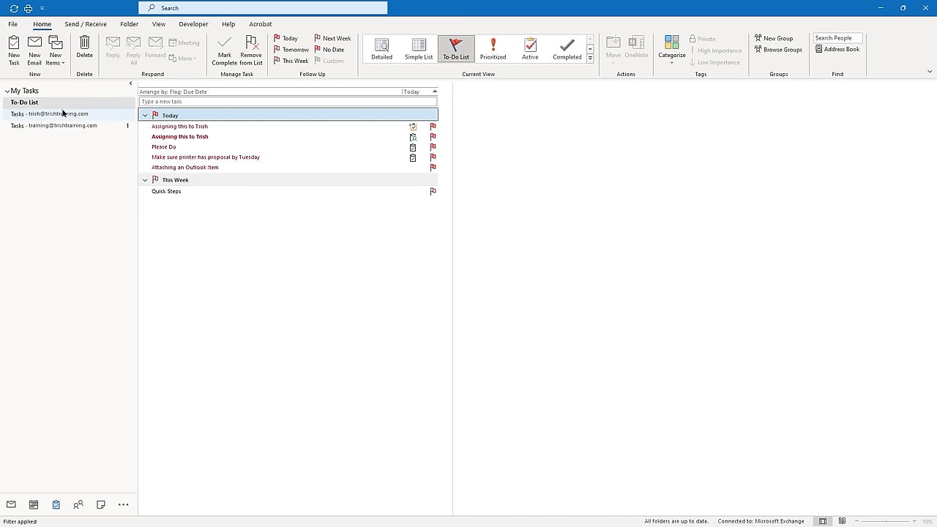
{"action": "left_click", "coordinate": [29, 126]}
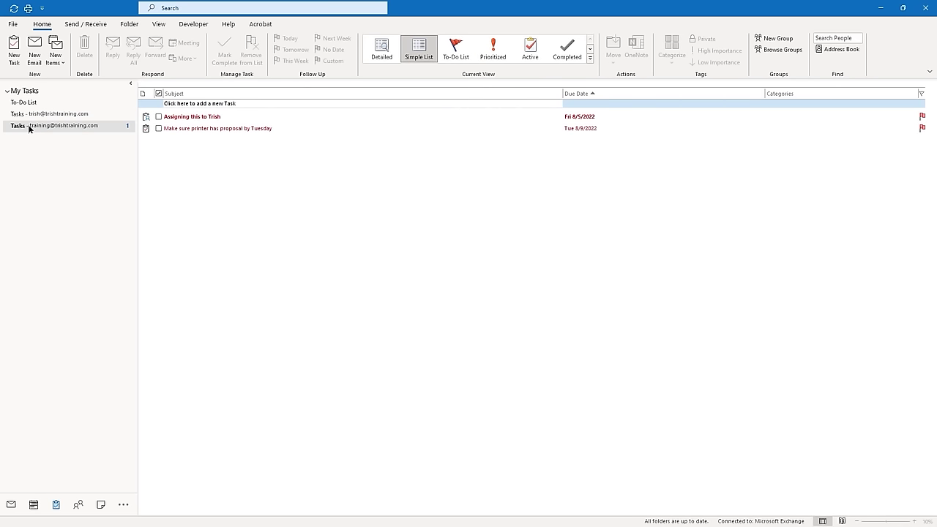
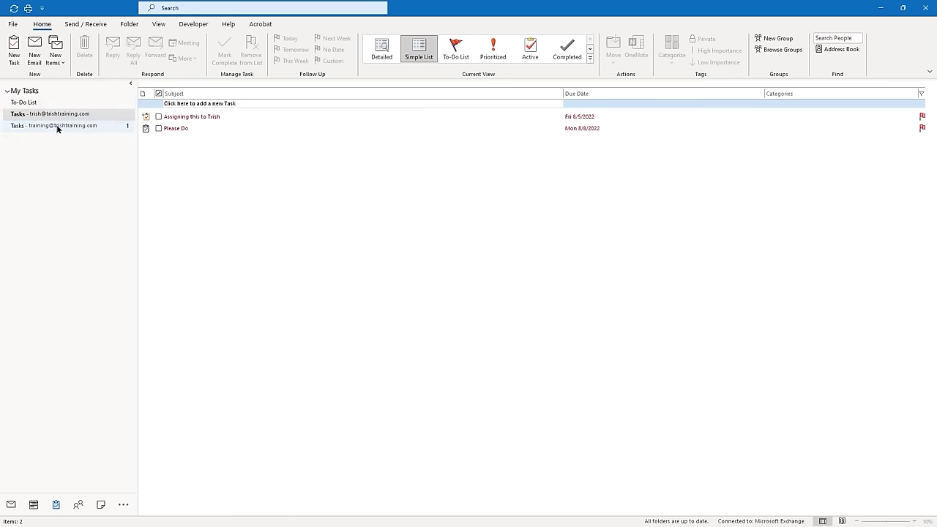
Mark the printer-proposal task complete and save it, then tick the assigned task done in the assignee's folder.
{"action": "left_click", "coordinate": [58, 128]}
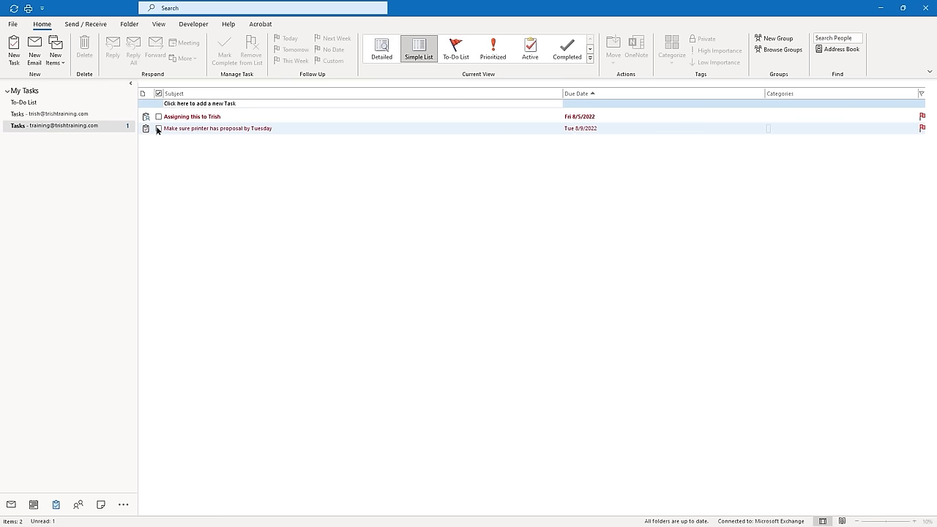
{"action": "left_click", "coordinate": [157, 128]}
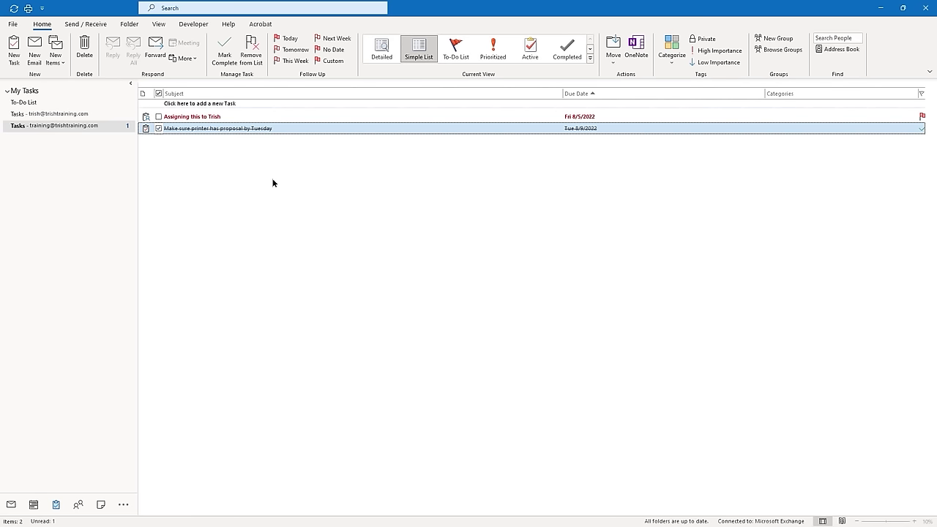
{"action": "left_click", "coordinate": [234, 130]}
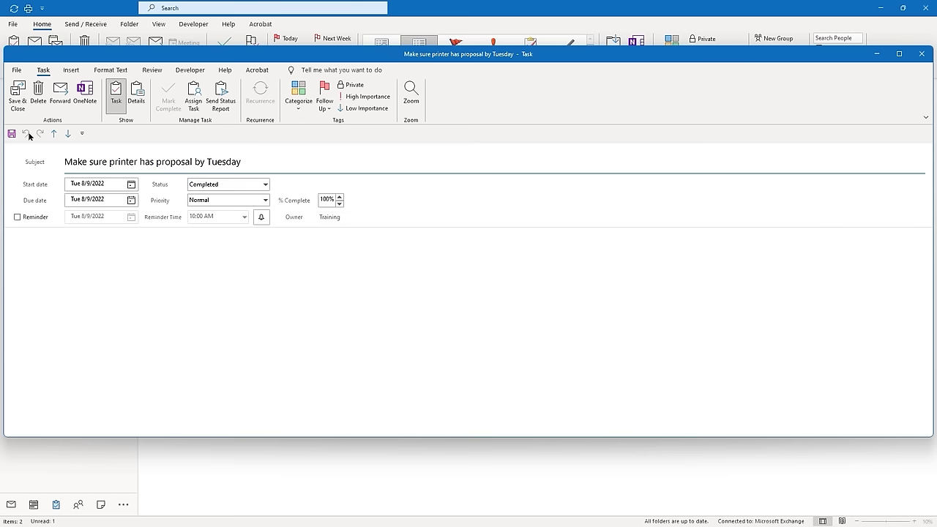
{"action": "left_click", "coordinate": [18, 95]}
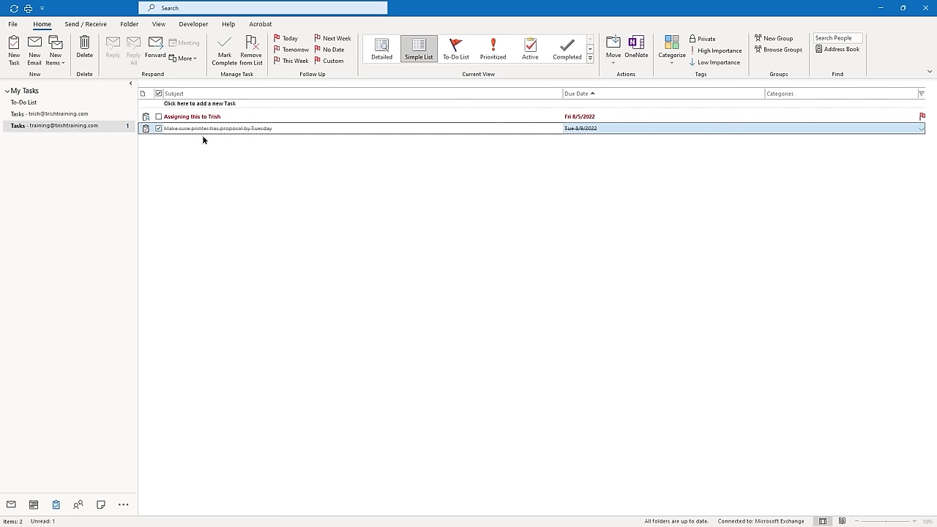
{"action": "left_click", "coordinate": [77, 115]}
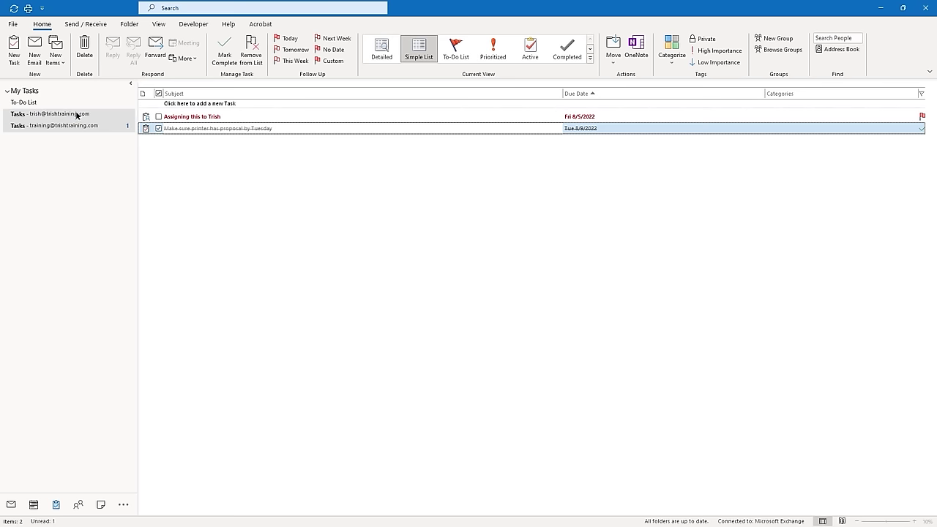
{"action": "left_click", "coordinate": [159, 118]}
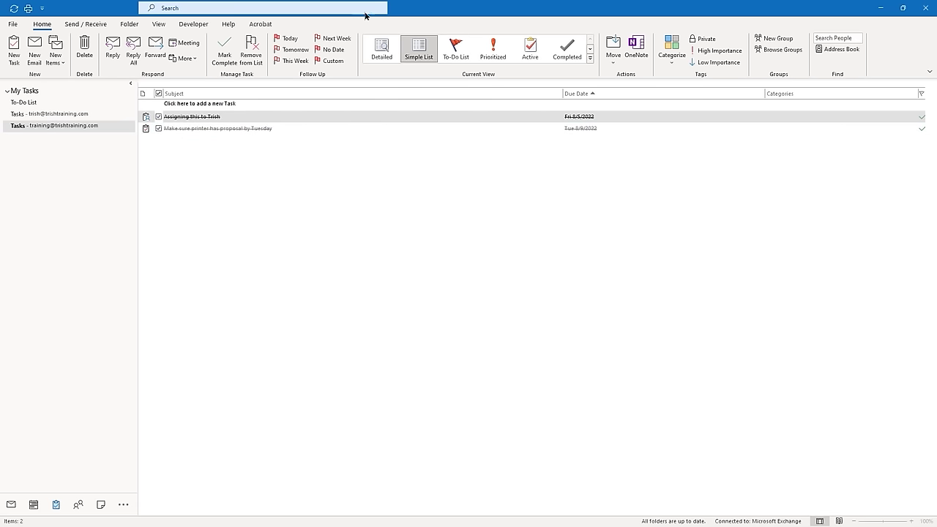
Start a new blank task with Ctrl+N from the task list.
{"action": "left_click", "coordinate": [451, 11]}
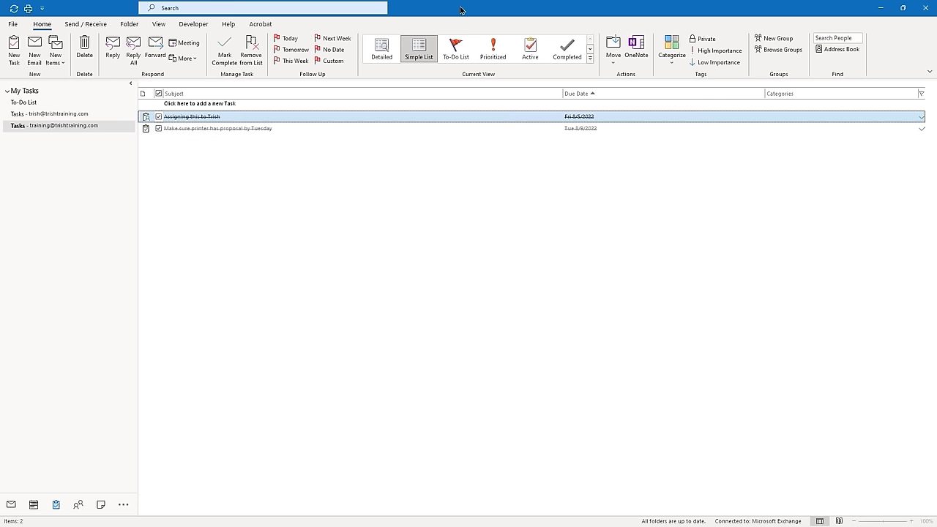
{"action": "key", "text": "ctrl+n"}
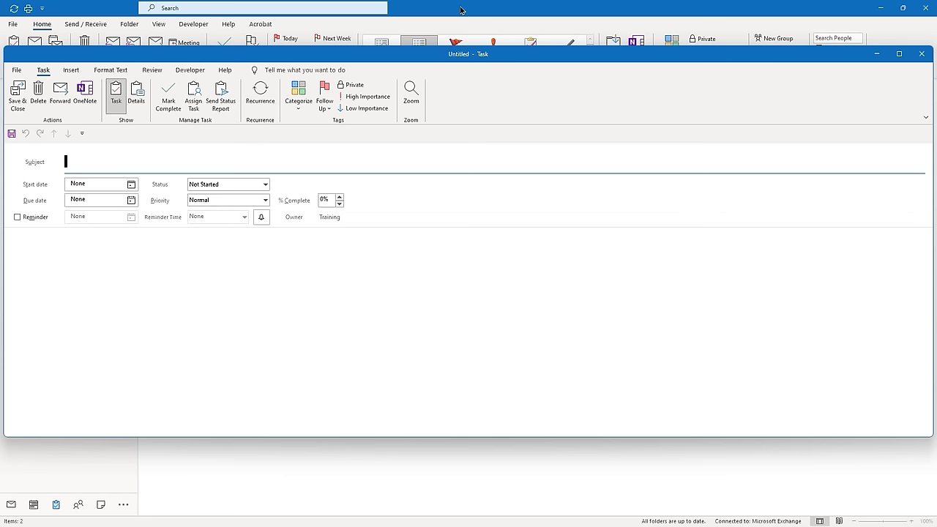
Title the task 'Check Team Availability for Evaluation Meetings' with an August 15 start date.
{"action": "left_click_drag", "start_coordinate": [487, 57], "coordinate": [532, 65]}
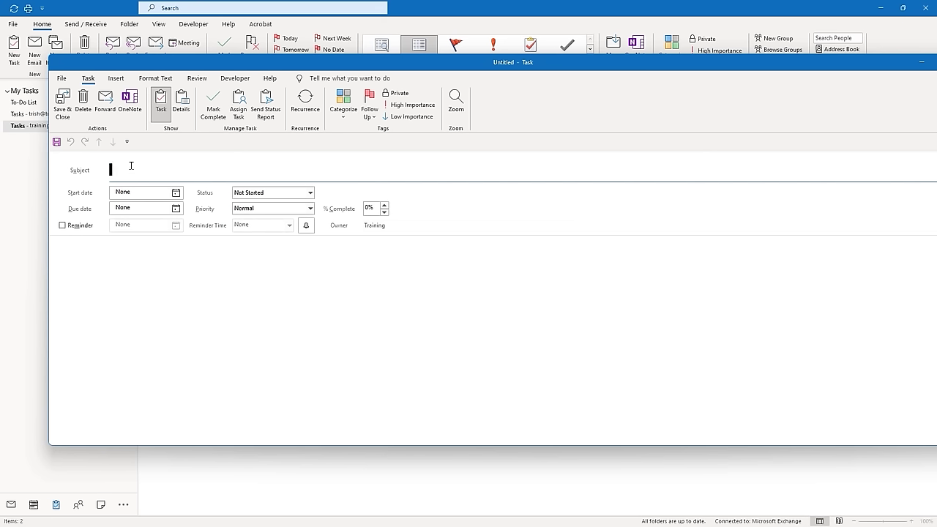
{"action": "type", "text": "Che ck Team Availability fo"}
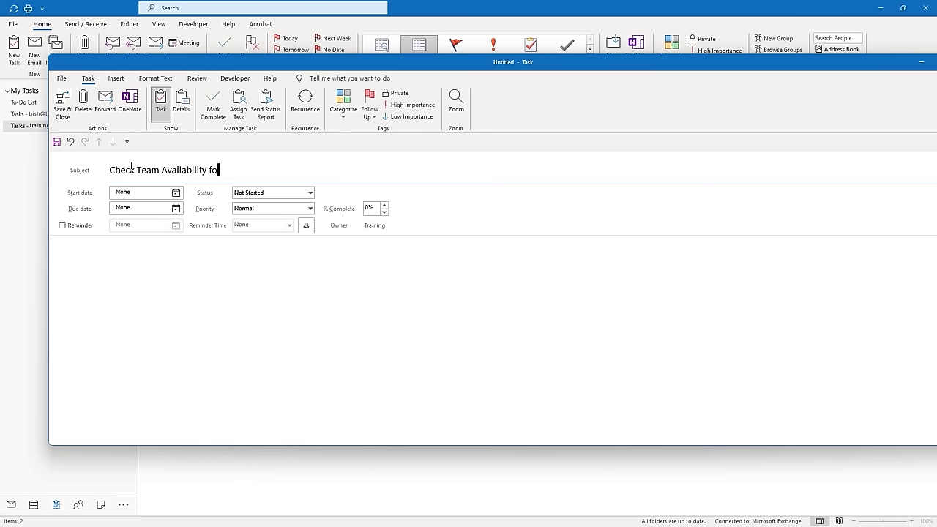
{"action": "type", "text": "r Evaluation Meetings"}
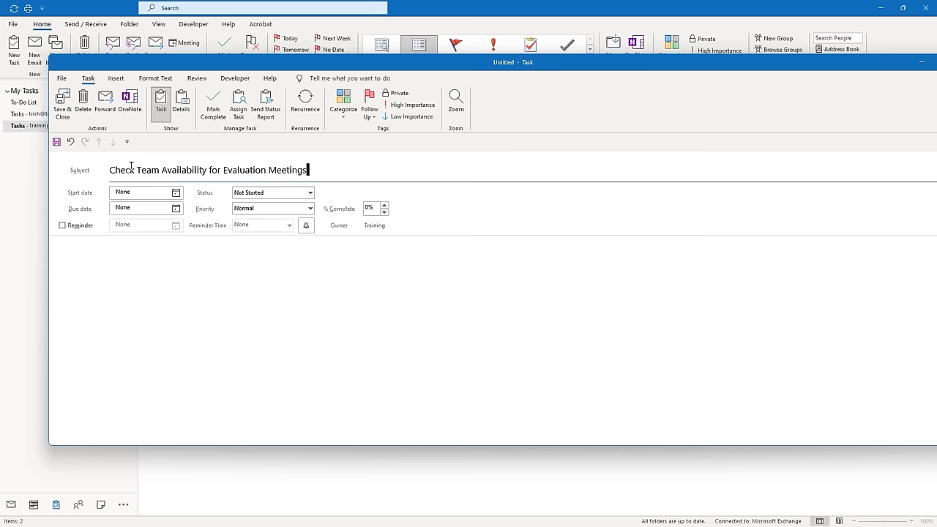
{"action": "left_click", "coordinate": [175, 194]}
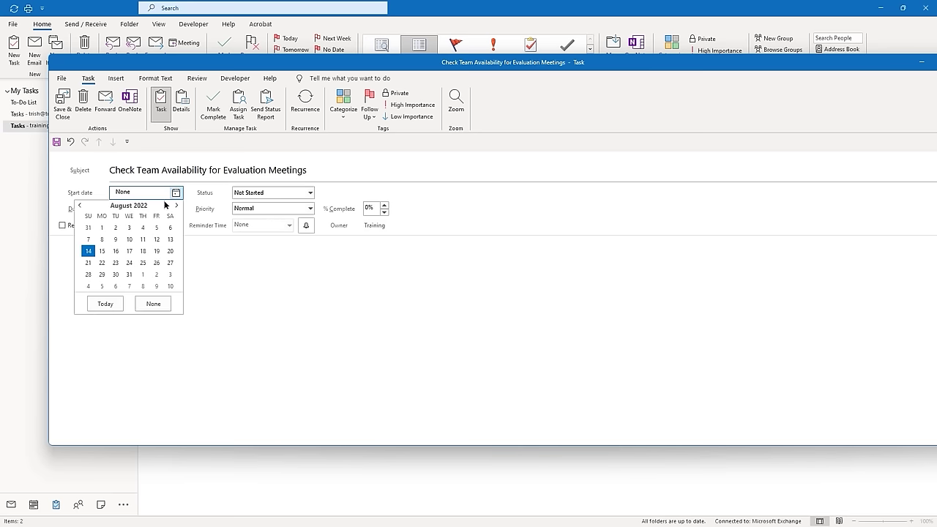
{"action": "left_click", "coordinate": [98, 246]}
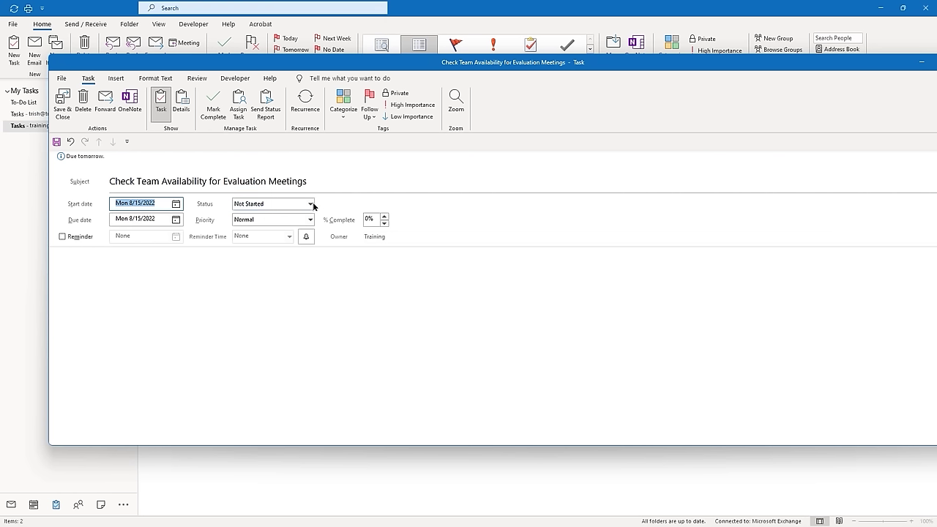
Set the task to In Progress at 25% complete, save it, and reopen it.
{"action": "left_click", "coordinate": [310, 206]}
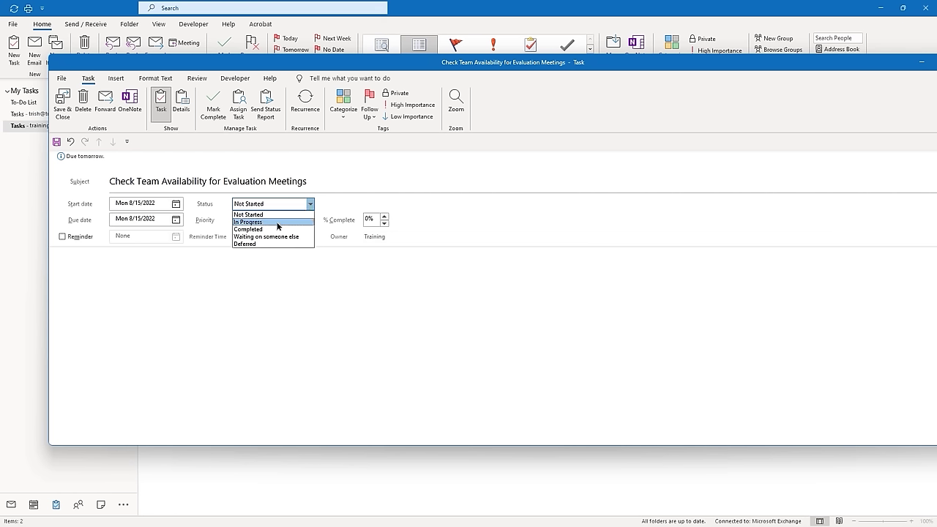
{"action": "left_click", "coordinate": [278, 223]}
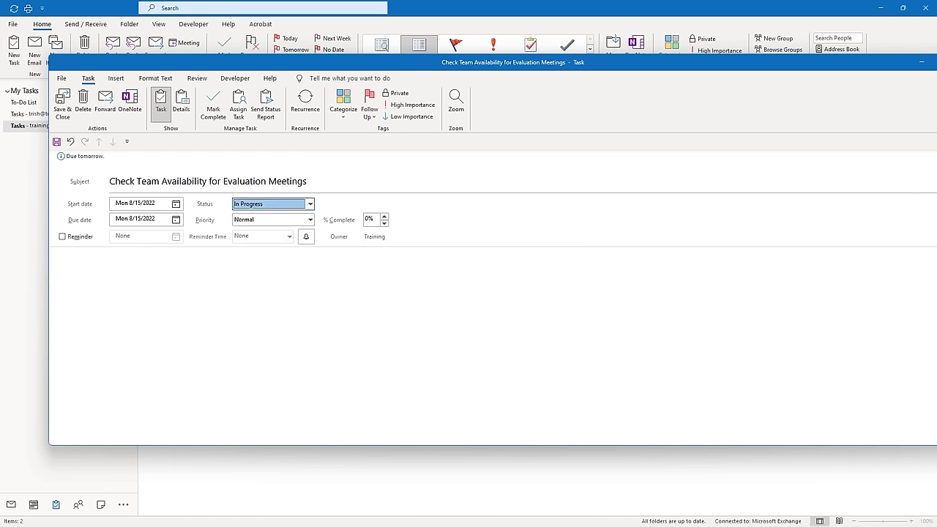
{"action": "left_click", "coordinate": [375, 214]}
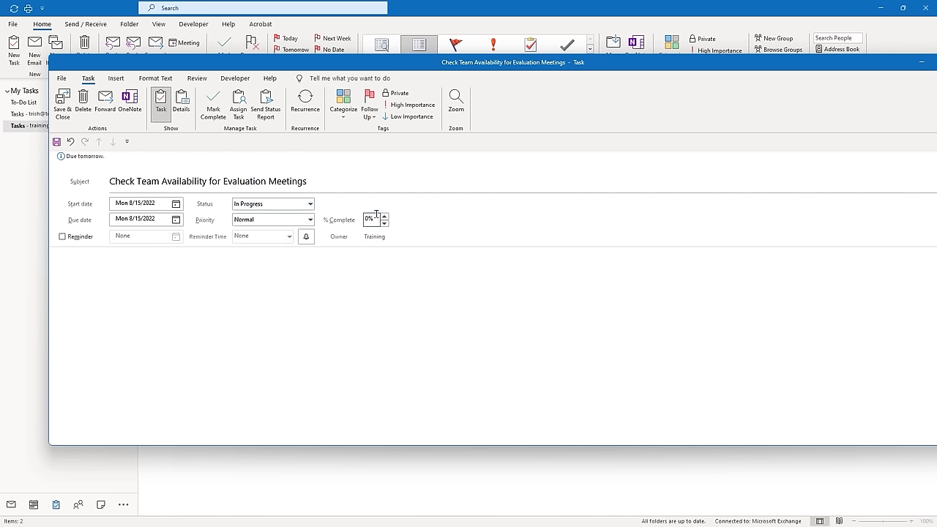
{"action": "left_click_drag", "start_coordinate": [375, 214], "coordinate": [366, 227]}
{"action": "type", "text": "25"}
{"action": "key", "text": "Tab"}
{"action": "left_click", "coordinate": [68, 111]}
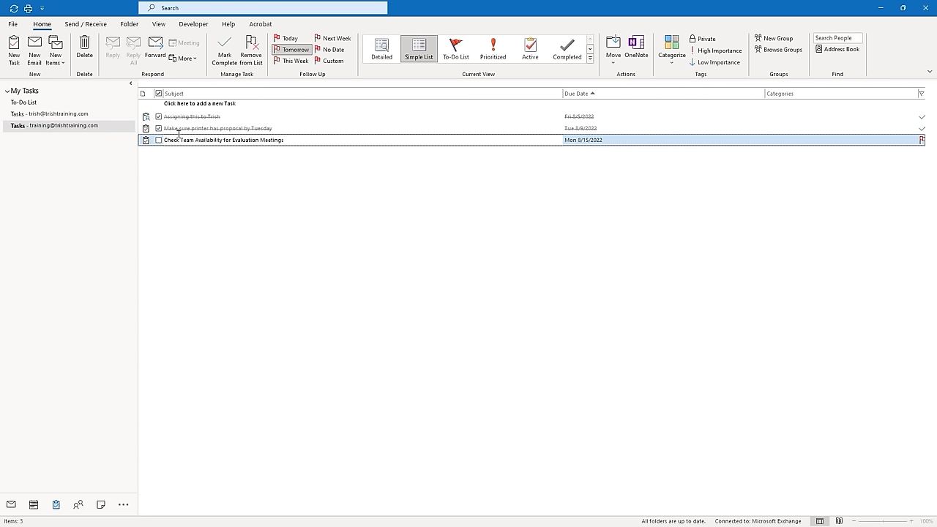
{"action": "double_click", "coordinate": [182, 140]}
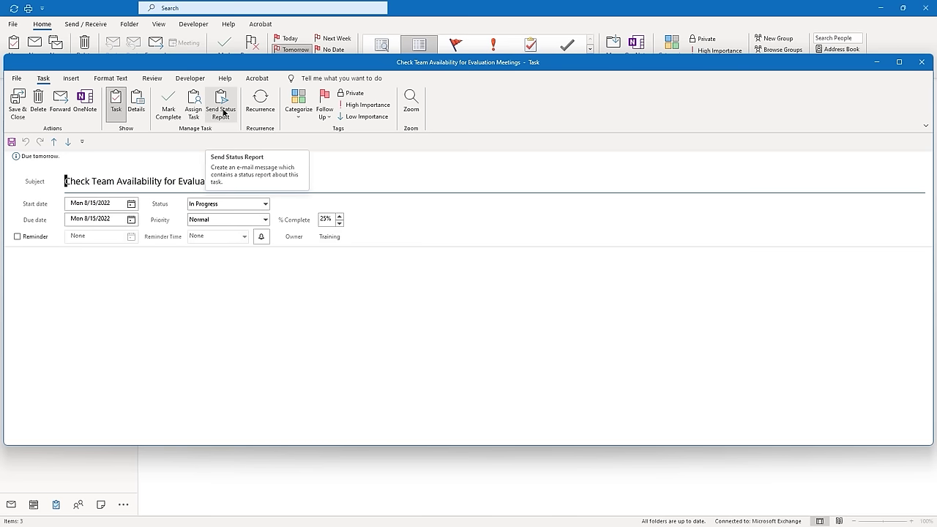
Send a status report on the evaluation meetings task to the assignee, then save and close it.
{"action": "left_click", "coordinate": [224, 113]}
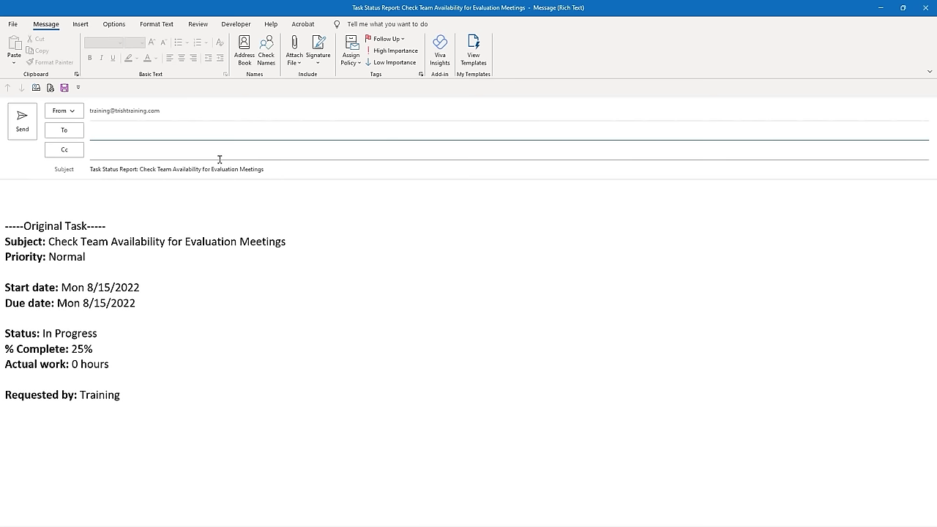
{"action": "type", "text": "Trish;"}
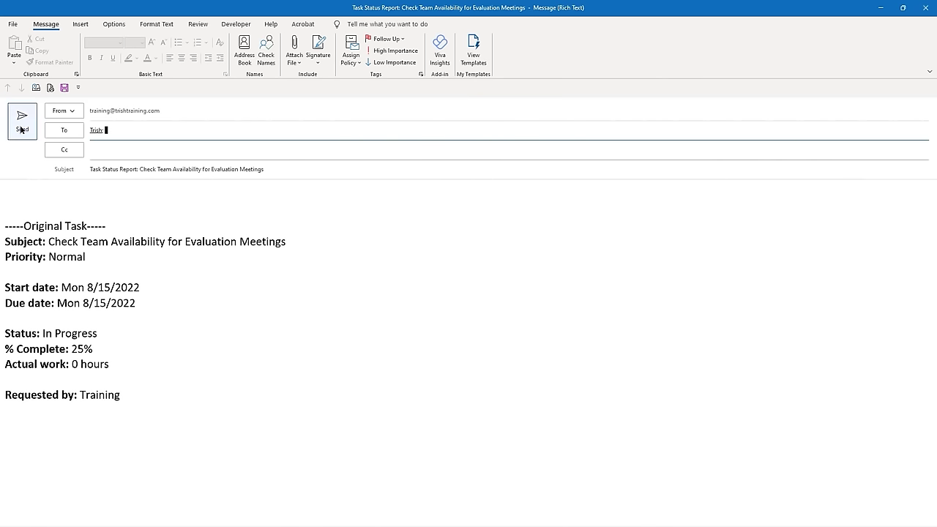
{"action": "left_click", "coordinate": [21, 122]}
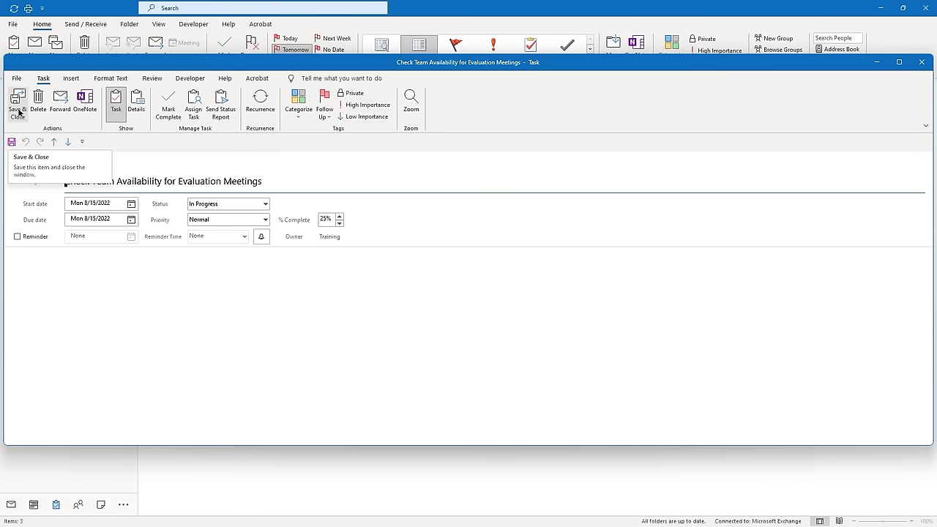
{"action": "left_click", "coordinate": [19, 112]}
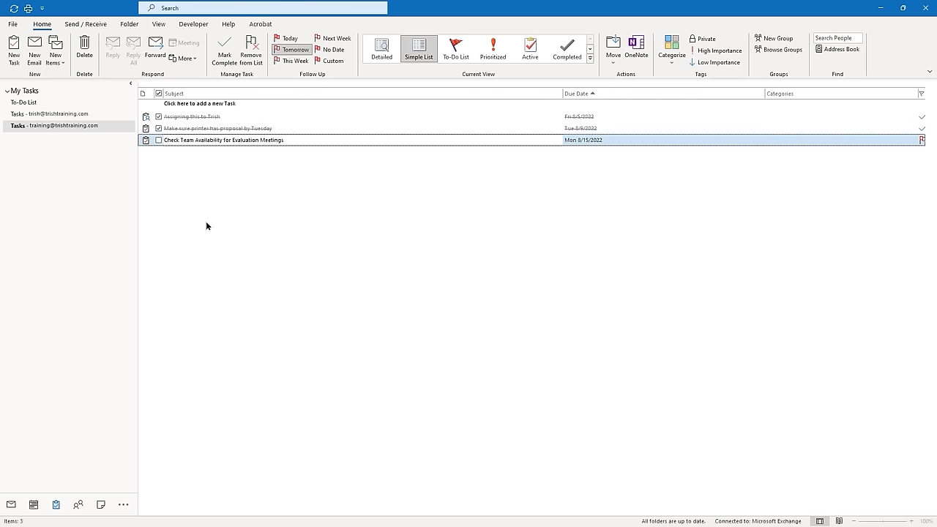
{"action": "key", "text": "ctrl+n"}
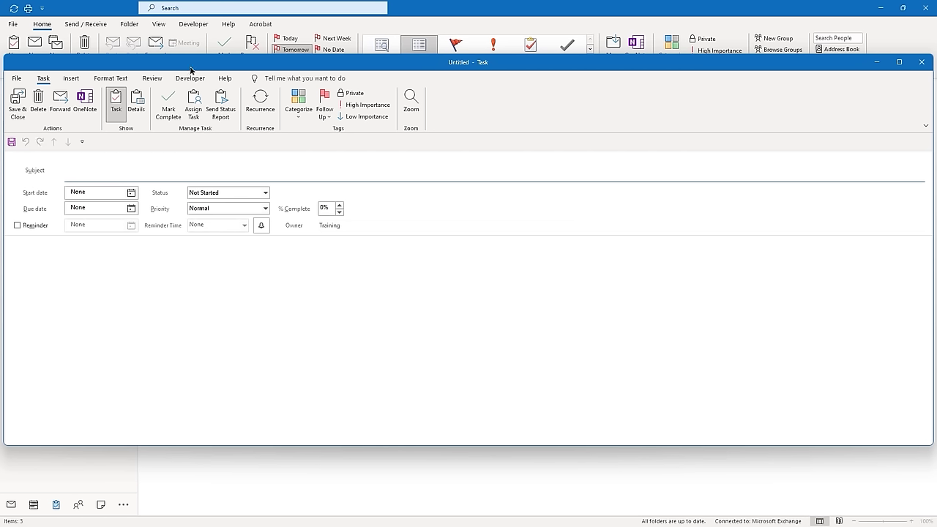
{"action": "left_click_drag", "start_coordinate": [202, 68], "coordinate": [246, 67]}
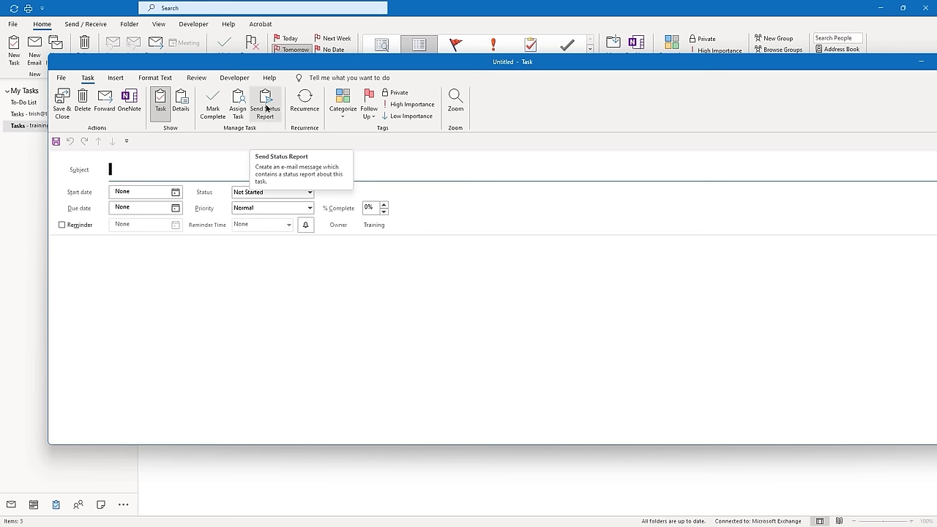
{"action": "left_click", "coordinate": [267, 108]}
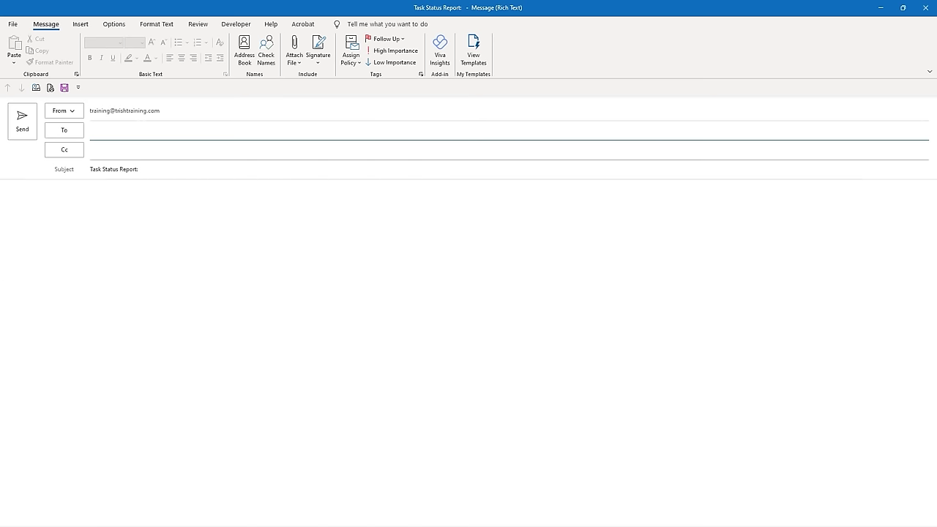
{"action": "left_click", "coordinate": [925, 11]}
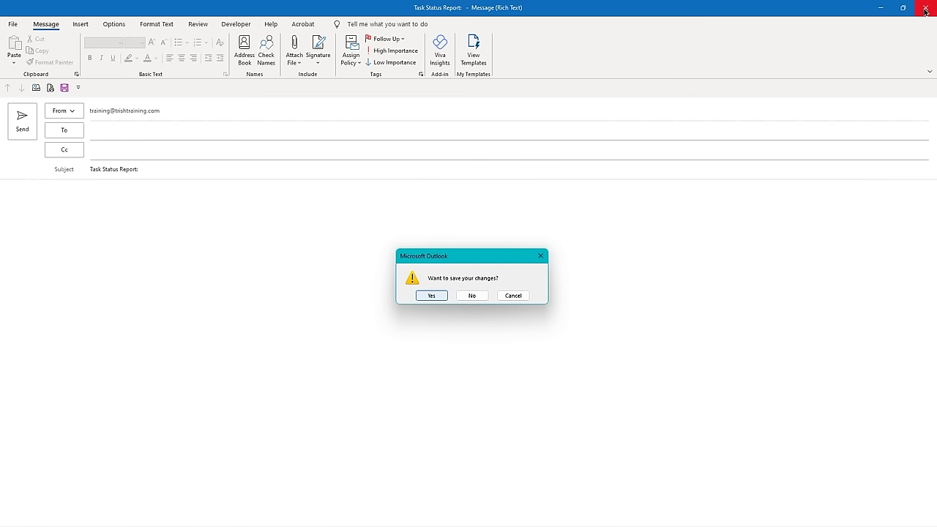
{"action": "left_click", "coordinate": [478, 299]}
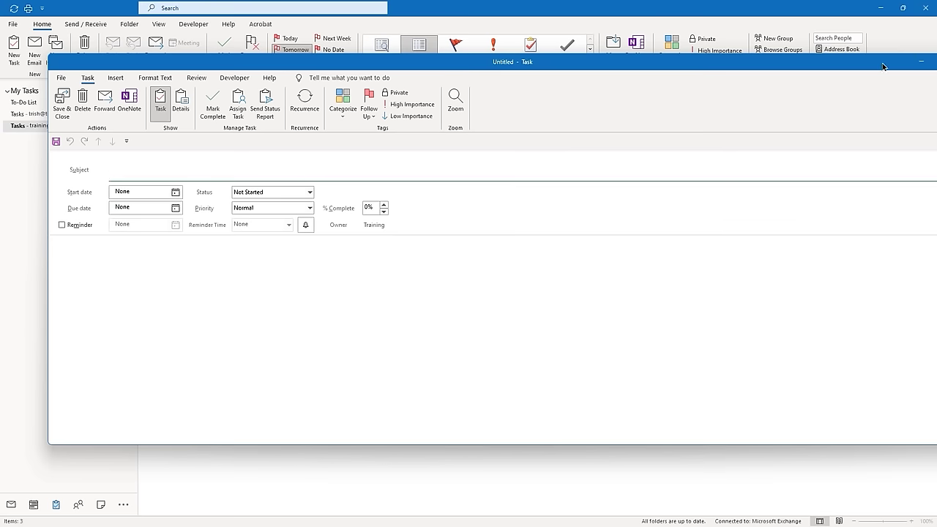
{"action": "left_click_drag", "start_coordinate": [883, 66], "coordinate": [818, 75]}
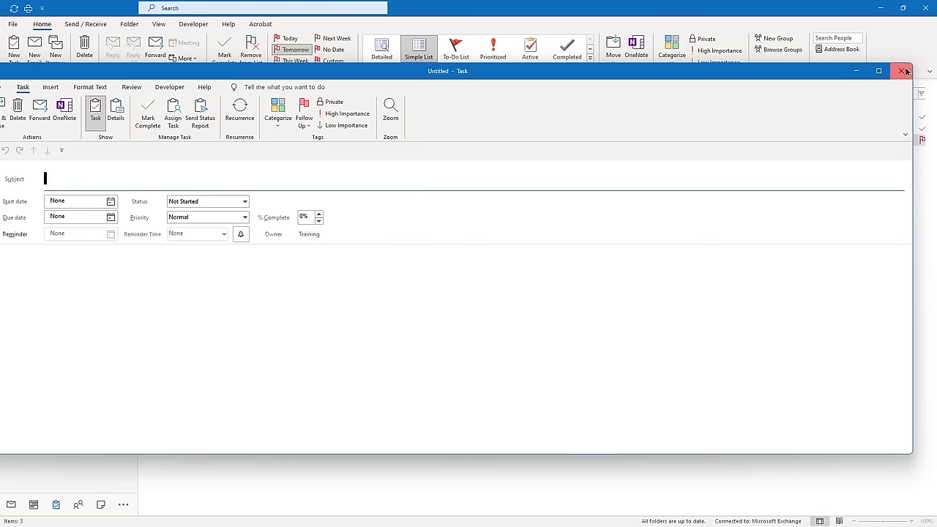
{"action": "left_click", "coordinate": [902, 70]}
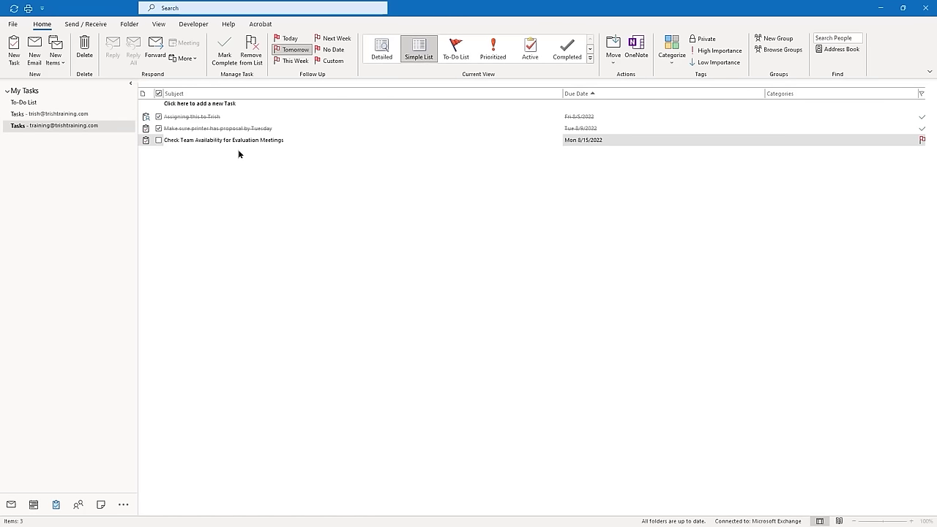
{"action": "key", "text": "ctrl+1"}
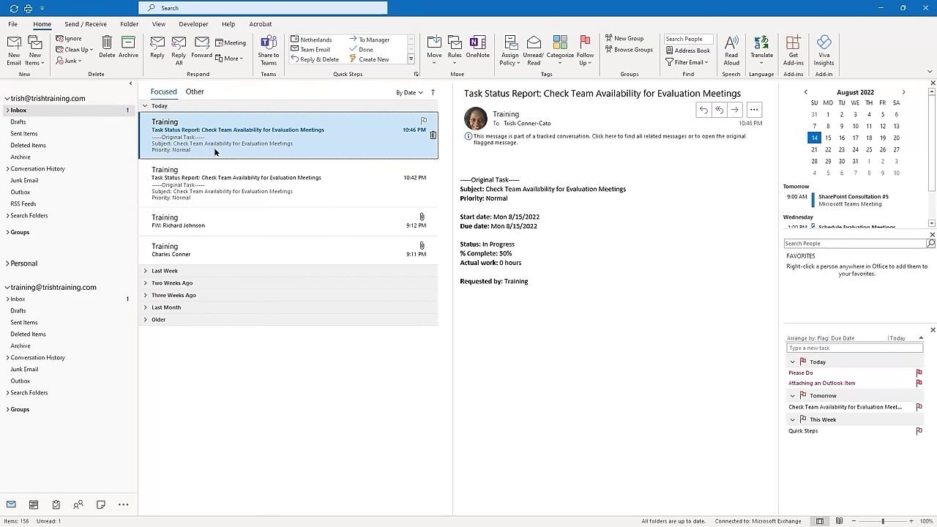
{"action": "left_click", "coordinate": [264, 183]}
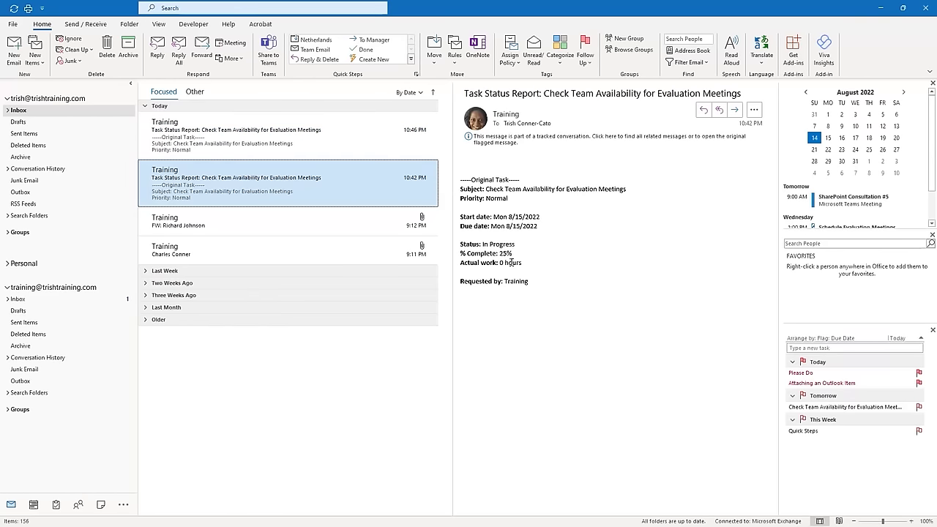
{"action": "left_click", "coordinate": [256, 142]}
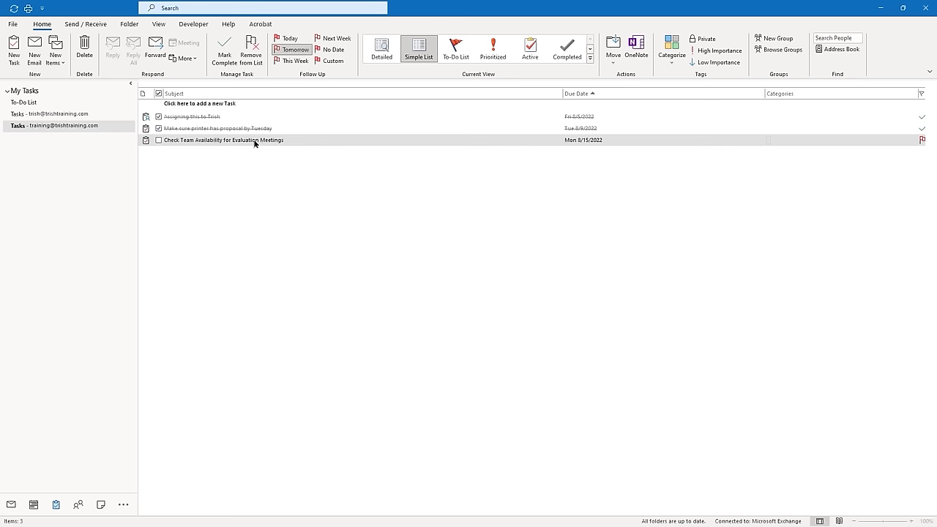
Assign the evaluation meetings task to a colleague with a note asking for completion by Tuesday.
{"action": "left_click", "coordinate": [254, 141]}
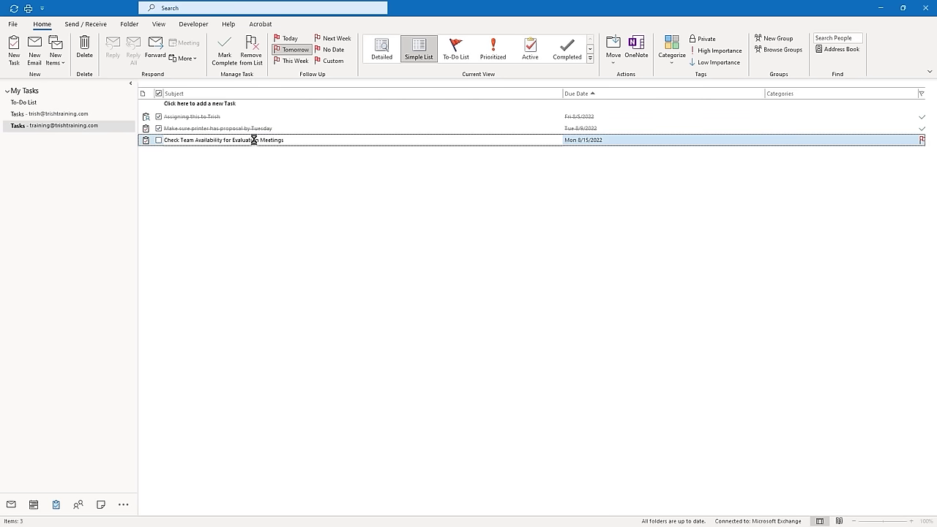
{"action": "double_click", "coordinate": [254, 140]}
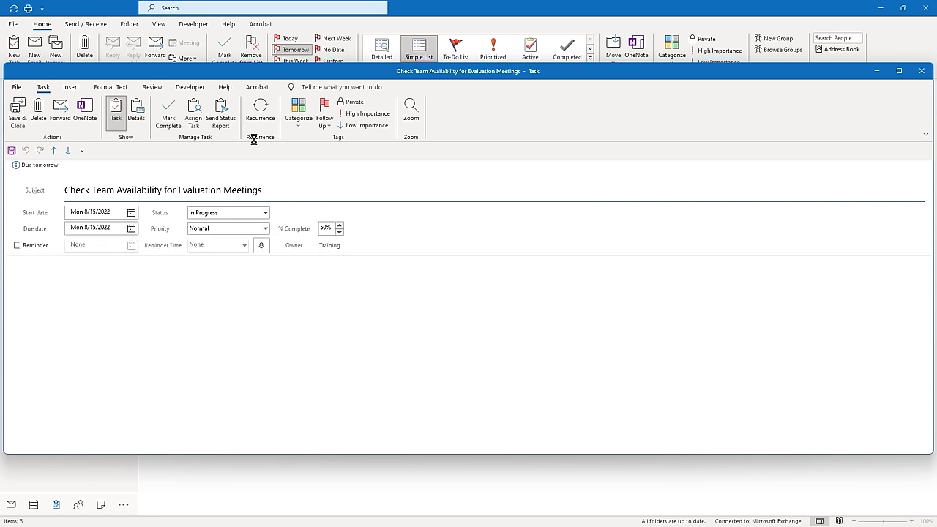
{"action": "left_click", "coordinate": [193, 121]}
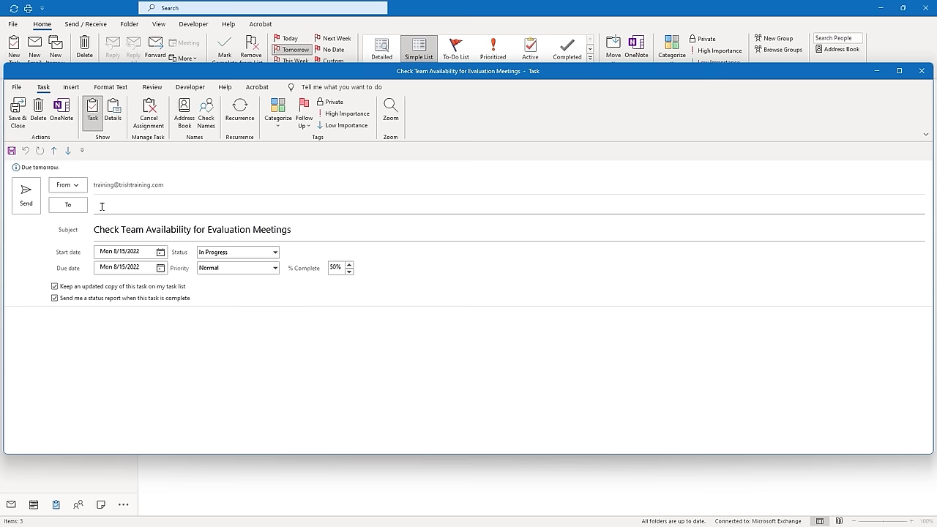
{"action": "type", "text": "Trish;"}
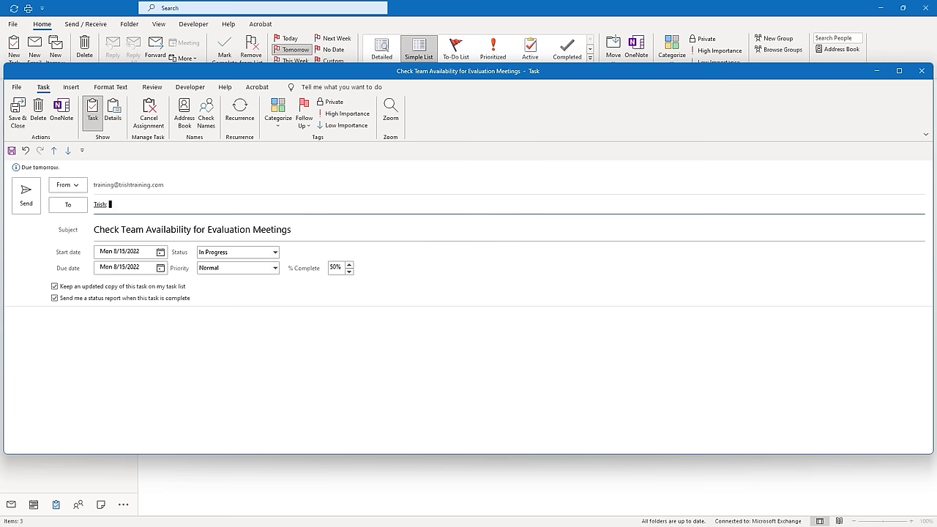
{"action": "left_click", "coordinate": [10, 321]}
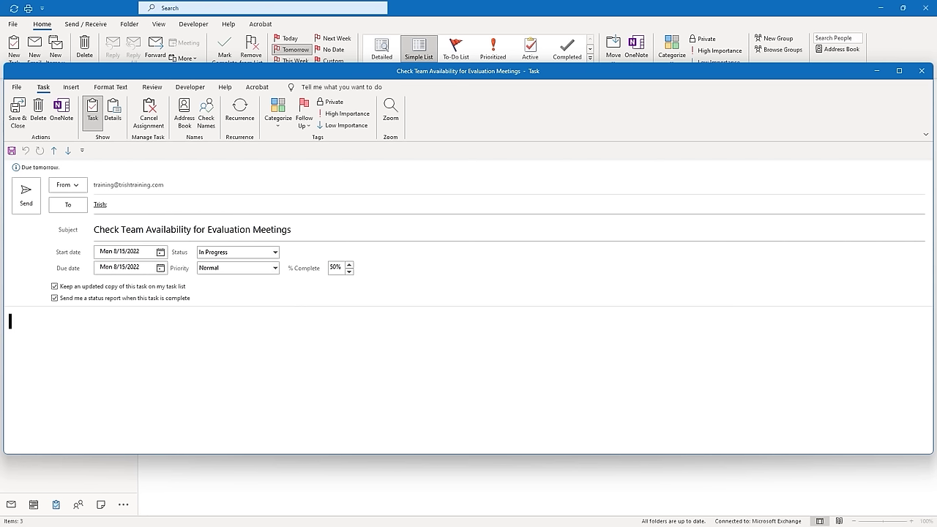
{"action": "type", "text": "I need to hand th"}
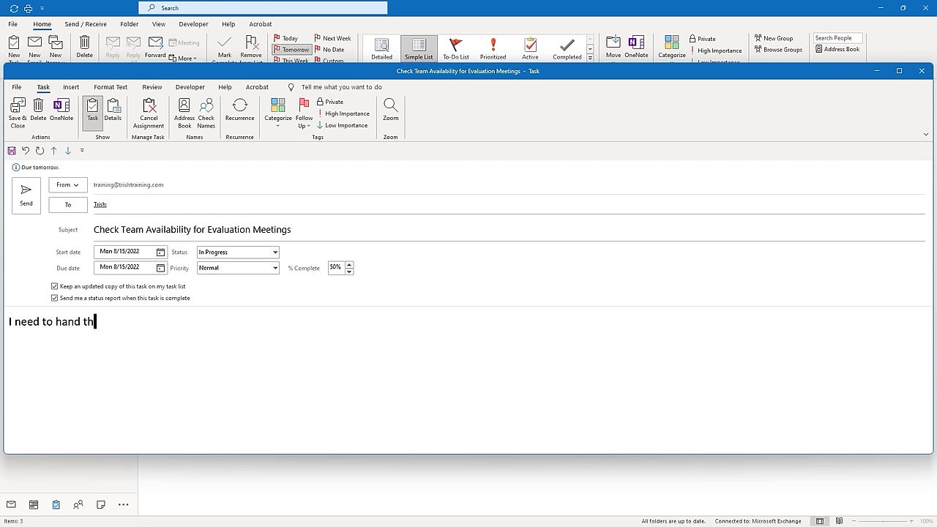
{"action": "type", "text": "is off to you, if you can comple"}
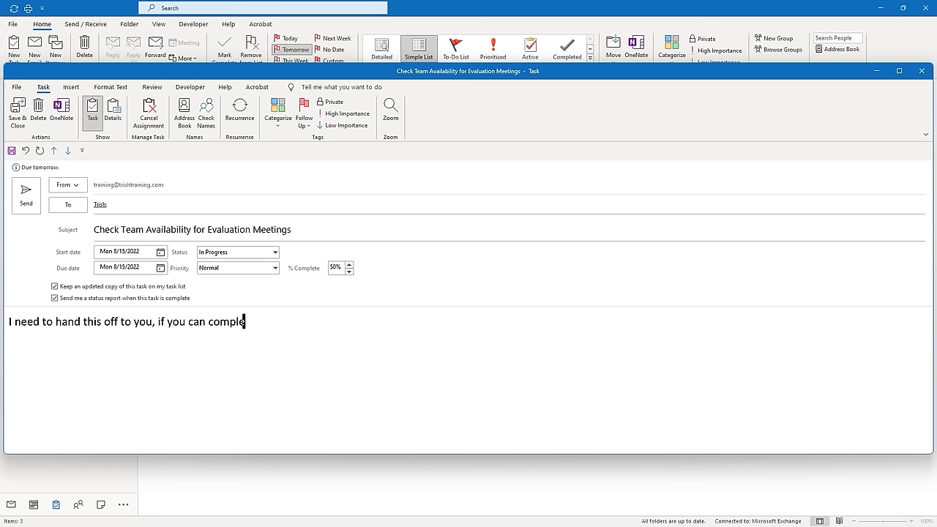
{"action": "type", "text": "te by Tues"}
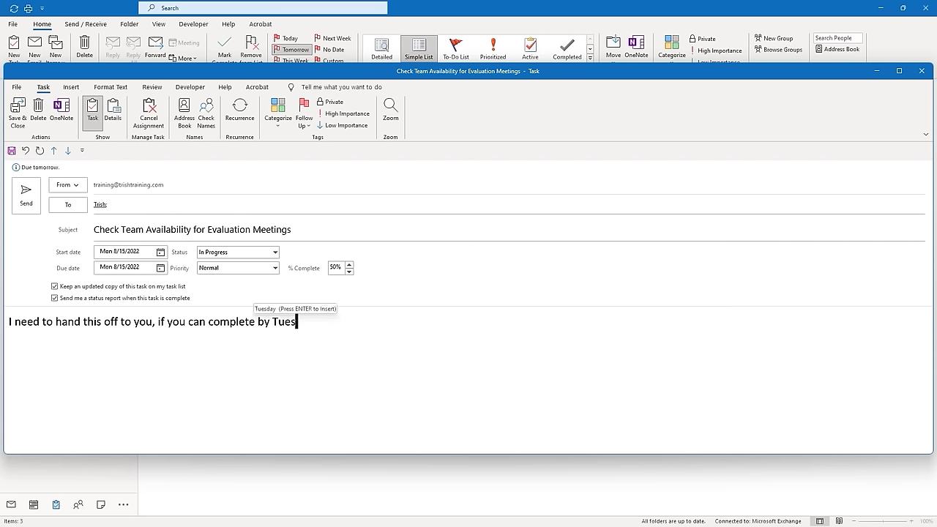
{"action": "type", "text": "day that would "}
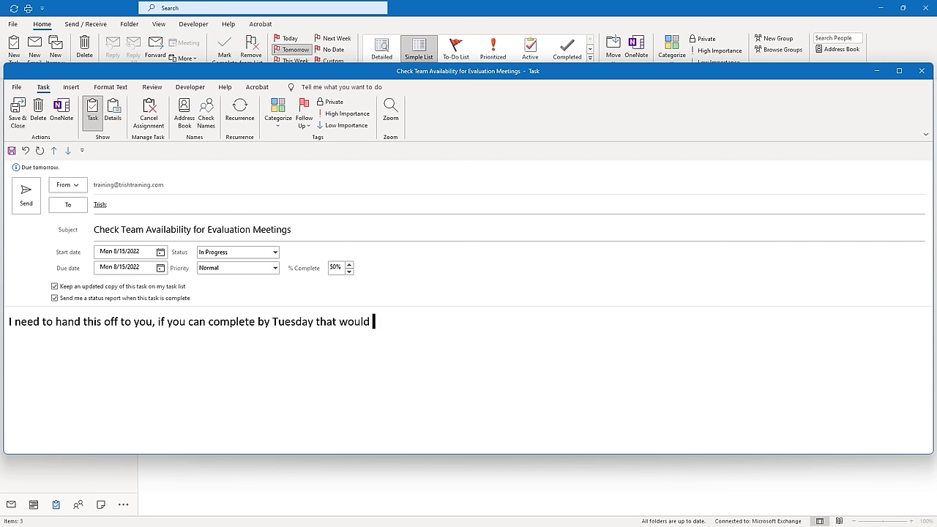
{"action": "type", "text": "be fantastic."}
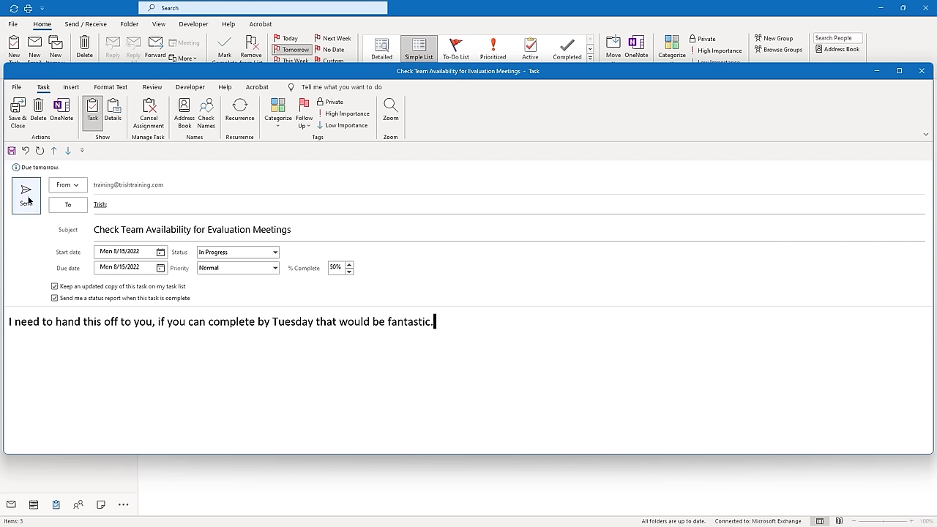
{"action": "left_click", "coordinate": [26, 194]}
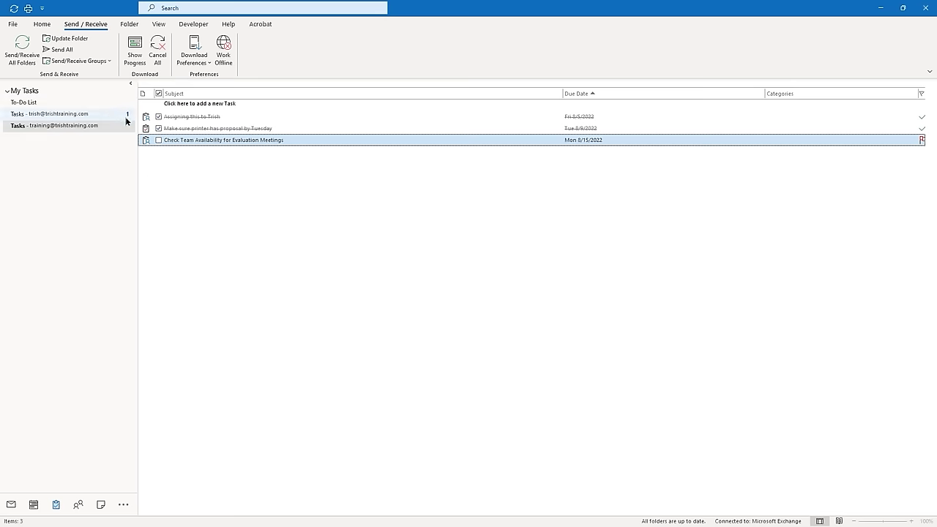
In the colleague's task list, accept the Check Team Availability request and send the response immediately.
{"action": "left_click", "coordinate": [46, 117]}
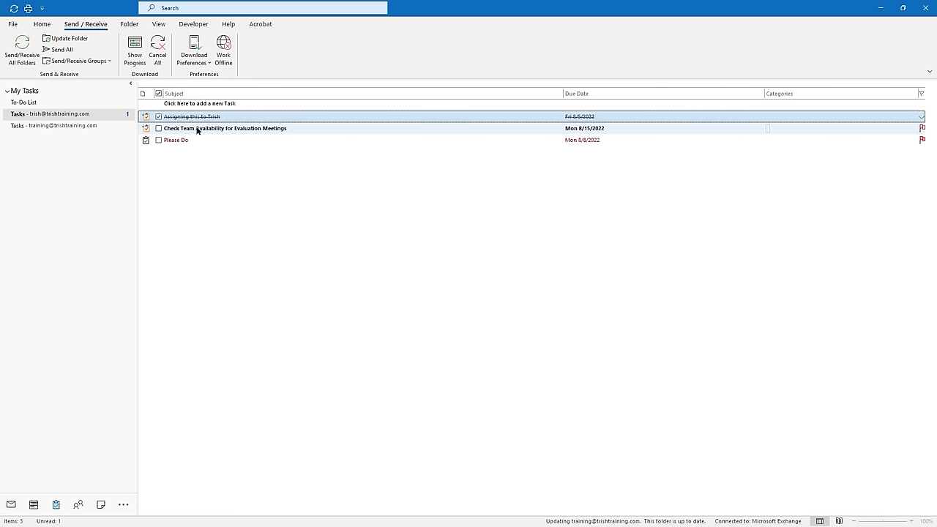
{"action": "left_click", "coordinate": [196, 128]}
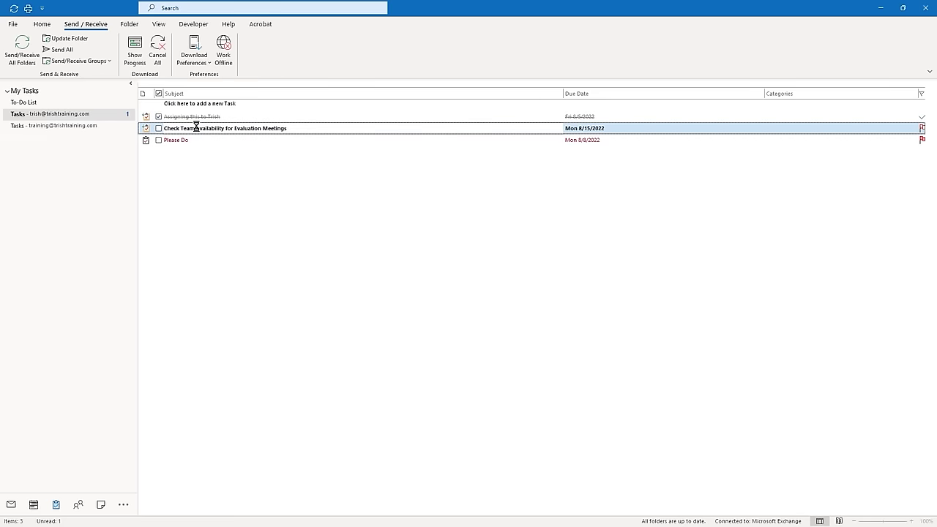
{"action": "double_click", "coordinate": [197, 128]}
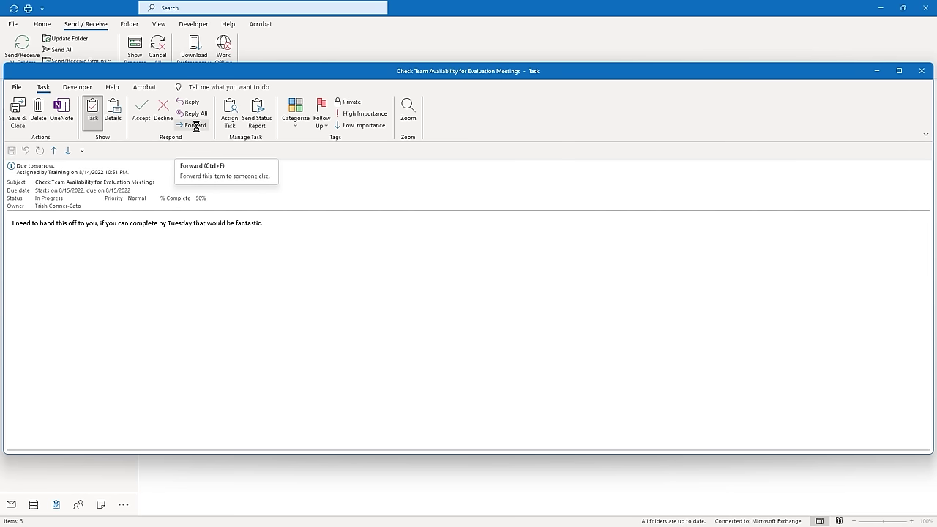
{"action": "left_click", "coordinate": [137, 117]}
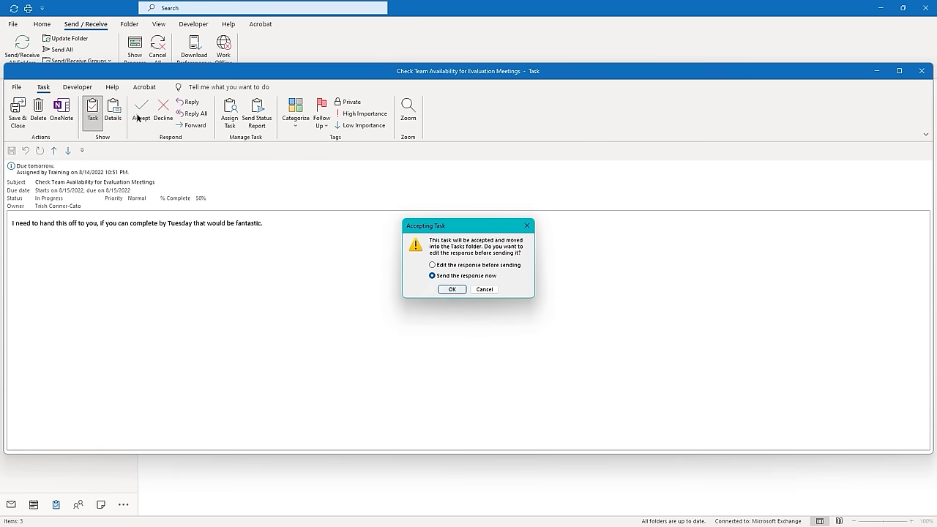
{"action": "left_click", "coordinate": [453, 290]}
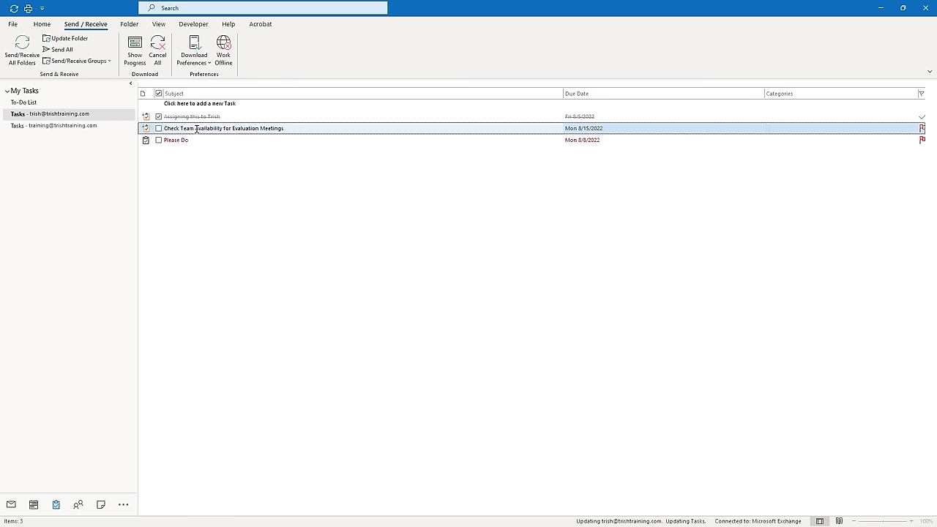
Mark the accepted Check Team Availability task complete, then go to the mail inbox.
{"action": "left_click", "coordinate": [178, 129]}
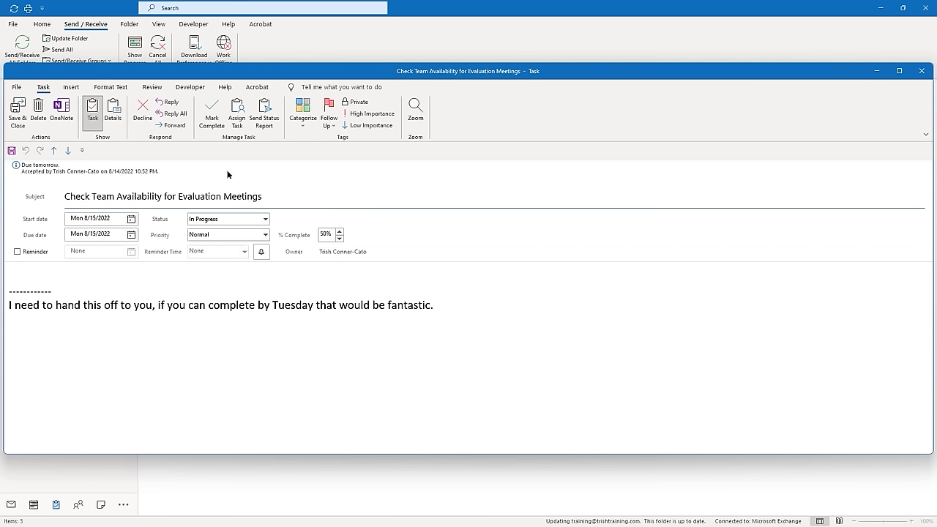
{"action": "left_click", "coordinate": [212, 120]}
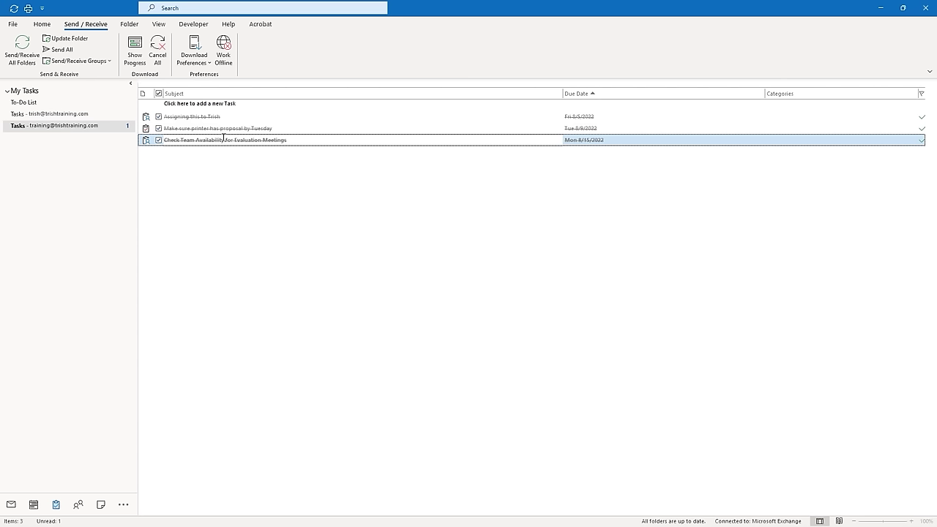
{"action": "key", "text": "ctrl+1"}
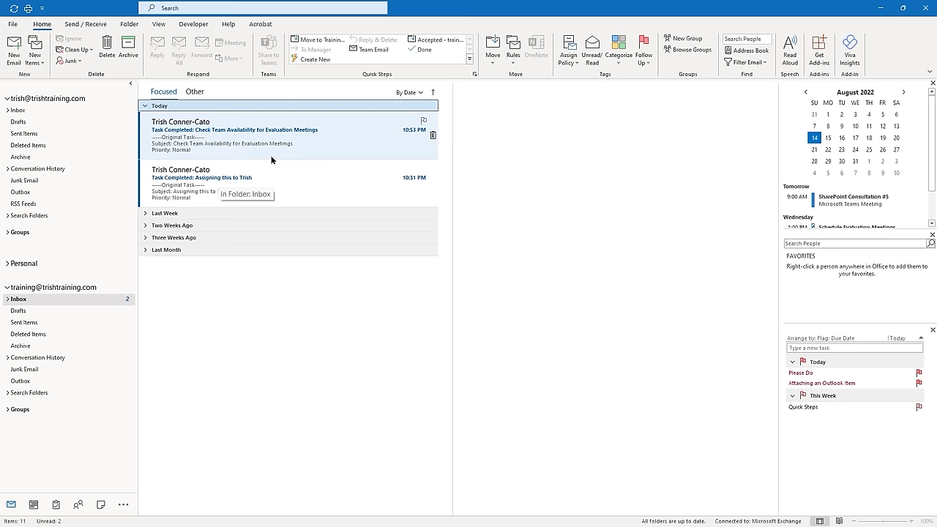
Read both Task Completed reports, opening one in full, then collapse Today and return to Tasks.
{"action": "left_click", "coordinate": [239, 187]}
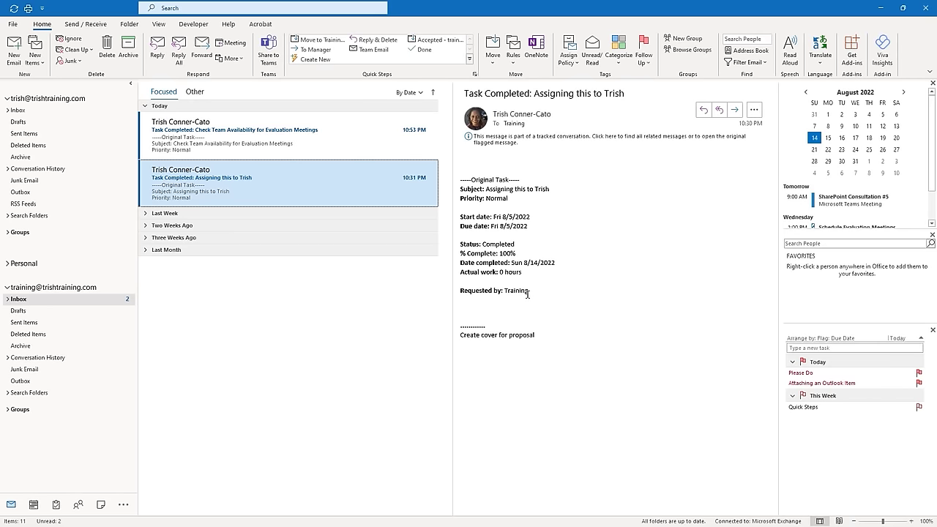
{"action": "left_click", "coordinate": [275, 139]}
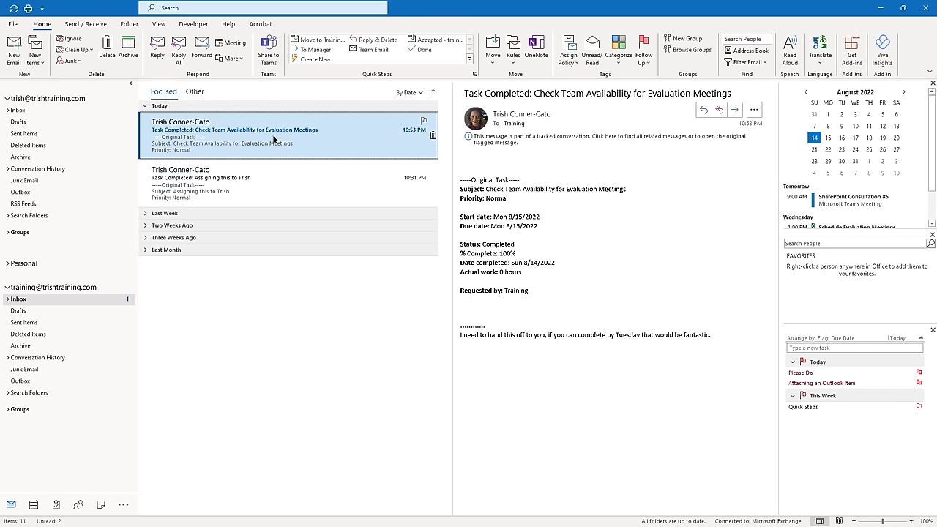
{"action": "double_click", "coordinate": [278, 183]}
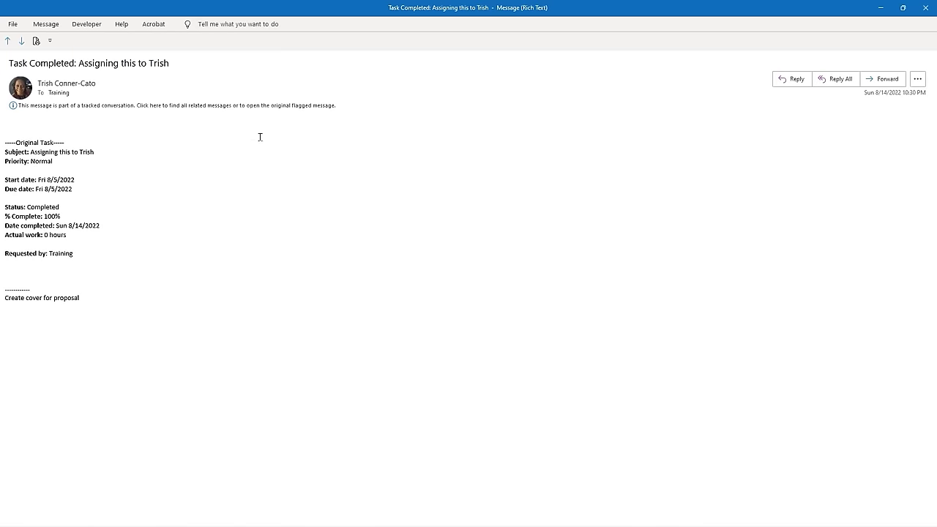
{"action": "left_click", "coordinate": [926, 7]}
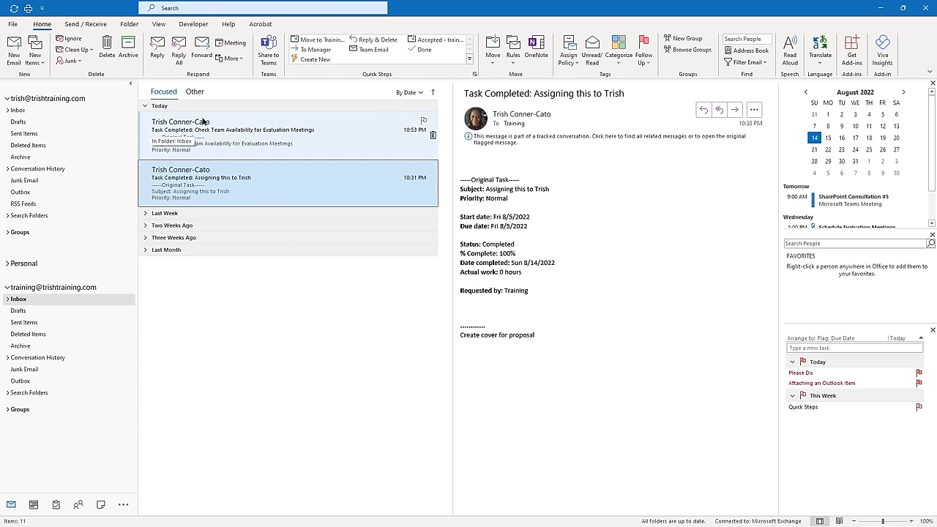
{"action": "left_click", "coordinate": [146, 107]}
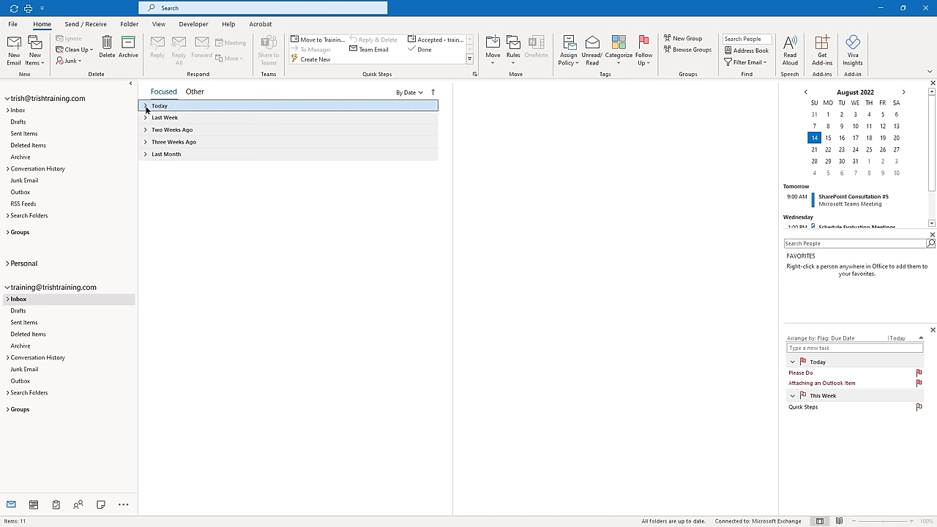
{"action": "key", "text": "ctrl+4"}
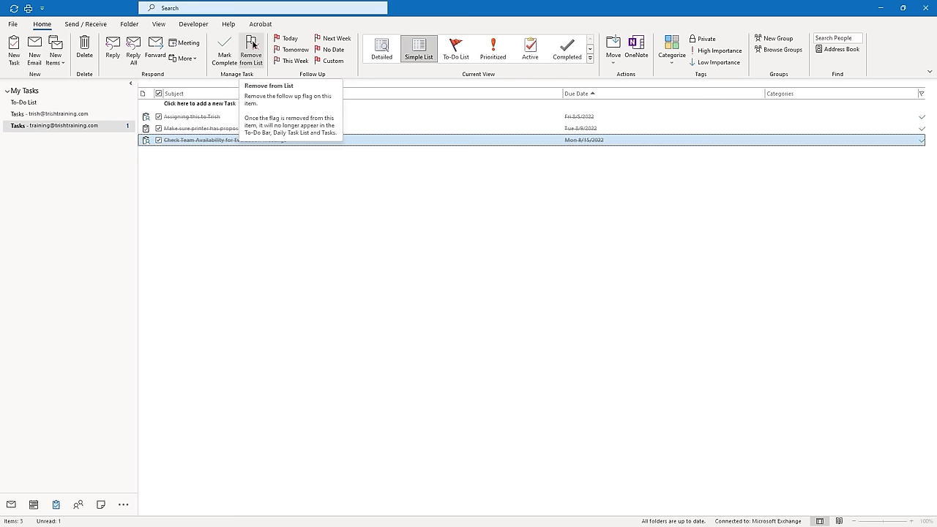
Review a task's context menu, then try the Detailed and Prioritized views, toggling the uncategorized group.
{"action": "right_click", "coordinate": [185, 118]}
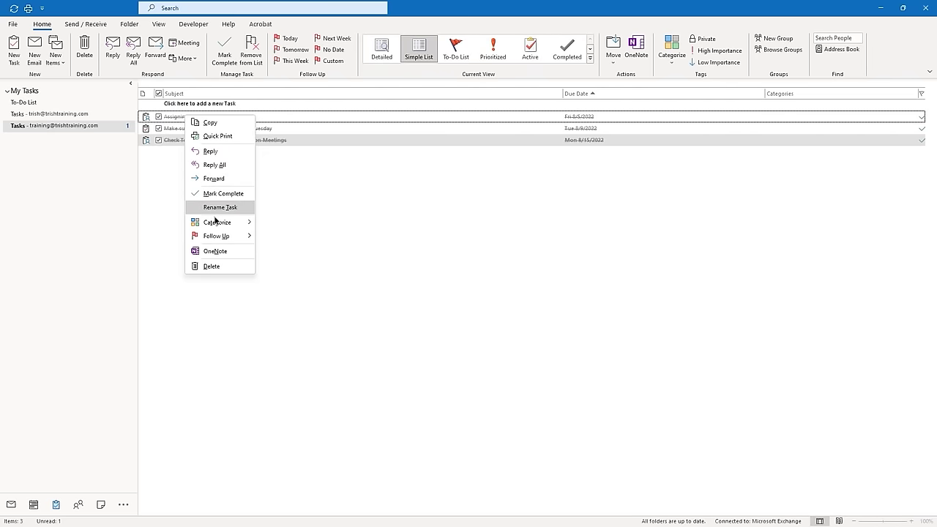
{"action": "mouse_move", "coordinate": [215, 221]}
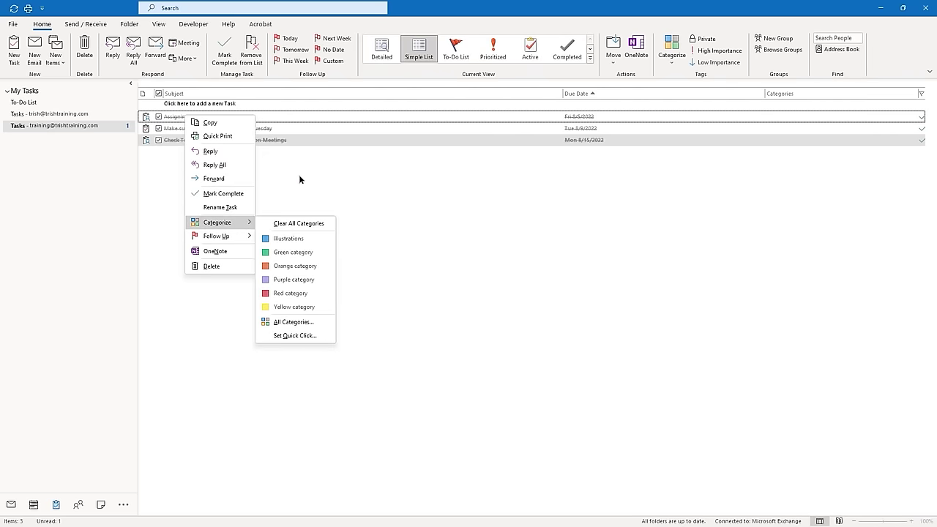
{"action": "left_click", "coordinate": [162, 160]}
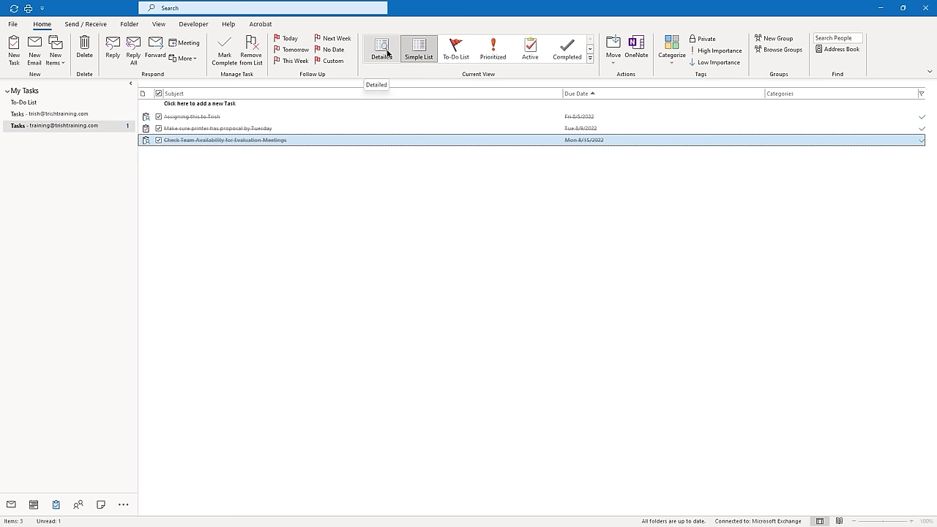
{"action": "left_click", "coordinate": [382, 51]}
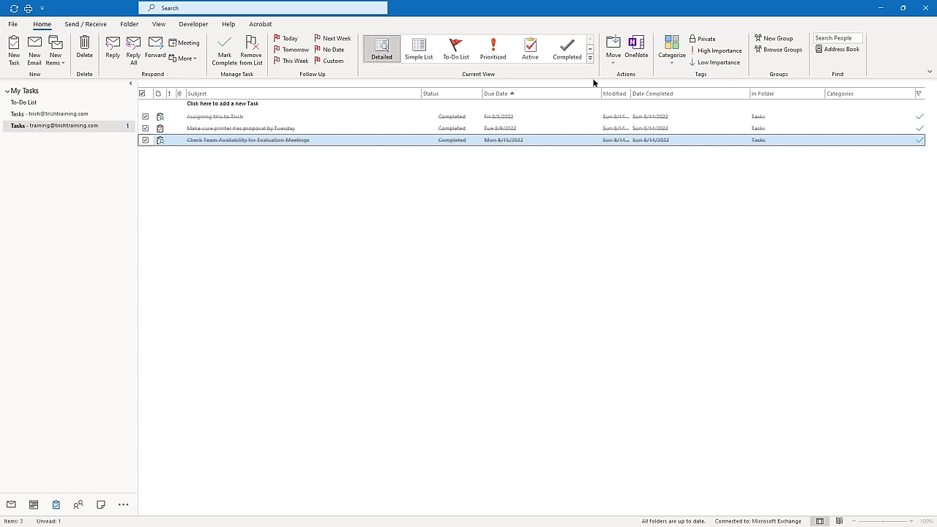
{"action": "left_click", "coordinate": [492, 52]}
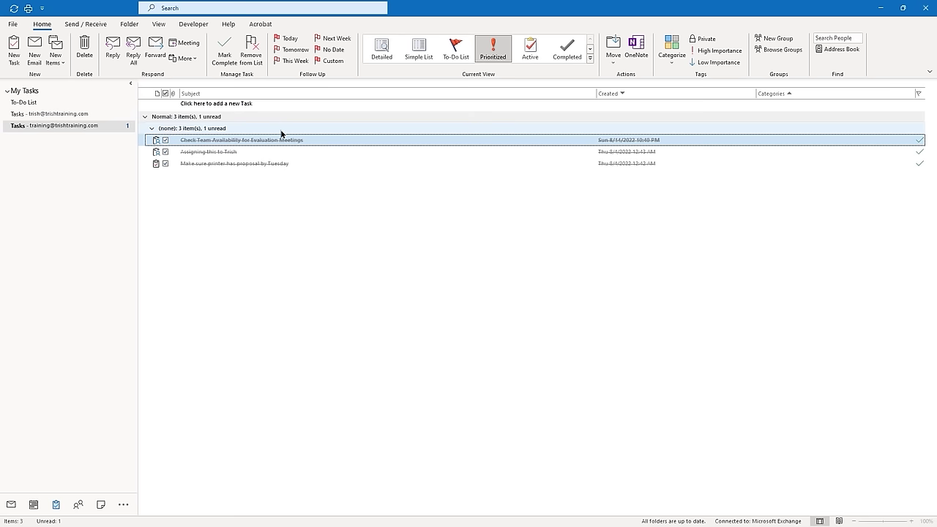
{"action": "left_click", "coordinate": [150, 129]}
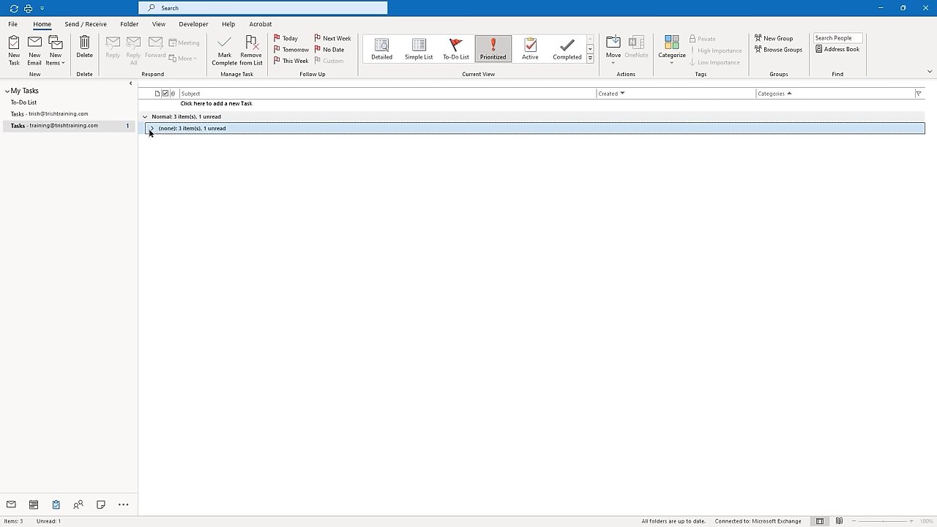
{"action": "left_click", "coordinate": [150, 128]}
{"action": "left_click", "coordinate": [150, 128]}
Switch to the Active view, then the Completed view, and expand the full views gallery.
{"action": "left_click", "coordinate": [528, 48]}
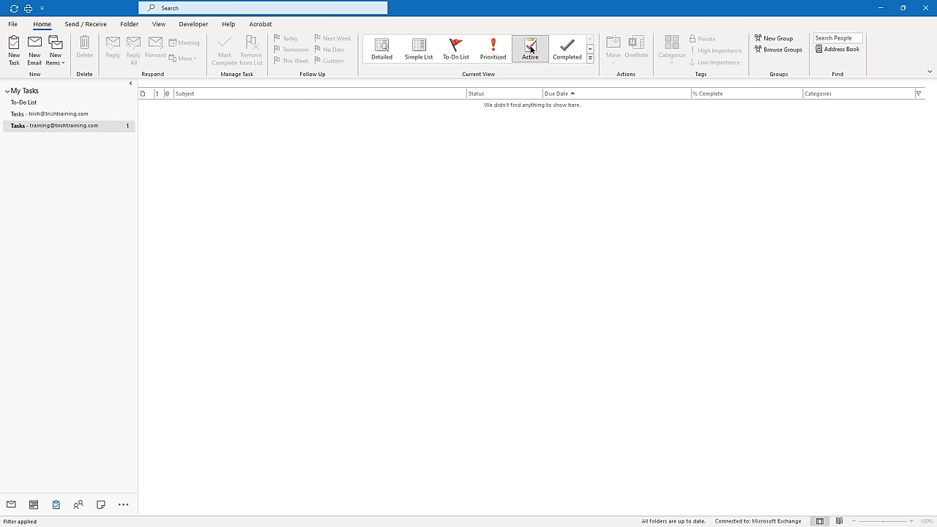
{"action": "left_click", "coordinate": [570, 51]}
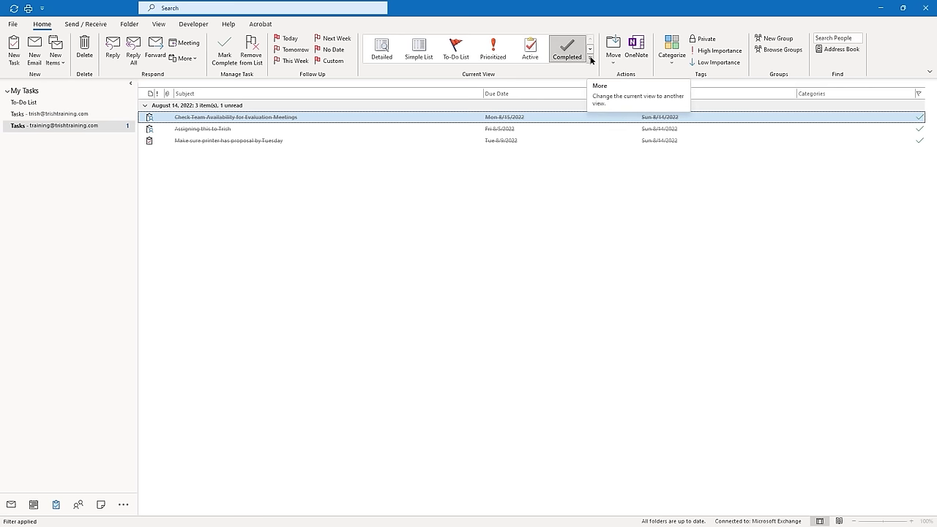
{"action": "left_click", "coordinate": [591, 60]}
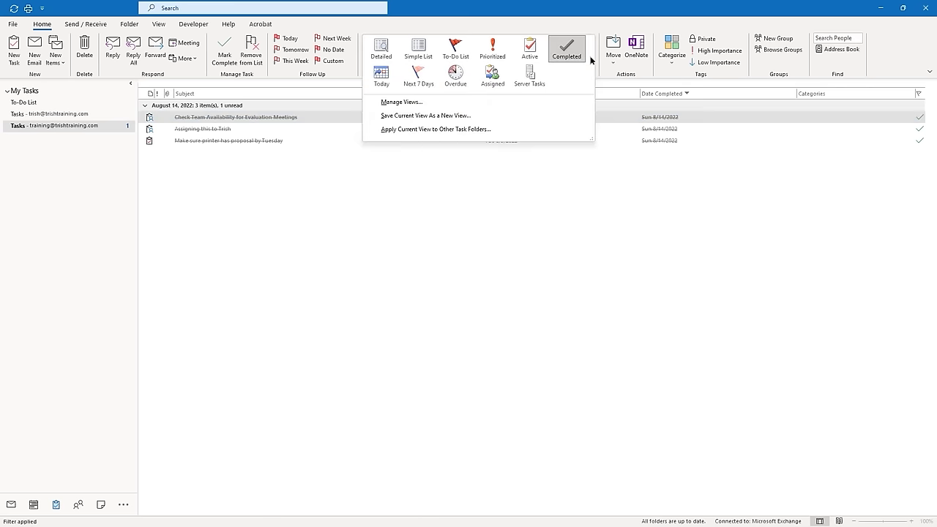
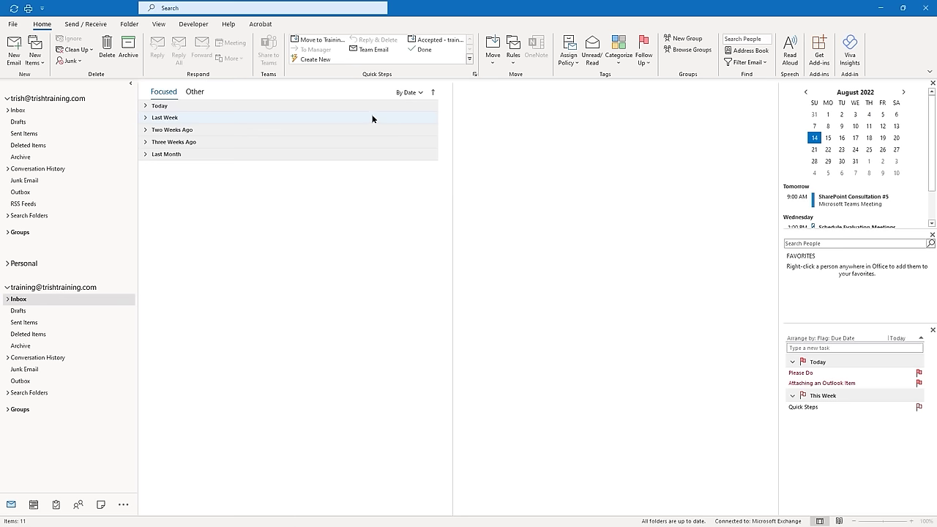
From File's Account Information page, drop down the Account Settings menu.
{"action": "left_click", "coordinate": [13, 24]}
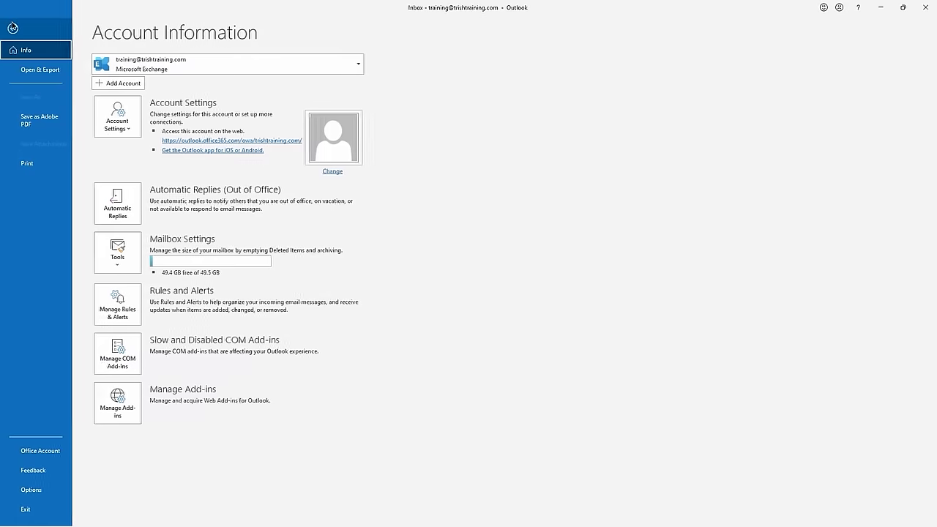
{"action": "left_click", "coordinate": [12, 27]}
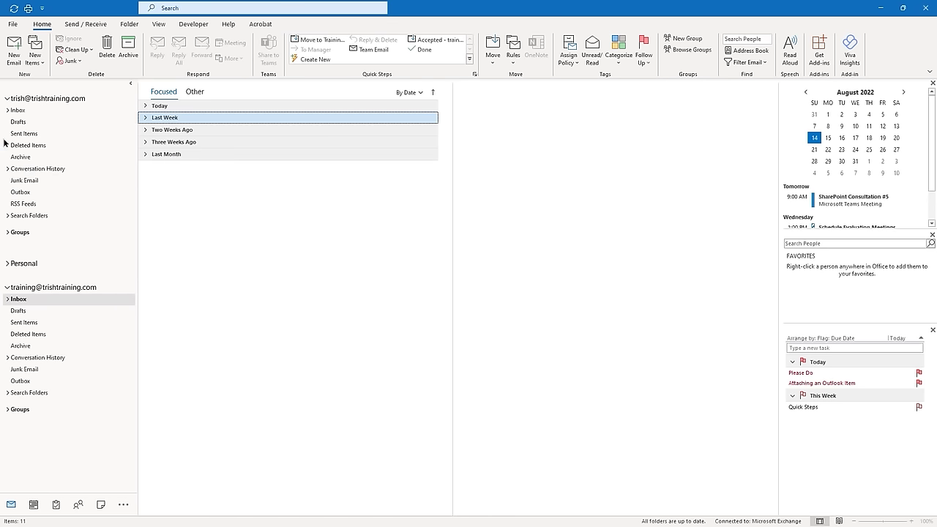
{"action": "left_click", "coordinate": [14, 25]}
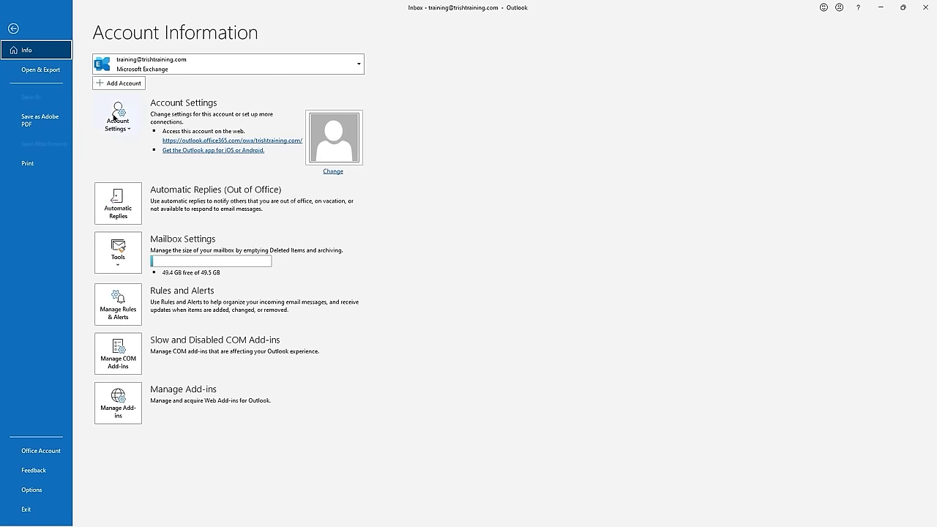
{"action": "left_click", "coordinate": [126, 131]}
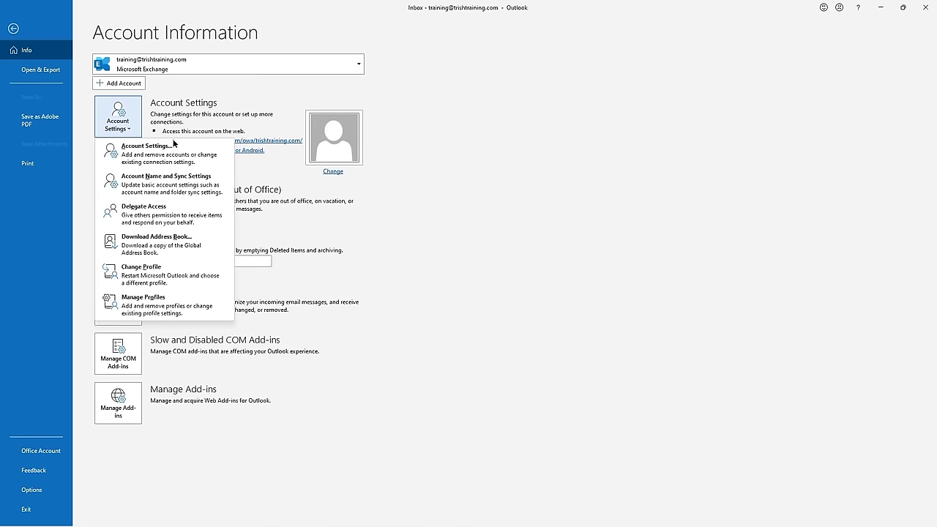
Choose Delegate Access from the Account Settings menu.
{"action": "left_click", "coordinate": [157, 212]}
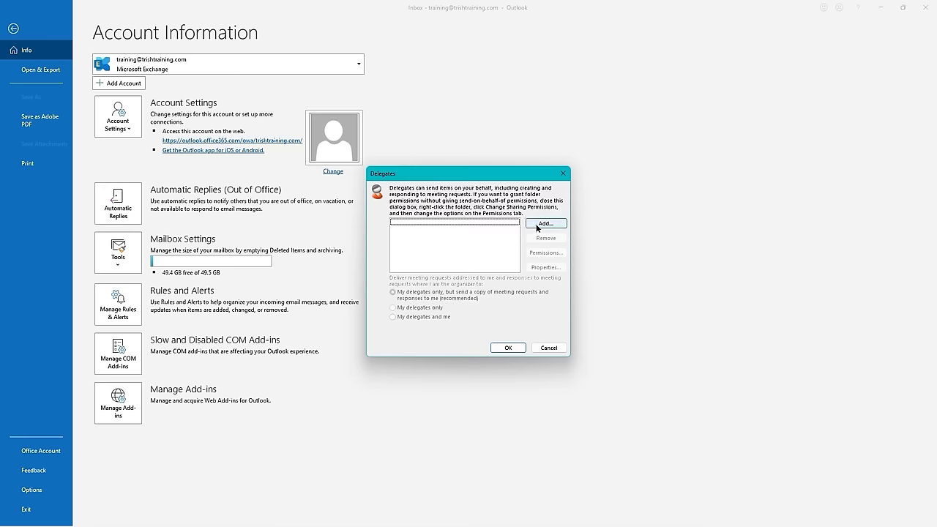
Add a new delegate, keeping meeting message copies sent to them.
{"action": "left_click", "coordinate": [545, 224]}
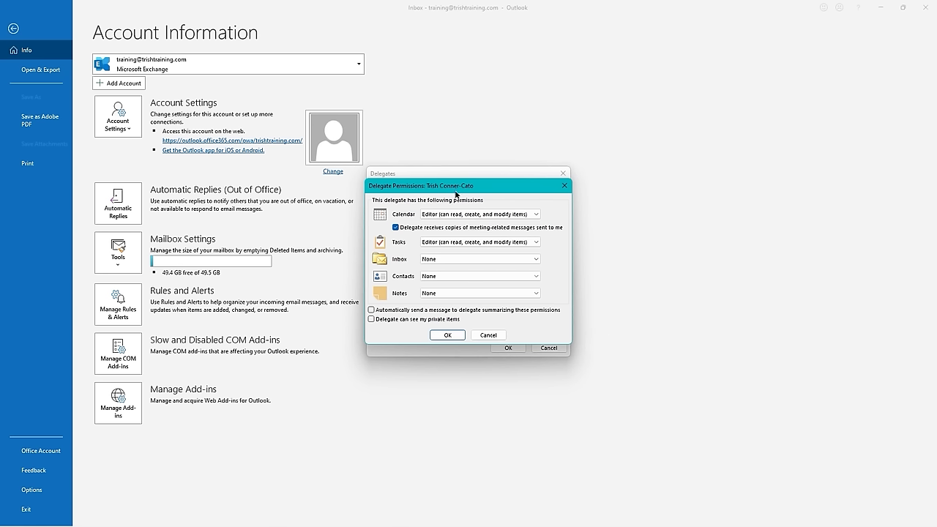
{"action": "left_click_drag", "start_coordinate": [512, 191], "coordinate": [509, 182]}
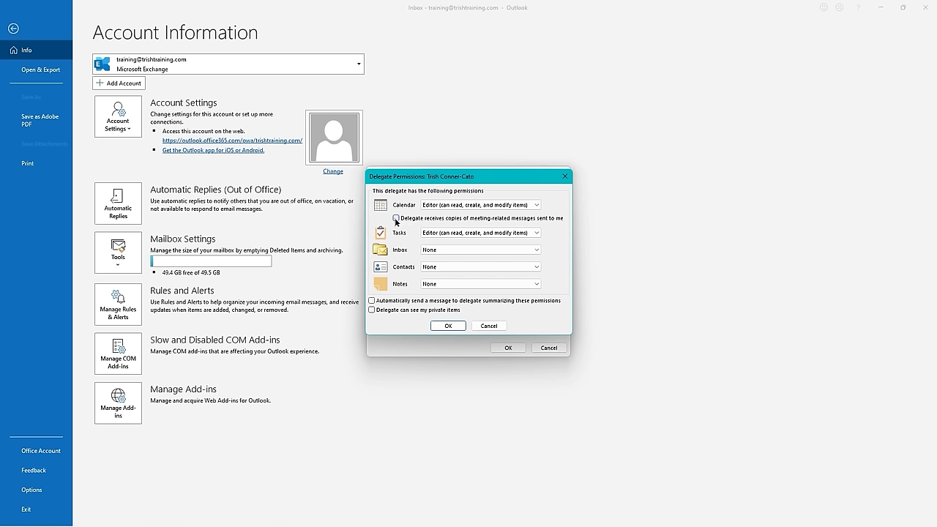
{"action": "left_click", "coordinate": [396, 218]}
{"action": "left_click", "coordinate": [395, 219]}
Give Editor on Calendar and Inbox, None on Tasks, and auto-send a permissions summary.
{"action": "left_click", "coordinate": [538, 205]}
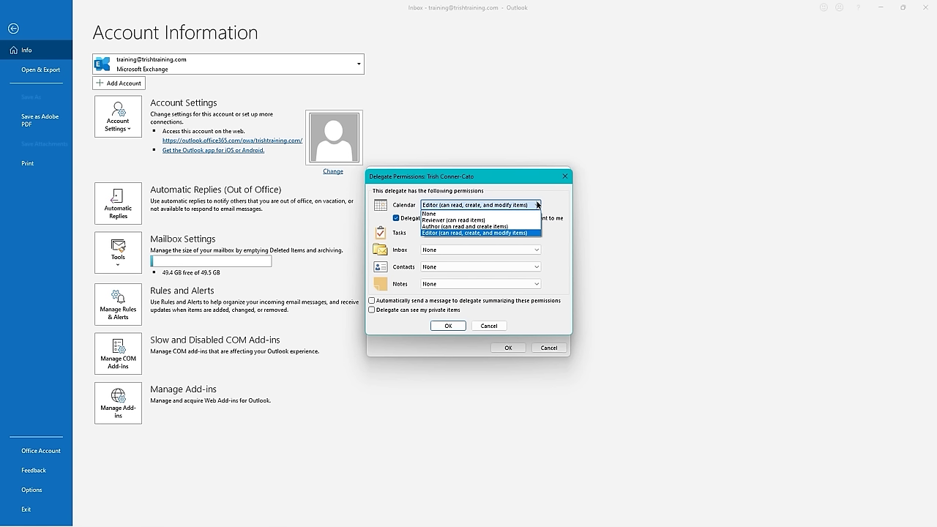
{"action": "left_click", "coordinate": [537, 205]}
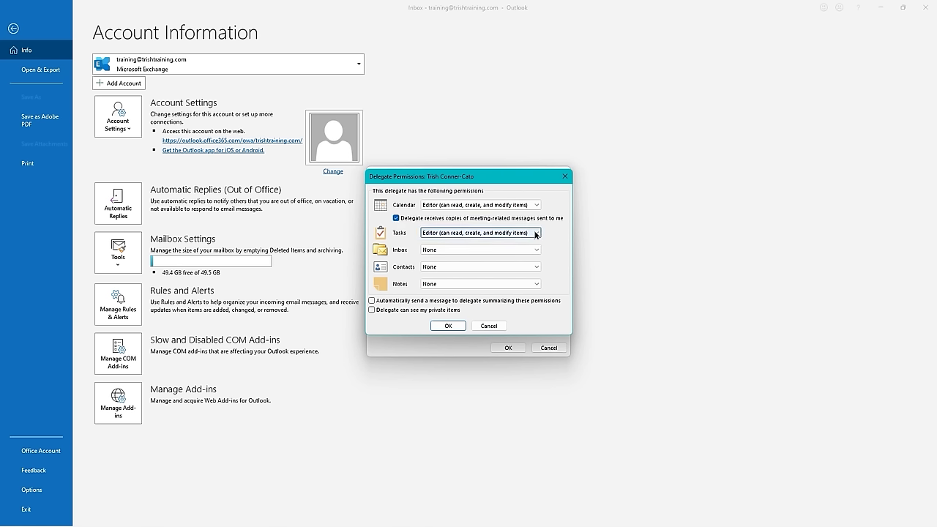
{"action": "left_click", "coordinate": [537, 233]}
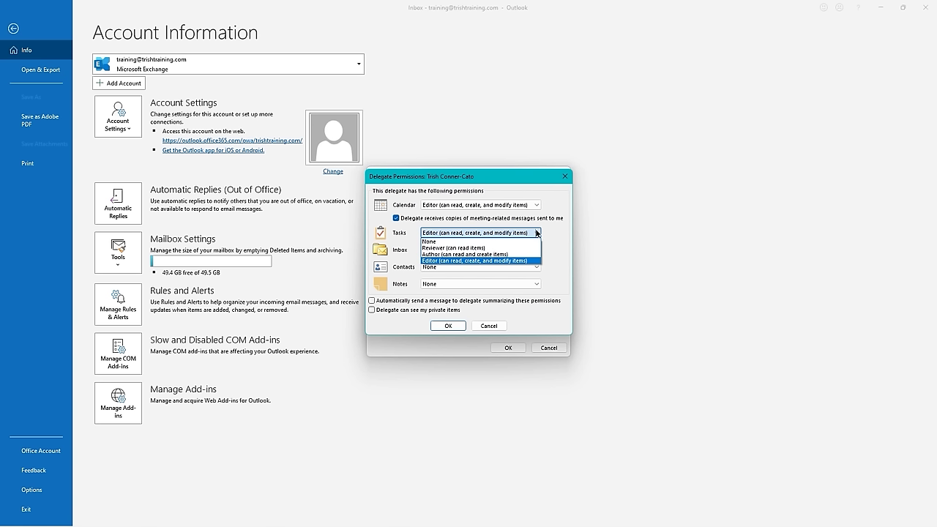
{"action": "left_click", "coordinate": [430, 243]}
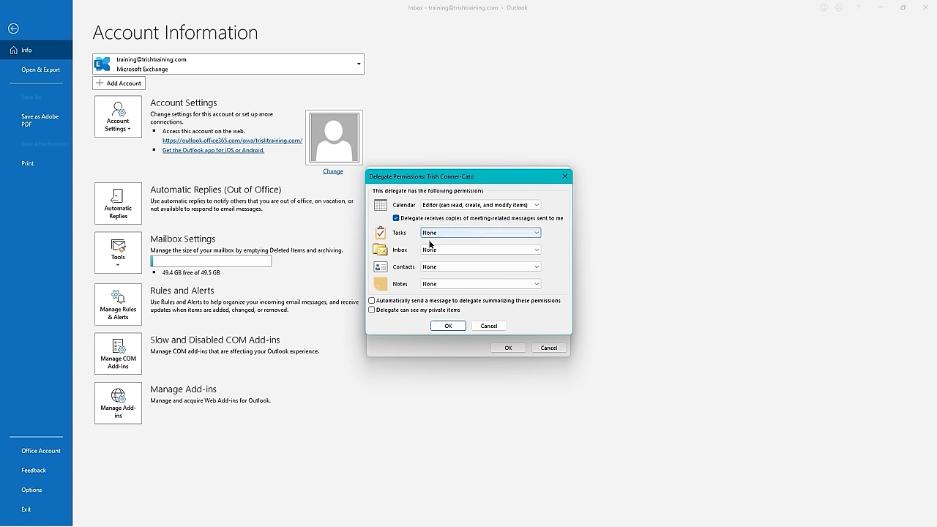
{"action": "left_click", "coordinate": [535, 251]}
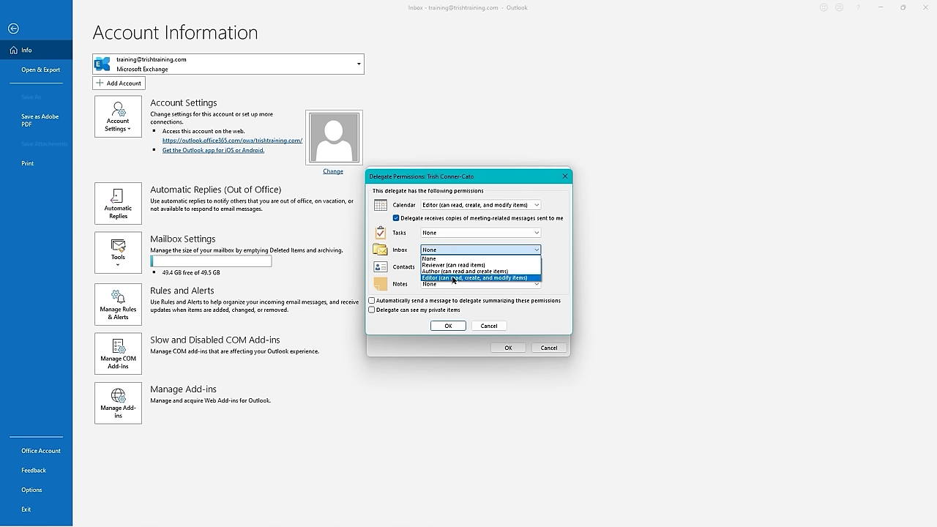
{"action": "left_click", "coordinate": [453, 278]}
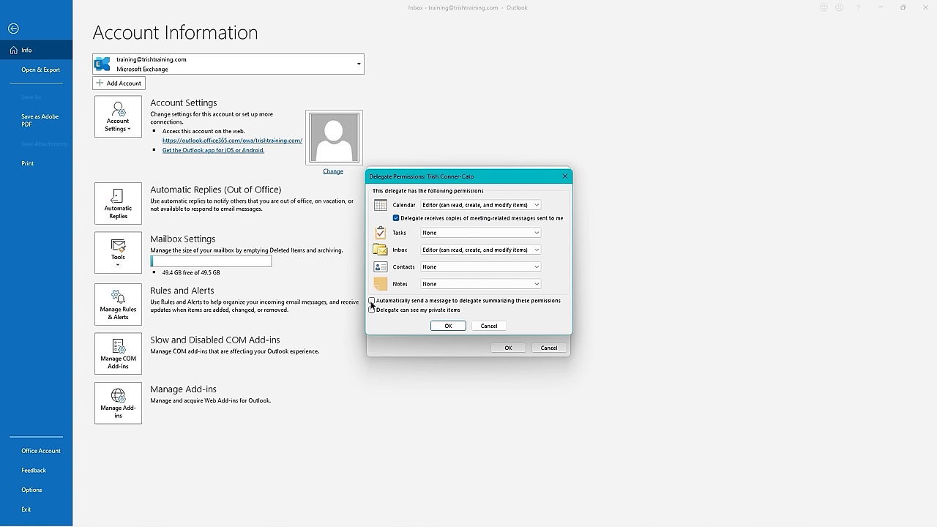
{"action": "left_click", "coordinate": [371, 302]}
Confirm the delegate, send meeting requests to 'My delegates only', and return to mail.
{"action": "left_click", "coordinate": [450, 326]}
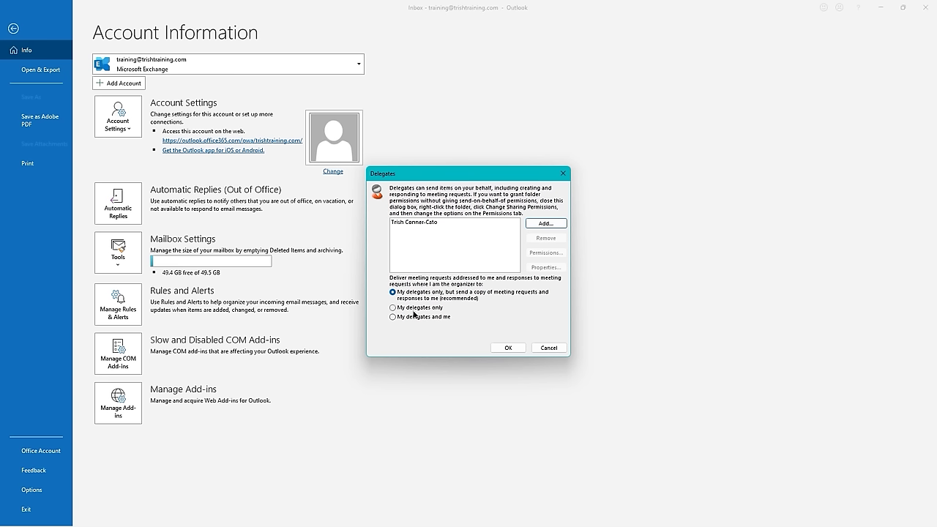
{"action": "left_click", "coordinate": [393, 310]}
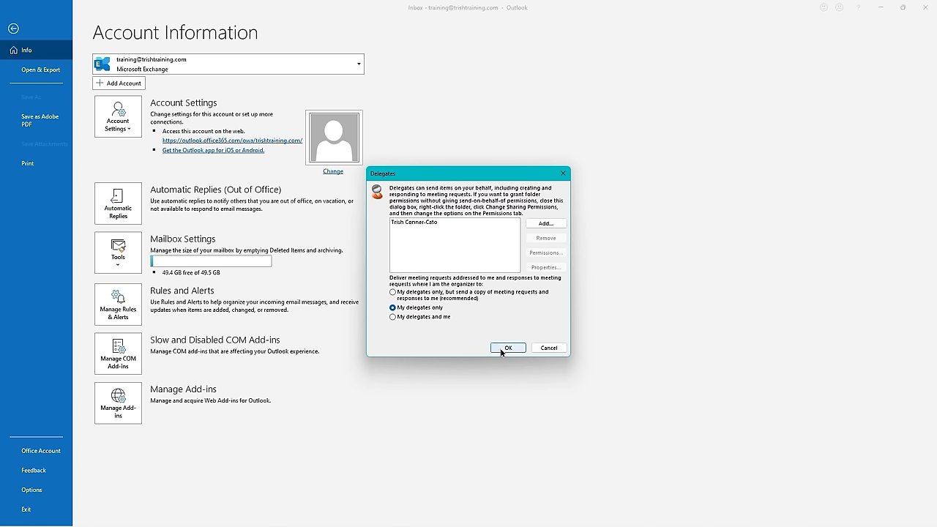
{"action": "left_click", "coordinate": [506, 348]}
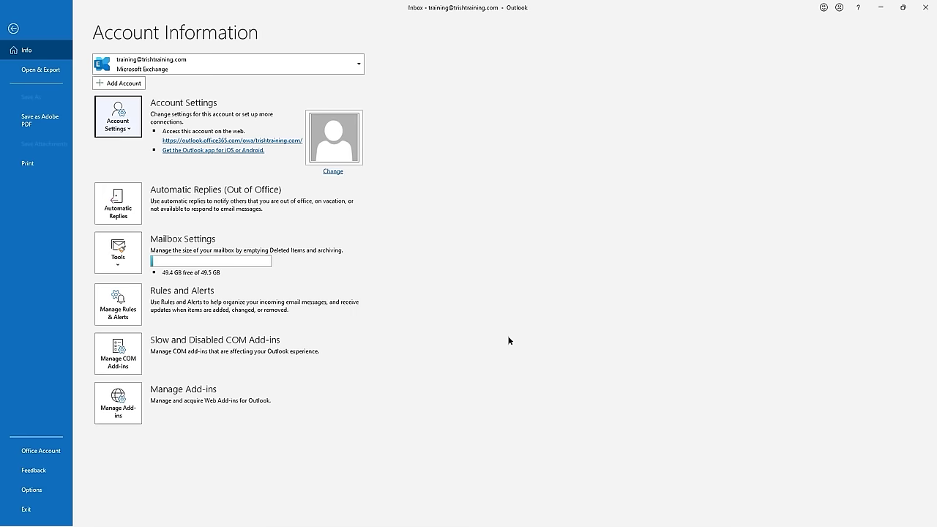
{"action": "left_click", "coordinate": [12, 29]}
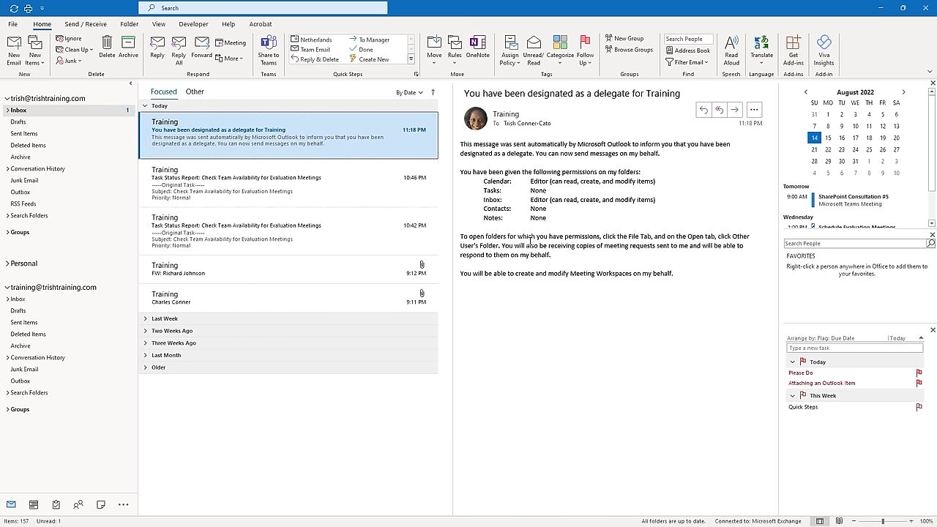
Go to File > Open & Export.
{"action": "left_click", "coordinate": [12, 25]}
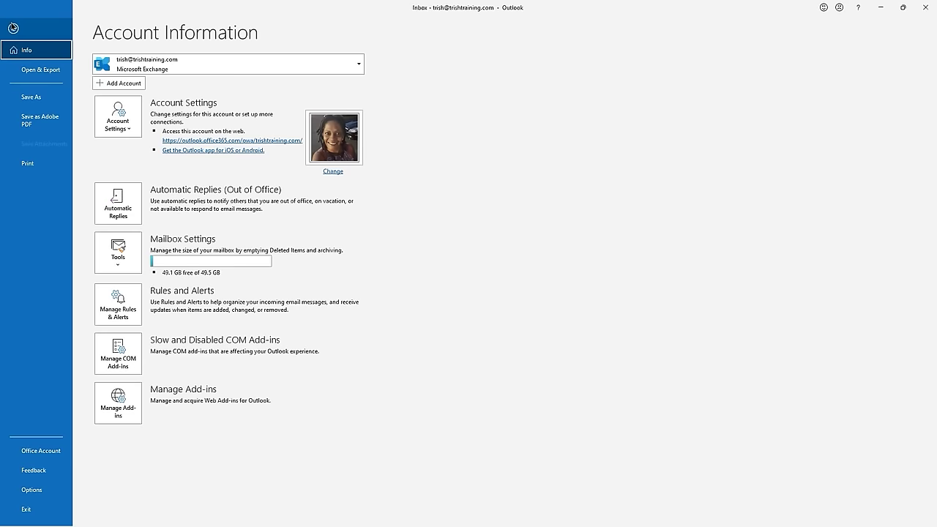
{"action": "left_click", "coordinate": [44, 71]}
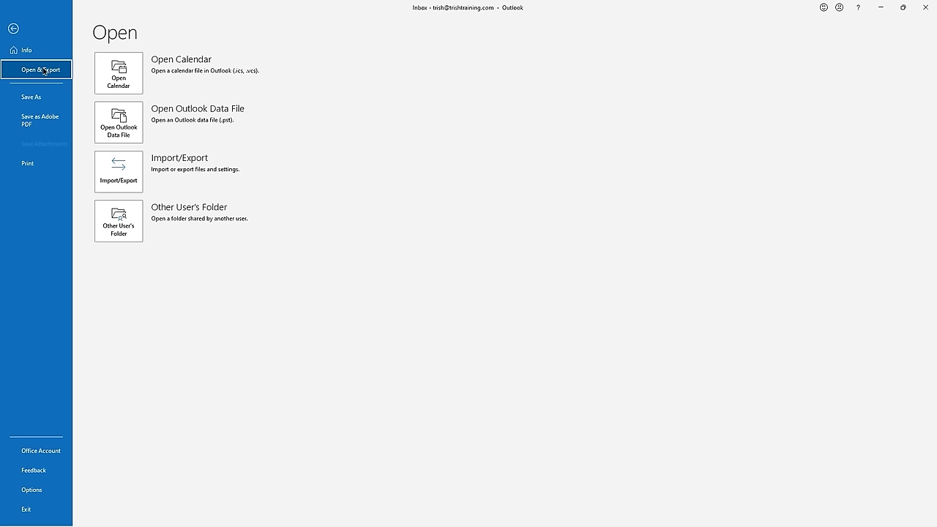
Open the 'training' mailbox's Inbox through Other User's Folder.
{"action": "left_click", "coordinate": [118, 219]}
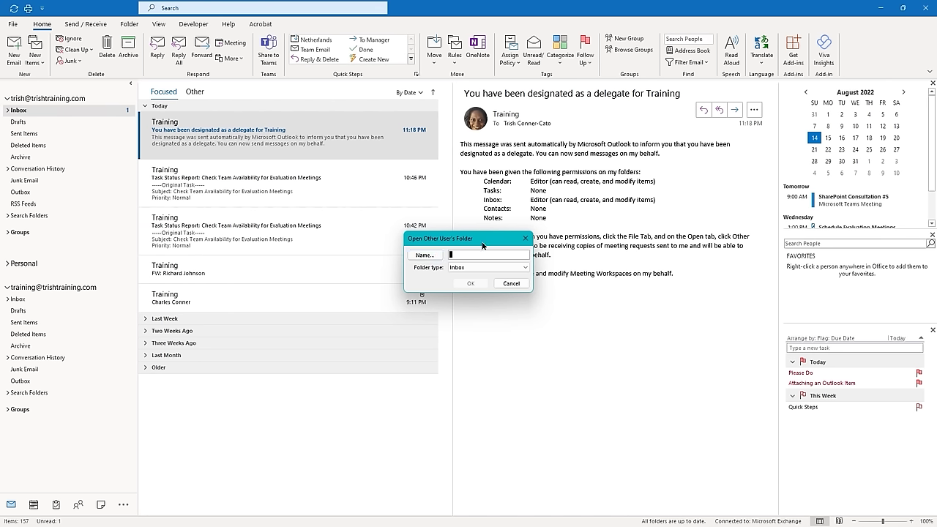
{"action": "type", "text": "training"}
{"action": "left_click", "coordinate": [465, 283]}
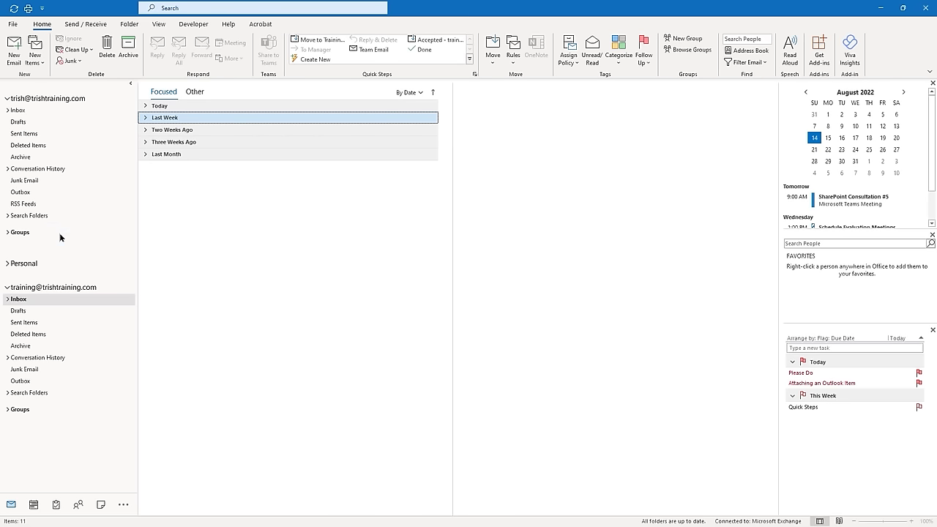
Collapse the first account's folders and right-click the training account header.
{"action": "left_click", "coordinate": [22, 299]}
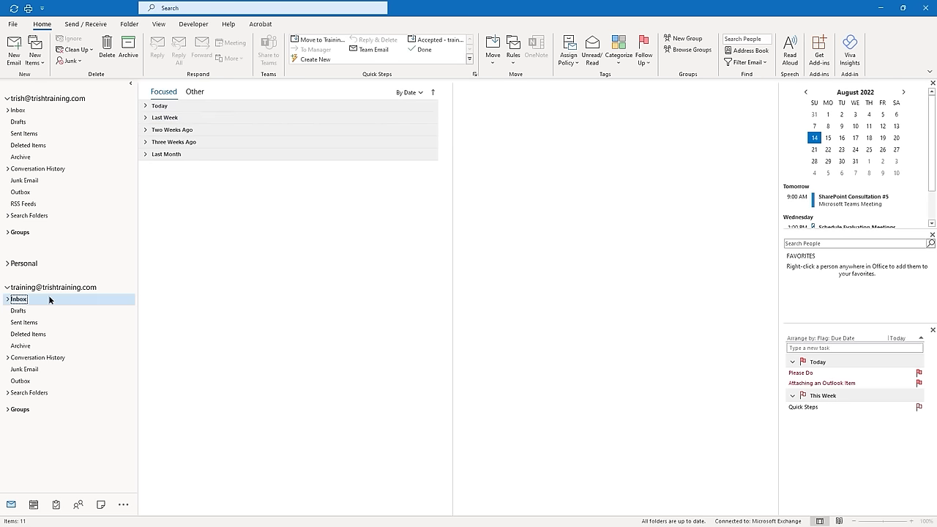
{"action": "left_click", "coordinate": [6, 98]}
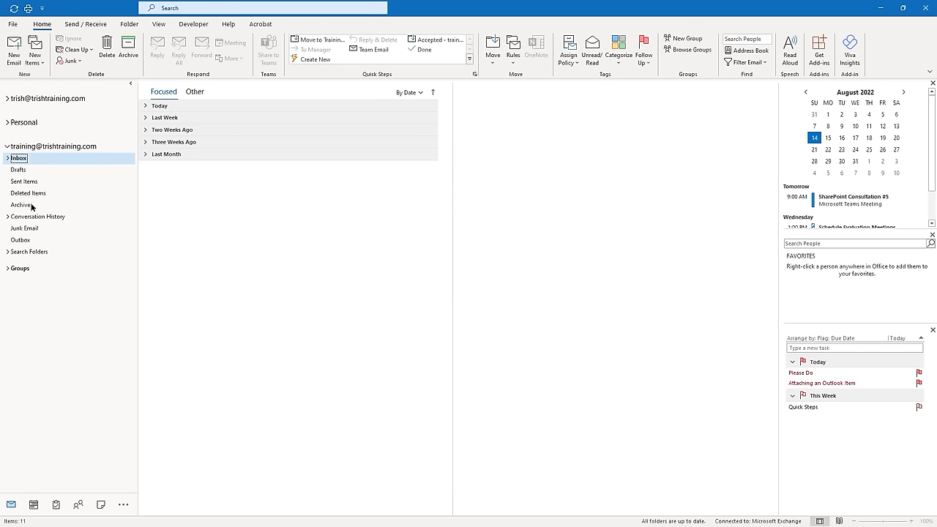
{"action": "right_click", "coordinate": [32, 149]}
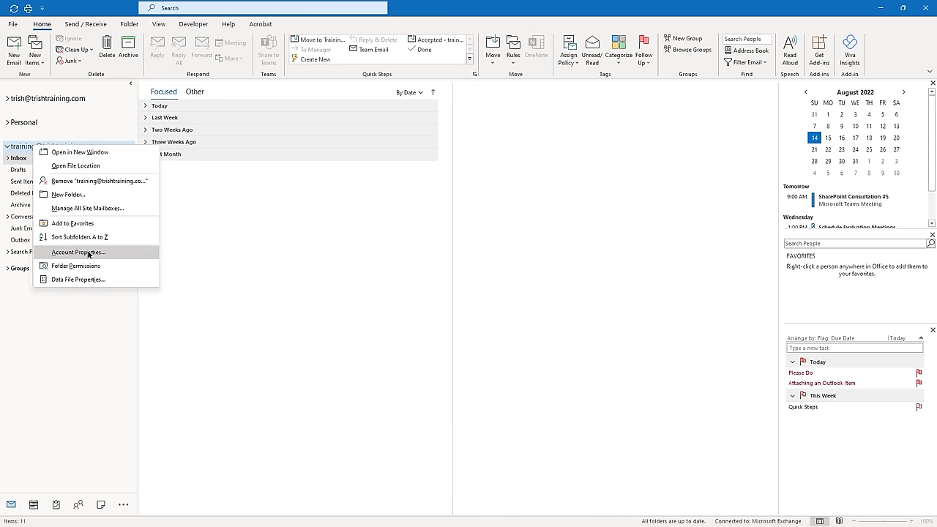
On the Permissions tab, try Editor level with delete set to None, then Cancel.
{"action": "left_click", "coordinate": [90, 267]}
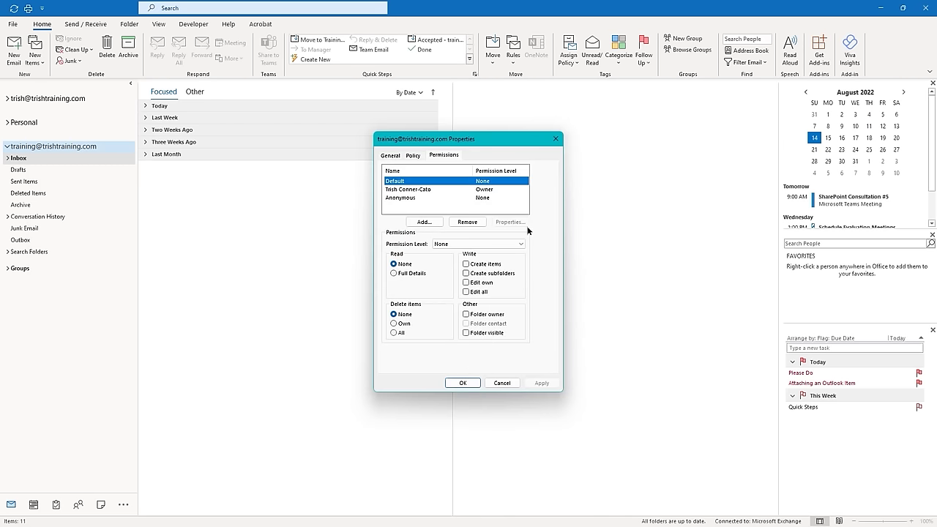
{"action": "left_click", "coordinate": [407, 191]}
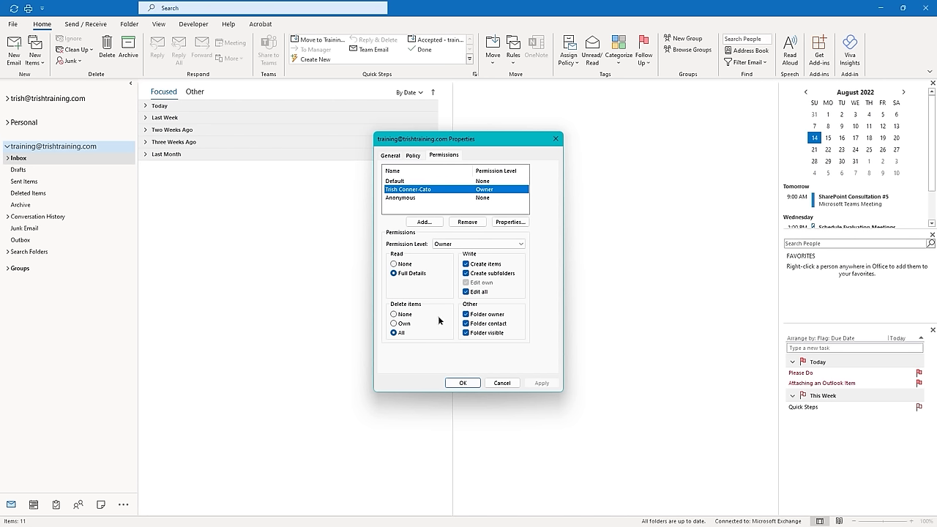
{"action": "left_click", "coordinate": [400, 316]}
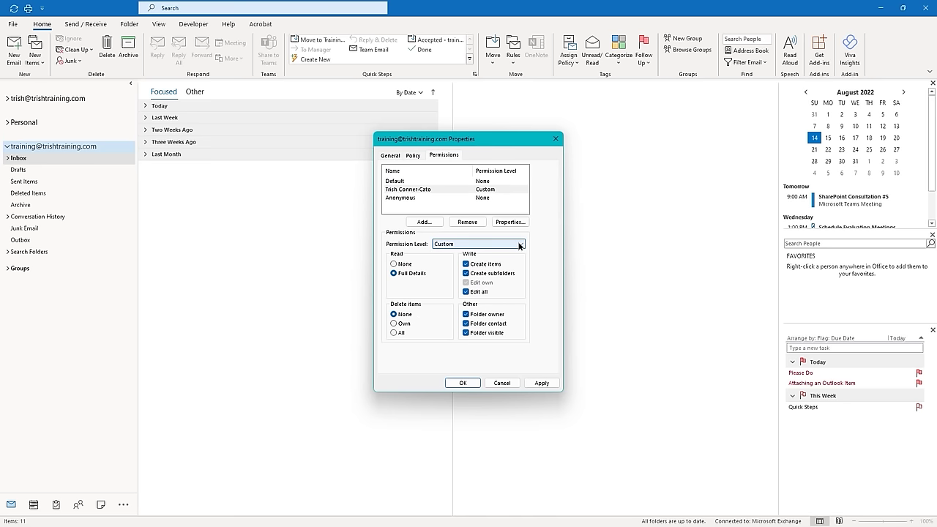
{"action": "left_click", "coordinate": [519, 246]}
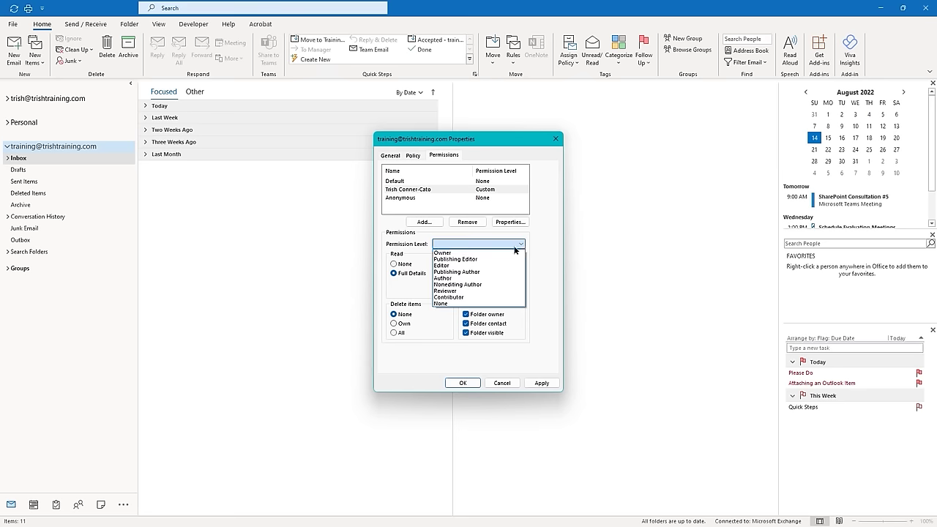
{"action": "left_click", "coordinate": [449, 266]}
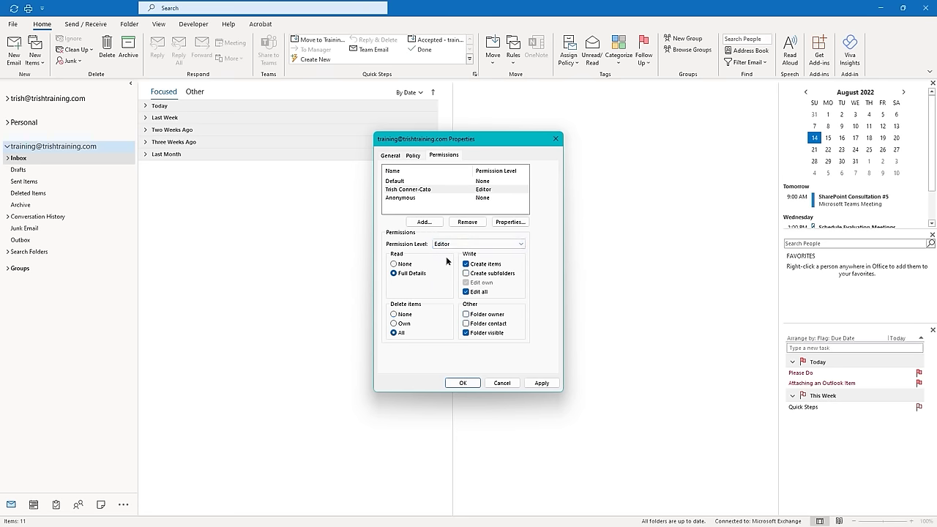
{"action": "left_click", "coordinate": [502, 383]}
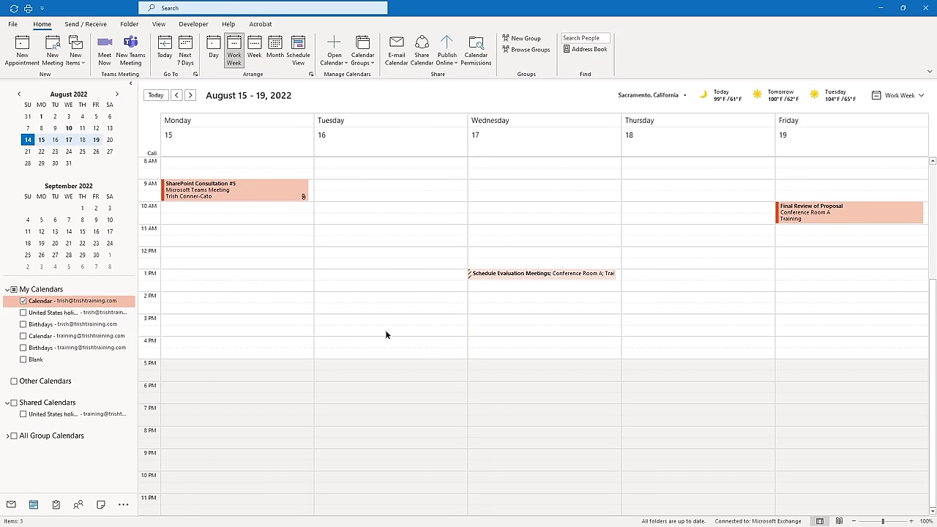
Add the shared Training calendar via Open Calendar beside your own.
{"action": "left_click", "coordinate": [339, 64]}
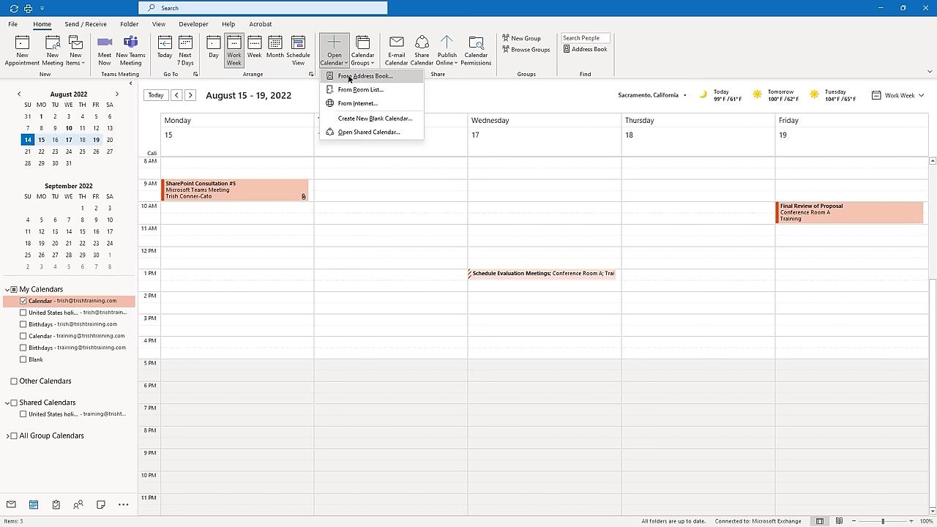
{"action": "left_click", "coordinate": [350, 77]}
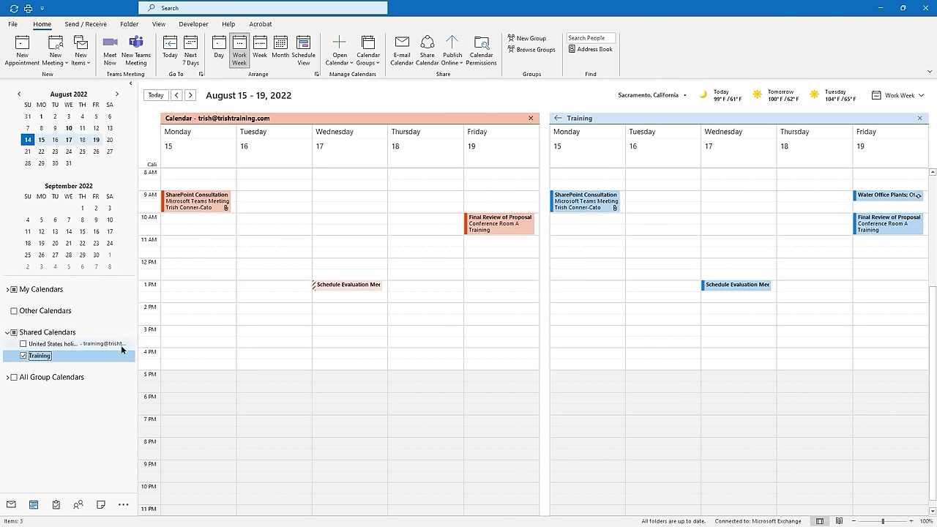
Delete the Training calendar from Shared Calendars.
{"action": "right_click", "coordinate": [36, 358]}
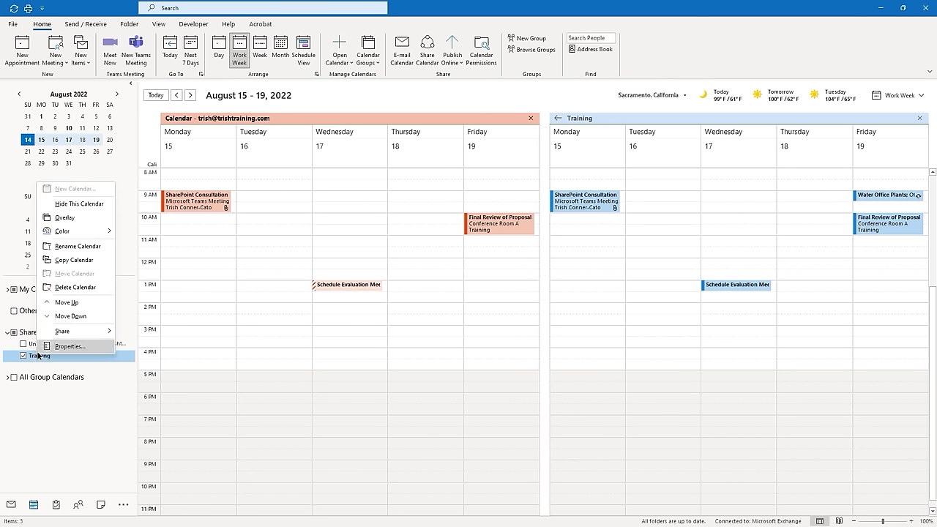
{"action": "left_click", "coordinate": [76, 288]}
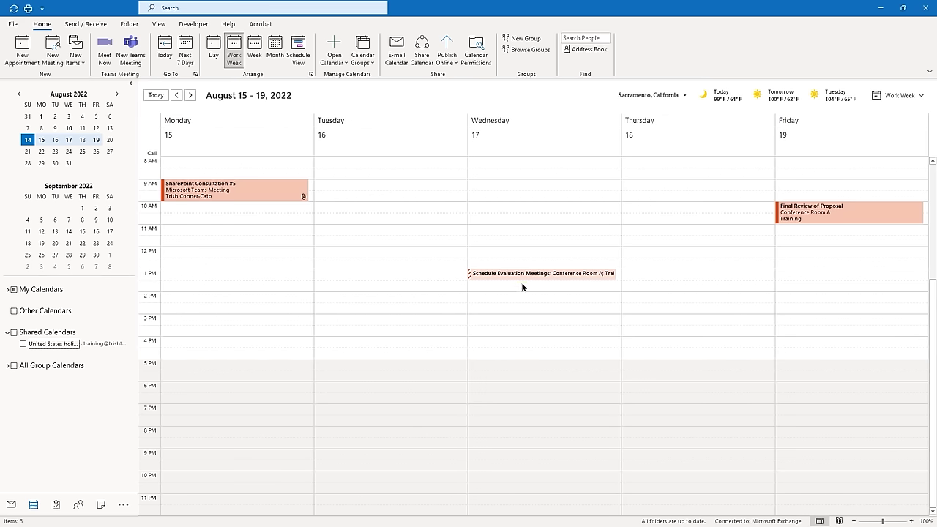
{"action": "mouse_move", "coordinate": [474, 273]}
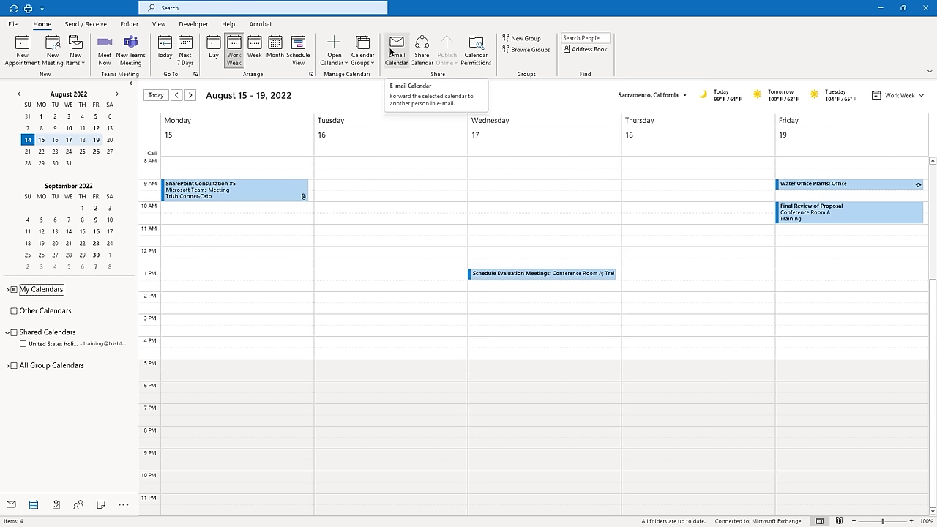
Start E-mail Calendar and set the date range to the next 7 days with Availability only.
{"action": "left_click", "coordinate": [390, 51]}
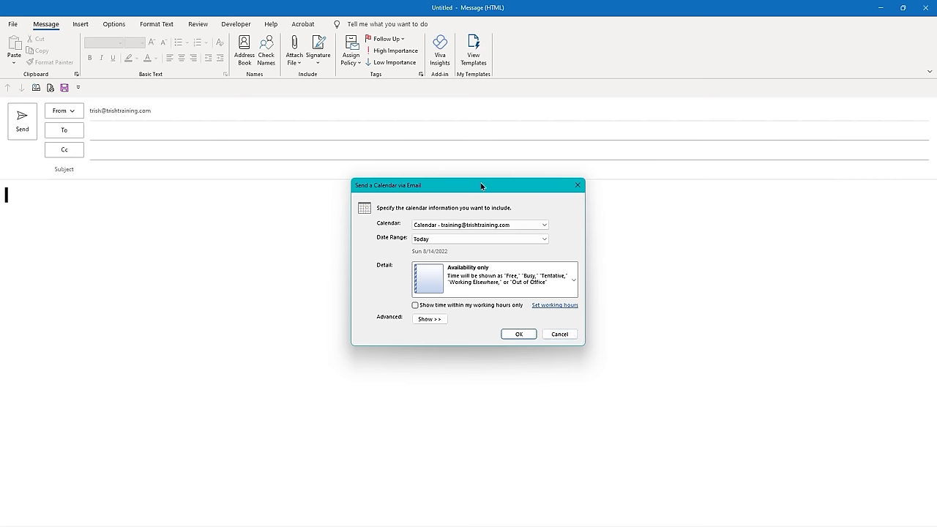
{"action": "left_click_drag", "start_coordinate": [472, 184], "coordinate": [361, 147]}
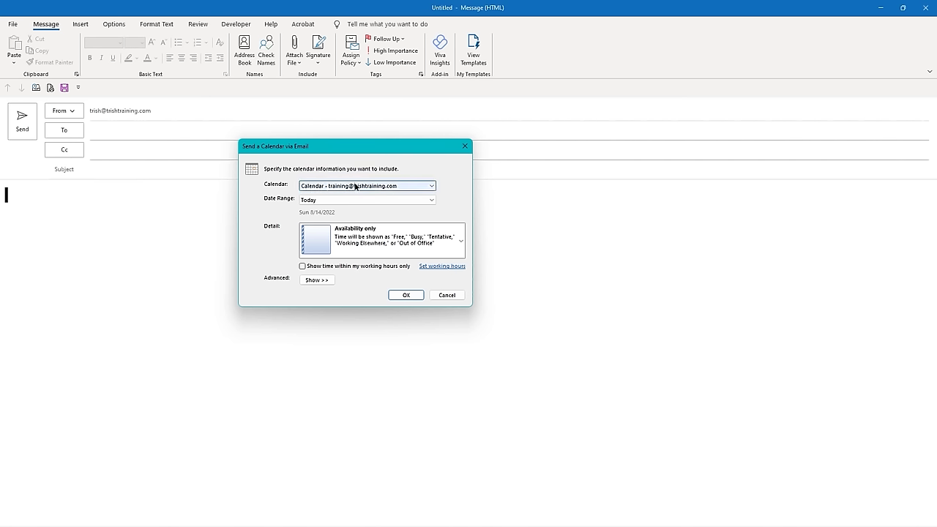
{"action": "left_click", "coordinate": [432, 202]}
{"action": "left_click", "coordinate": [336, 222]}
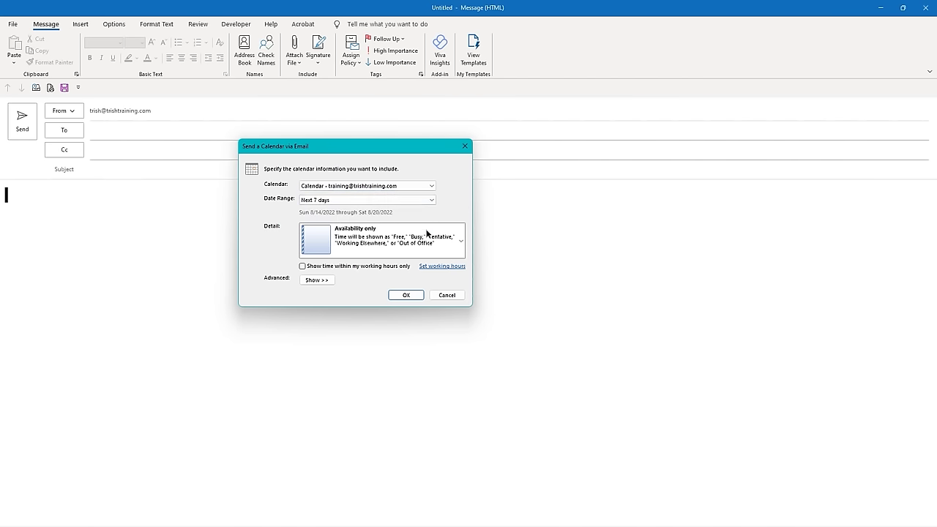
{"action": "left_click", "coordinate": [312, 244]}
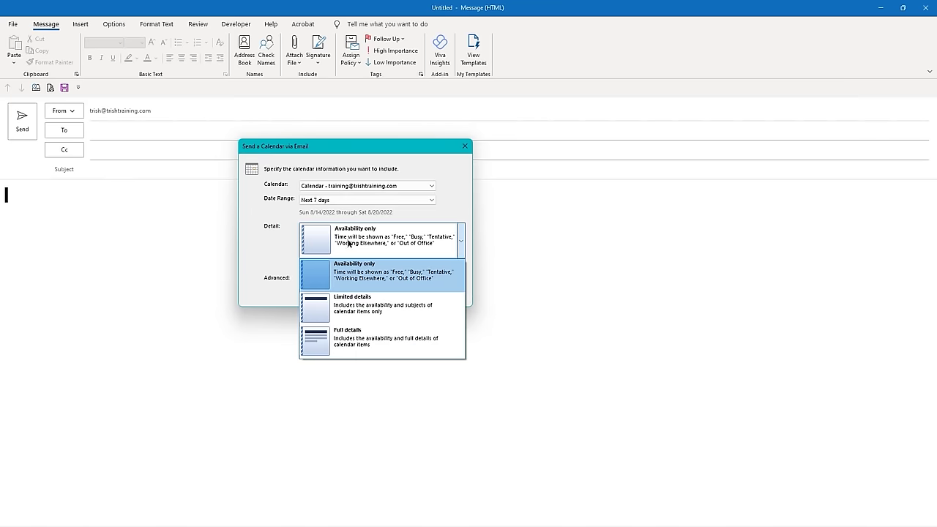
{"action": "left_click", "coordinate": [326, 239]}
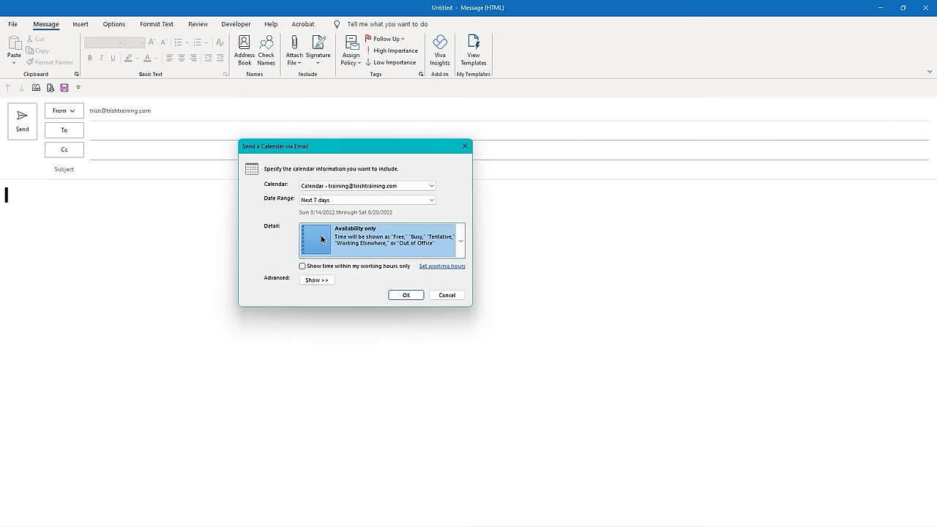
Compare the Limited and Full details levels, then return to Availability only.
{"action": "left_click", "coordinate": [460, 238]}
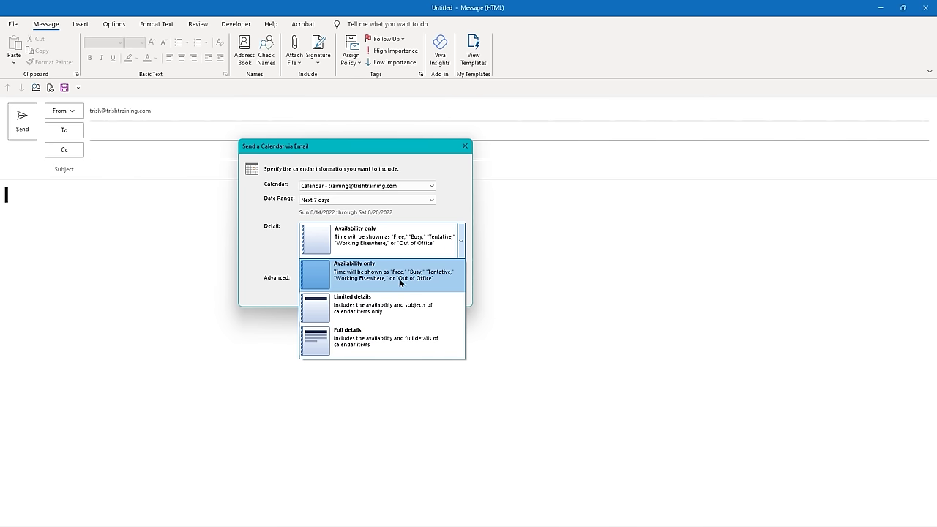
{"action": "left_click", "coordinate": [381, 299]}
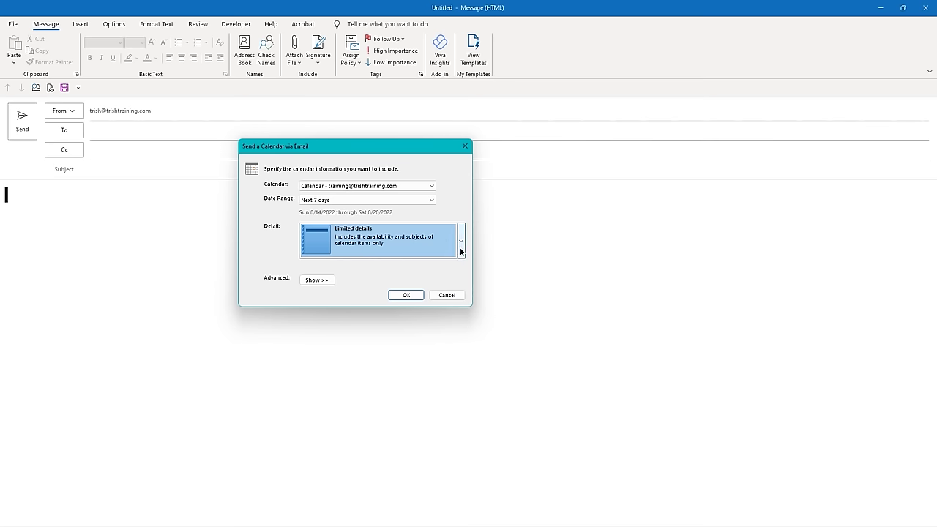
{"action": "left_click", "coordinate": [461, 252]}
{"action": "left_click", "coordinate": [372, 341]}
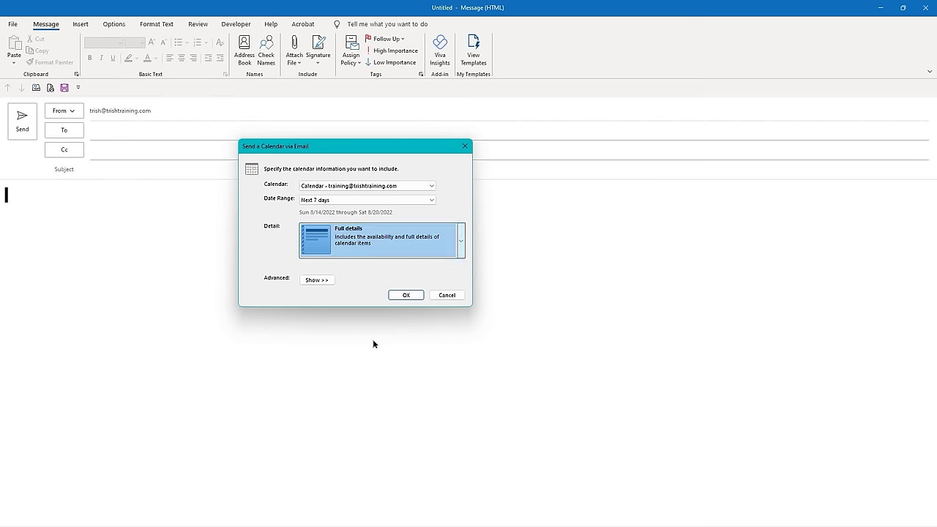
{"action": "left_click", "coordinate": [462, 251]}
{"action": "left_click", "coordinate": [372, 273]}
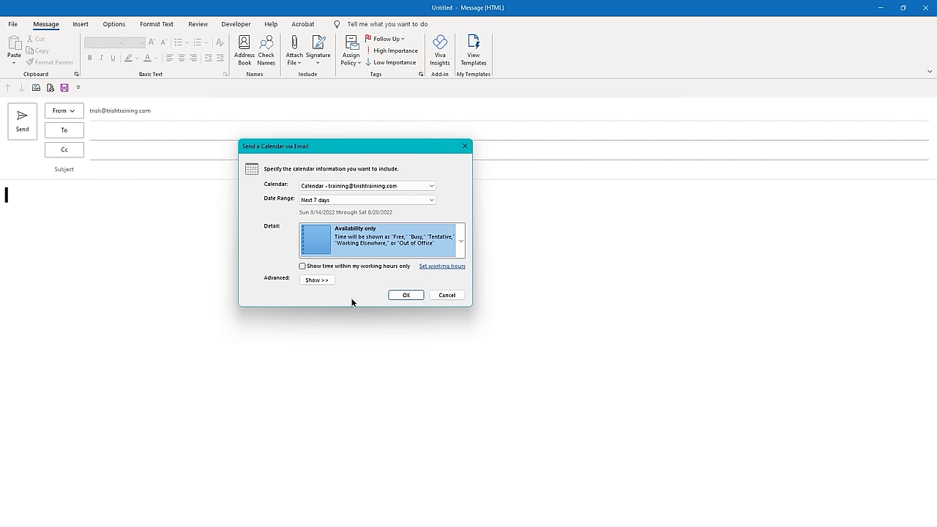
Limit the calendar to working hours, keep the Daily schedule layout, and insert it into the message.
{"action": "left_click", "coordinate": [302, 266]}
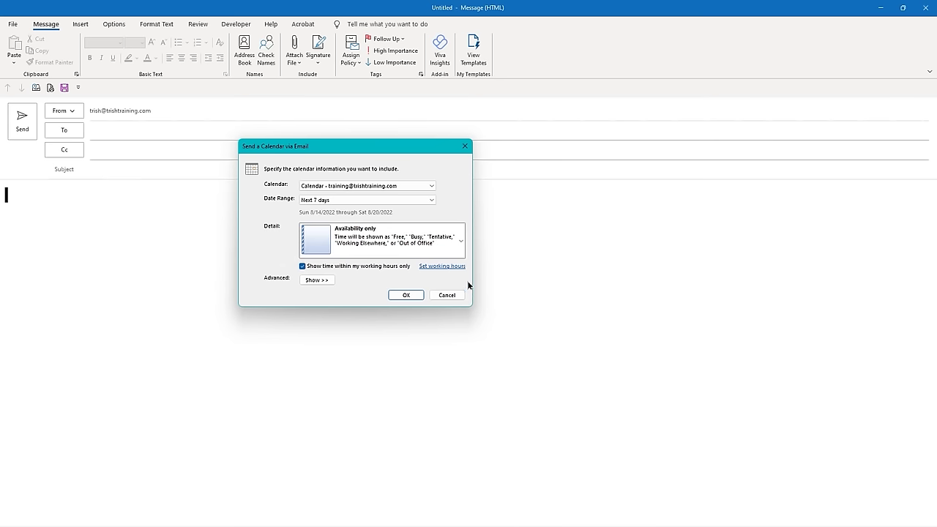
{"action": "left_click", "coordinate": [310, 280]}
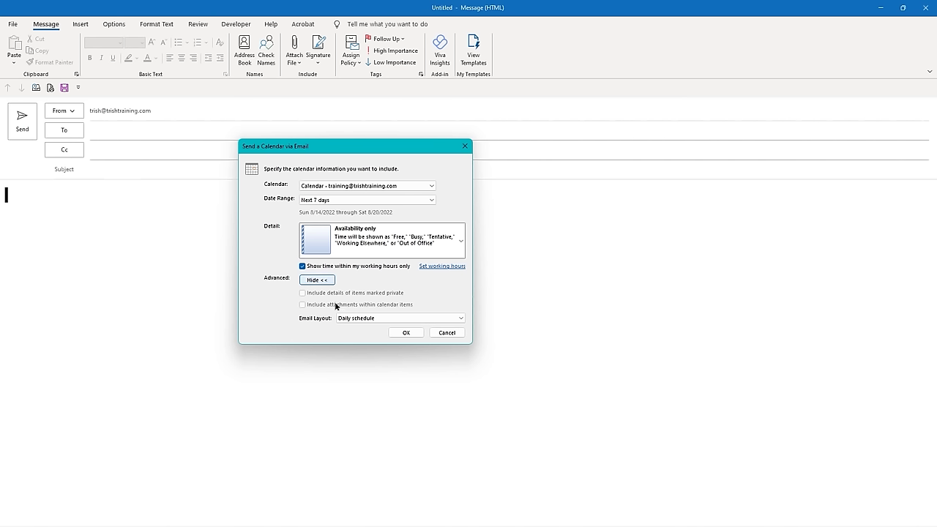
{"action": "left_click", "coordinate": [462, 319]}
{"action": "left_click", "coordinate": [461, 320]}
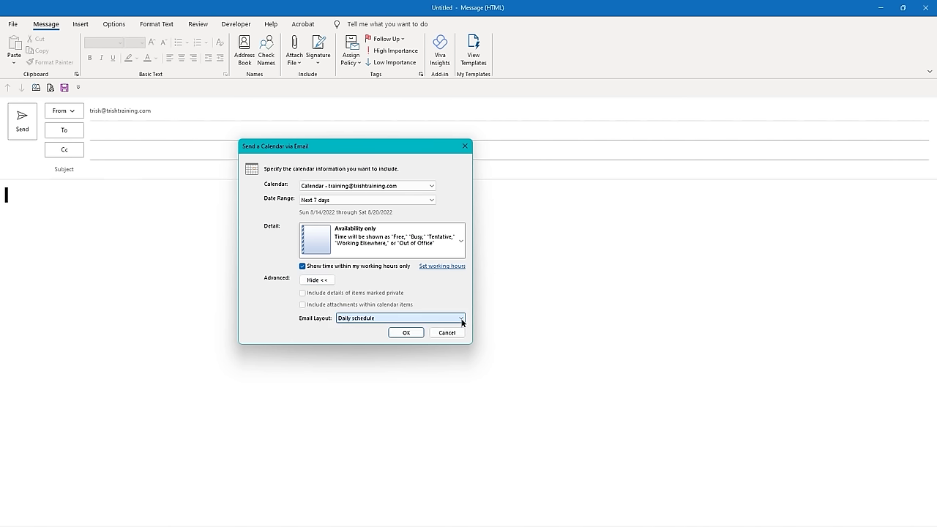
{"action": "left_click", "coordinate": [318, 281]}
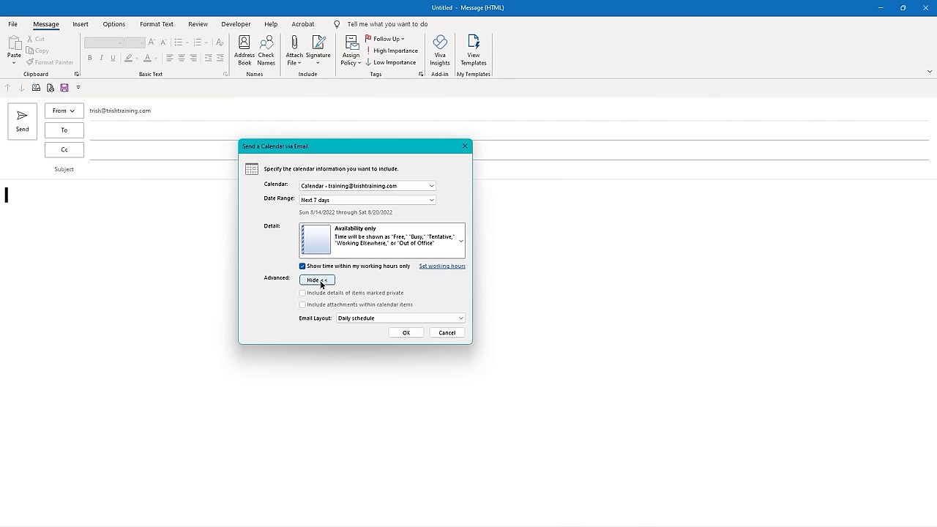
{"action": "left_click", "coordinate": [326, 282]}
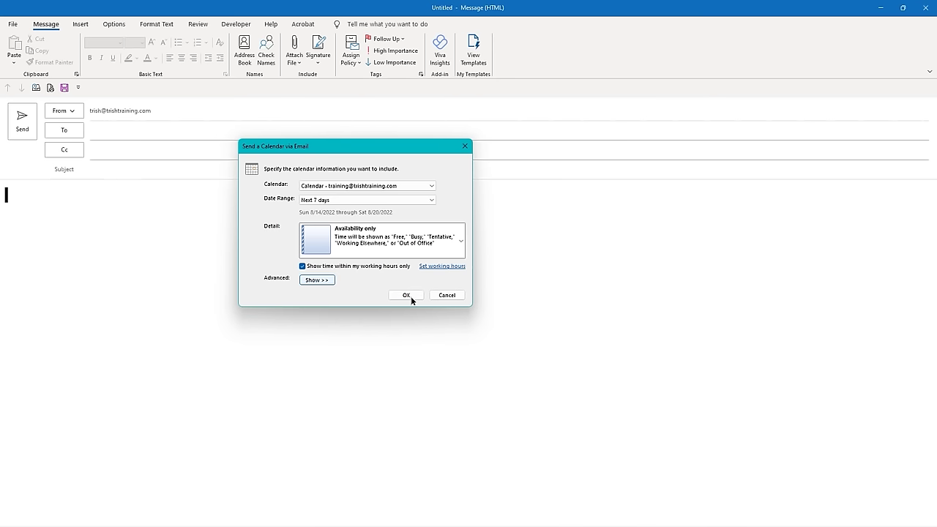
{"action": "left_click", "coordinate": [412, 295]}
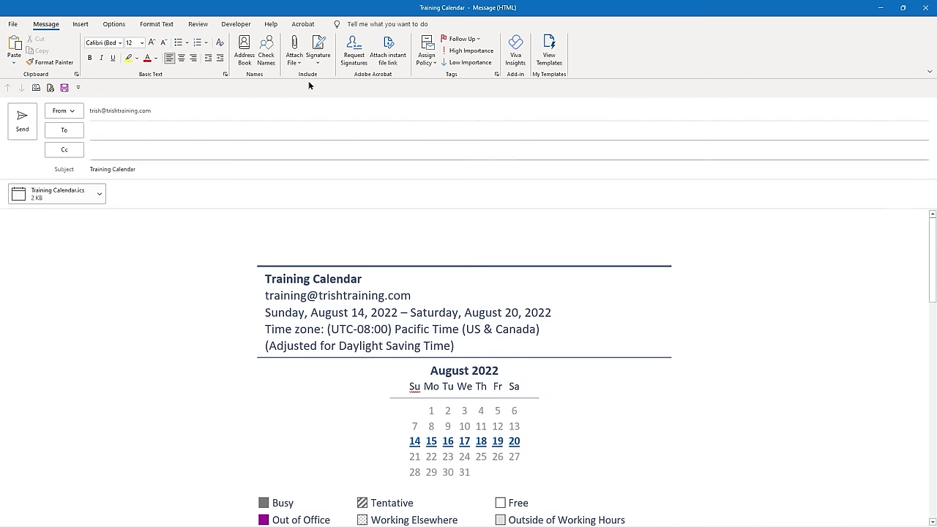
{"action": "left_click", "coordinate": [65, 110]}
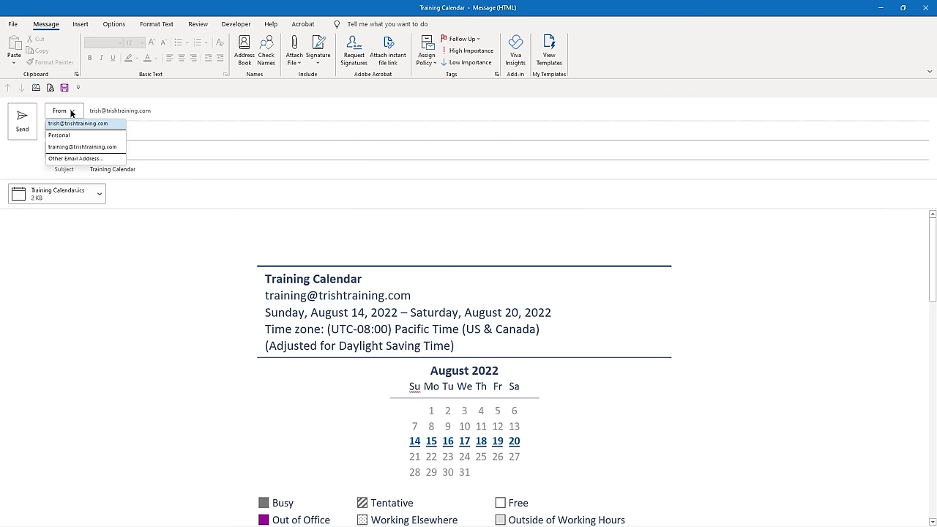
{"action": "left_click", "coordinate": [82, 147]}
{"action": "left_click", "coordinate": [114, 129]}
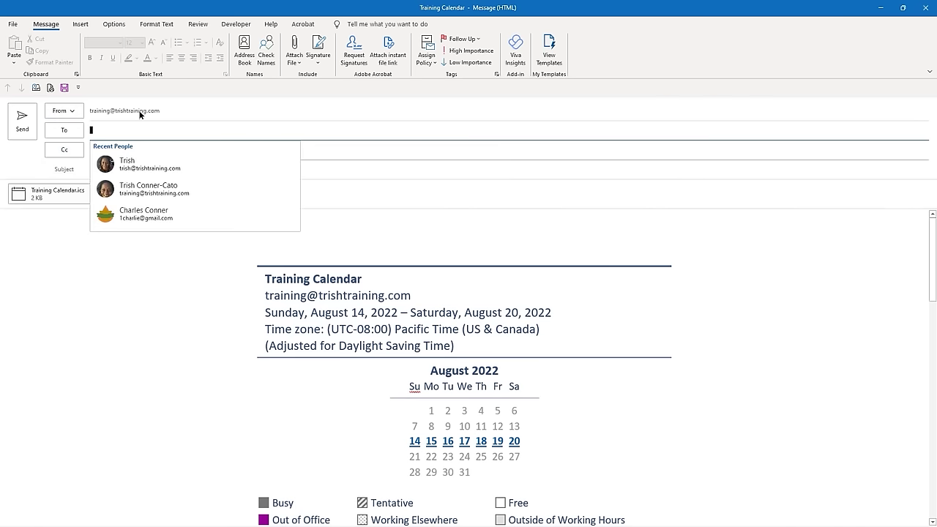
{"action": "type", "text": "trish"}
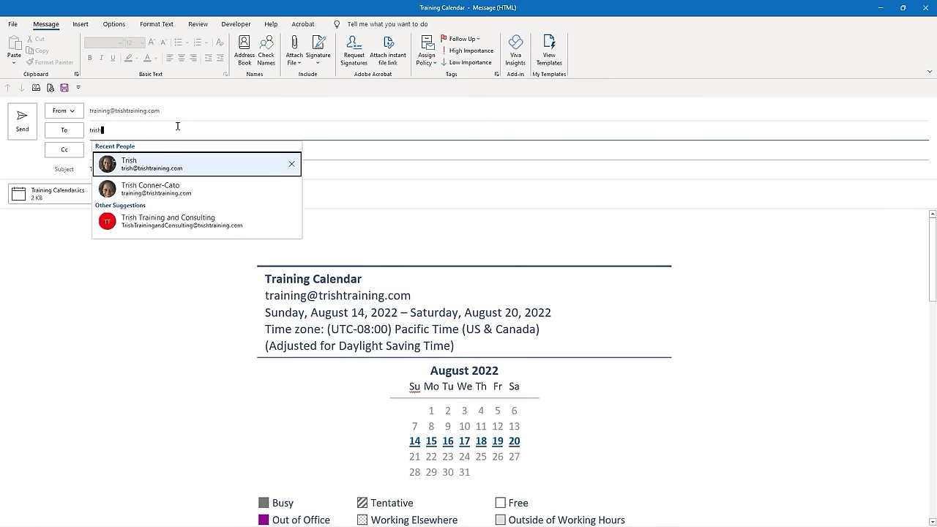
{"action": "key", "text": "Return"}
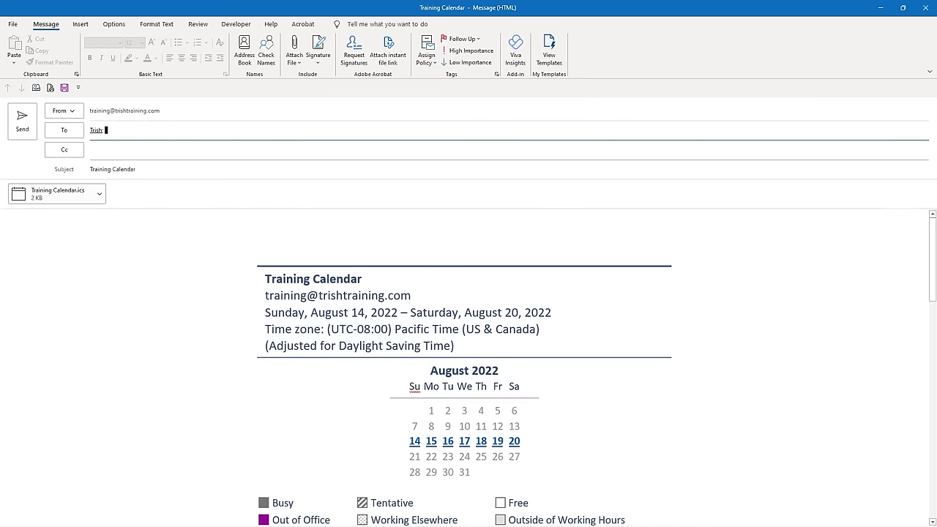
{"action": "scroll", "coordinate": [189, 284], "scroll_direction": "down", "scroll_amount": 2}
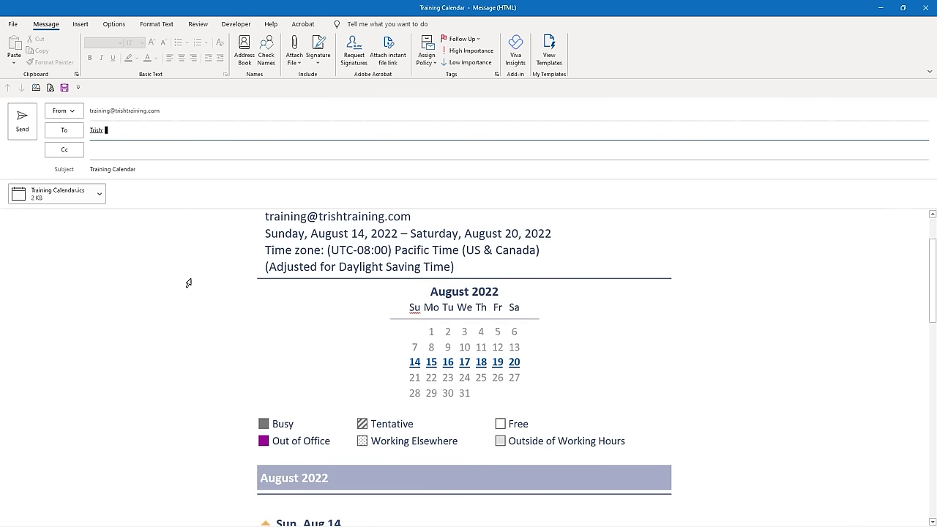
{"action": "scroll", "coordinate": [188, 283], "scroll_direction": "up", "scroll_amount": 1}
{"action": "scroll", "coordinate": [188, 283], "scroll_direction": "up", "scroll_amount": 1}
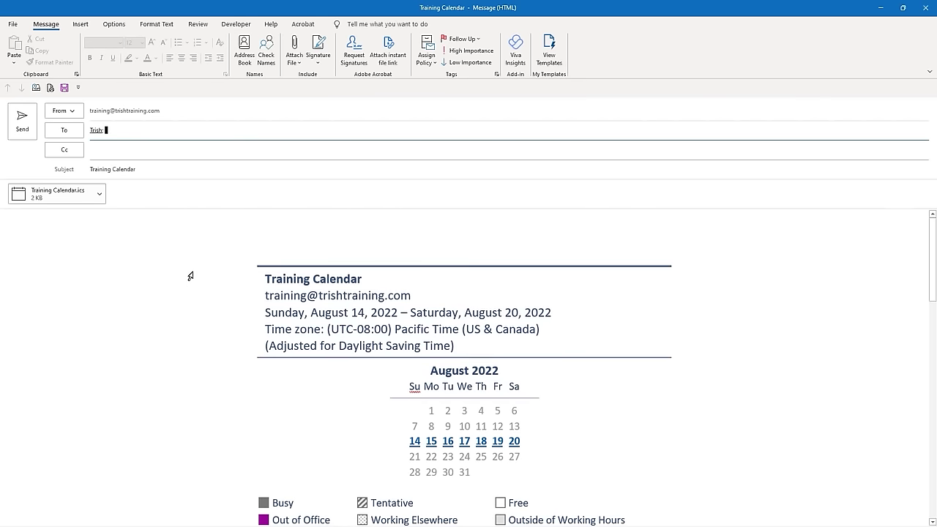
{"action": "scroll", "coordinate": [188, 273], "scroll_direction": "down", "scroll_amount": 1}
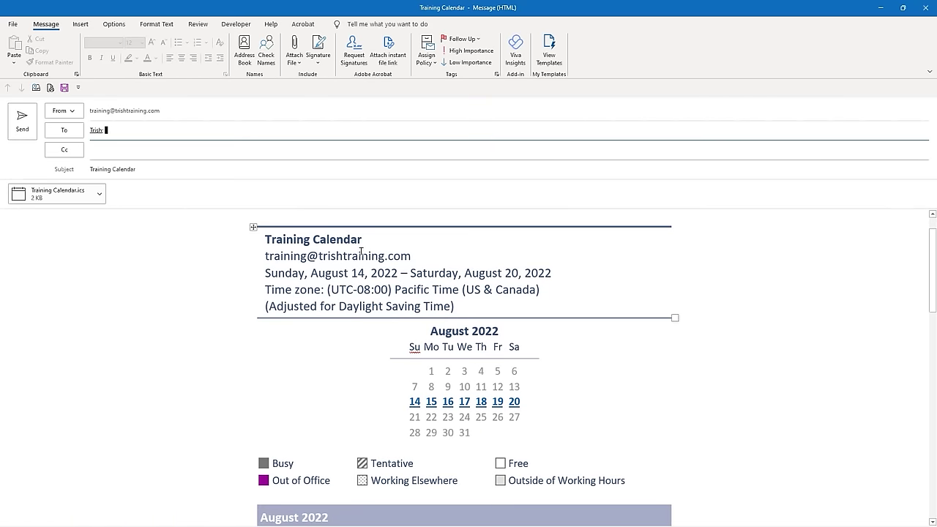
{"action": "scroll", "coordinate": [311, 249], "scroll_direction": "down", "scroll_amount": 1}
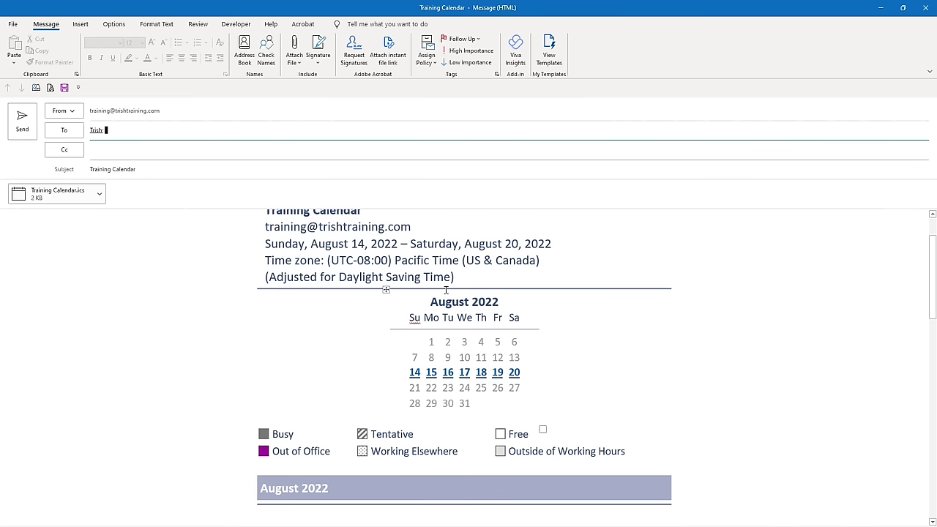
{"action": "scroll", "coordinate": [446, 290], "scroll_direction": "down", "scroll_amount": 2}
{"action": "scroll", "coordinate": [447, 268], "scroll_direction": "down", "scroll_amount": 2}
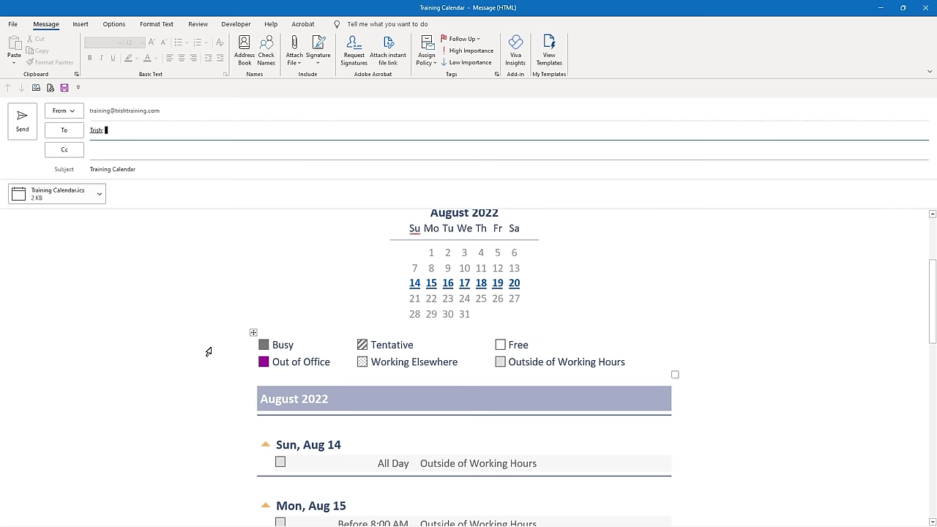
{"action": "left_click_drag", "start_coordinate": [208, 352], "coordinate": [205, 366]}
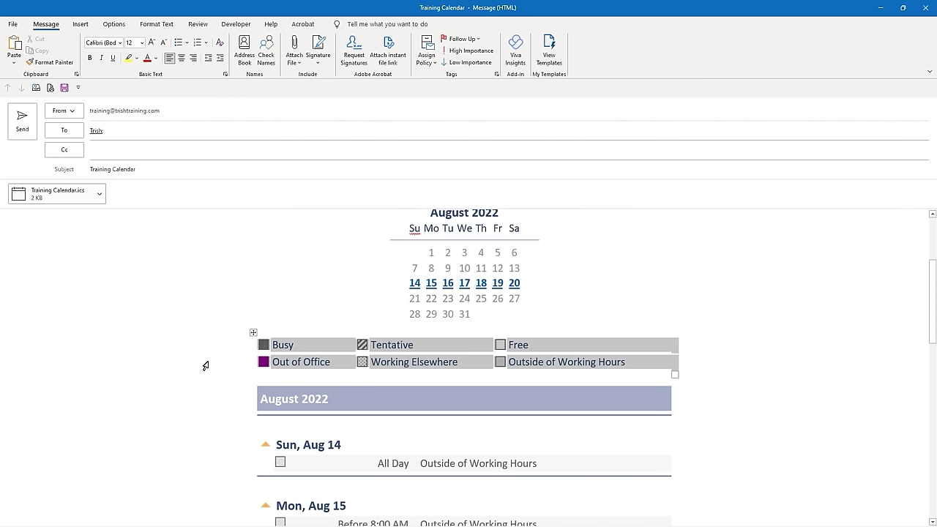
{"action": "left_click", "coordinate": [249, 338]}
{"action": "scroll", "coordinate": [352, 389], "scroll_direction": "down", "scroll_amount": 2}
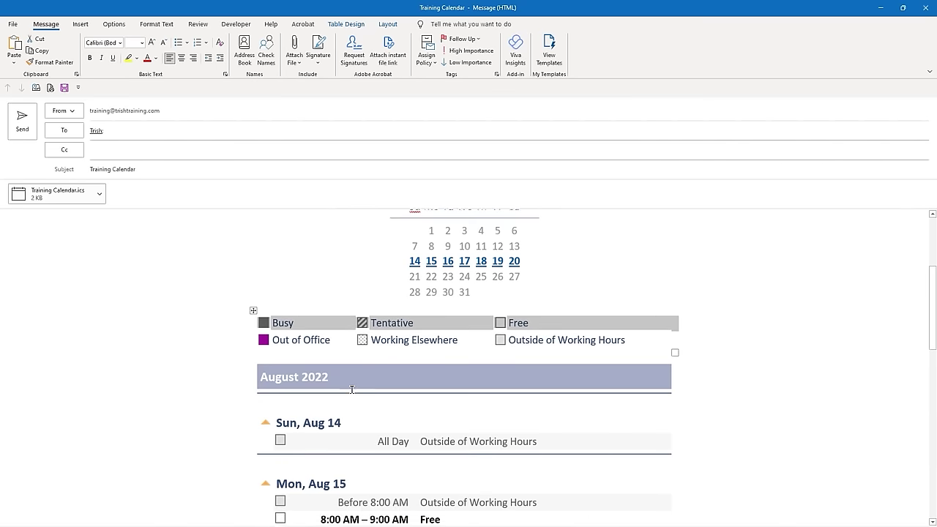
{"action": "scroll", "coordinate": [351, 389], "scroll_direction": "down", "scroll_amount": 5}
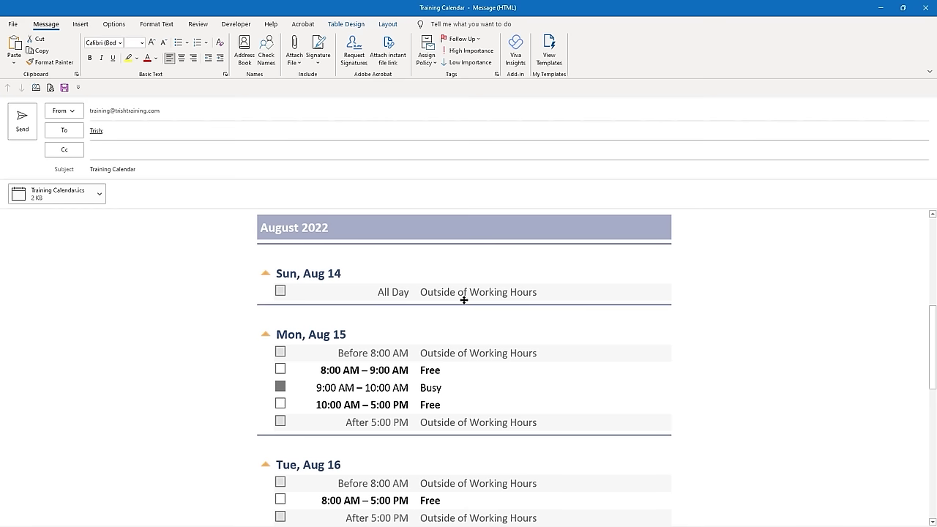
{"action": "scroll", "coordinate": [464, 299], "scroll_direction": "down", "scroll_amount": 2}
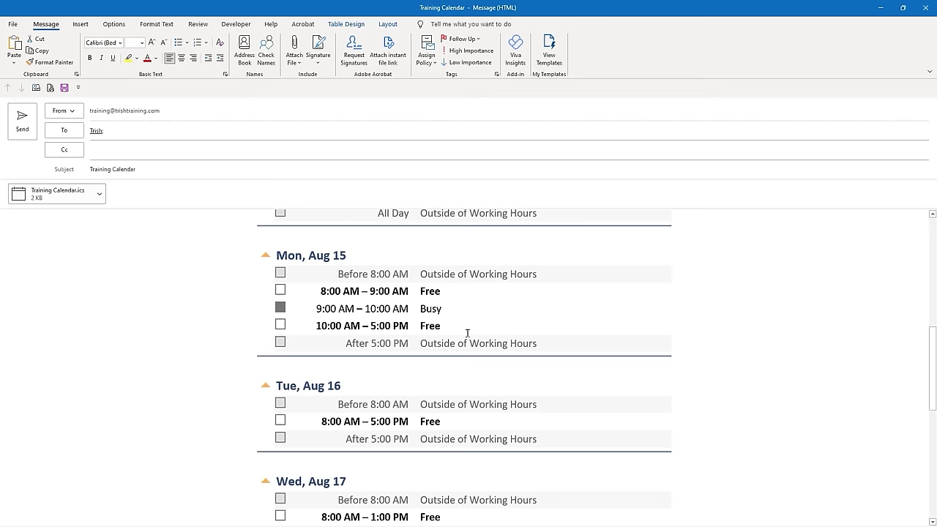
{"action": "scroll", "coordinate": [471, 331], "scroll_direction": "down", "scroll_amount": 3}
{"action": "scroll", "coordinate": [471, 330], "scroll_direction": "down", "scroll_amount": 4}
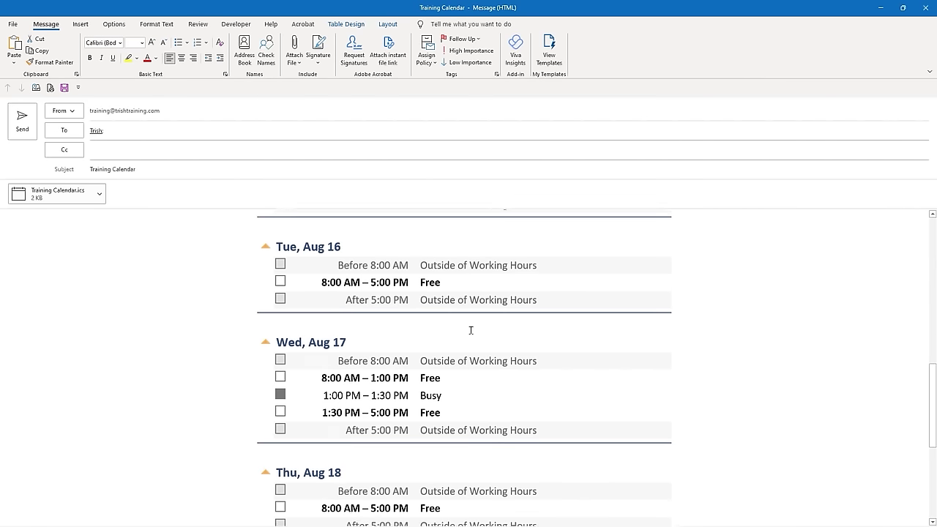
{"action": "scroll", "coordinate": [471, 330], "scroll_direction": "down", "scroll_amount": 3}
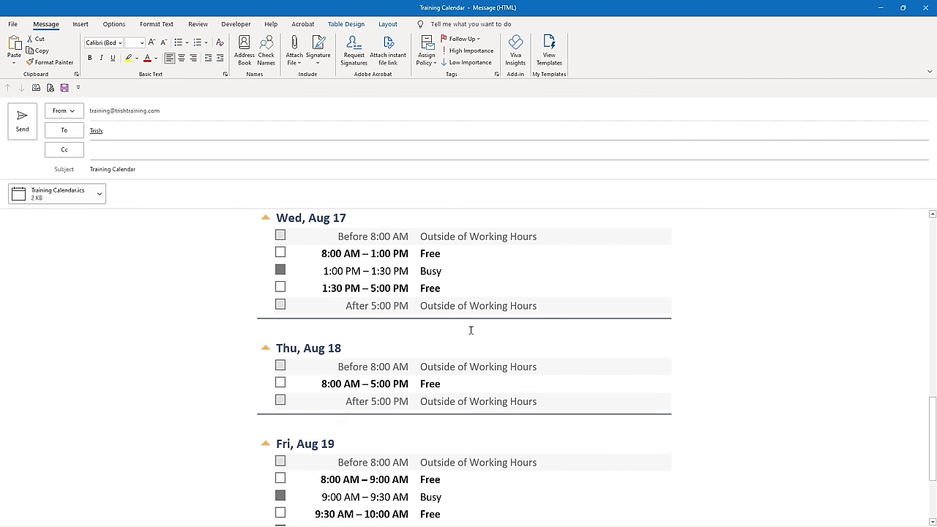
{"action": "scroll", "coordinate": [475, 326], "scroll_direction": "up", "scroll_amount": 1}
{"action": "scroll", "coordinate": [475, 330], "scroll_direction": "up", "scroll_amount": 5}
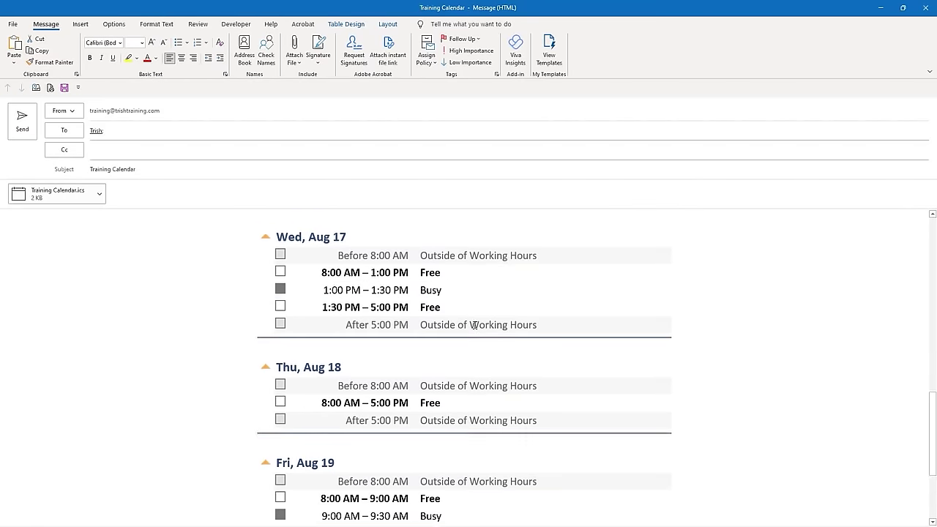
{"action": "scroll", "coordinate": [475, 304], "scroll_direction": "up", "scroll_amount": 5}
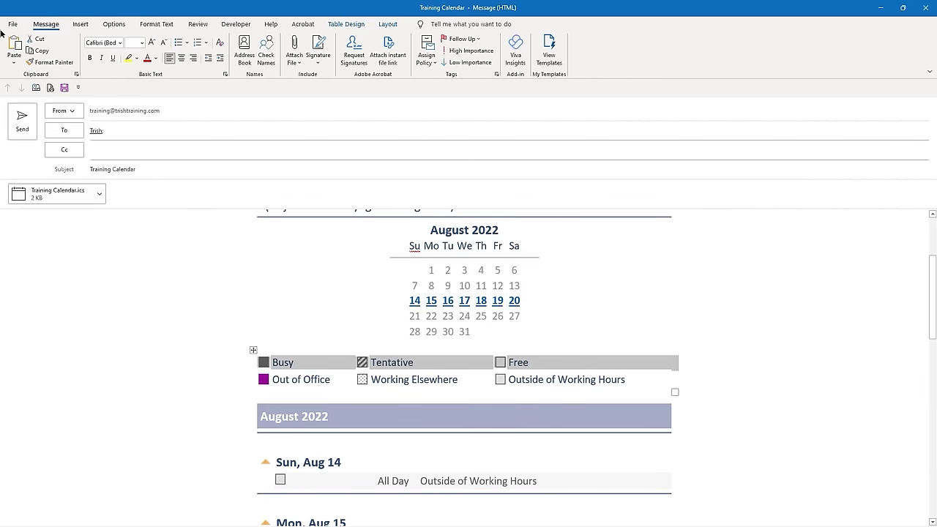
{"action": "left_click", "coordinate": [927, 11]}
Close the calendar email without saving, then begin a Share Calendar invitation for Training.
{"action": "left_click", "coordinate": [466, 296]}
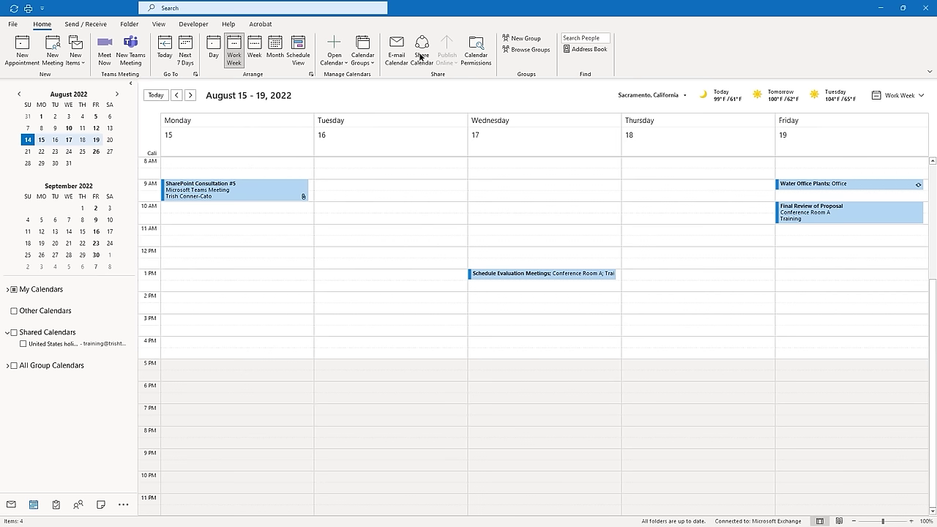
{"action": "left_click", "coordinate": [421, 57]}
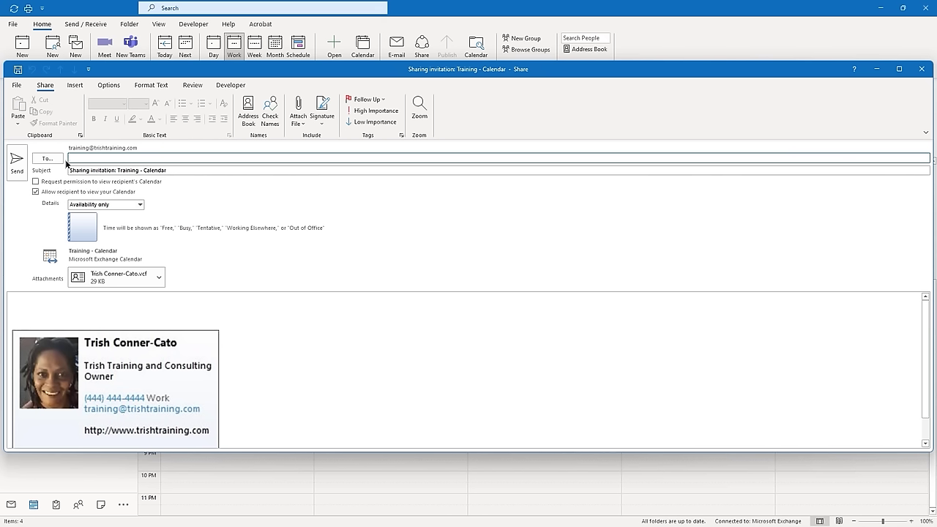
Address the invitation to the recipient, keep Availability only, and confirm sending it.
{"action": "type", "text": "Trish;"}
{"action": "left_click", "coordinate": [140, 205]}
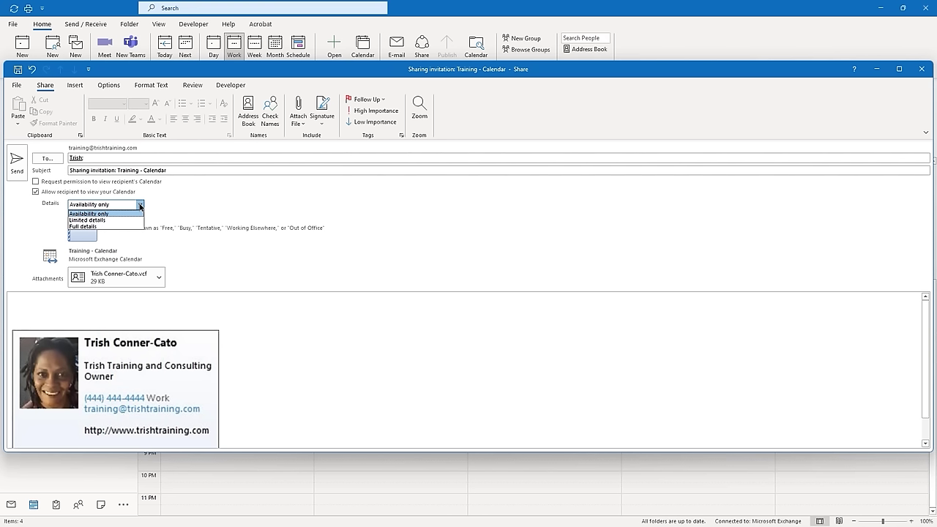
{"action": "left_click", "coordinate": [139, 206]}
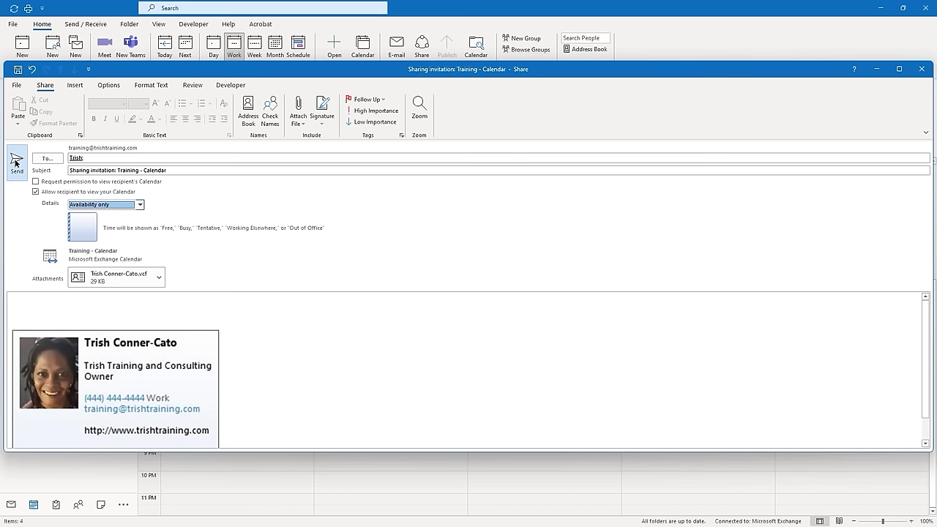
{"action": "left_click", "coordinate": [16, 162]}
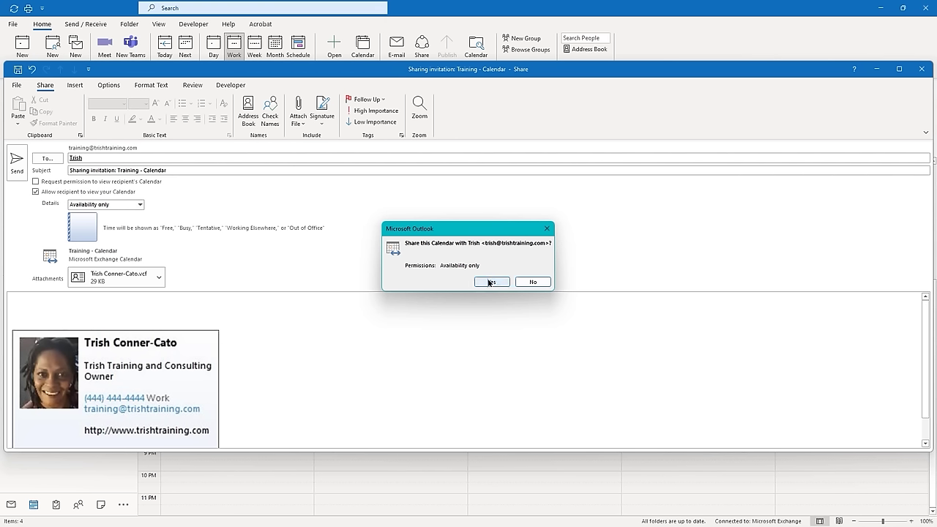
{"action": "left_click", "coordinate": [489, 283]}
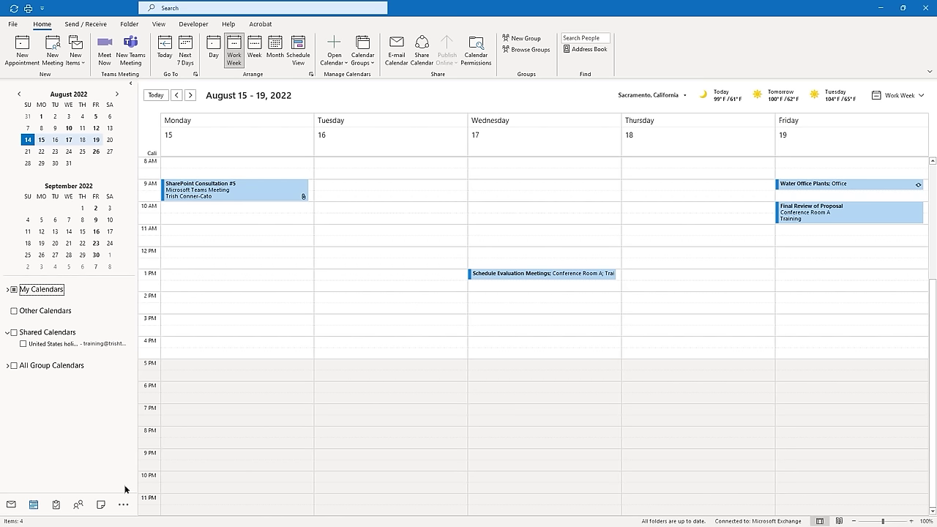
Open the received Sharing invitation in the Inbox and use Open this Calendar.
{"action": "left_click", "coordinate": [10, 507]}
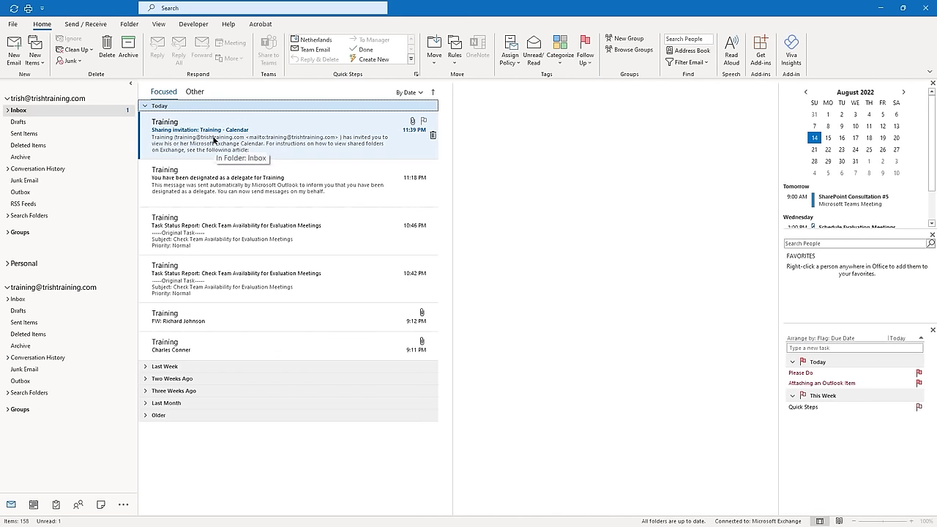
{"action": "left_click", "coordinate": [214, 139]}
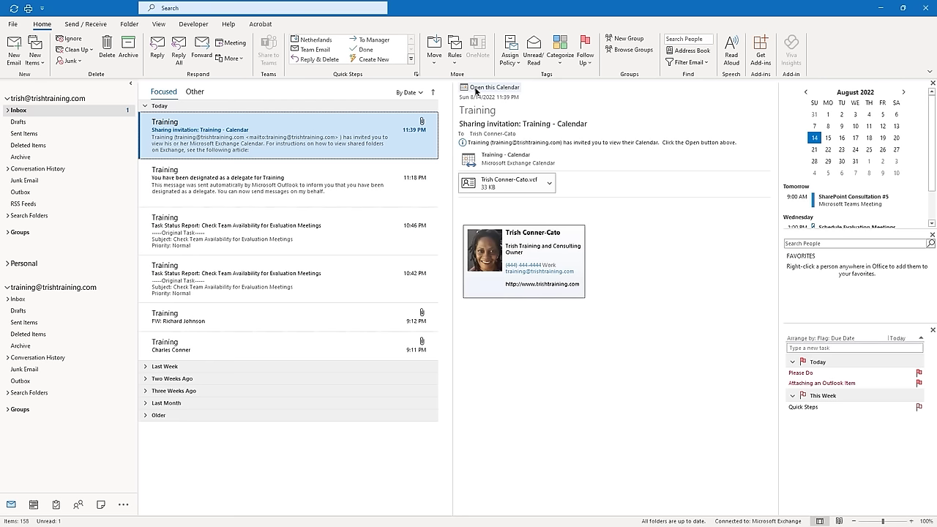
{"action": "left_click", "coordinate": [470, 88]}
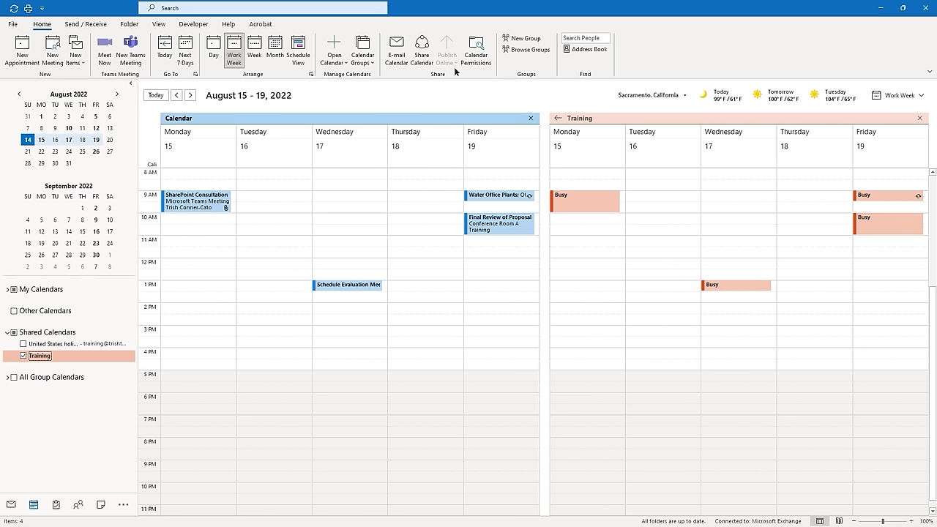
Inspect the Editor and Custom entries in Calendar Permissions, then cancel without changes.
{"action": "left_click", "coordinate": [480, 49]}
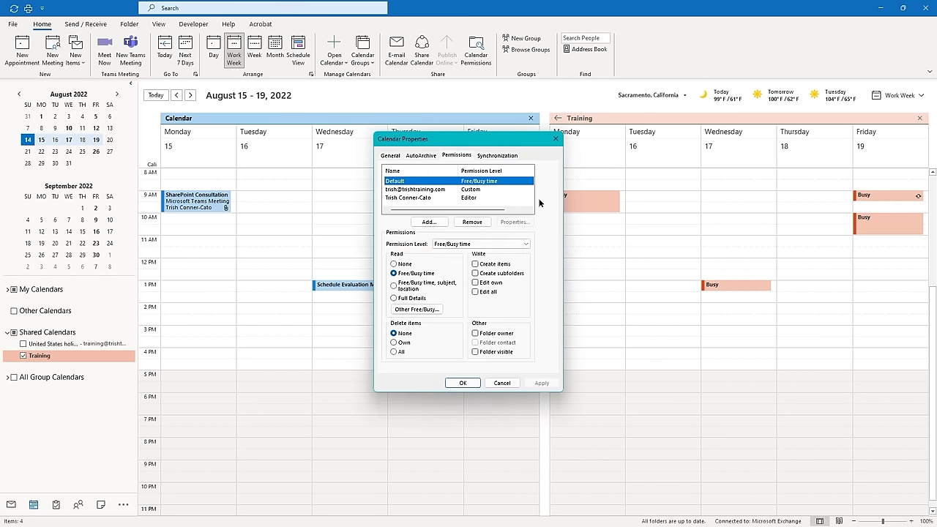
{"action": "left_click", "coordinate": [416, 197]}
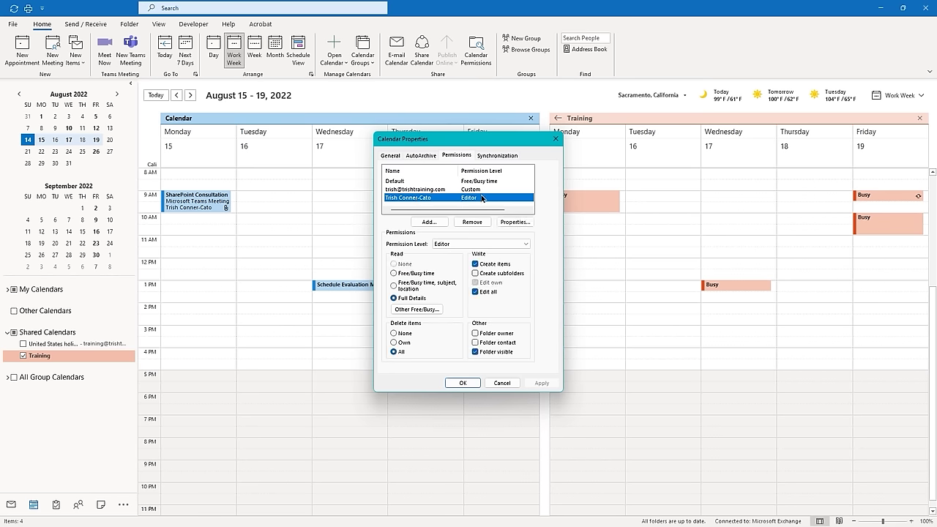
{"action": "left_click", "coordinate": [428, 189]}
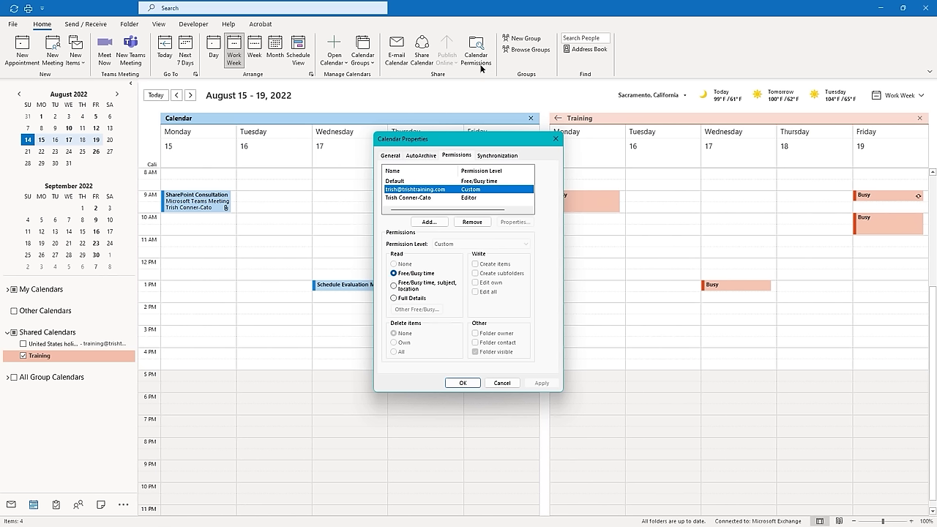
{"action": "left_click", "coordinate": [502, 383]}
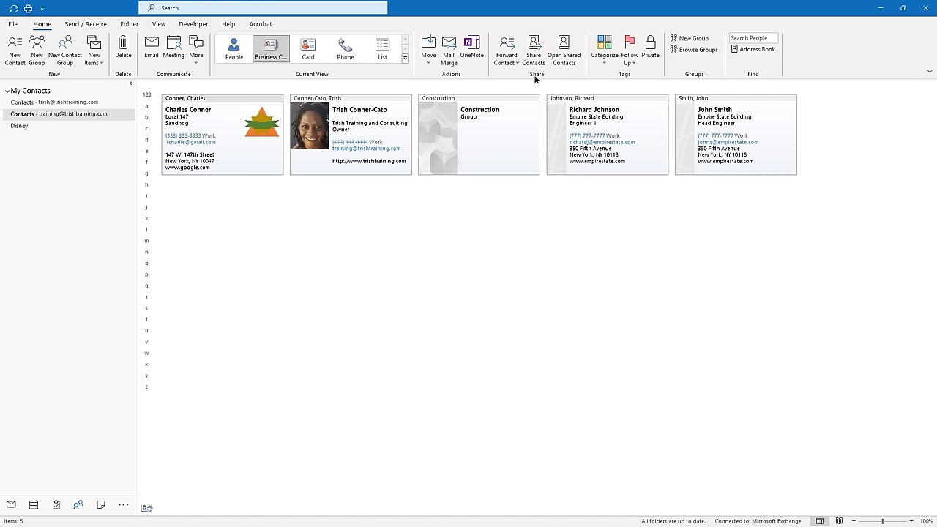
Start a contacts sharing invitation, view the contacts behind it, then dismiss it.
{"action": "left_click", "coordinate": [537, 56]}
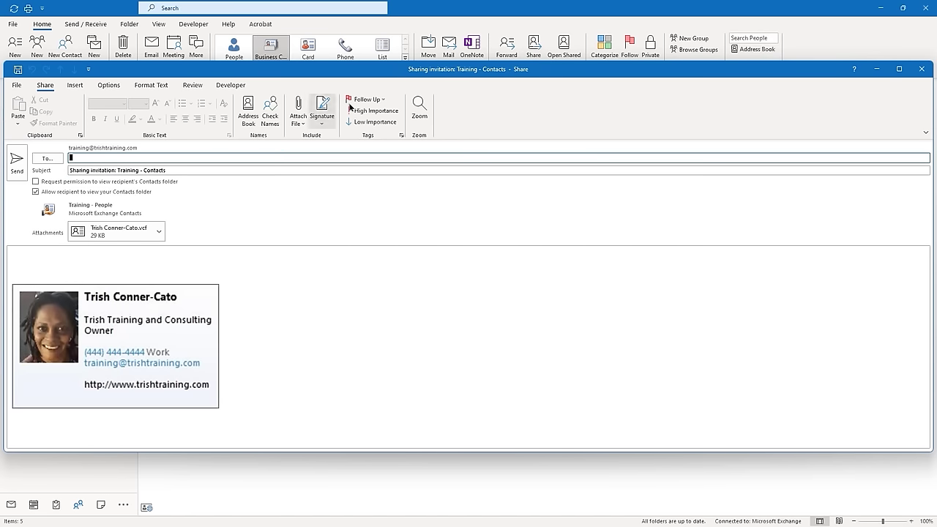
{"action": "mouse_move", "coordinate": [422, 75]}
{"action": "left_mouse_down"}
{"action": "mouse_move", "coordinate": [489, 75]}
{"action": "mouse_move", "coordinate": [414, 68]}
{"action": "left_mouse_up"}
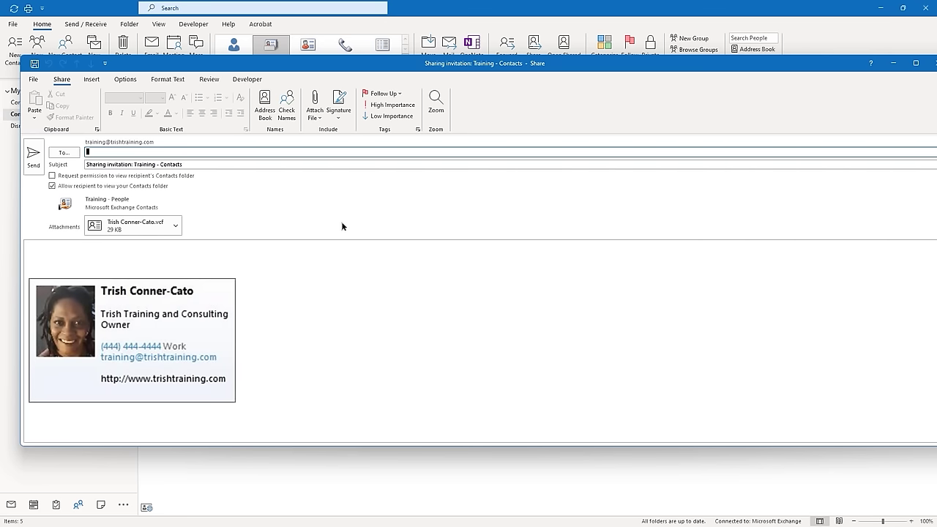
{"action": "key", "text": "Escape"}
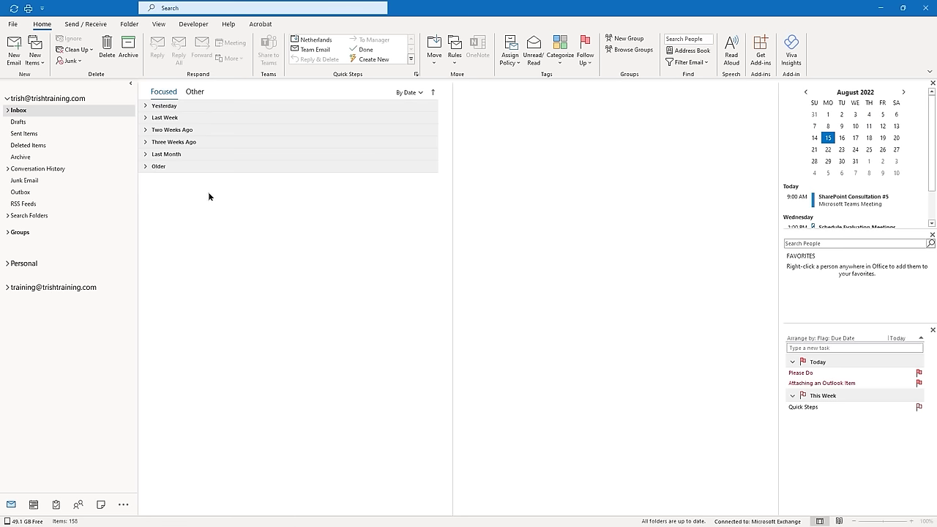
{"action": "key", "text": "Down"}
Open the AutoArchive Settings dialog from the Advanced page of Outlook Options.
{"action": "left_click", "coordinate": [14, 27]}
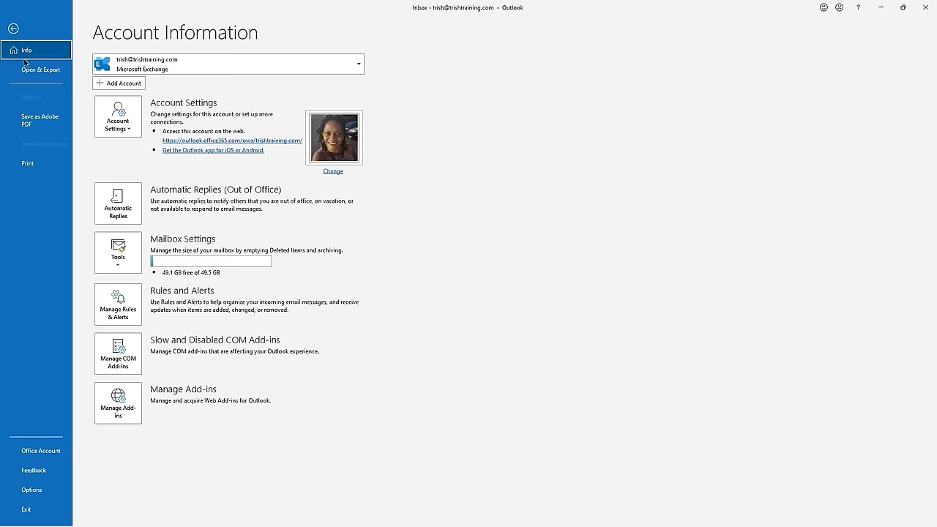
{"action": "left_click", "coordinate": [59, 493]}
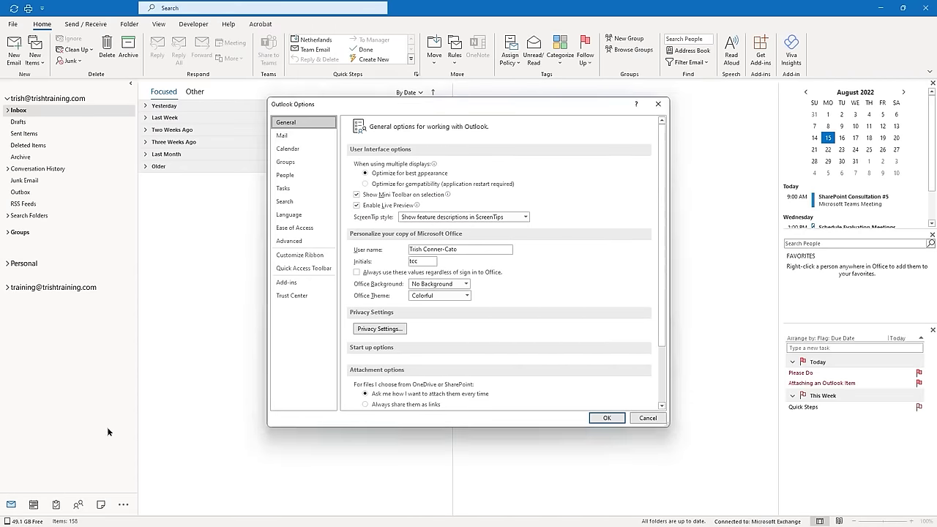
{"action": "left_click", "coordinate": [309, 241]}
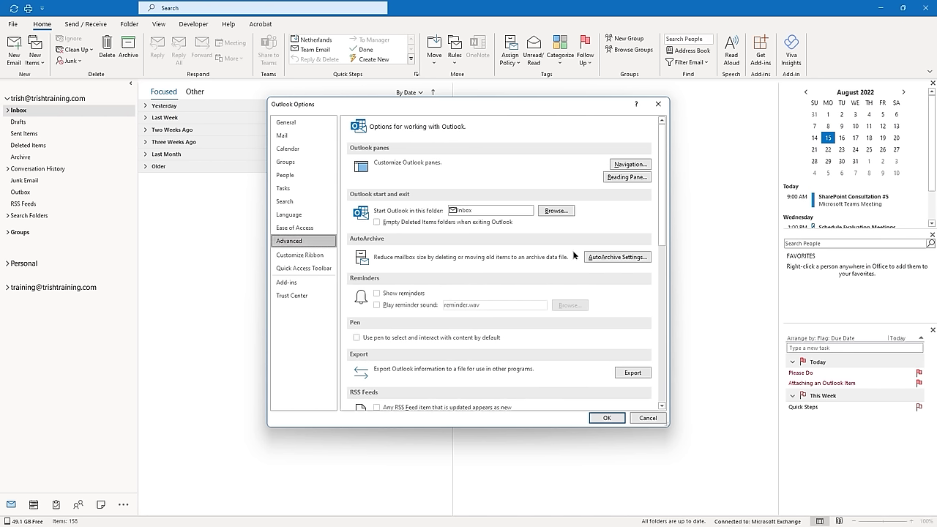
{"action": "left_click", "coordinate": [612, 258]}
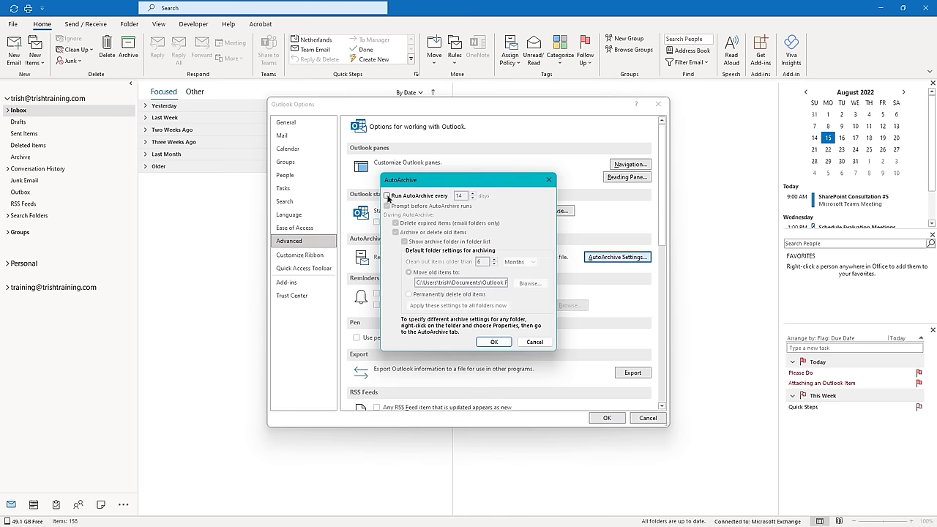
Enable Run AutoArchive every 14 days, leaving Archive or delete old items checked.
{"action": "left_click", "coordinate": [388, 195]}
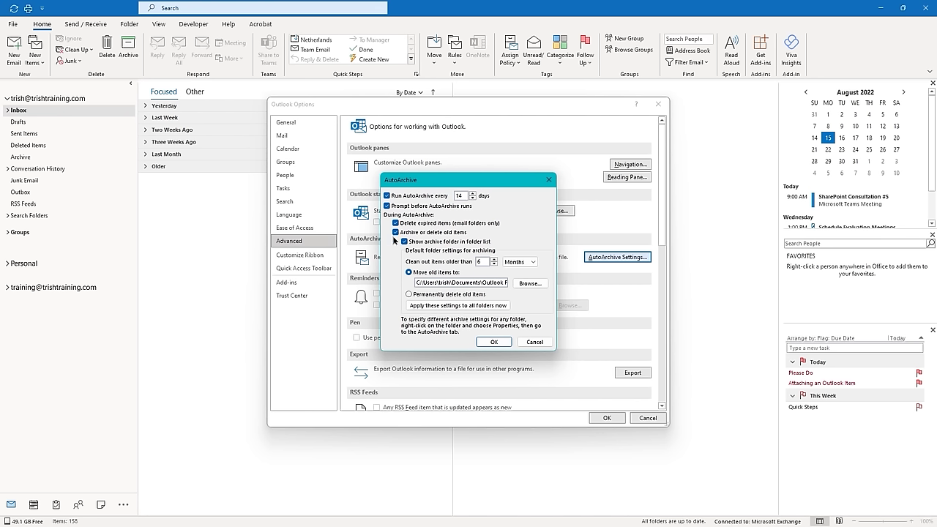
{"action": "left_click", "coordinate": [396, 232]}
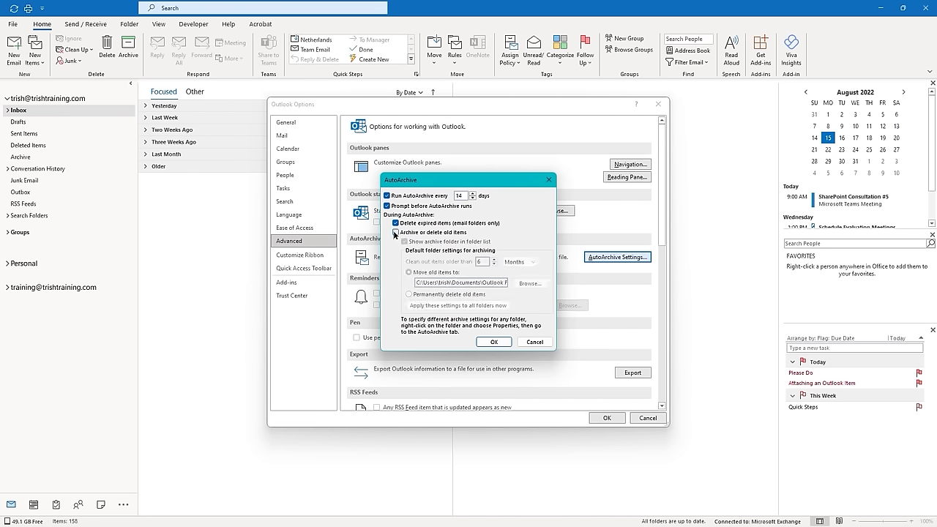
{"action": "left_click", "coordinate": [396, 232]}
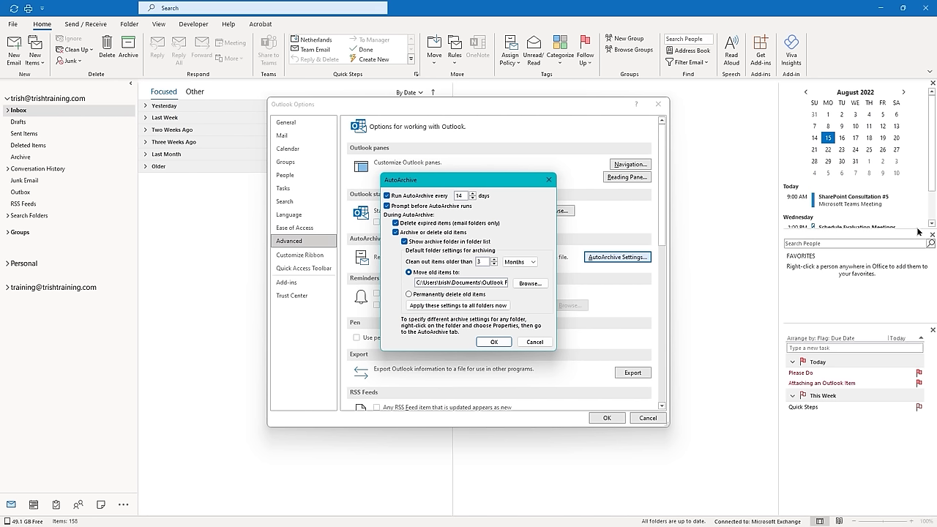
Check the archive path ends in archive.pst, apply settings to all folders, and click OK.
{"action": "key", "text": "End"}
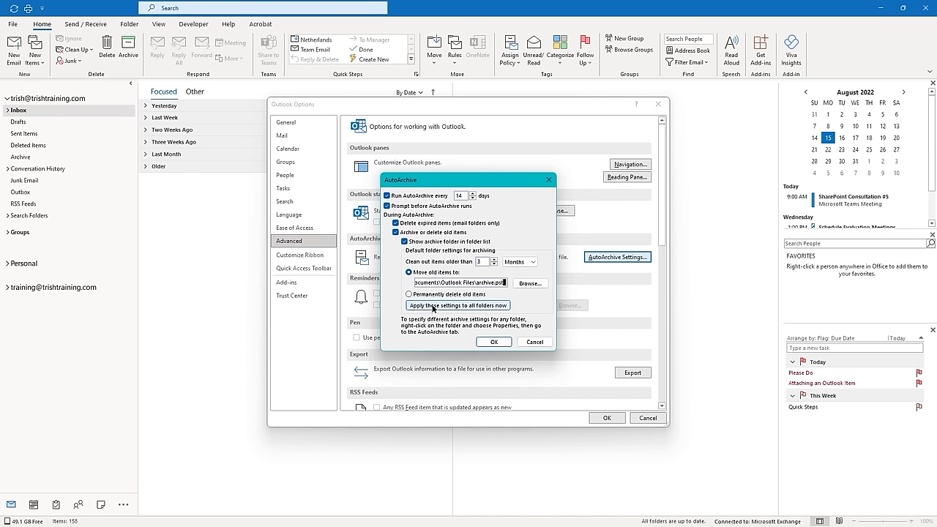
{"action": "left_click", "coordinate": [434, 309]}
{"action": "left_click", "coordinate": [494, 342]}
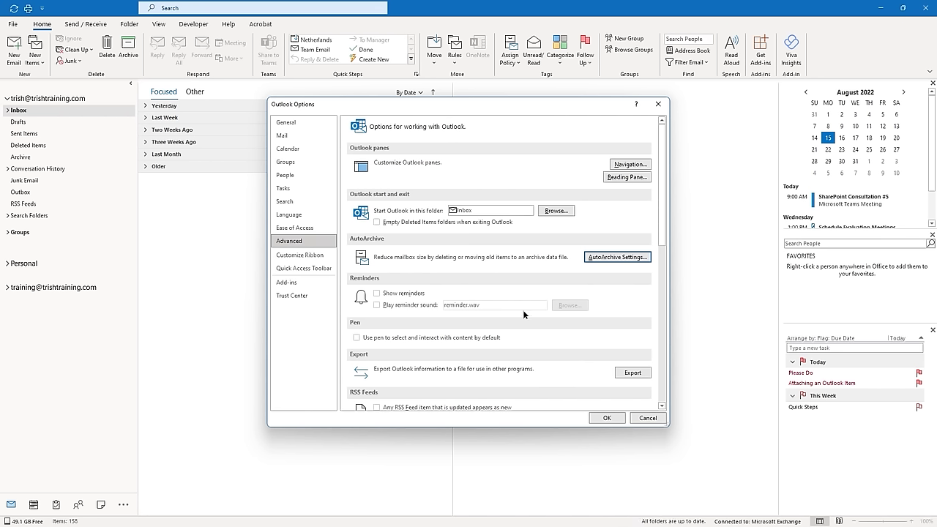
Close Outlook Options, select Inbox, and show the Mailbox Settings cleanup tools.
{"action": "left_click", "coordinate": [636, 258]}
{"action": "left_click", "coordinate": [607, 418]}
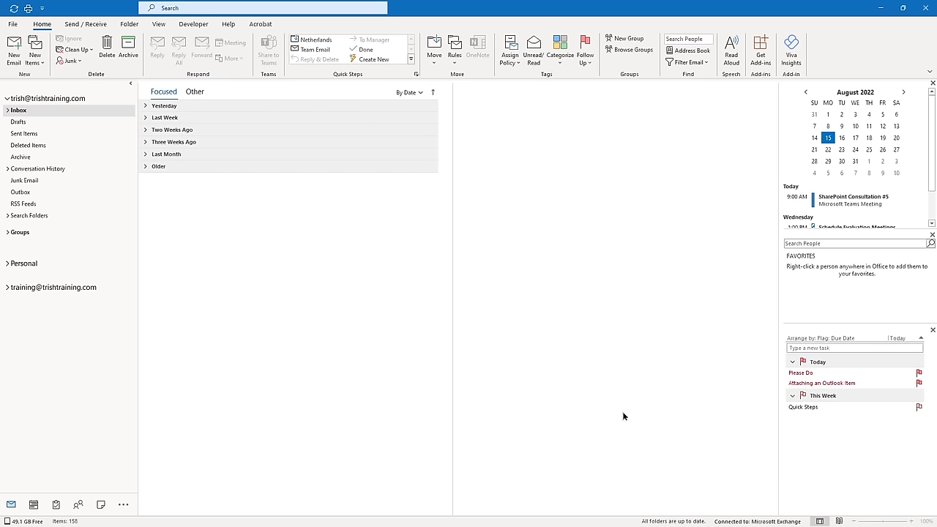
{"action": "left_click", "coordinate": [16, 109]}
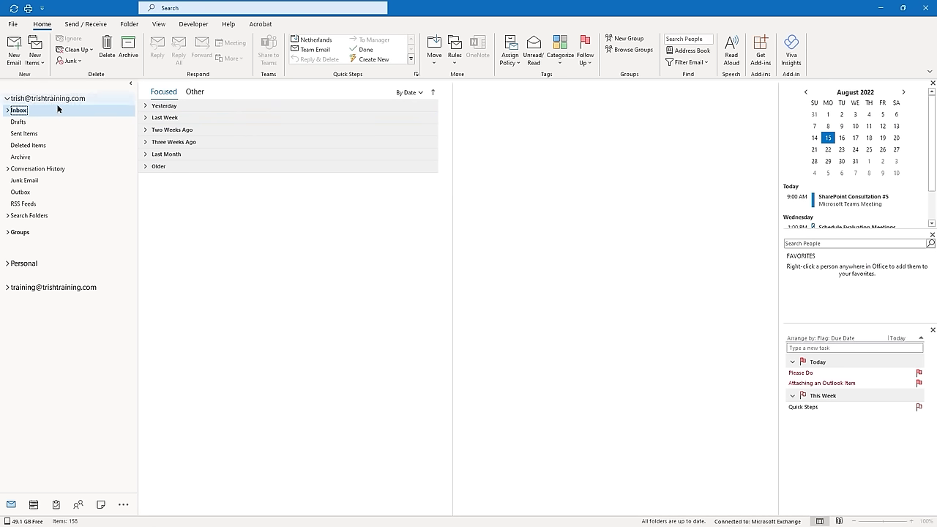
{"action": "left_click", "coordinate": [12, 25]}
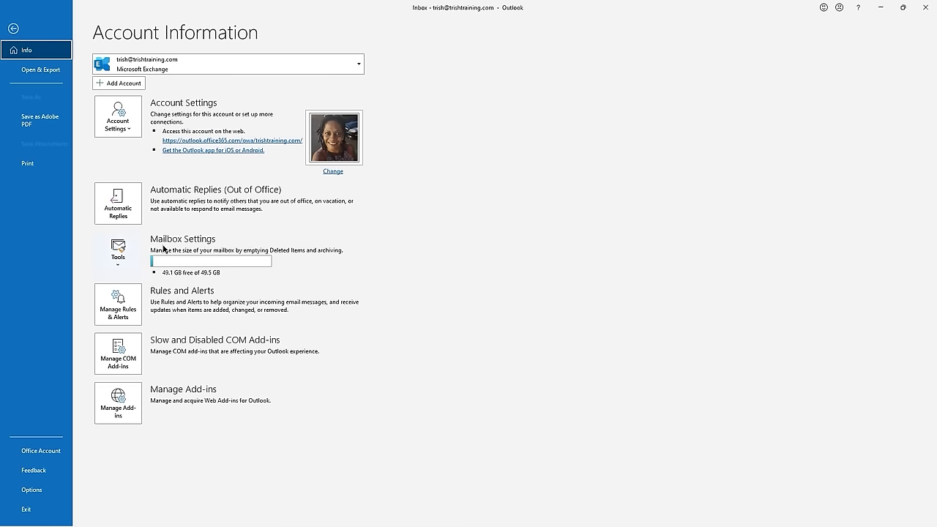
{"action": "left_click", "coordinate": [122, 263]}
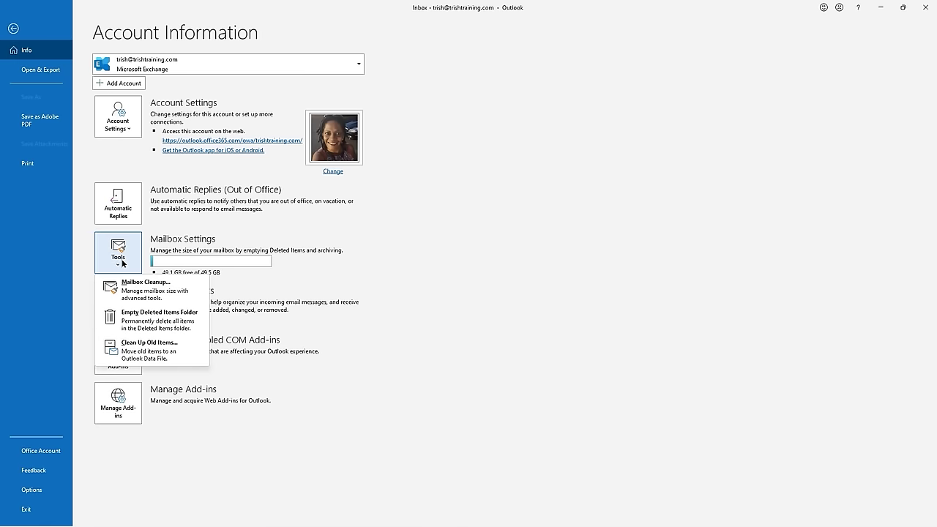
Run AutoArchive on the mailbox from Mailbox Cleanup's find-items-older-than option.
{"action": "left_click", "coordinate": [143, 291]}
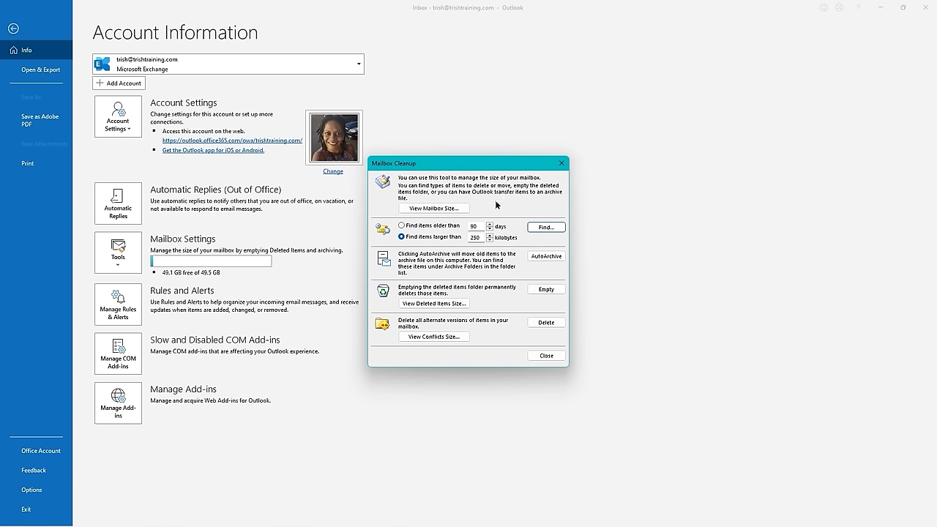
{"action": "left_click", "coordinate": [414, 227]}
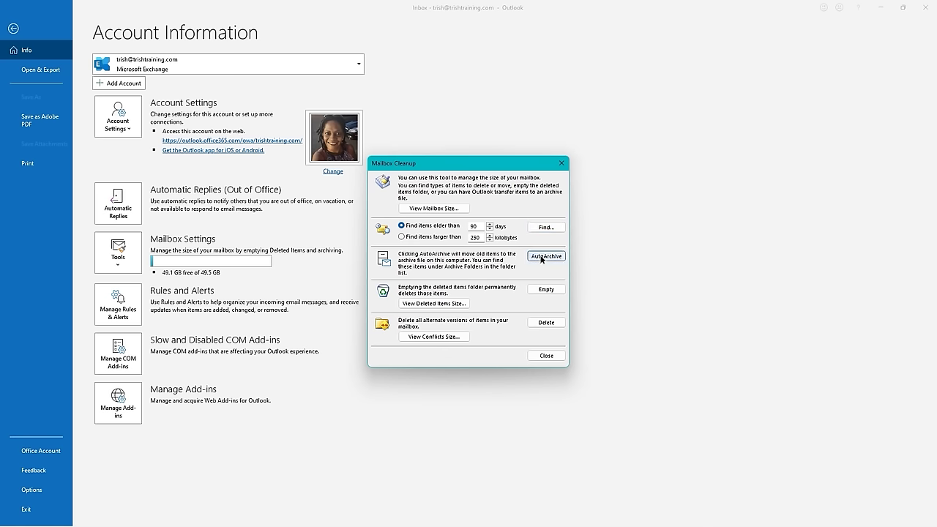
{"action": "left_click", "coordinate": [541, 258]}
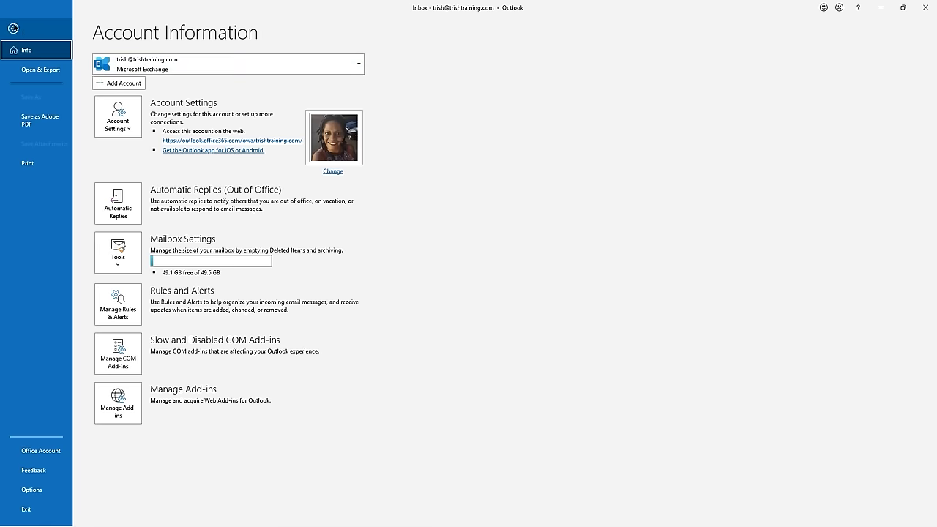
Expand Archives, open its Inbox and collapse the Older group of archived messages.
{"action": "left_click", "coordinate": [14, 29]}
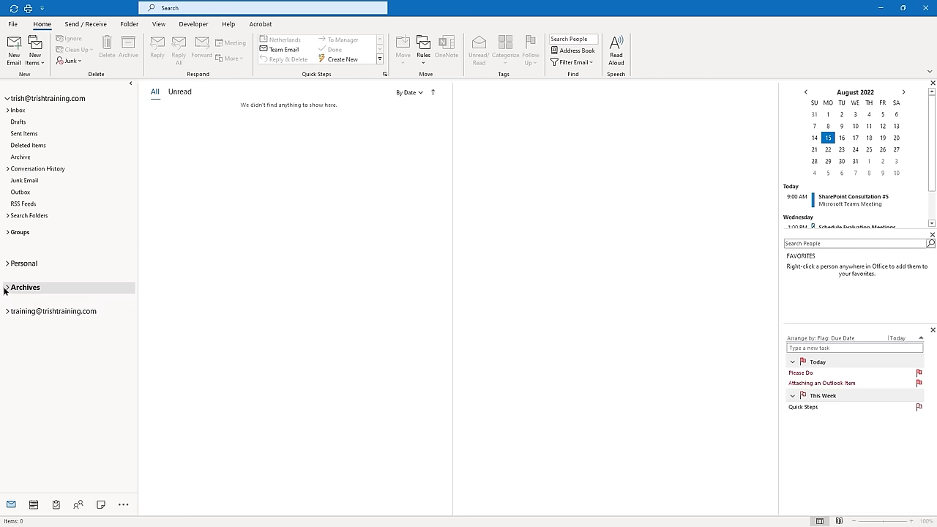
{"action": "left_click", "coordinate": [7, 288]}
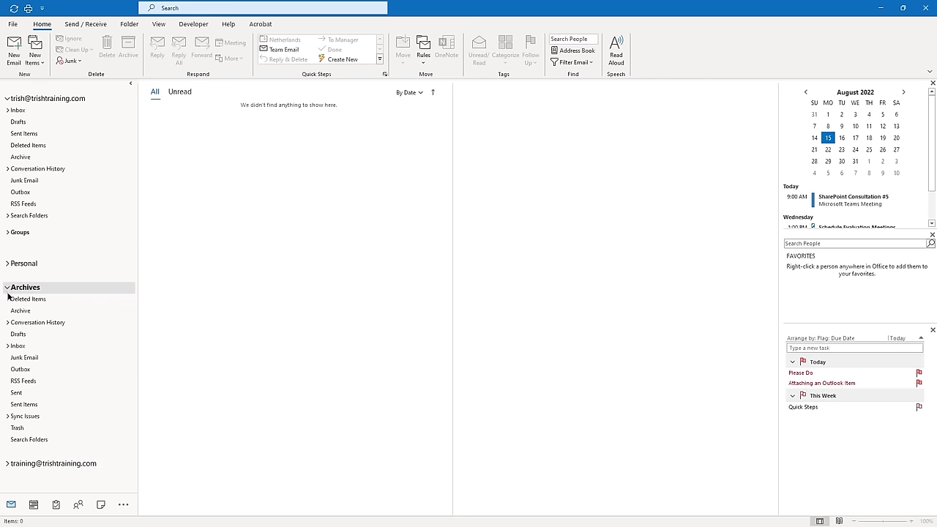
{"action": "left_click", "coordinate": [12, 347]}
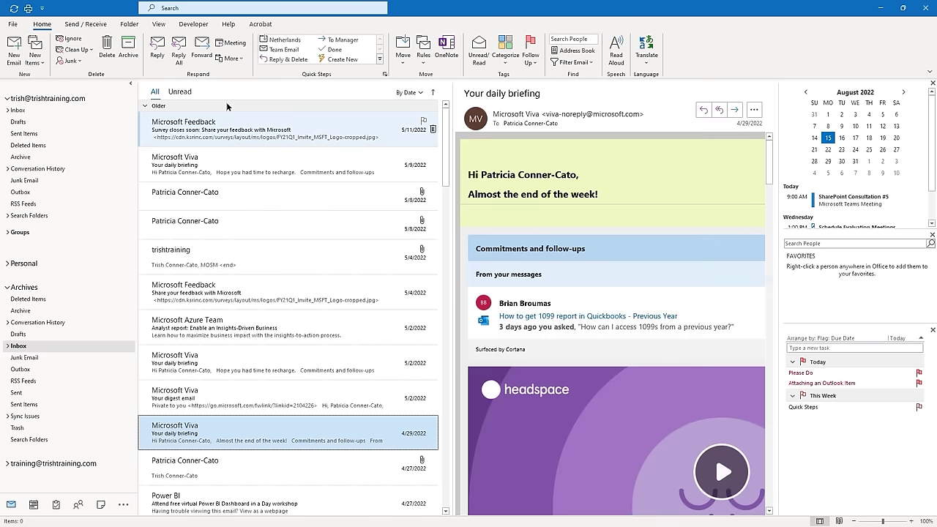
{"action": "left_click", "coordinate": [145, 107]}
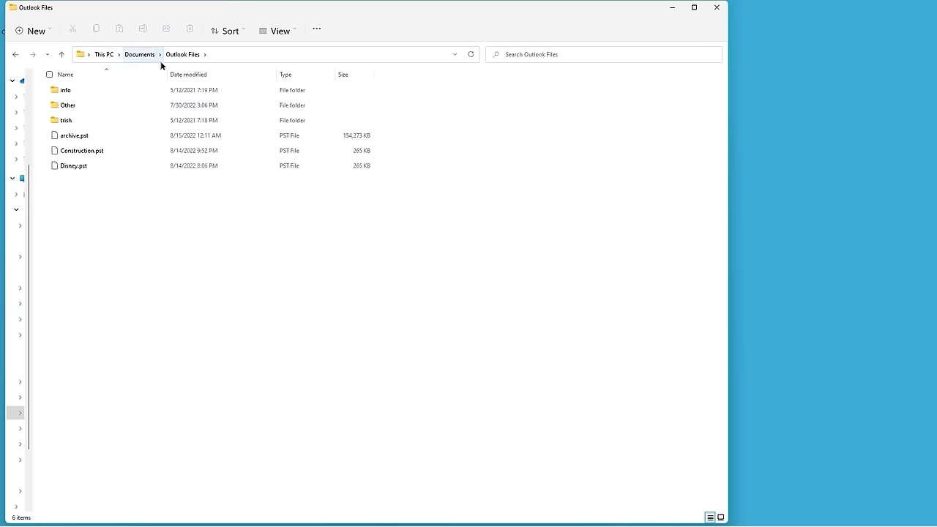
Select archive.pst in Outlook Files to confirm its size is now 154,273 KB.
{"action": "left_click", "coordinate": [86, 139]}
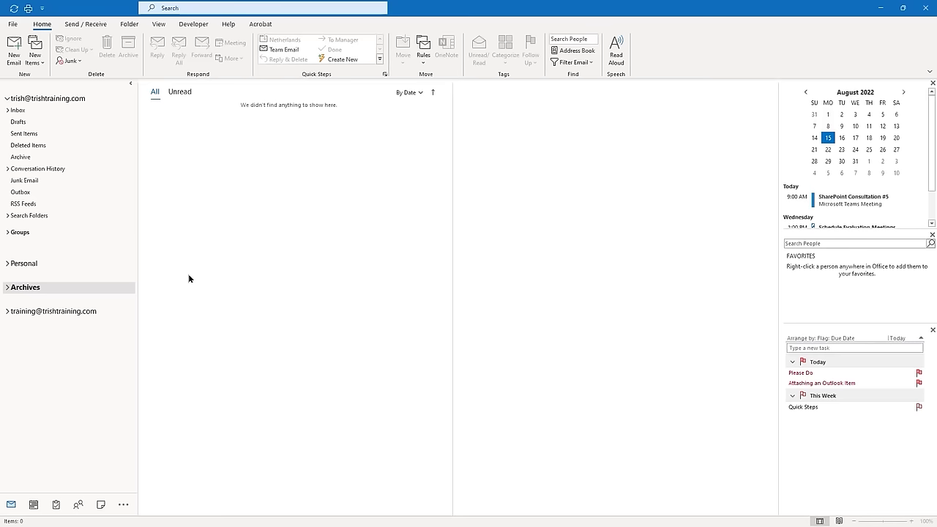
Expand the second mail account and open its Inbox.
{"action": "double_click", "coordinate": [34, 313]}
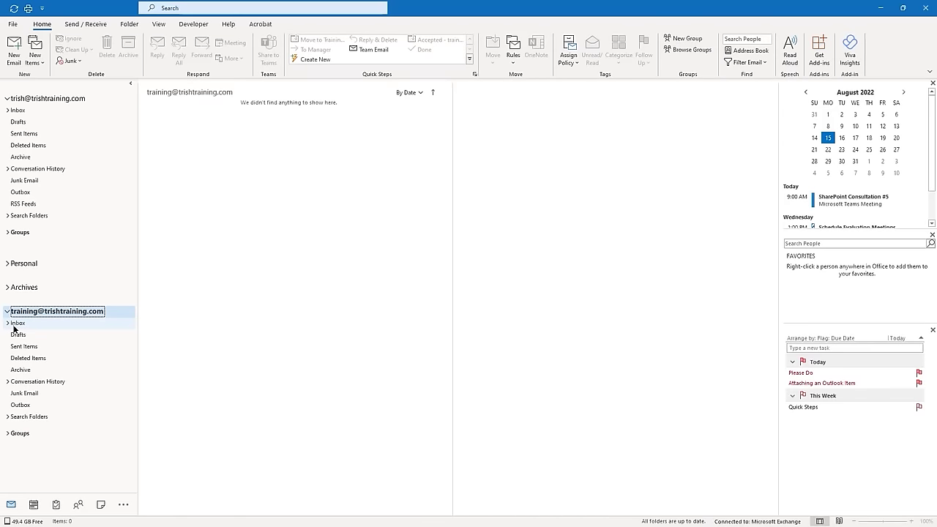
{"action": "double_click", "coordinate": [15, 324]}
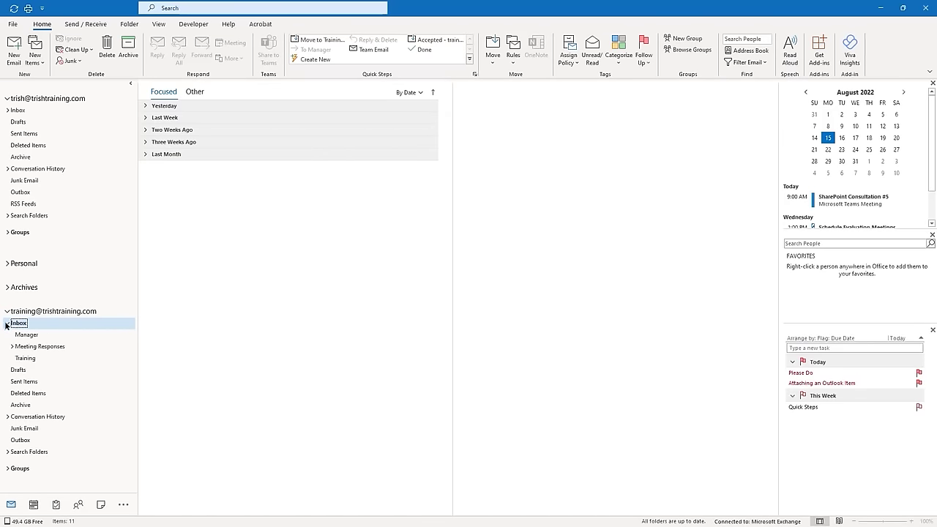
{"action": "left_click", "coordinate": [6, 324]}
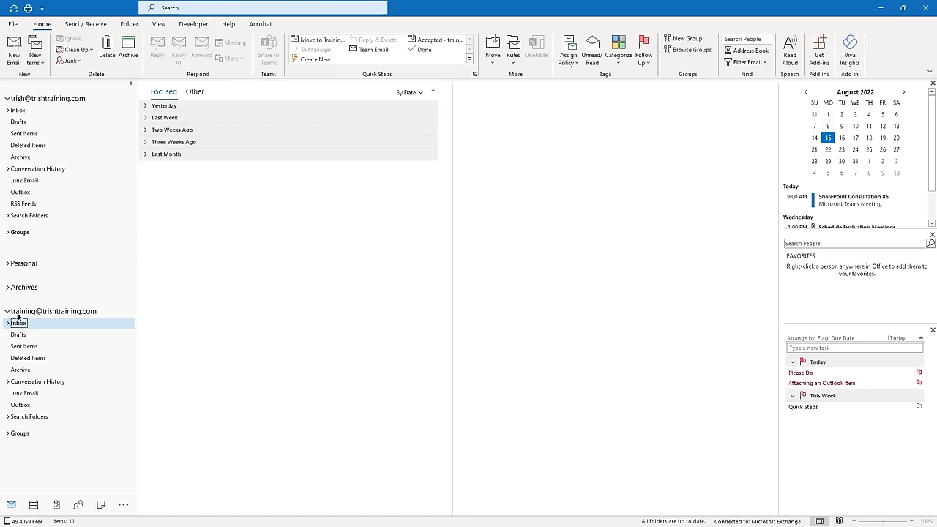
Start the Import and Export wizard from File > Open & Export.
{"action": "left_click", "coordinate": [14, 25]}
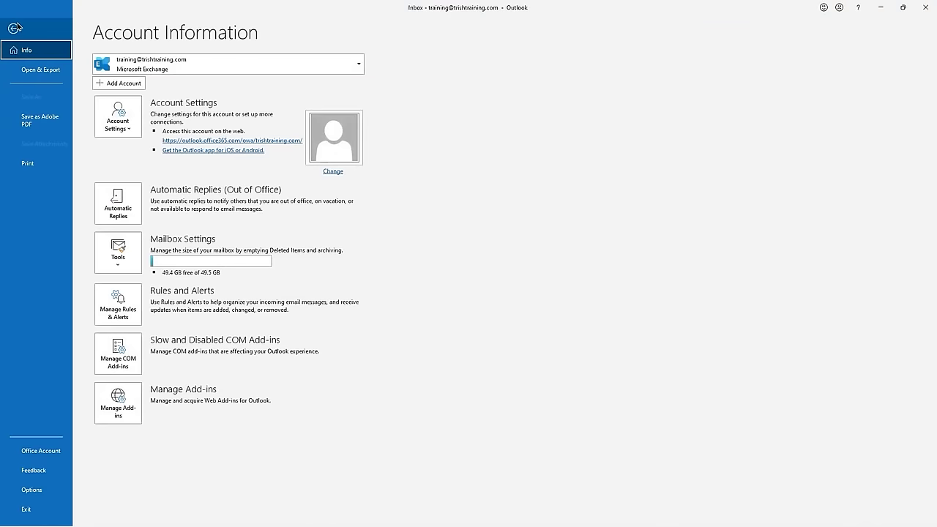
{"action": "left_click", "coordinate": [44, 72]}
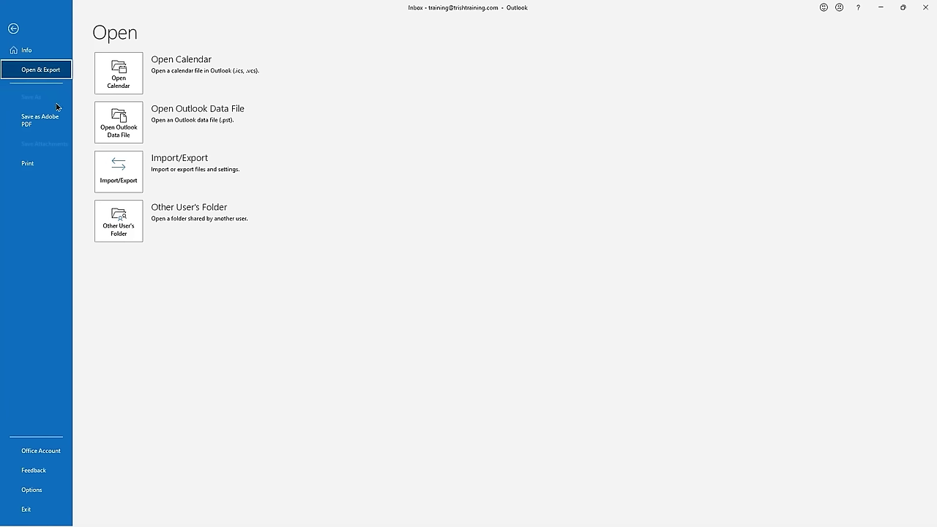
{"action": "left_click", "coordinate": [122, 172]}
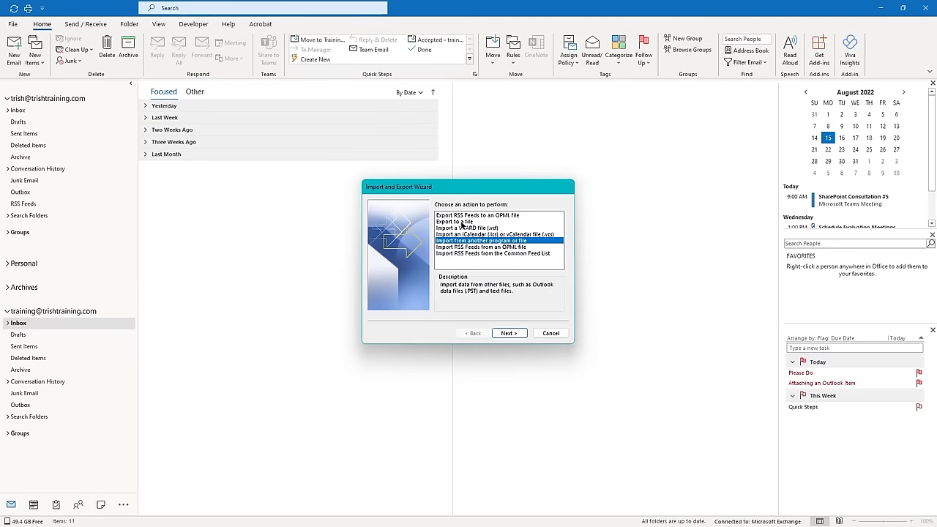
Choose to export the Inbox to an Outlook Data File (.pst).
{"action": "left_click", "coordinate": [462, 222]}
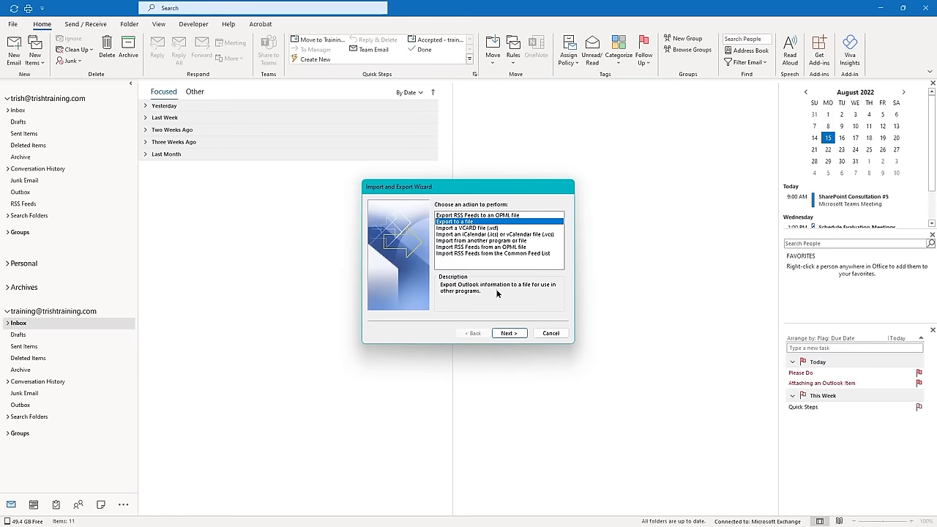
{"action": "left_click", "coordinate": [506, 333]}
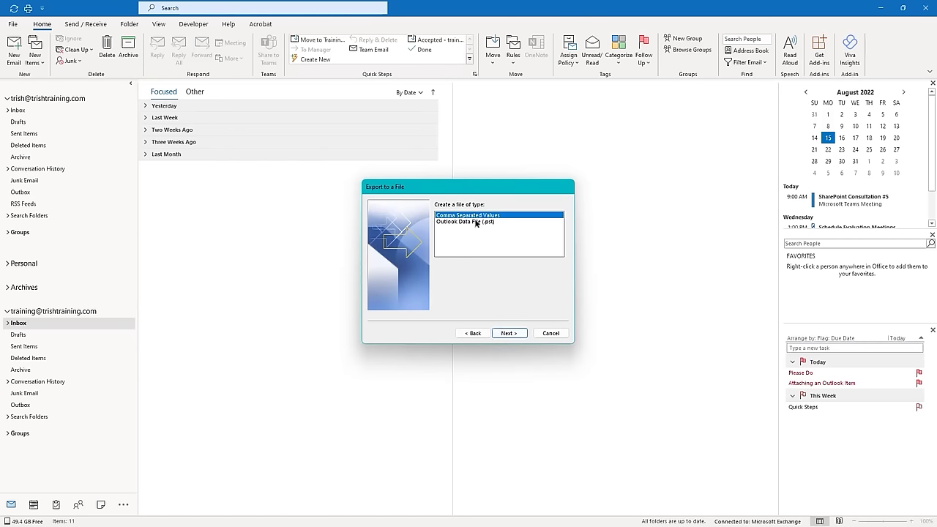
{"action": "left_click", "coordinate": [476, 222]}
{"action": "left_click", "coordinate": [520, 336]}
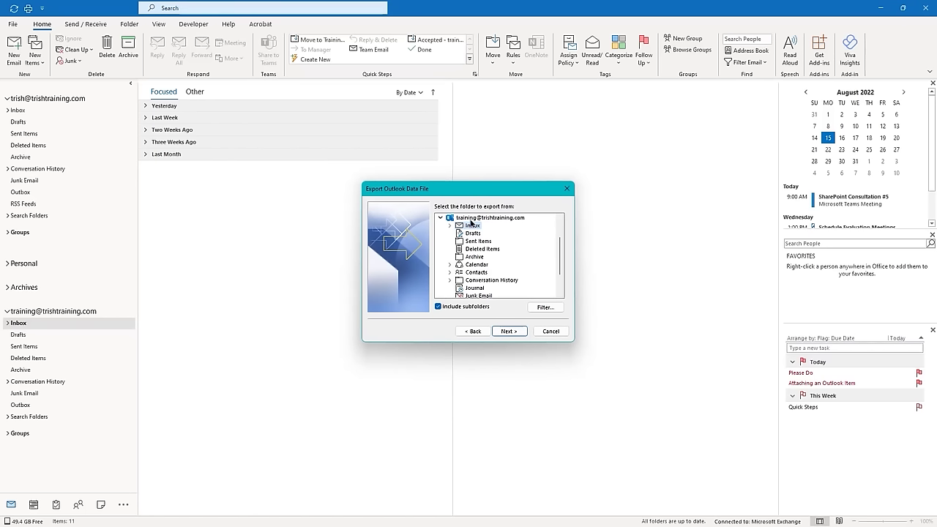
{"action": "left_click", "coordinate": [469, 227]}
{"action": "left_click", "coordinate": [510, 331]}
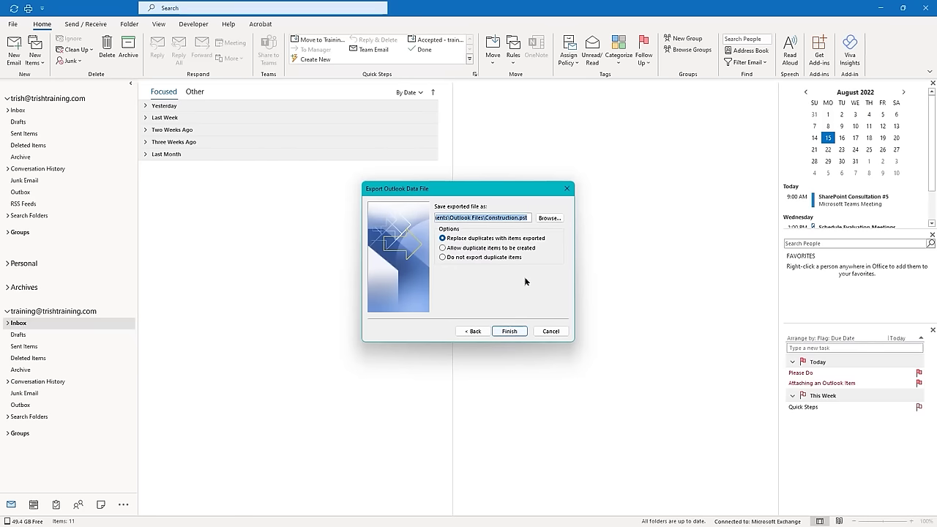
Name the export file 'Training Inbox' instead of Construction and finish the export.
{"action": "double_click", "coordinate": [498, 219]}
{"action": "type", "text": "T"}
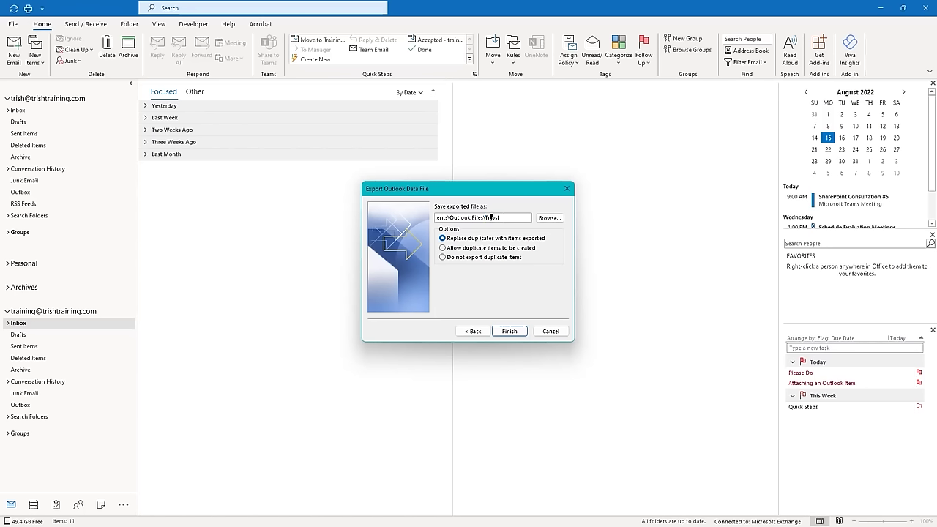
{"action": "type", "text": "raining Inbox"}
{"action": "left_click", "coordinate": [510, 332]}
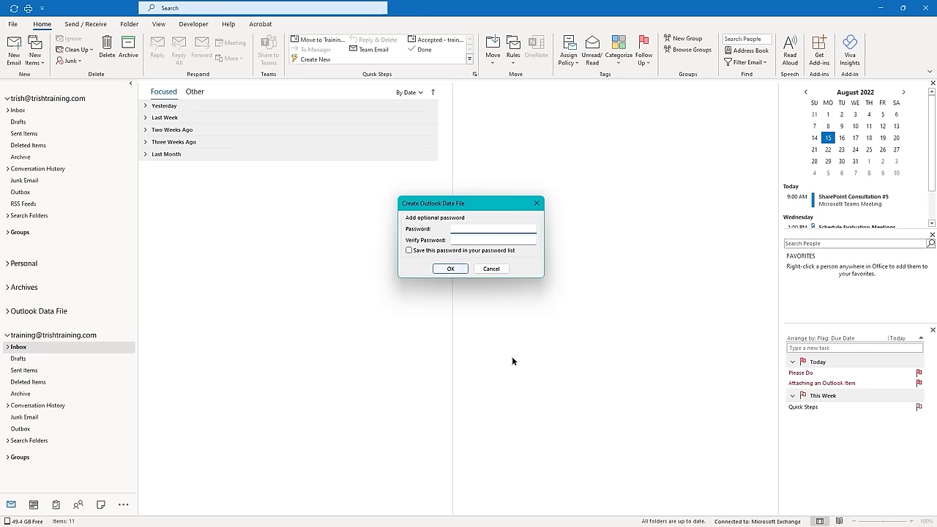
Skip the optional password and check Training Inbox.pst (12,169 KB) in Outlook Files.
{"action": "left_click", "coordinate": [451, 270]}
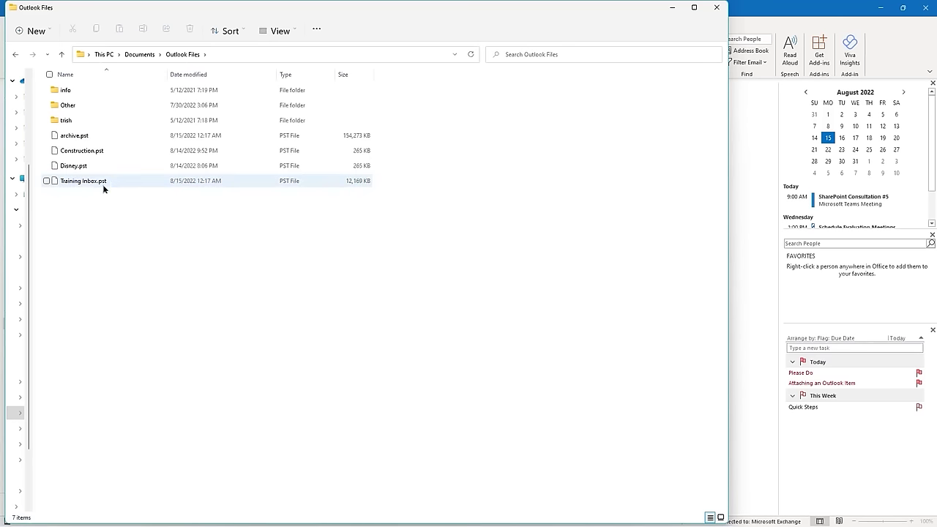
{"action": "mouse_move", "coordinate": [108, 183]}
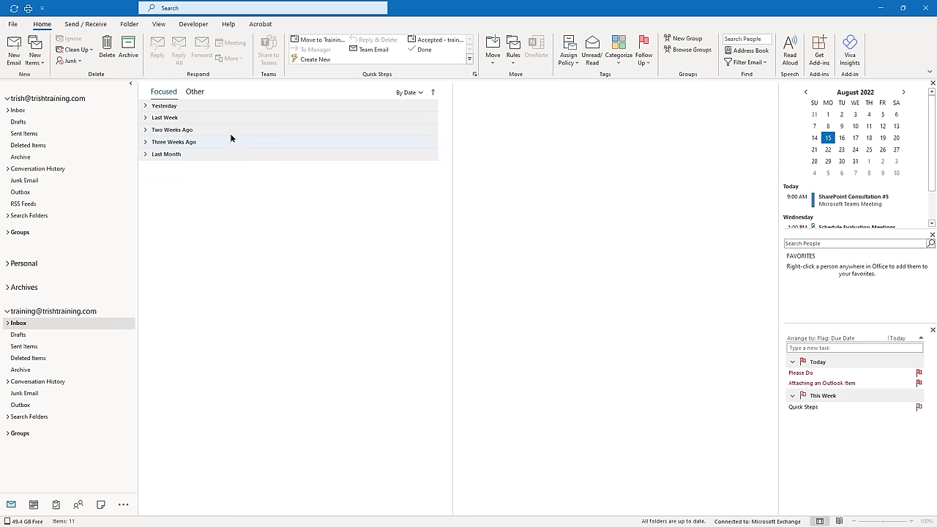
Open Account Settings from File > Info to list the two Exchange and one IMAP/SMTP accounts.
{"action": "left_click", "coordinate": [14, 24]}
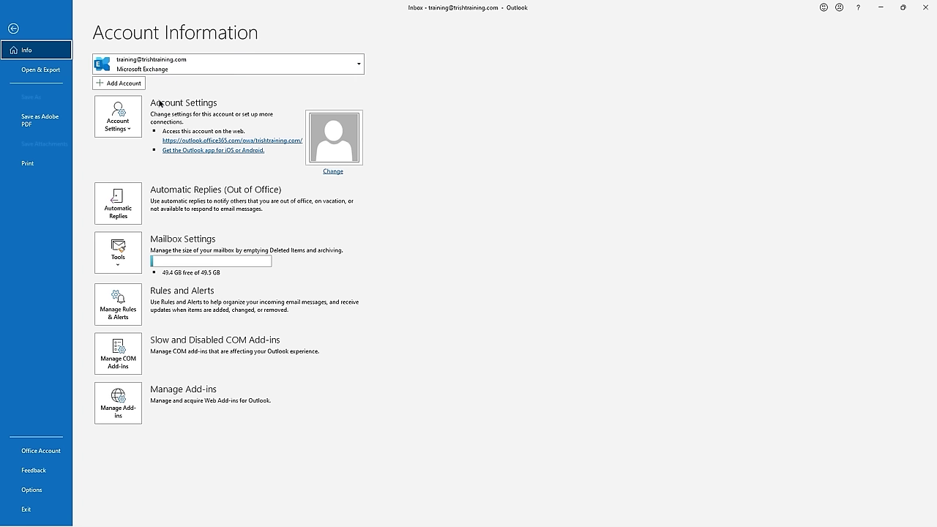
{"action": "left_click", "coordinate": [131, 132]}
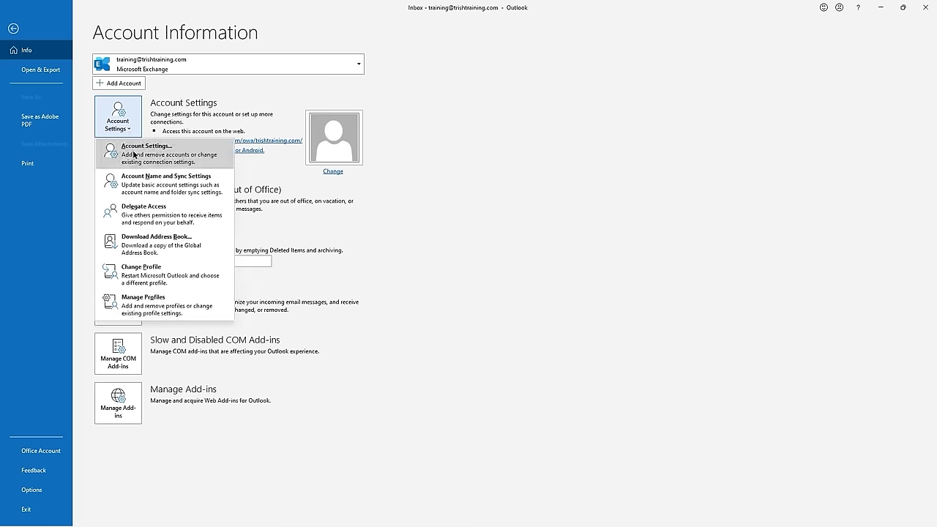
{"action": "left_click", "coordinate": [134, 152]}
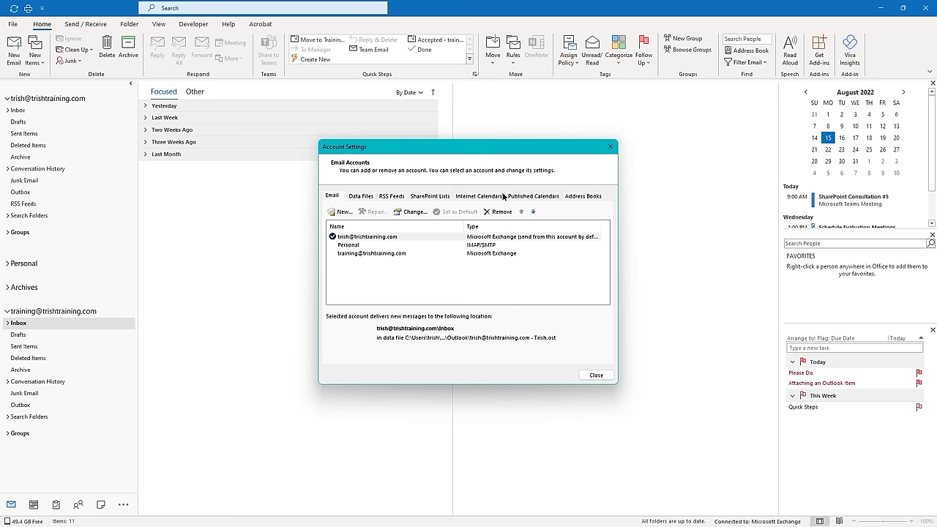
On the Data Files tab, inspect a file's settings, then open Exchange settings for the third file.
{"action": "left_click", "coordinate": [362, 197]}
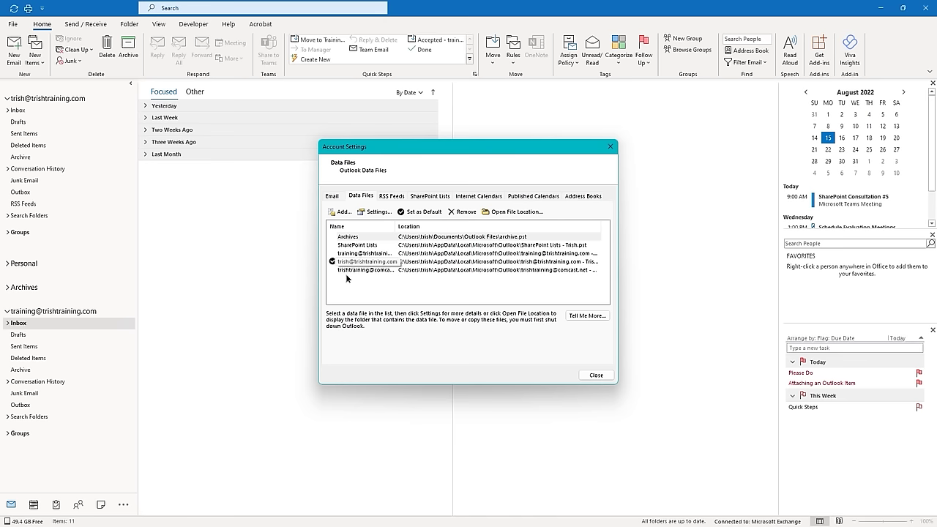
{"action": "left_click", "coordinate": [350, 254]}
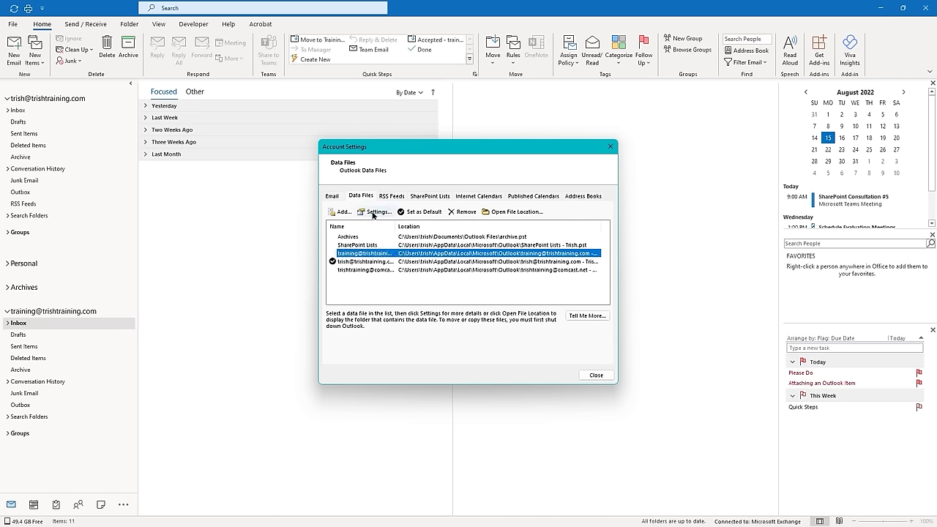
{"action": "left_click", "coordinate": [370, 270]}
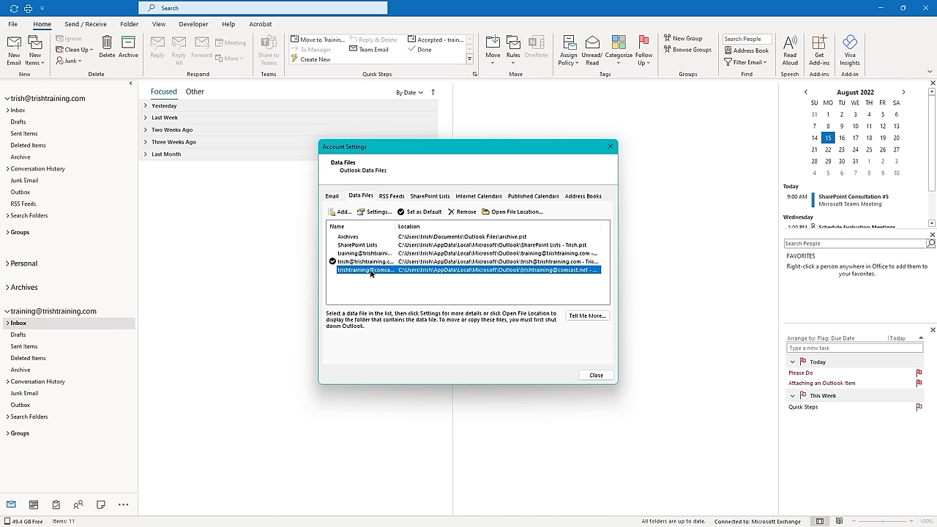
{"action": "left_click", "coordinate": [373, 212]}
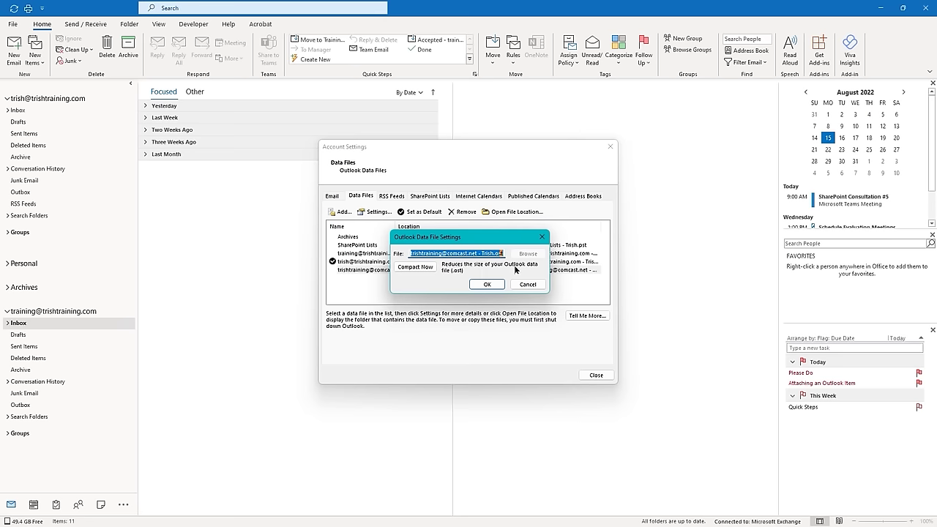
{"action": "left_click", "coordinate": [527, 284]}
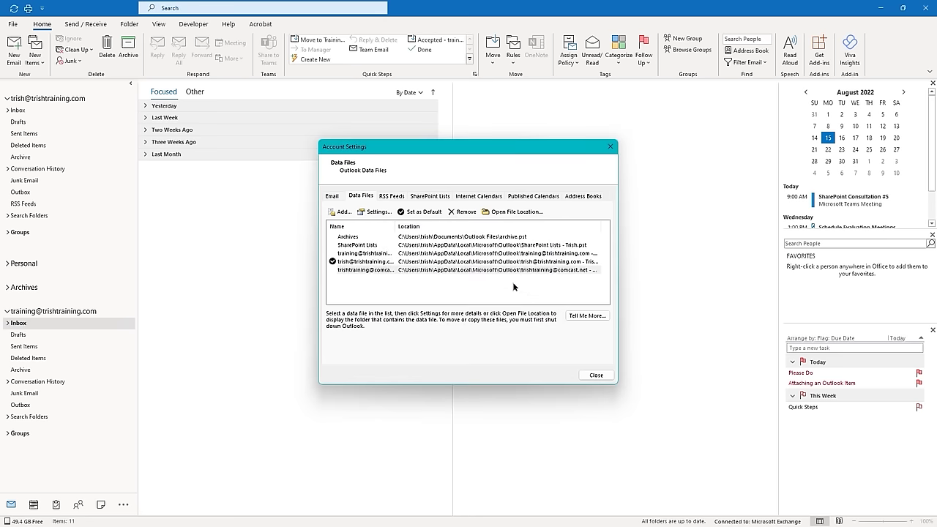
{"action": "left_click", "coordinate": [346, 254]}
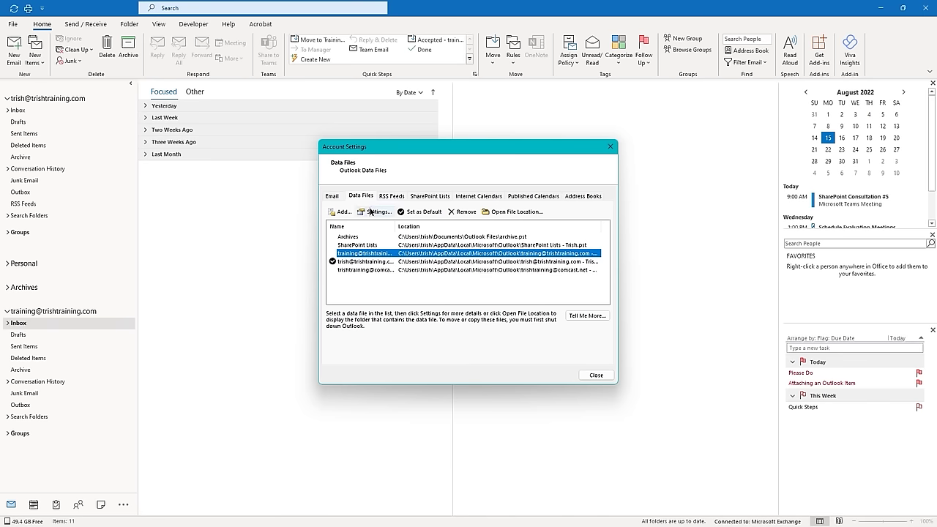
{"action": "left_click", "coordinate": [372, 211]}
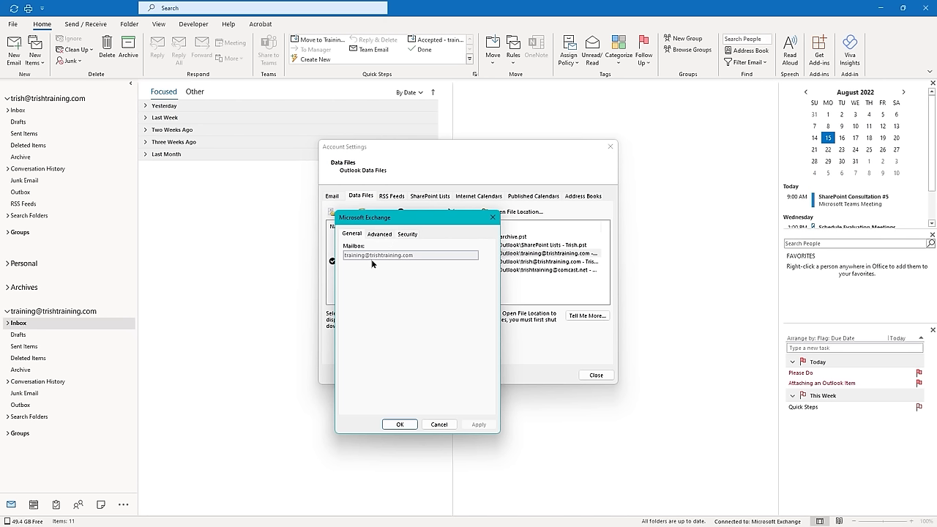
Review the Advanced, Security and General Exchange tabs, leaving Cached Exchange Mode on, then close.
{"action": "left_click", "coordinate": [375, 235]}
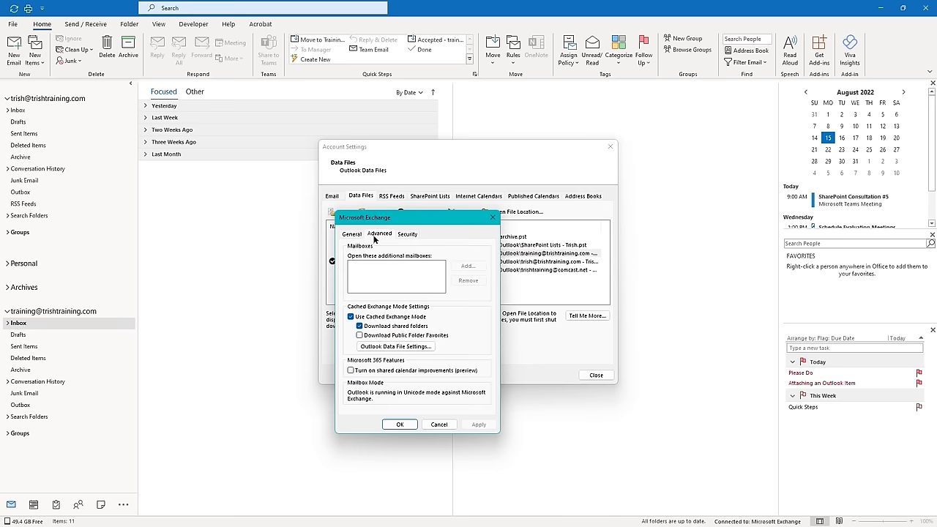
{"action": "left_click", "coordinate": [414, 267]}
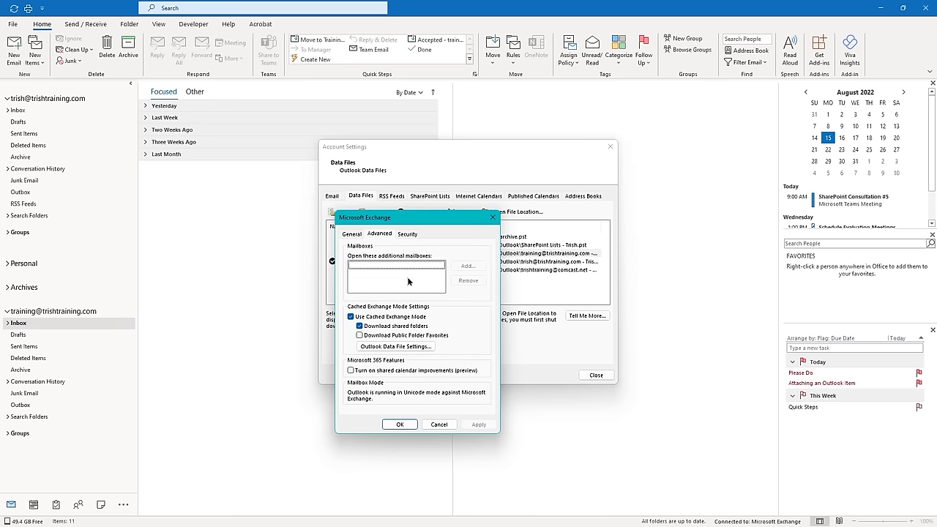
{"action": "left_click", "coordinate": [351, 317]}
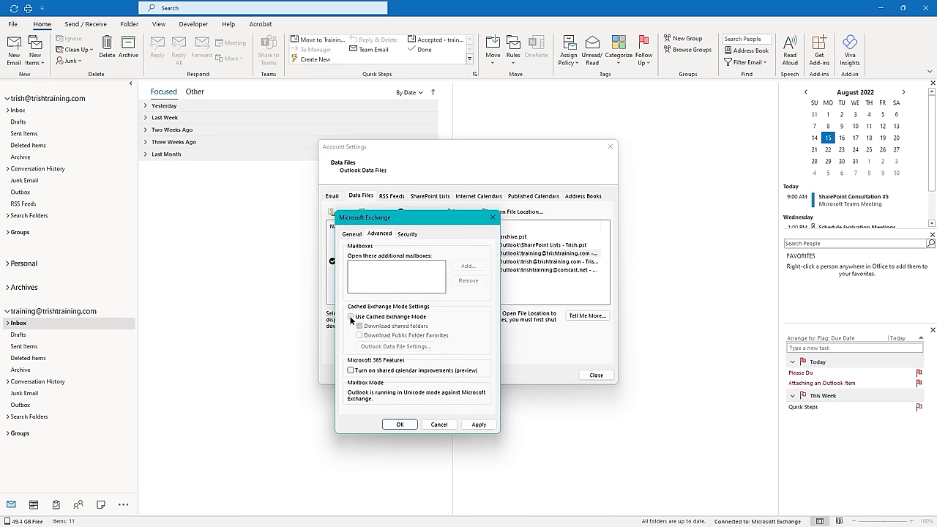
{"action": "left_click", "coordinate": [351, 317]}
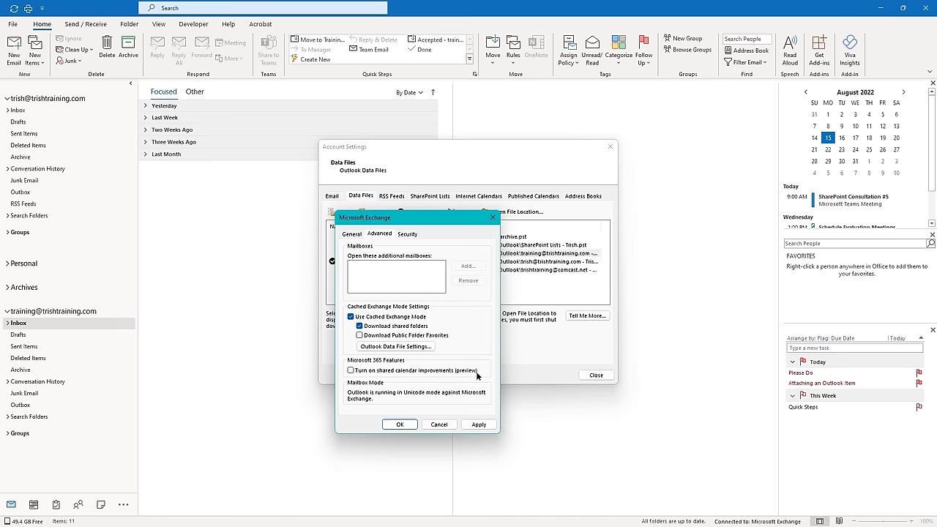
{"action": "left_click", "coordinate": [405, 235]}
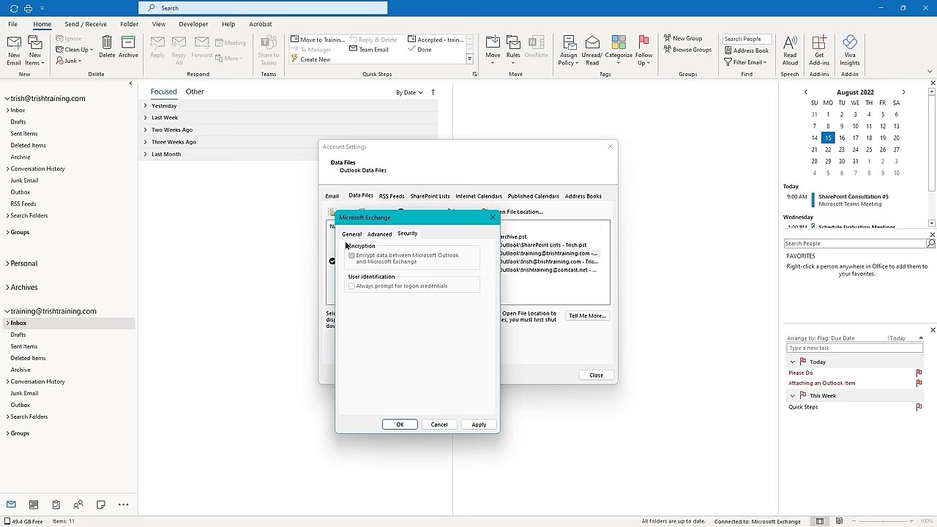
{"action": "left_click", "coordinate": [380, 235]}
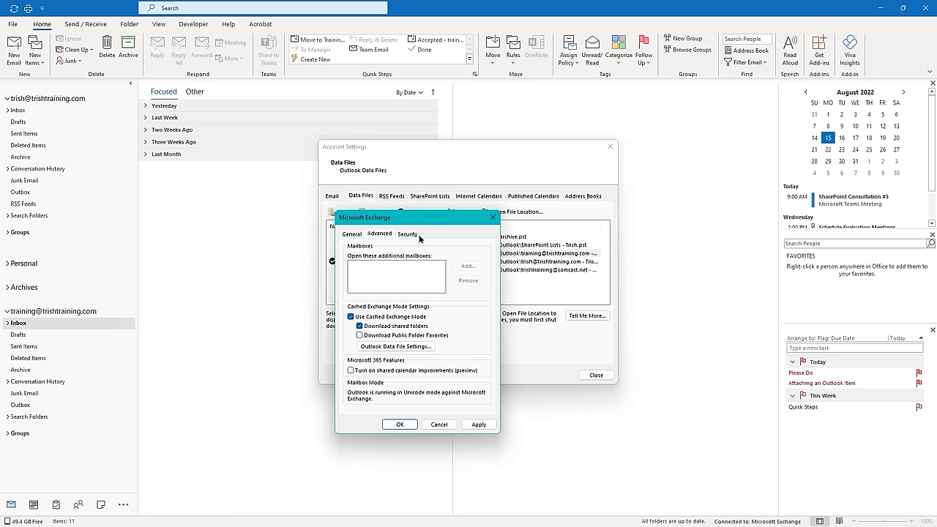
{"action": "left_click", "coordinate": [414, 235]}
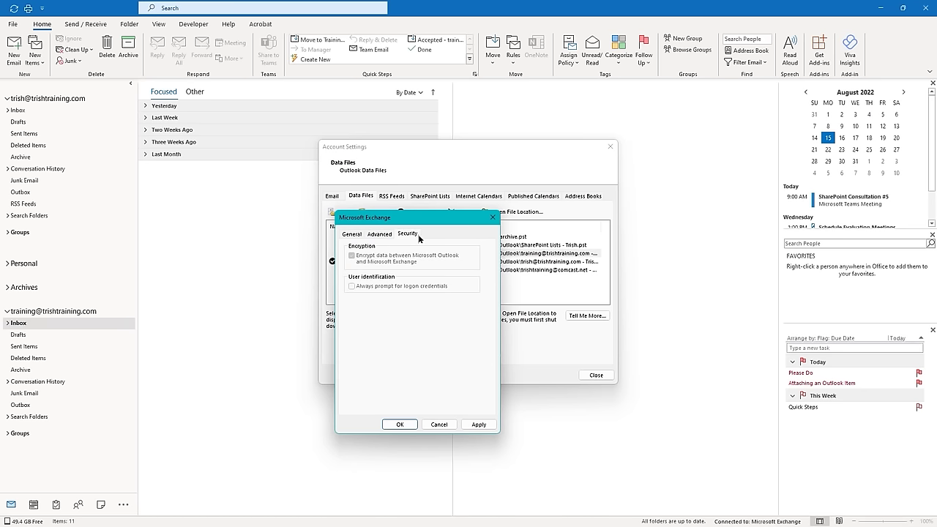
{"action": "left_click", "coordinate": [380, 236]}
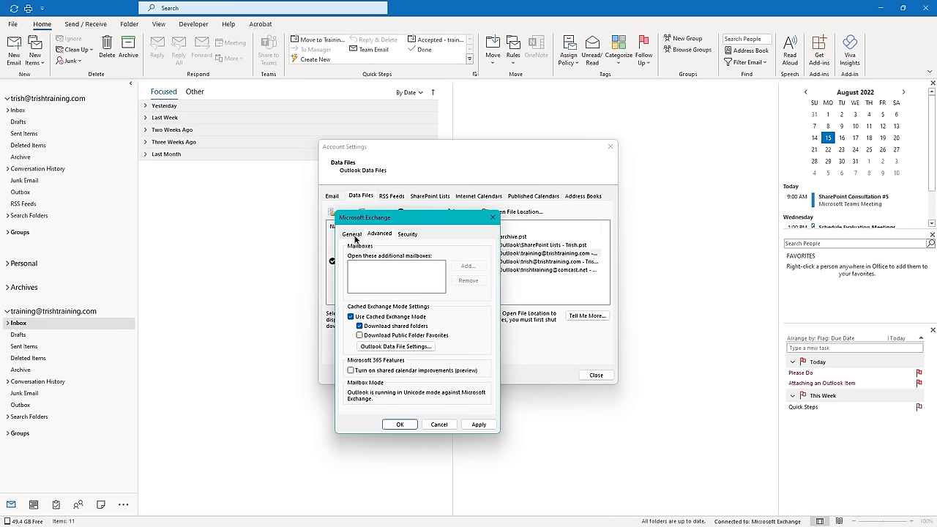
{"action": "left_click", "coordinate": [353, 234]}
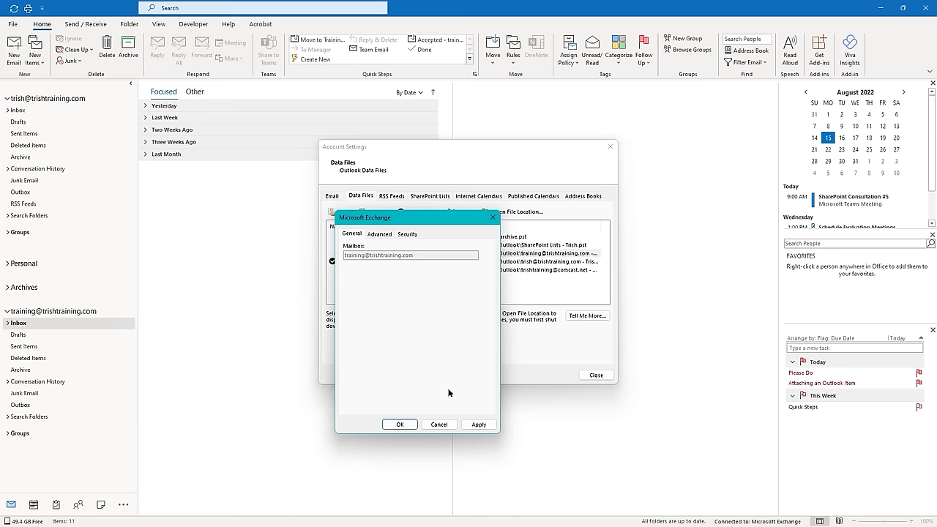
{"action": "left_click", "coordinate": [443, 428]}
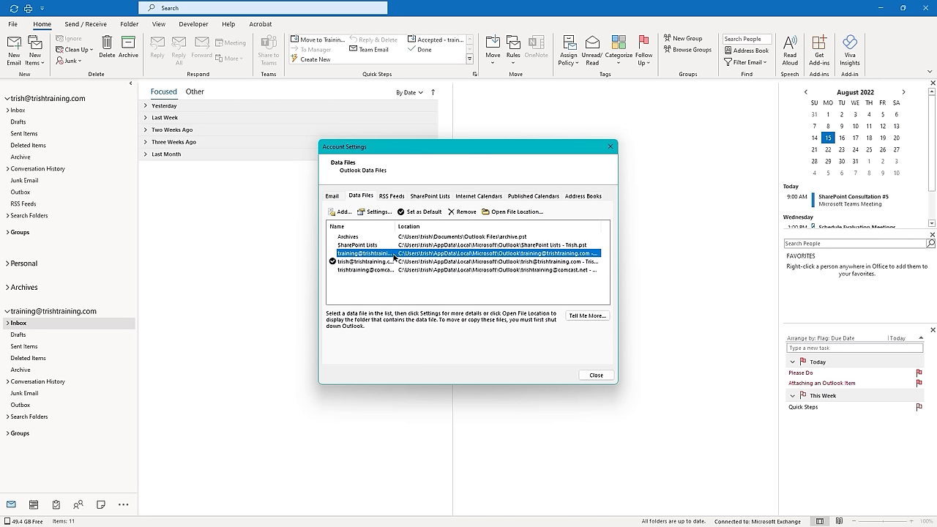
{"action": "left_click", "coordinate": [393, 256]}
{"action": "left_click", "coordinate": [509, 211]}
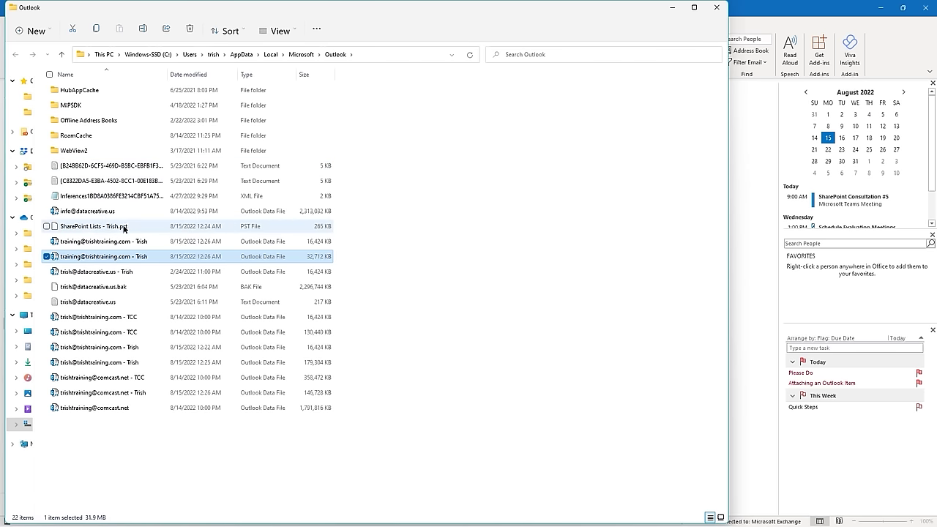
Close the OST folder window and the Account Settings dialog to return to the Inbox.
{"action": "left_click", "coordinate": [717, 8]}
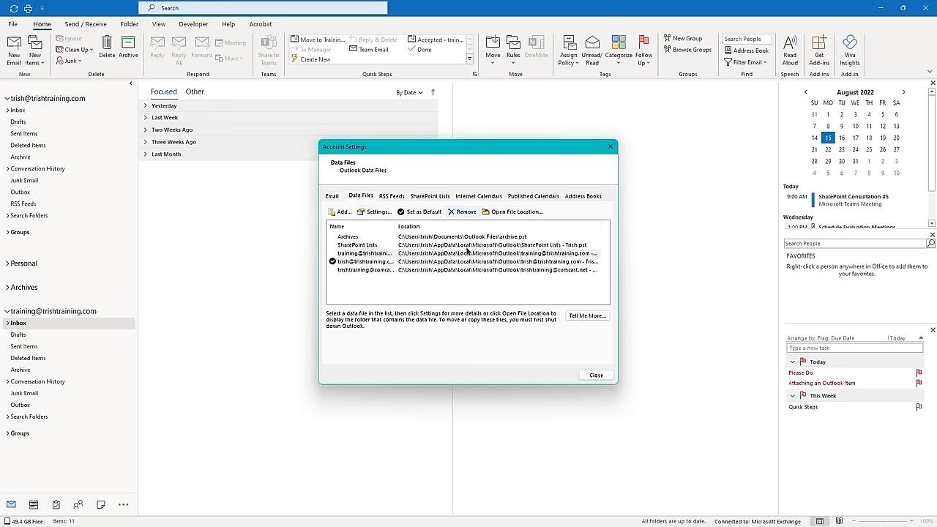
{"action": "left_click", "coordinate": [595, 377]}
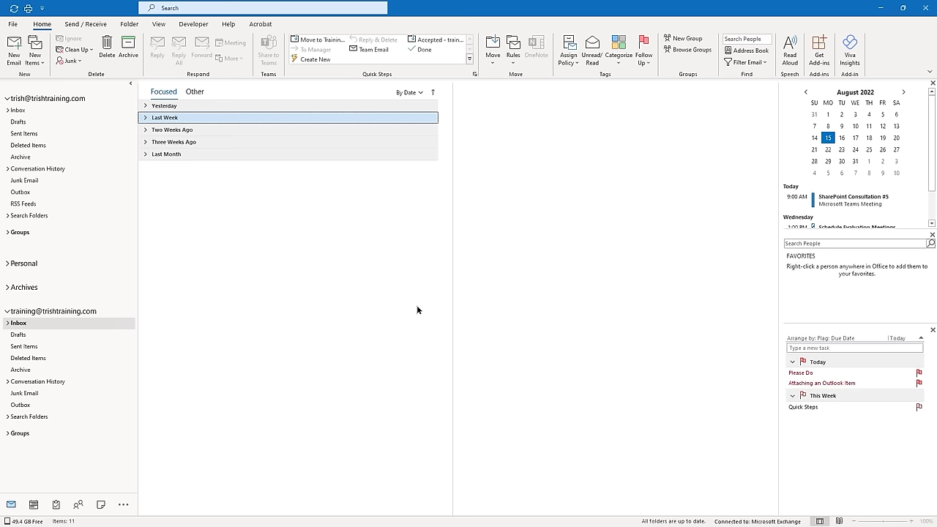